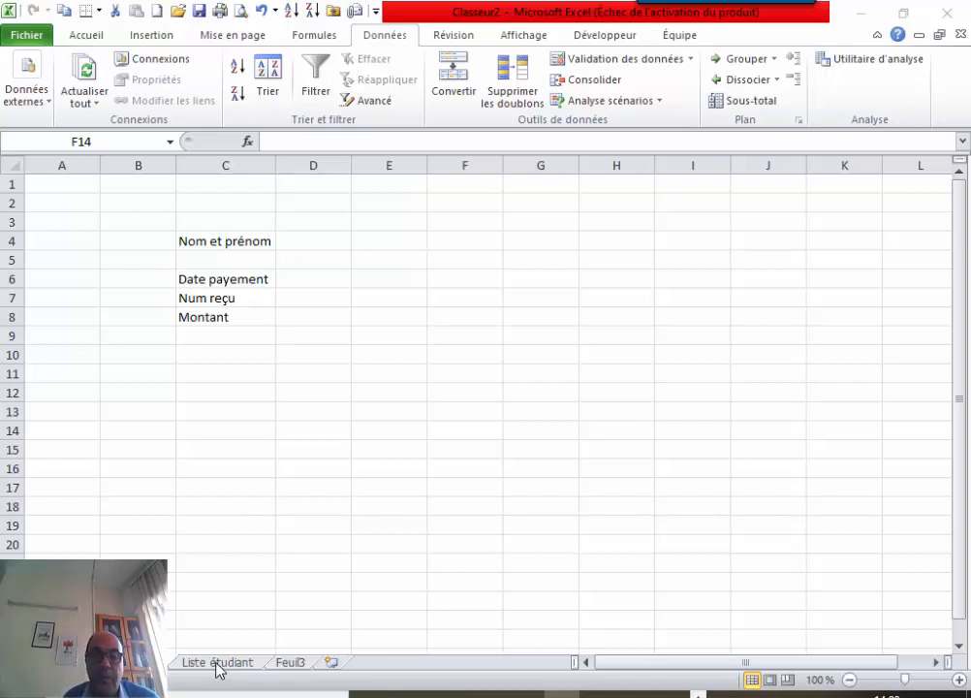
Look over the student records table on Liste étudiant, then return to the payment form.
click(216, 663)
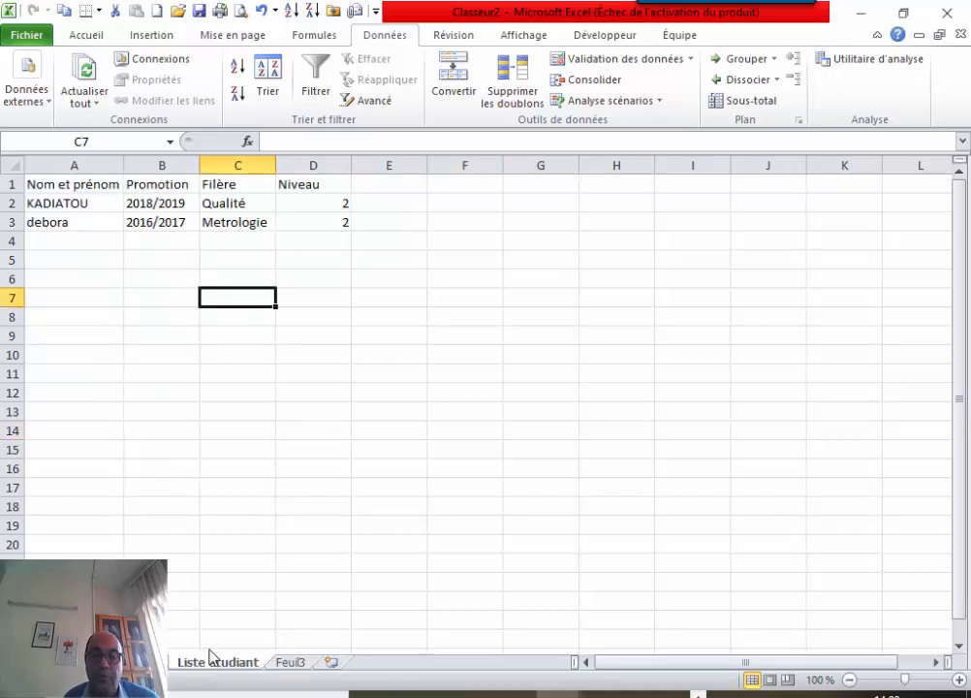
drag(80, 201, 327, 622)
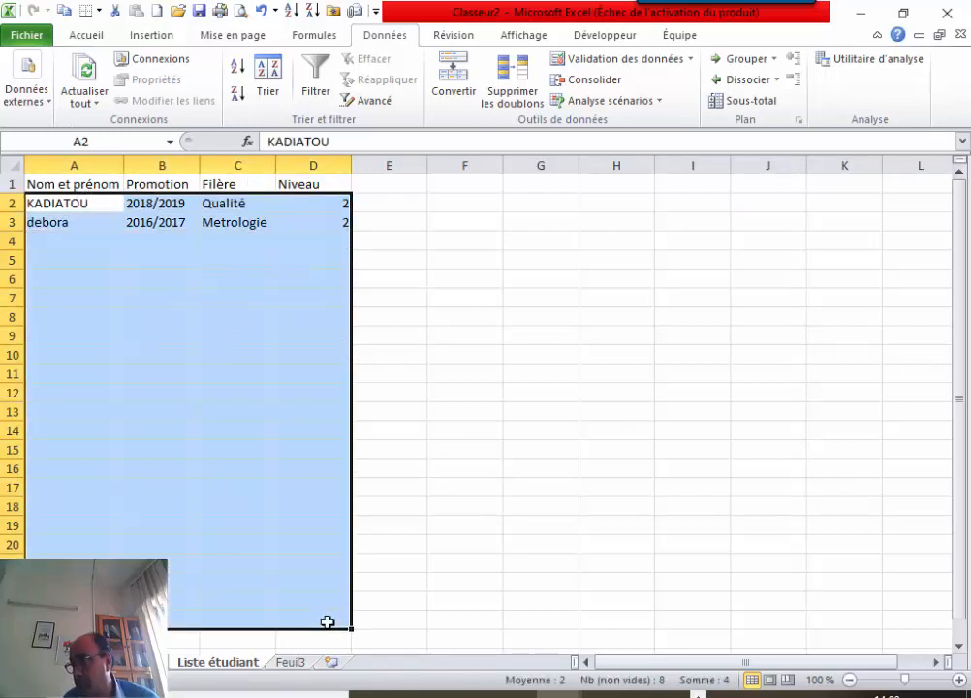
click(126, 663)
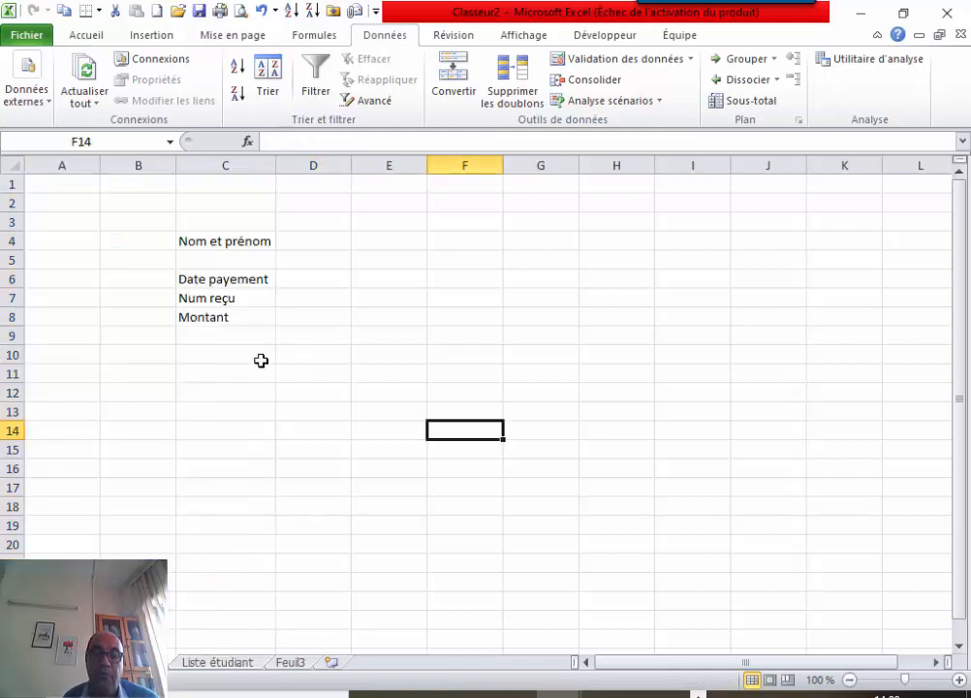
Insert blank rows above Num reçu and Montant so the labels sit in C4, C6, C8, C10.
click(19, 300)
right_click(15, 305)
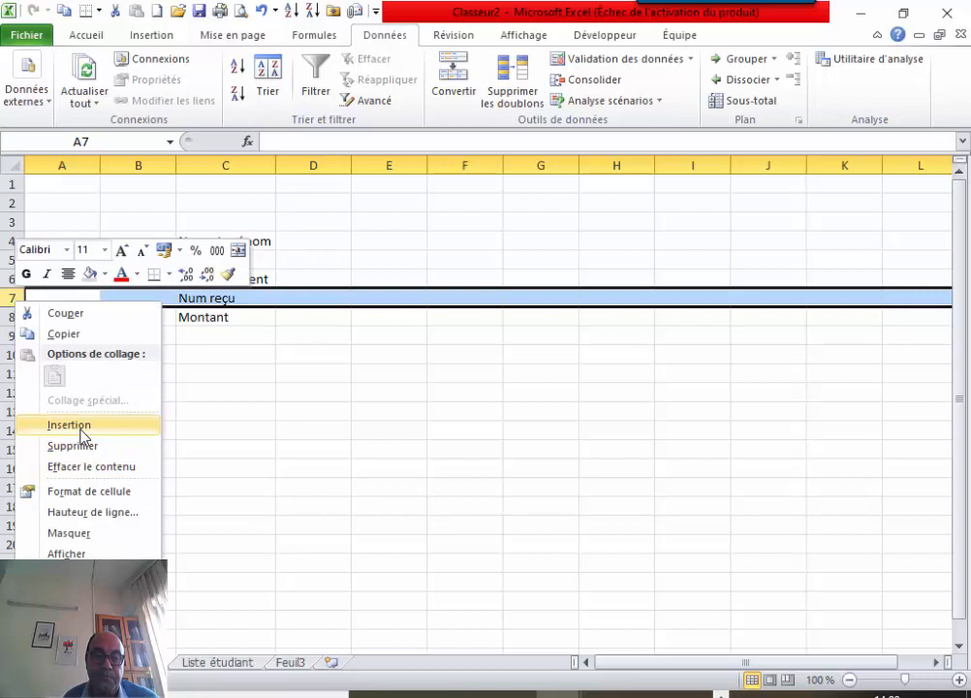
click(70, 425)
click(8, 336)
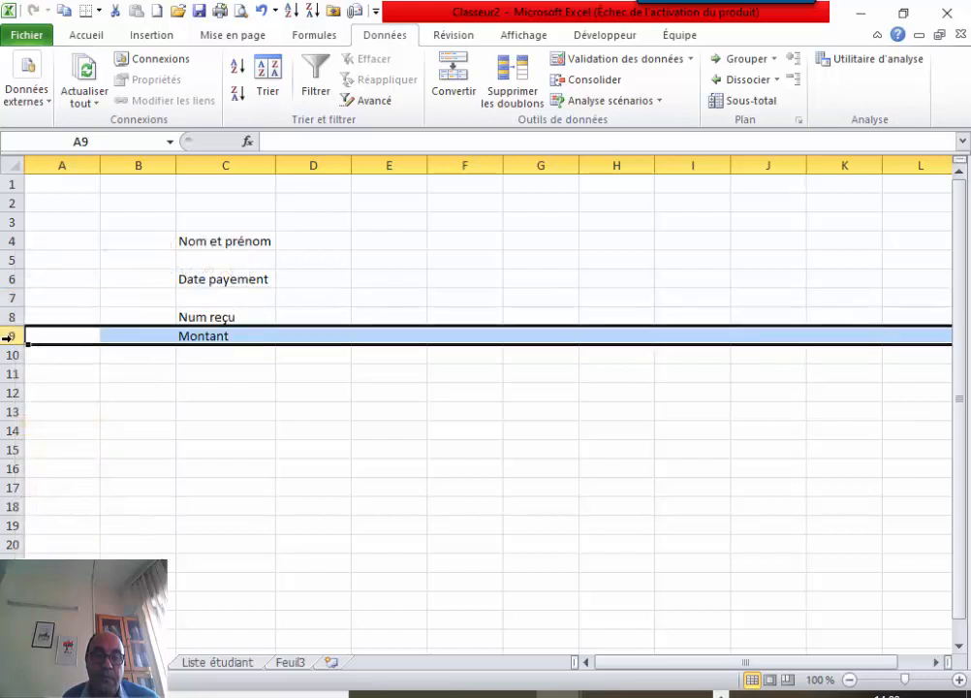
right_click(8, 336)
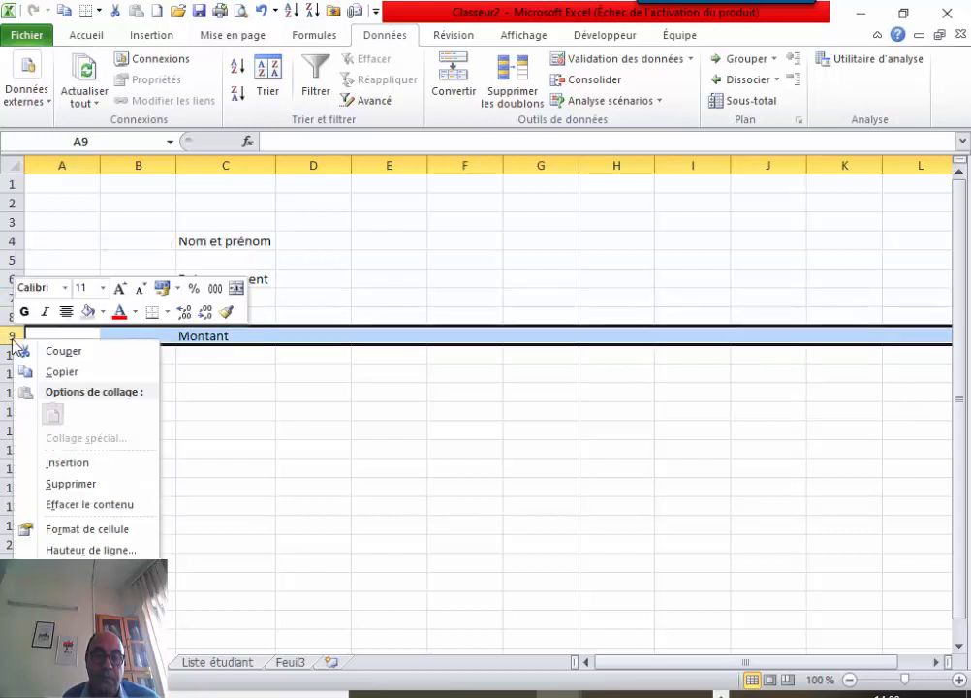
click(73, 463)
click(259, 467)
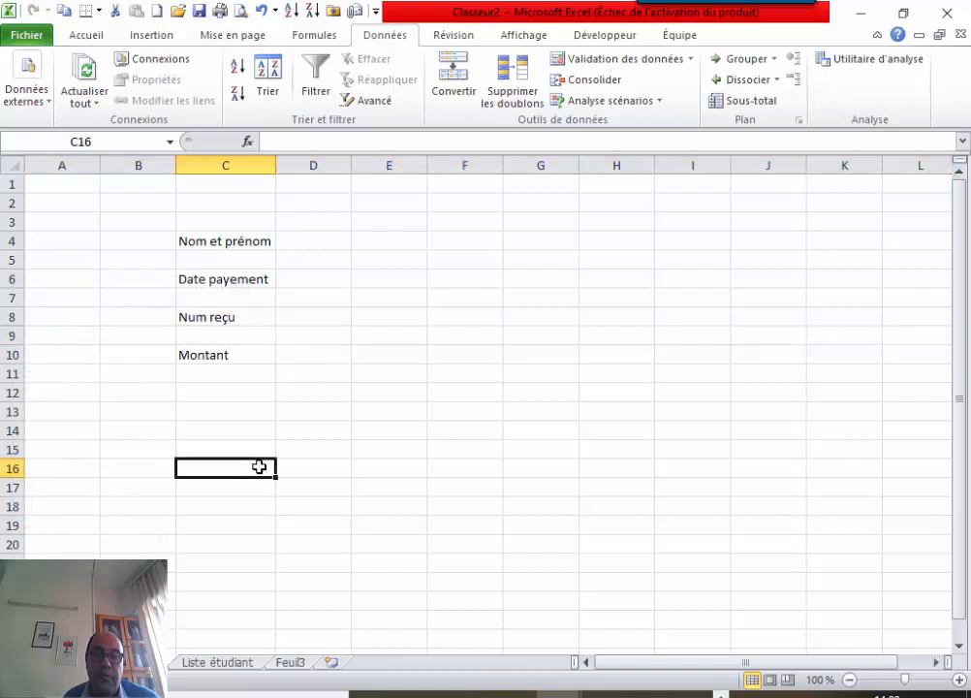
drag(246, 244, 237, 358)
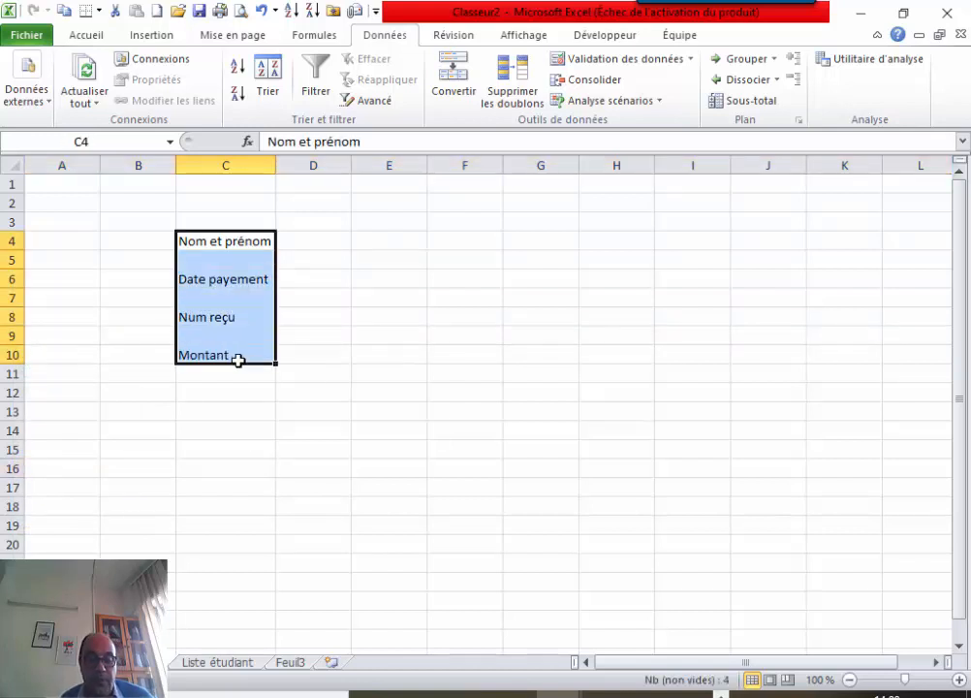
Copy the form labels and rename sheet Feuil3 to 'paiement'.
key(ctrl+c)
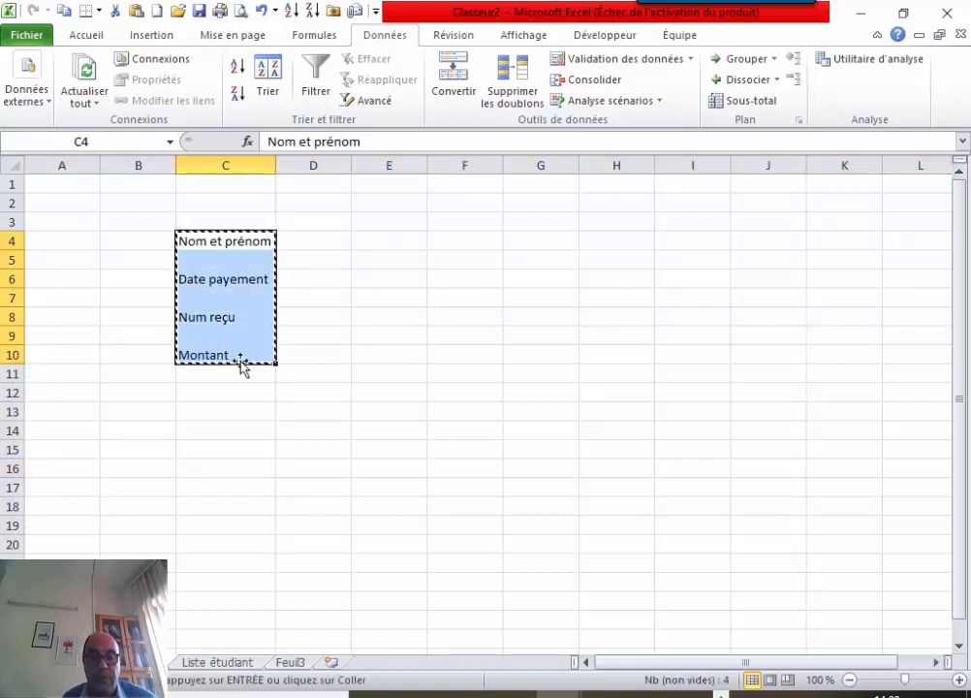
click(303, 664)
right_click(304, 664)
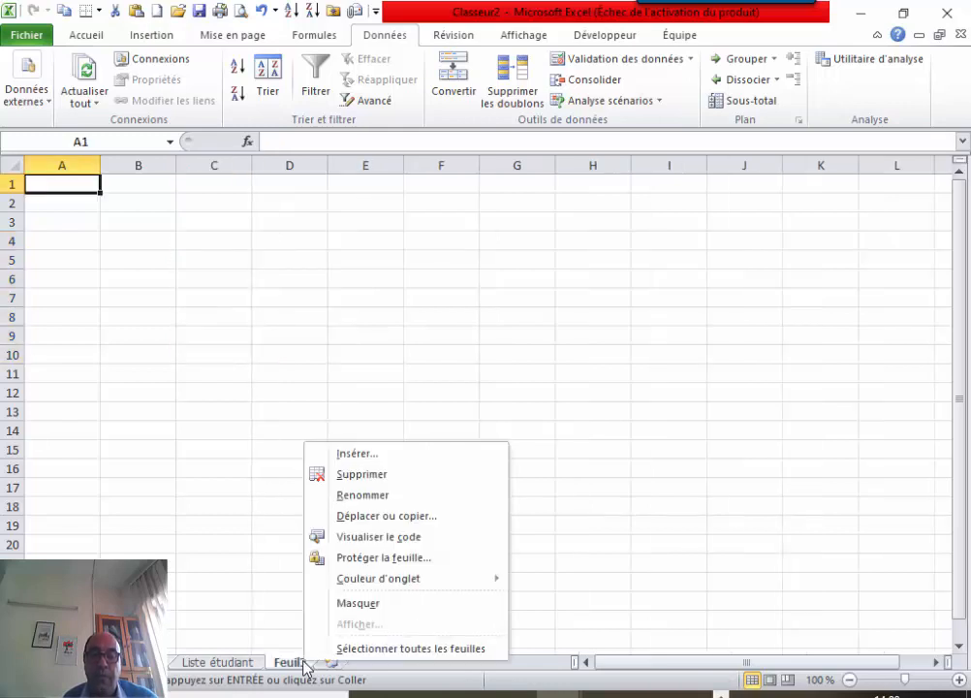
click(386, 496)
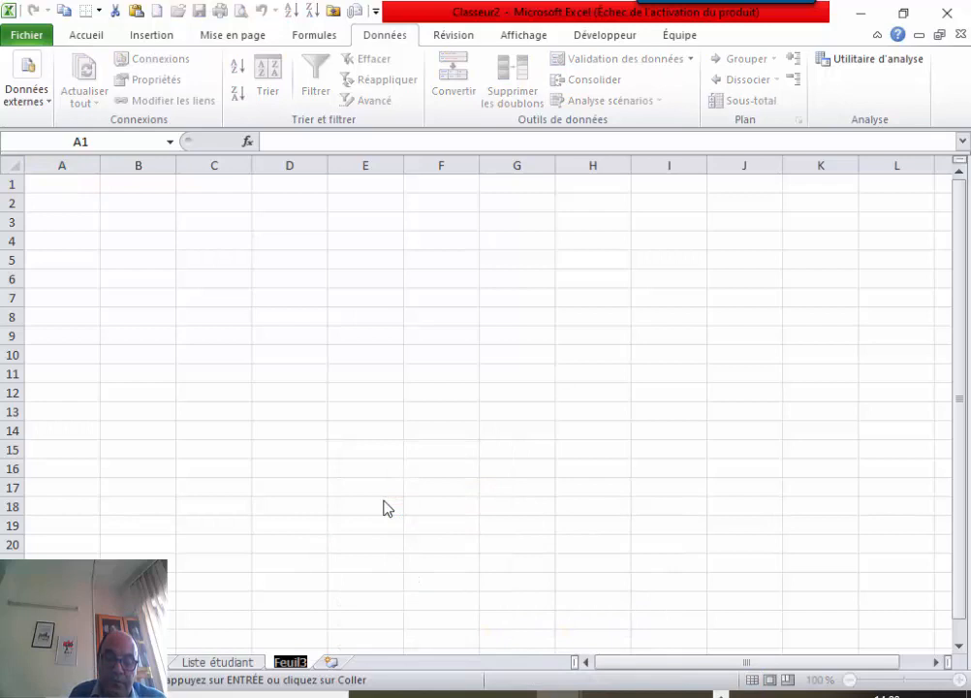
text(Ré)
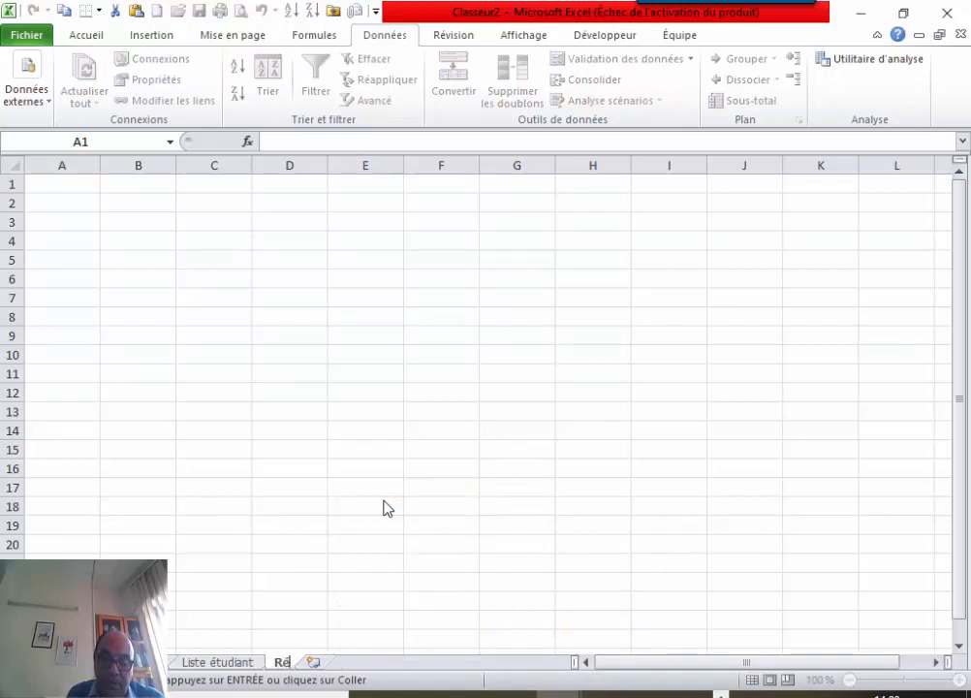
key(BackSpace)
key(BackSpace)
text(pai)
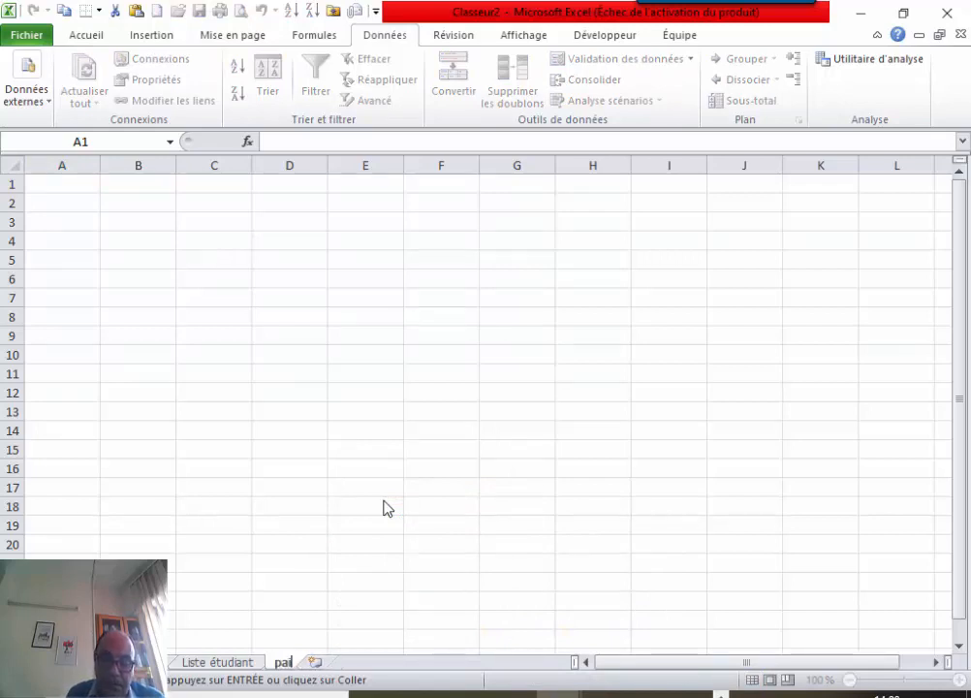
text(ement)
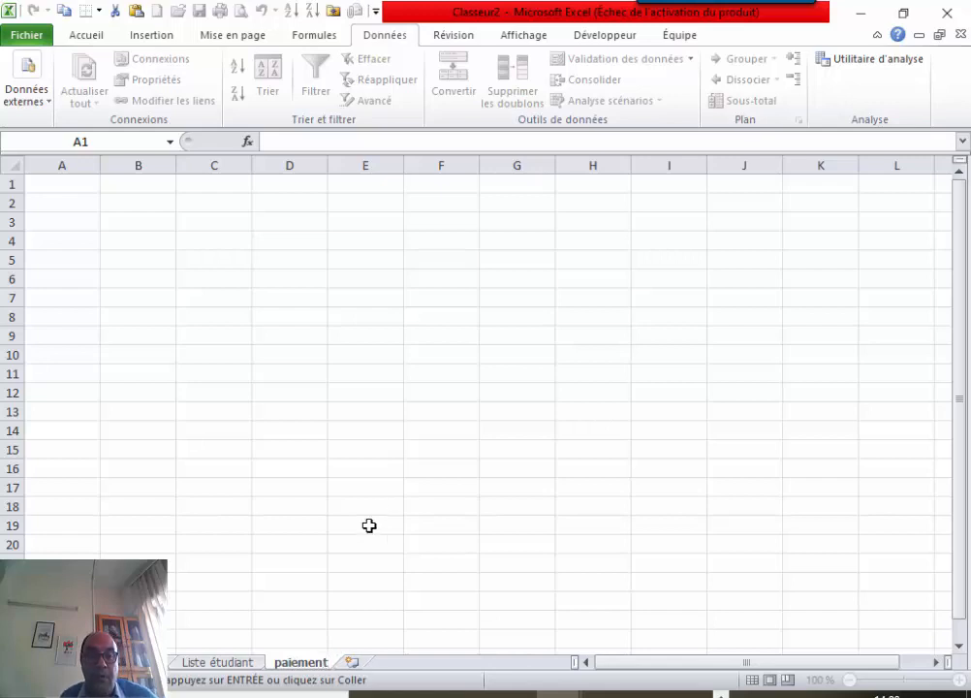
key(Return)
Paste the labels transposed into A1 and delete the empty columns B, C and D.
click(87, 186)
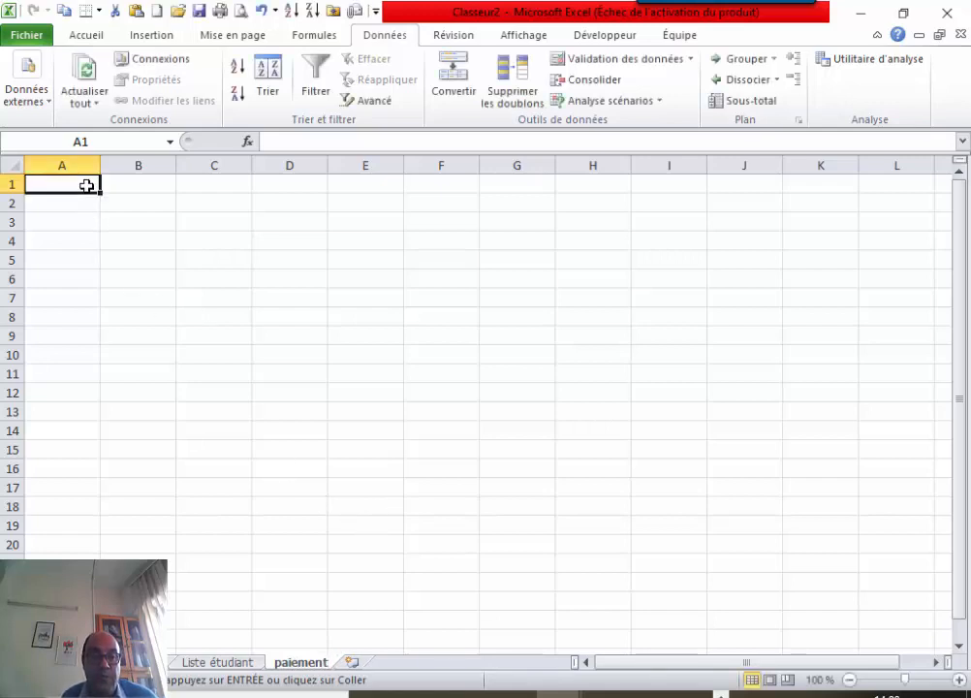
right_click(86, 186)
click(211, 263)
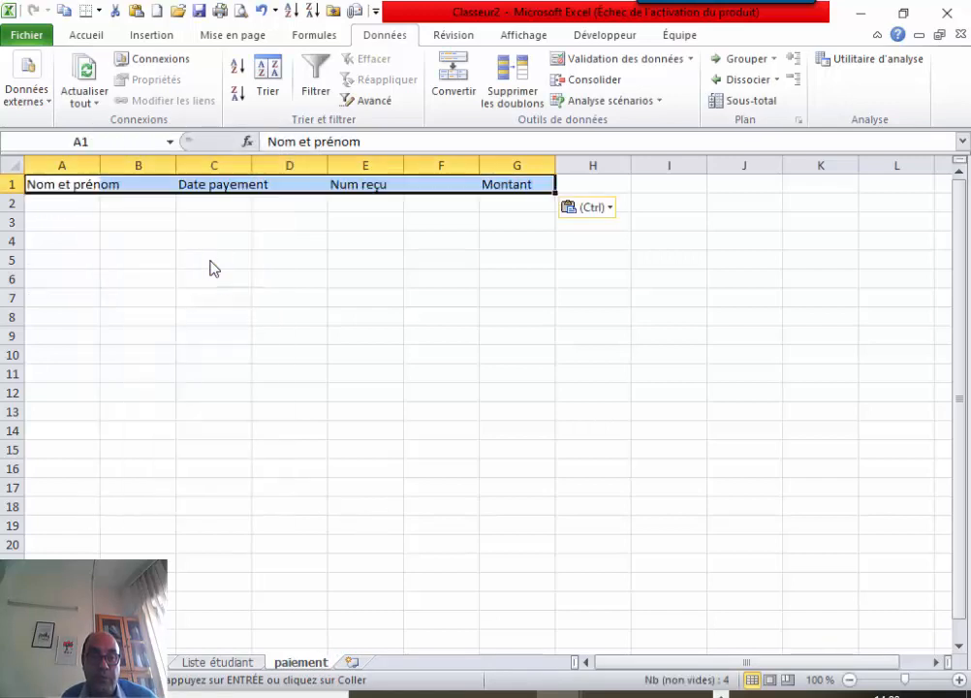
click(143, 165)
right_click(154, 169)
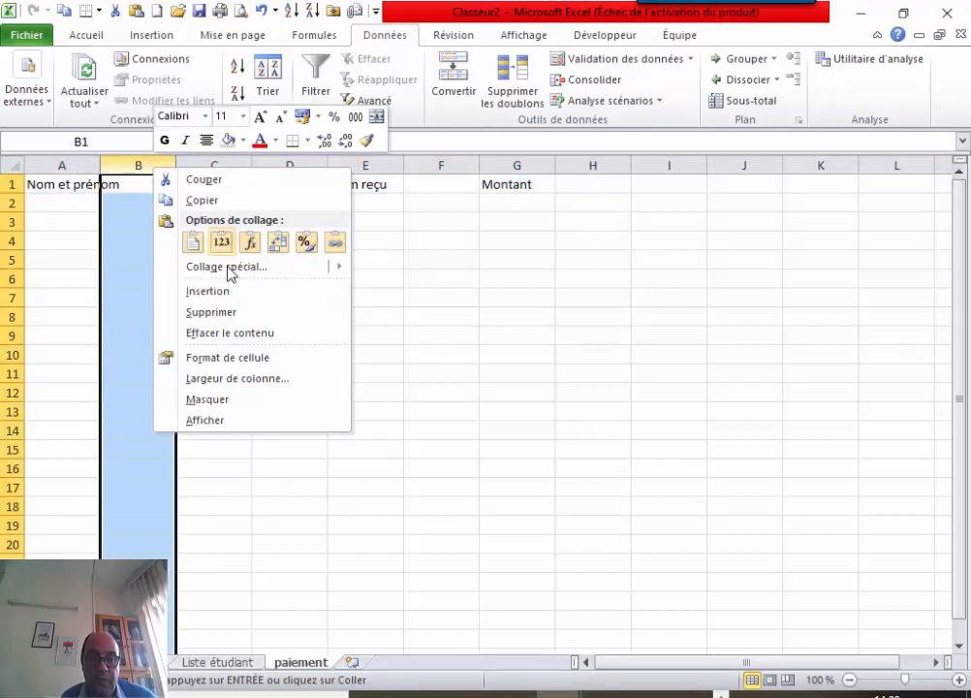
click(229, 312)
click(238, 165)
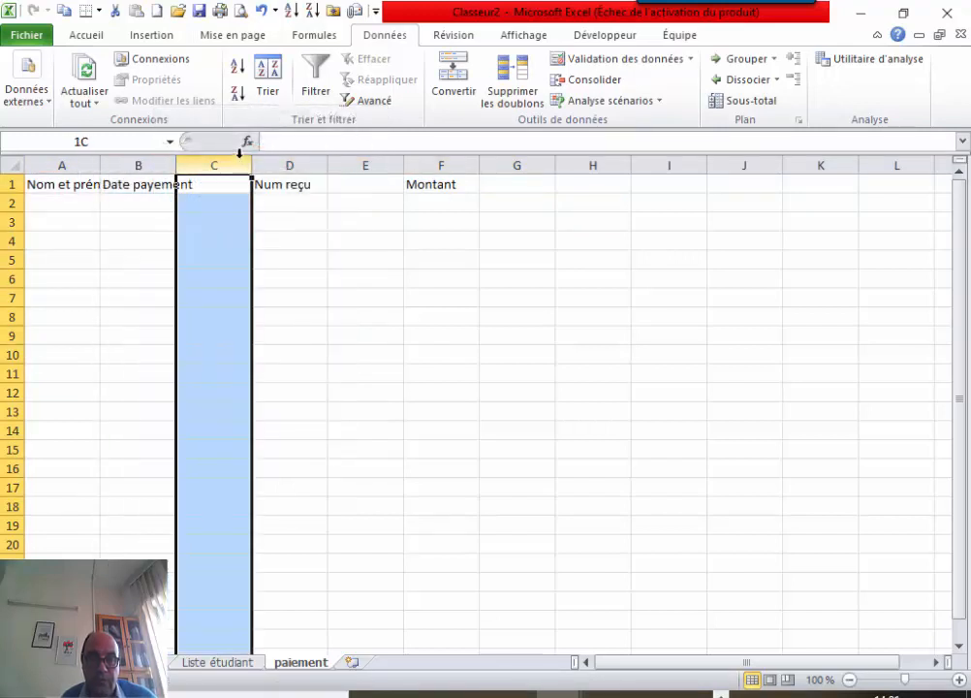
right_click(241, 163)
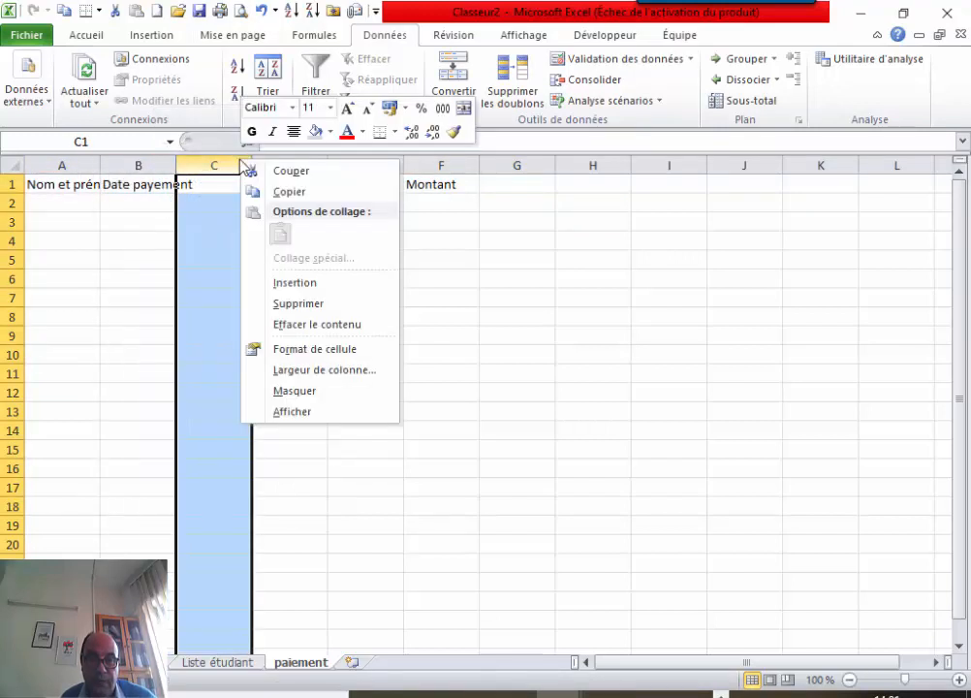
click(300, 303)
click(291, 165)
right_click(297, 169)
click(355, 309)
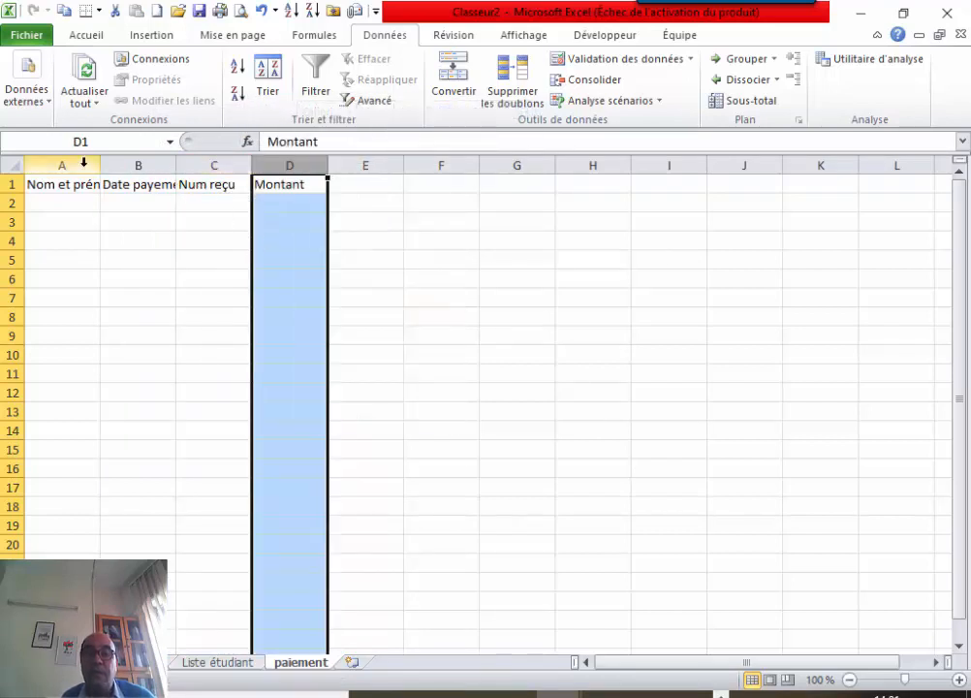
Autofit columns A to D to their headings.
drag(82, 165, 252, 178)
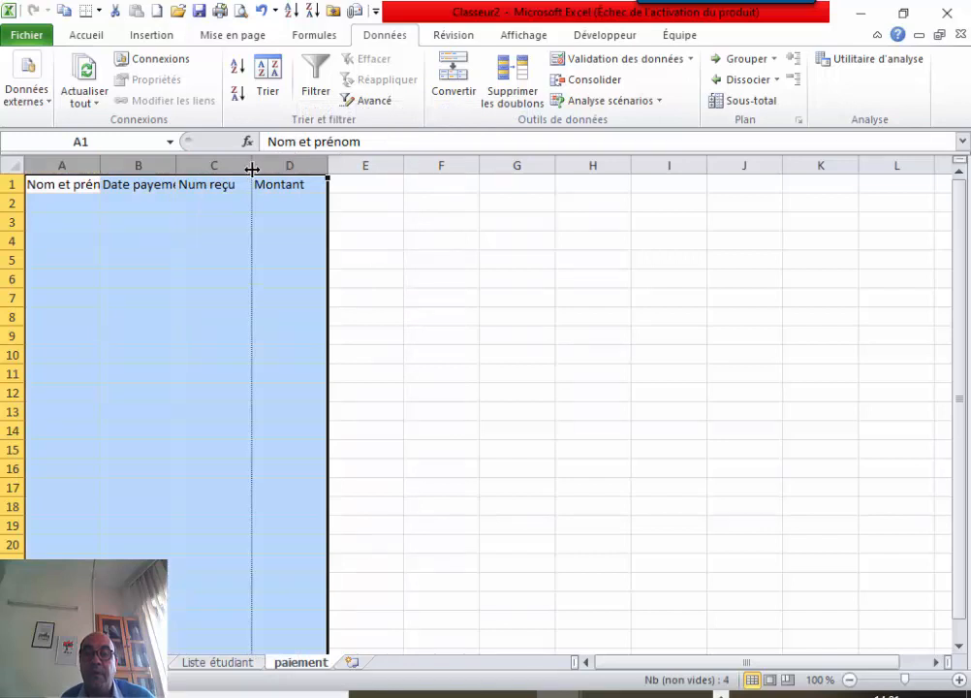
double_click(252, 165)
click(451, 244)
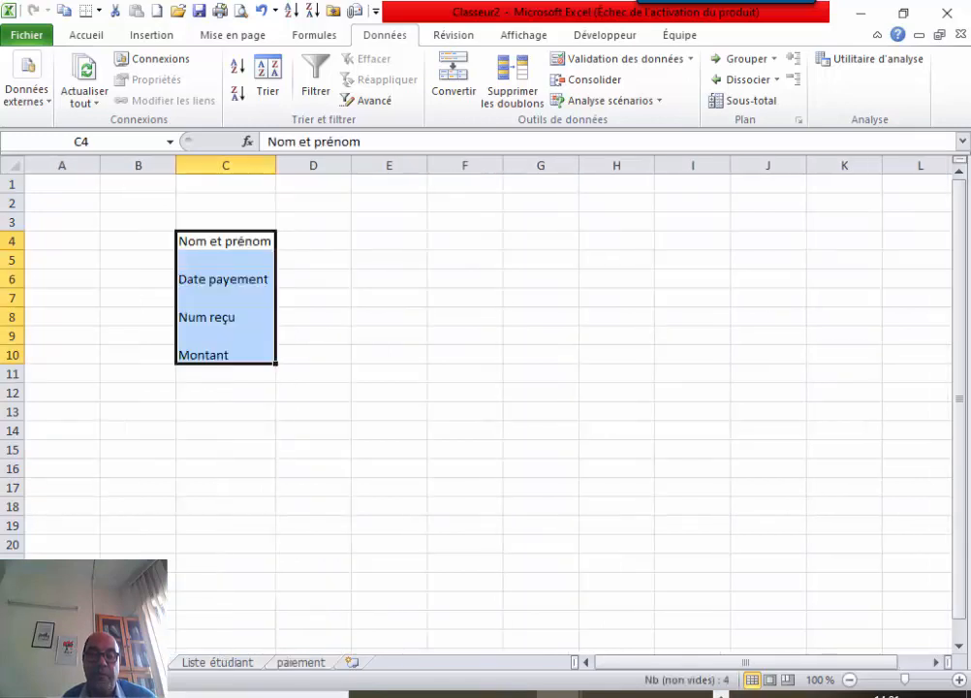
Select the four label cells C4, C6, C8 and C10 together.
click(236, 411)
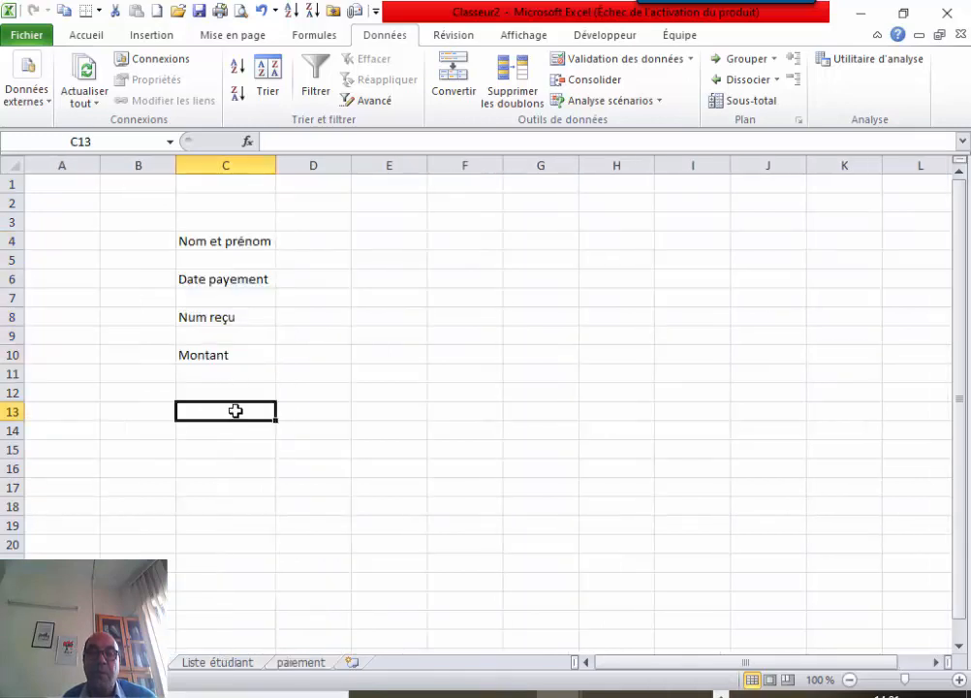
click(317, 235)
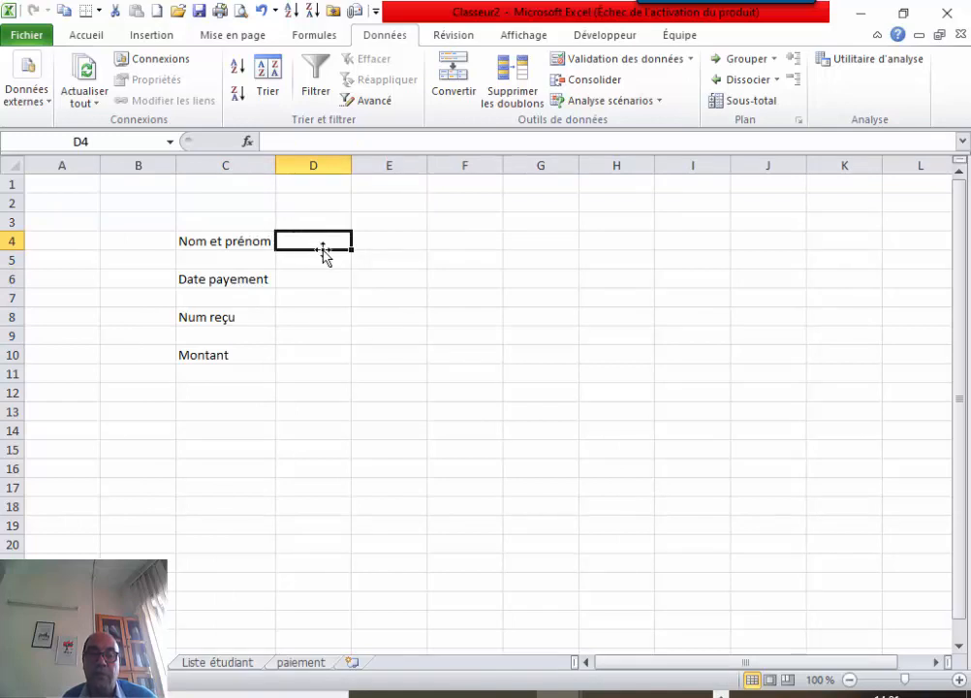
click(304, 279)
click(299, 315)
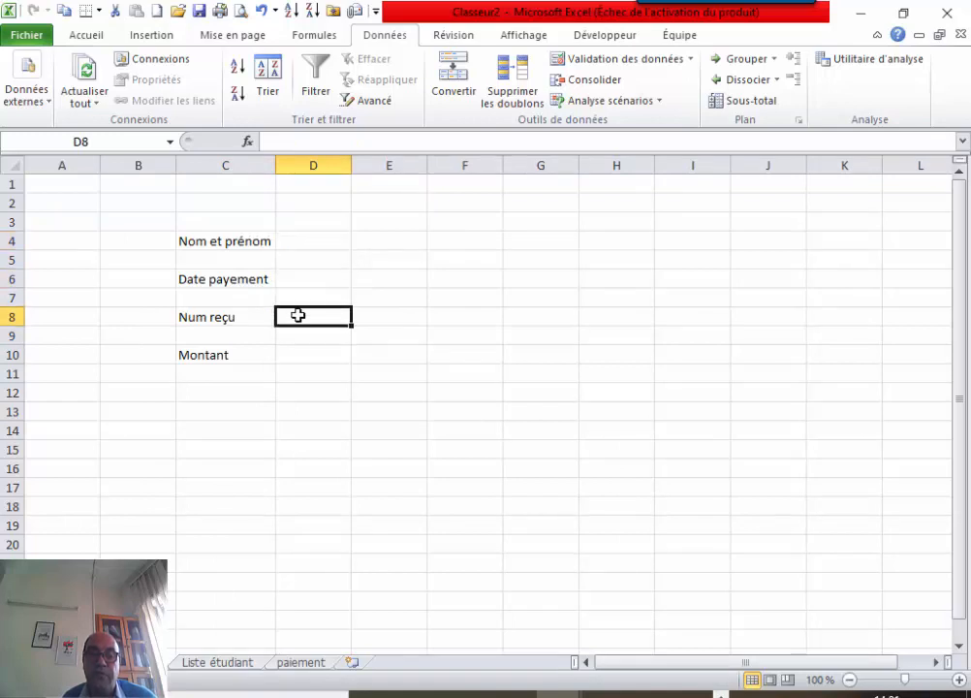
click(308, 355)
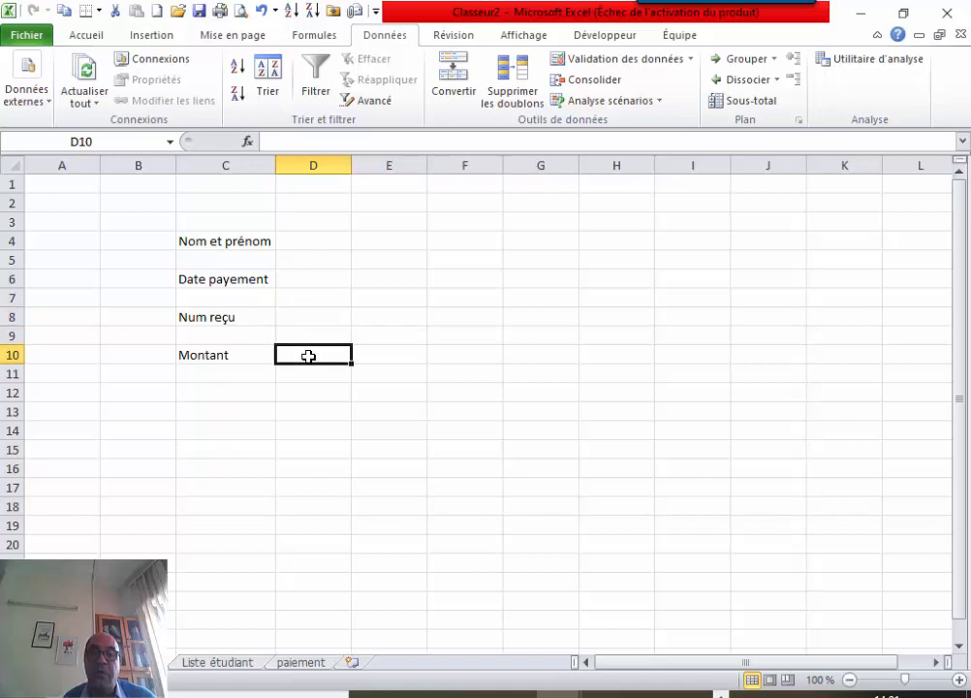
double_click(239, 240)
click(288, 293)
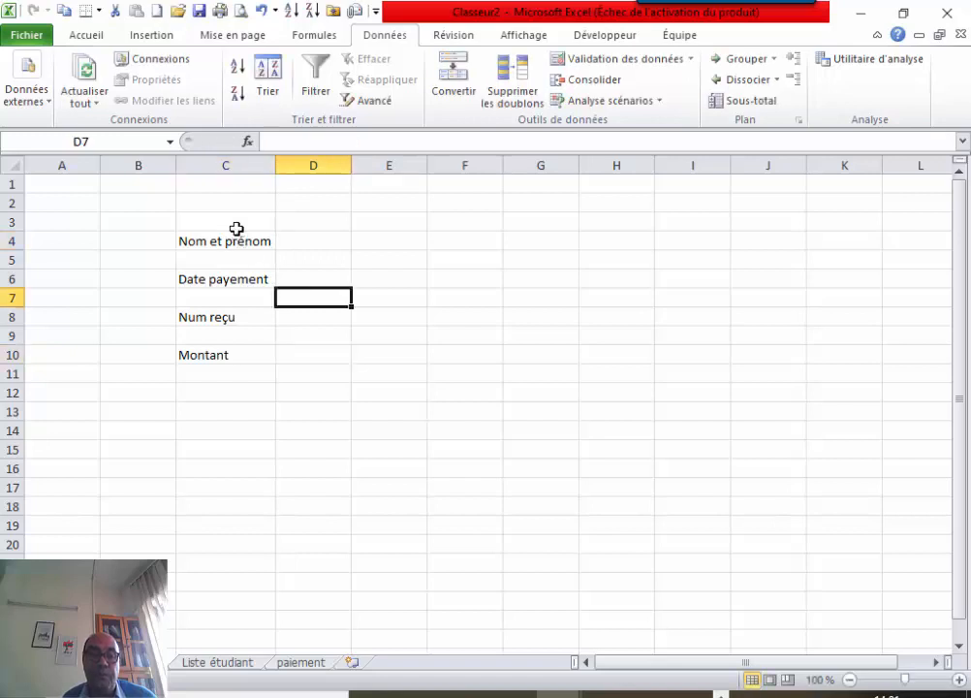
click(237, 243)
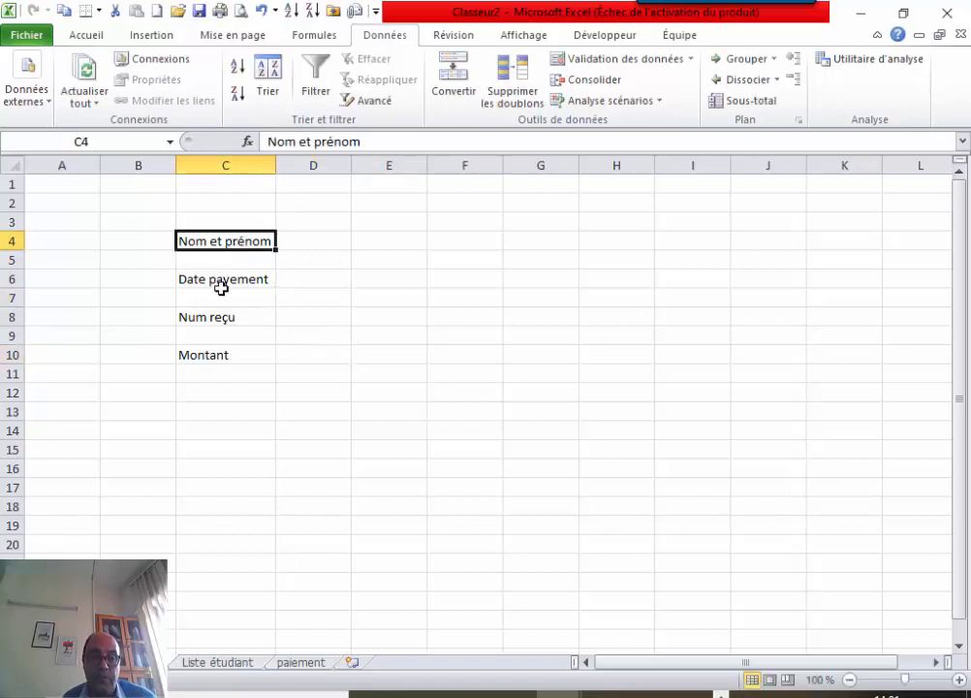
ctrl+click(221, 287)
ctrl+click(206, 317)
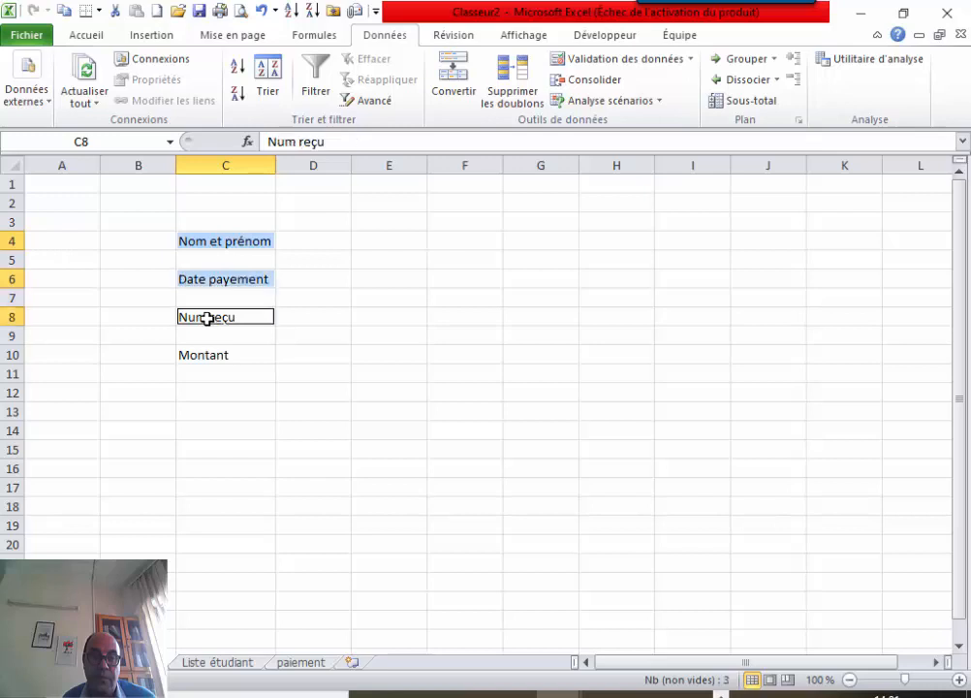
ctrl+click(194, 355)
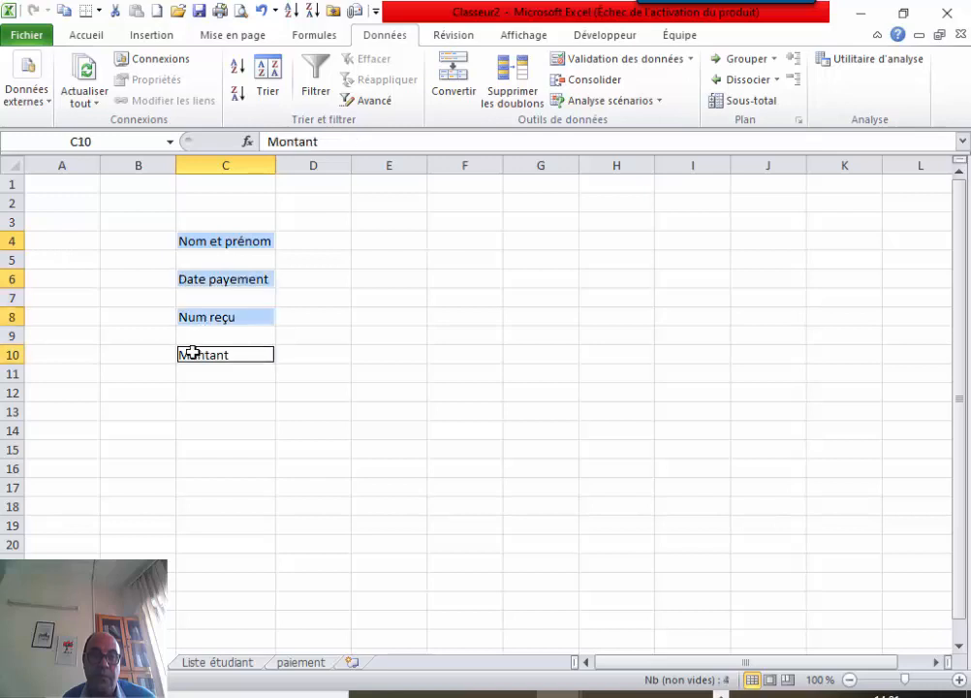
Give the labels a light grey fill, bold text and font size 12.
click(92, 36)
click(162, 100)
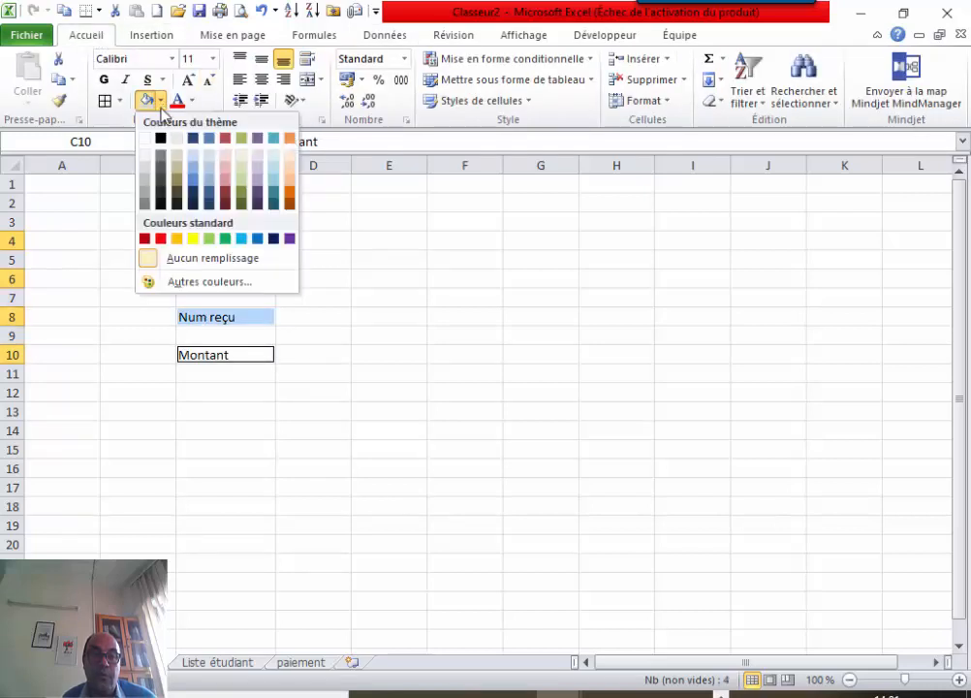
click(145, 172)
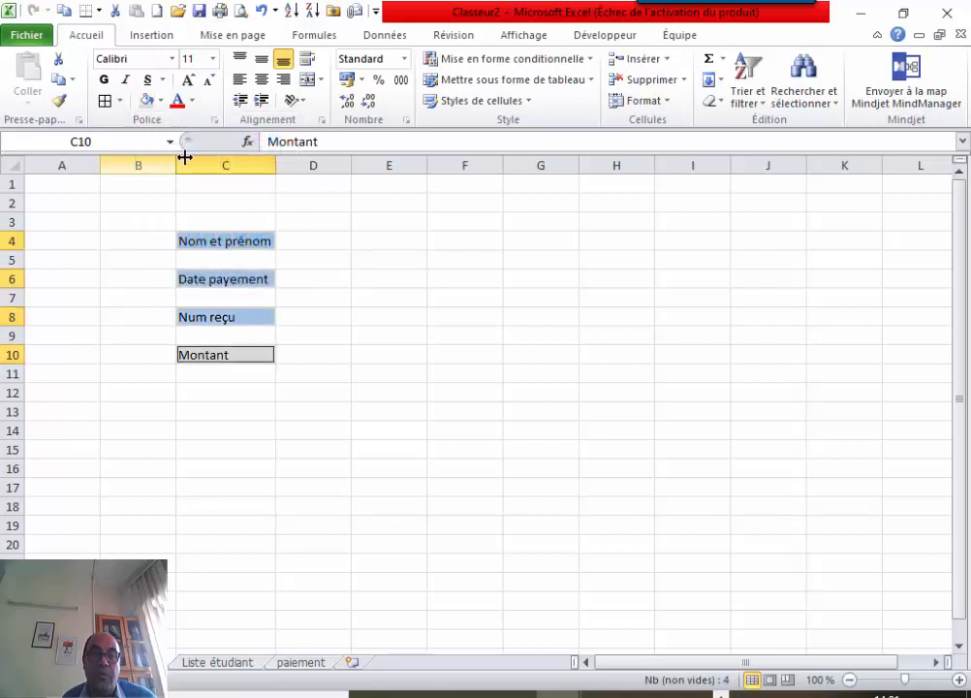
click(105, 80)
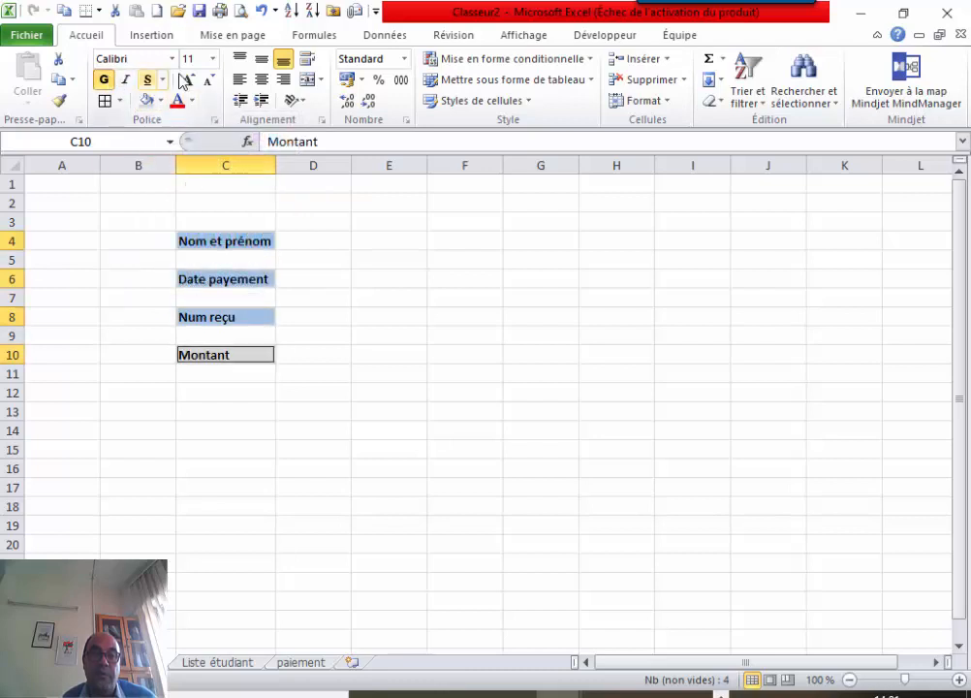
click(215, 61)
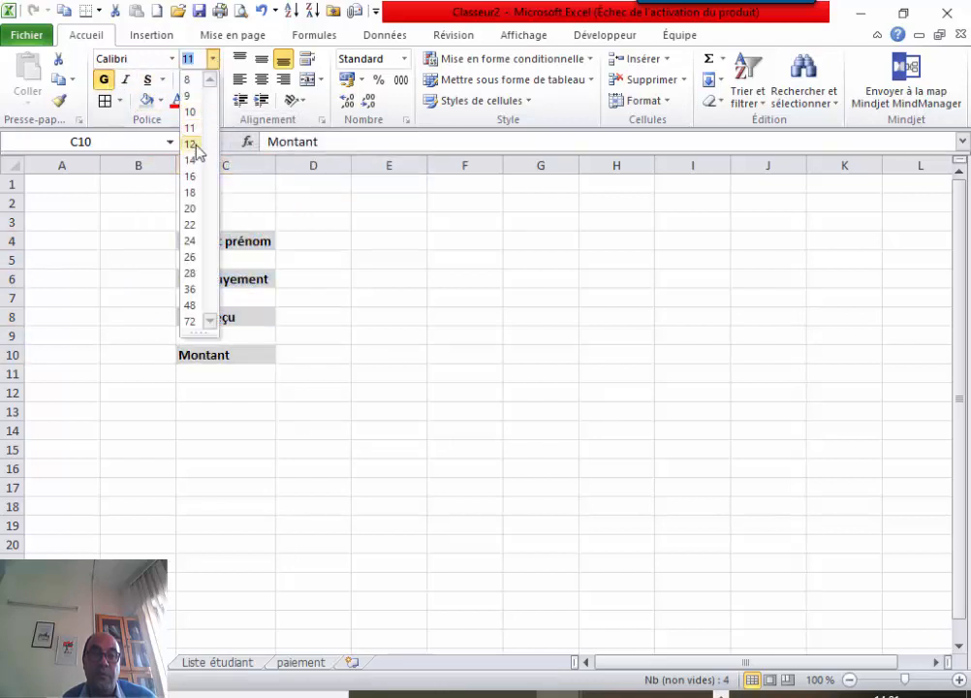
click(190, 143)
Widen column C and right-align the label text.
drag(277, 163, 377, 165)
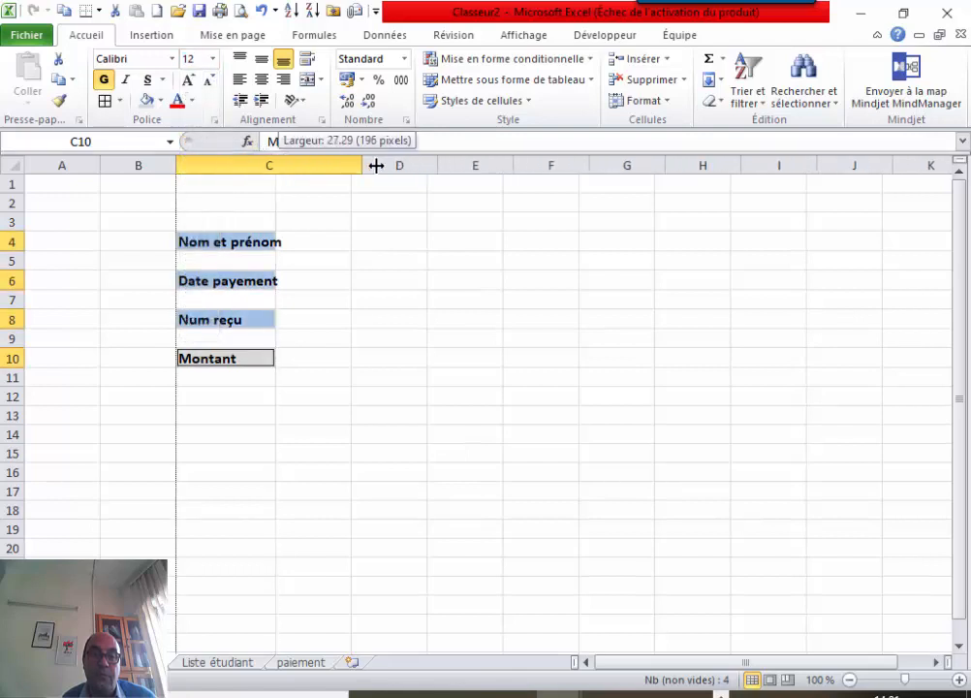
click(283, 80)
click(433, 338)
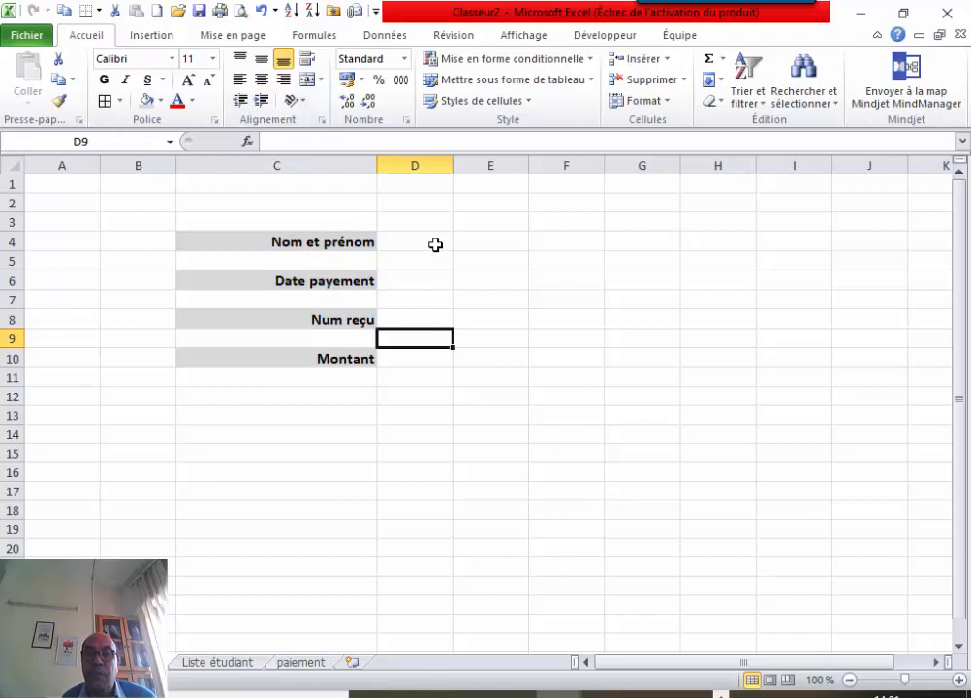
Apply thick box borders to input cells D4, D6, D8 and D10.
click(435, 245)
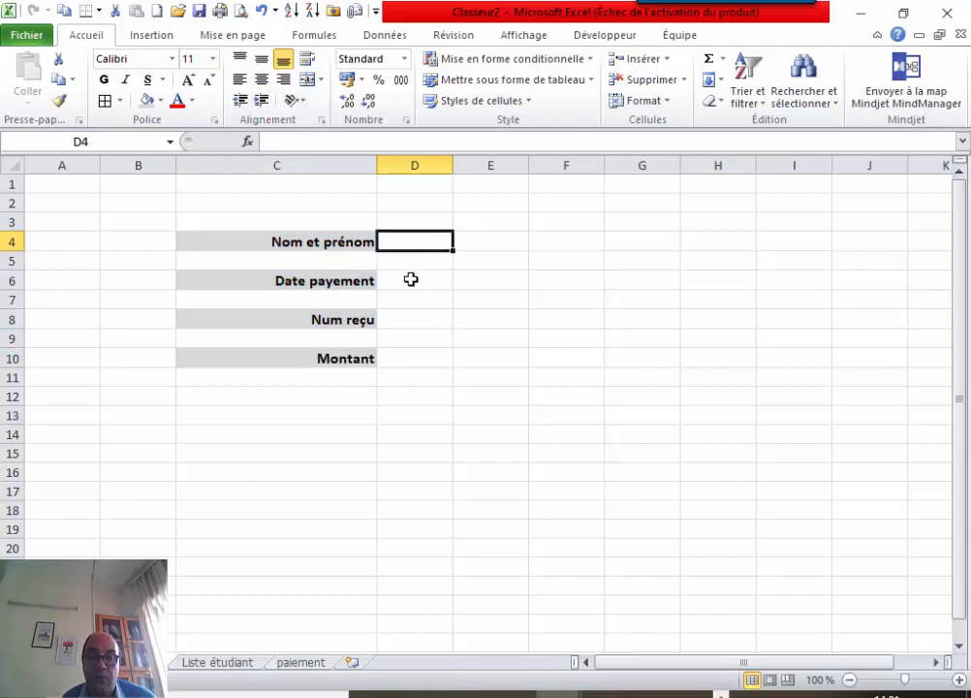
ctrl+click(411, 280)
ctrl+click(404, 326)
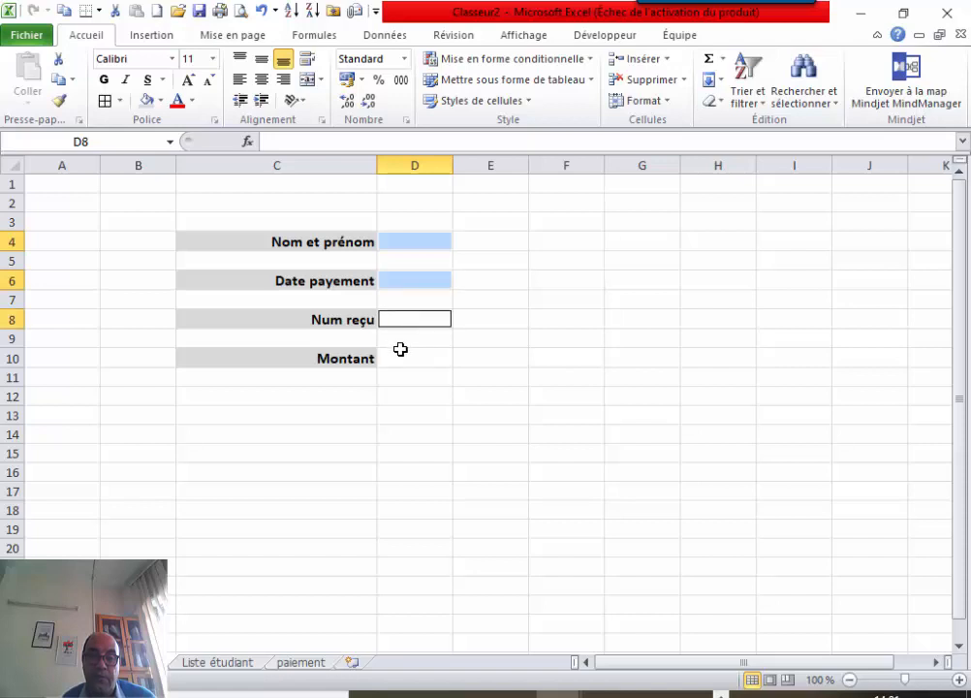
ctrl+click(397, 358)
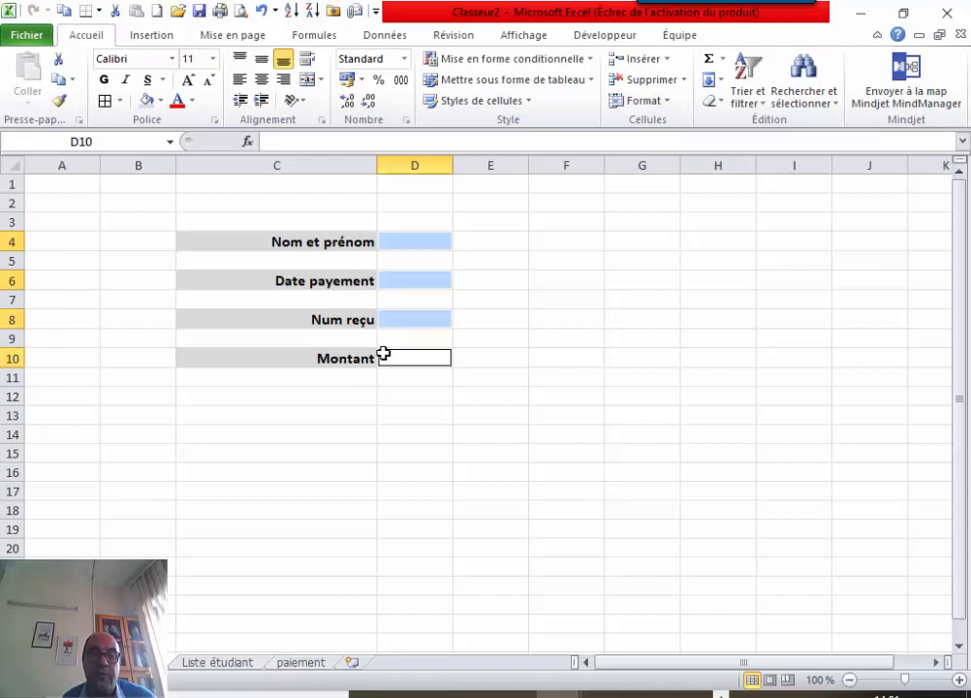
click(120, 101)
click(146, 293)
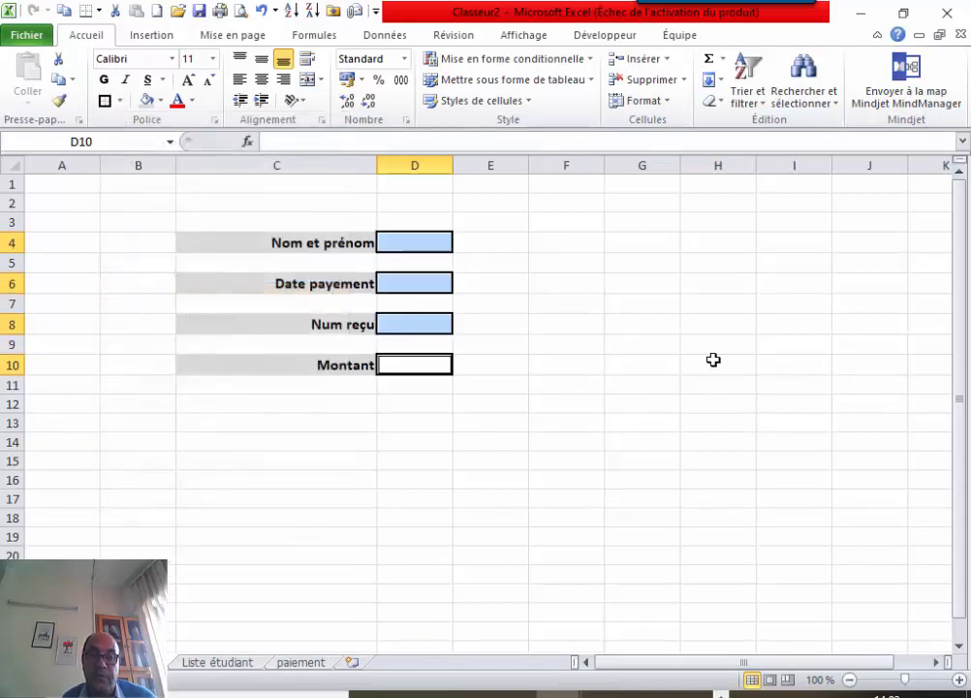
click(642, 366)
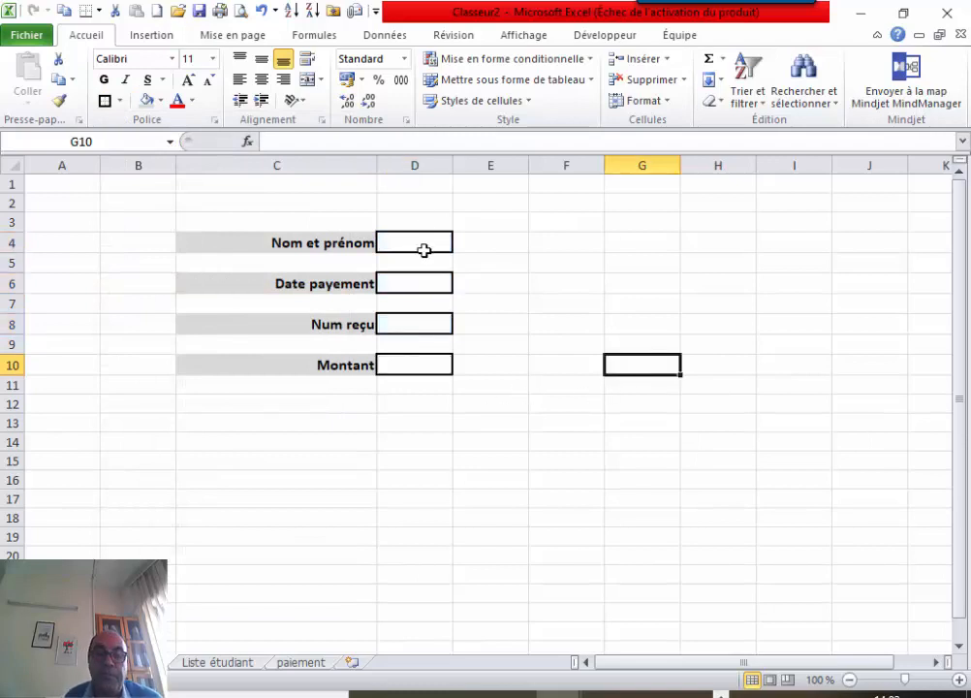
Draw a rounded rectangle above the form labels and position it above row 4.
click(145, 37)
click(251, 61)
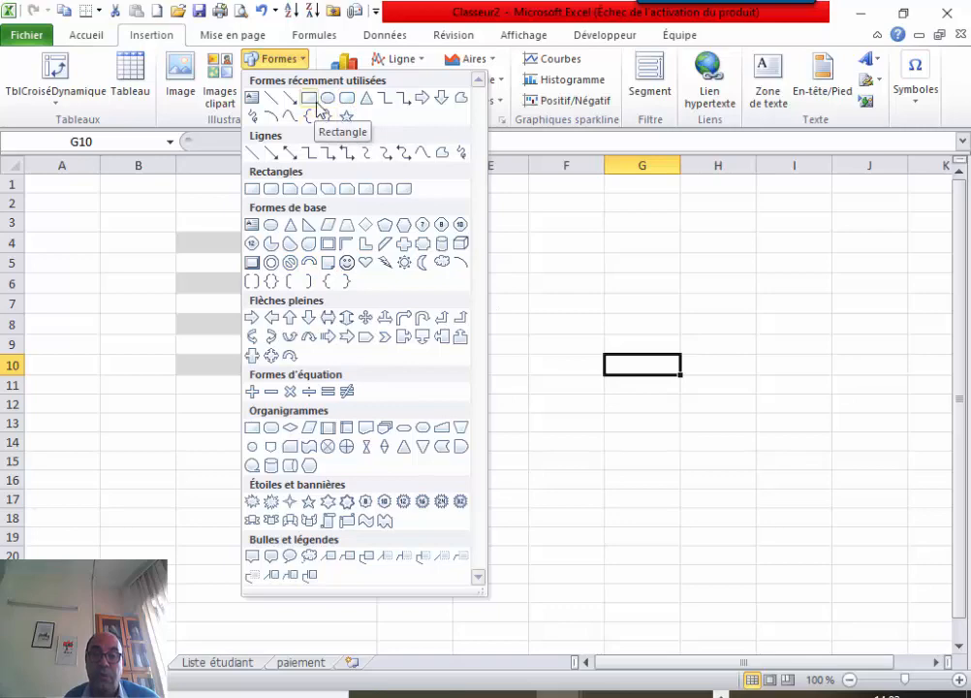
click(346, 98)
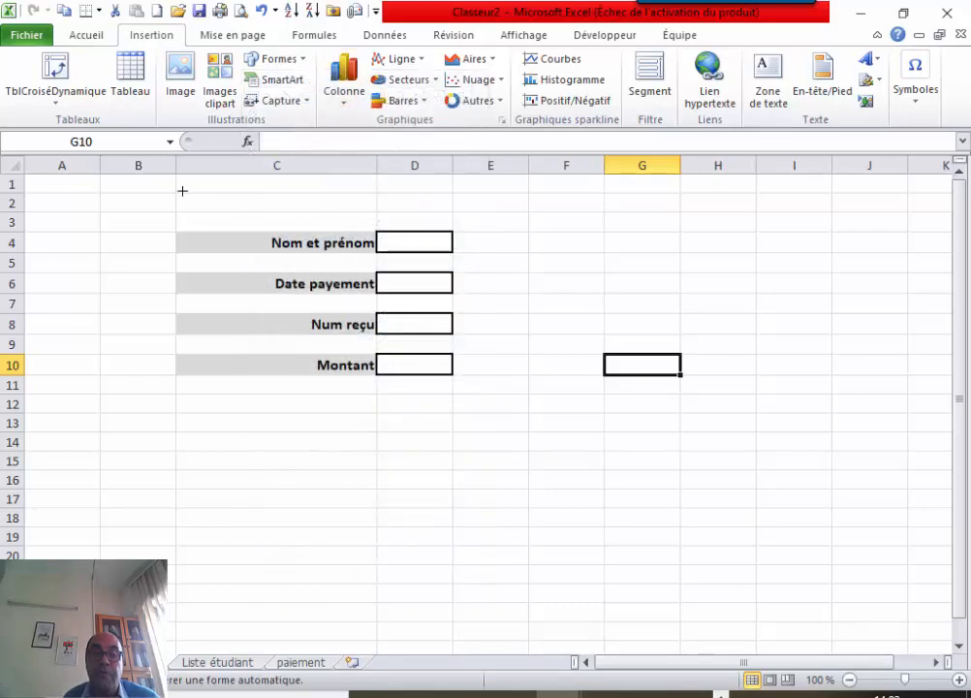
drag(182, 191, 455, 230)
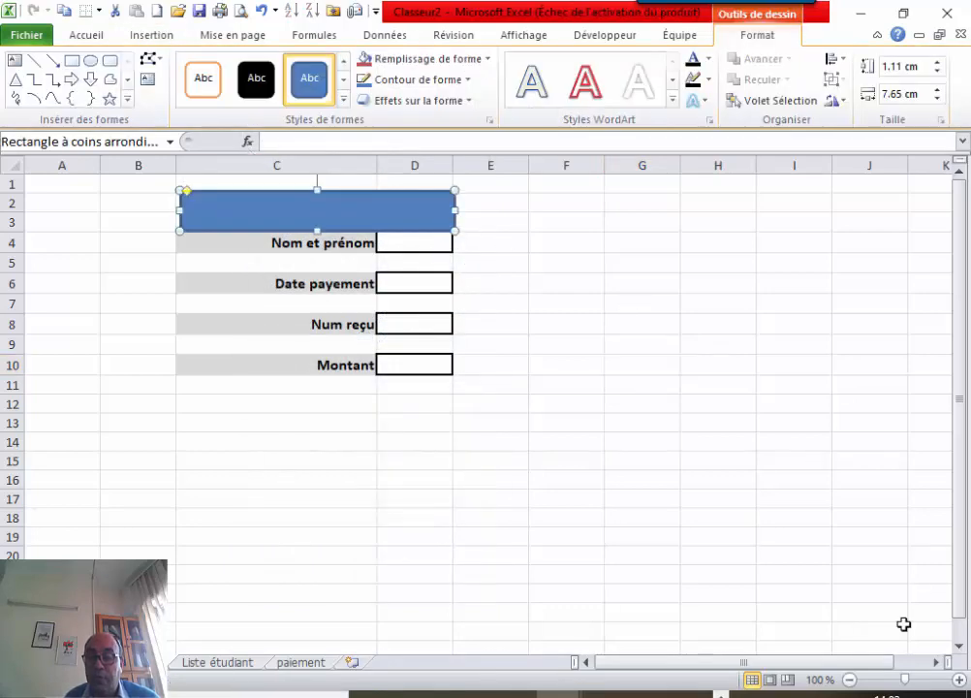
click(958, 681)
click(958, 680)
click(957, 680)
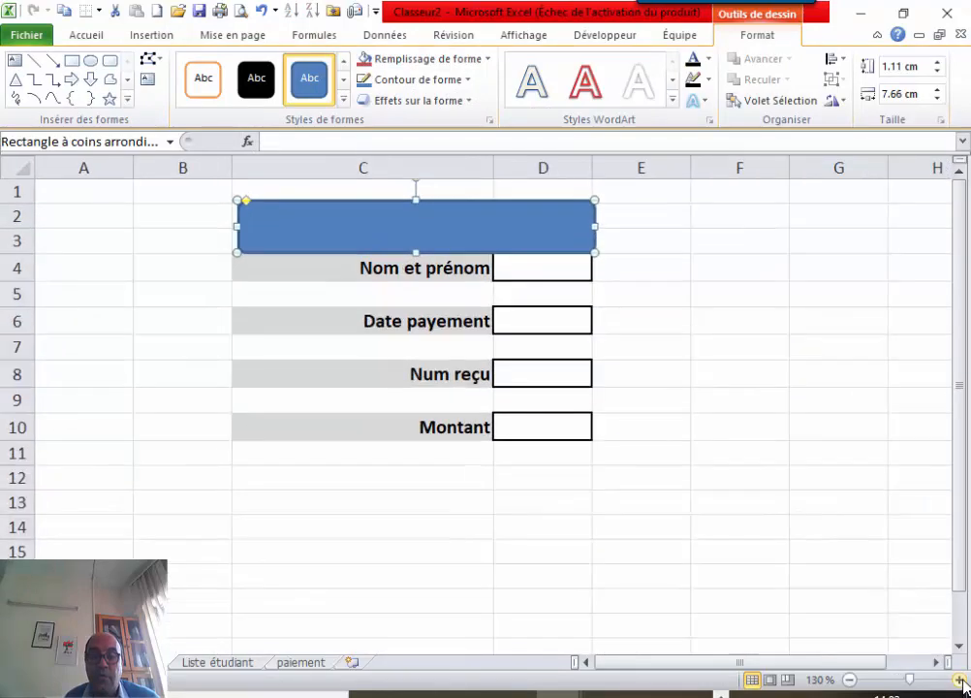
click(570, 484)
drag(407, 210, 402, 200)
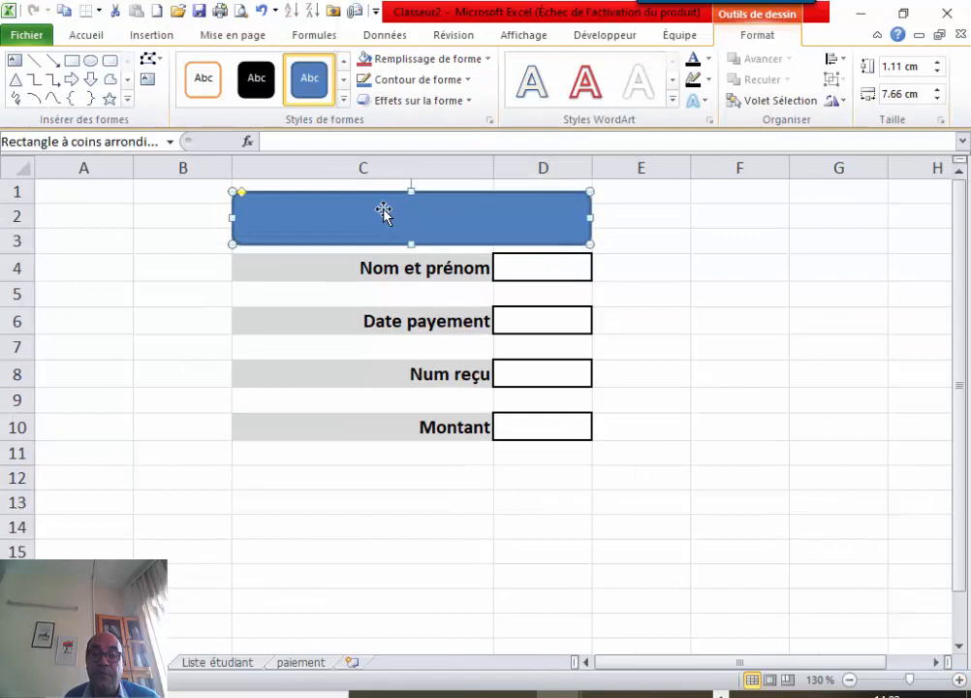
Enter the title 'Saisie des paiements' as the rectangle's text.
right_click(384, 210)
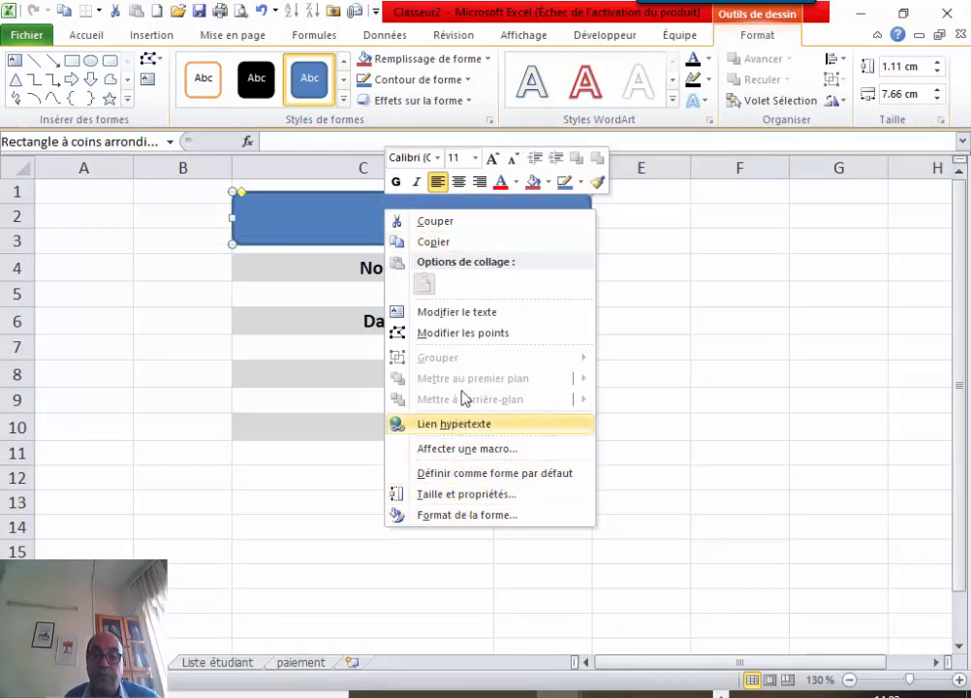
click(470, 315)
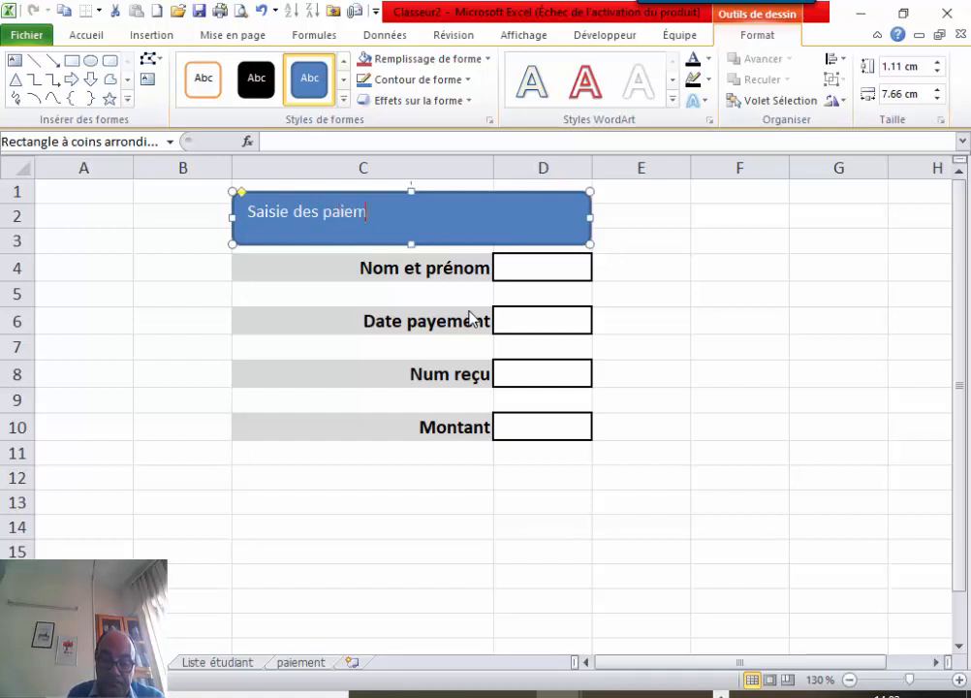
click(639, 274)
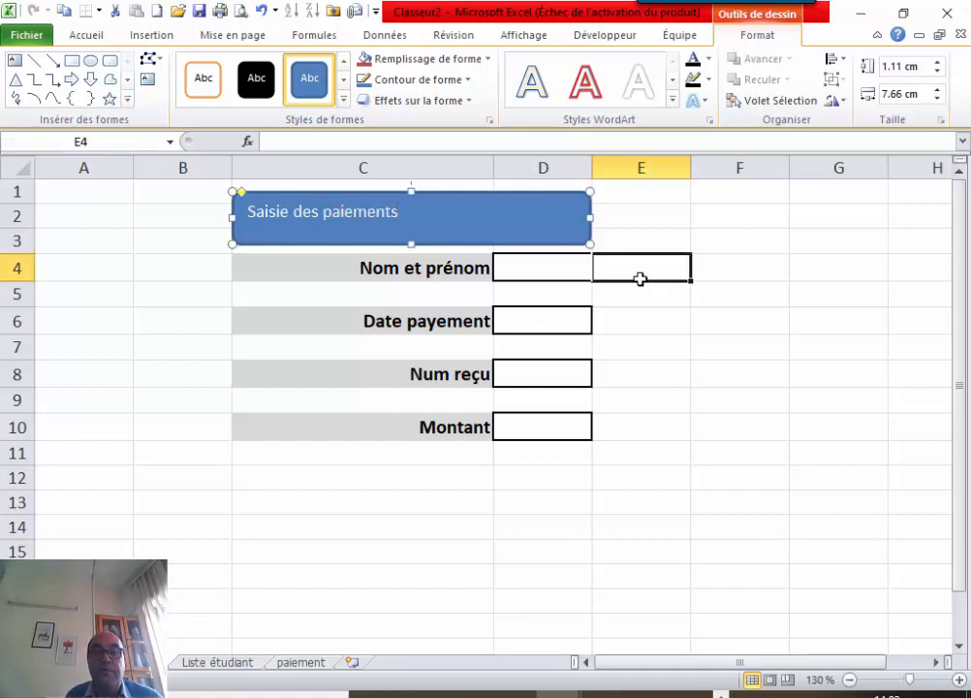
click(553, 243)
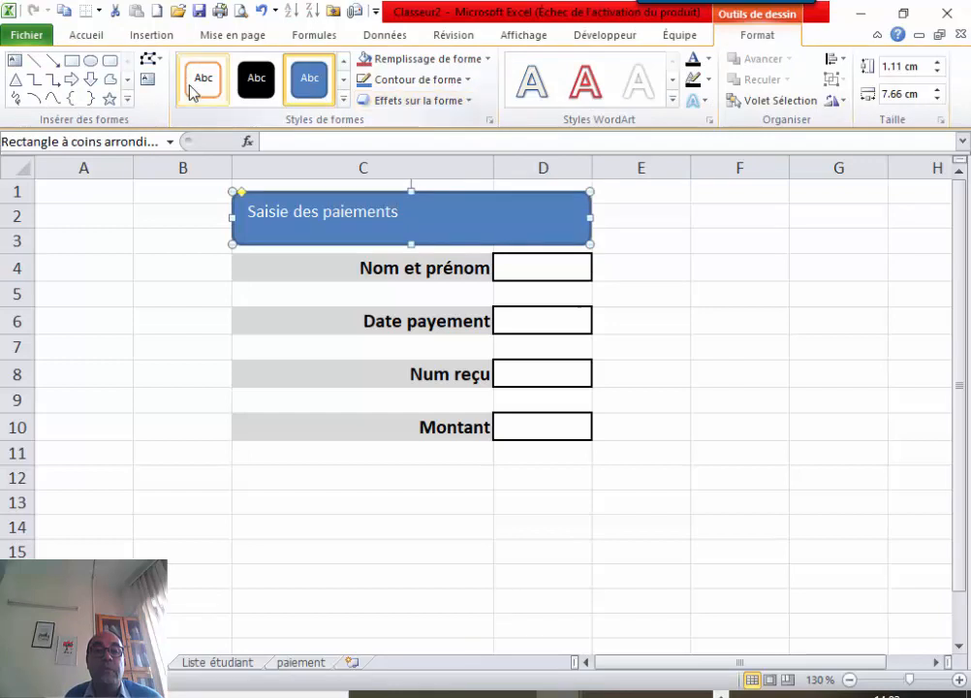
Center the title text horizontally and vertically and enlarge its font three steps.
click(90, 36)
click(207, 80)
click(261, 79)
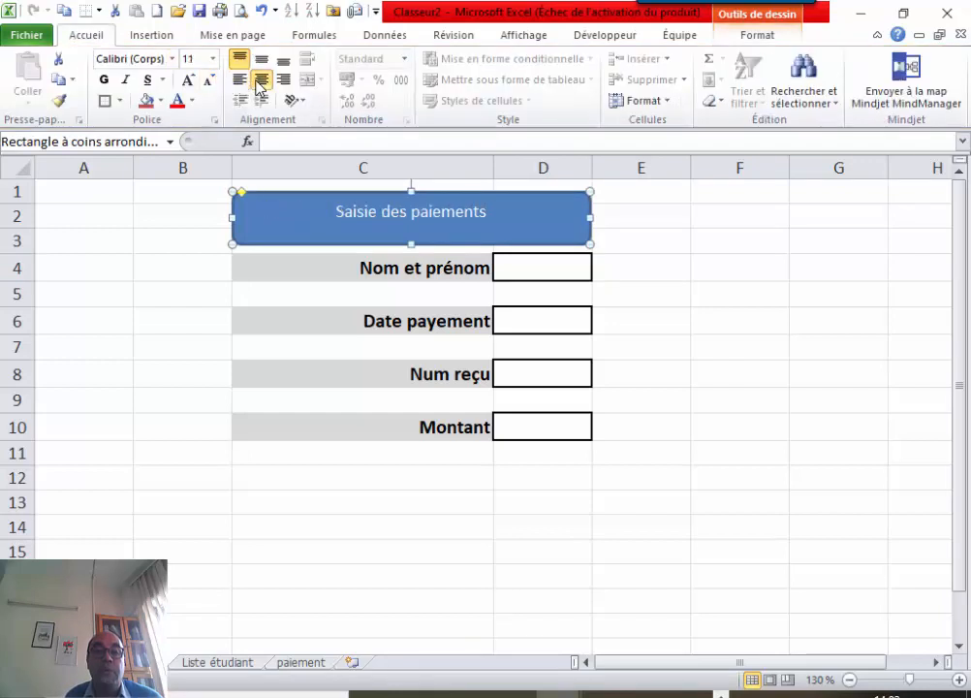
click(261, 59)
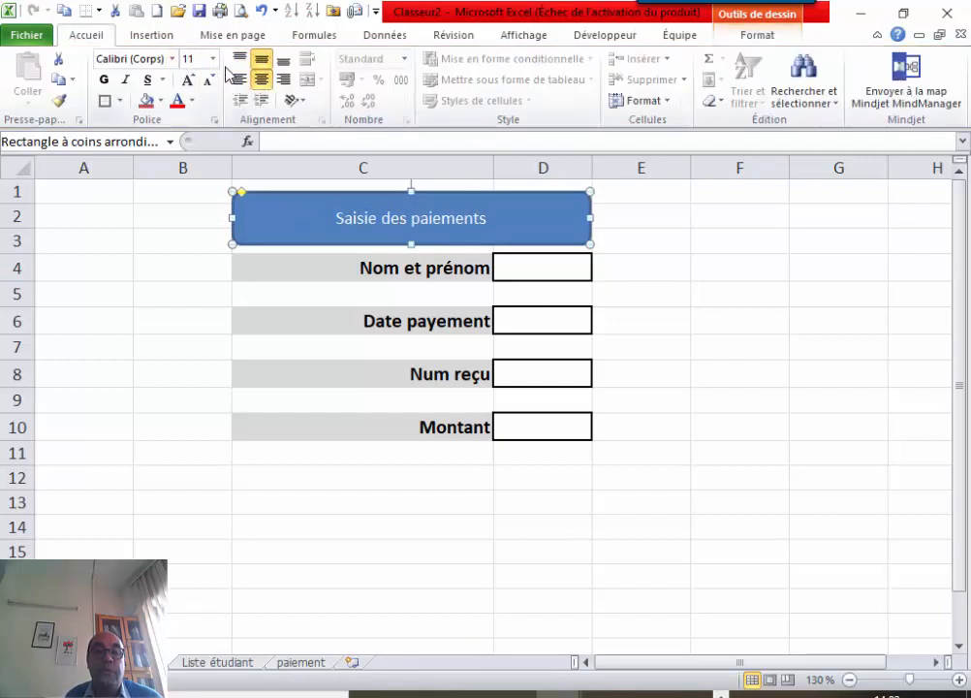
click(189, 79)
click(189, 80)
click(189, 80)
click(189, 79)
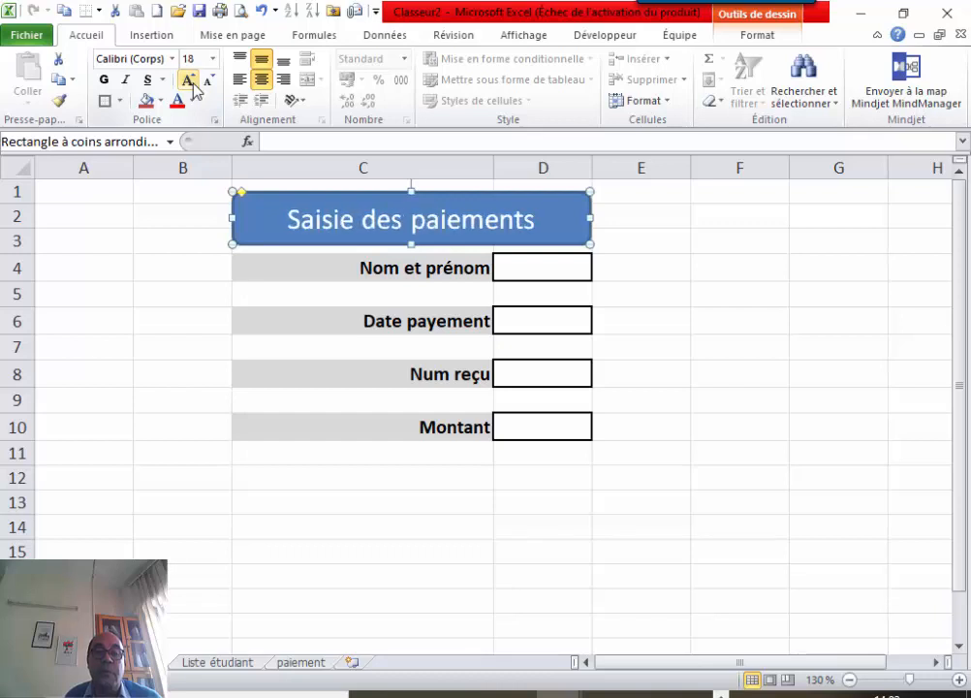
click(189, 80)
click(651, 278)
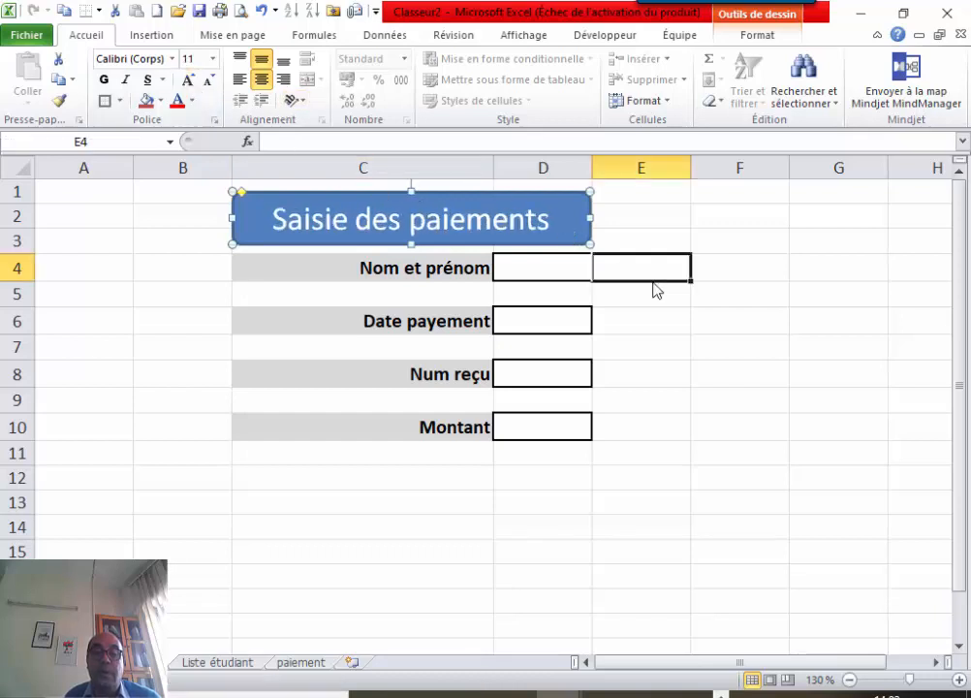
Apply the red shape style to the title banner.
click(561, 206)
double_click(560, 205)
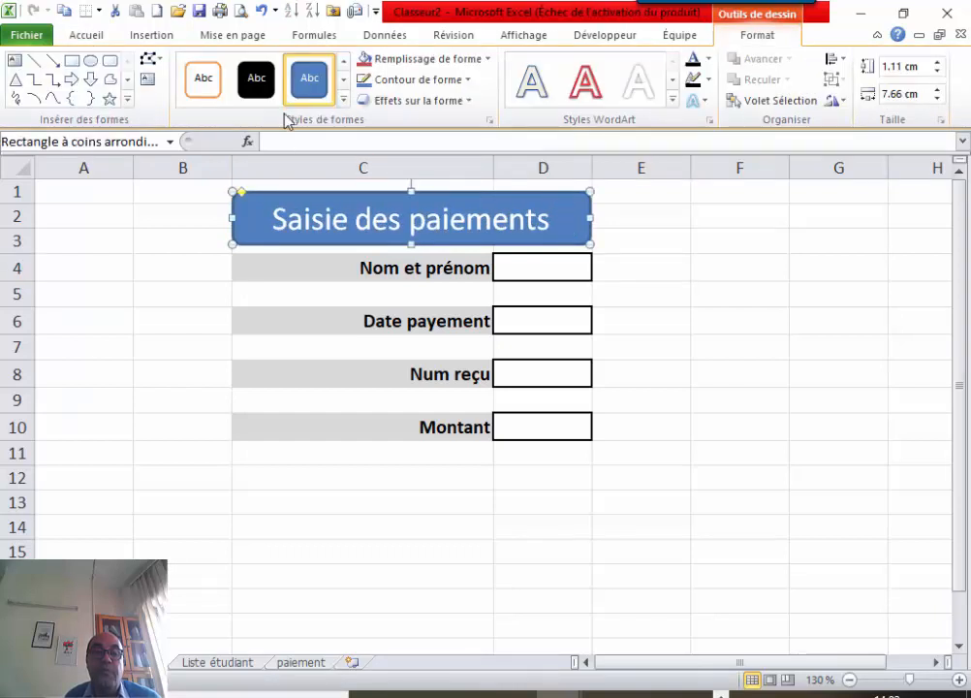
click(340, 105)
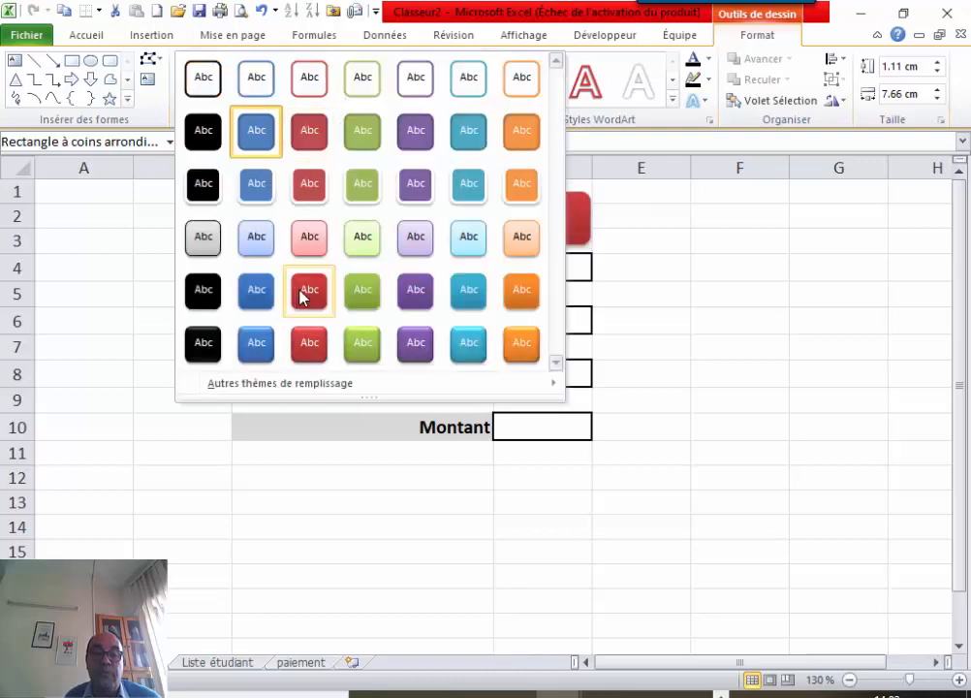
click(309, 357)
click(685, 284)
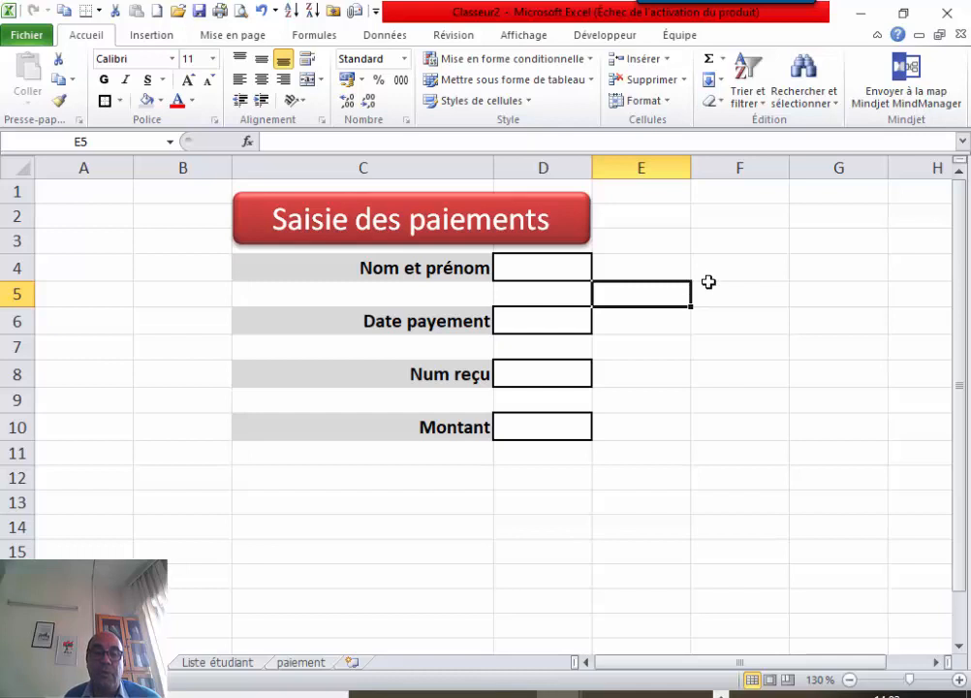
click(709, 282)
Widen column D, stretch the title banner to match, then go to Liste étudiant.
click(563, 265)
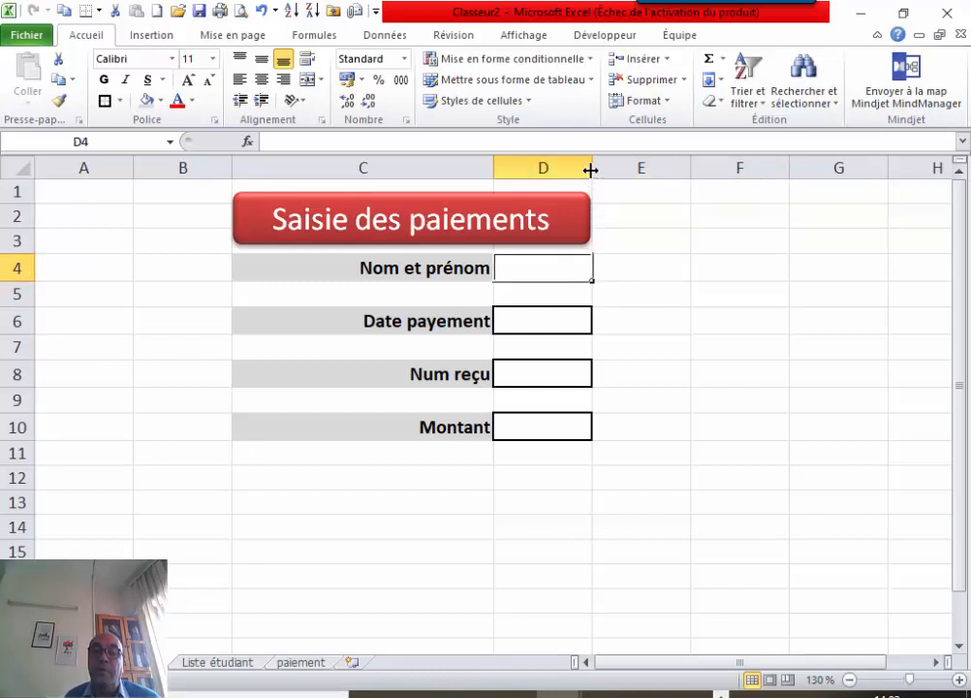
drag(590, 169, 656, 170)
click(582, 217)
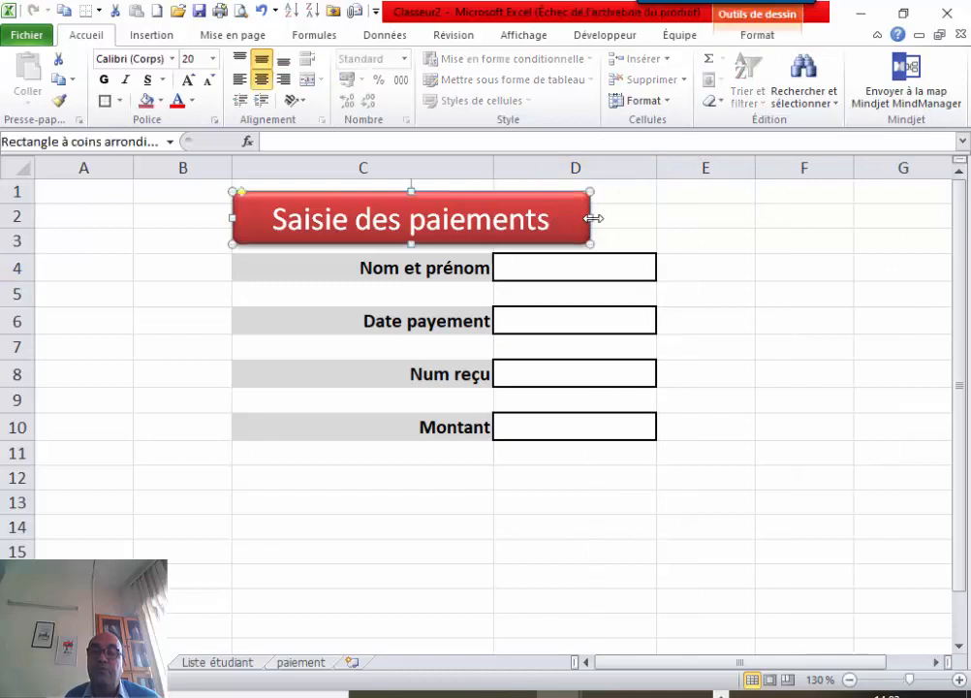
drag(594, 218, 664, 219)
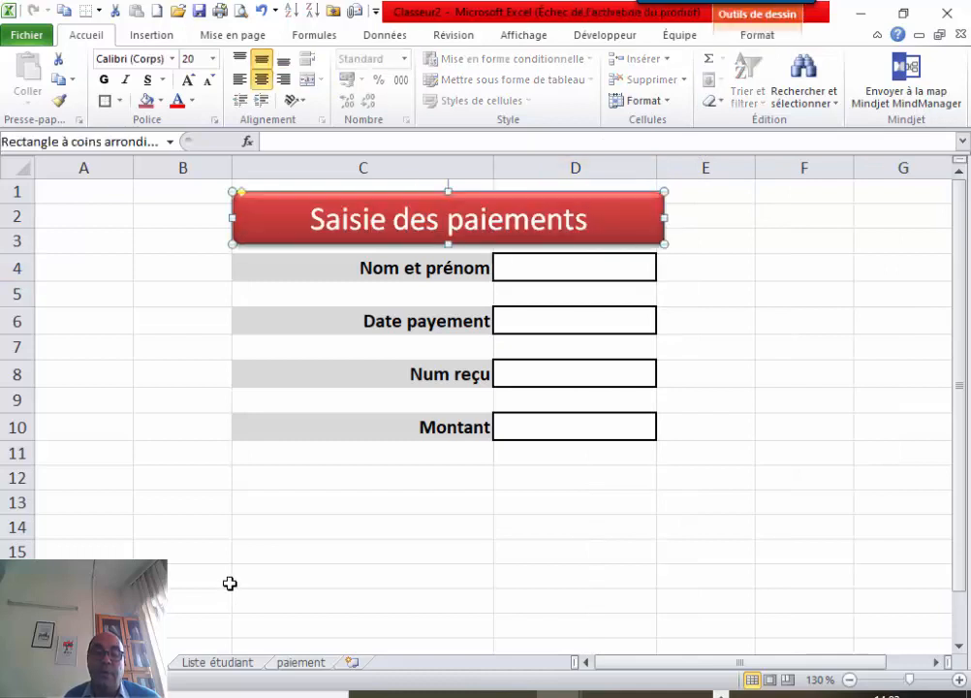
click(217, 663)
click(135, 320)
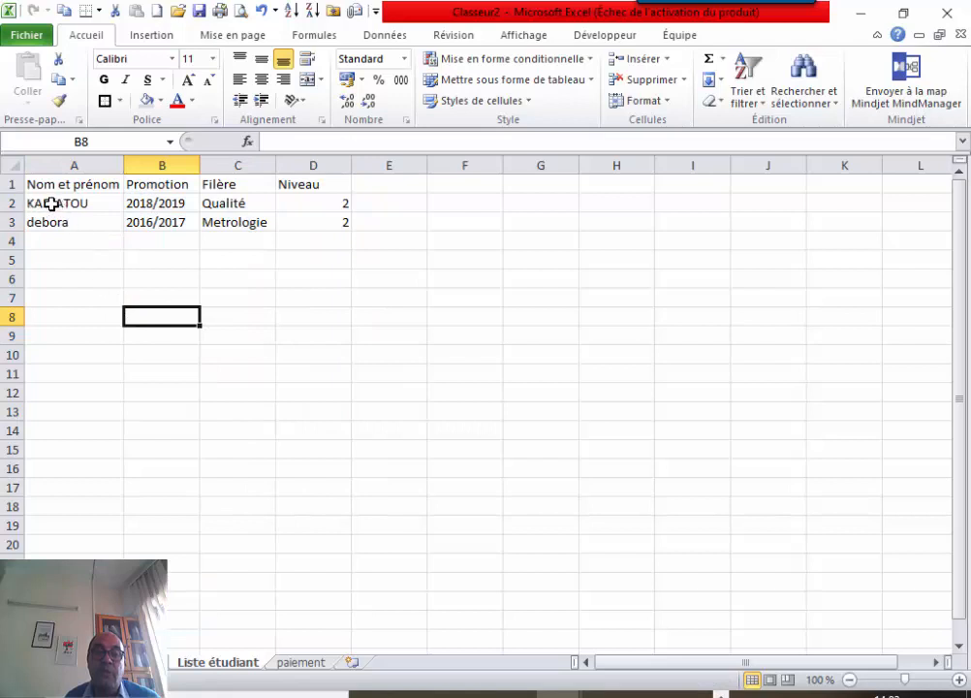
Name the student records range ListeEtudiants via the Name Box.
drag(61, 207, 354, 629)
click(130, 142)
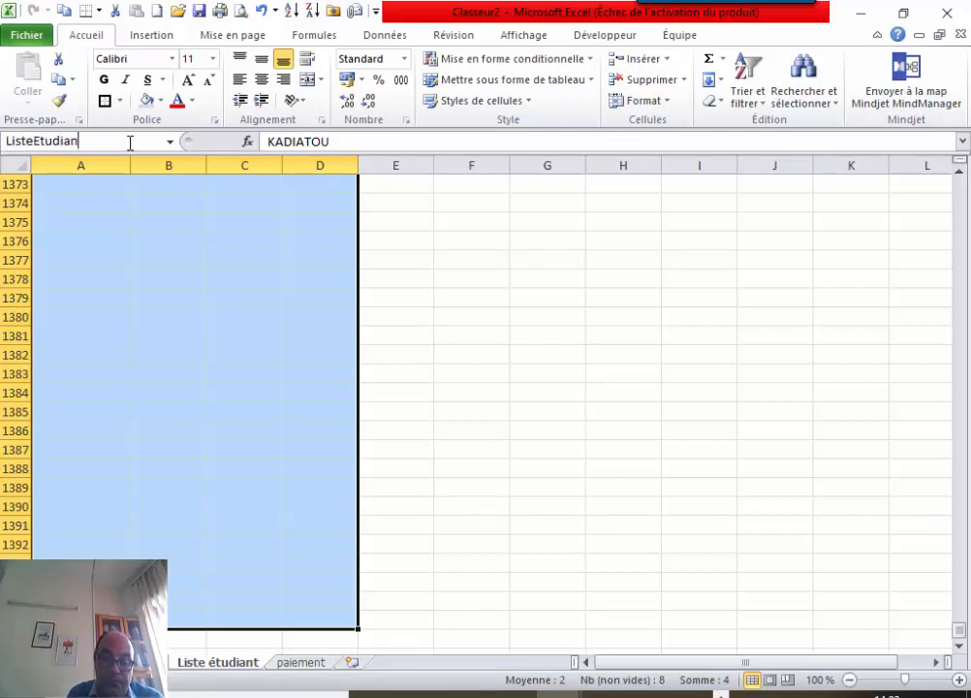
key(Return)
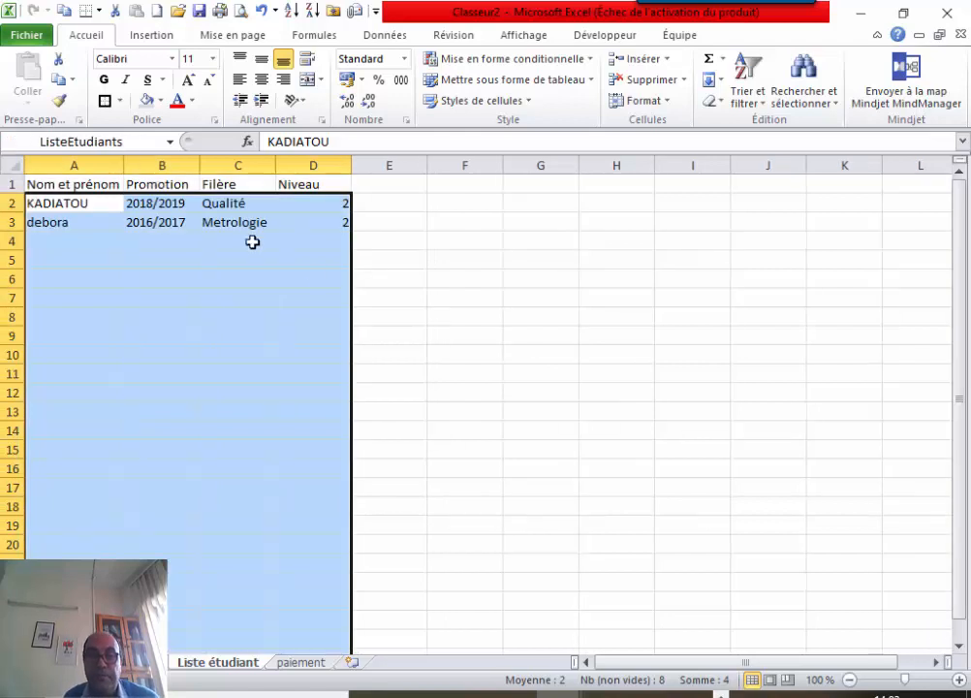
click(424, 334)
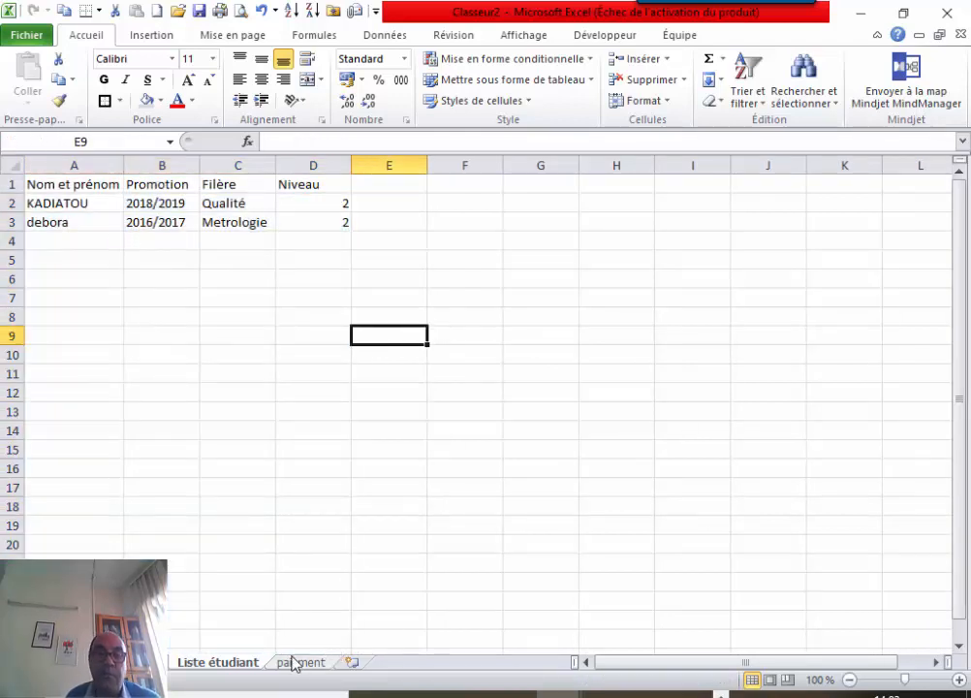
Name the student name column from A2 down NomEtudiants, then open the paiement sheet.
drag(75, 204, 74, 640)
click(126, 142)
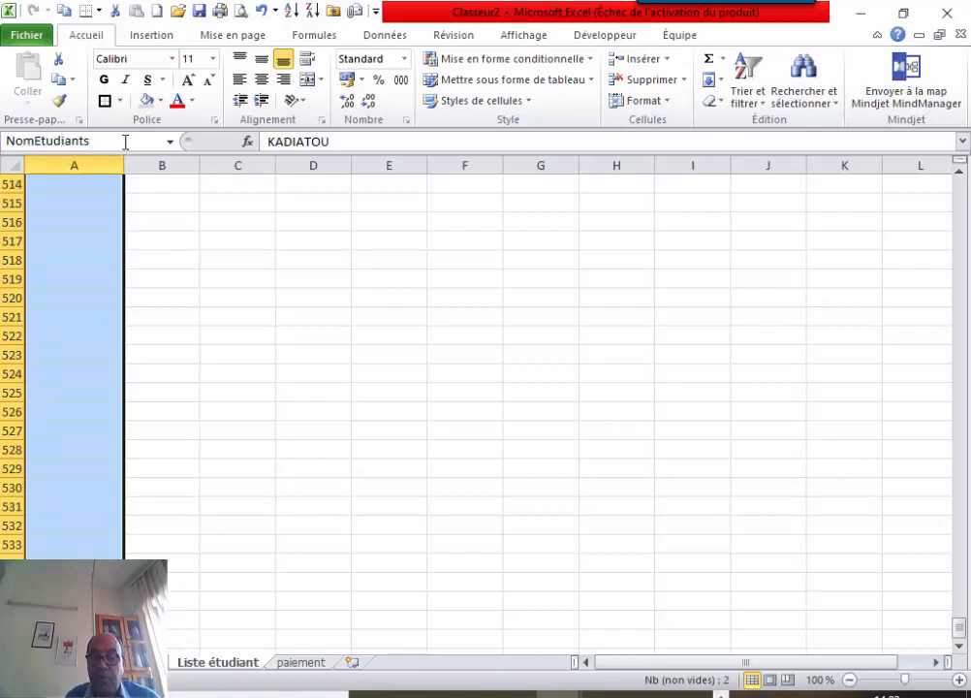
key(Return)
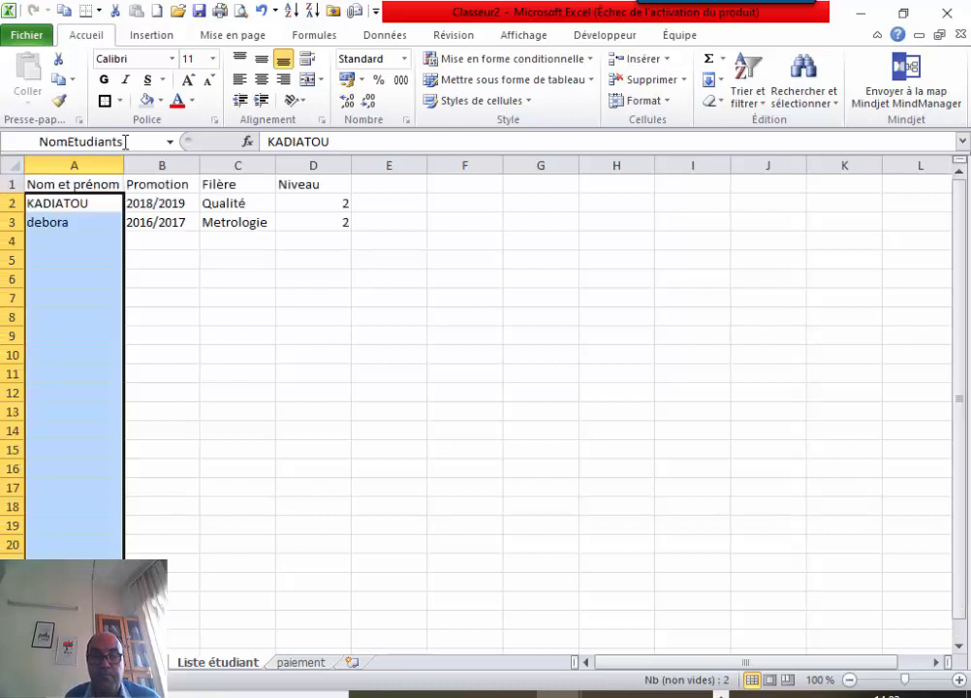
click(301, 663)
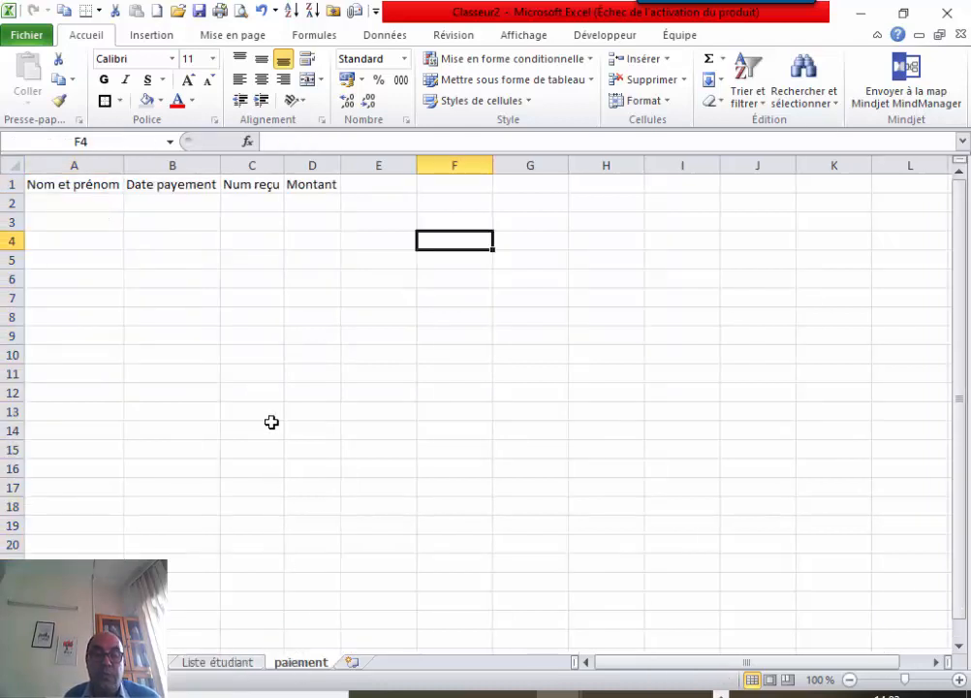
Go to the payment form and select the Nom et prénom entry cell D4.
click(225, 665)
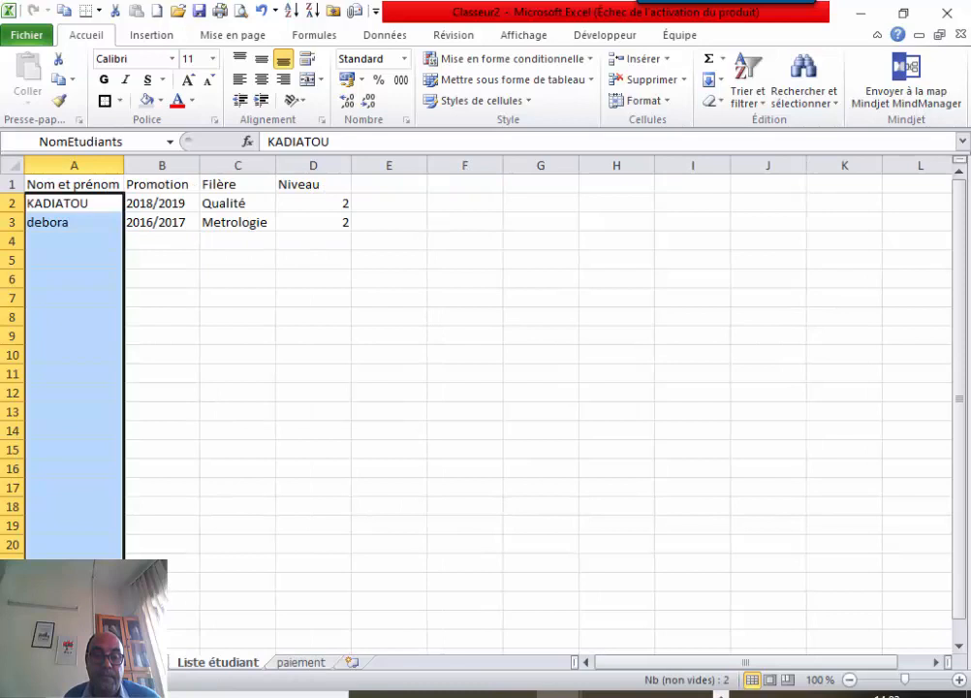
click(131, 664)
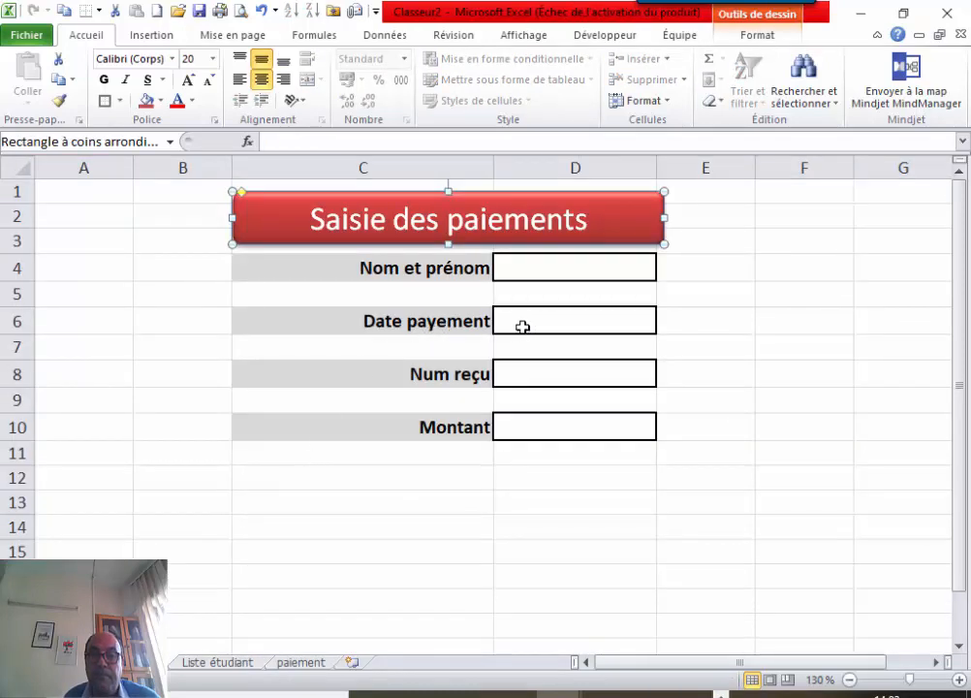
click(579, 274)
right_click(581, 279)
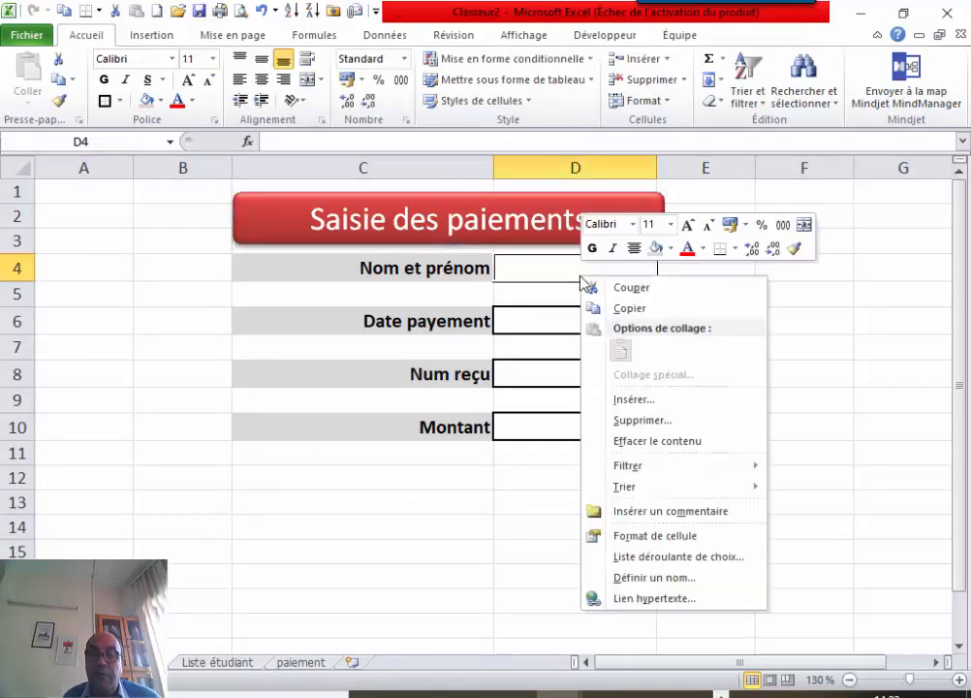
click(576, 277)
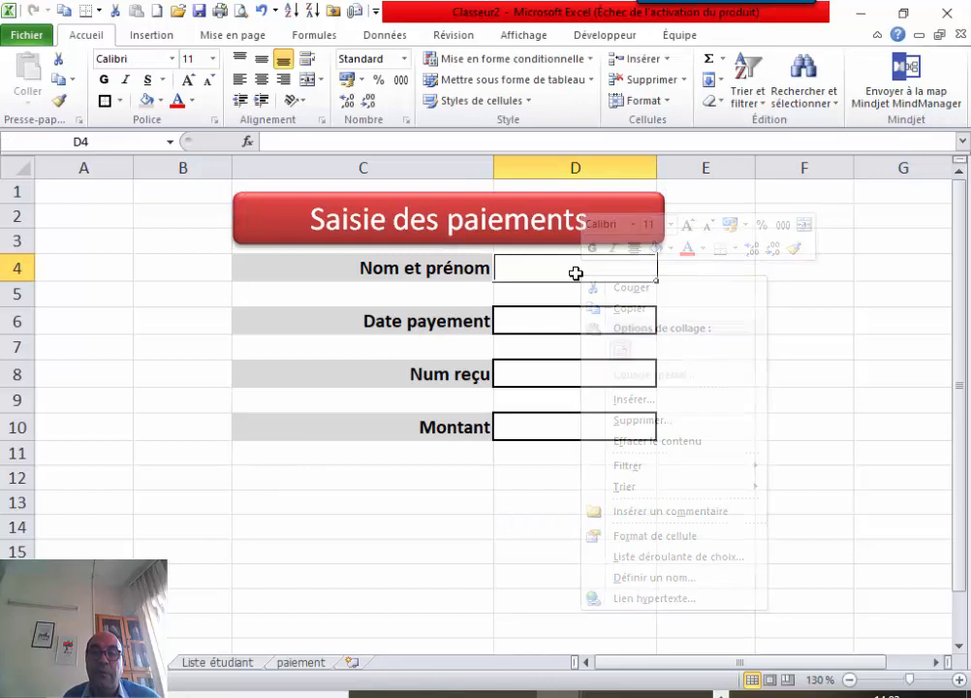
Add list data validation to D4 with source =NomEtudiants.
click(384, 37)
click(621, 58)
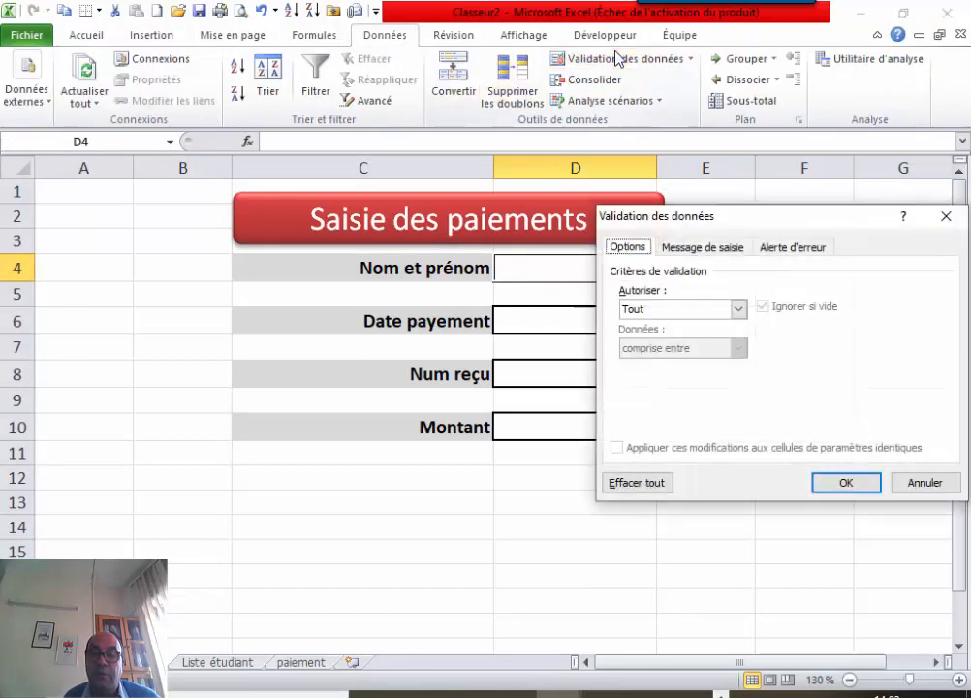
click(738, 310)
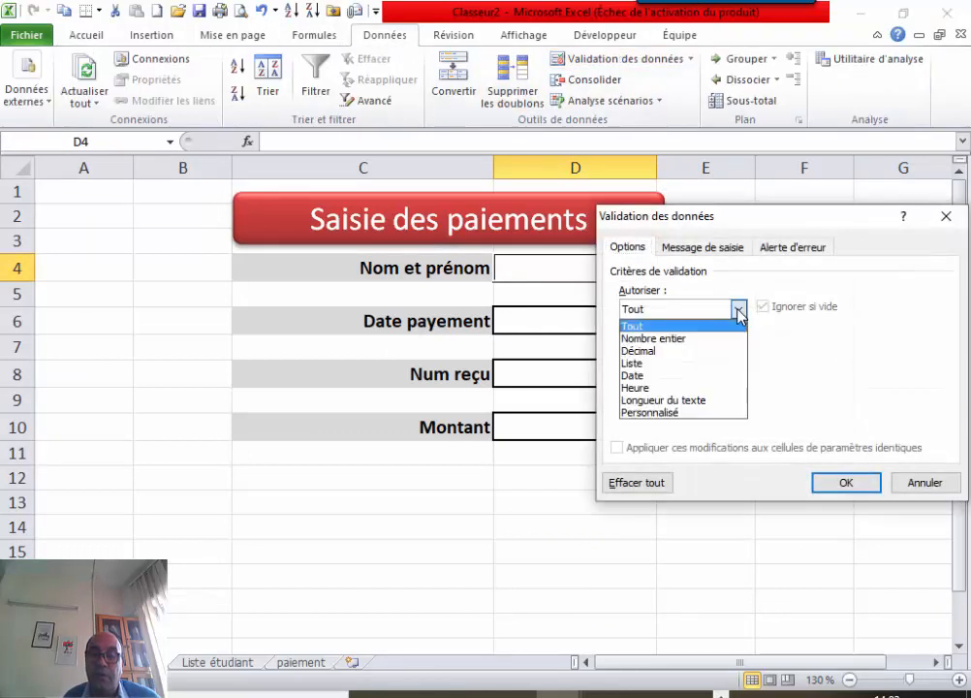
click(658, 361)
click(761, 387)
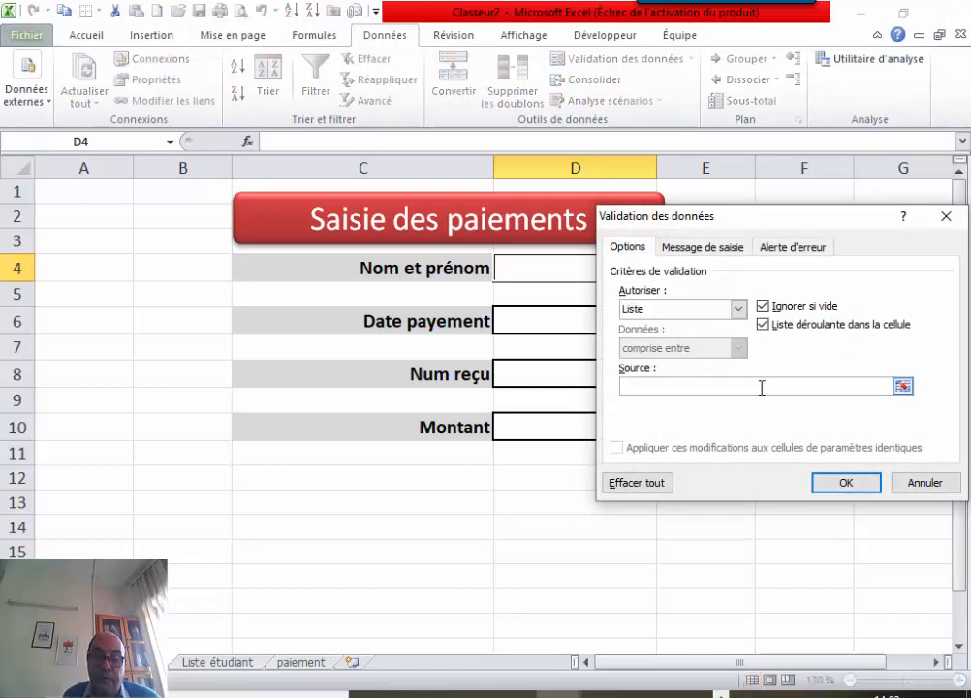
key(F3)
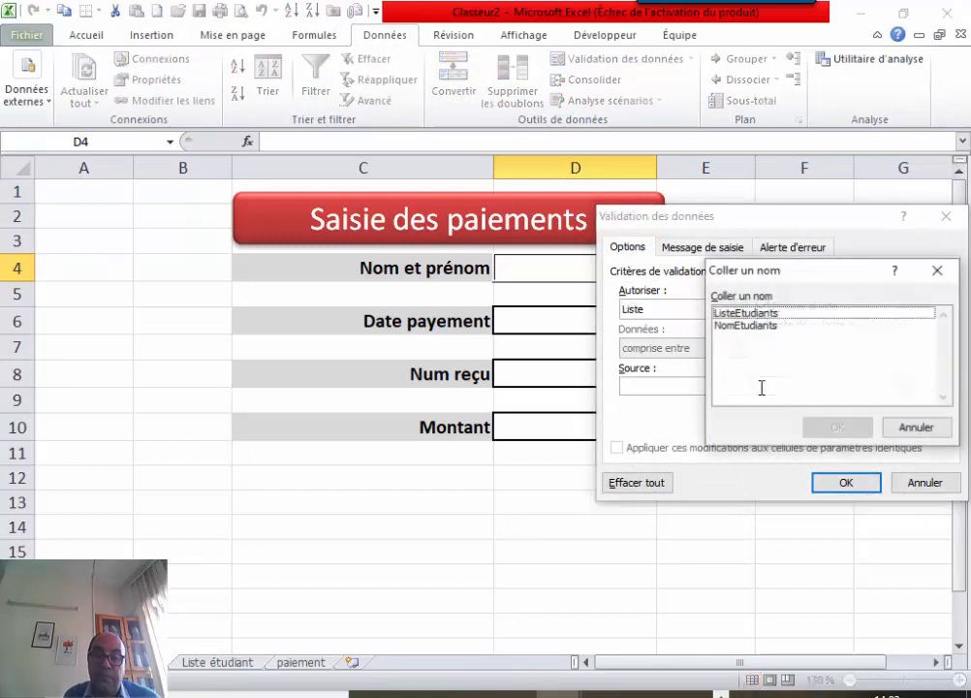
click(747, 326)
click(838, 427)
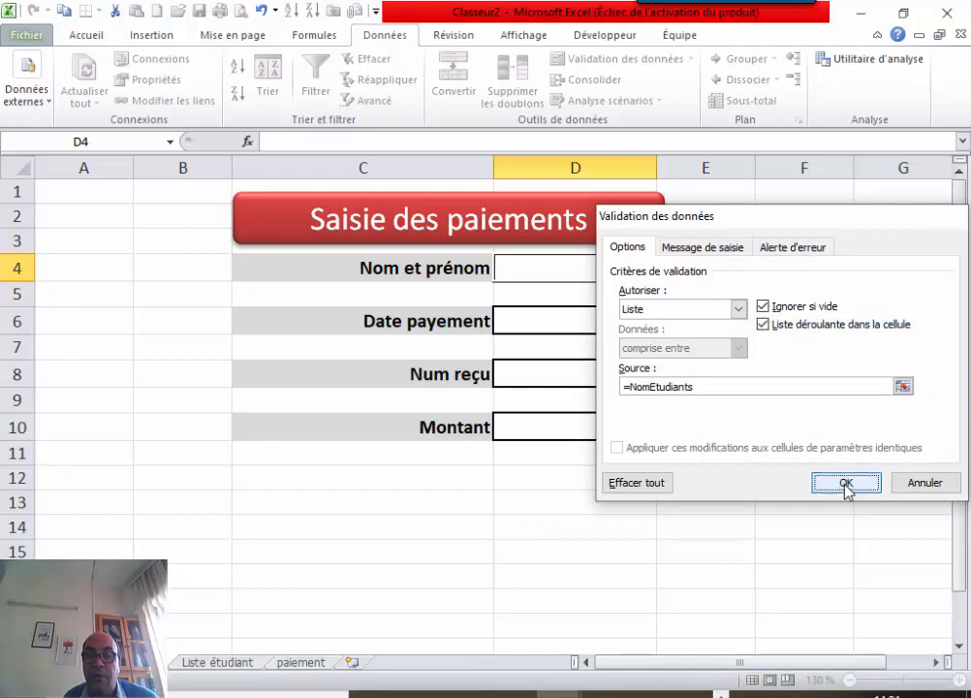
click(846, 490)
click(607, 527)
click(641, 258)
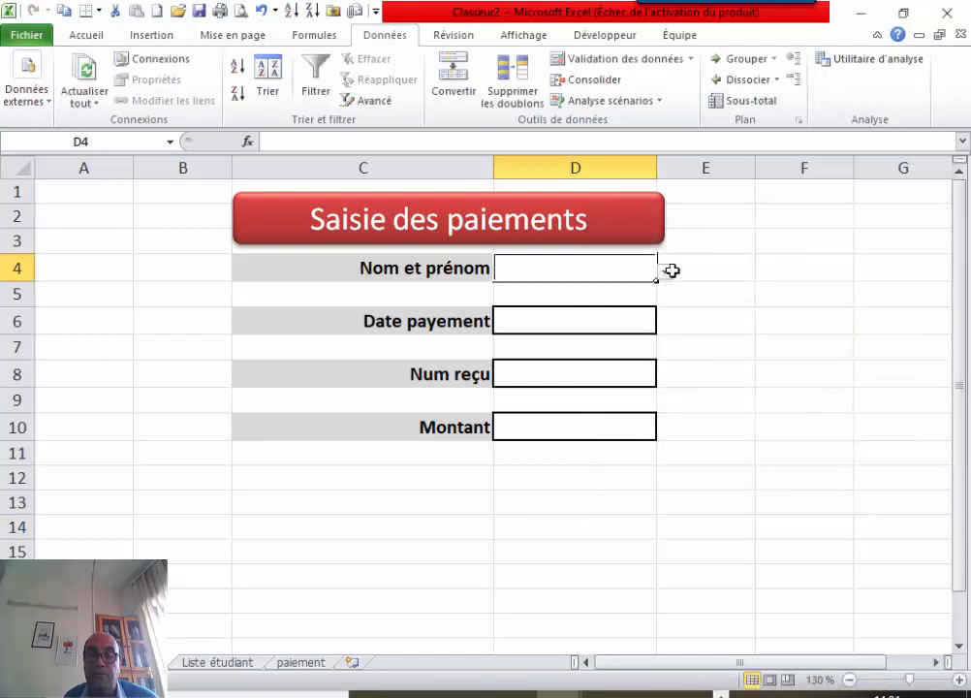
Pick the first, then the second student name from D4's dropdown, then return to Liste étudiant.
click(667, 273)
click(616, 289)
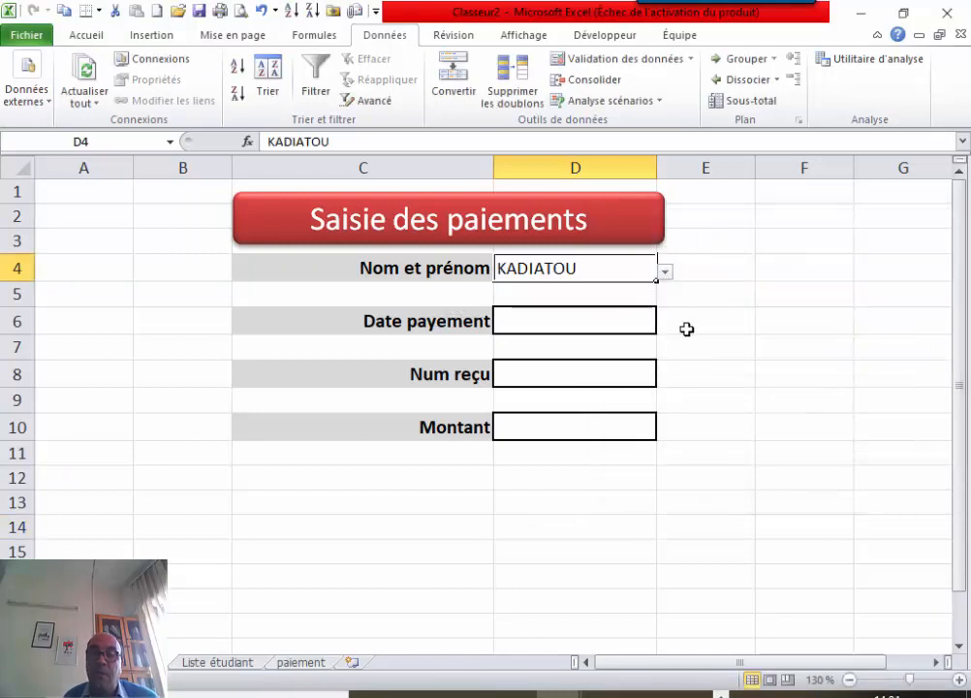
click(666, 274)
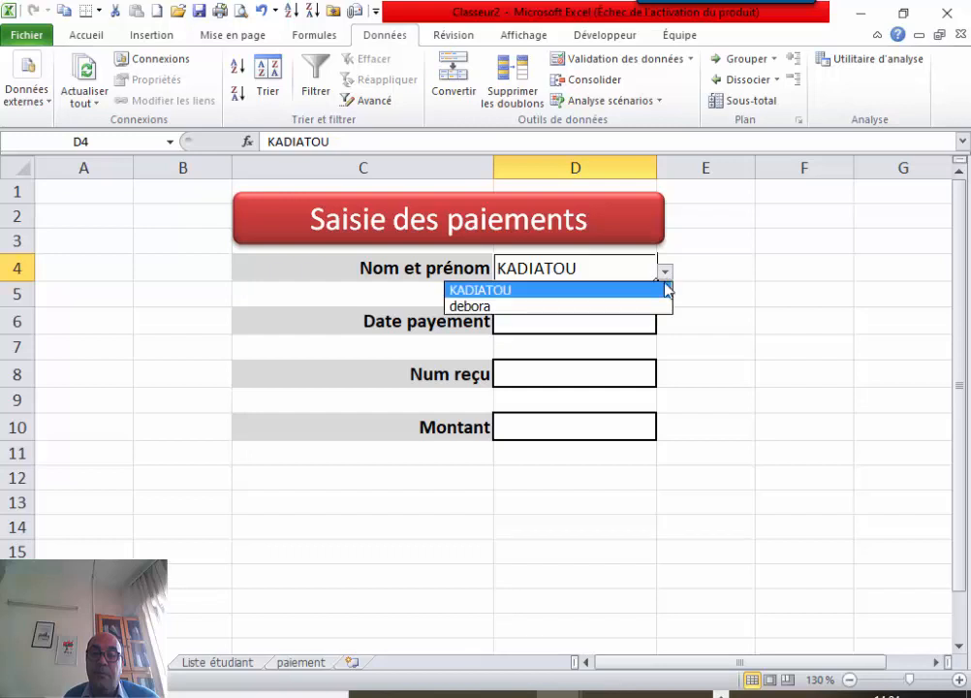
click(607, 306)
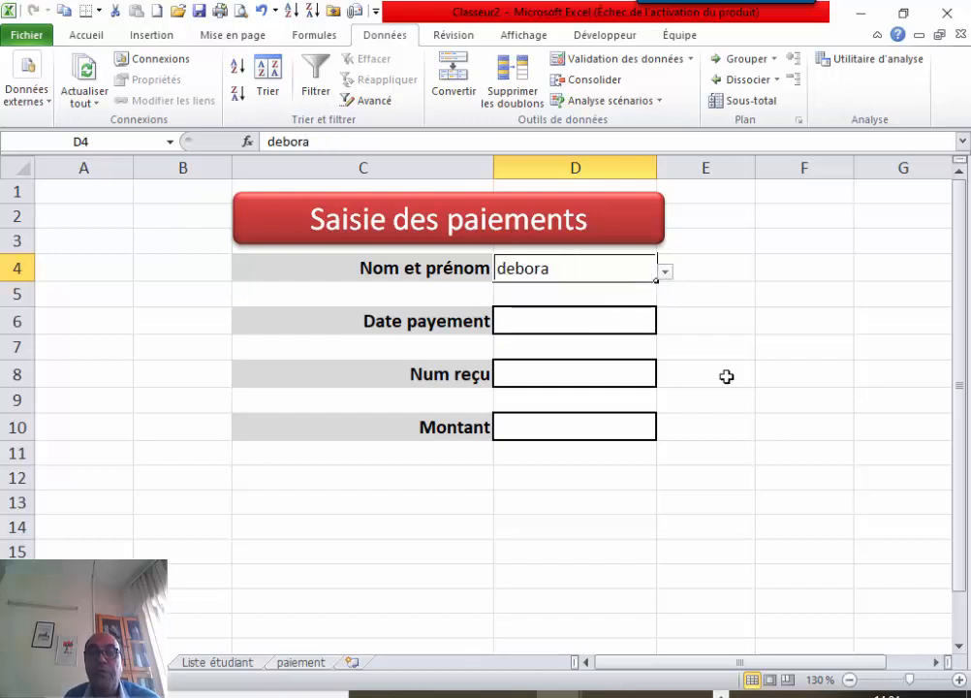
click(688, 465)
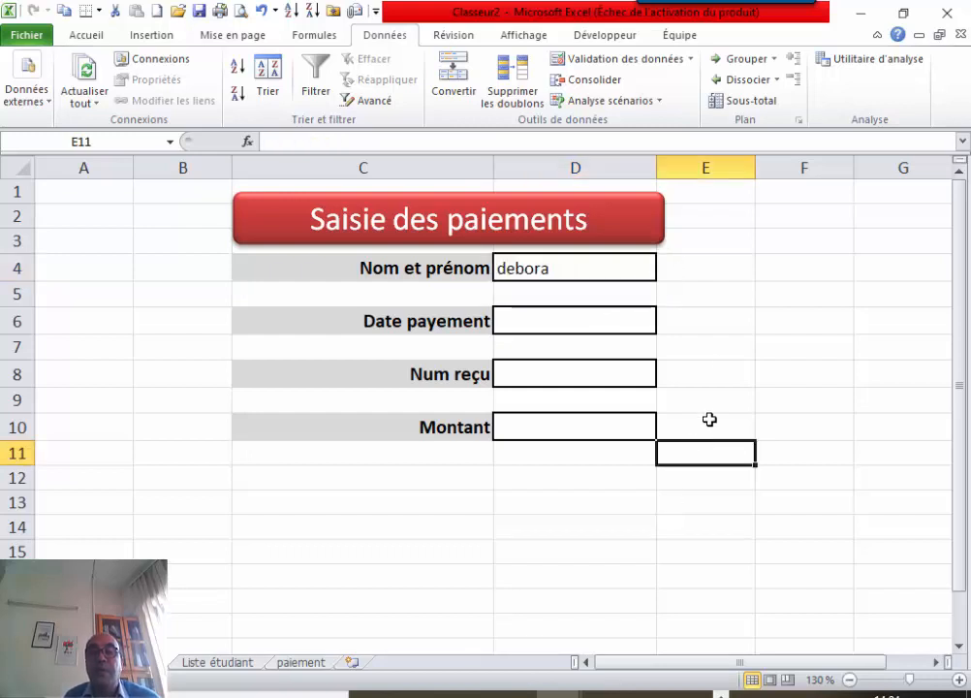
click(780, 268)
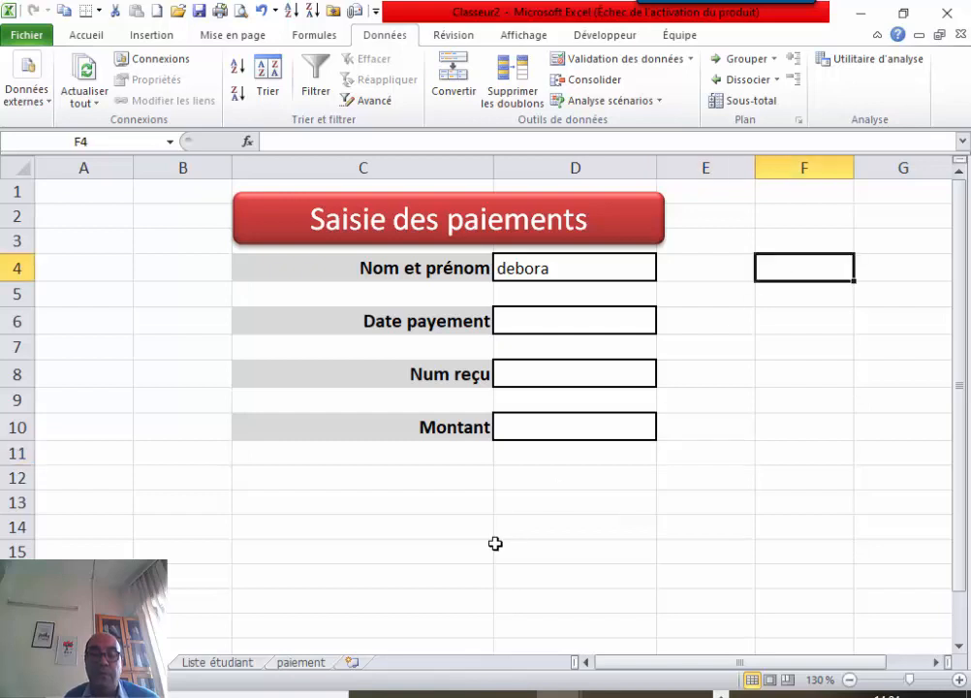
click(240, 669)
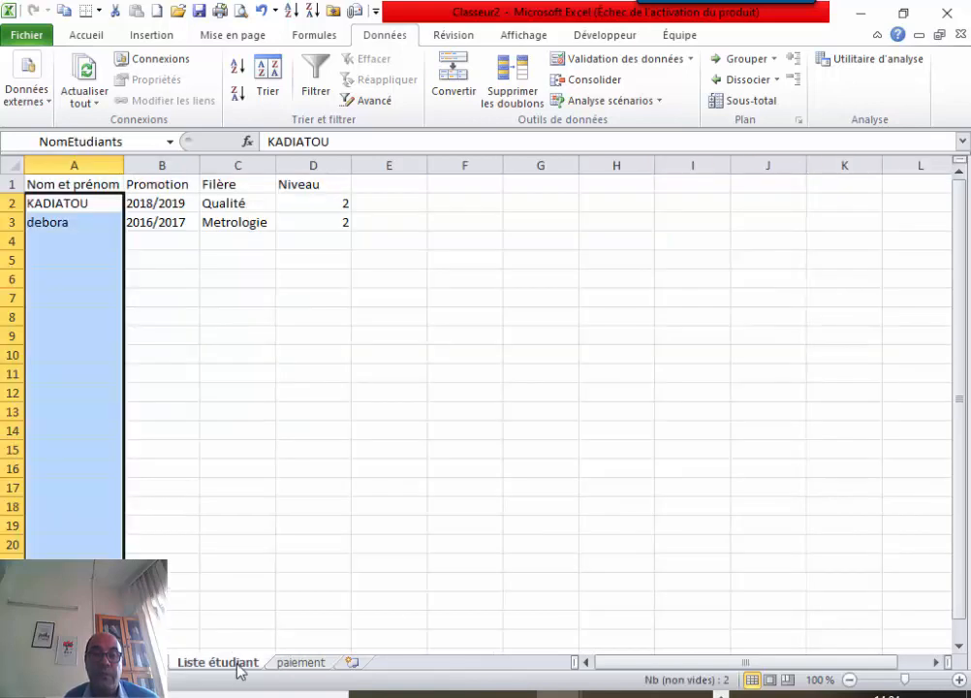
Check the Promotion, Filière and Niveau data, then begin typing the Promotion label in F4.
click(170, 204)
drag(170, 204, 284, 226)
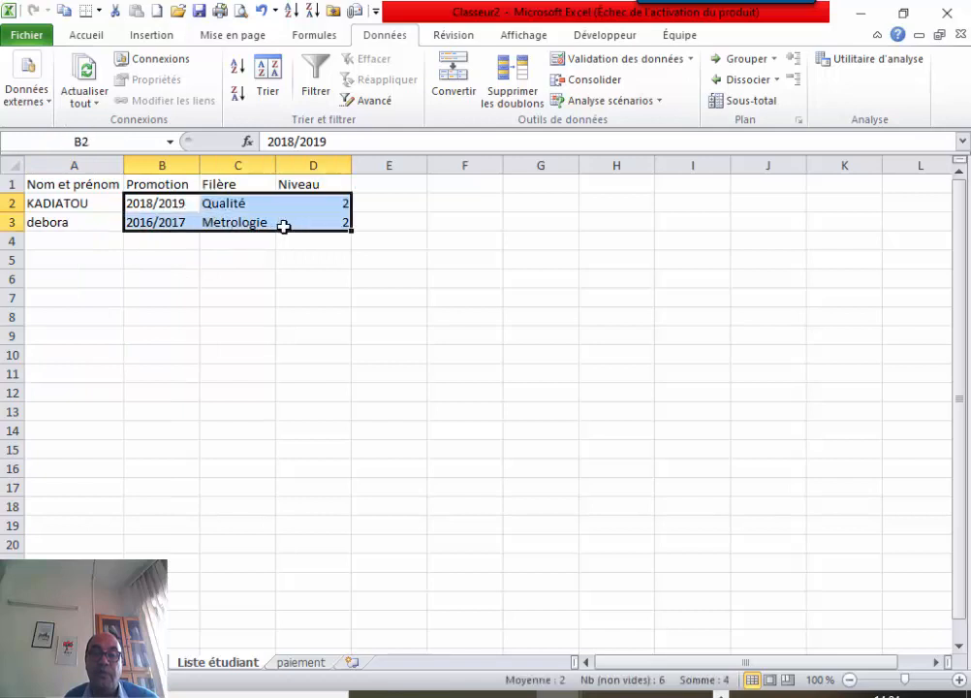
click(301, 662)
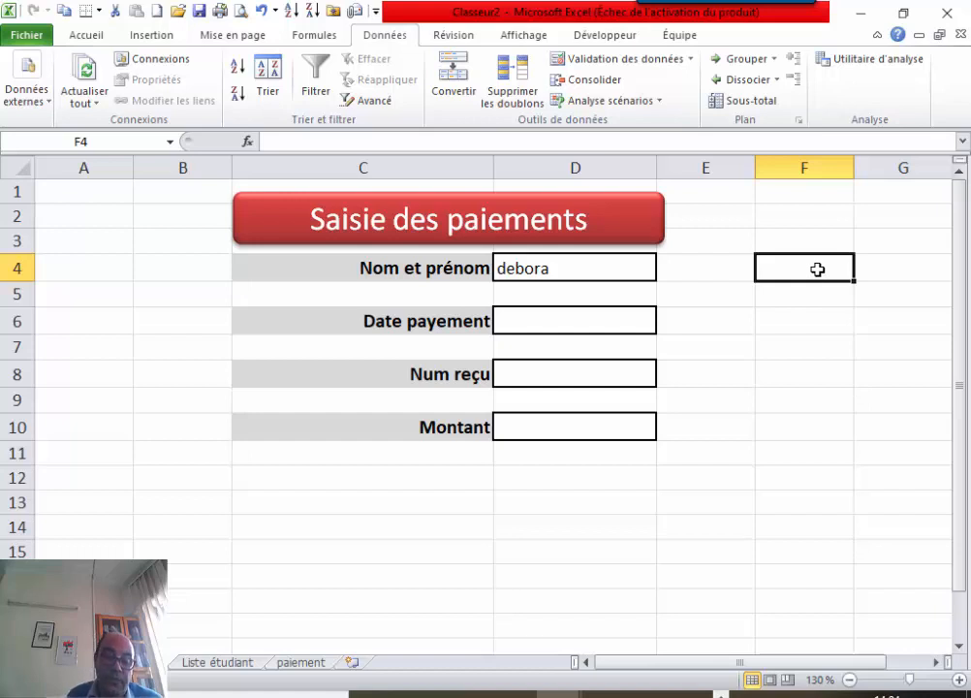
text(Promotion)
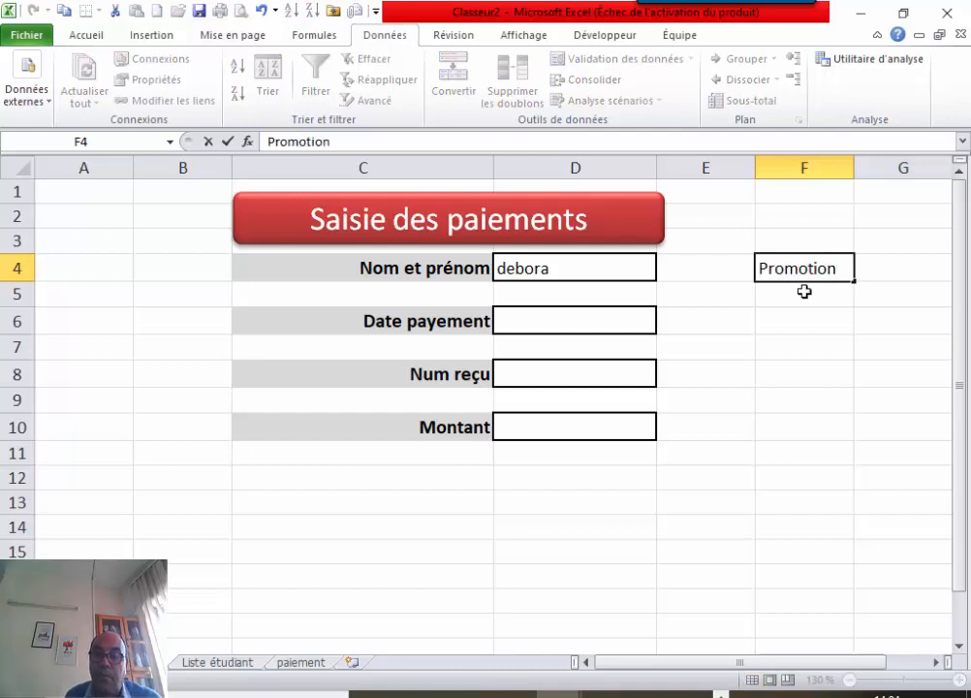
Enter the labels Promotion, Filière and Niveau in cells F4, F5 and F6.
key(Return)
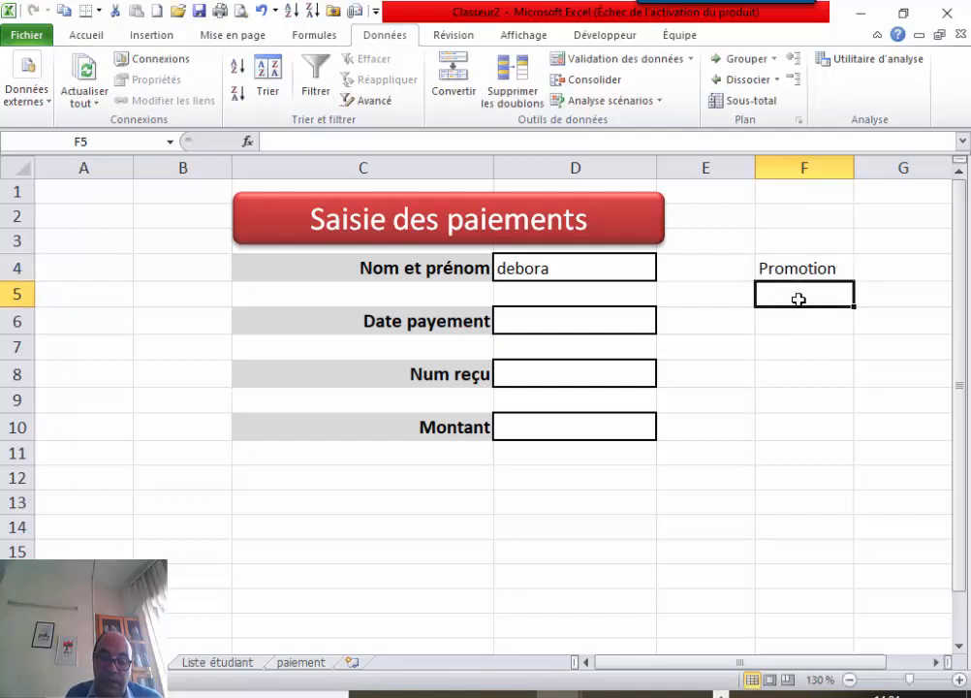
text(Filière)
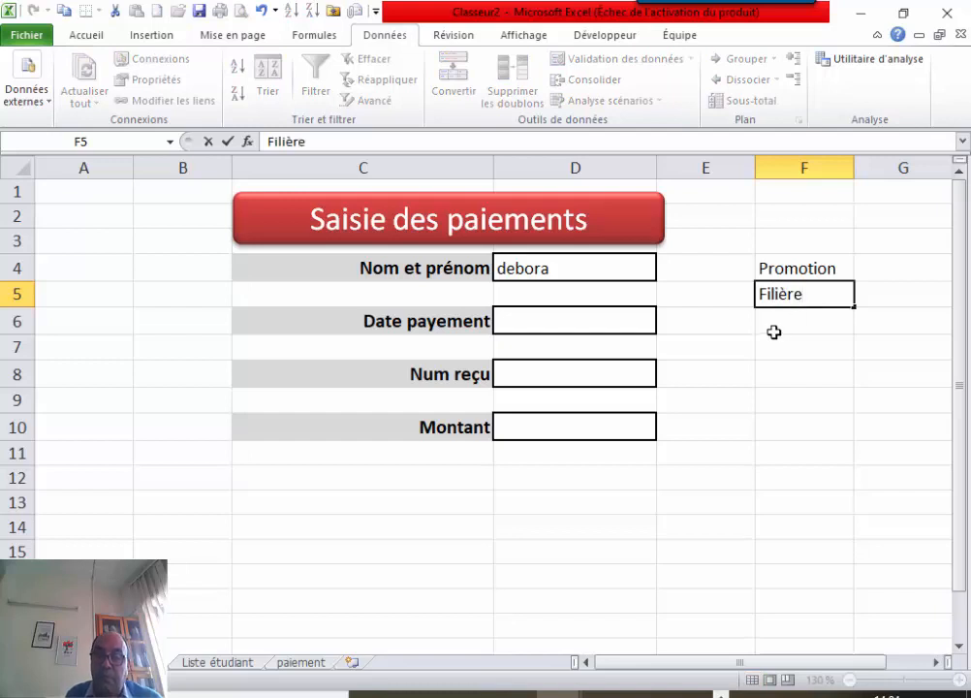
click(773, 322)
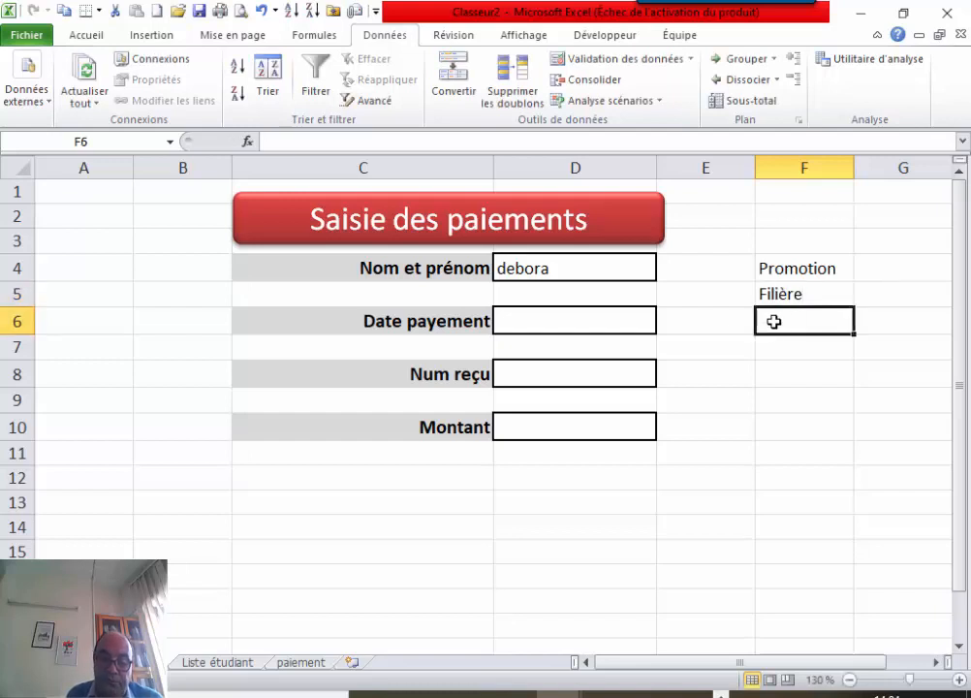
text(Ni)
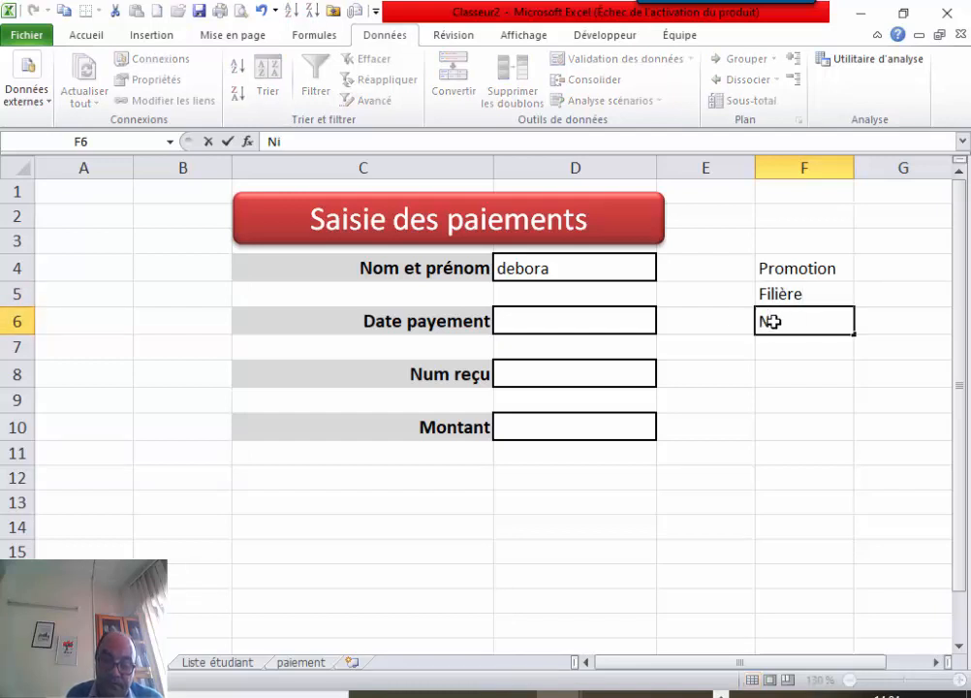
text(vea)
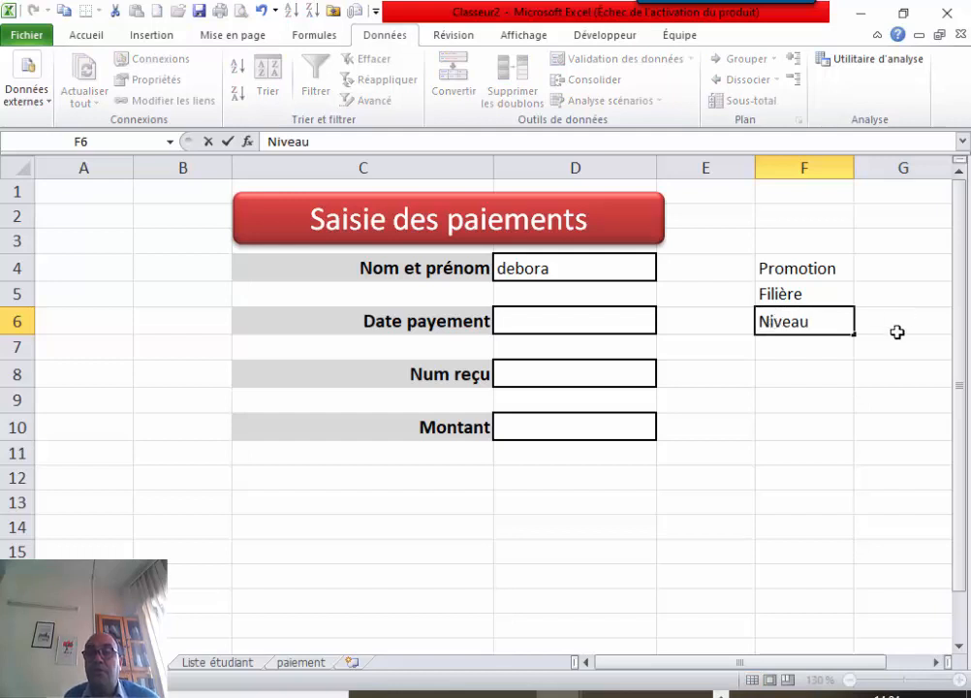
text(u)
click(744, 503)
drag(720, 666, 759, 663)
click(794, 271)
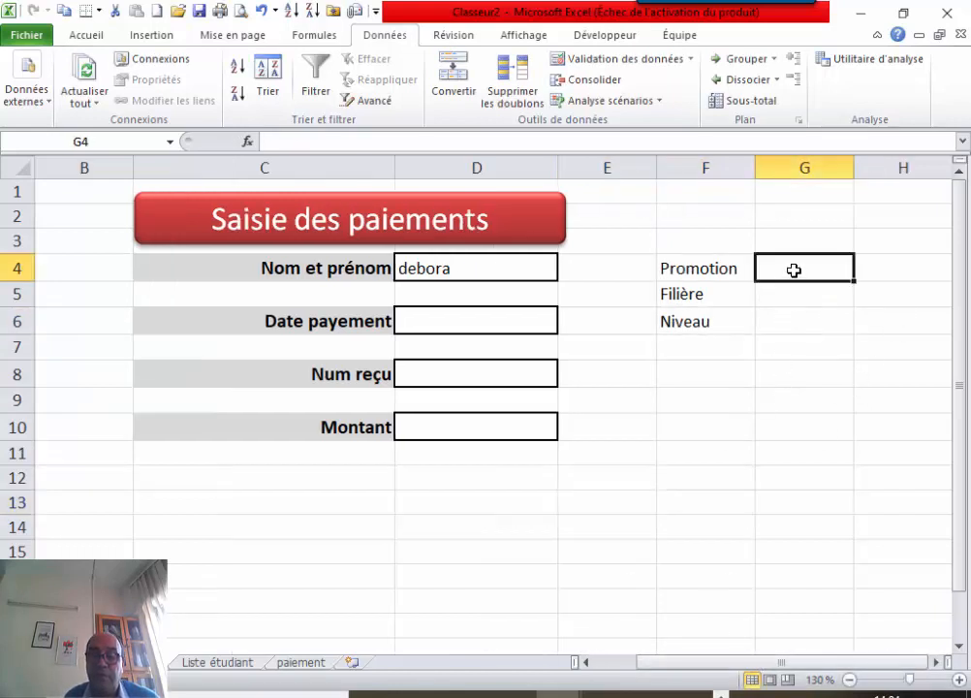
Start a RECHERCHEV formula in G4 using the absolute reference $D$4 as lookup value.
text(=)
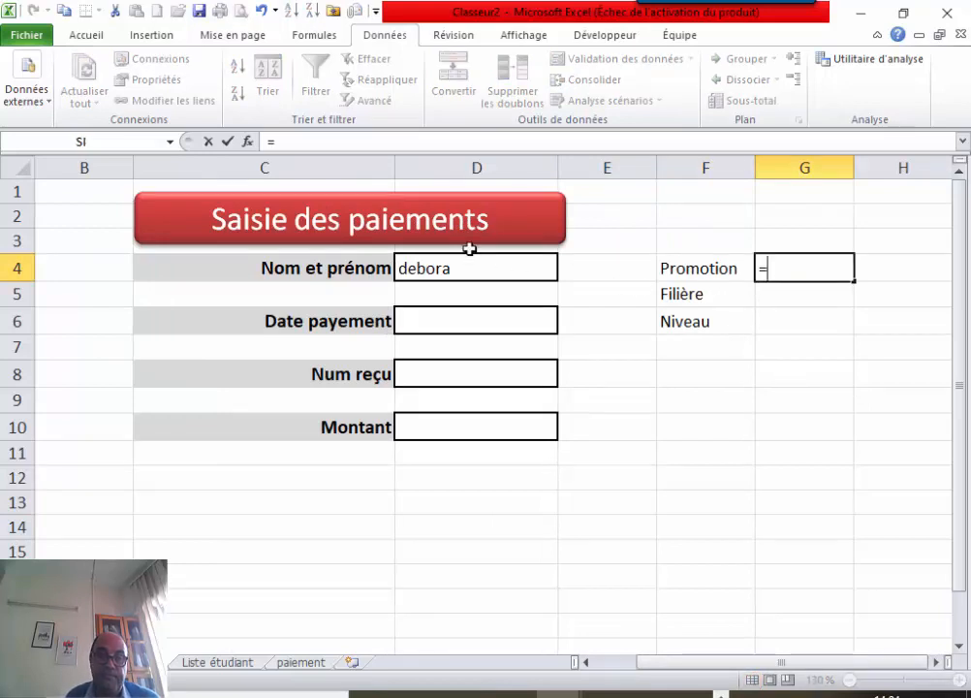
click(247, 142)
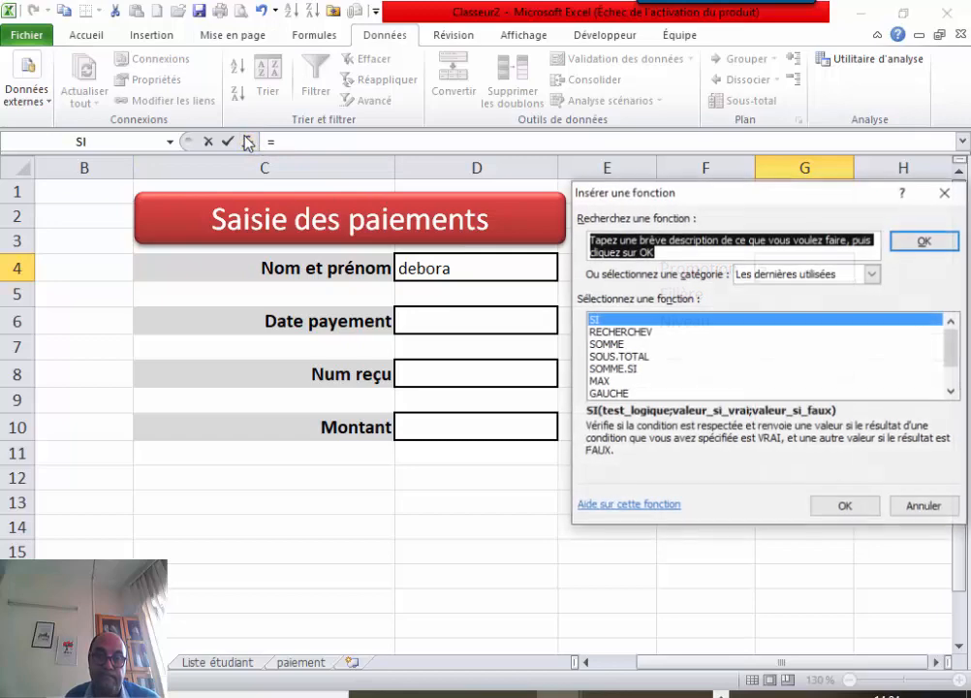
double_click(646, 333)
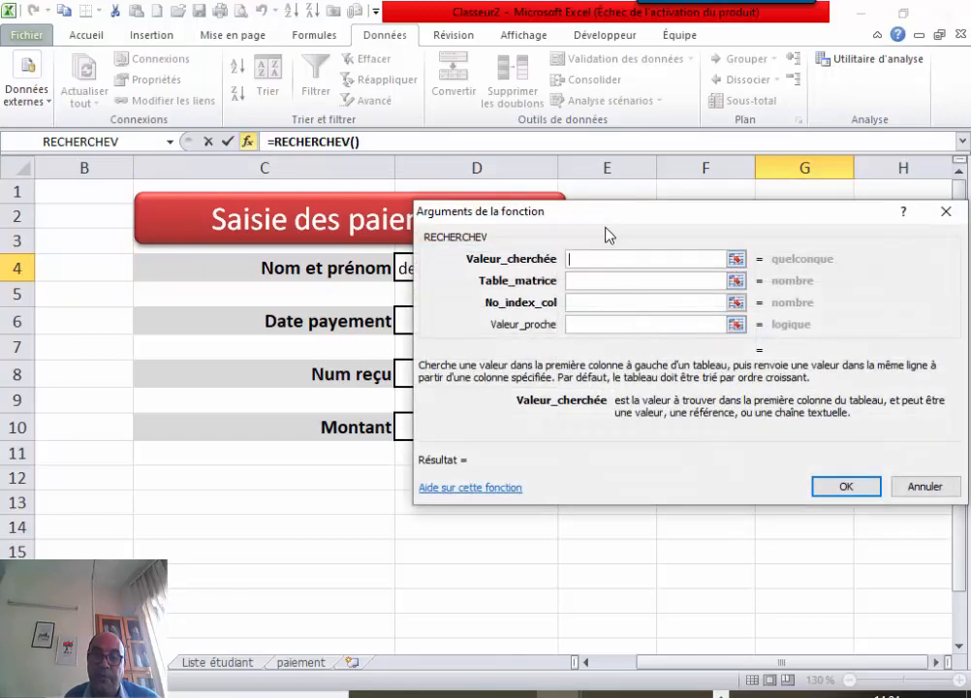
drag(612, 212, 542, 390)
click(474, 275)
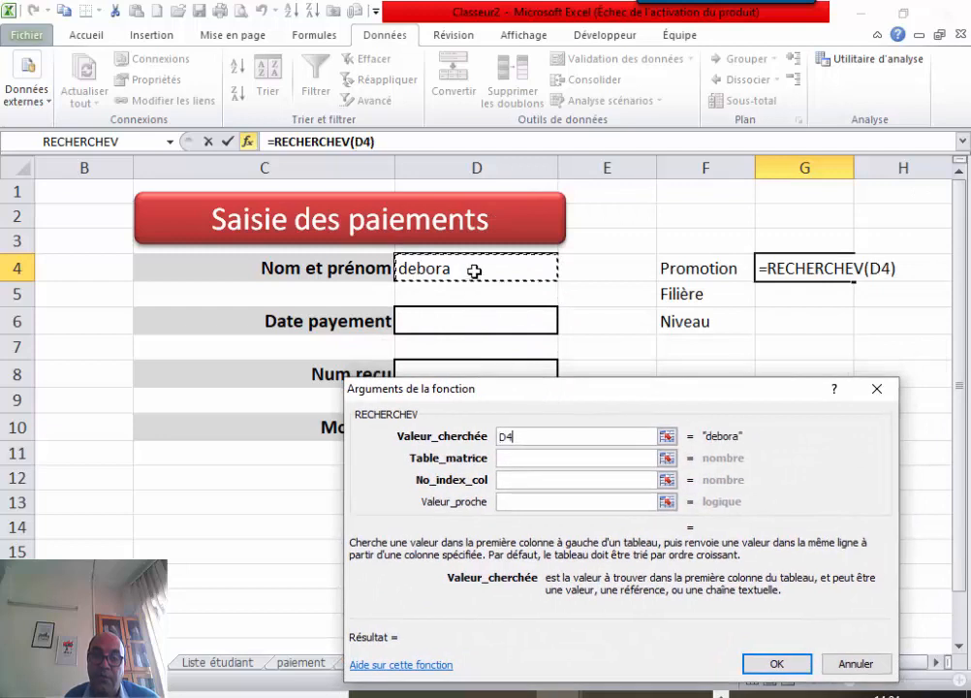
key(F4)
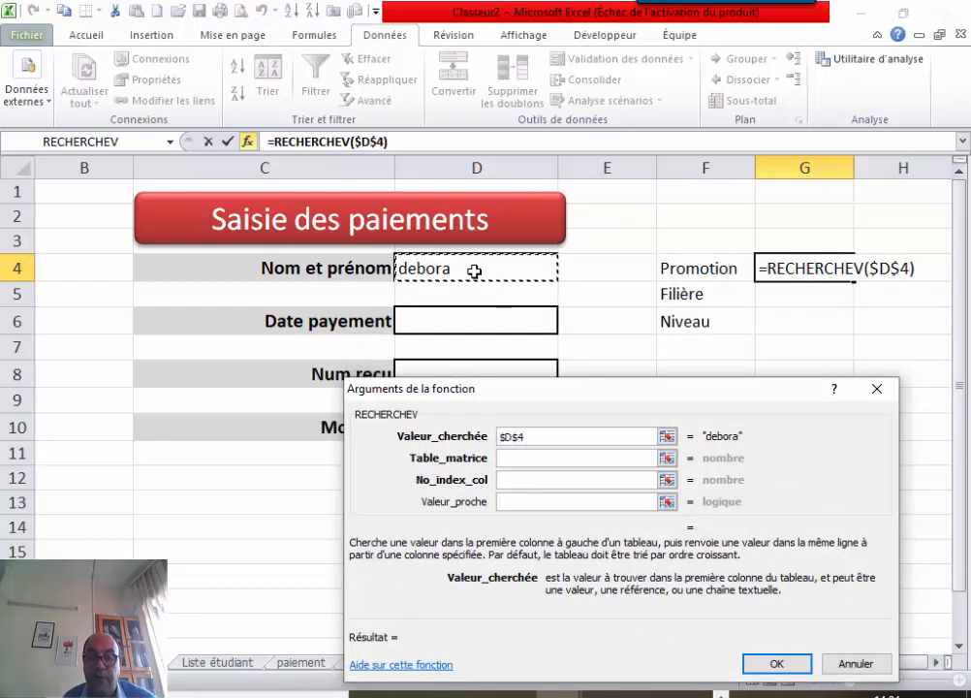
Complete it with table ListeEtudiants, column 2 and FAUX, so G4 shows 2016/2017.
click(532, 460)
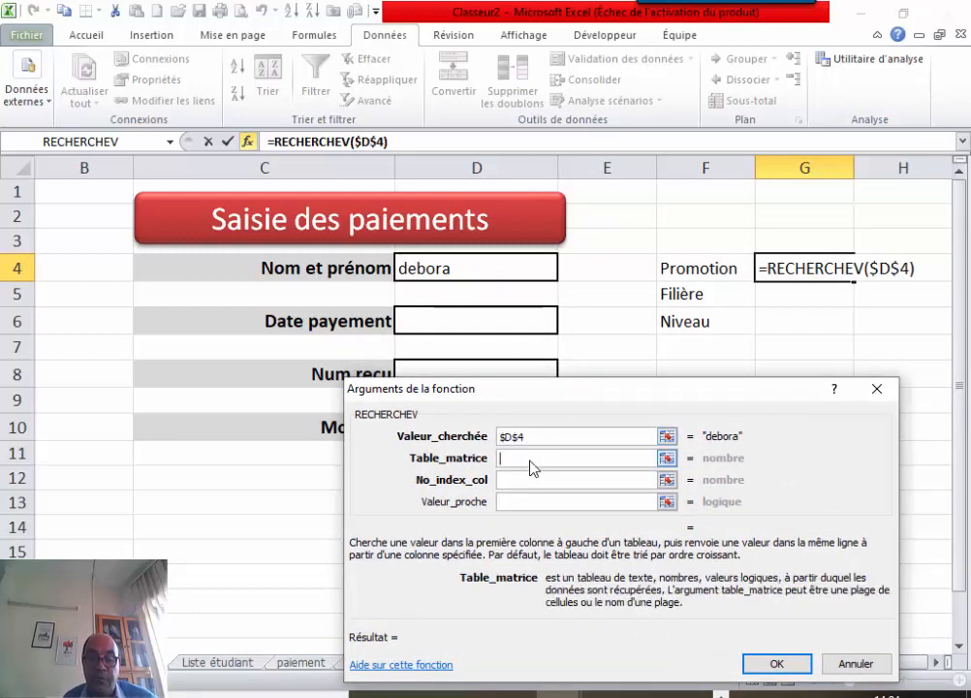
key(F3)
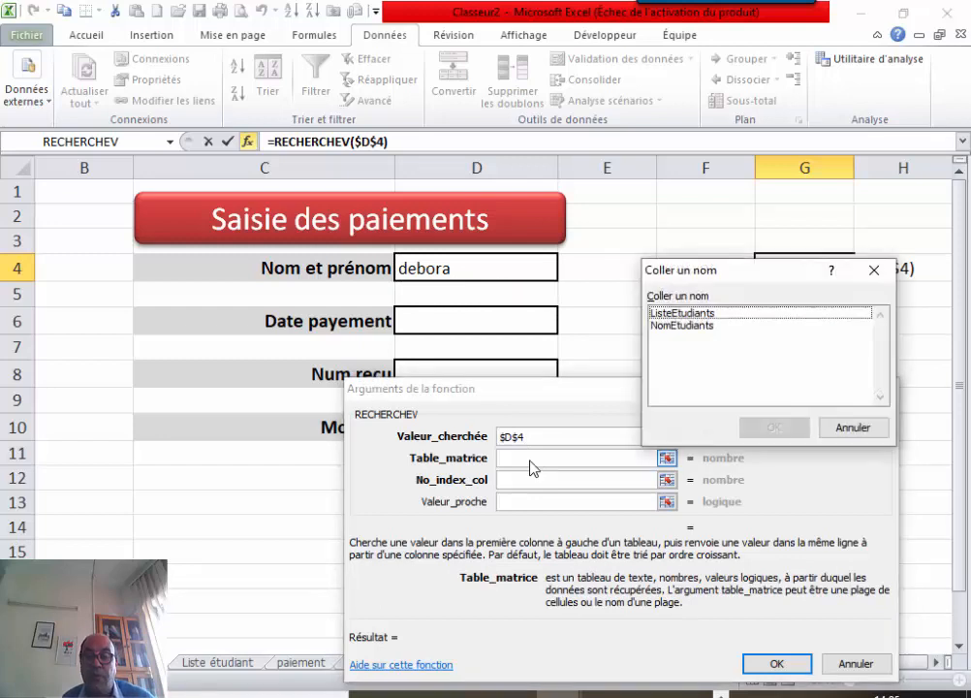
click(693, 314)
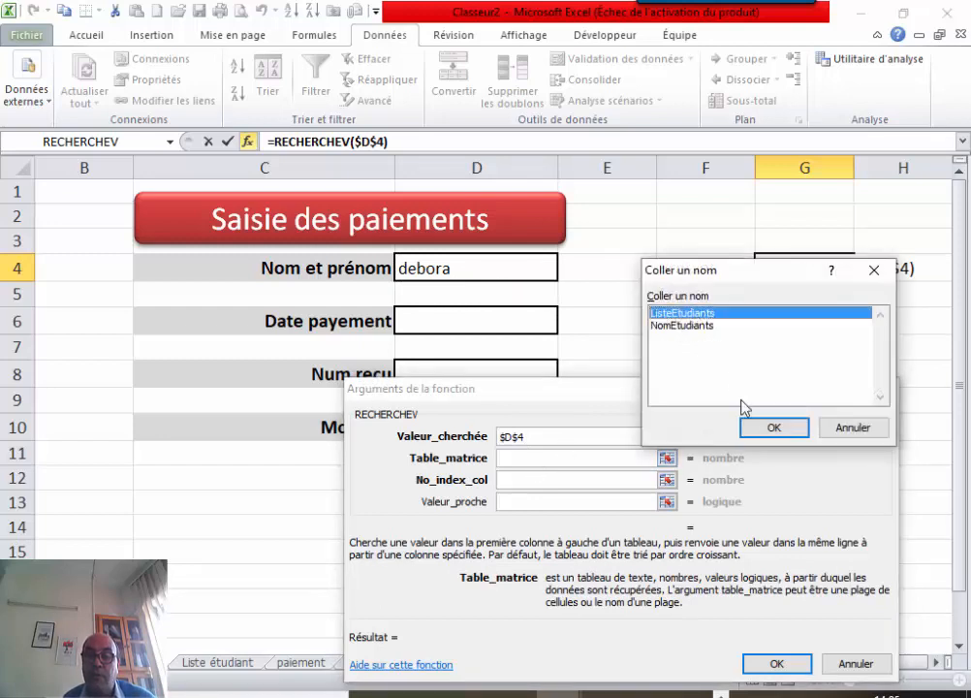
click(773, 427)
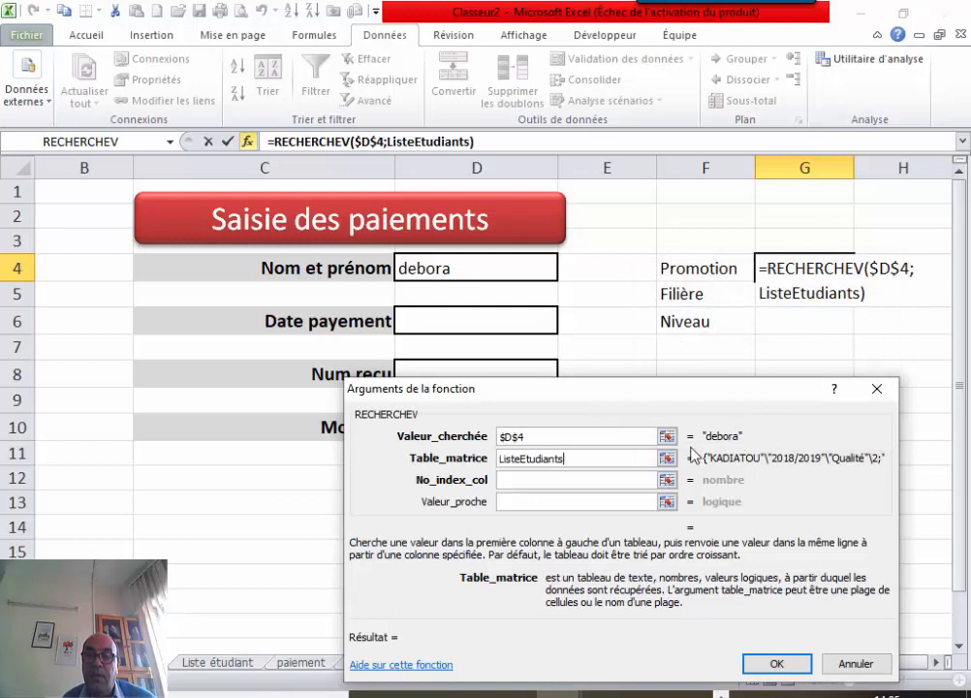
click(586, 479)
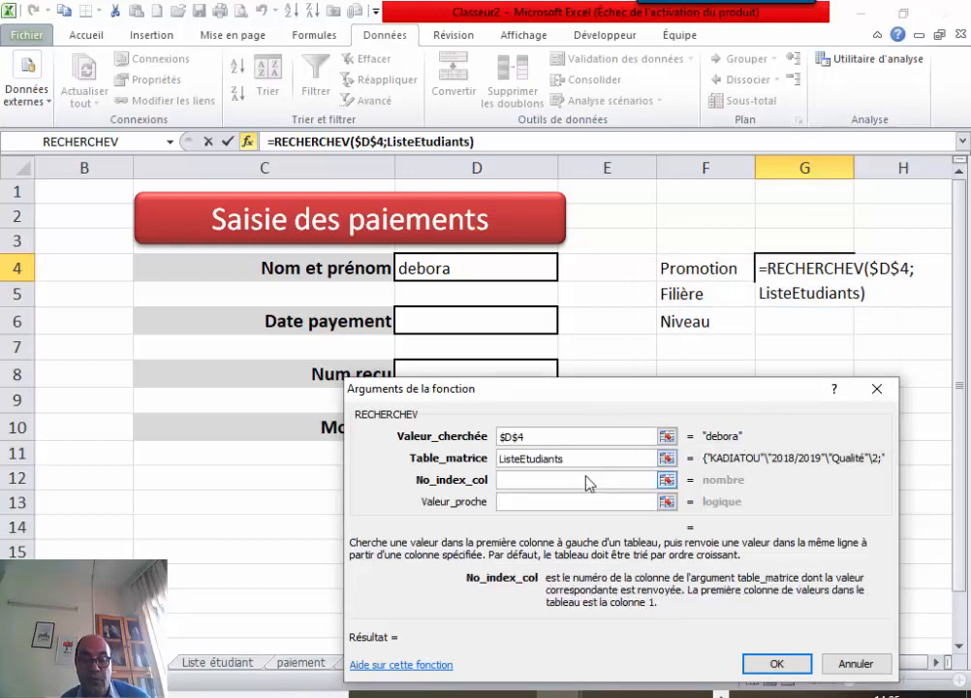
text(2)
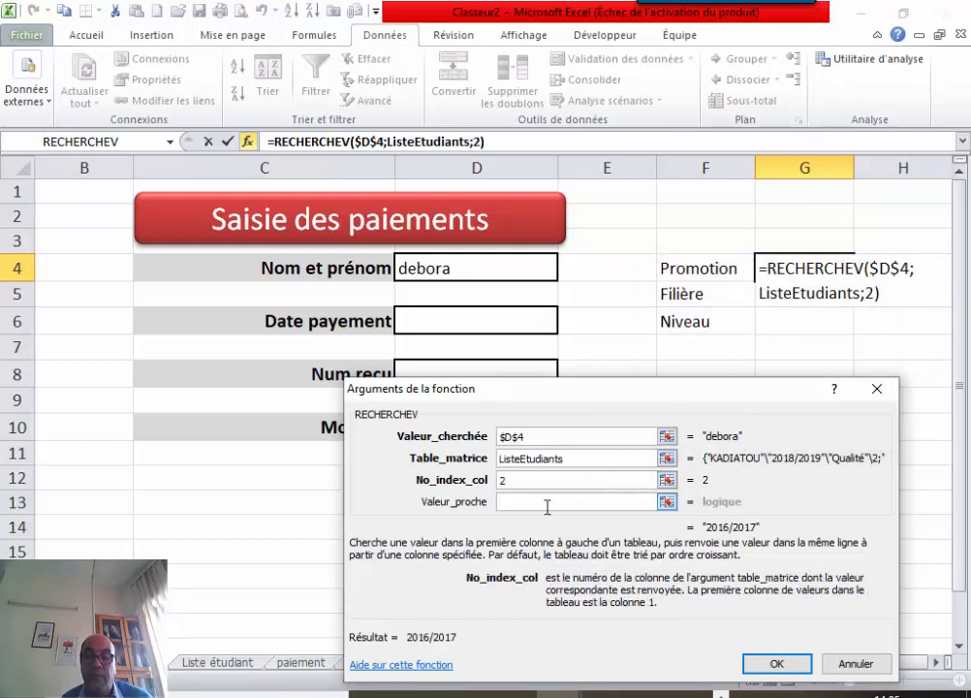
click(547, 502)
text(faux)
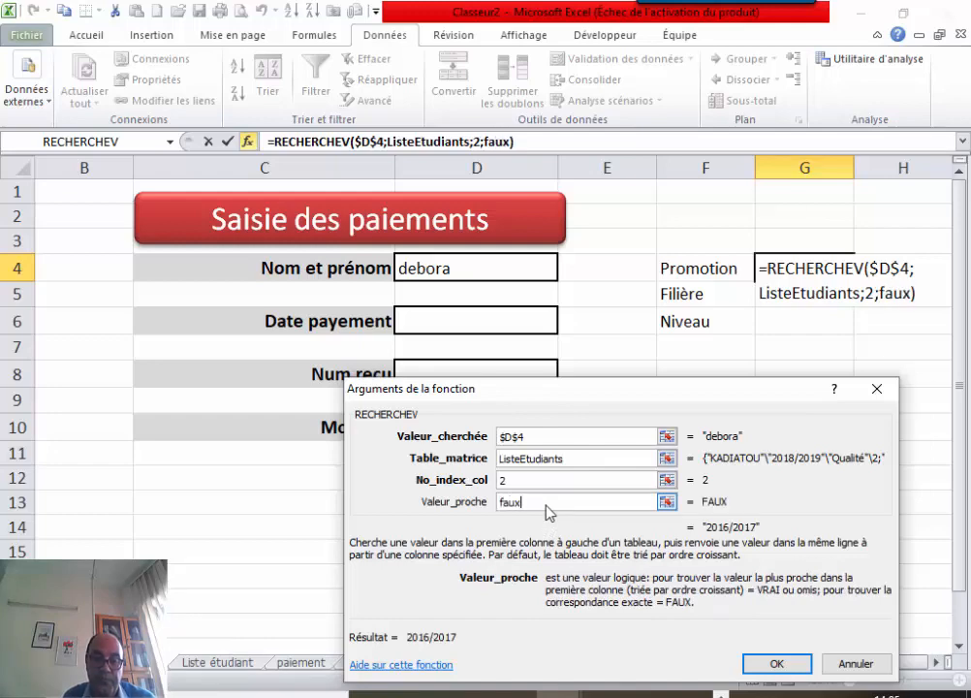
click(773, 666)
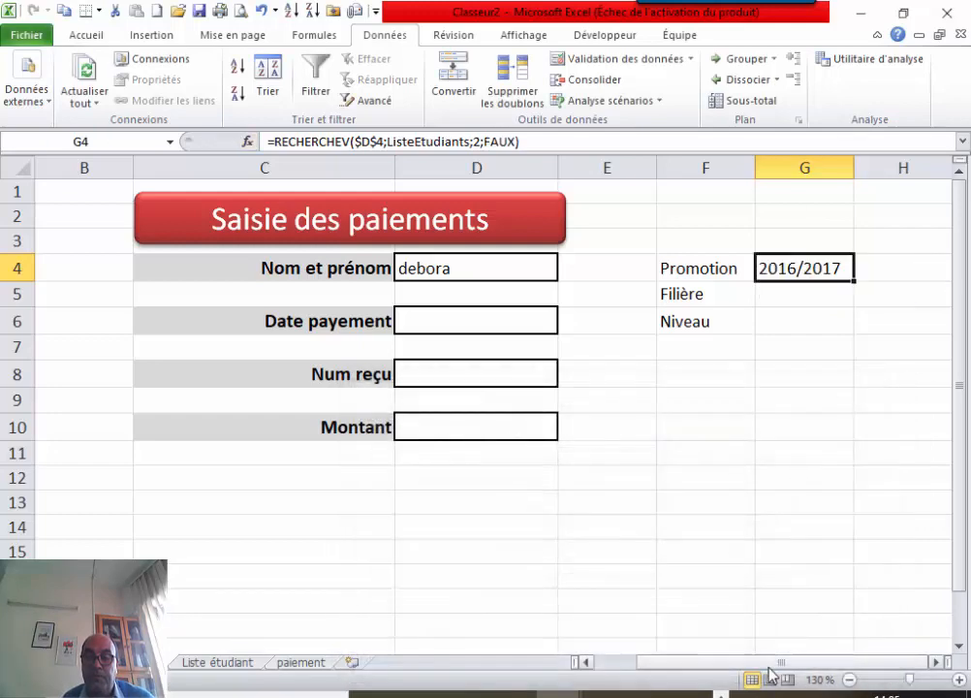
Copy the G4 lookup formula down to G5, undoing a mistaken column change in G4.
click(799, 297)
click(796, 262)
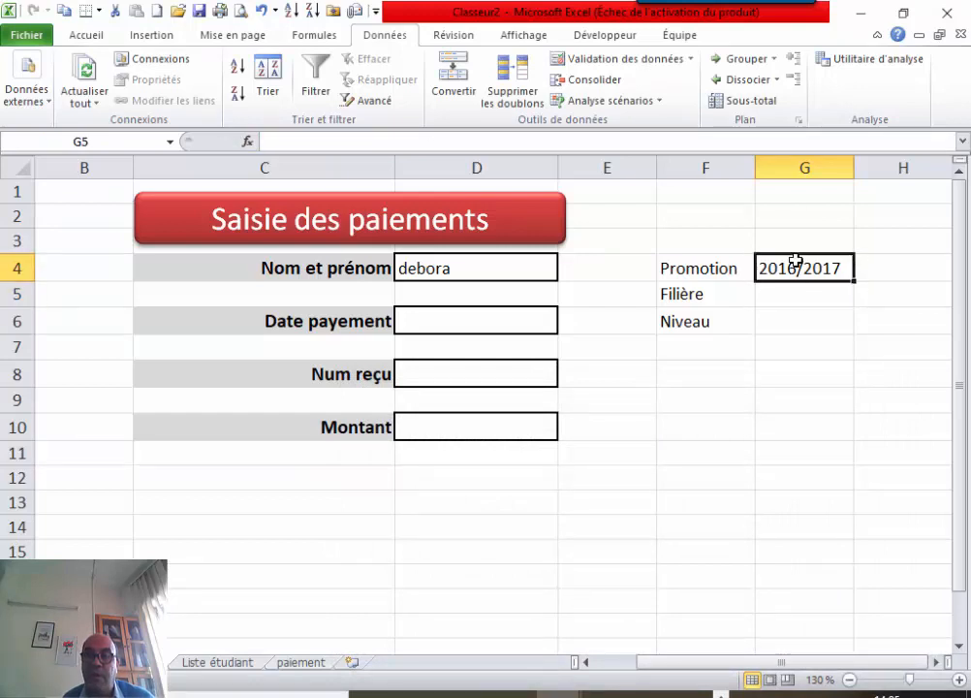
drag(853, 289, 853, 301)
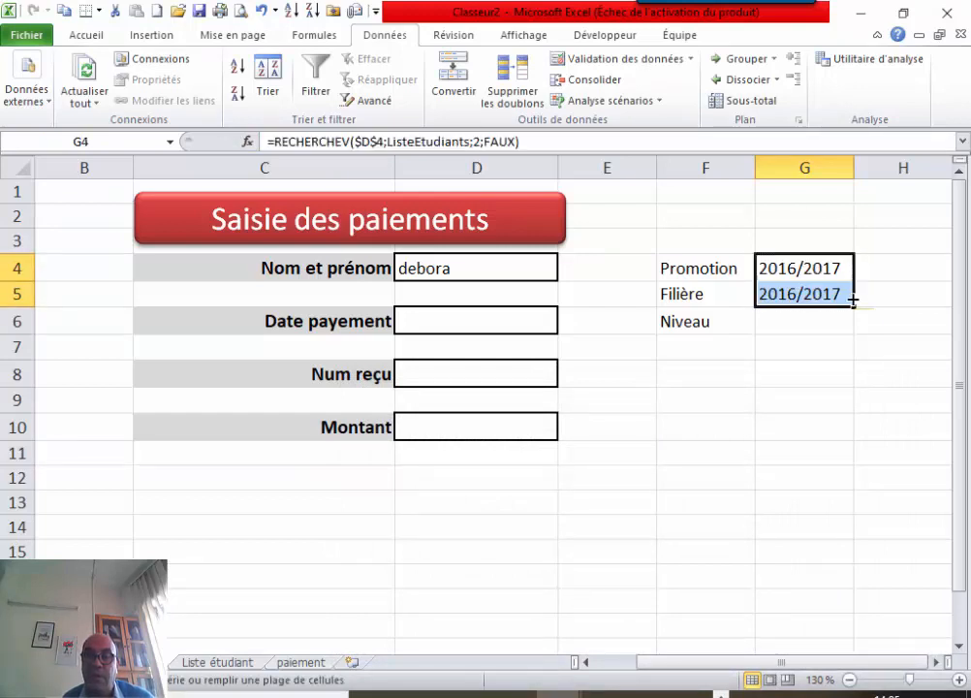
click(481, 144)
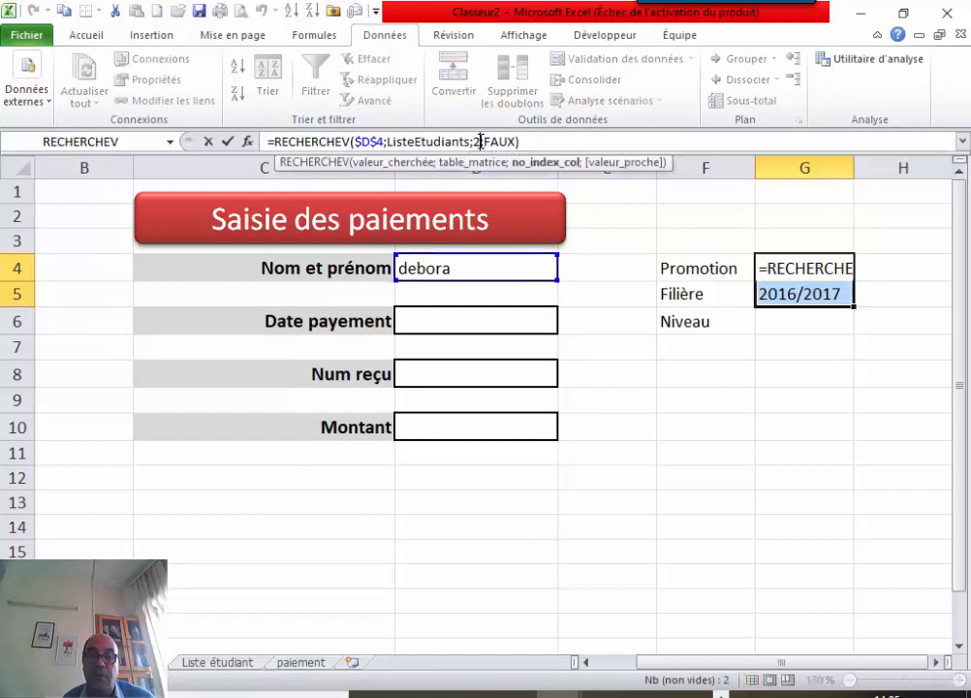
key(BackSpace)
text(3)
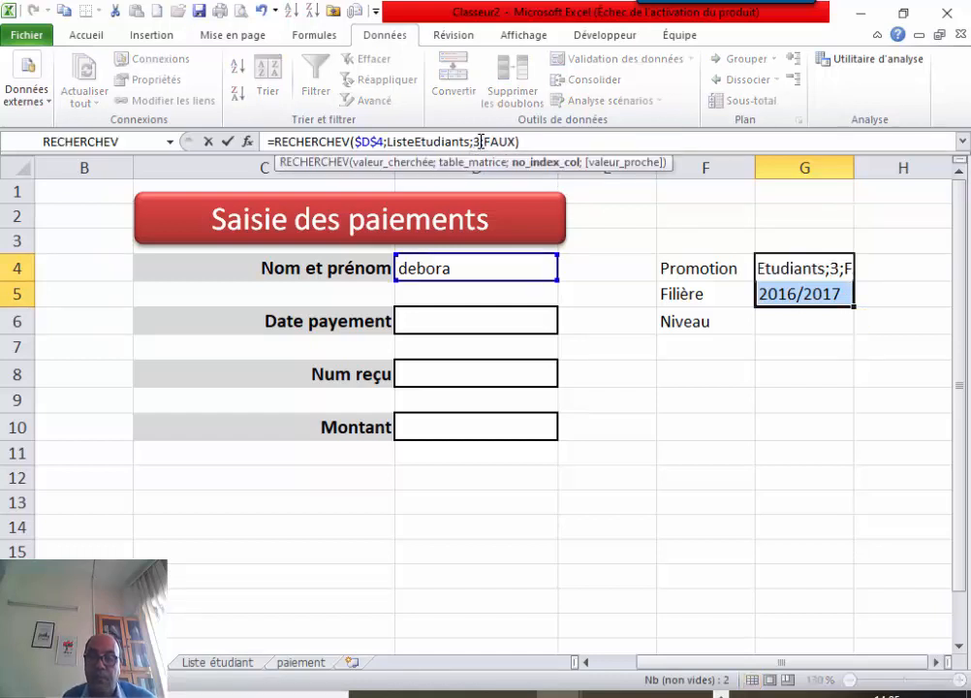
key(Return)
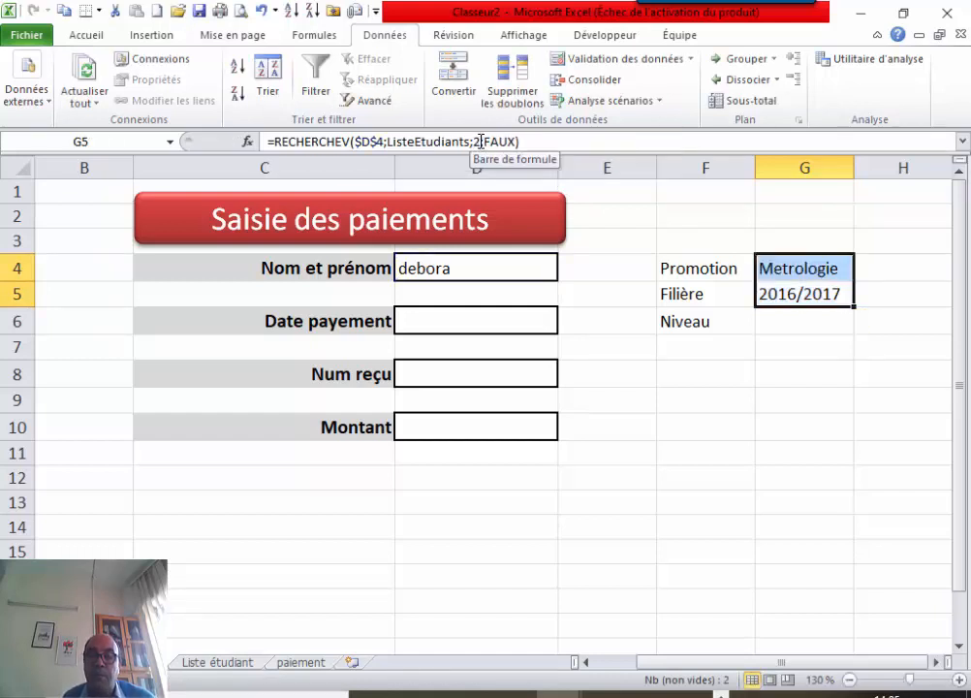
click(262, 10)
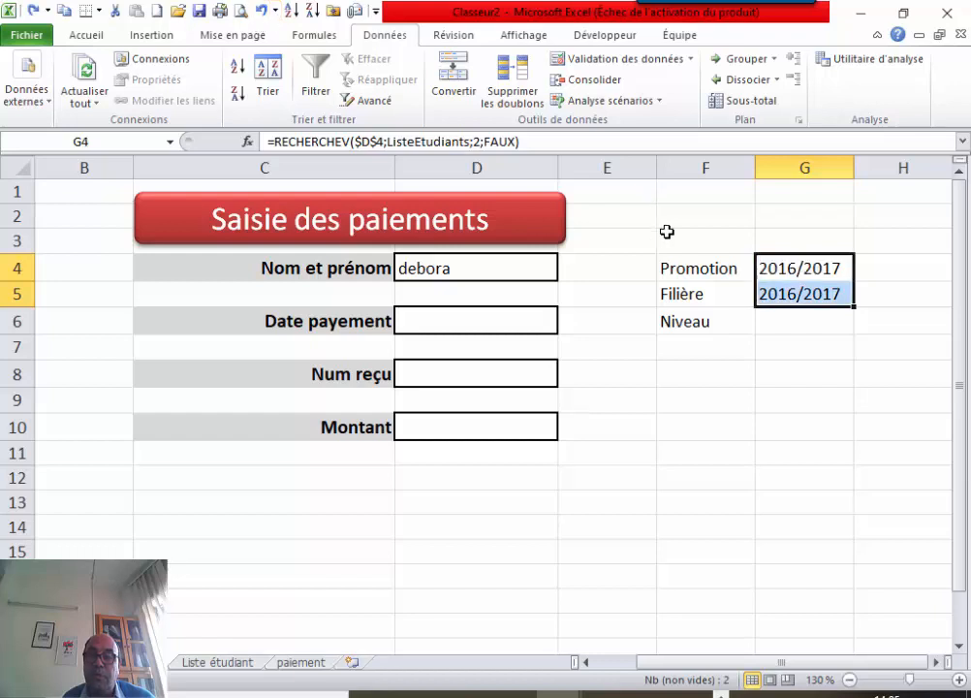
Change G5's lookup column index from 2 to 3 so it shows Metrologie.
click(781, 292)
double_click(782, 292)
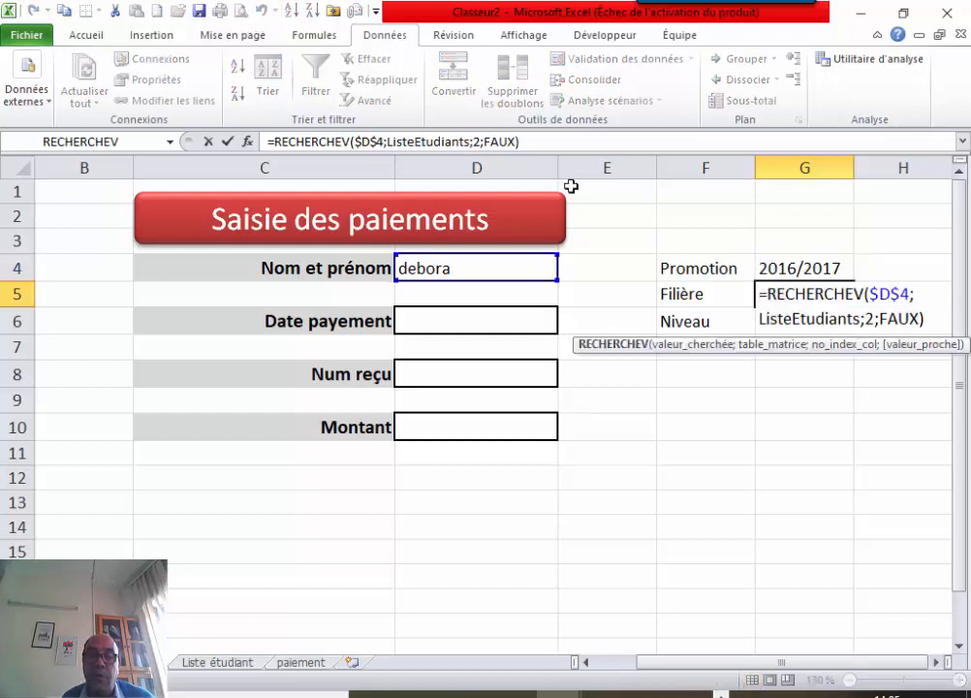
click(481, 142)
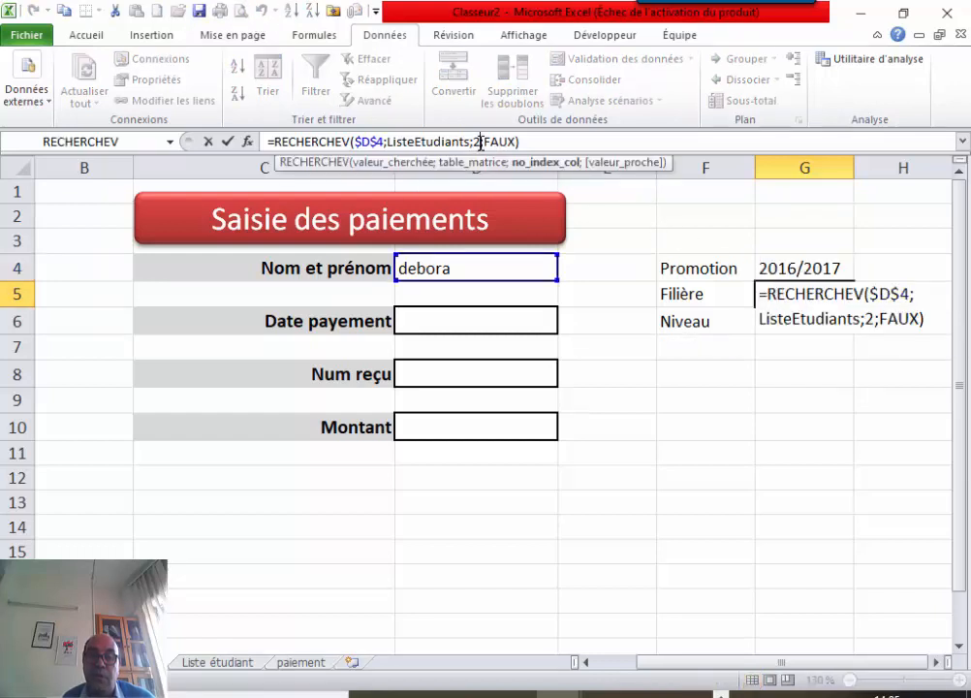
key(BackSpace)
text(3)
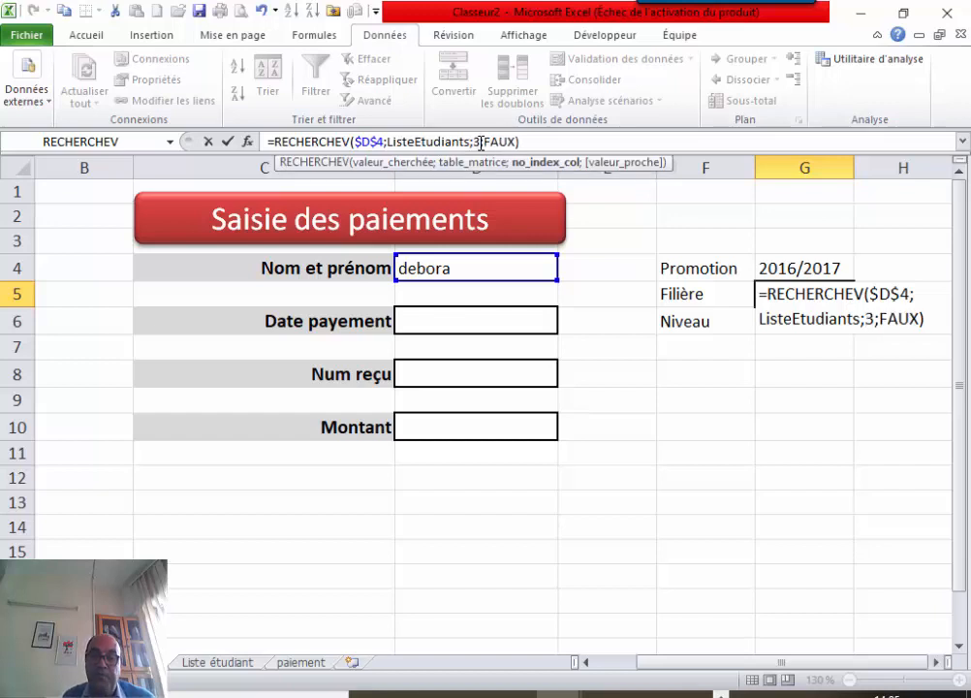
key(Return)
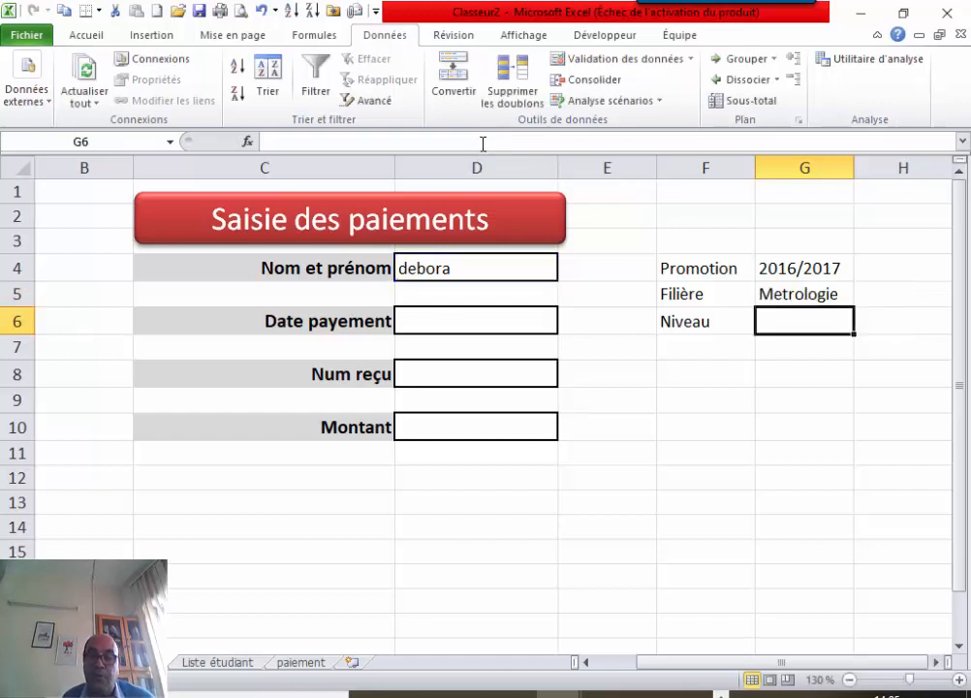
Copy G5's formula into G6 and change its column index to 4, showing level 2.
click(812, 295)
drag(854, 305, 850, 323)
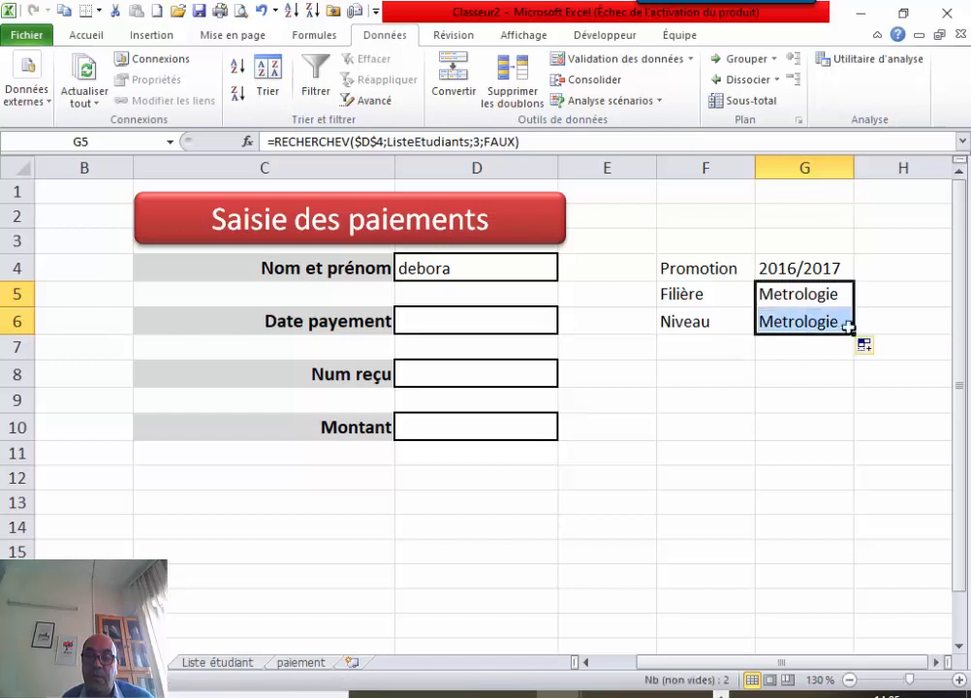
click(826, 321)
double_click(824, 323)
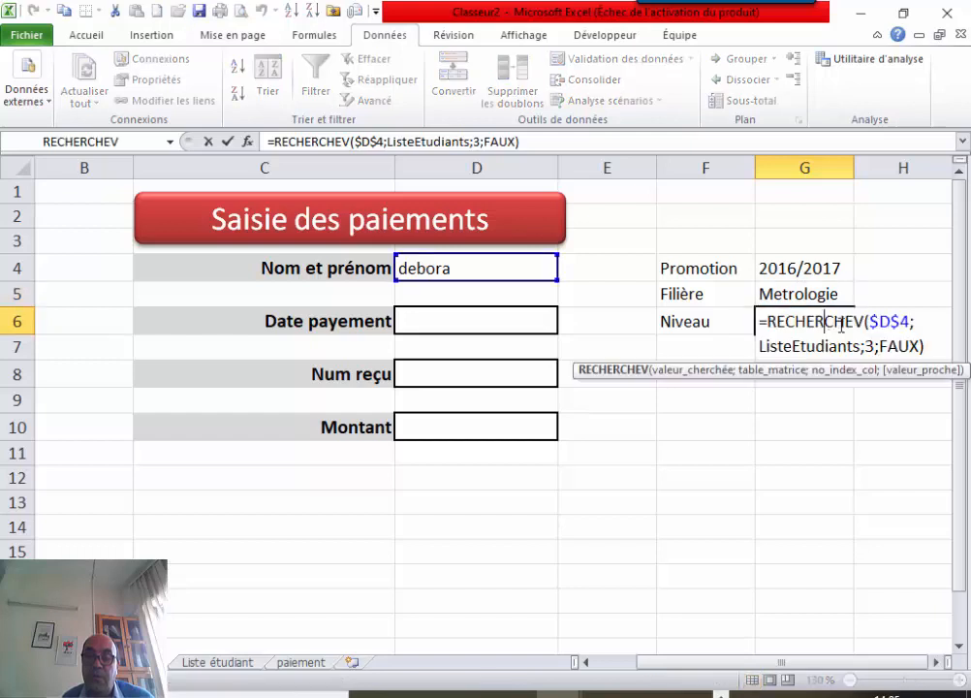
click(477, 141)
key(BackSpace)
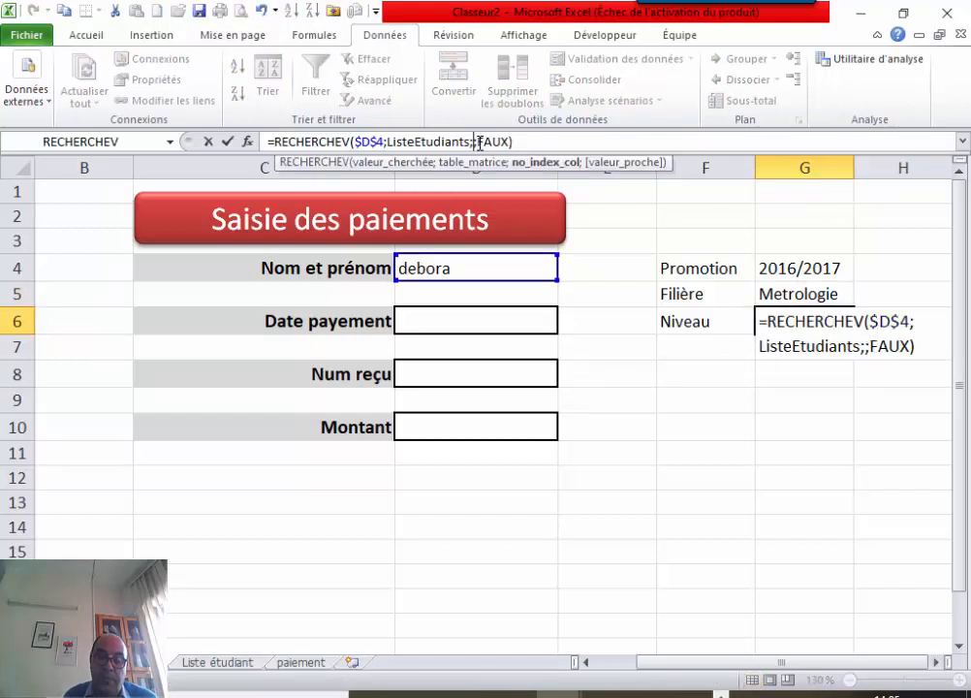
text(4)
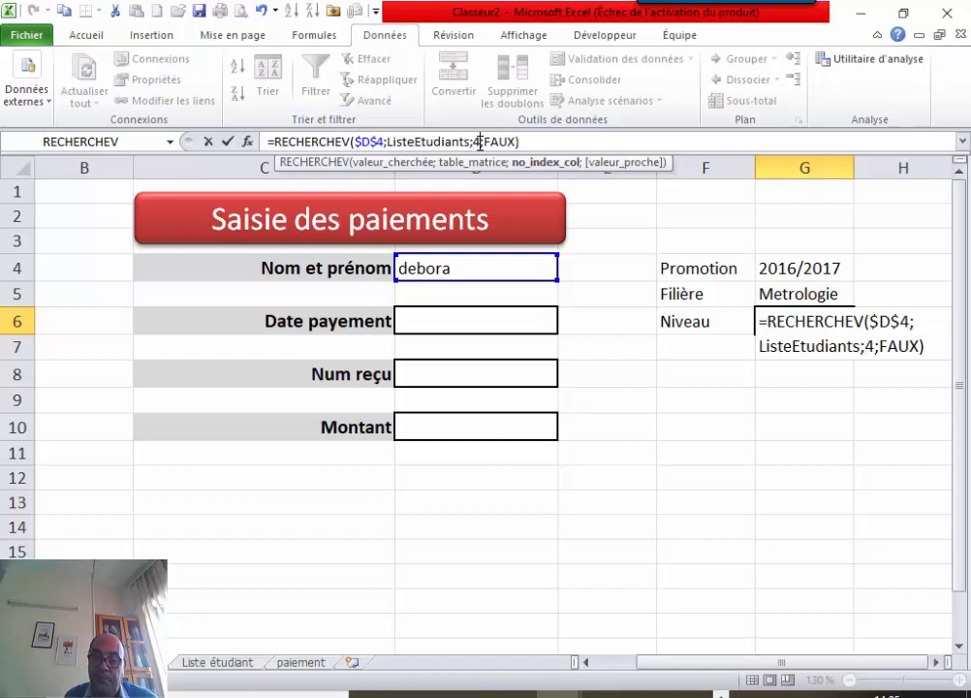
key(Return)
click(703, 405)
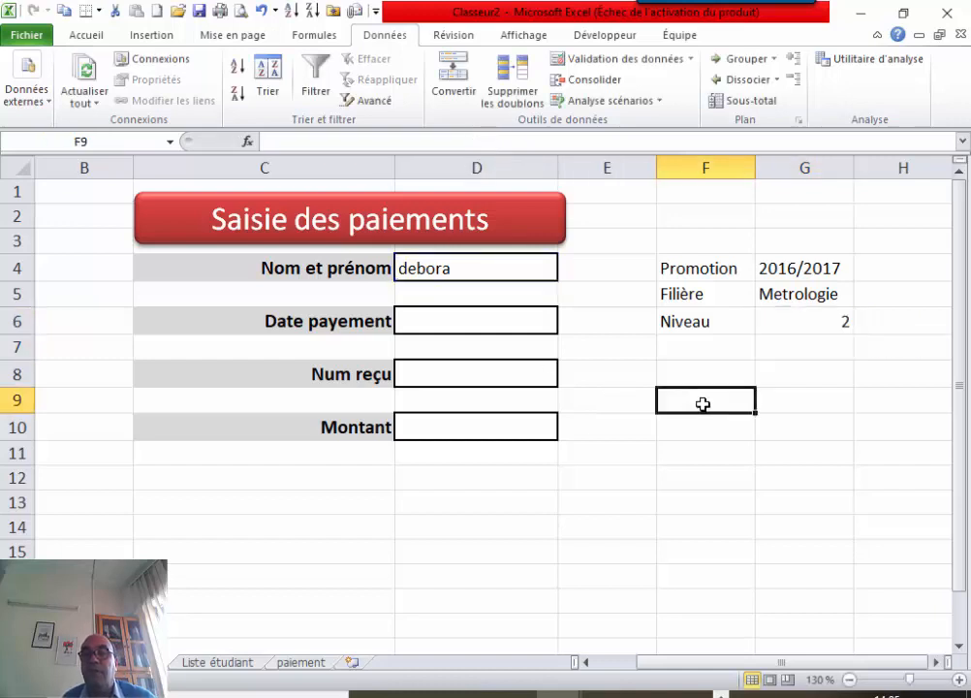
Give F4:G6 borders and a pale green fill, and centre the values in G4:G6.
drag(719, 271, 803, 329)
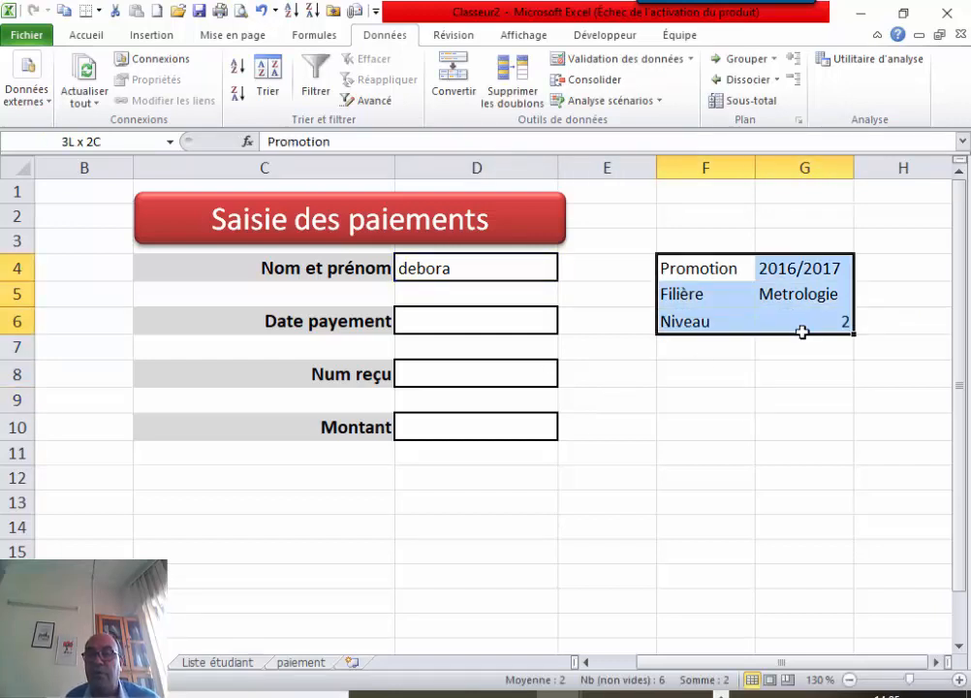
click(92, 35)
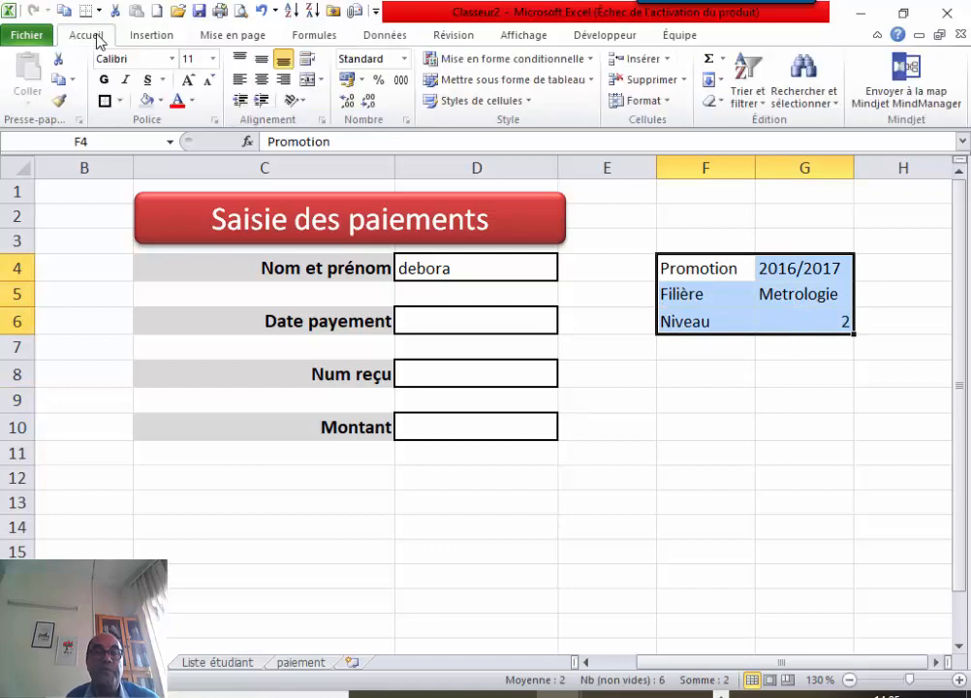
click(106, 101)
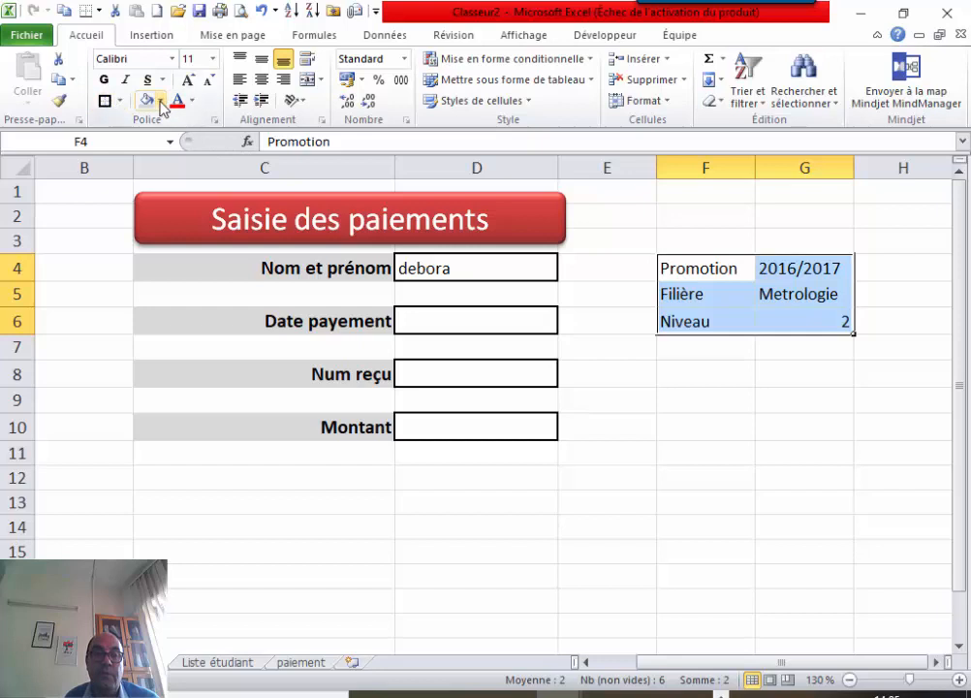
click(160, 102)
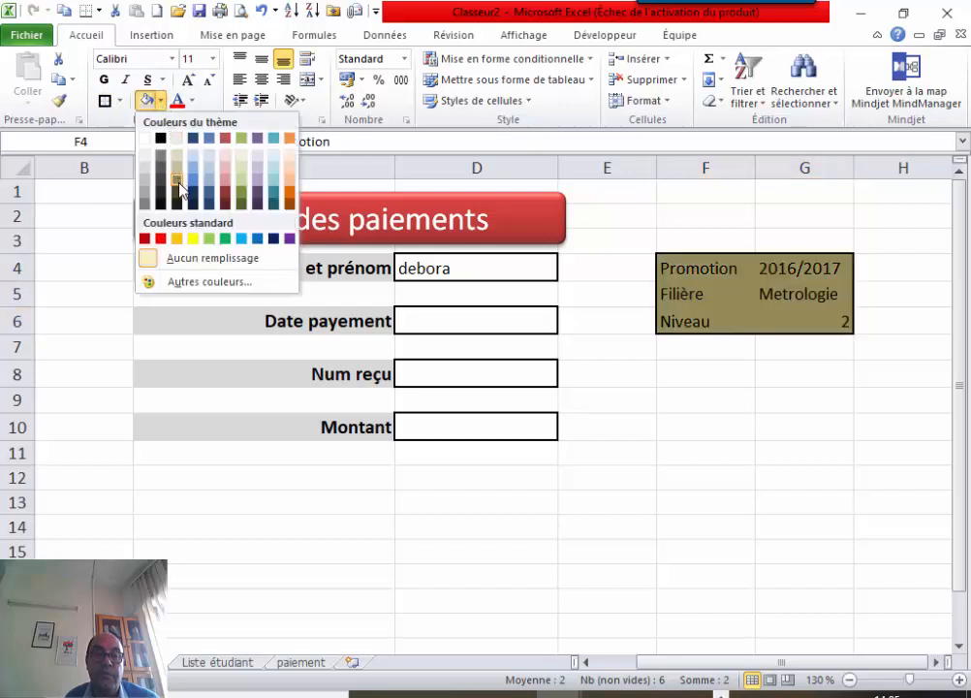
click(240, 157)
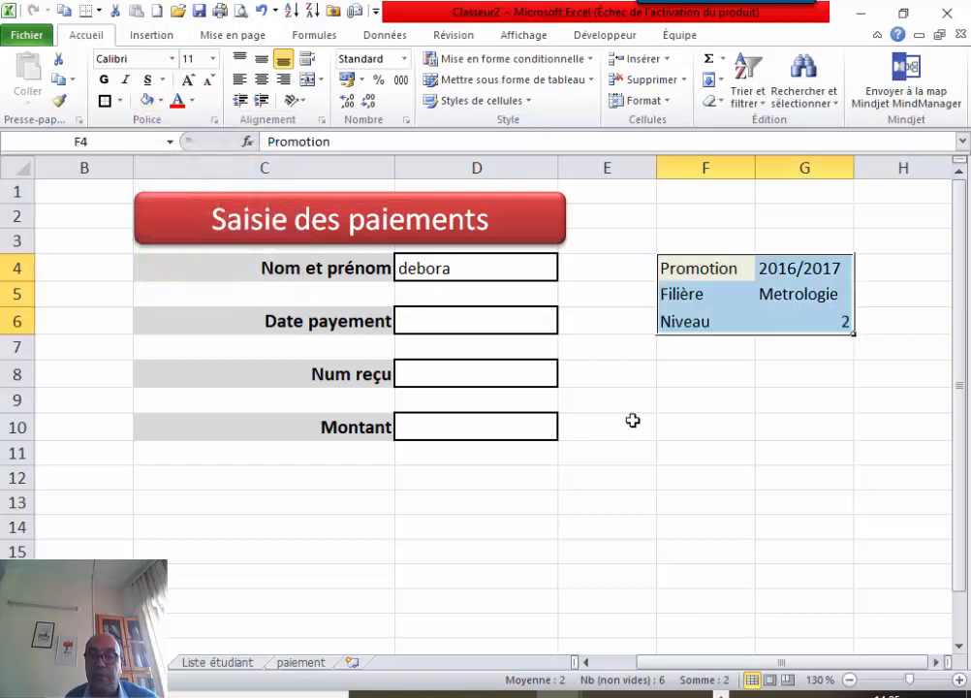
click(746, 432)
drag(812, 276, 819, 324)
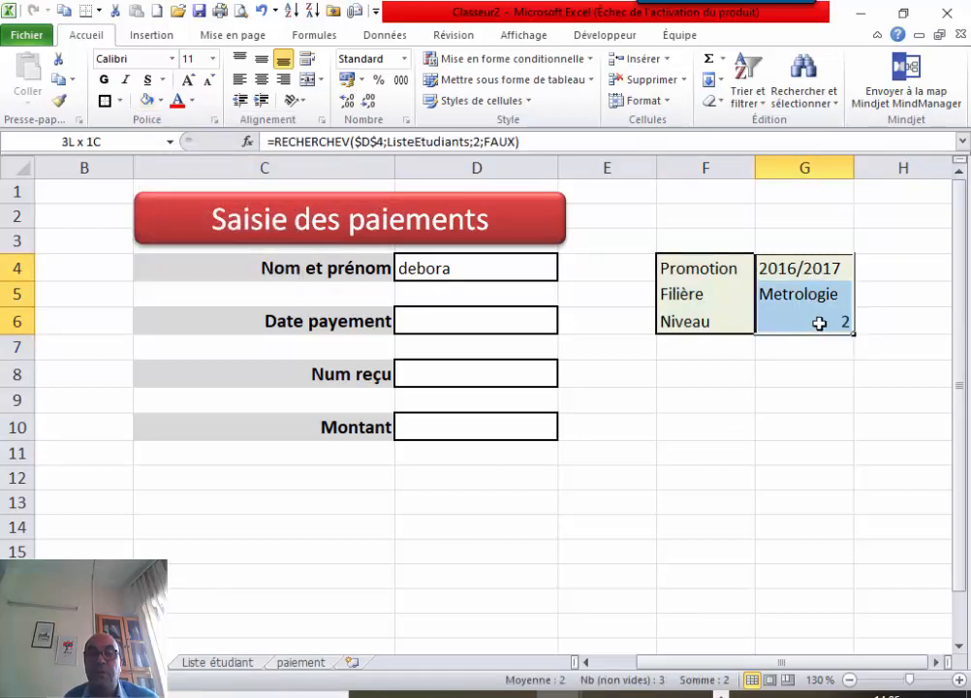
click(262, 80)
click(696, 454)
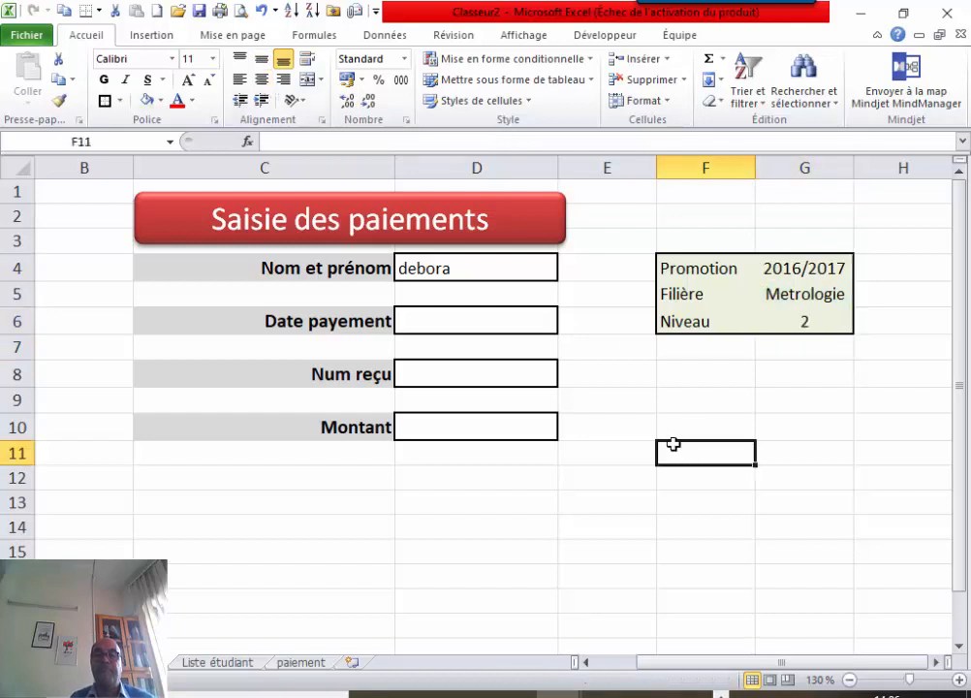
Pick another student in D4, updating the lookups to 2018/2019, Qualité and 2.
click(549, 271)
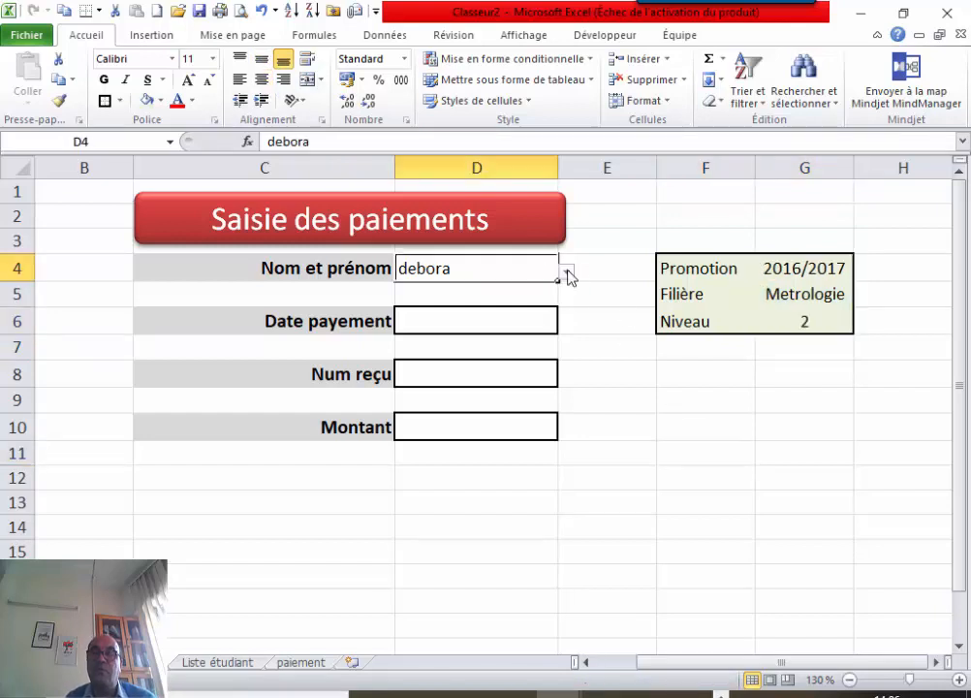
click(568, 278)
click(500, 306)
click(567, 273)
click(503, 288)
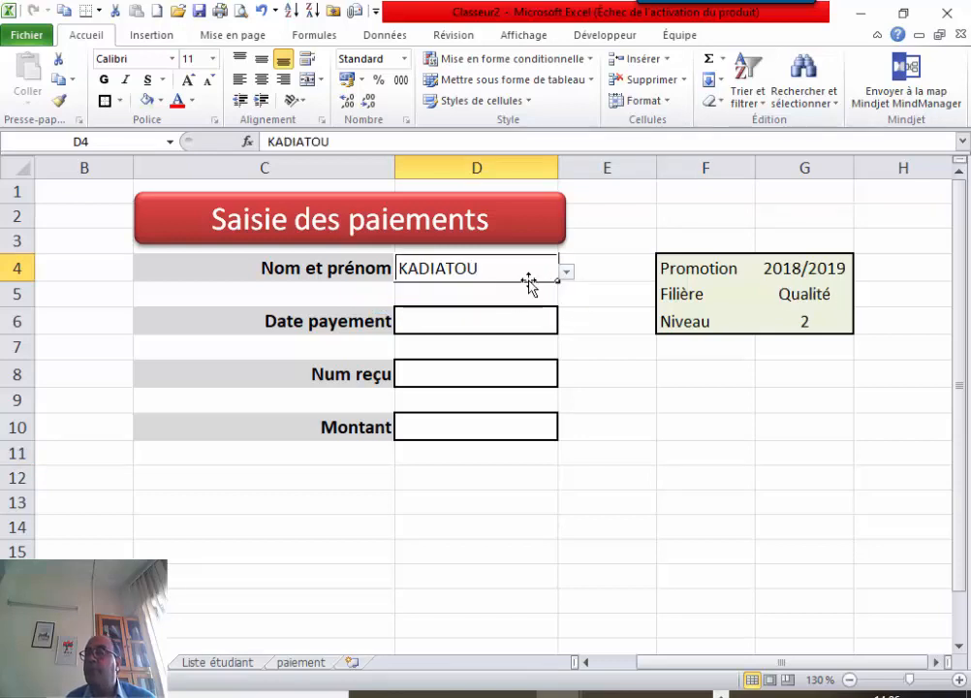
Apply the Date format to D6 and the Nombre format to D10.
click(458, 316)
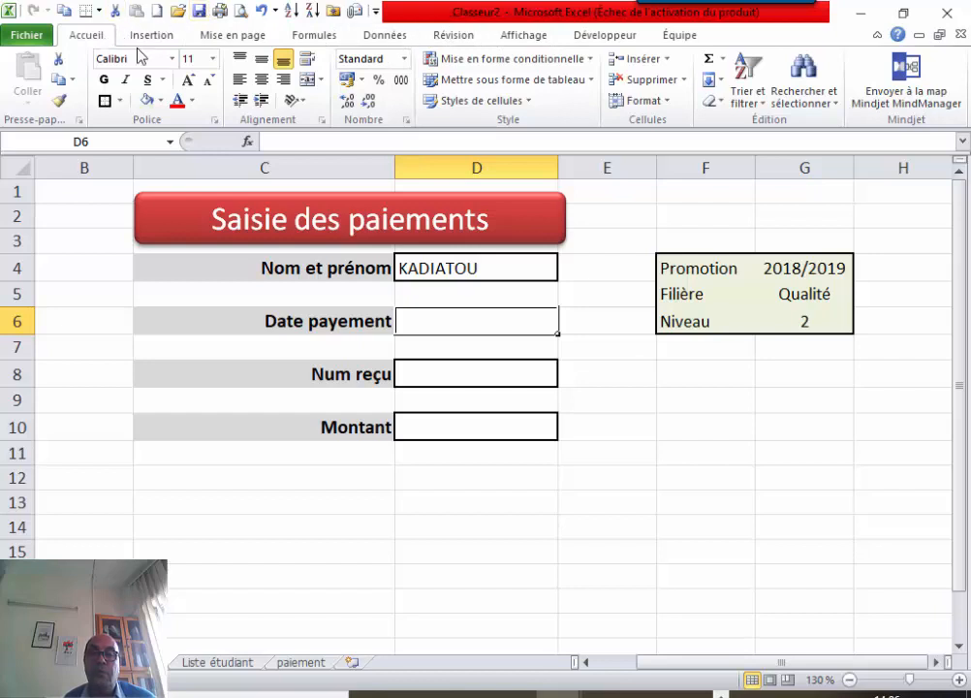
click(404, 59)
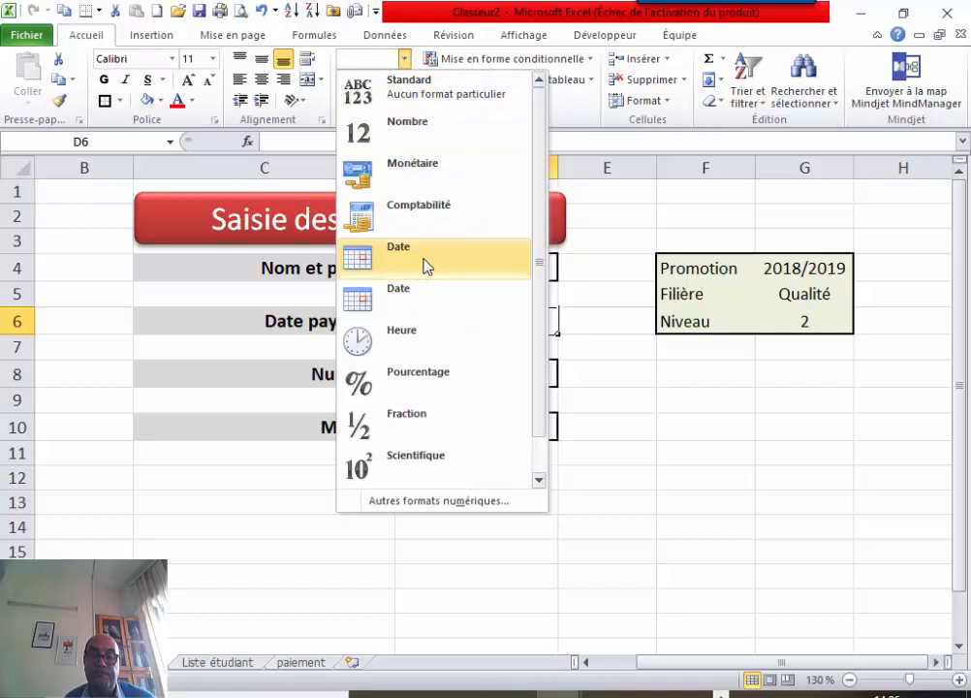
click(427, 267)
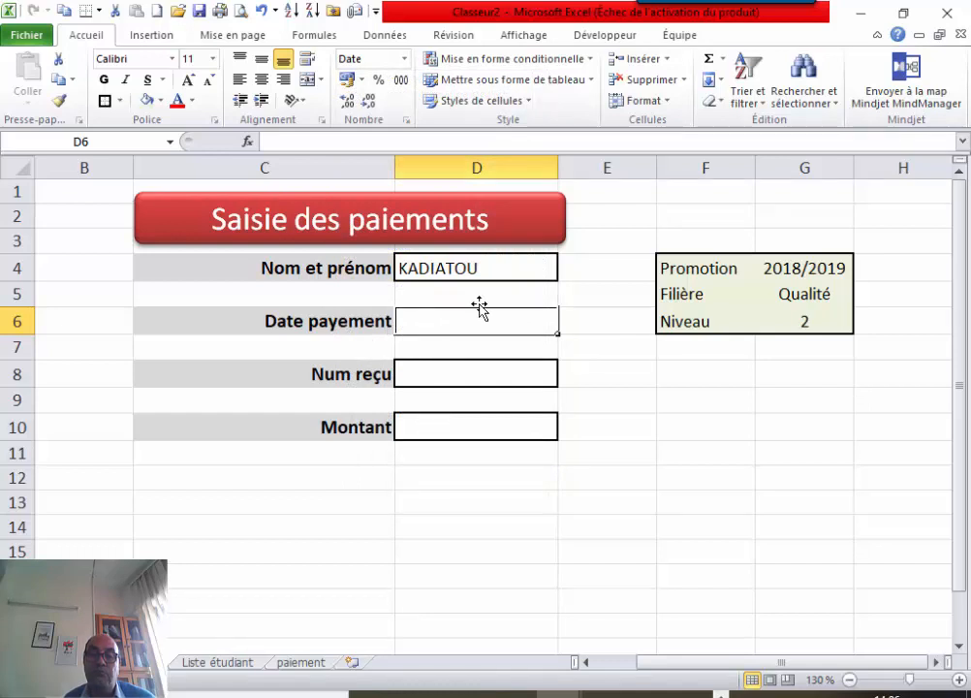
click(436, 427)
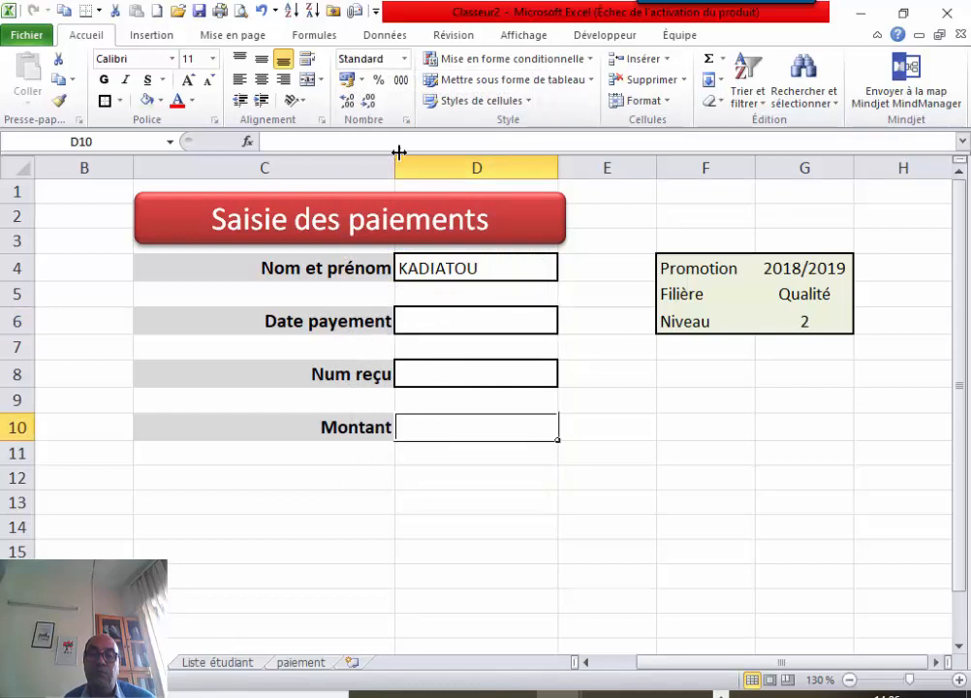
click(405, 60)
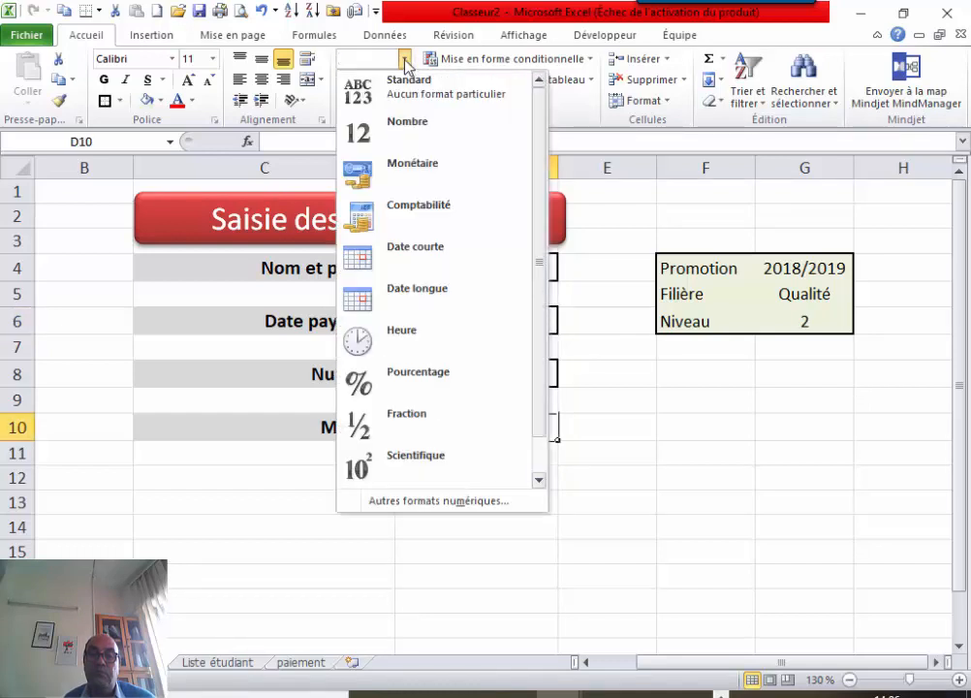
click(410, 127)
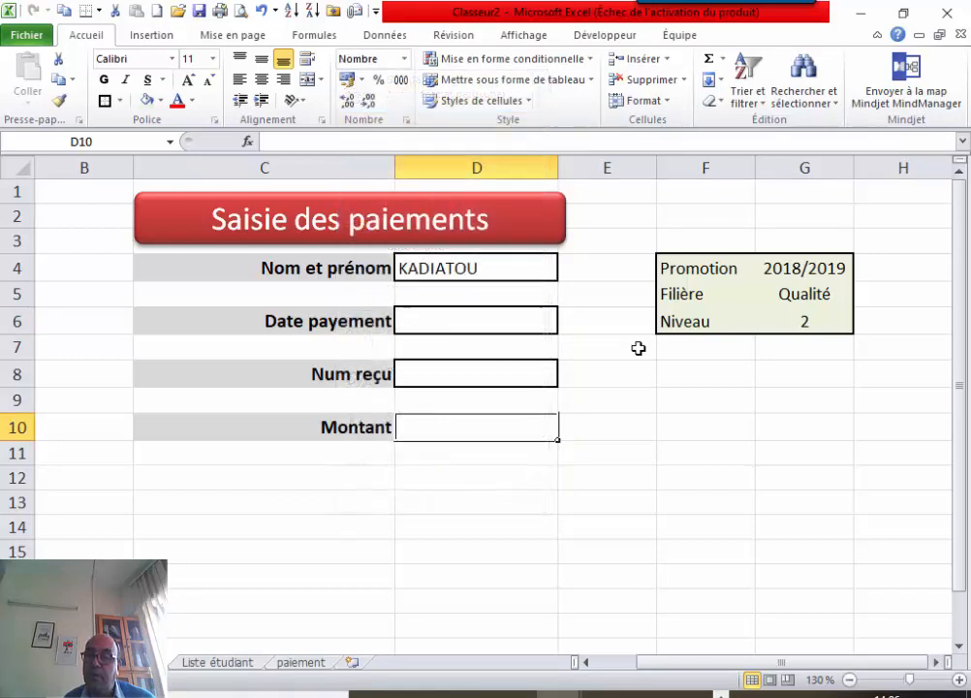
click(655, 402)
click(453, 328)
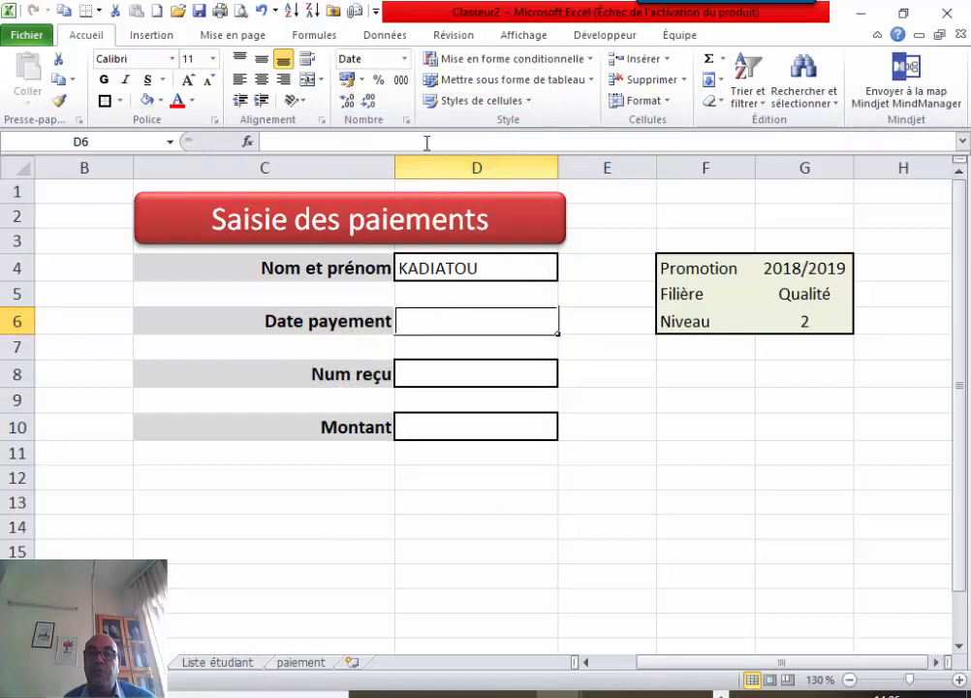
click(399, 37)
click(601, 60)
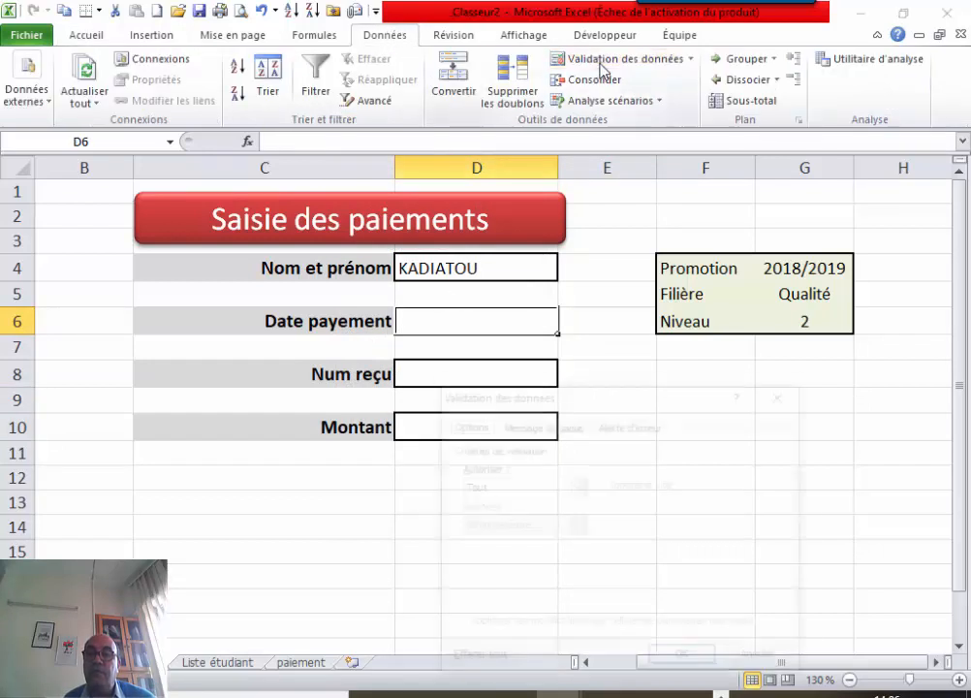
drag(645, 408, 739, 202)
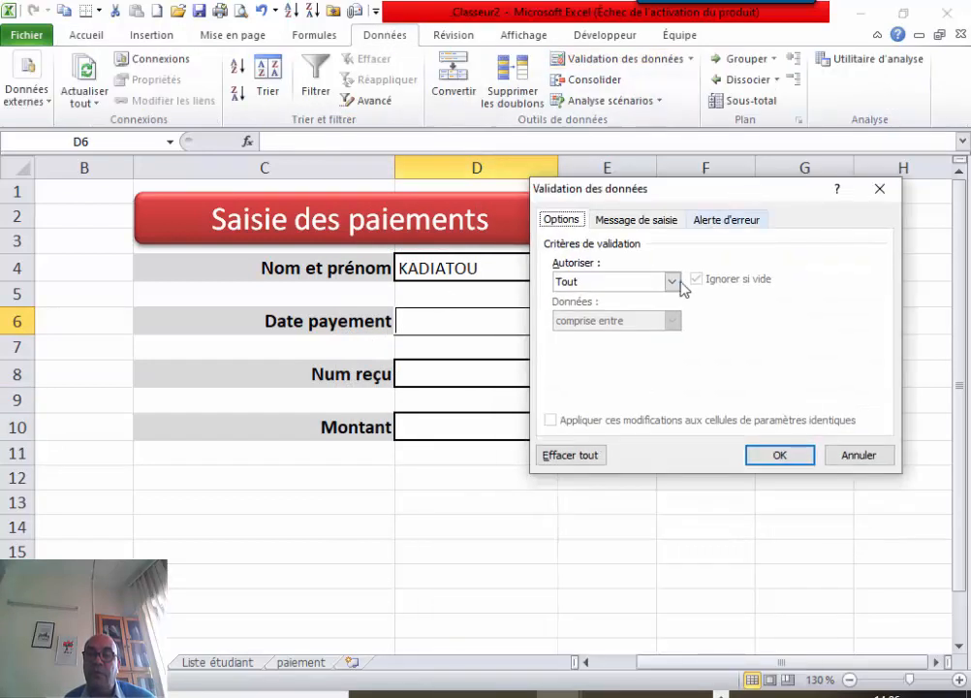
click(672, 282)
click(588, 348)
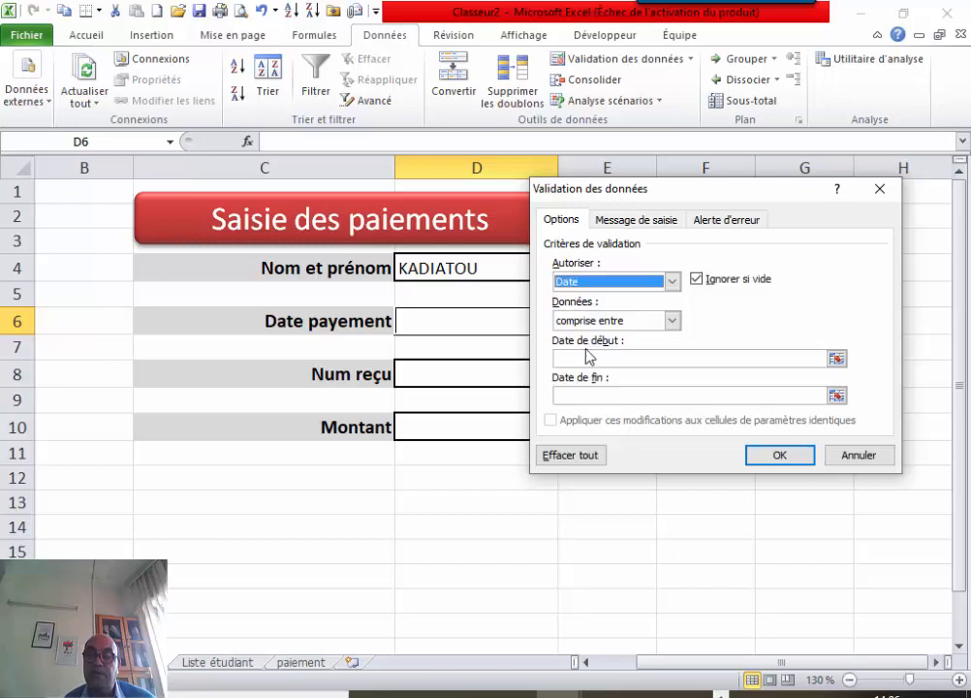
click(673, 321)
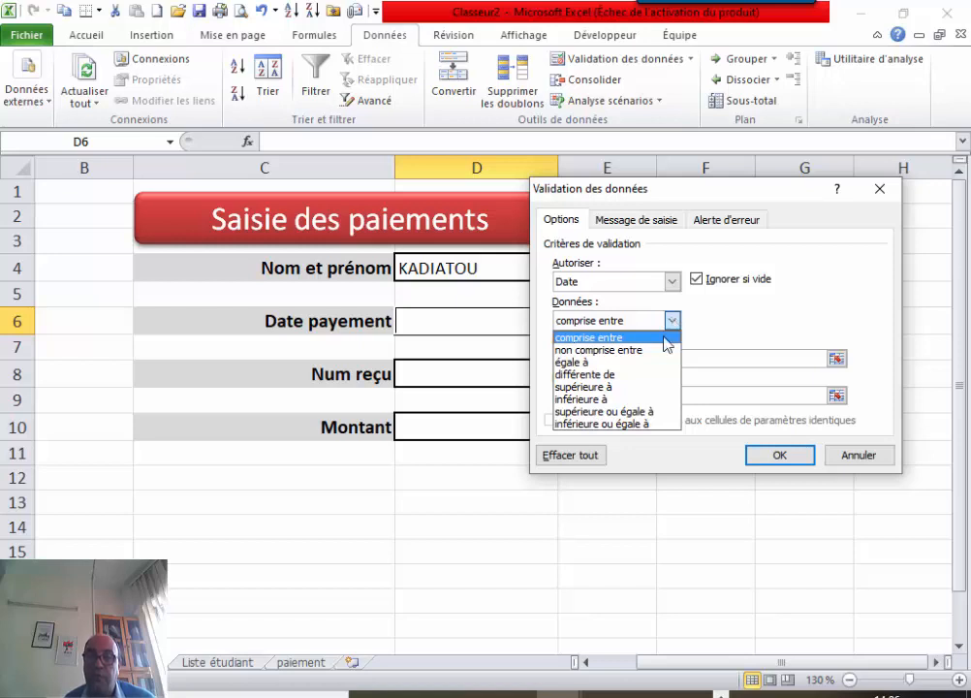
click(623, 412)
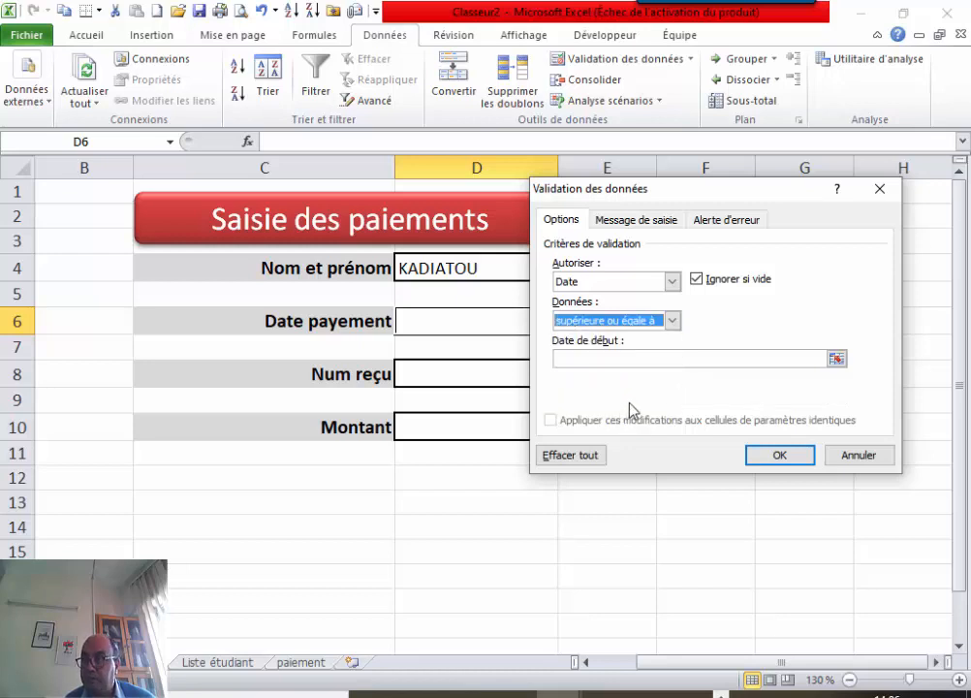
click(881, 190)
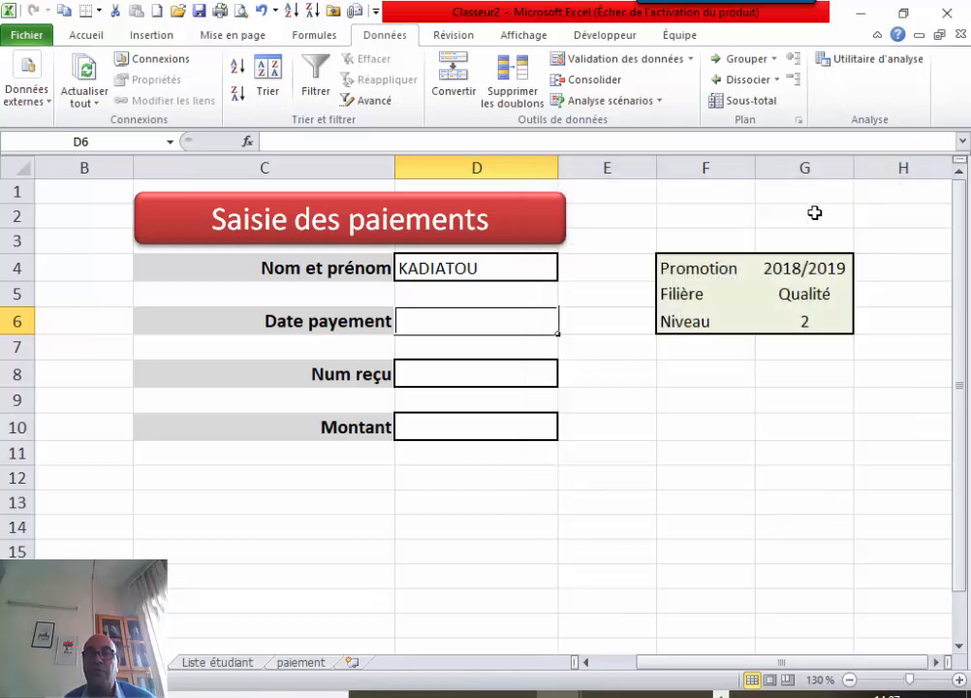
click(724, 195)
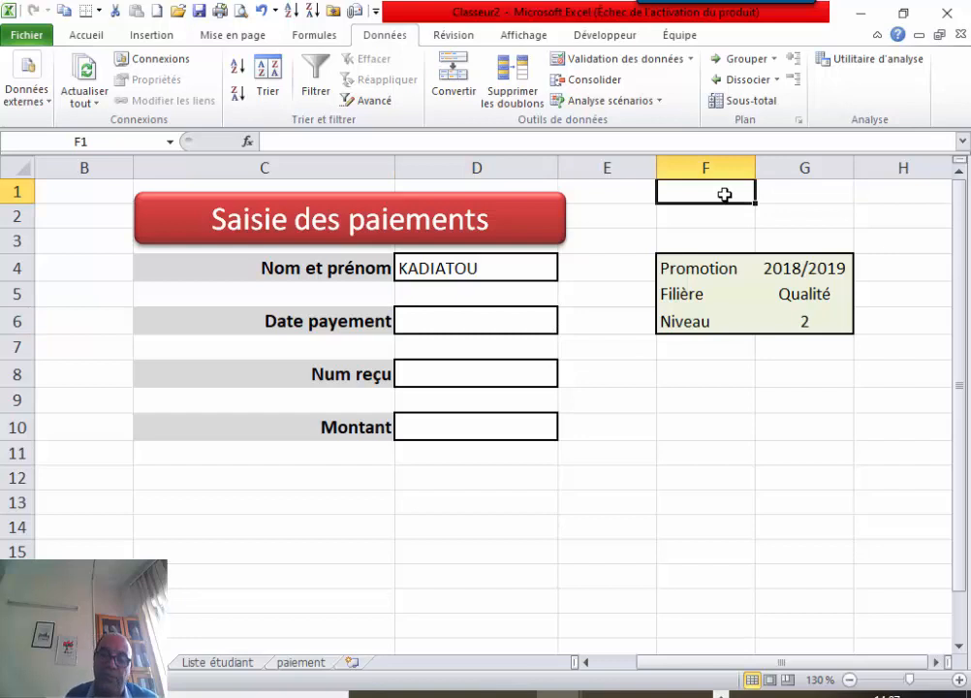
Enter =AUJOURDHUI() in F1 so it displays today's date, 23/11/2019.
text(=a)
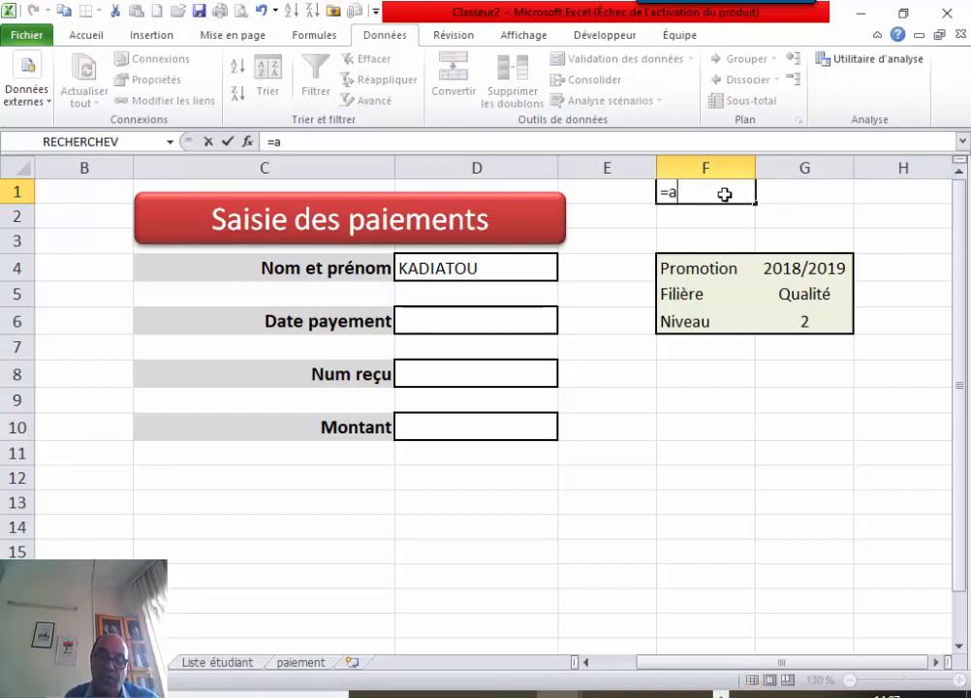
text(u)
key(Tab)
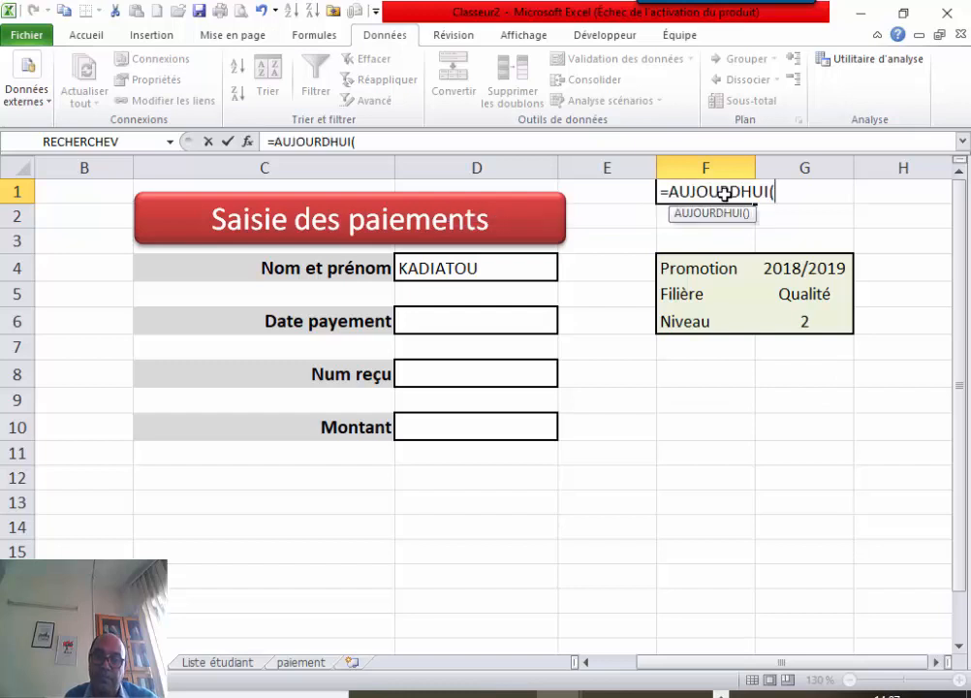
key(Return)
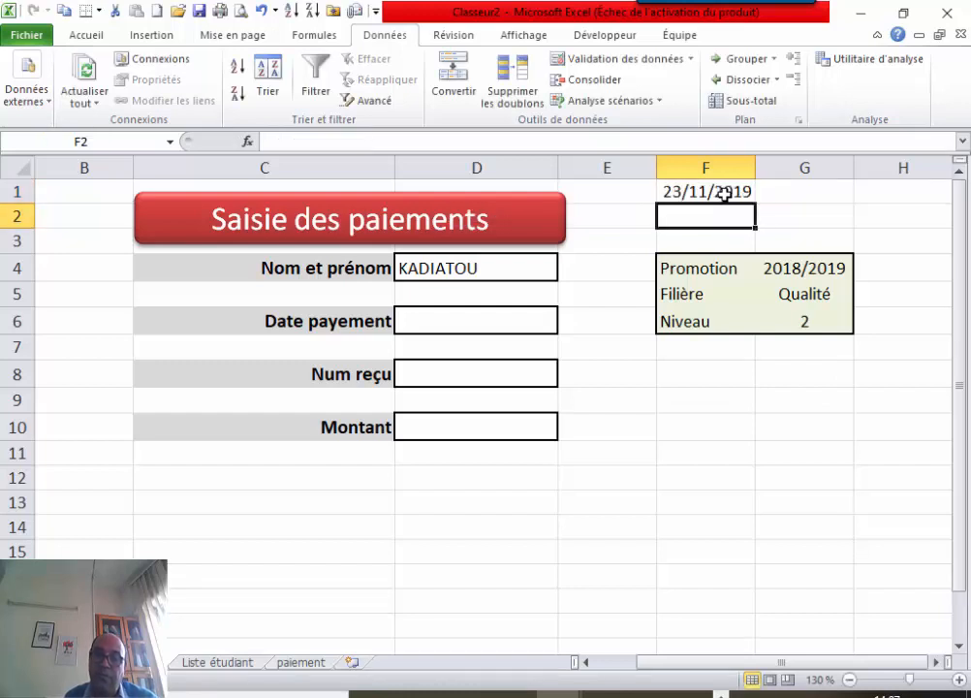
click(705, 191)
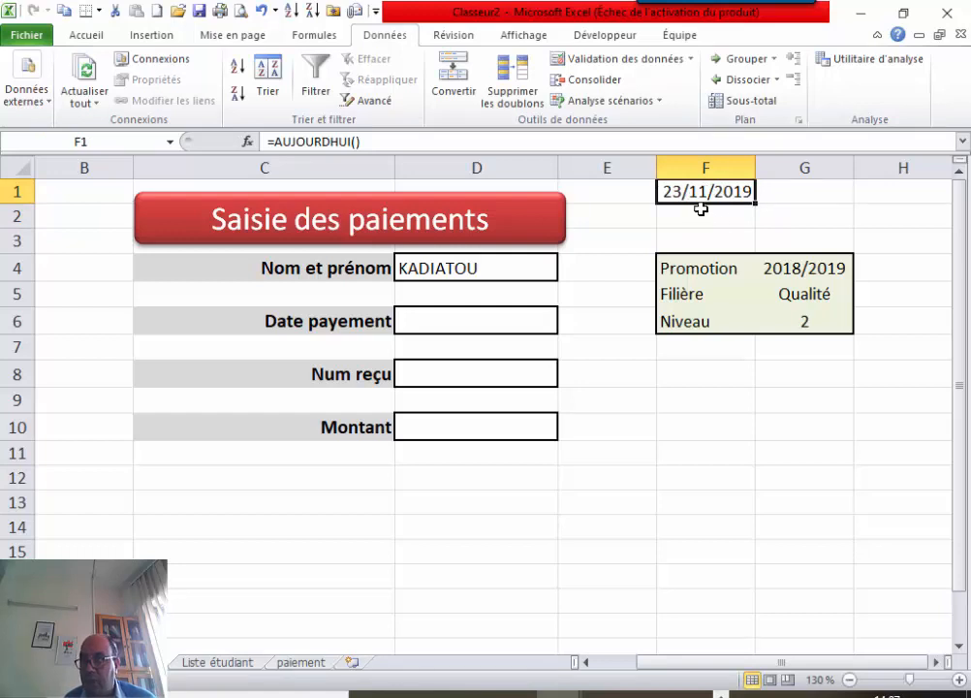
click(462, 317)
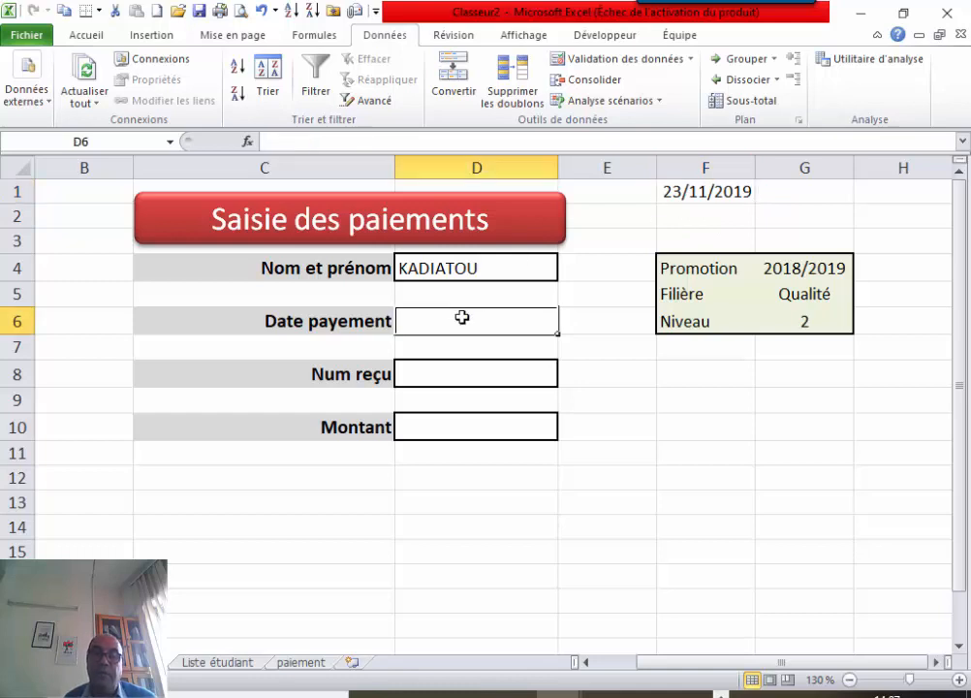
Set D6's validation to allow only dates greater than or equal to a start date.
click(598, 64)
click(673, 282)
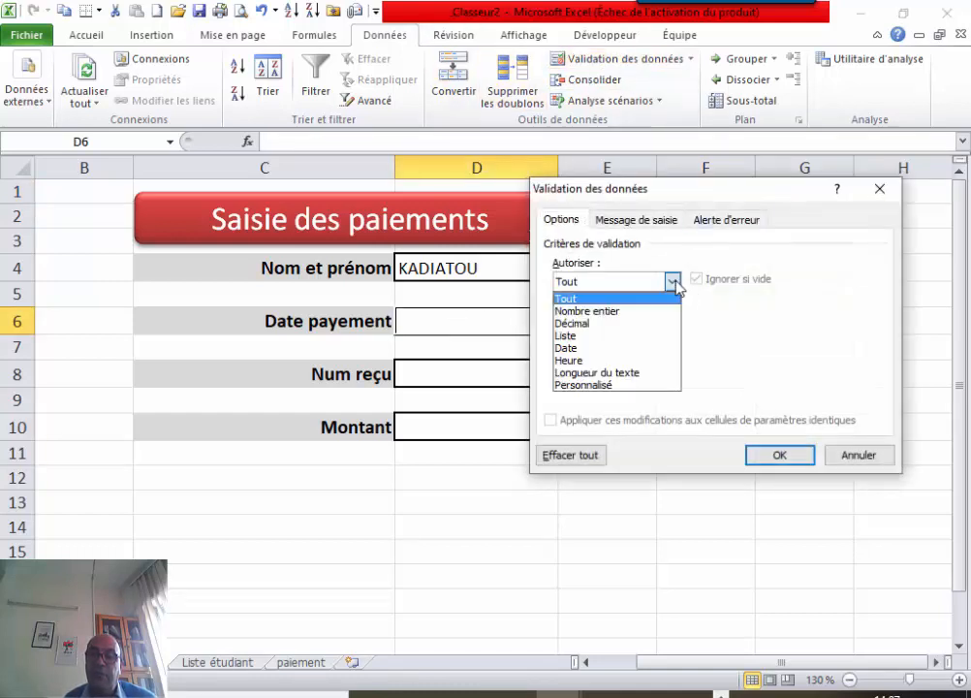
click(592, 348)
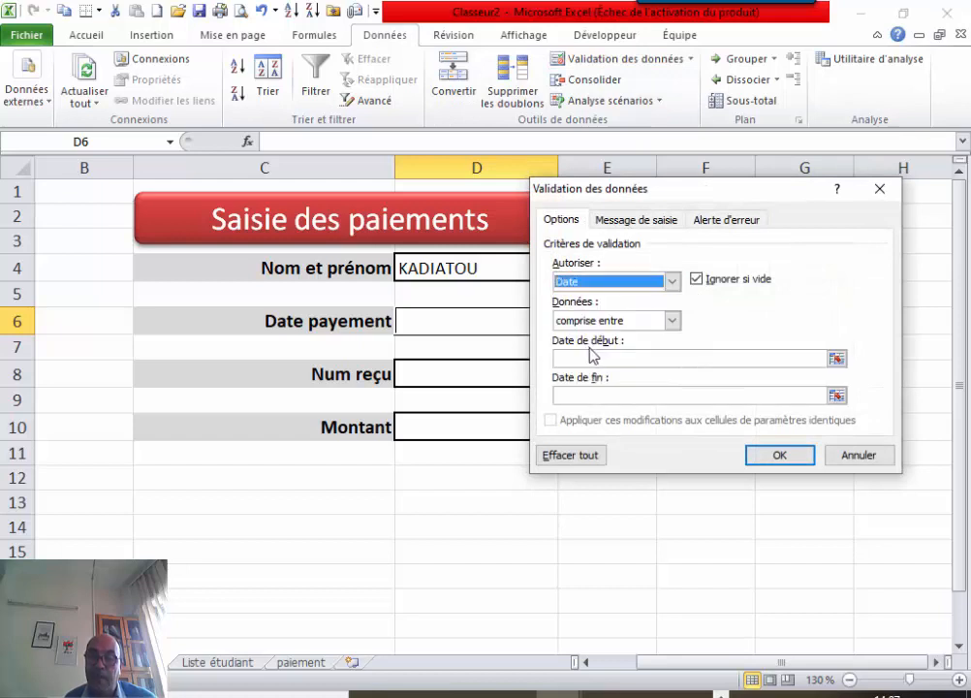
click(672, 321)
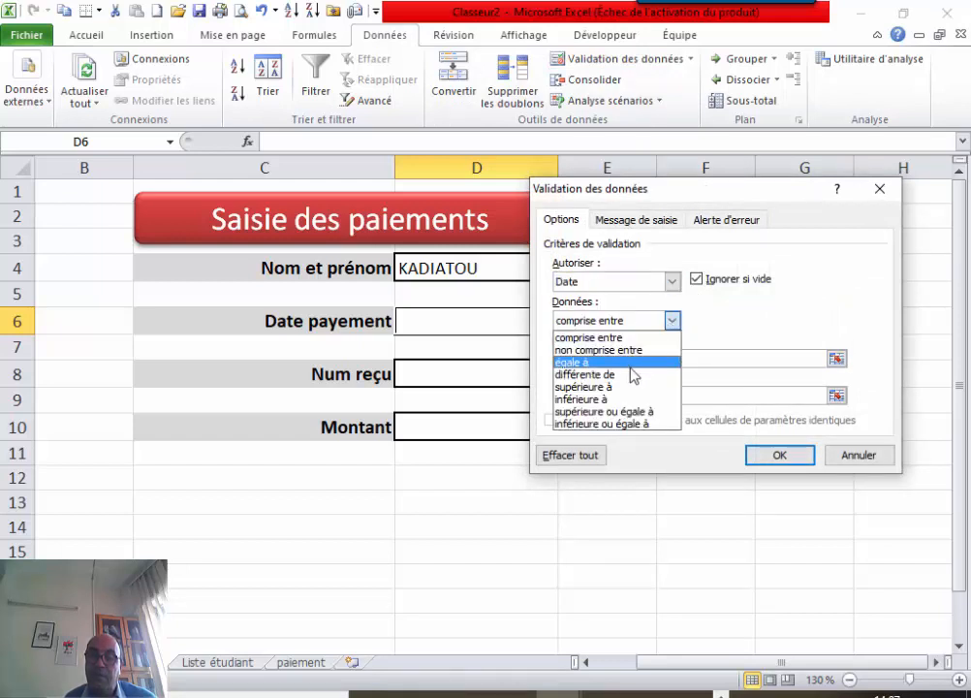
click(628, 420)
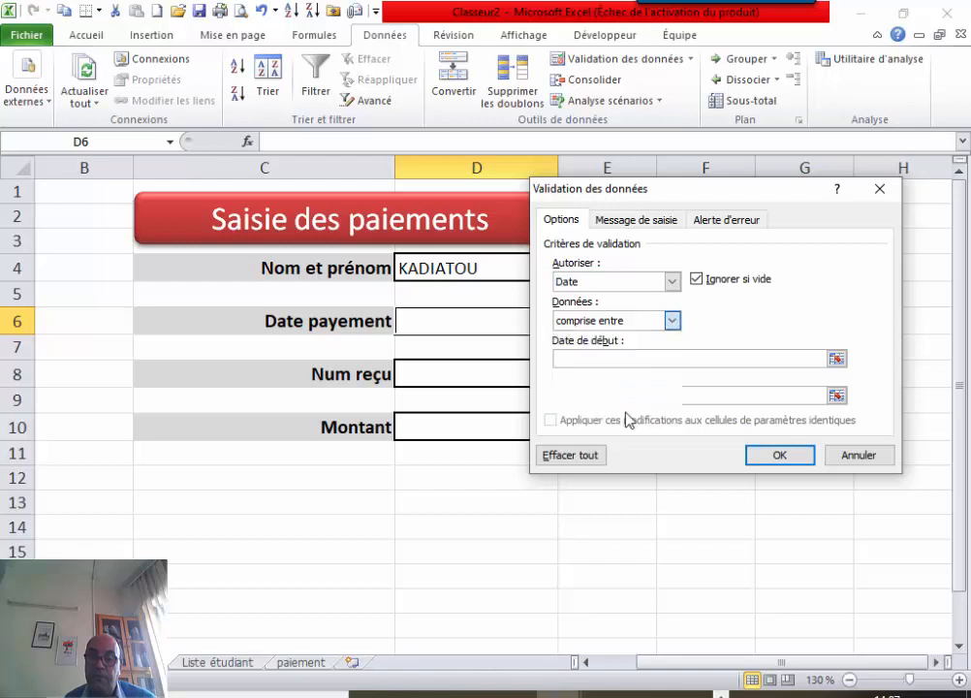
click(598, 357)
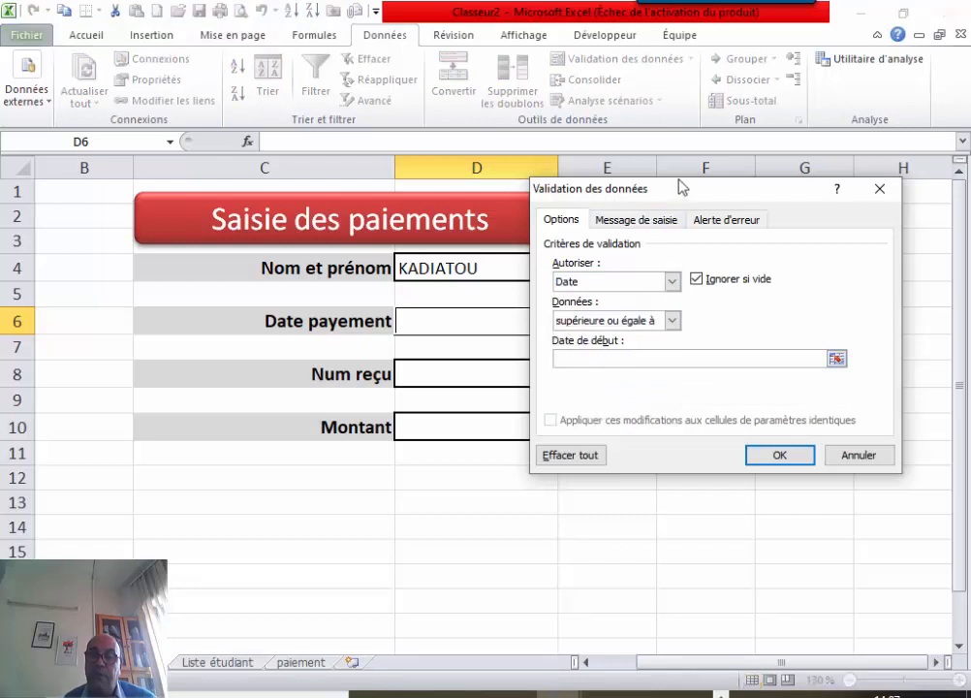
Use the absolute reference =$F$1 as the start date and apply the rule to D6.
drag(682, 196, 534, 301)
click(688, 194)
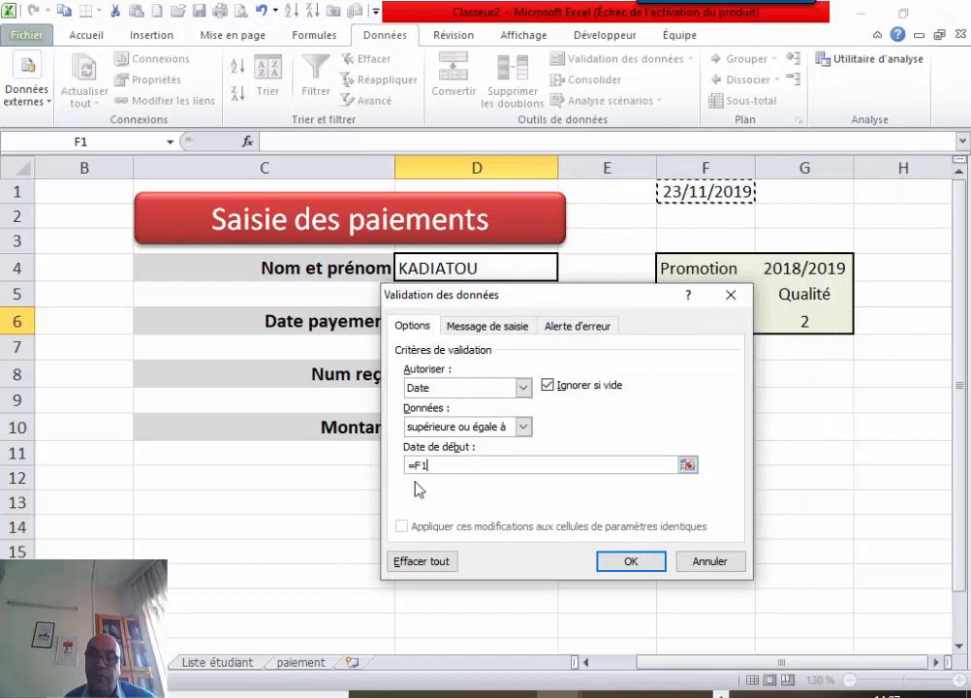
click(426, 464)
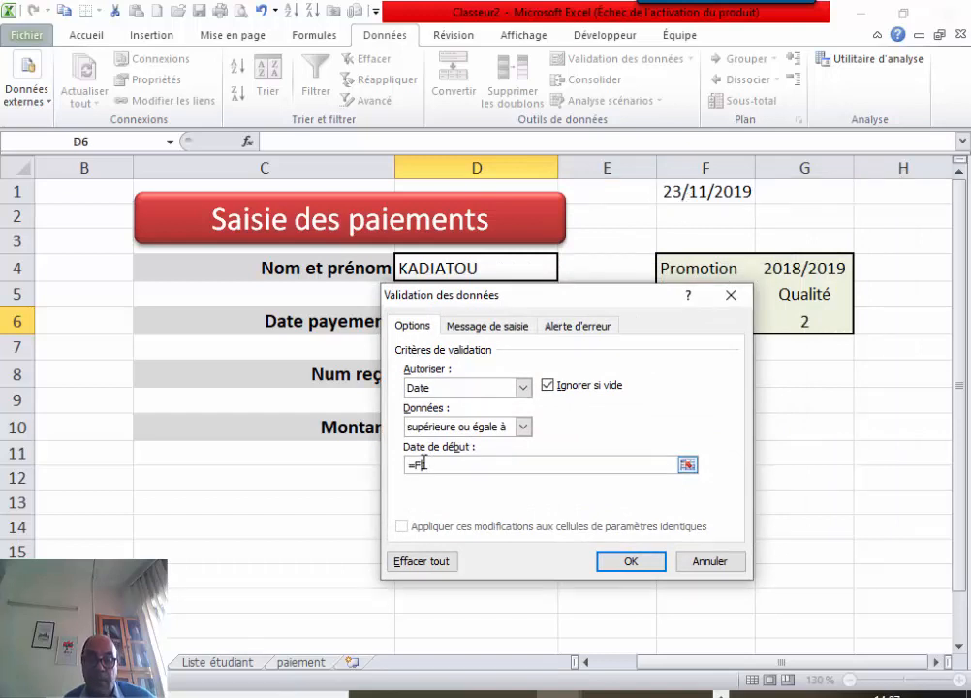
key(F4)
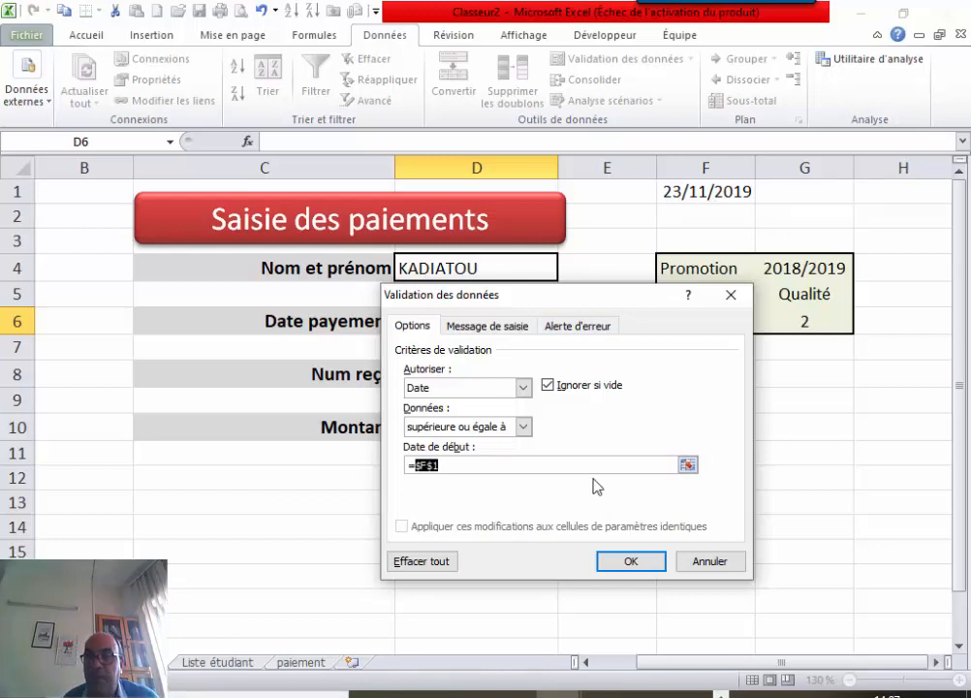
click(624, 566)
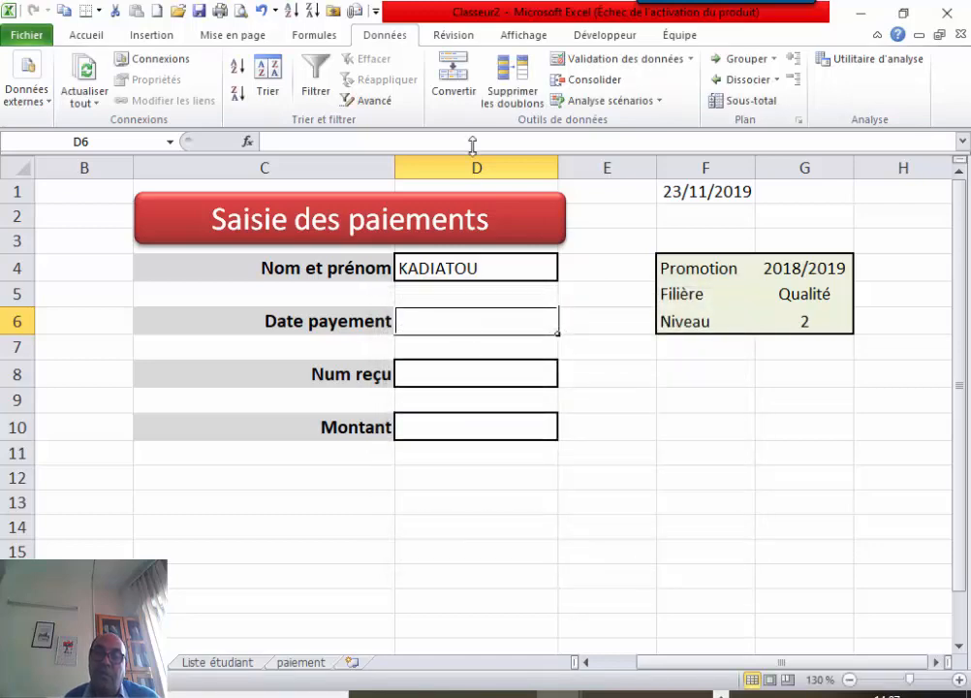
click(626, 63)
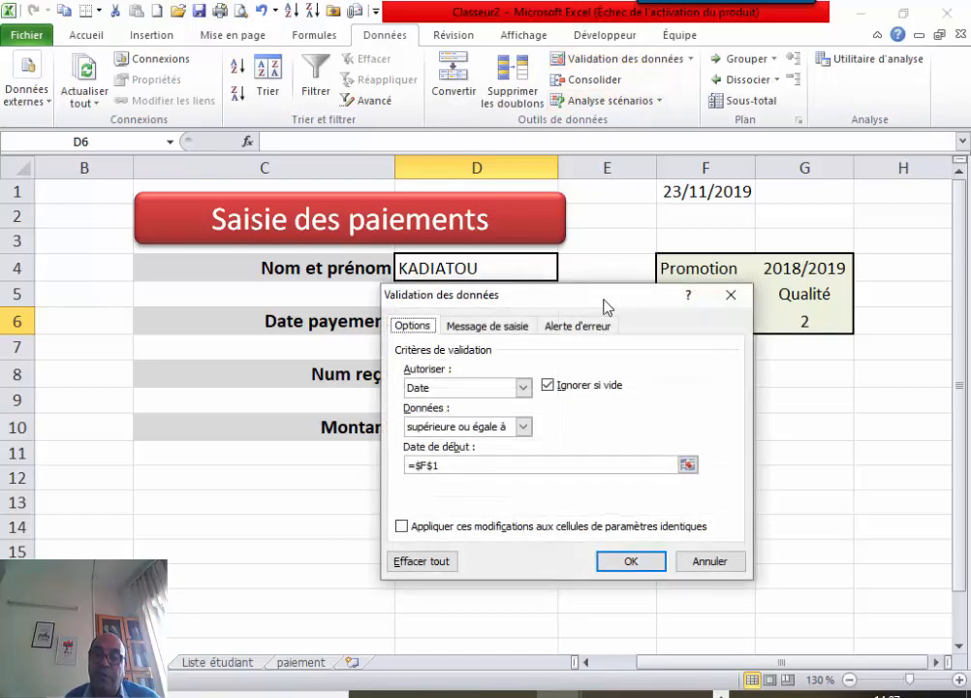
click(581, 326)
Title D6's error alert 'Erreur' with the message 'La date doit etre<=à la date systeme'.
click(571, 410)
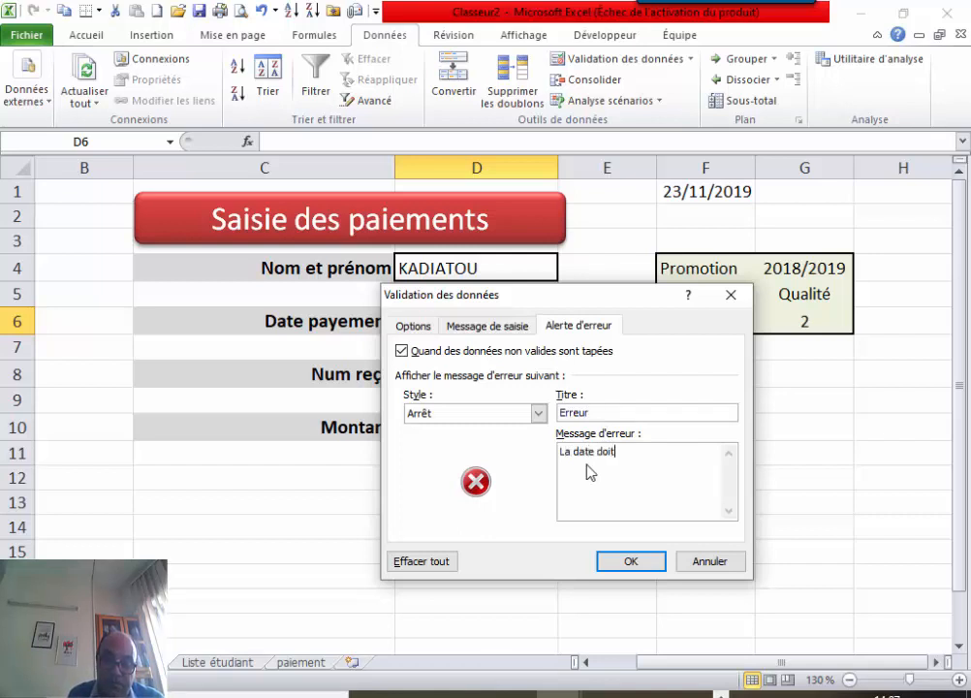
text(>)
key(BackSpace)
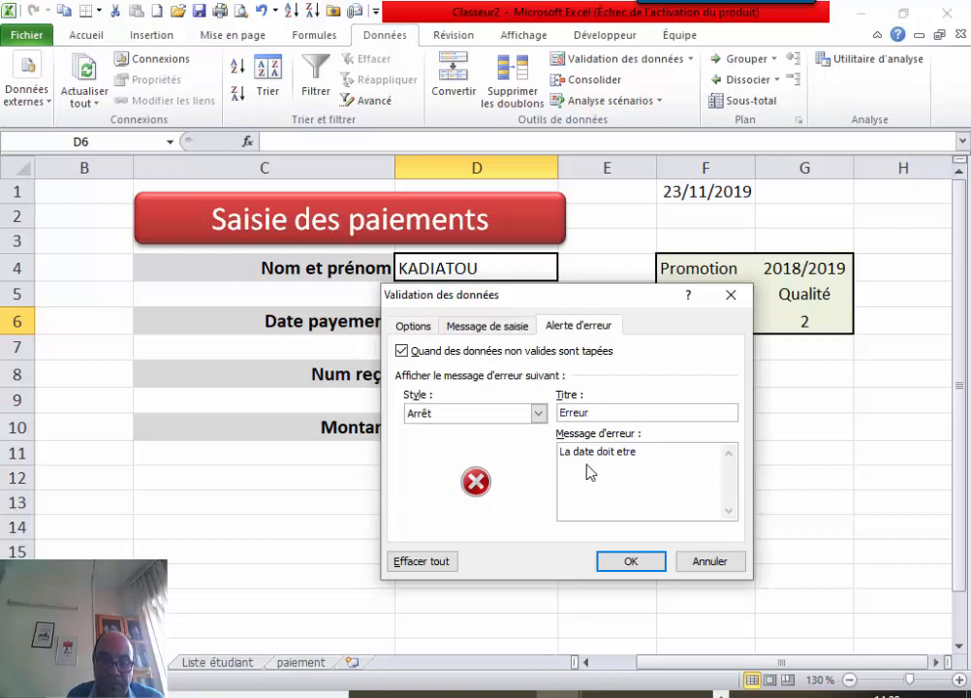
text(<=)
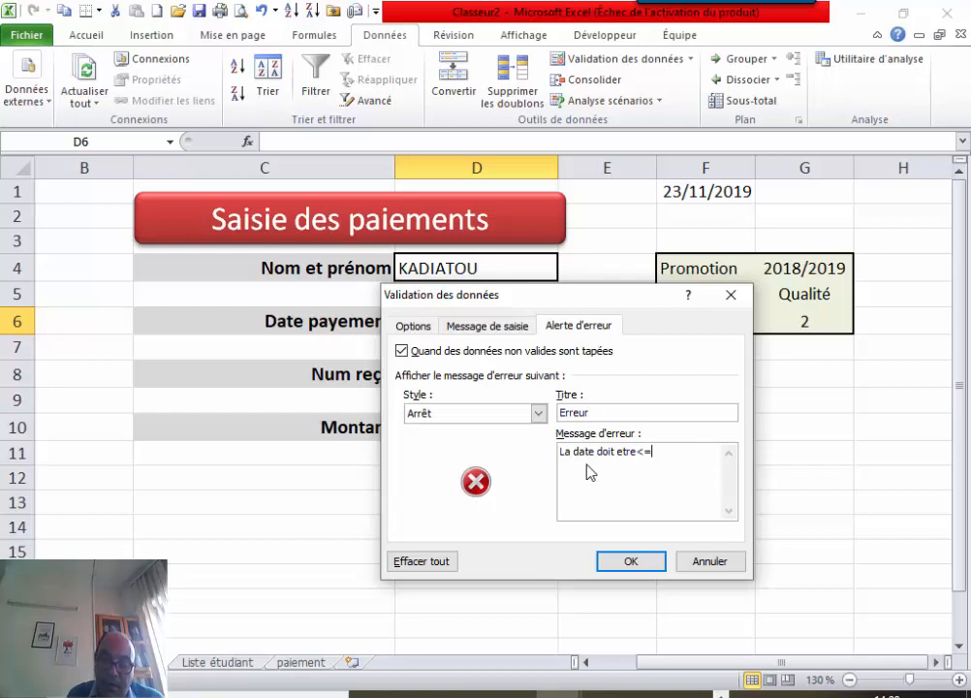
text(à la date systeme)
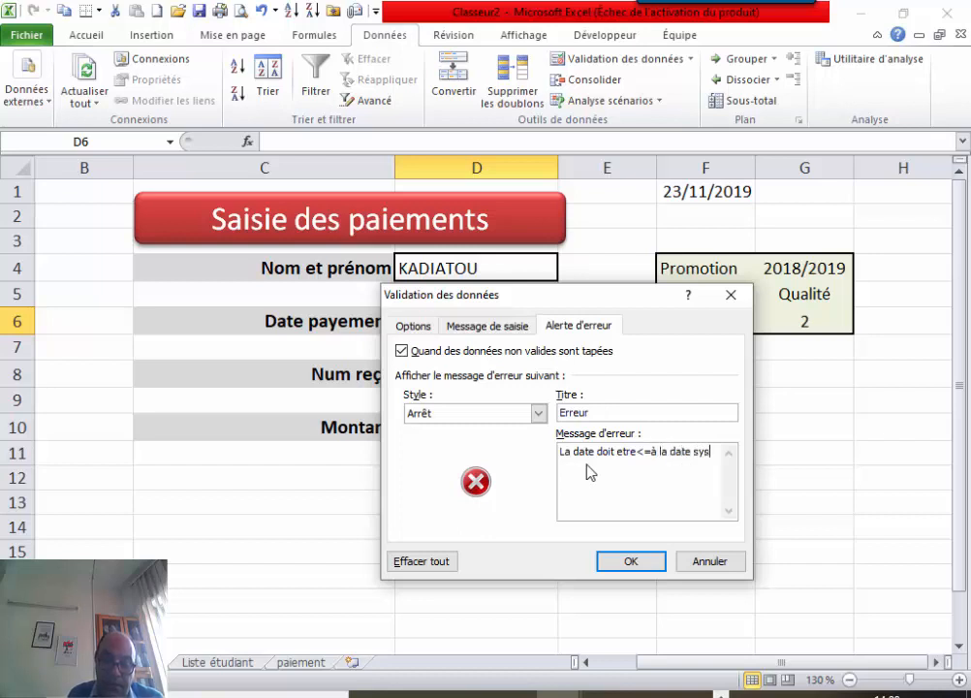
click(629, 560)
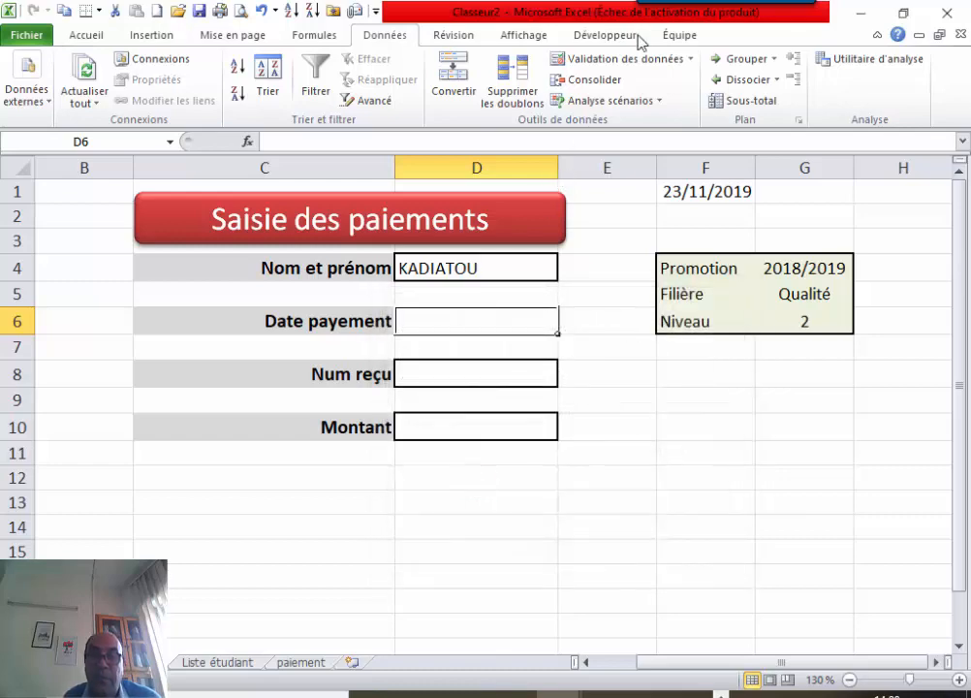
Change D6's date condition to 'inférieure ou égale à' =$F$1.
click(620, 58)
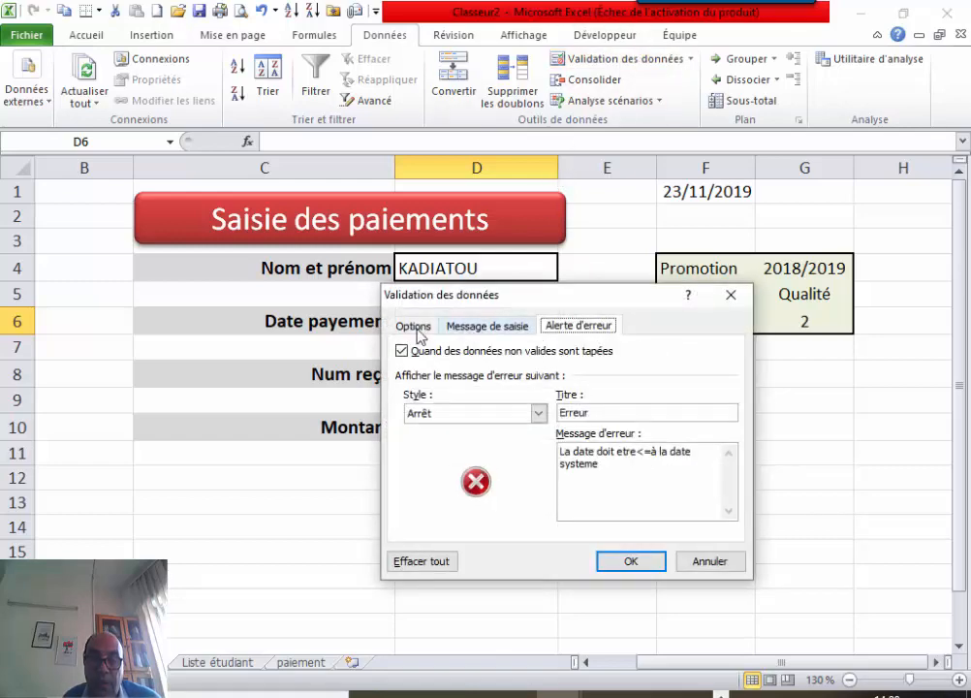
click(398, 330)
click(513, 427)
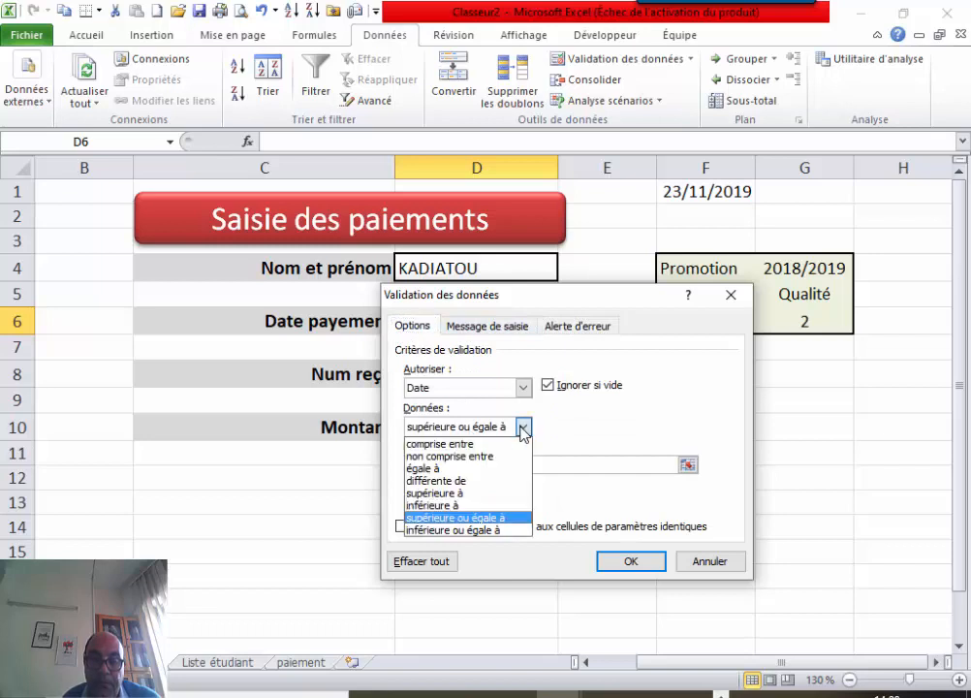
click(469, 532)
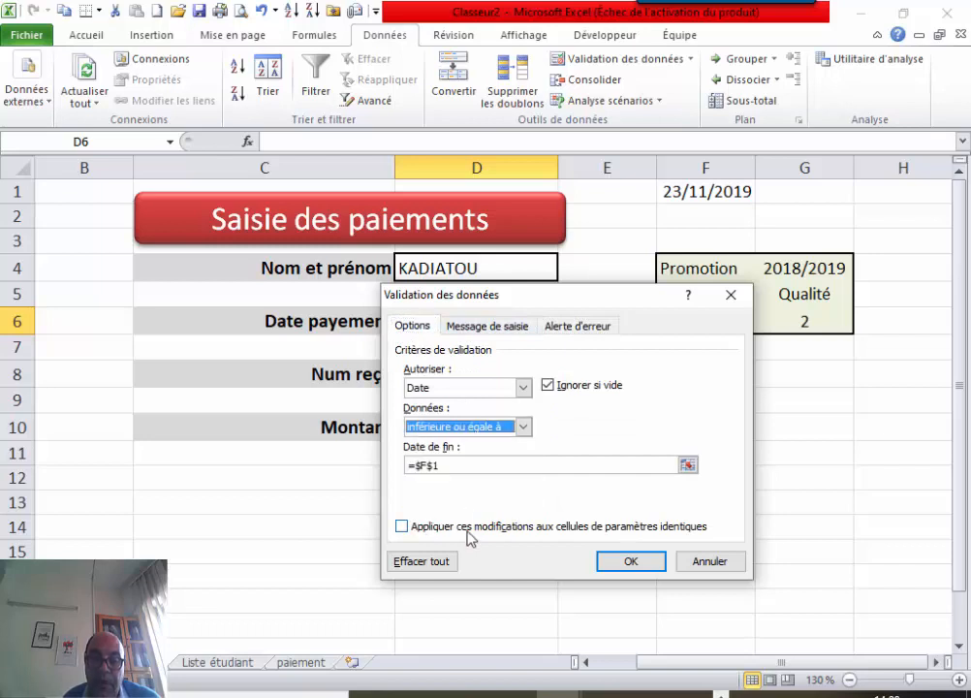
click(629, 561)
click(452, 529)
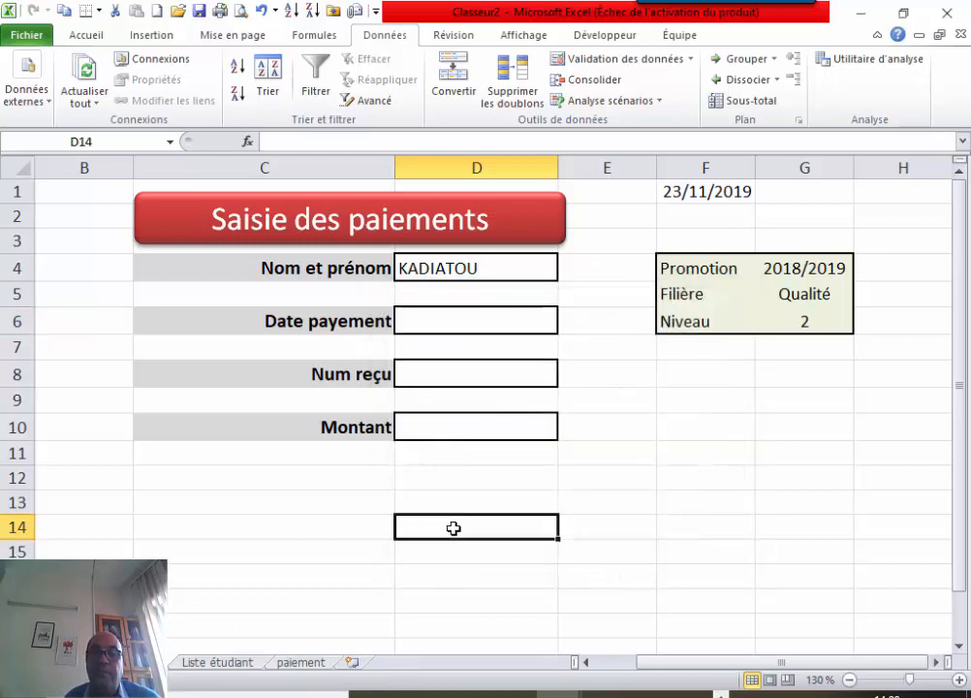
Limit the Montant cell D10 to decimal values less than a maximum of 0.
click(445, 430)
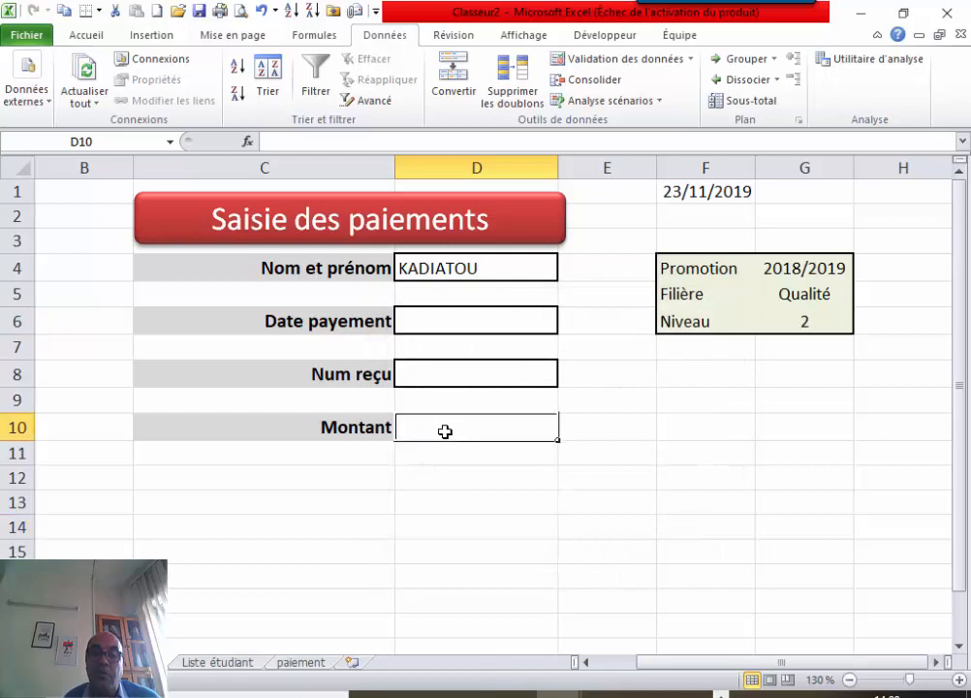
click(618, 61)
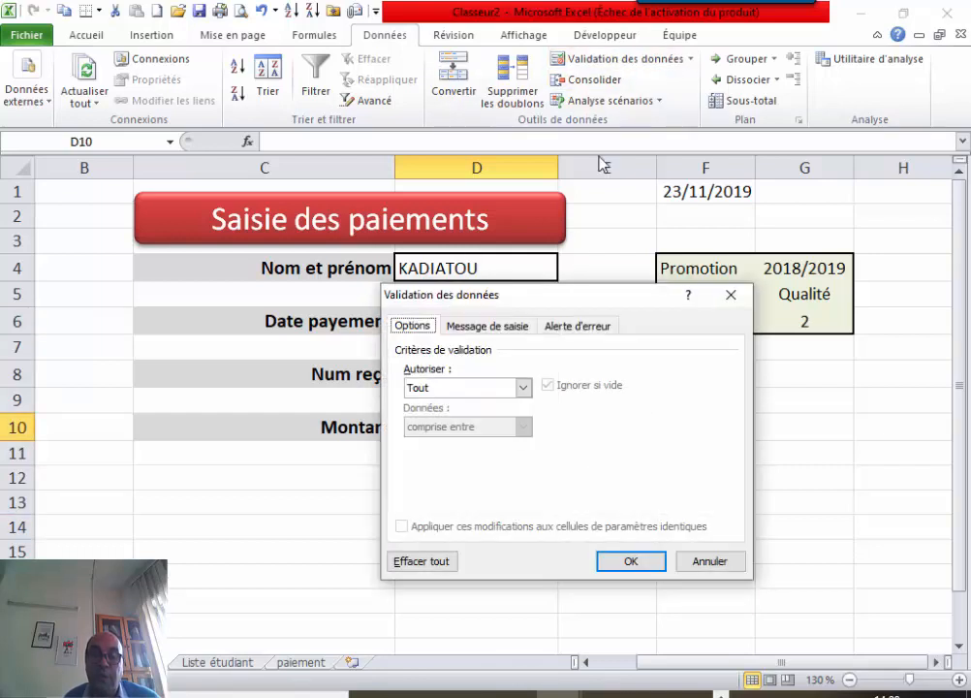
click(526, 386)
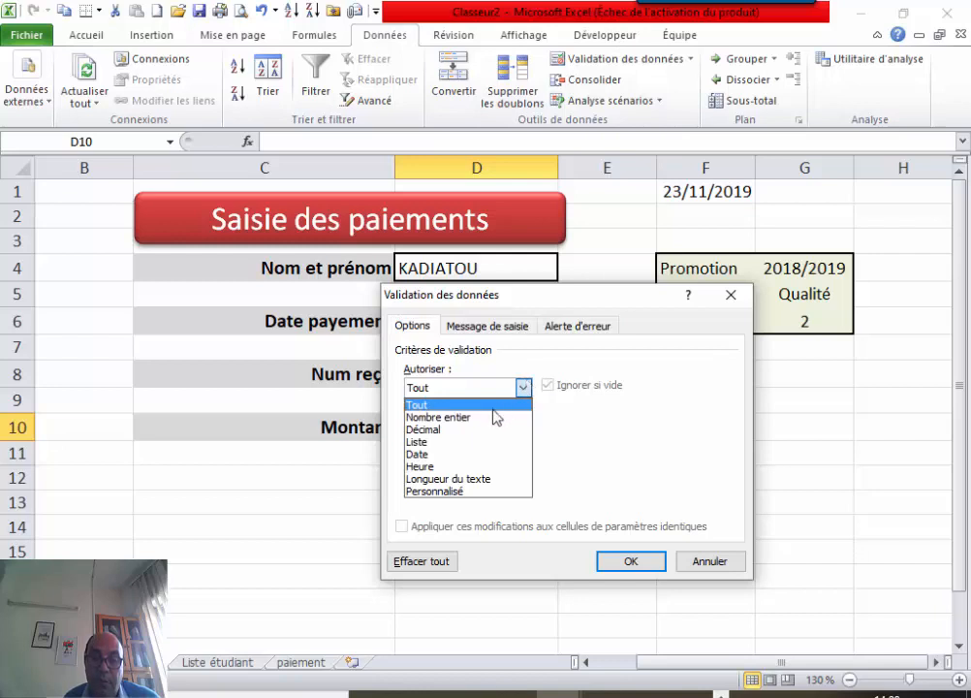
click(462, 432)
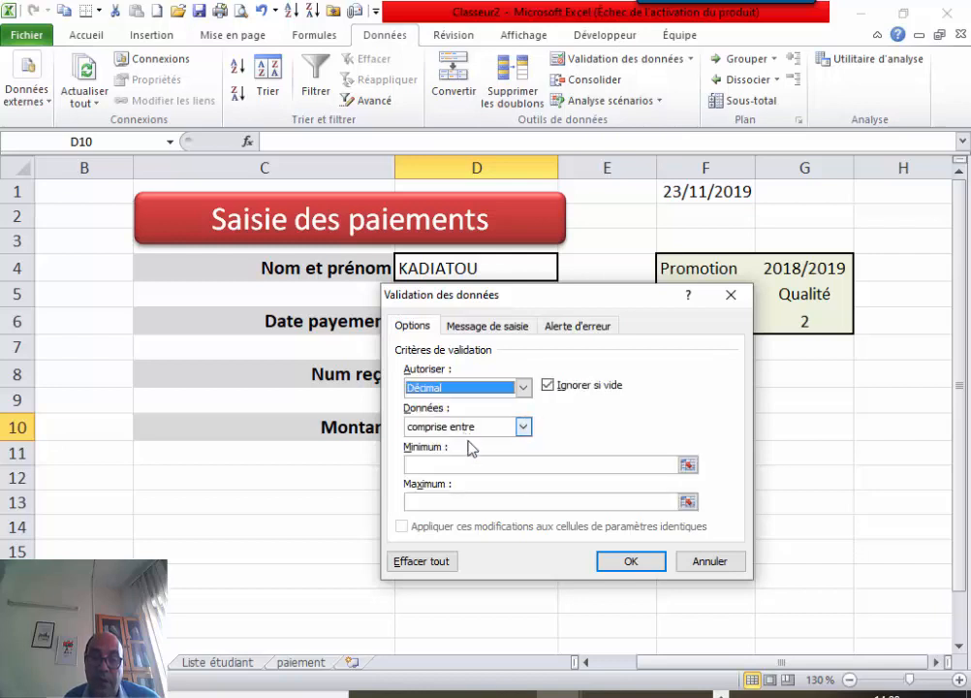
click(523, 428)
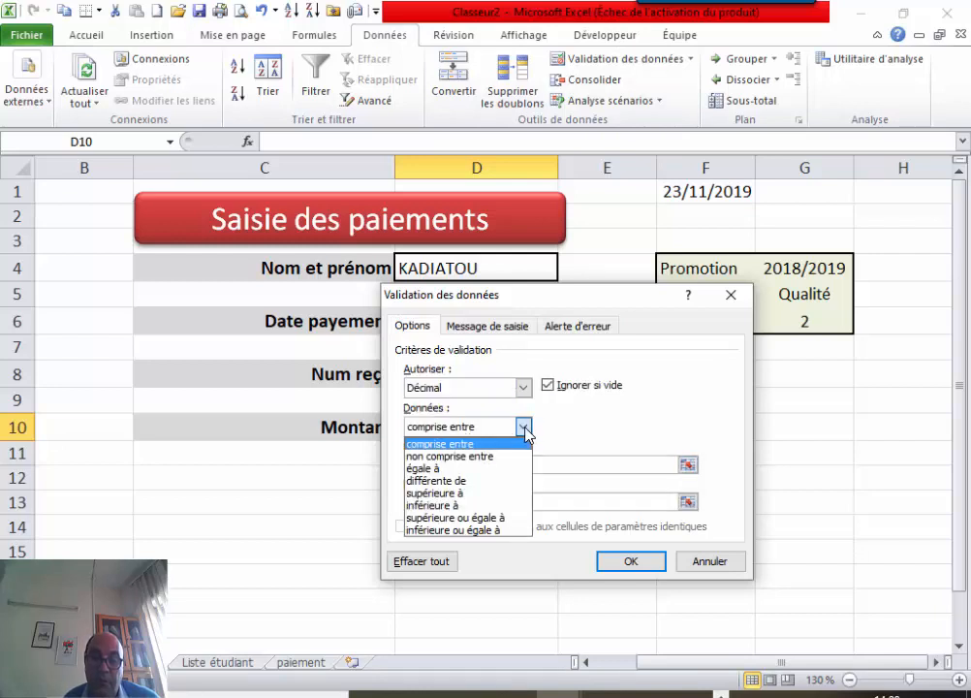
click(464, 506)
click(461, 468)
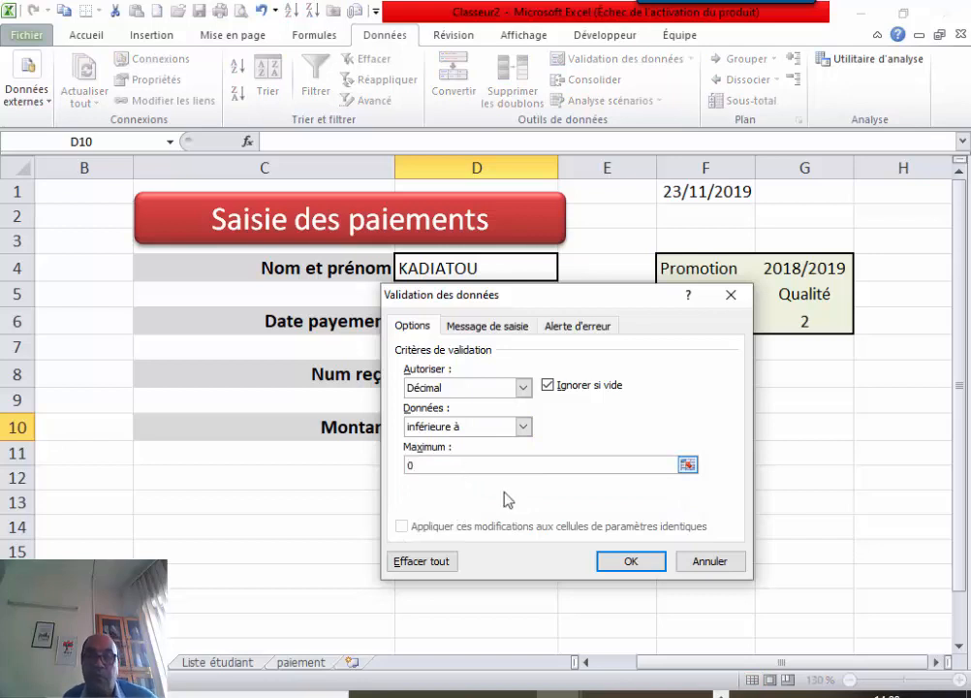
click(629, 561)
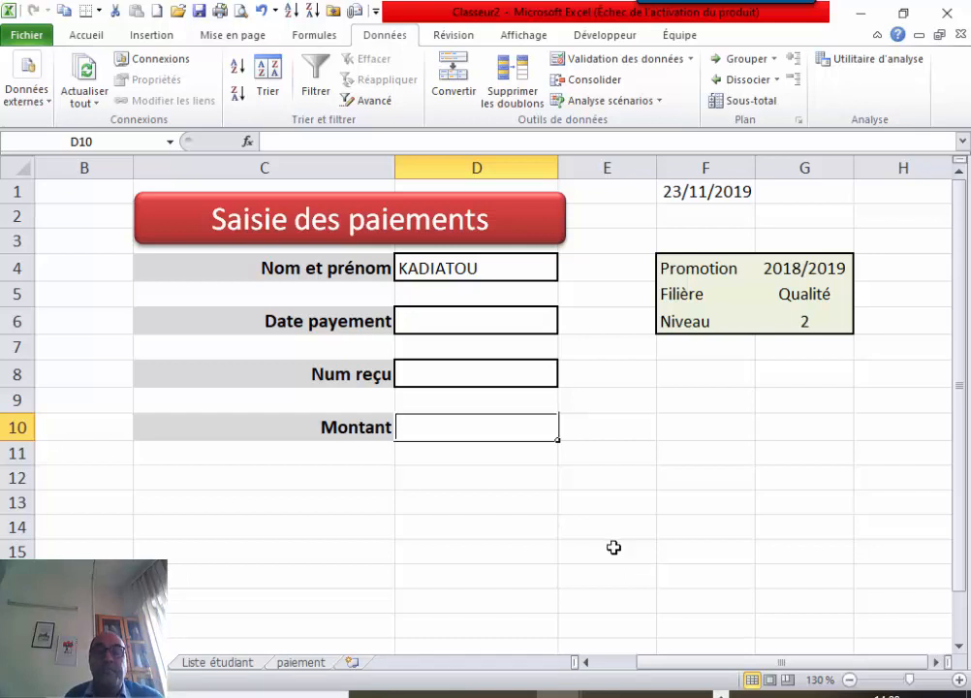
Format the Montant cell D10 as Monétaire currency.
click(451, 514)
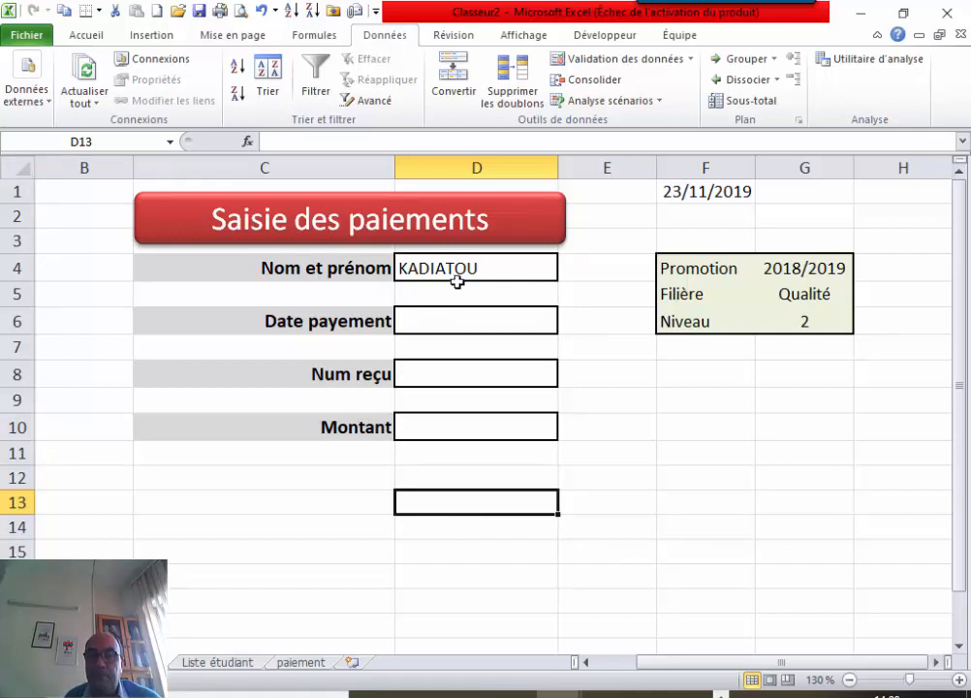
click(435, 427)
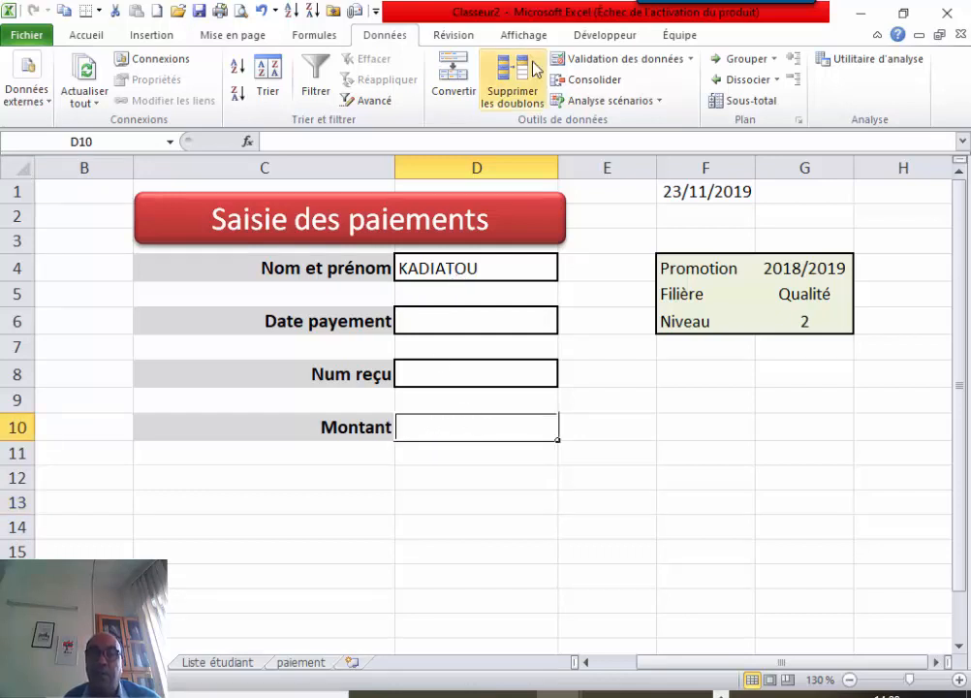
click(97, 35)
click(408, 60)
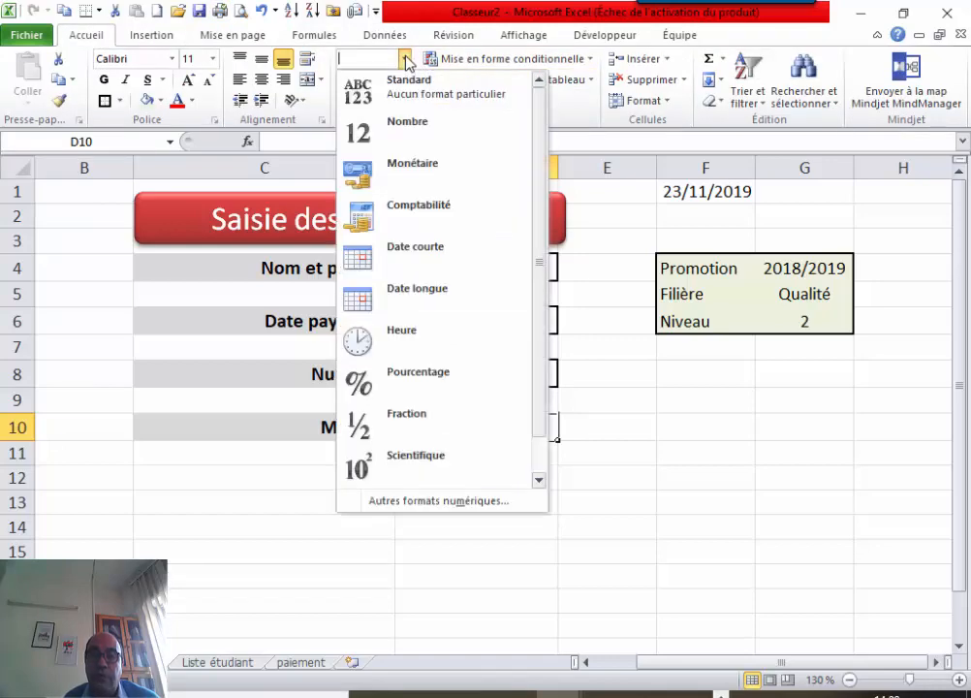
click(425, 165)
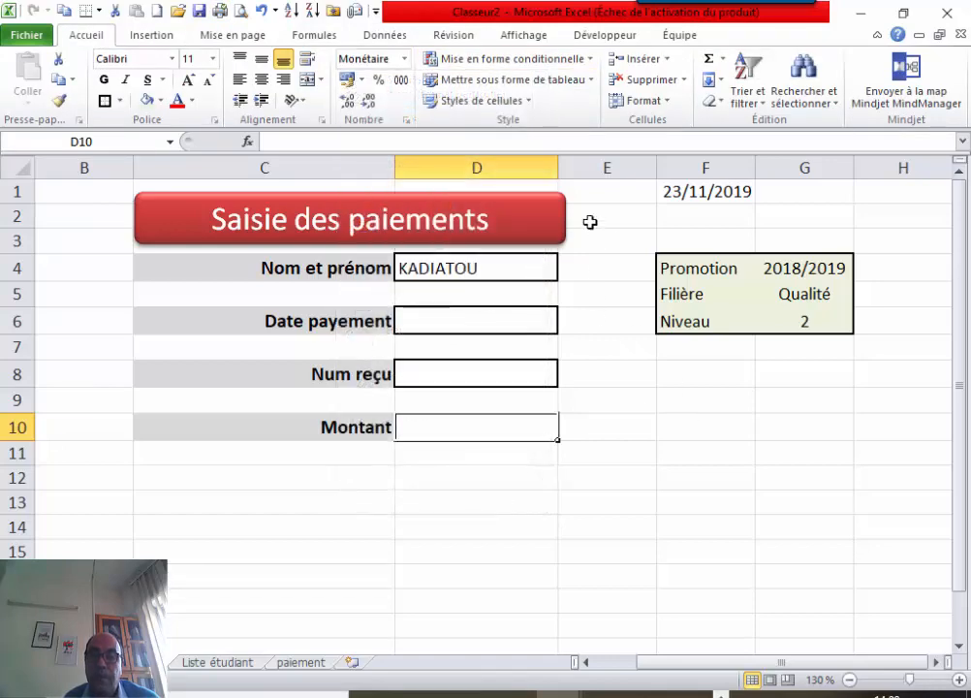
Widen column D and narrow column B to 5.00.
drag(559, 167, 643, 178)
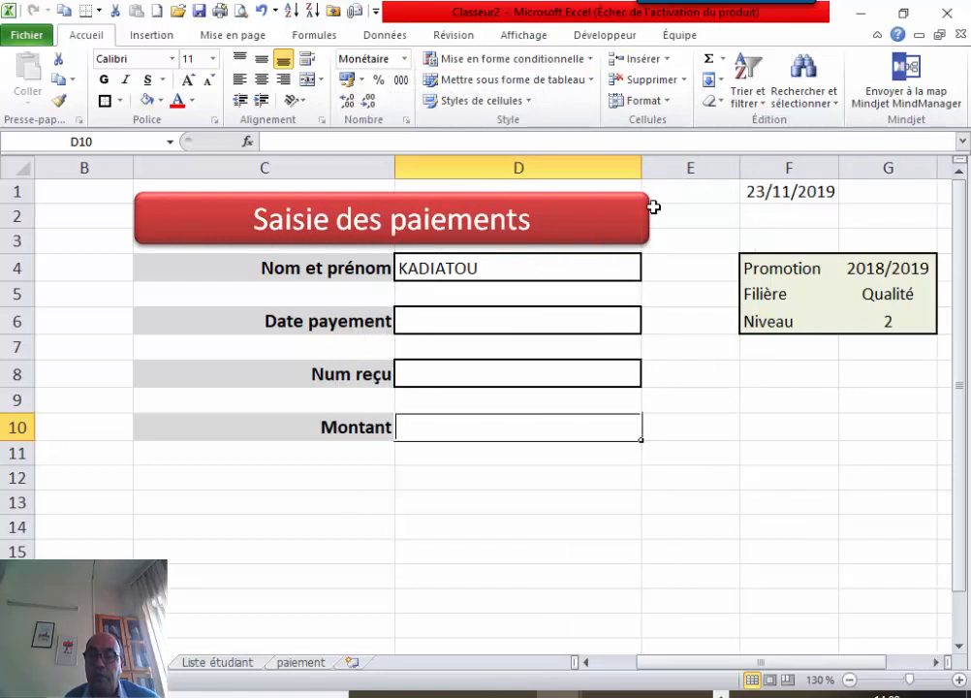
drag(134, 165, 84, 163)
click(372, 520)
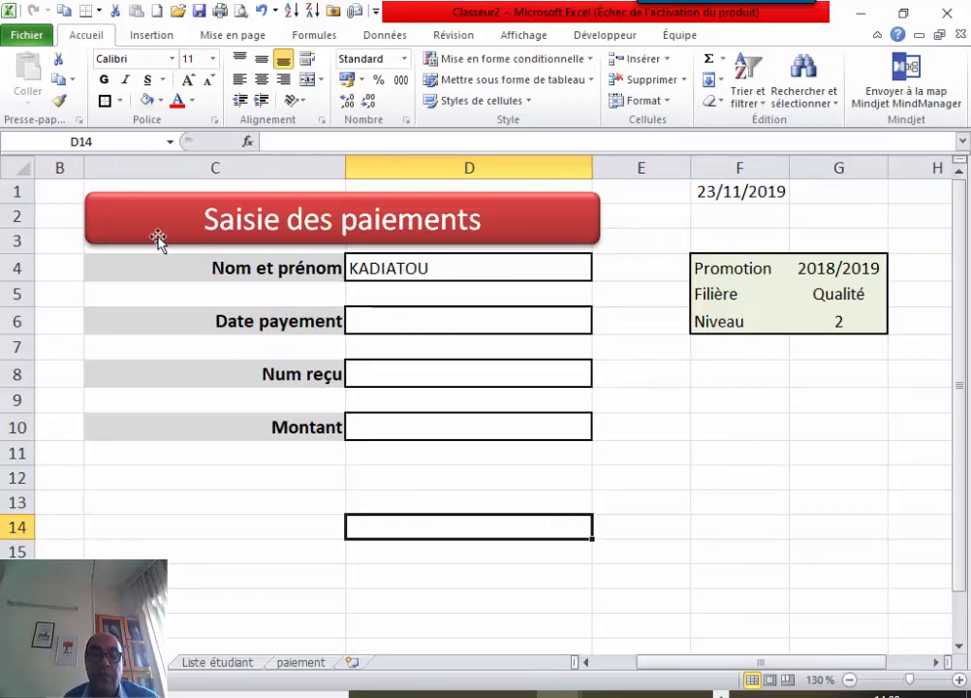
Make the F1 date font white so it is hidden.
click(724, 191)
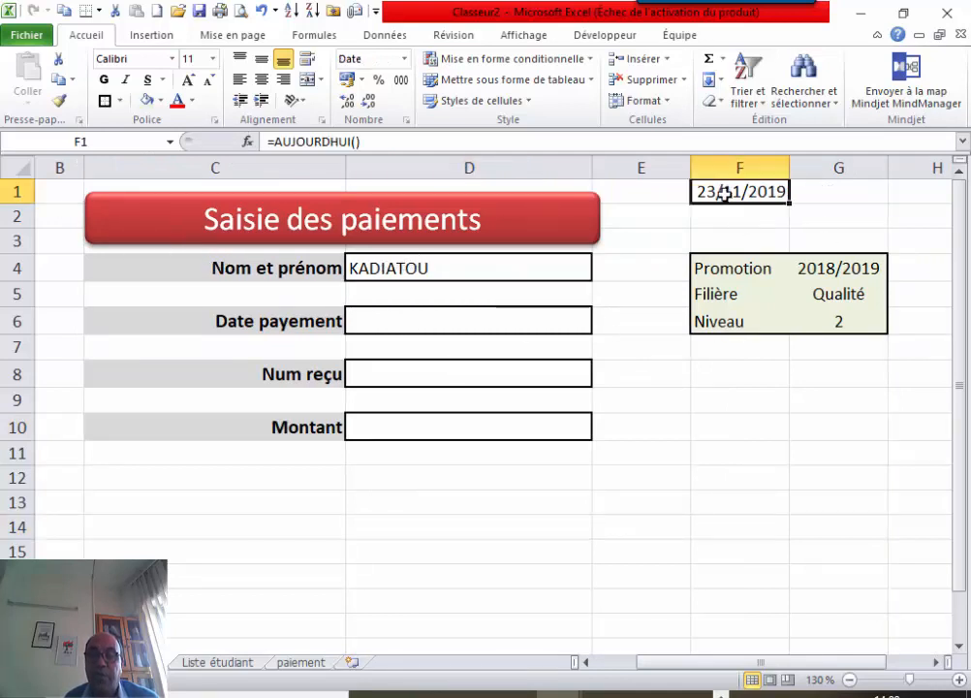
click(193, 101)
click(178, 162)
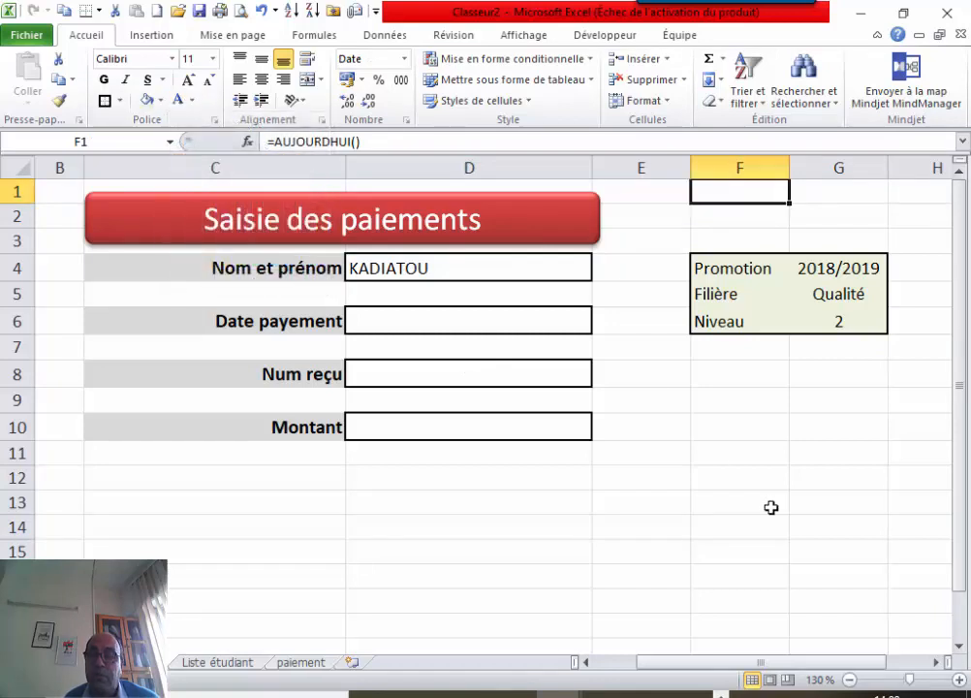
click(742, 449)
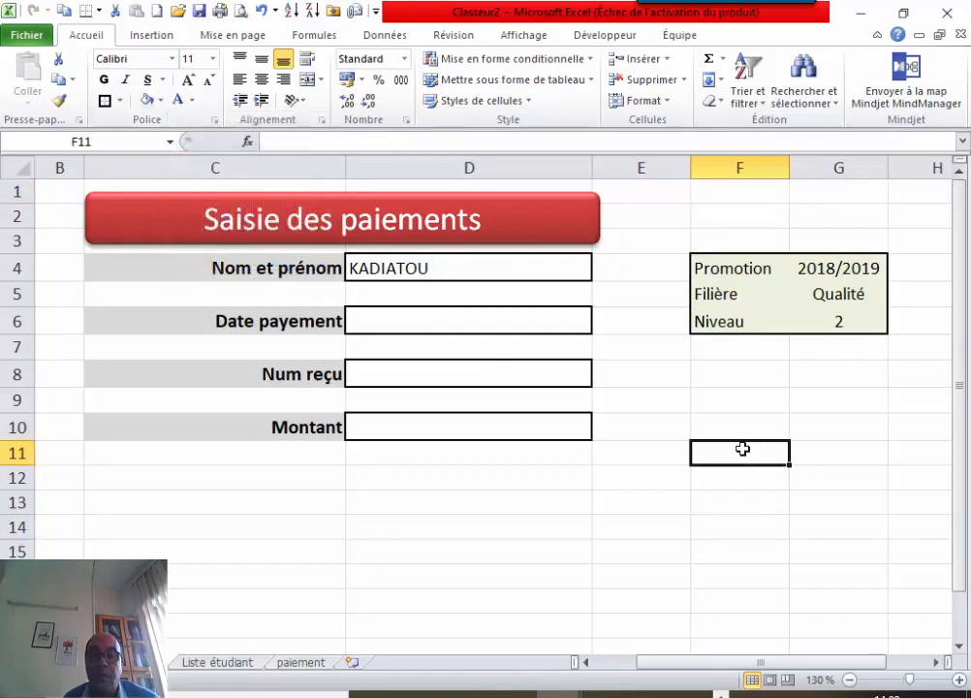
Check the four form input cells D4, D6, D8 and D10.
click(442, 267)
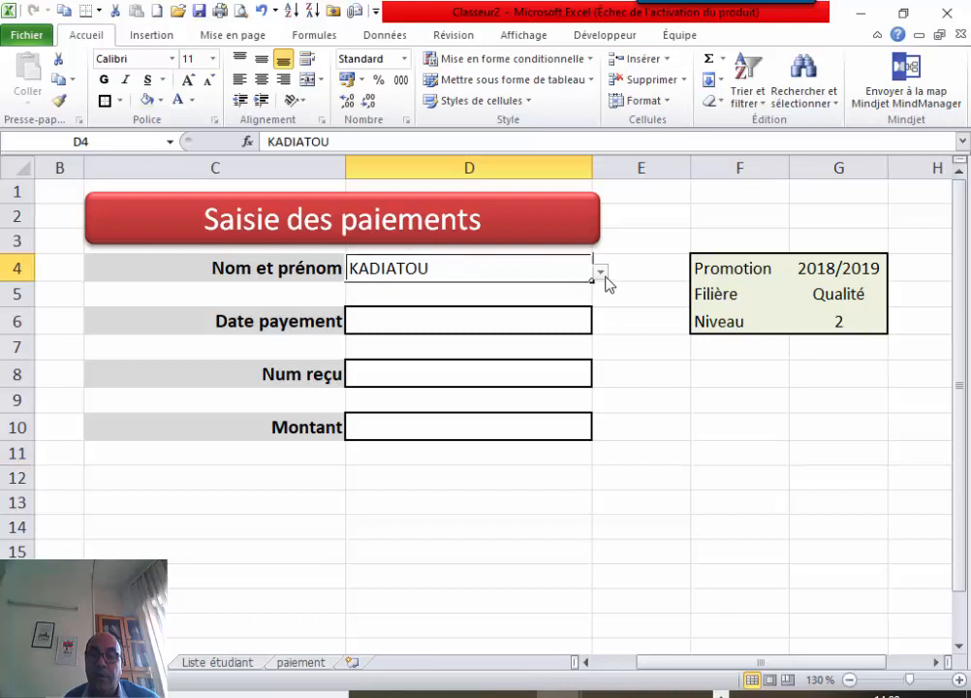
click(503, 319)
click(476, 378)
click(461, 427)
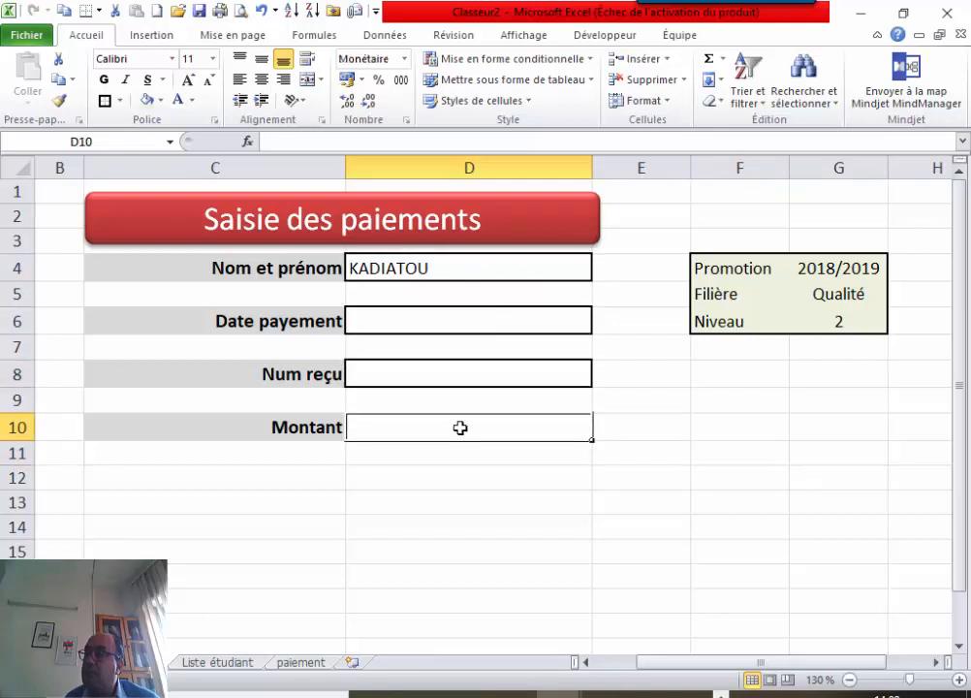
Select D4, D6, D8 and D10 together and untick Verrouillée in Format de cellule.
click(468, 269)
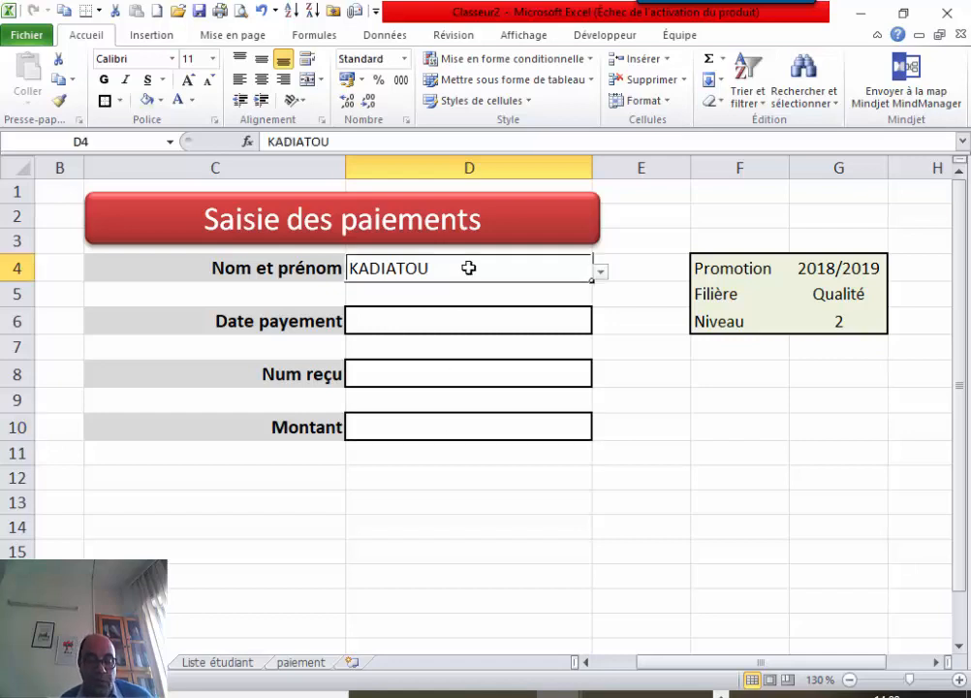
ctrl+click(425, 317)
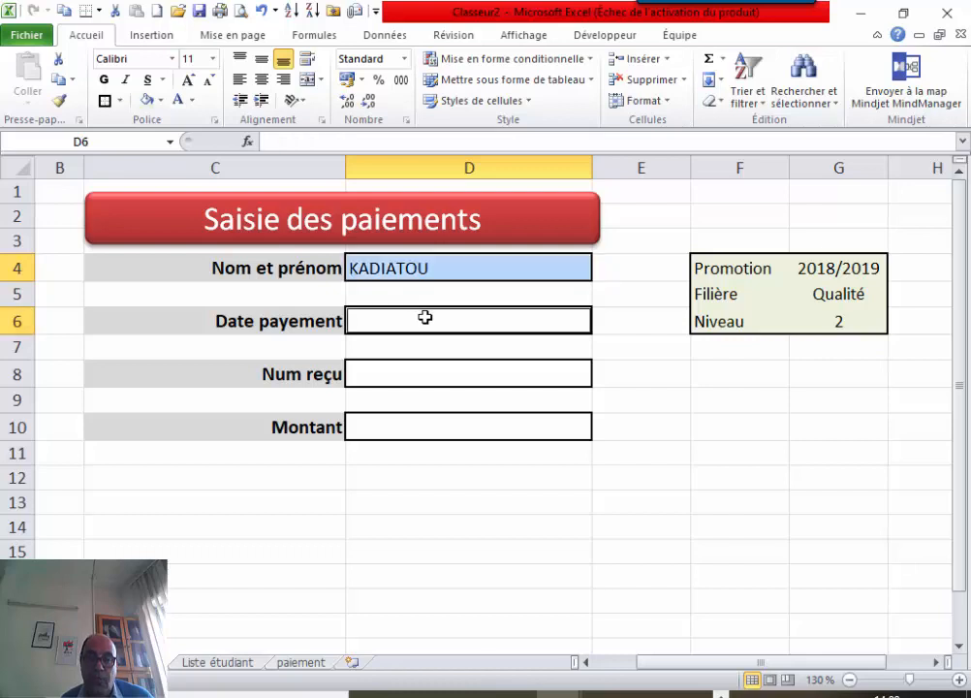
ctrl+click(408, 374)
ctrl+click(401, 429)
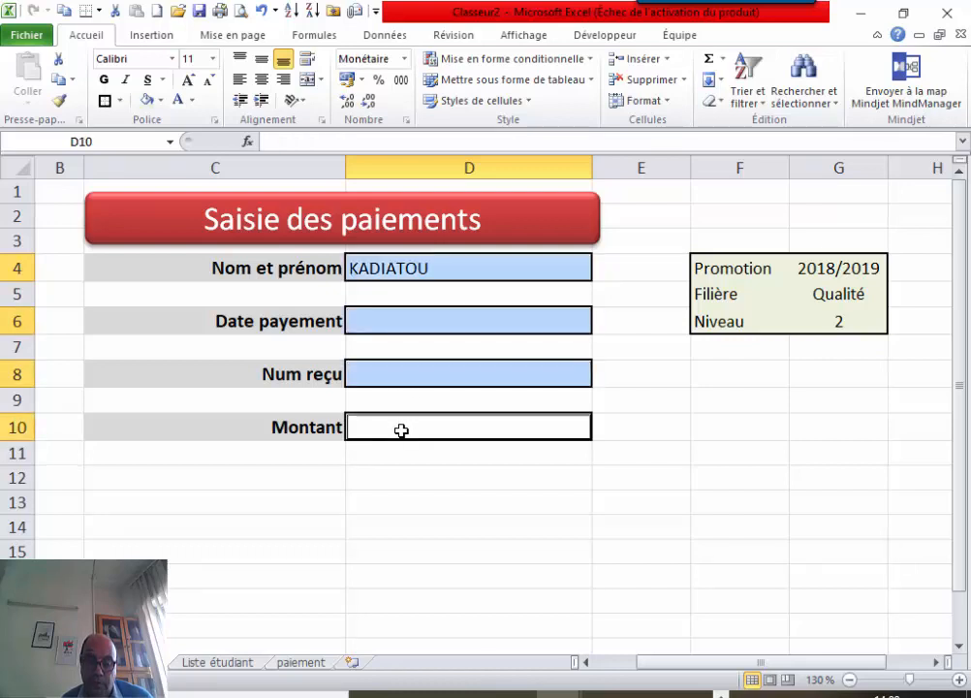
right_click(402, 429)
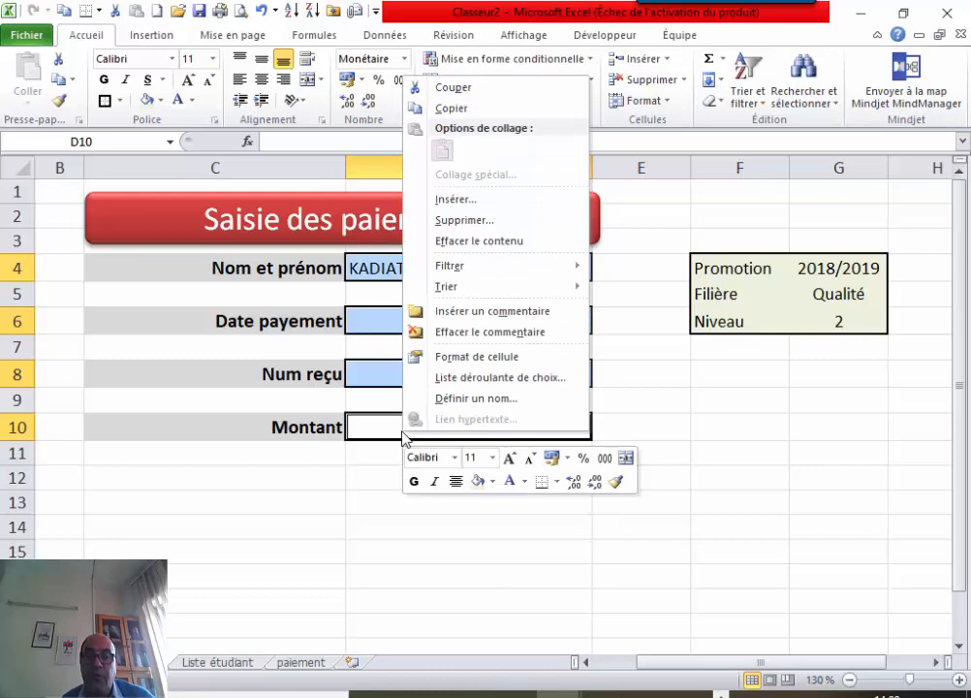
click(468, 357)
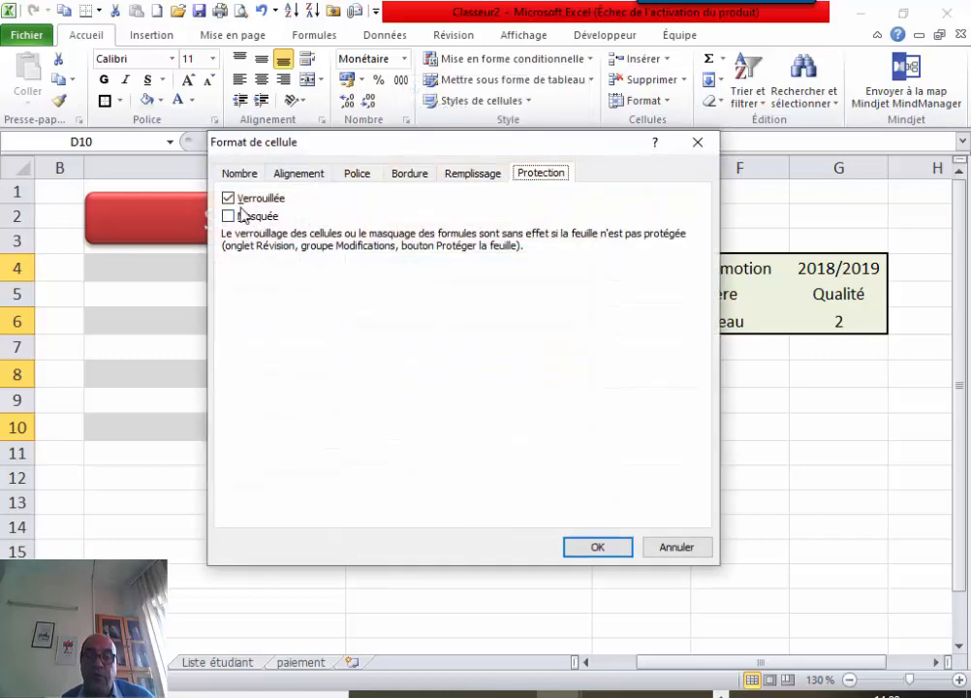
click(229, 199)
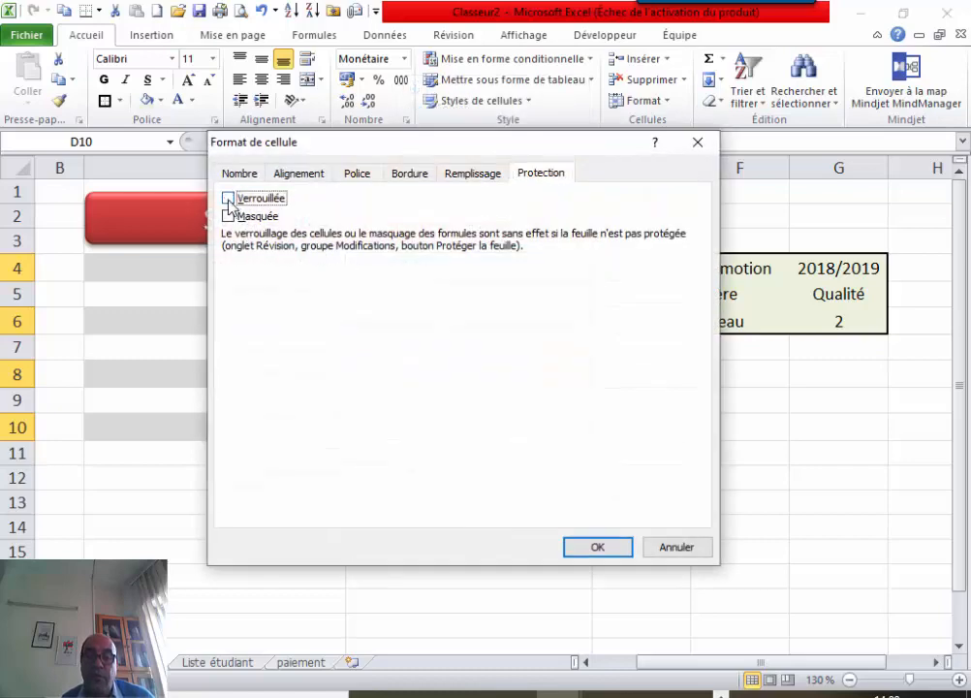
click(598, 549)
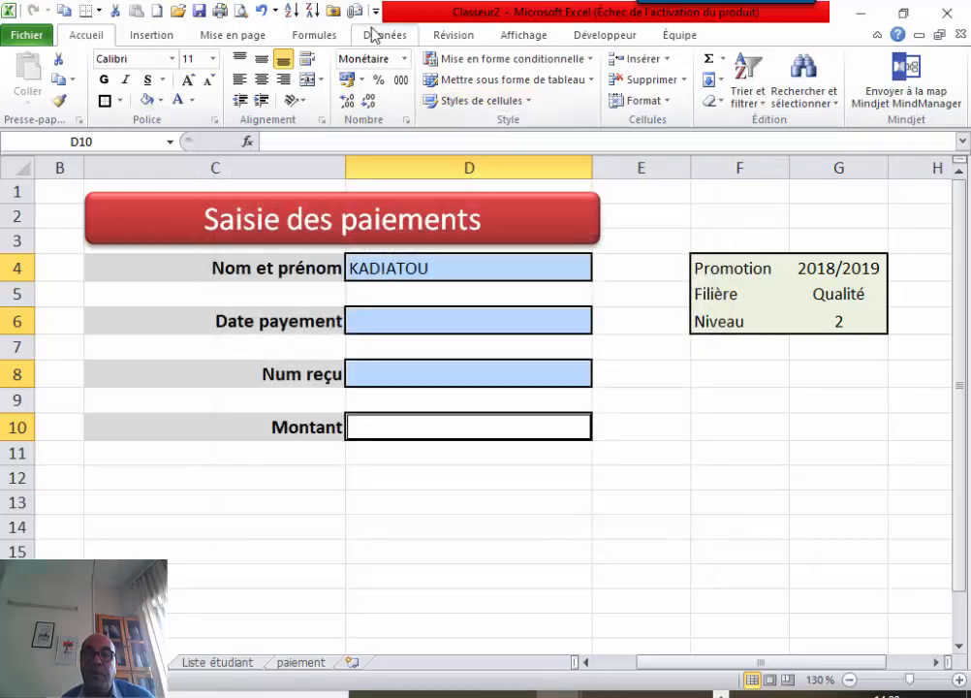
Protect the sheet with a password, disallowing selection of locked cells.
click(448, 37)
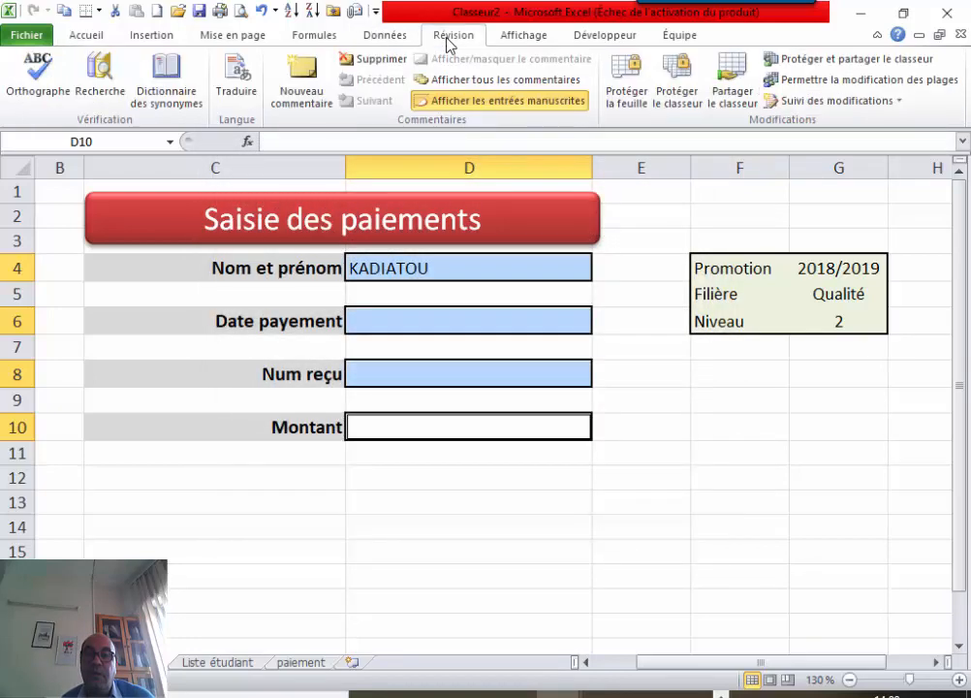
click(626, 84)
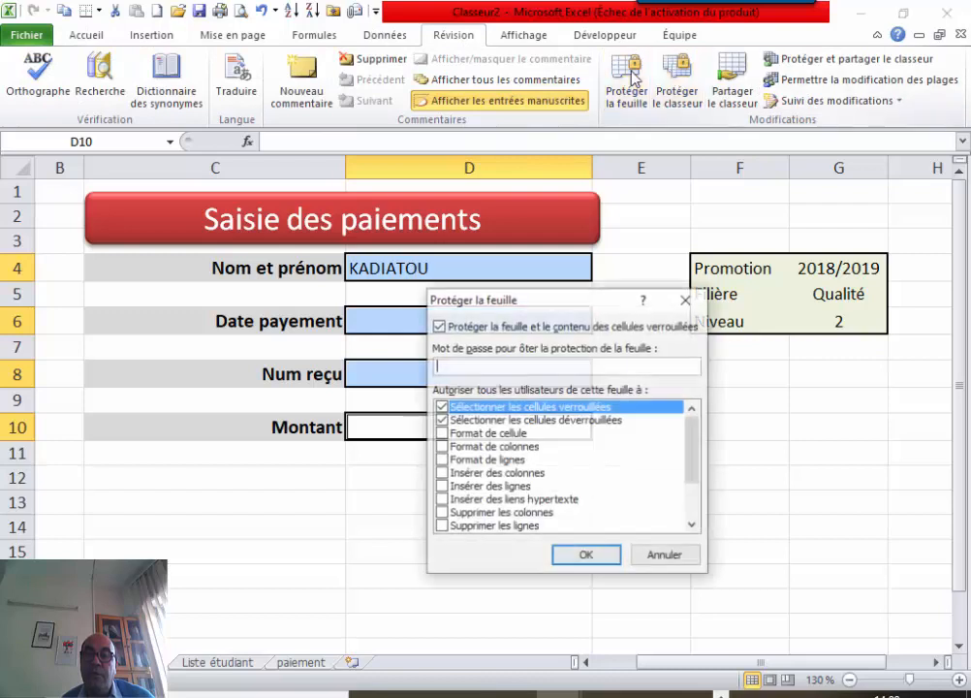
click(441, 407)
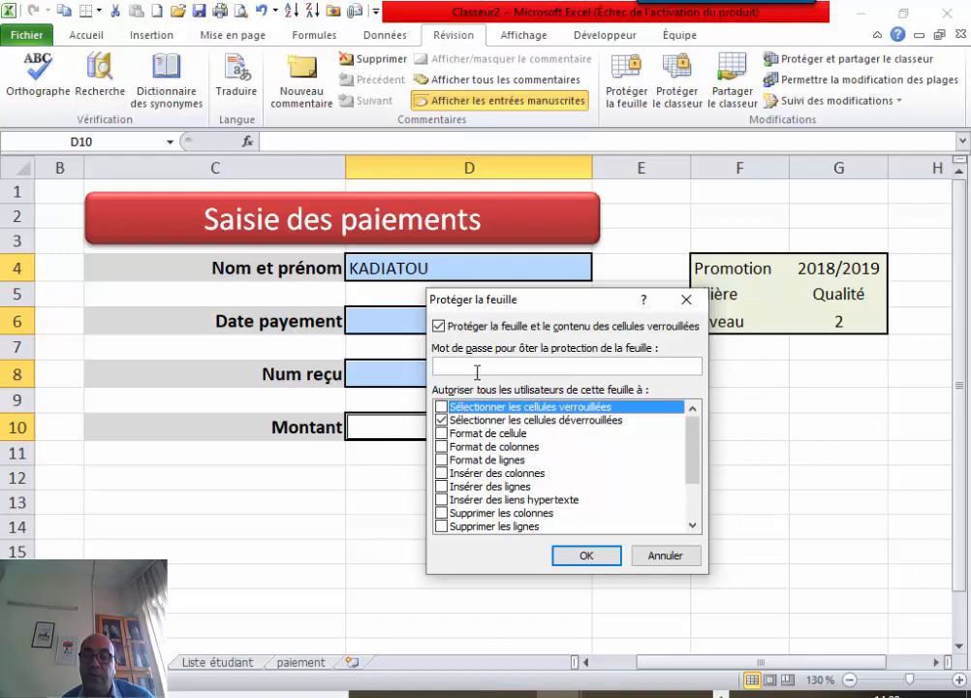
click(481, 366)
text(•••)
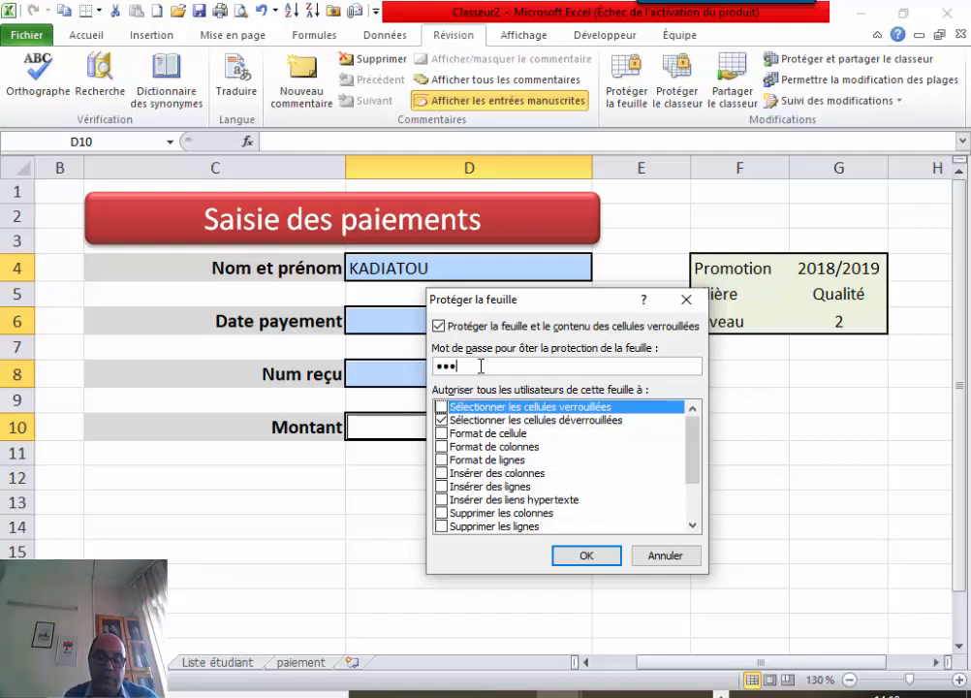
text(••)
key(Return)
text(••)
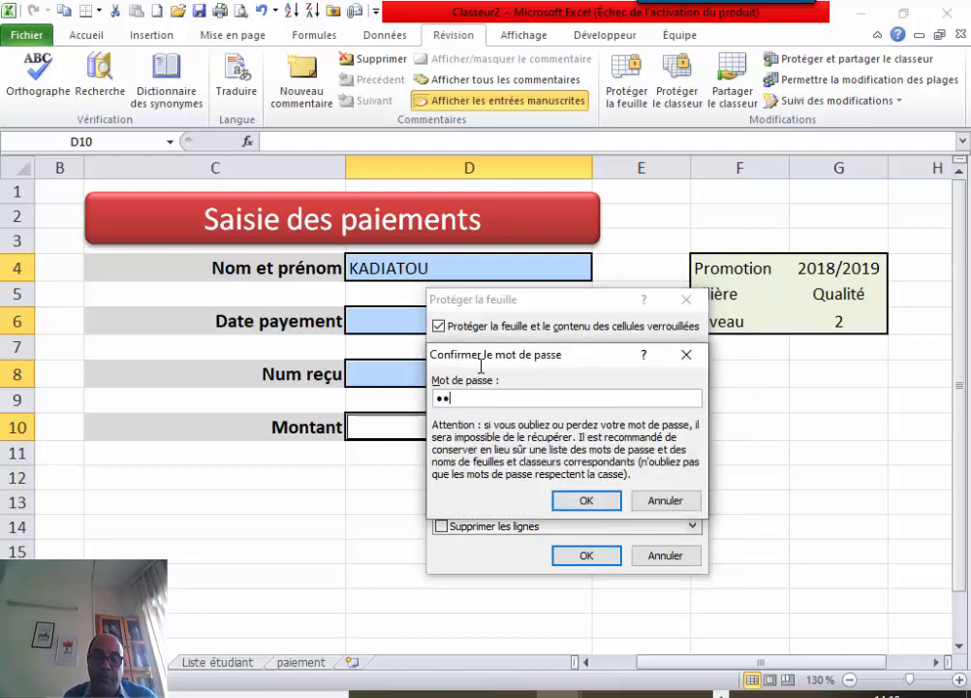
text(•••)
key(Return)
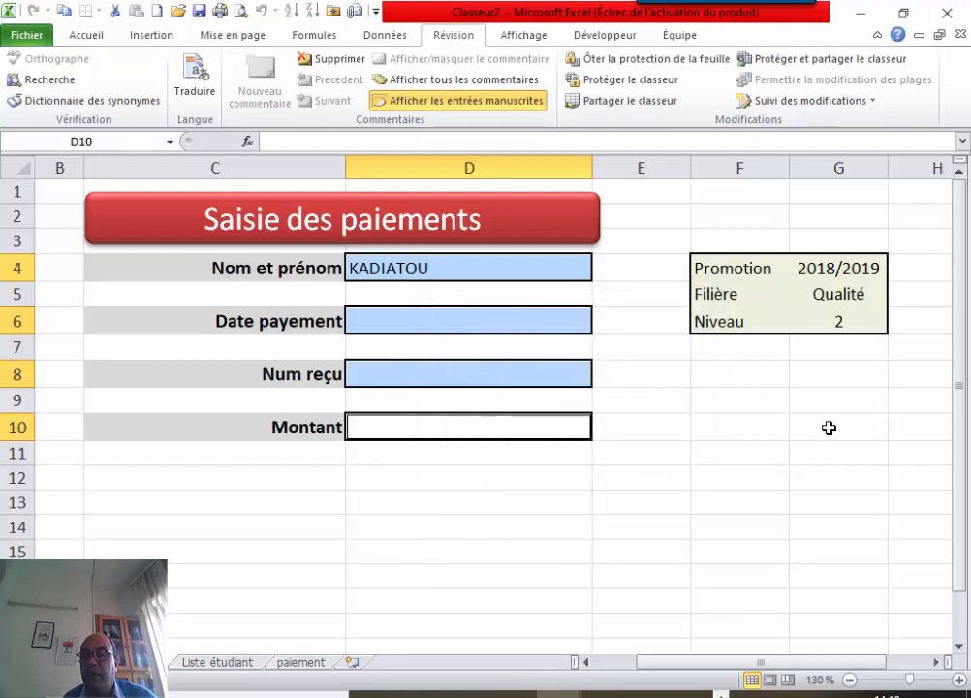
Test the protected form by opening the D4 name list and moving through Date payement, Num reçu, Montant.
click(533, 267)
click(600, 279)
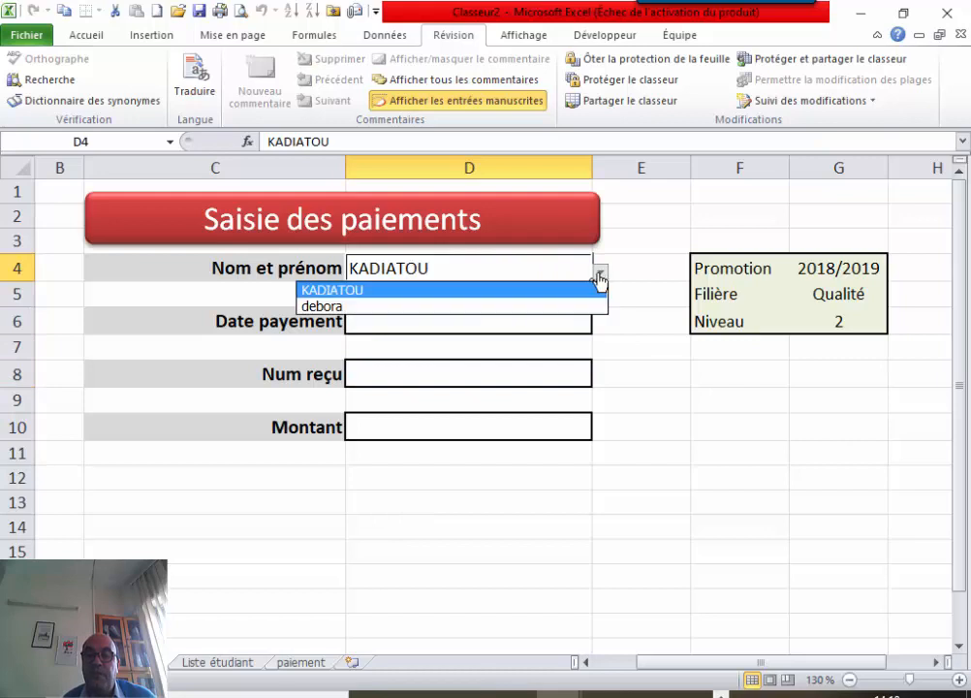
click(495, 289)
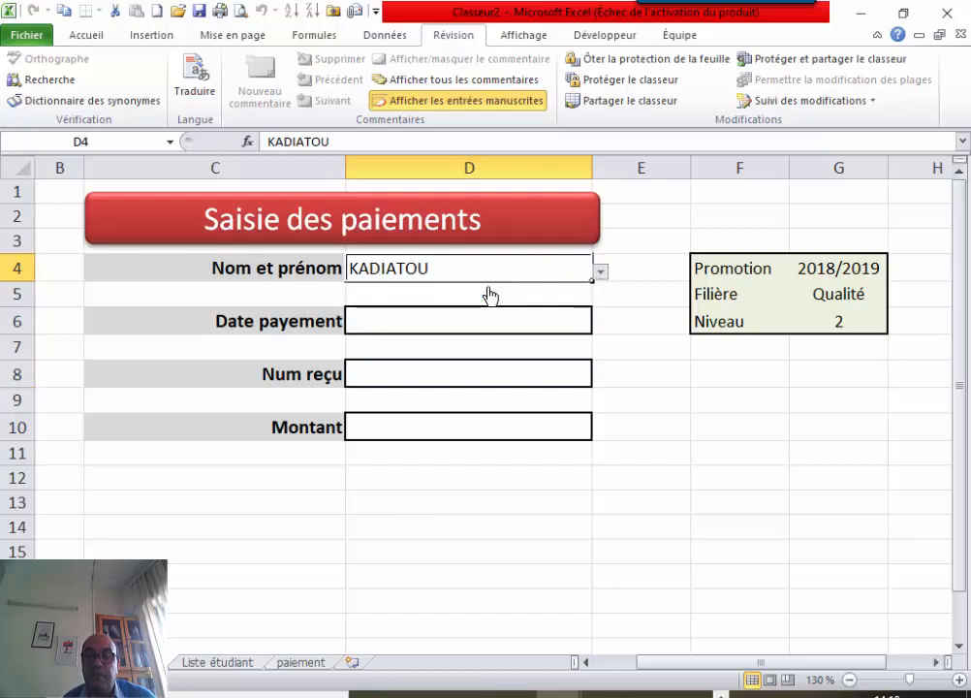
click(432, 327)
click(404, 369)
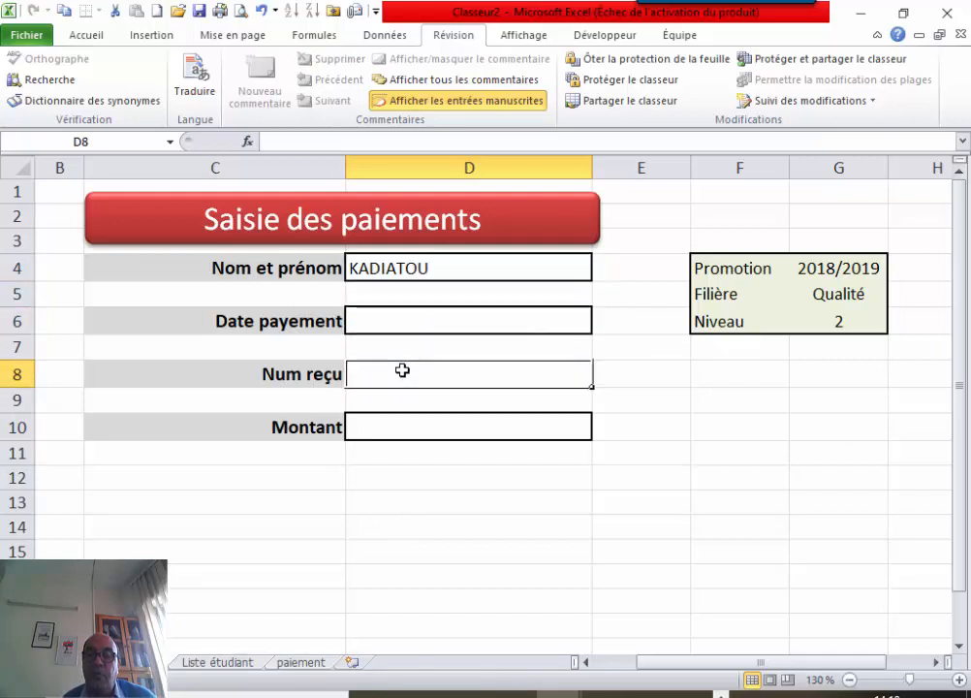
click(384, 426)
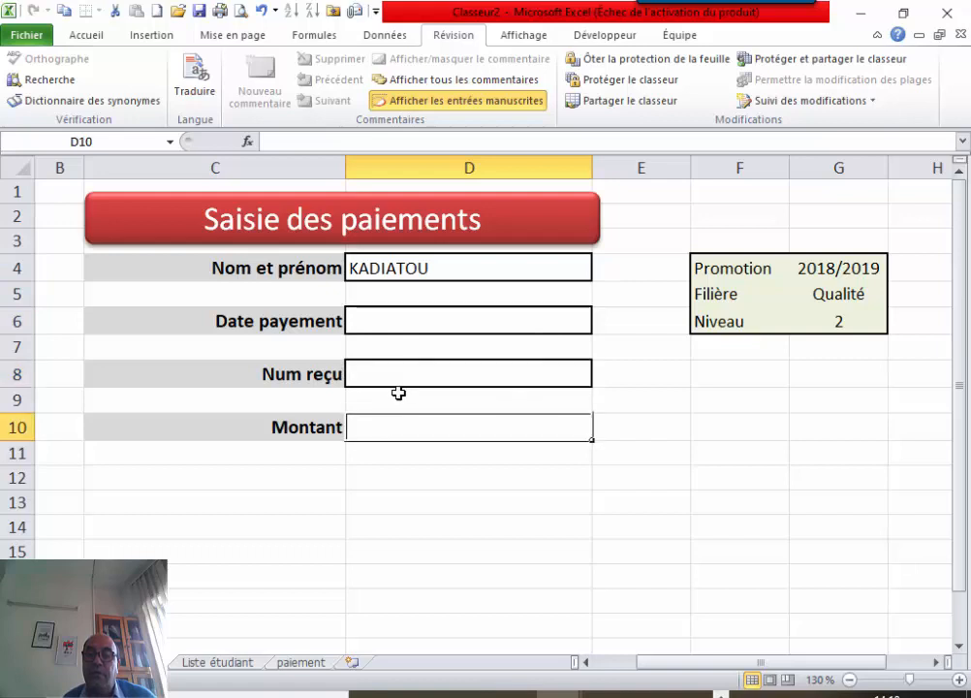
Pick the second student name in D4, step through Date payement and Num reçu, then go to the paiement sheet.
click(524, 272)
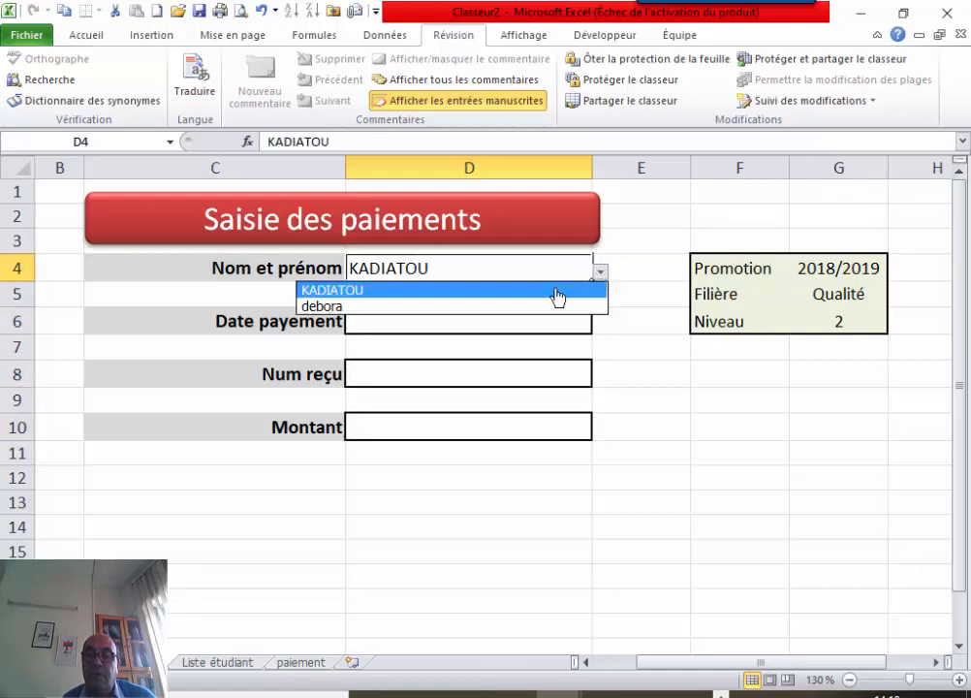
click(455, 306)
click(421, 322)
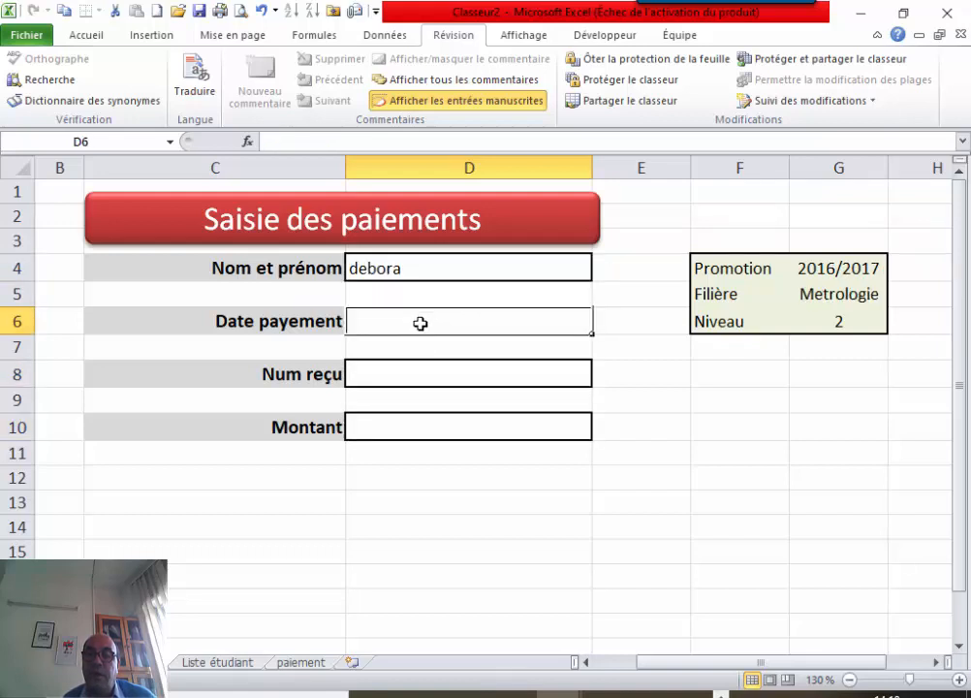
click(401, 366)
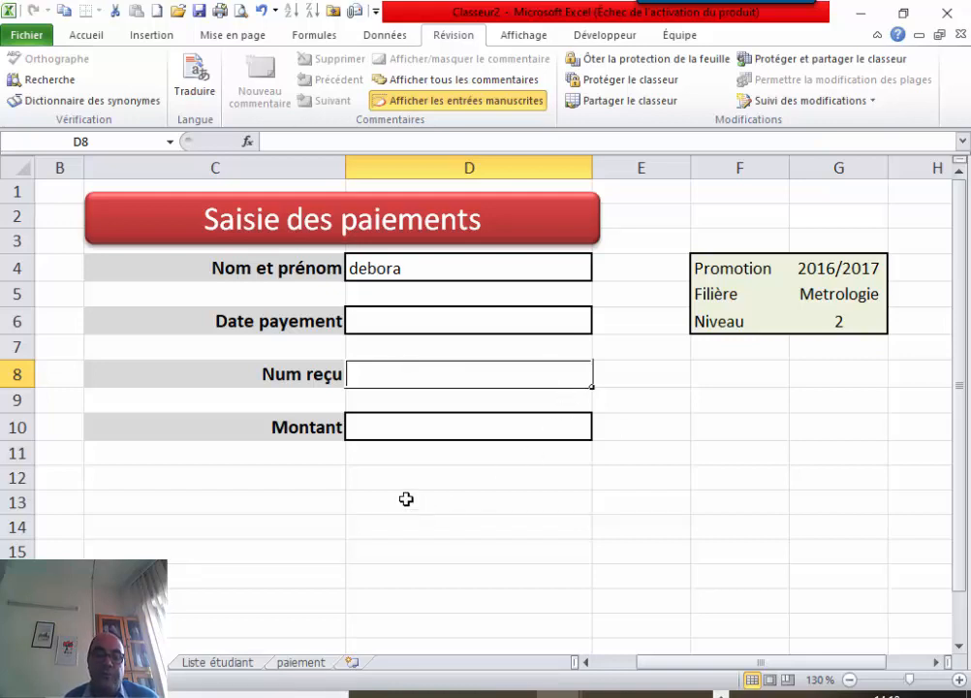
click(301, 663)
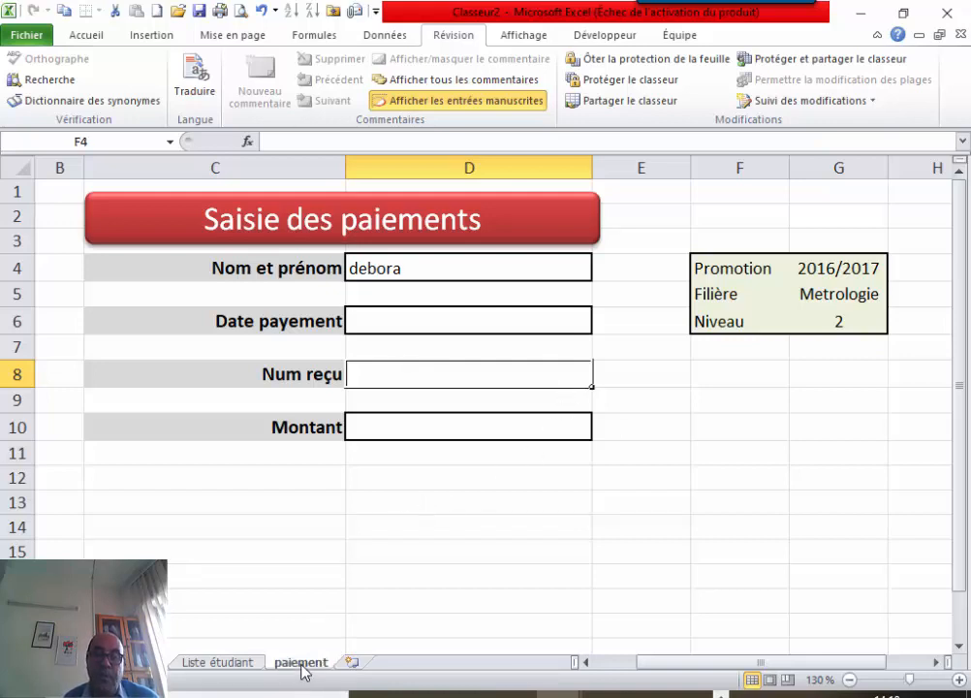
click(232, 663)
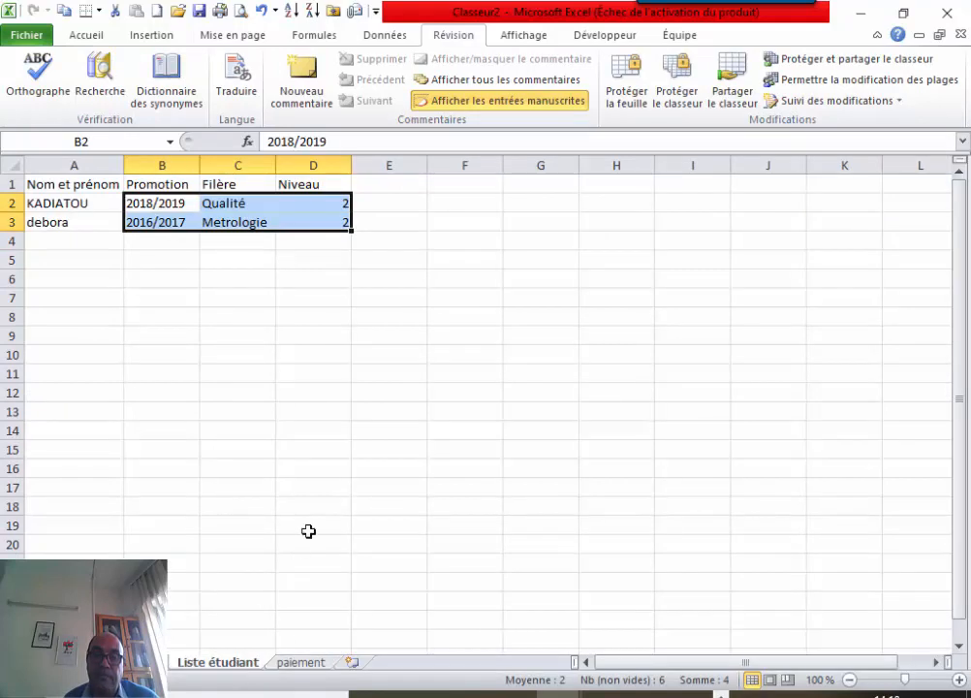
click(301, 663)
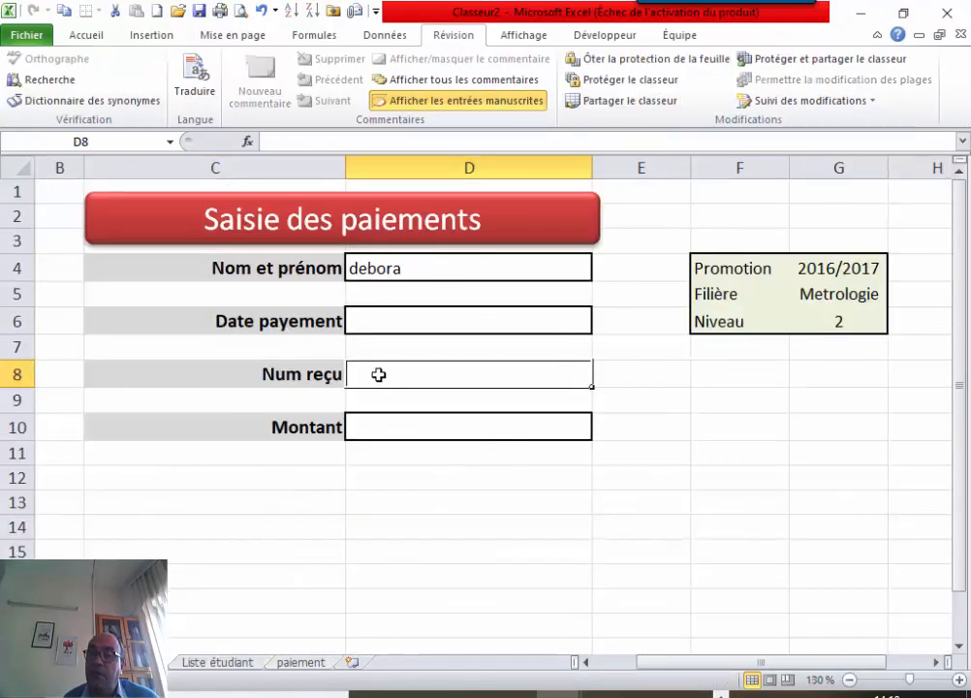
click(305, 667)
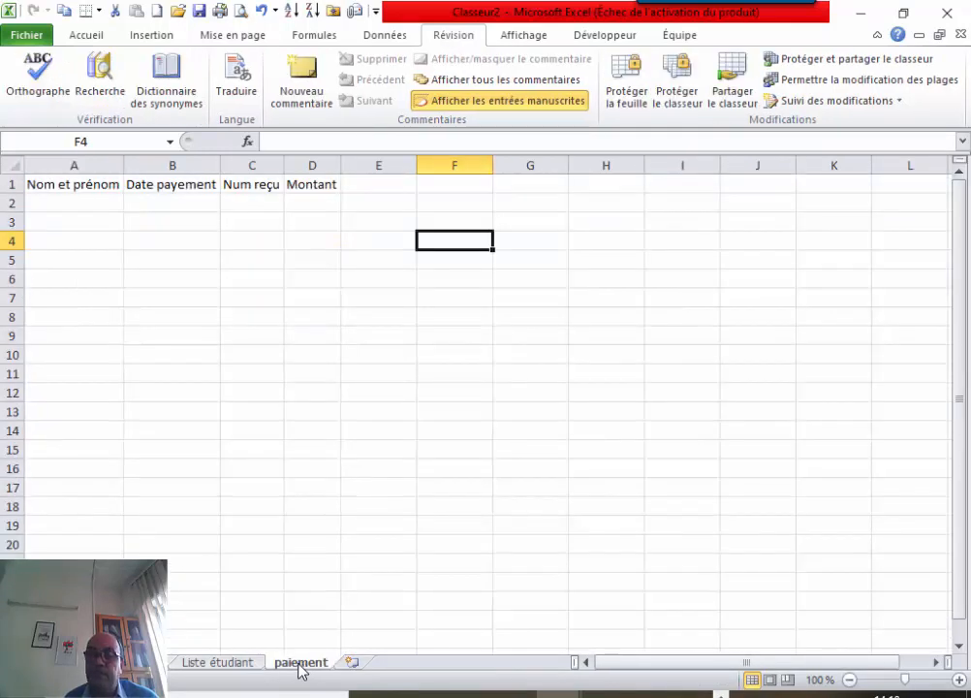
click(217, 663)
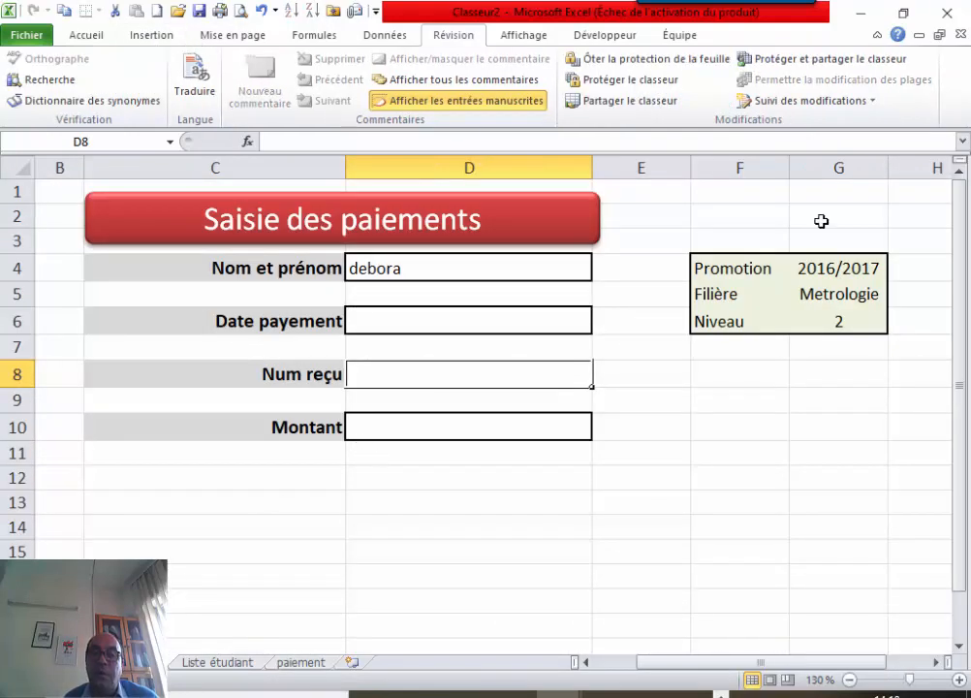
Unprotect the payment form sheet by entering its password.
click(151, 34)
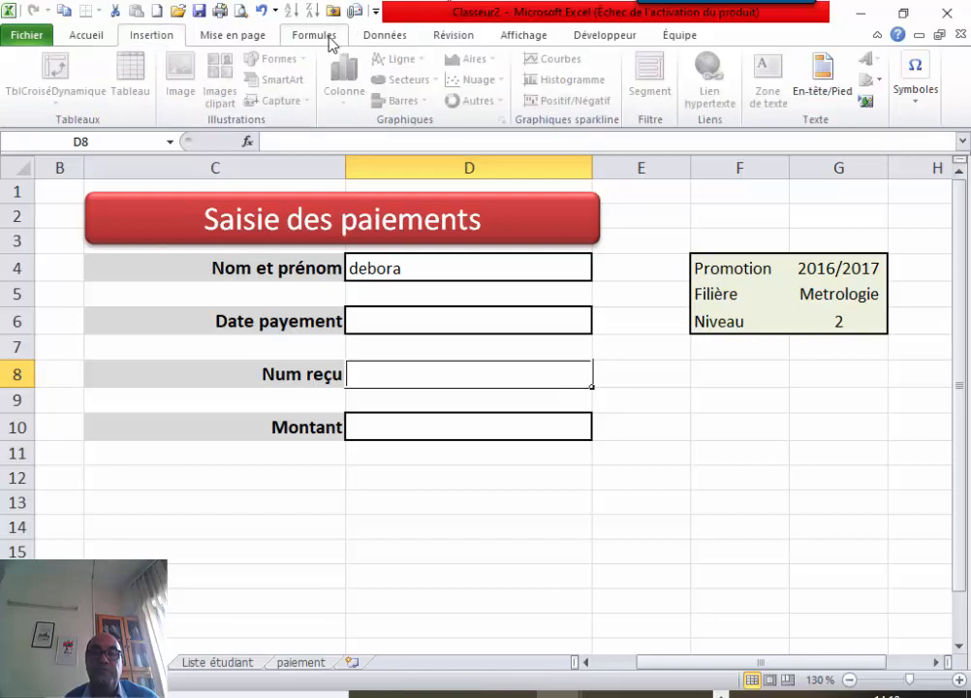
click(331, 40)
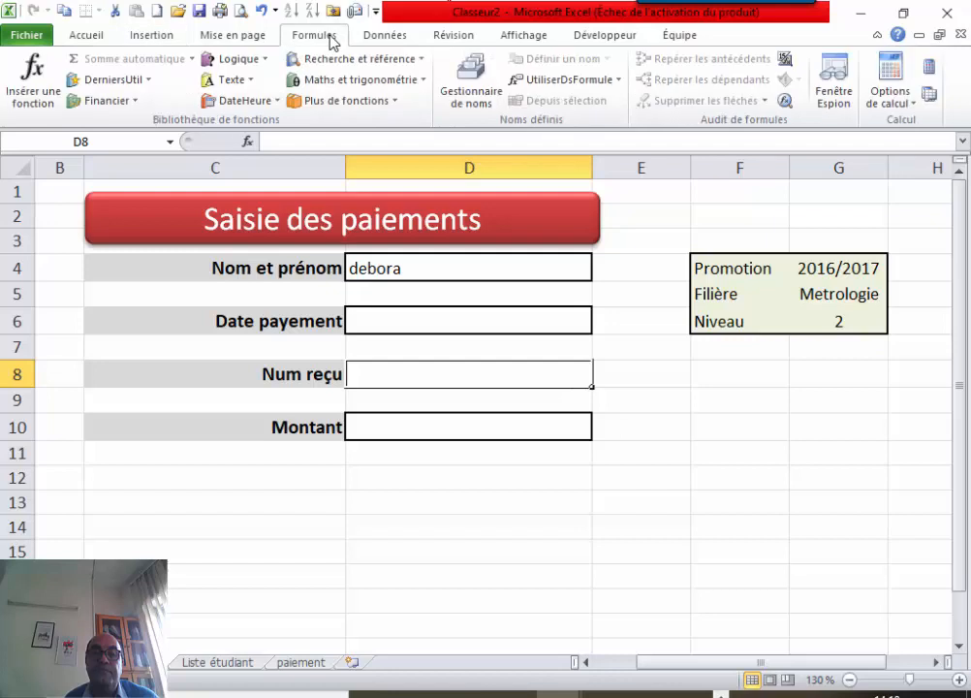
click(447, 40)
click(613, 61)
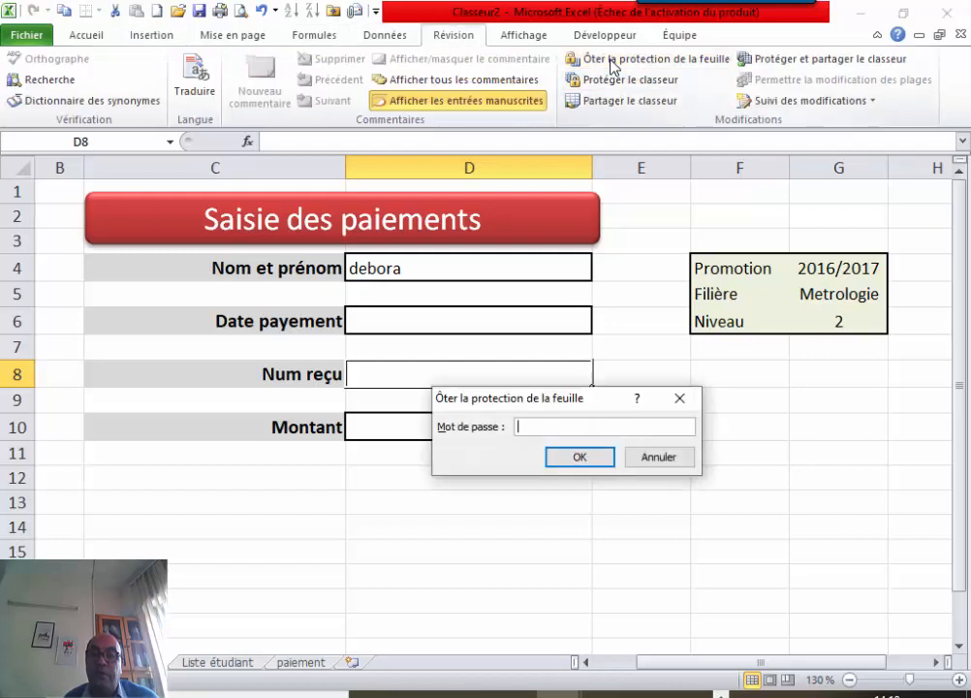
text(1234)
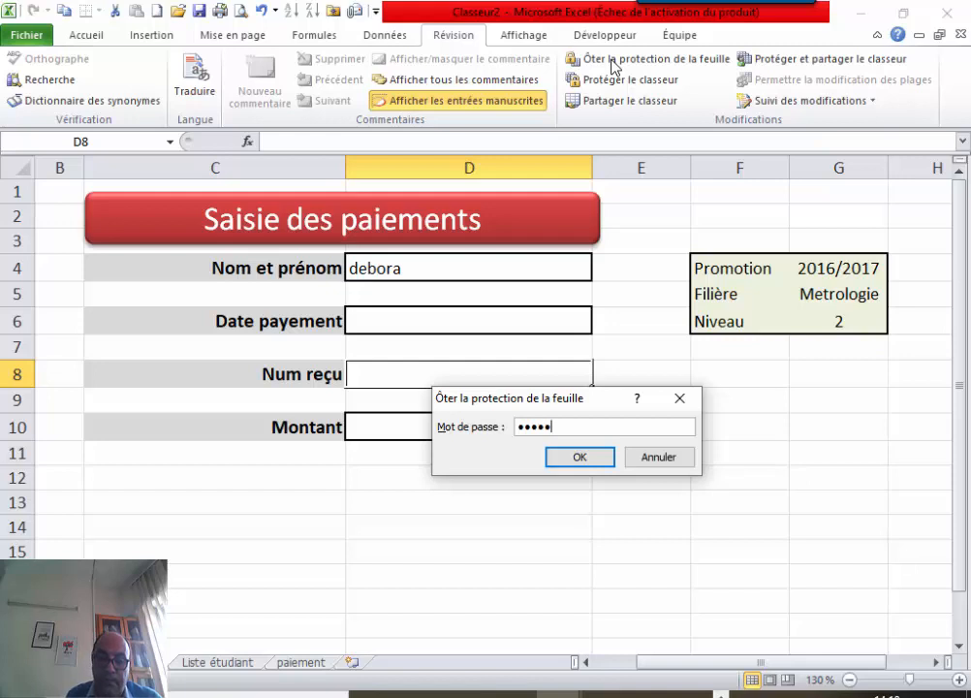
key(Return)
Select cell C13 below the form.
click(538, 213)
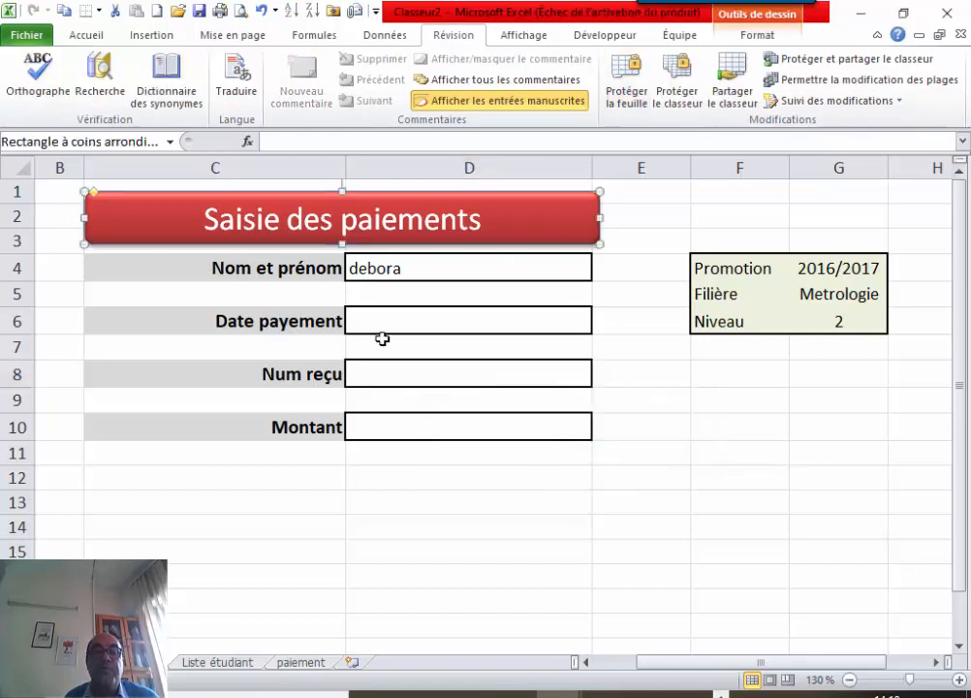
click(306, 508)
click(150, 38)
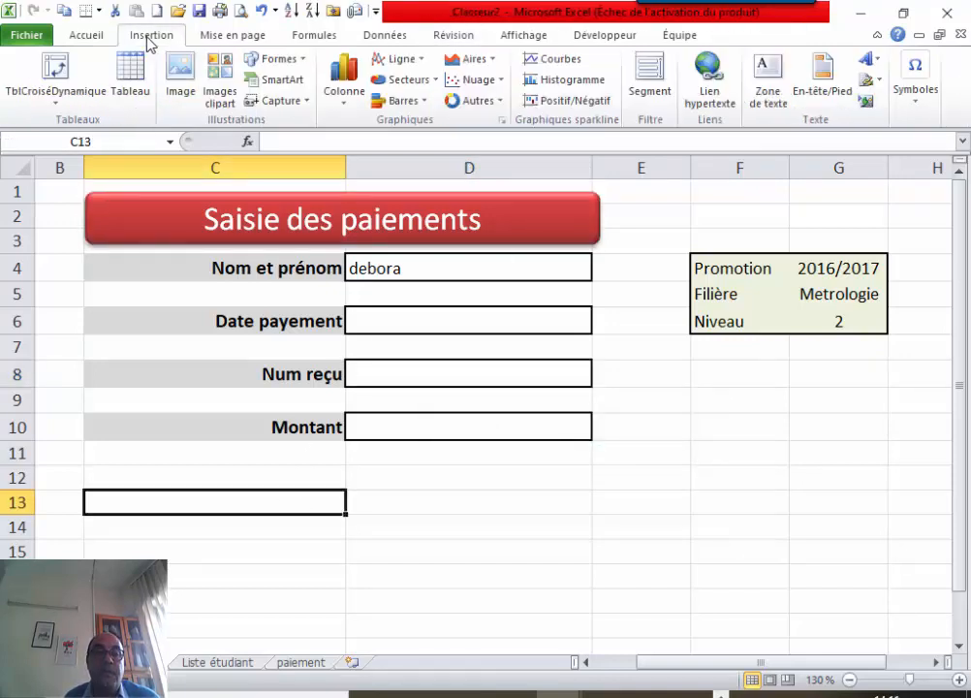
Draw a rectangle across rows 11–14 styled with white fill and an orange outline.
click(277, 62)
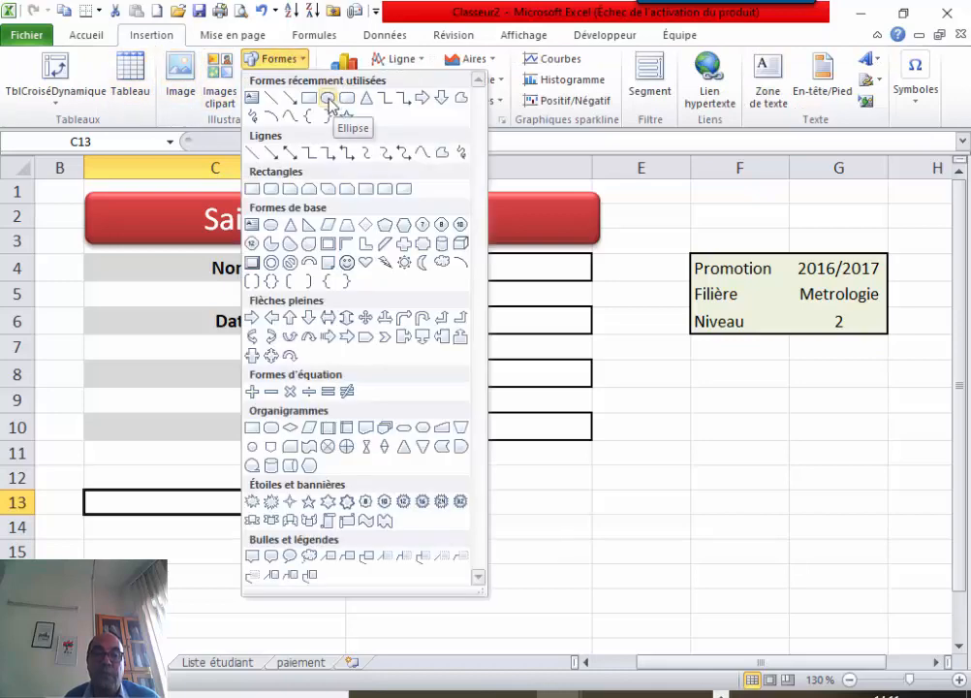
click(329, 99)
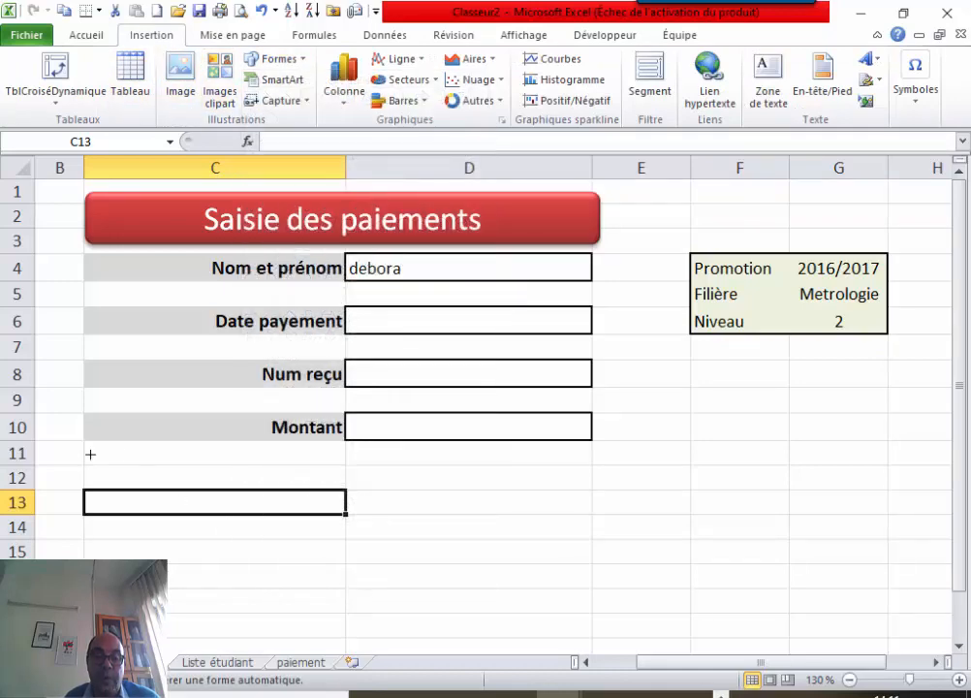
drag(91, 453, 593, 526)
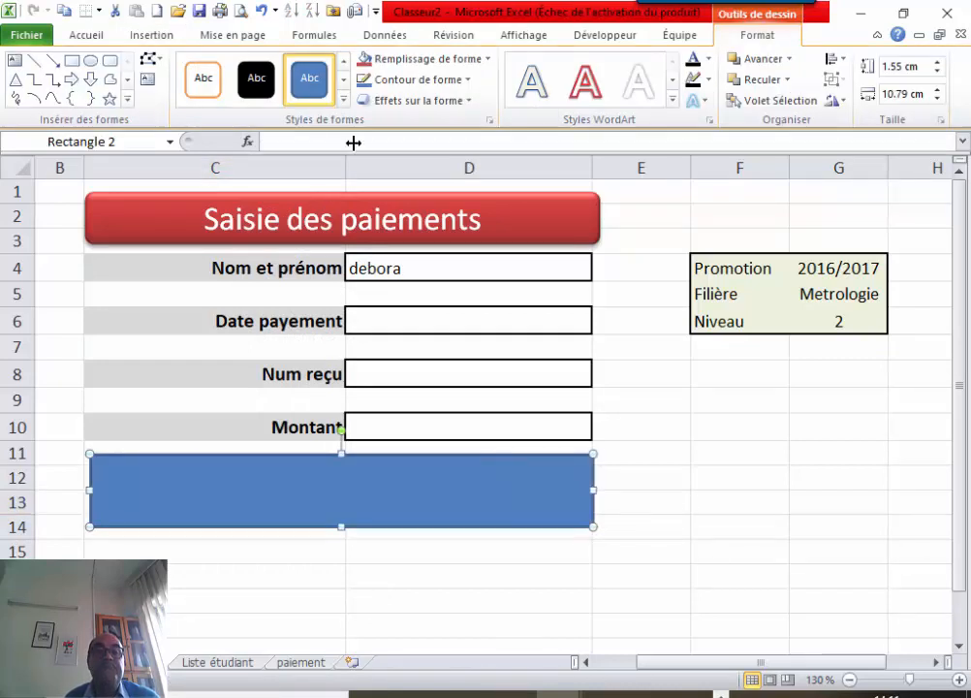
click(204, 77)
click(716, 528)
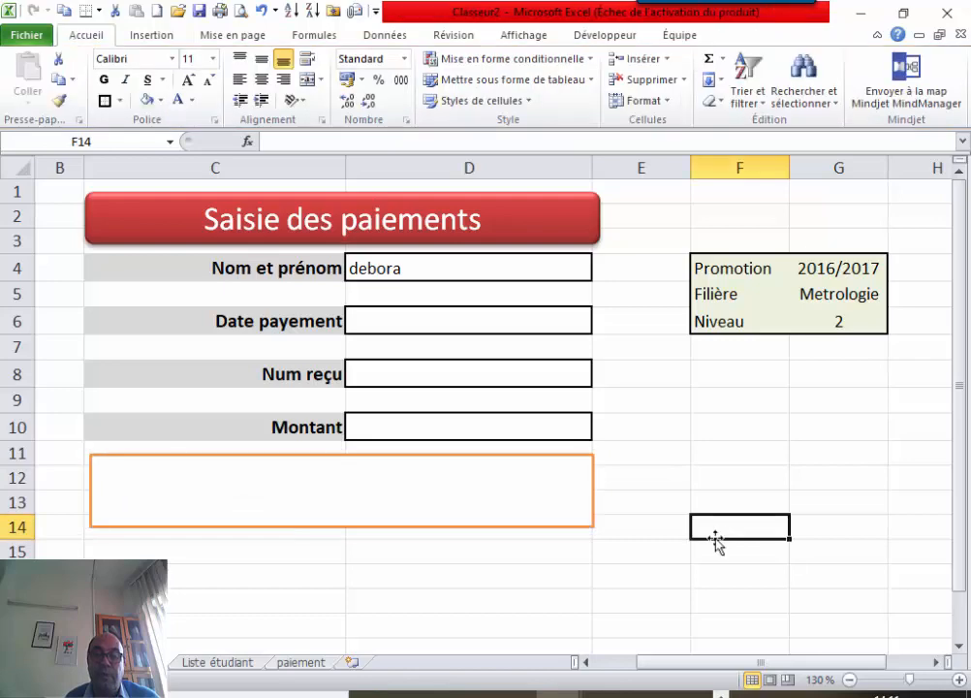
click(411, 500)
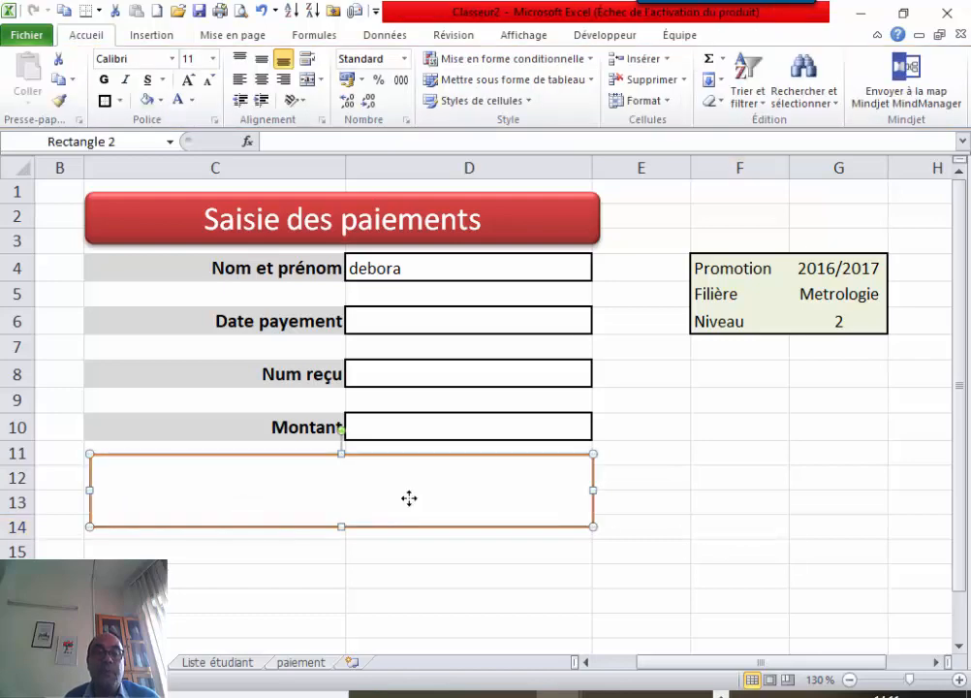
click(779, 447)
click(146, 36)
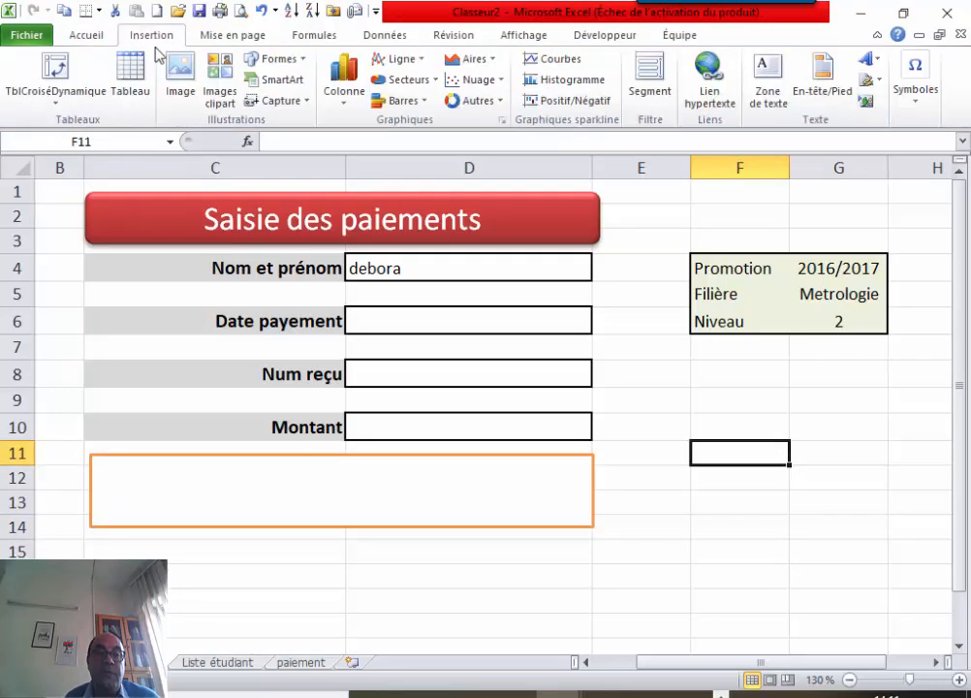
Draw a small green rounded rectangle inside the orange frame.
click(275, 59)
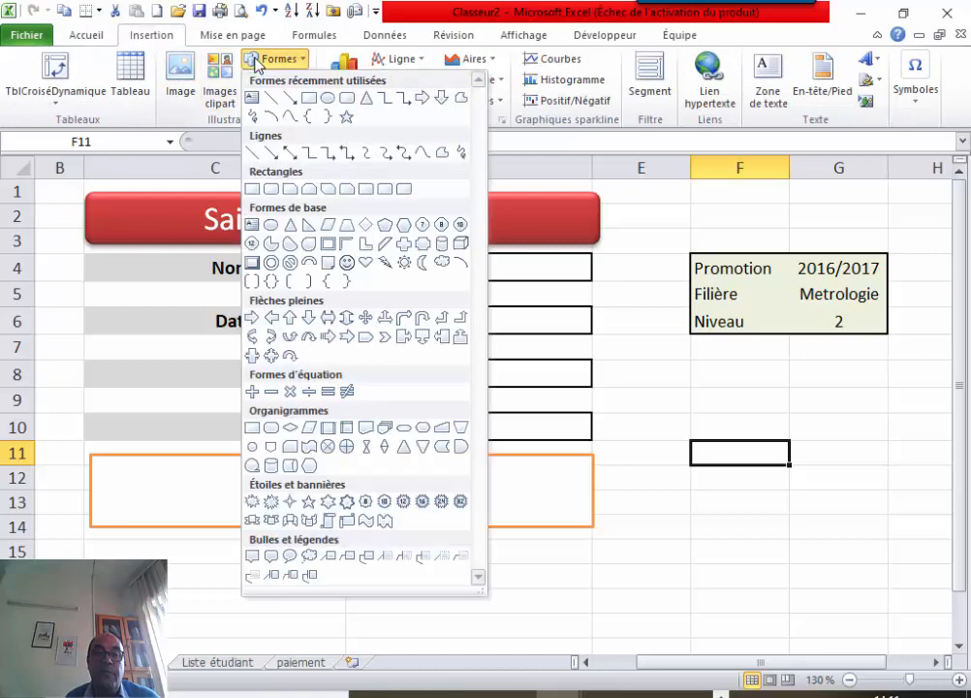
click(309, 97)
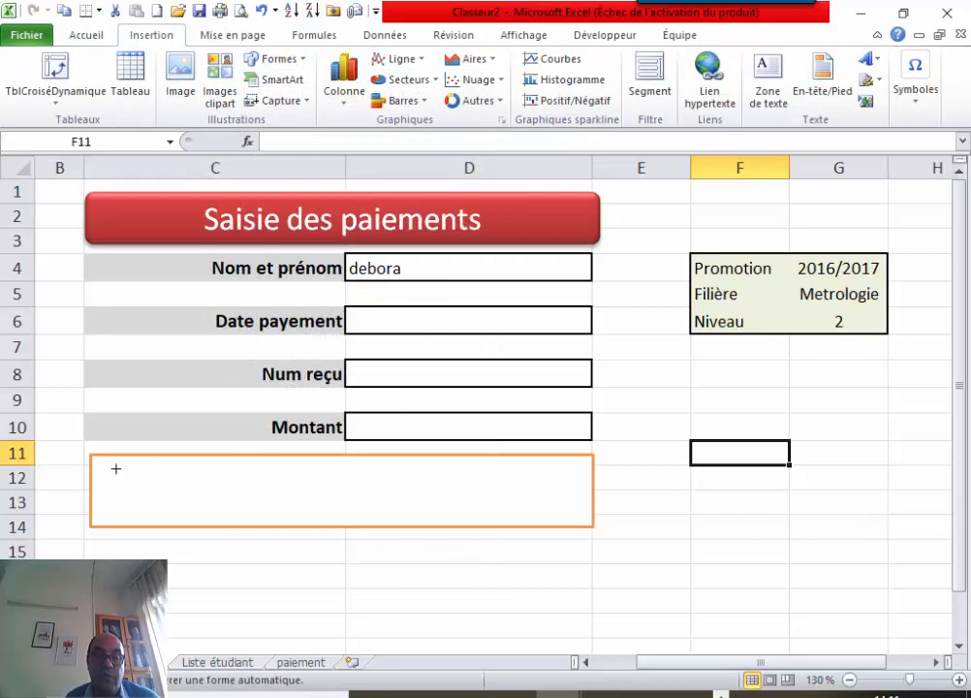
drag(116, 469, 238, 517)
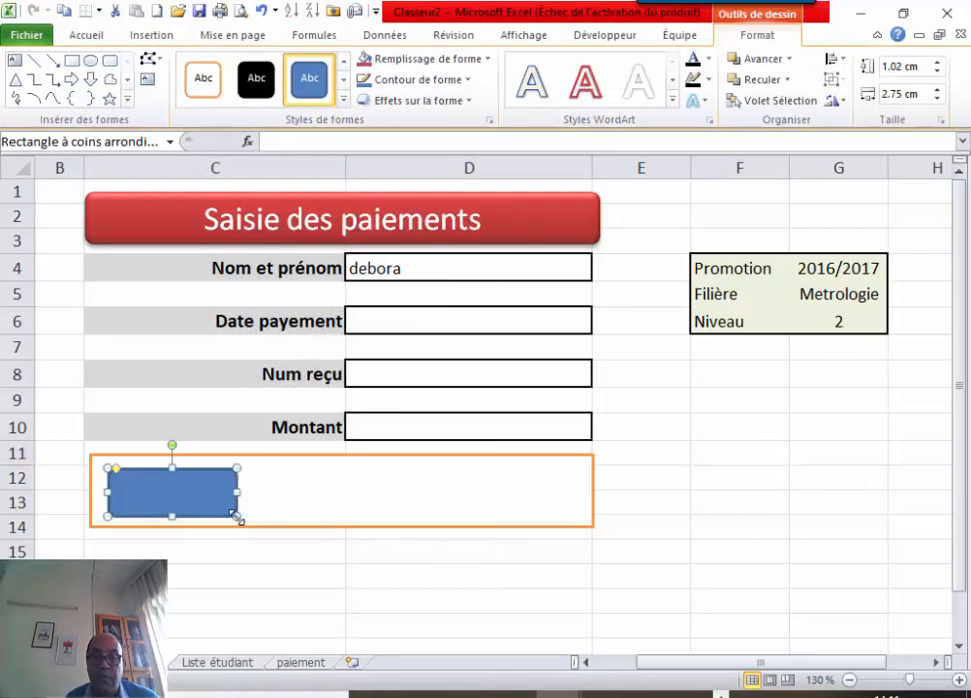
click(344, 99)
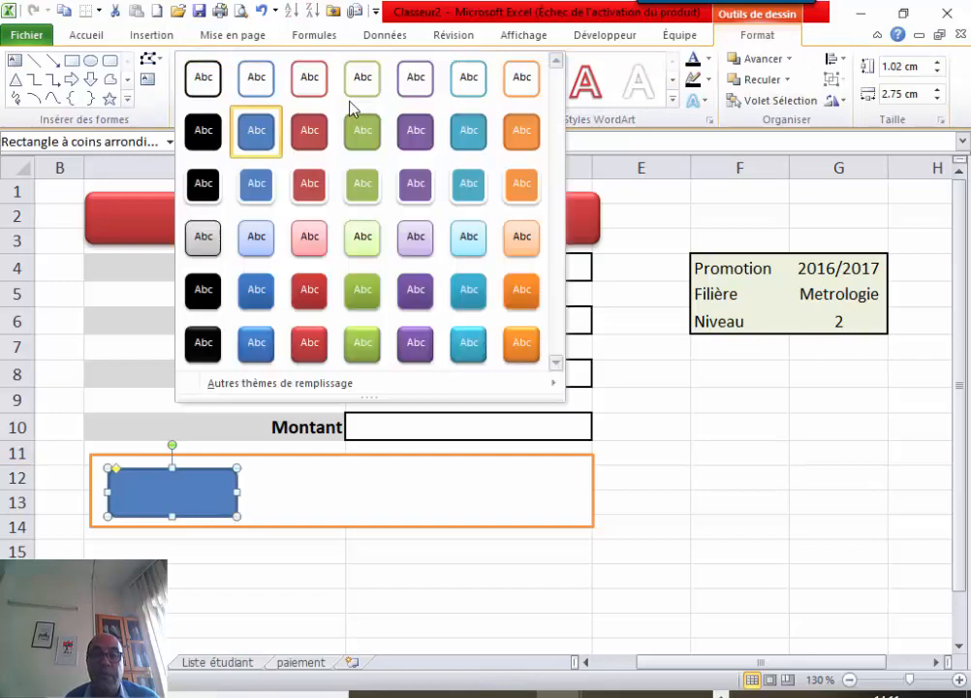
click(359, 346)
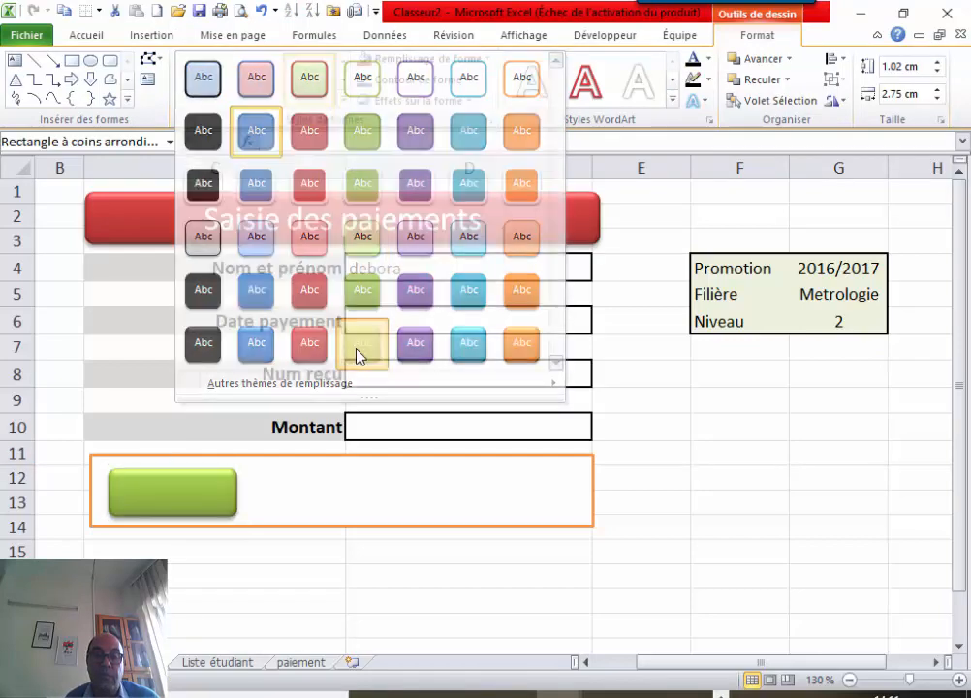
Label the green button 'Enregistrer'.
right_click(182, 491)
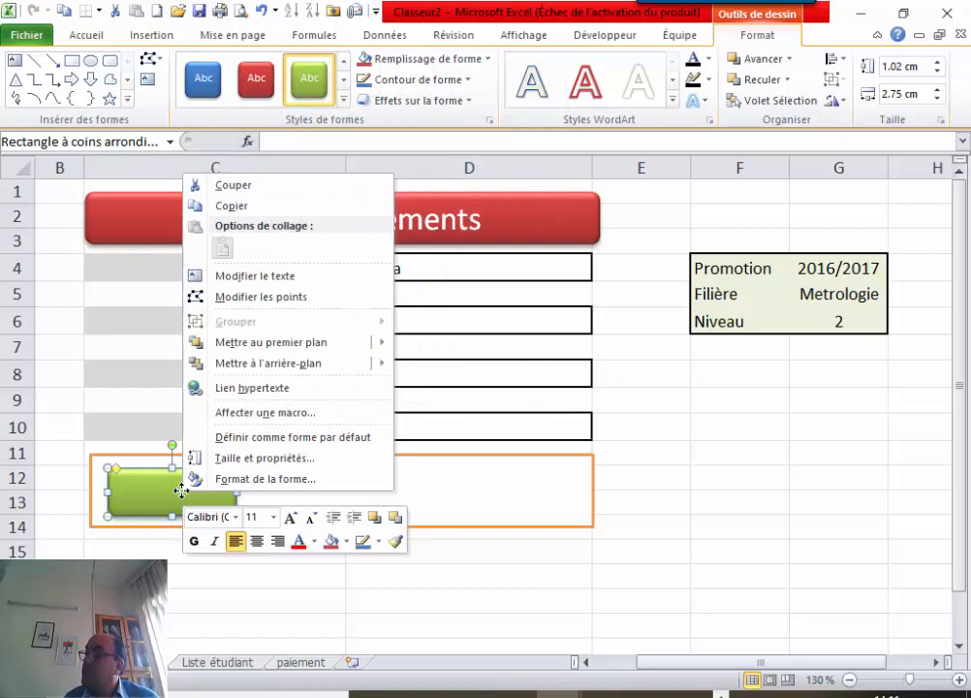
click(261, 281)
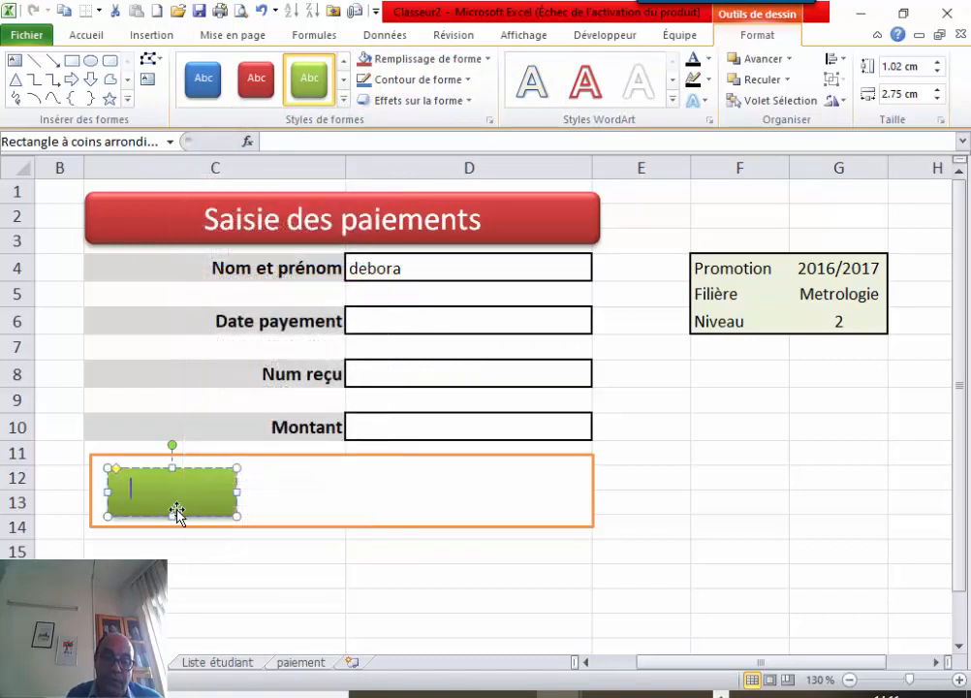
text(Enre)
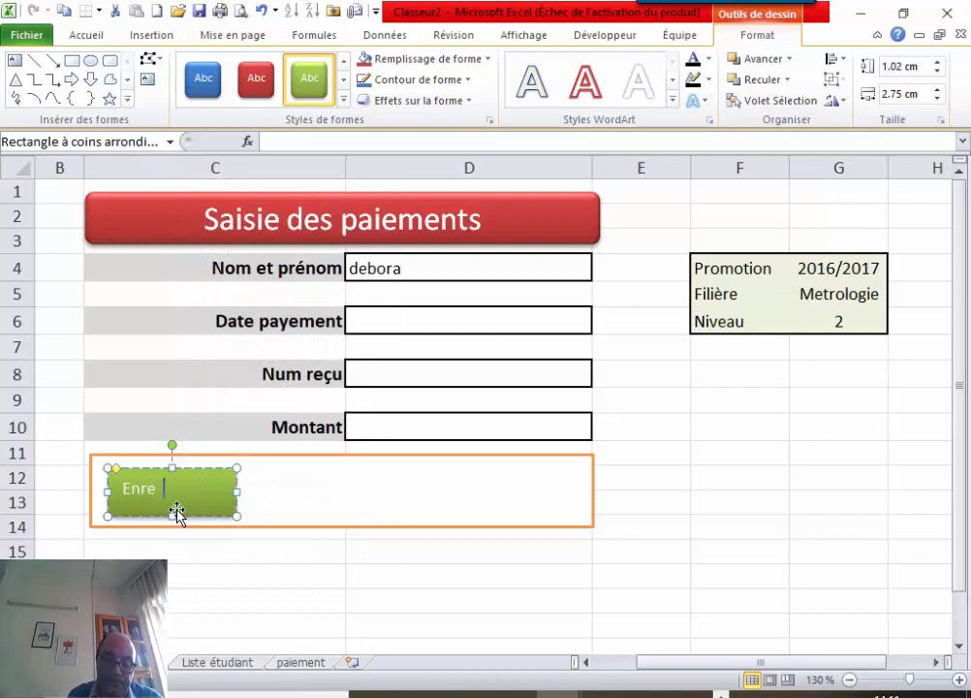
text(gistrer)
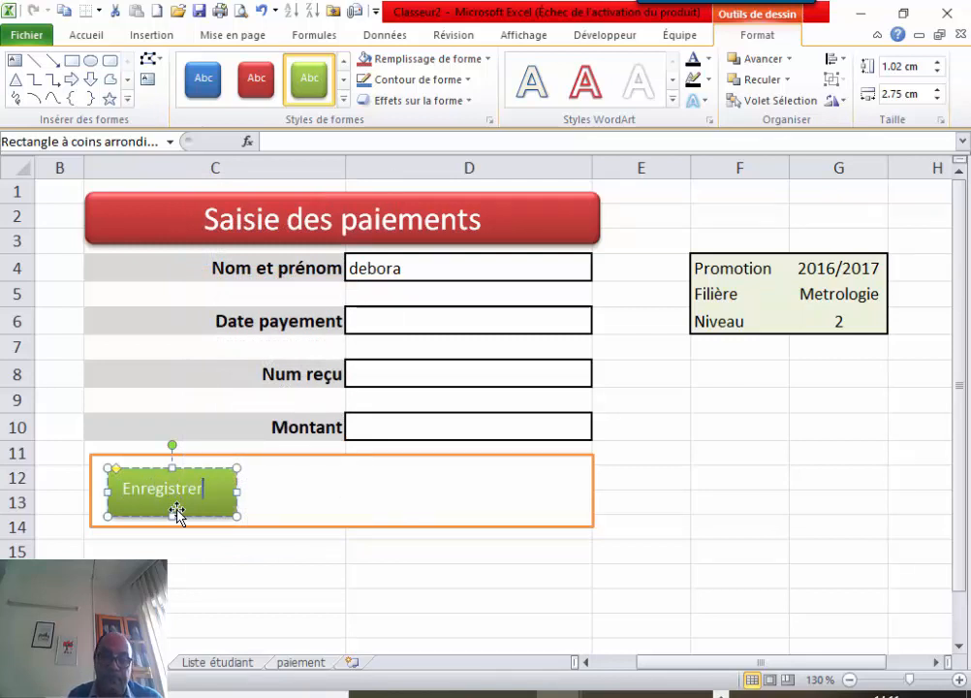
click(309, 490)
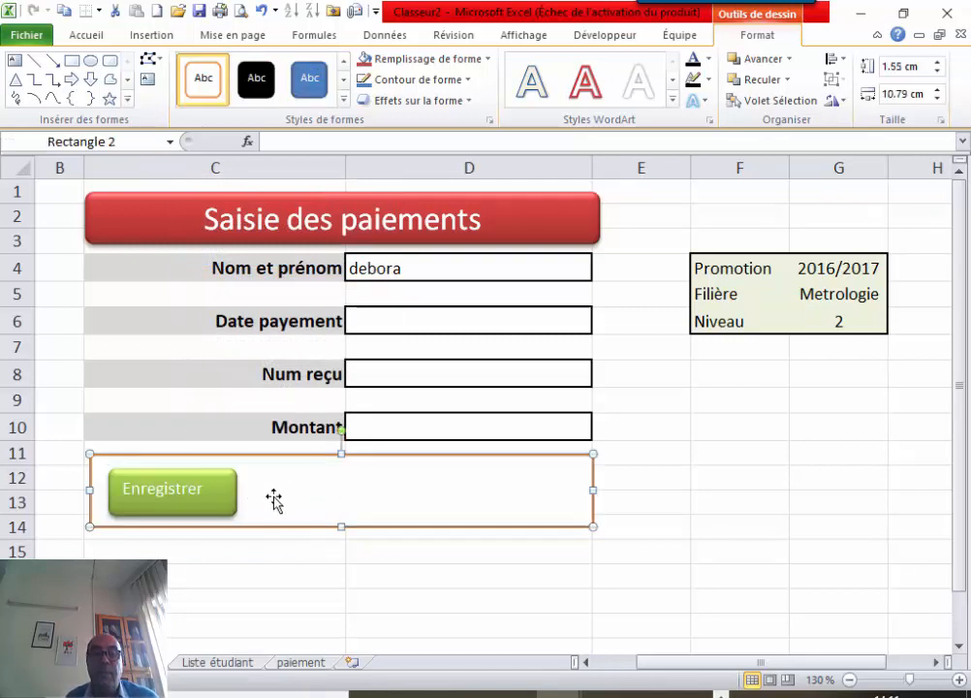
click(221, 496)
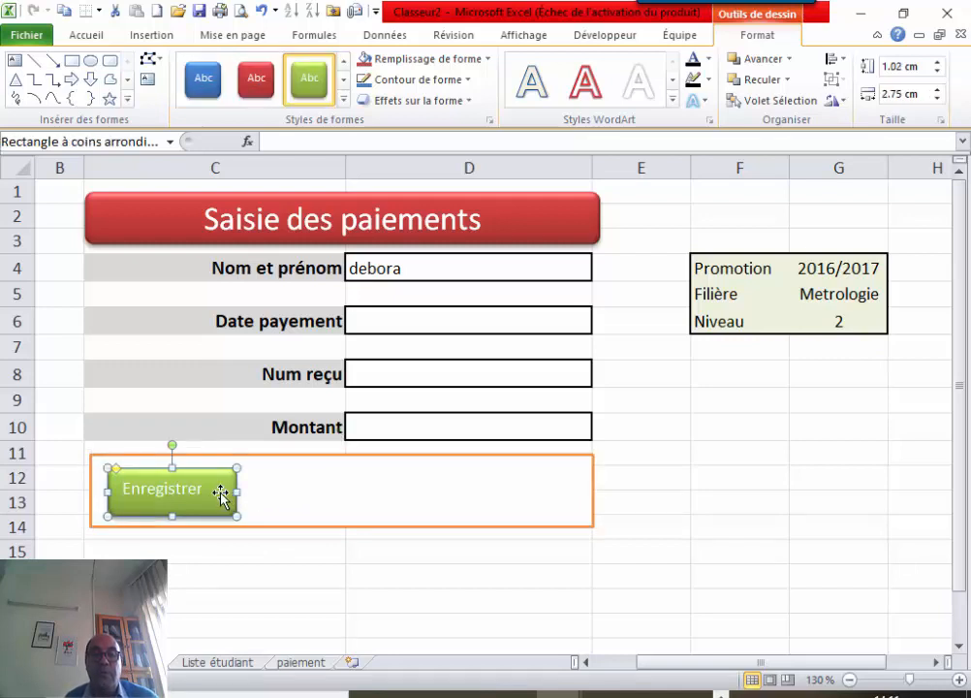
click(88, 35)
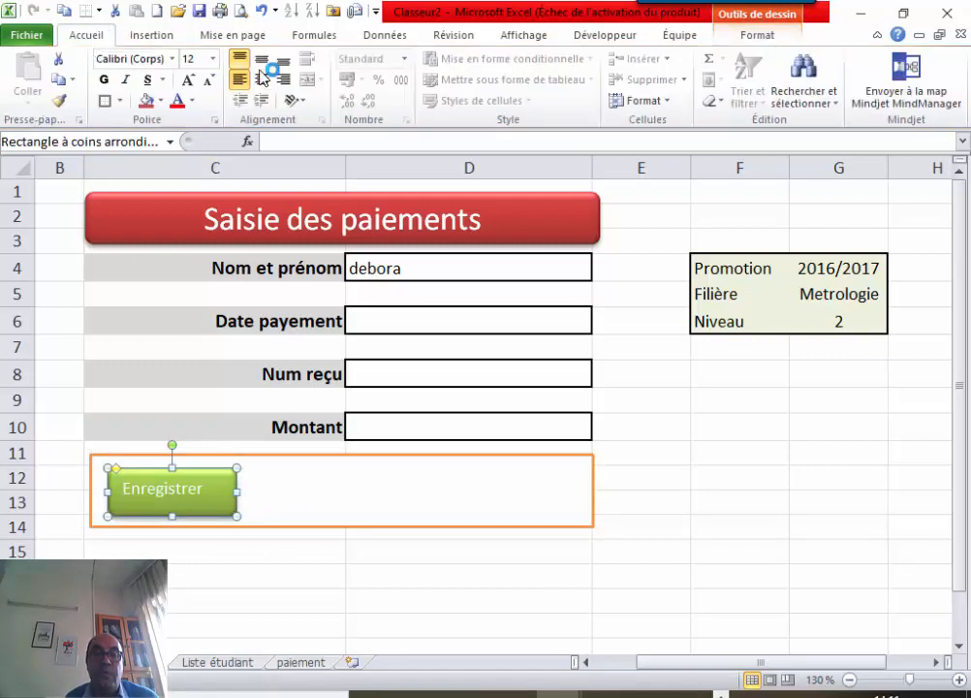
Centre the Enregistrer label both ways and make it bold at size 12.
click(264, 61)
click(266, 80)
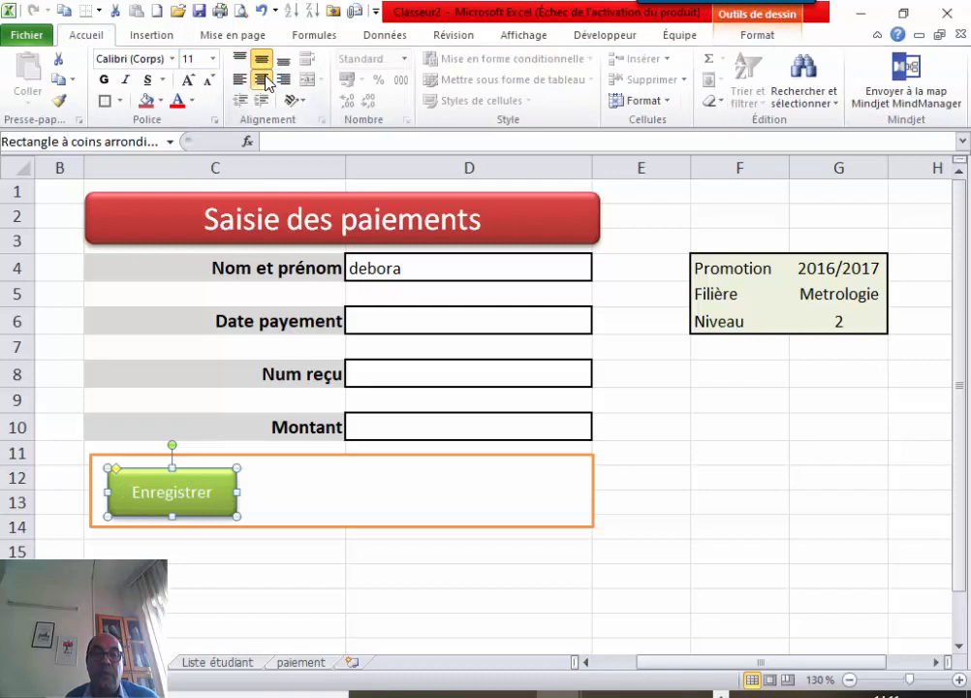
click(105, 79)
click(187, 80)
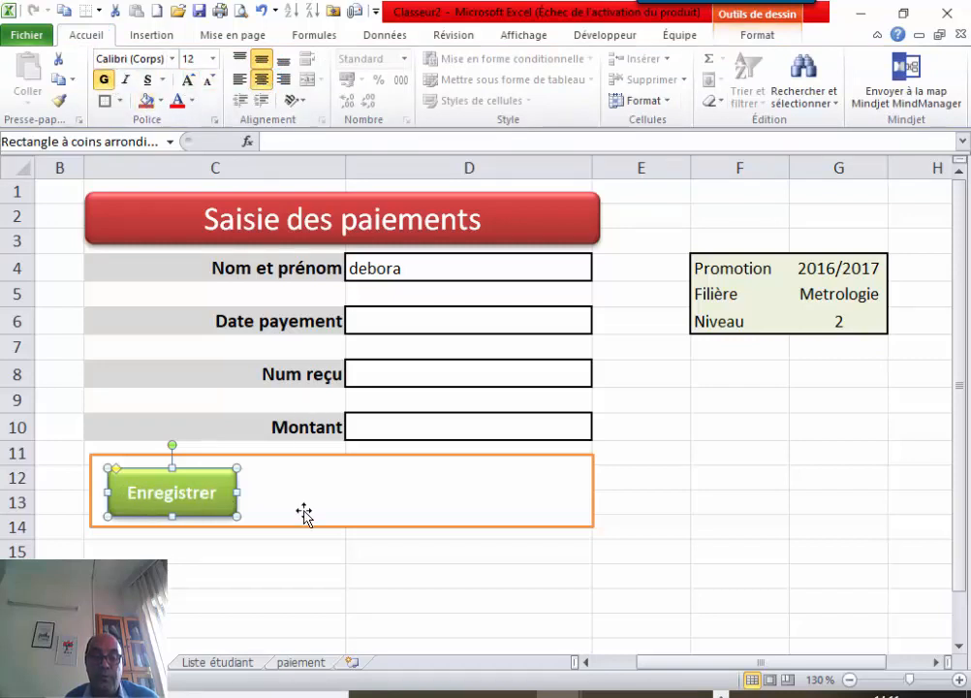
Copy the Enregistrer button and paste the copy to its right.
click(303, 514)
click(190, 487)
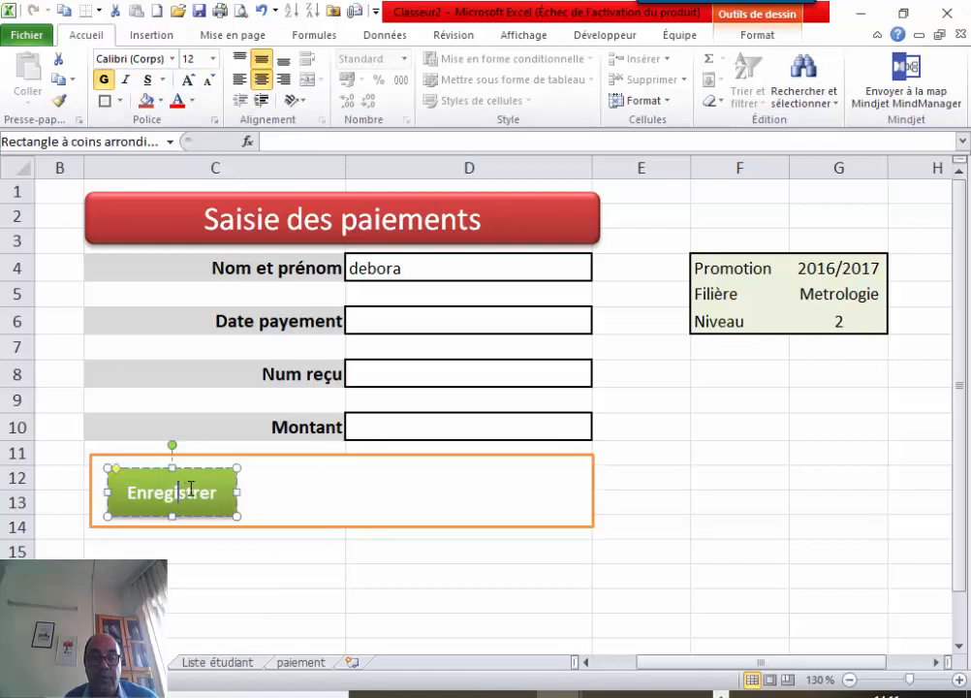
click(192, 469)
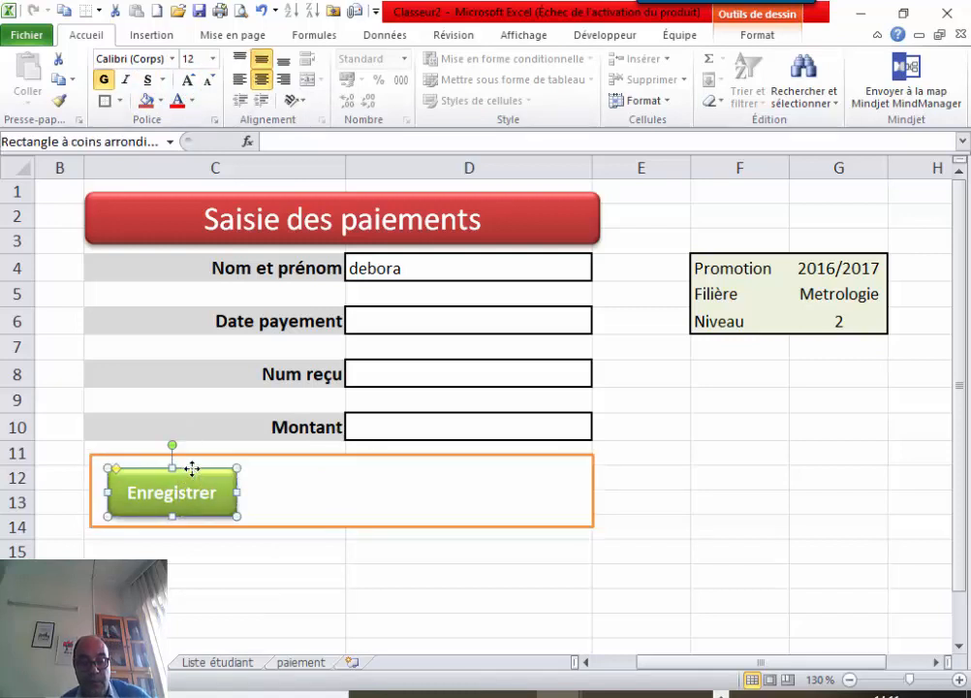
key(ctrl+c)
click(280, 486)
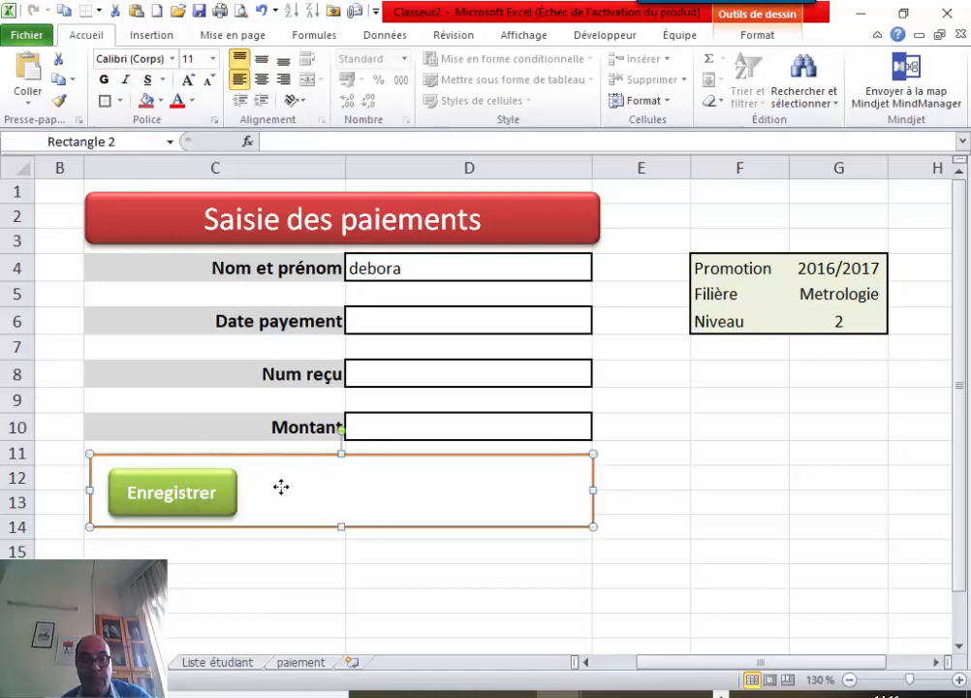
key(ctrl+v)
drag(210, 460, 369, 475)
Replace the copied button's label with 'Nouveau'.
click(351, 495)
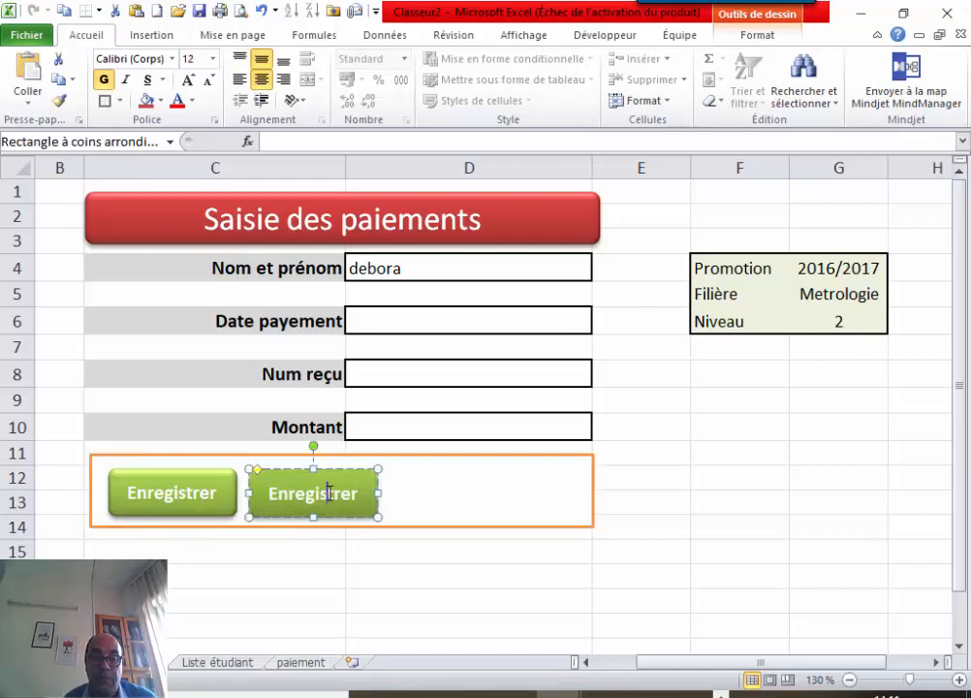
double_click(323, 494)
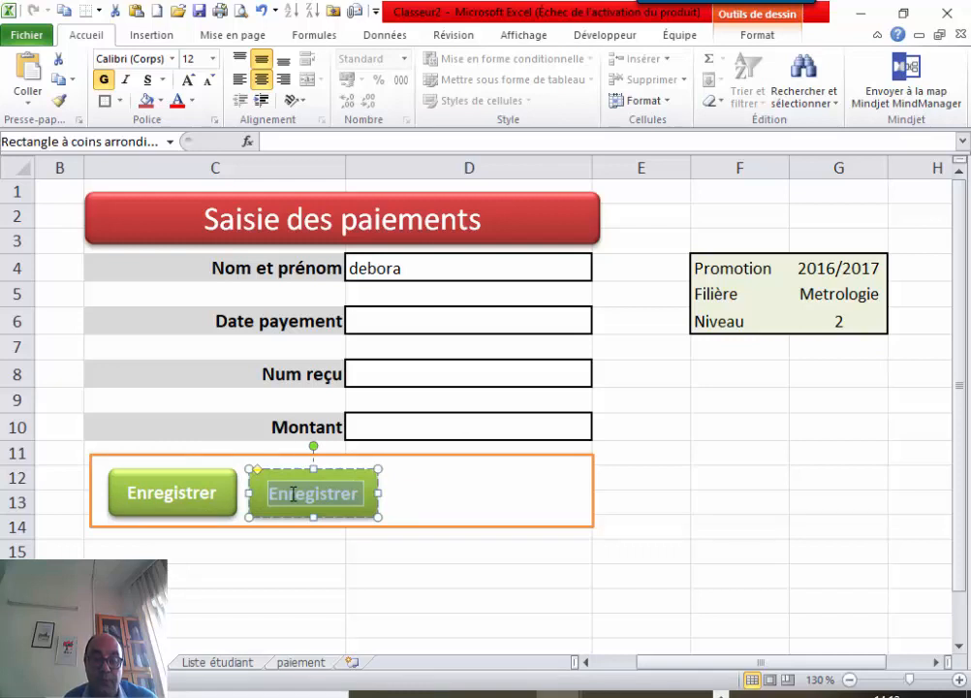
text(Nouveau)
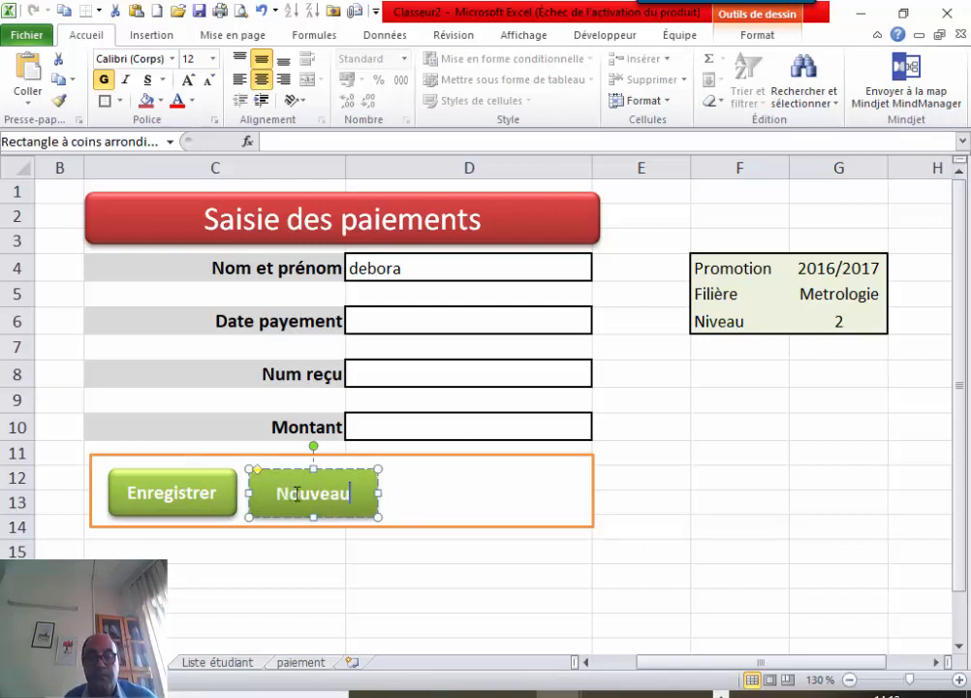
click(343, 622)
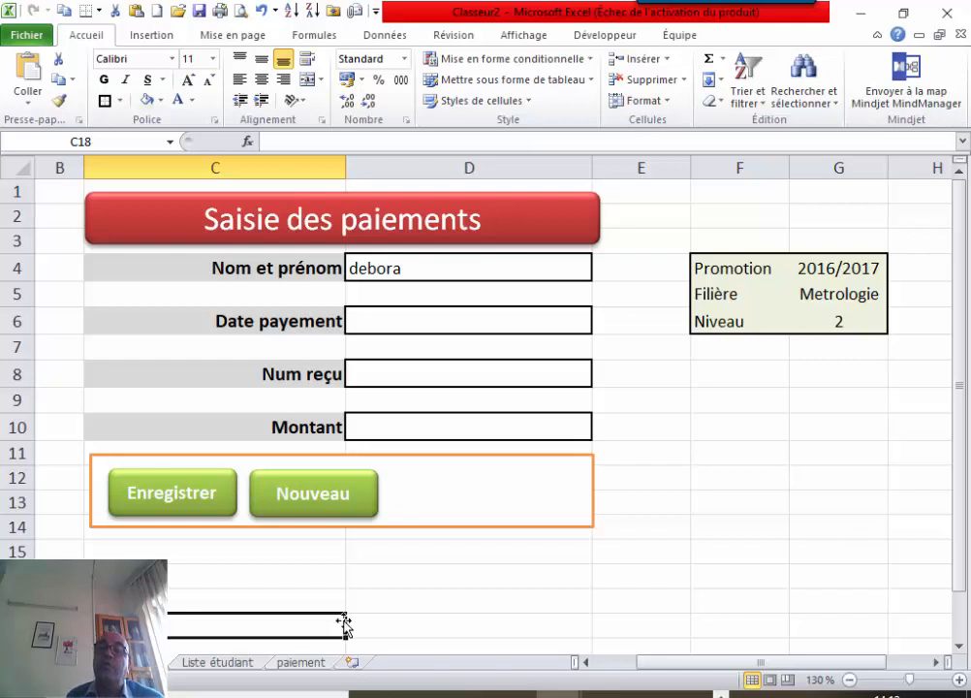
Select Enregistrer and Nouveau together and nudge them three steps right to centre them in the frame.
click(320, 511)
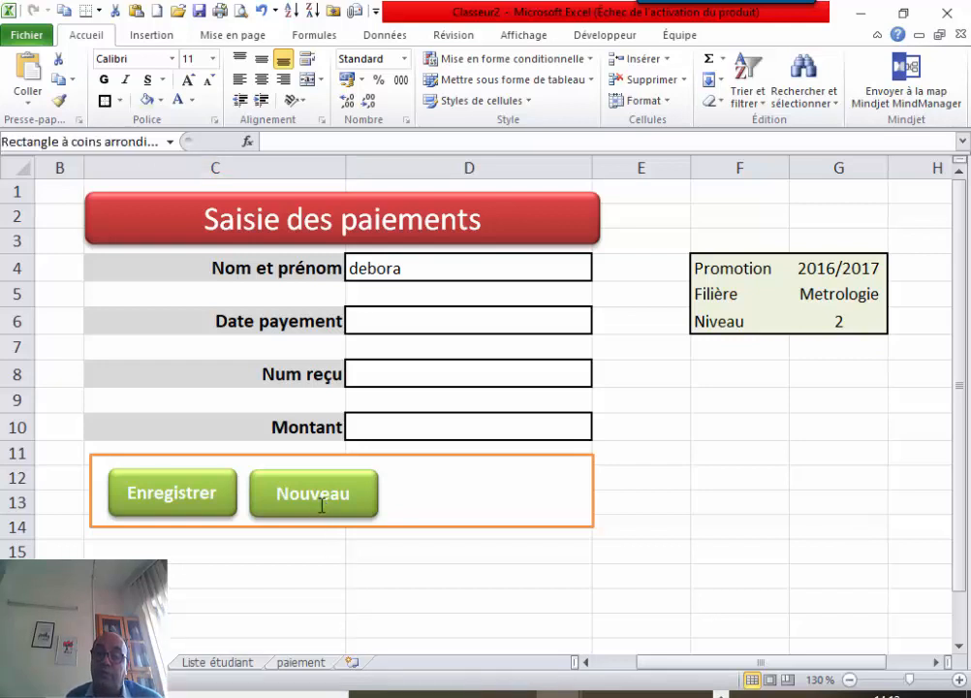
click(314, 593)
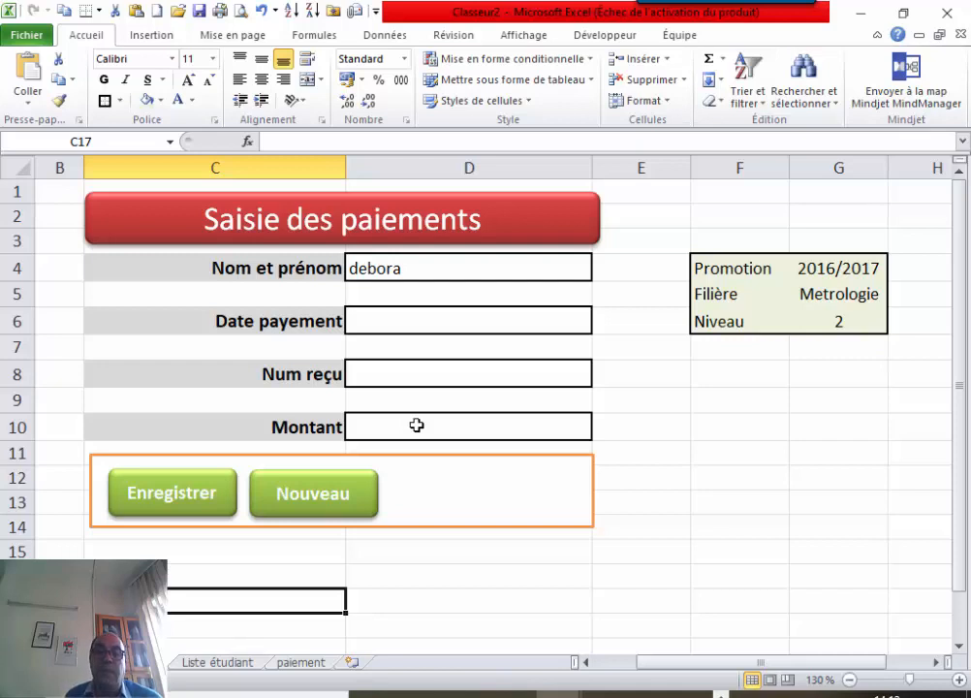
ctrl+click(216, 480)
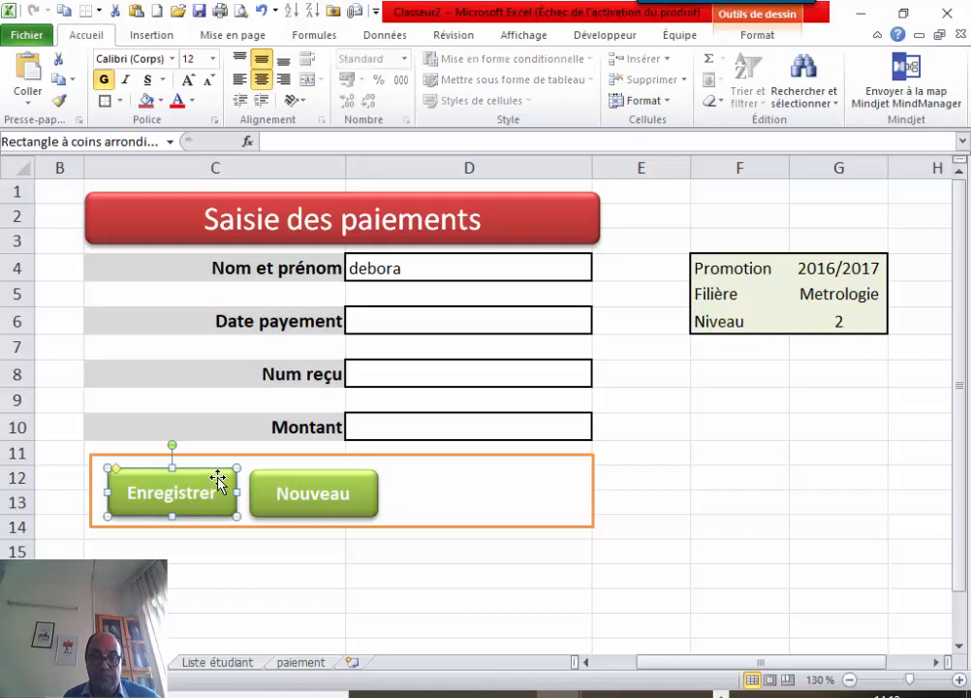
ctrl+click(287, 479)
key(Right)
key(Right)
key(Right)
key(Right)
key(Right)
key(Right)
key(Right)
key(Right)
key(Right)
key(Right)
key(Right)
key(Right)
key(Right)
key(Right)
key(Right)
key(Right)
key(Right)
key(Right)
key(Right)
key(Right)
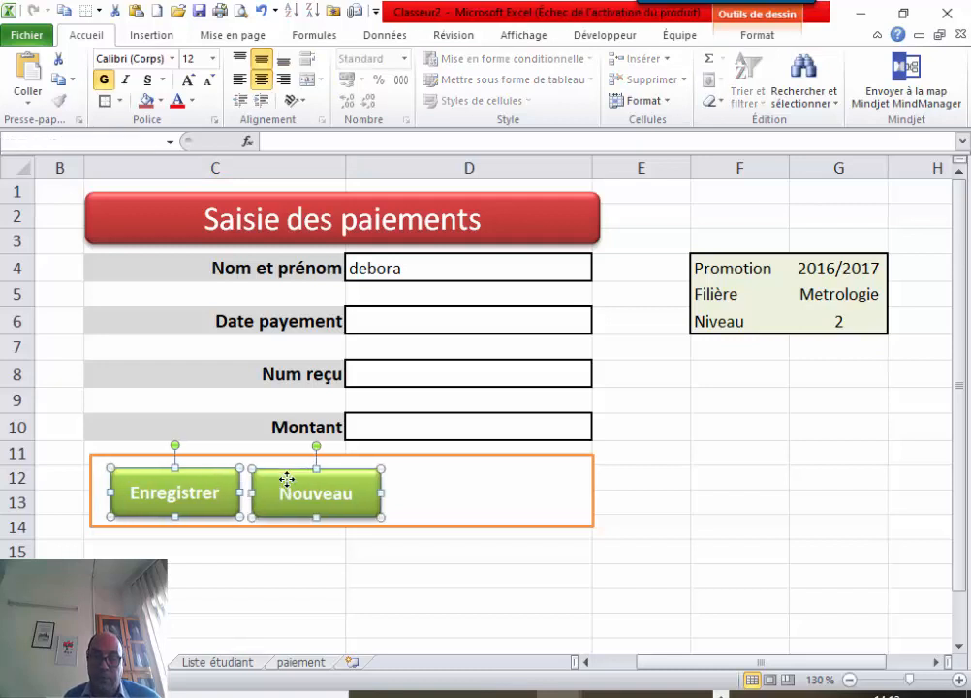
key(Right)
key(Right)
key(Right)
key(Right)
key(Right)
key(Right)
key(Right)
key(Right)
key(Right)
key(Right)
key(Right)
key(Right)
key(Right)
key(Right)
key(Right)
key(Right)
key(Right)
key(Right)
key(Right)
key(Right)
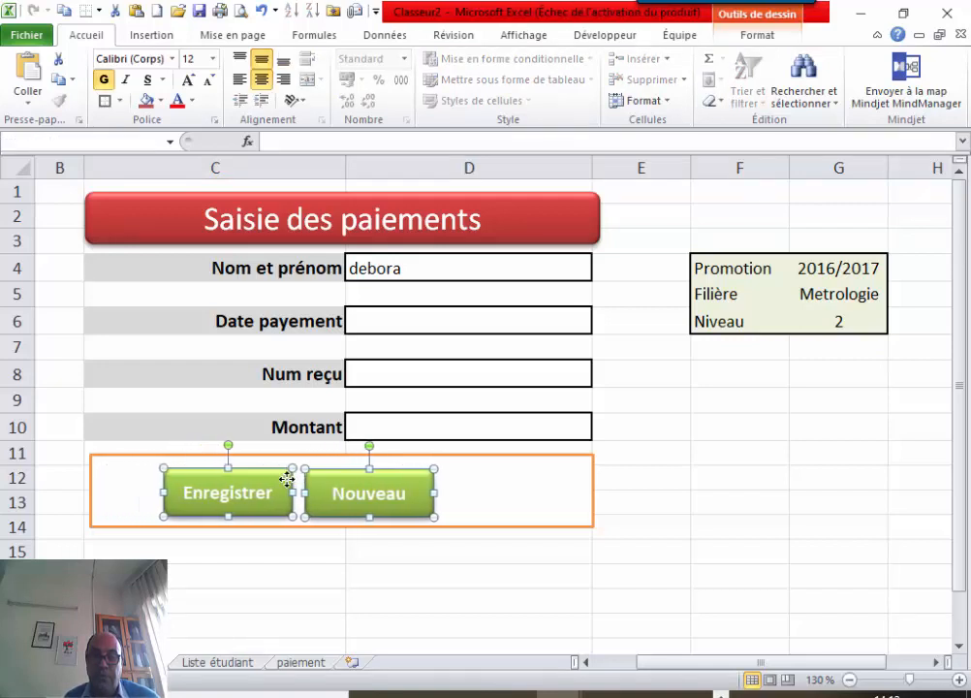
key(Right)
key(Right)
key(Right)
key(Right)
key(Right)
key(Right)
key(Right)
key(Right)
key(Right)
key(Right)
key(Right)
key(Right)
key(Right)
key(Right)
key(Right)
key(Right)
key(Right)
key(Right)
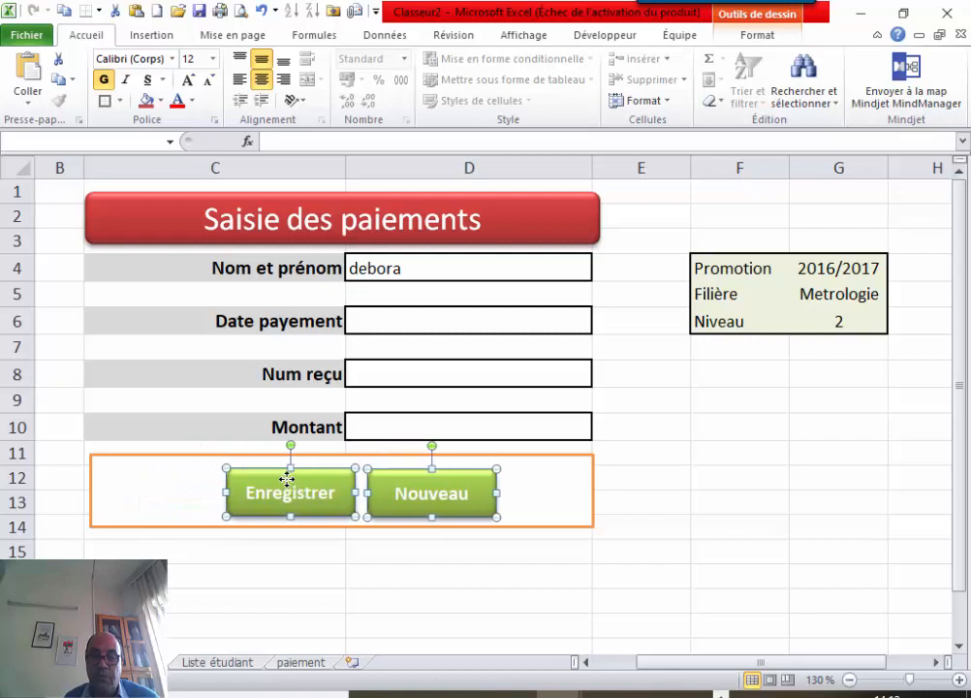
click(480, 591)
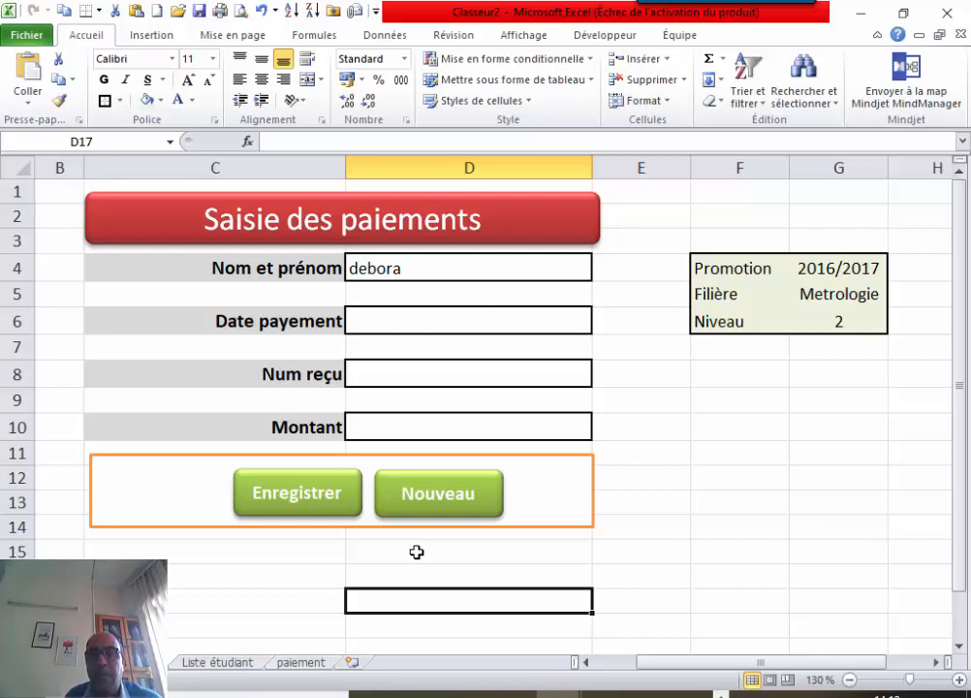
click(668, 499)
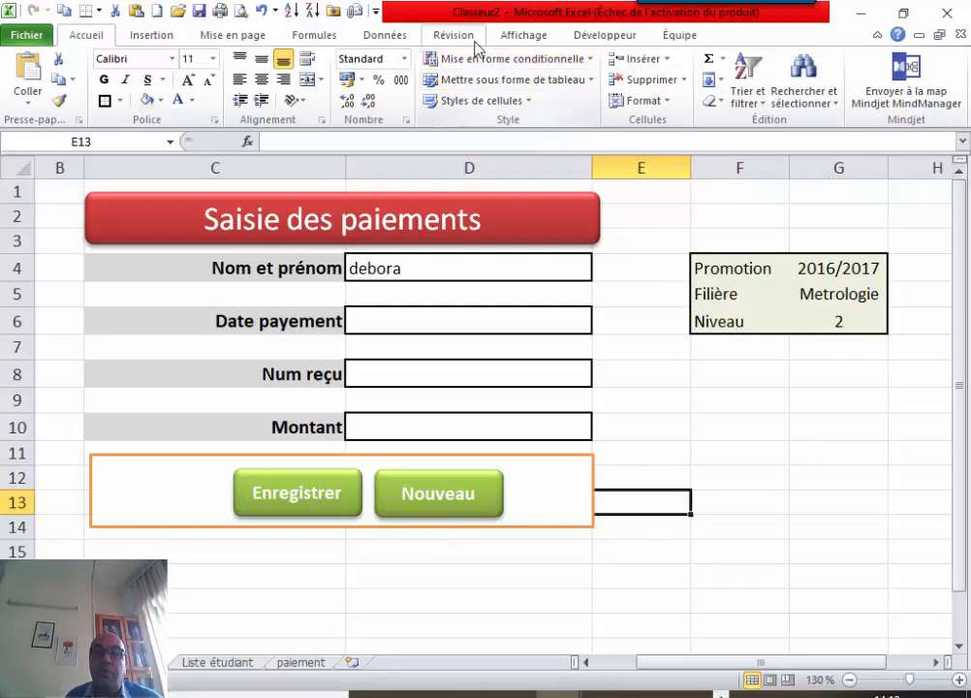
Choose Enregistrer une macro... from the Macros list on the Affichage tab.
click(617, 38)
click(531, 37)
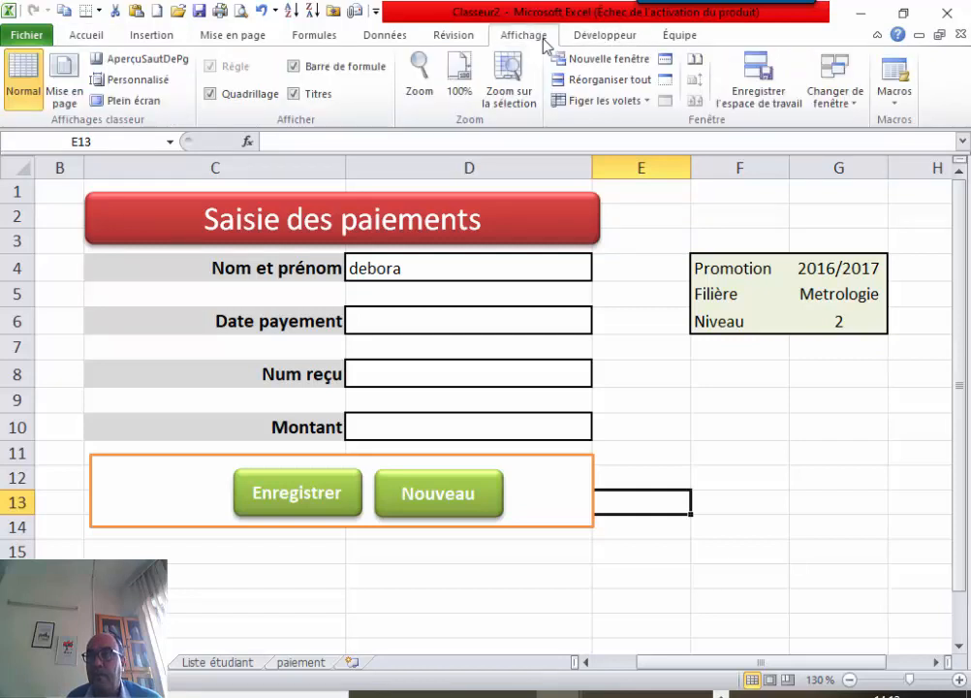
click(895, 101)
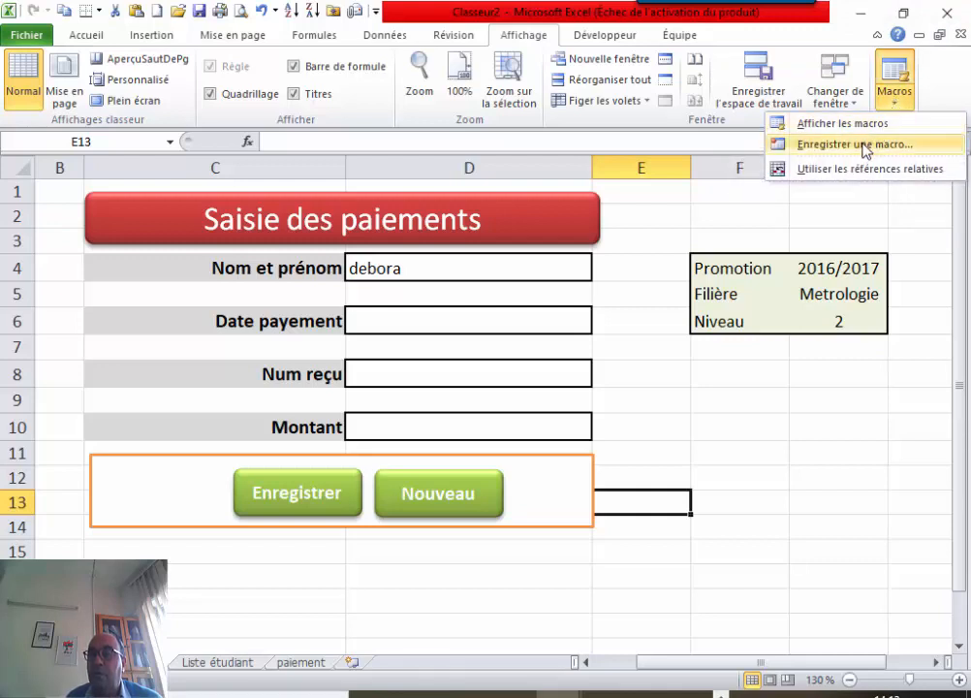
click(858, 144)
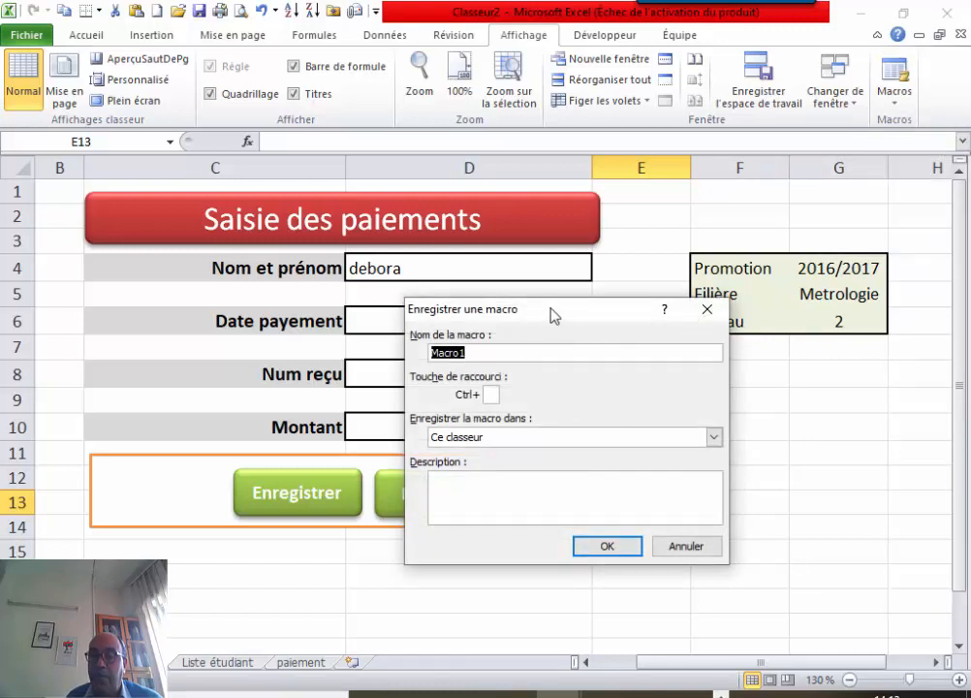
Replace Macro1 with the name ViderFormulaire, keep storage in Ce classeur, and go to Description.
drag(551, 317, 683, 321)
key(BackSpace)
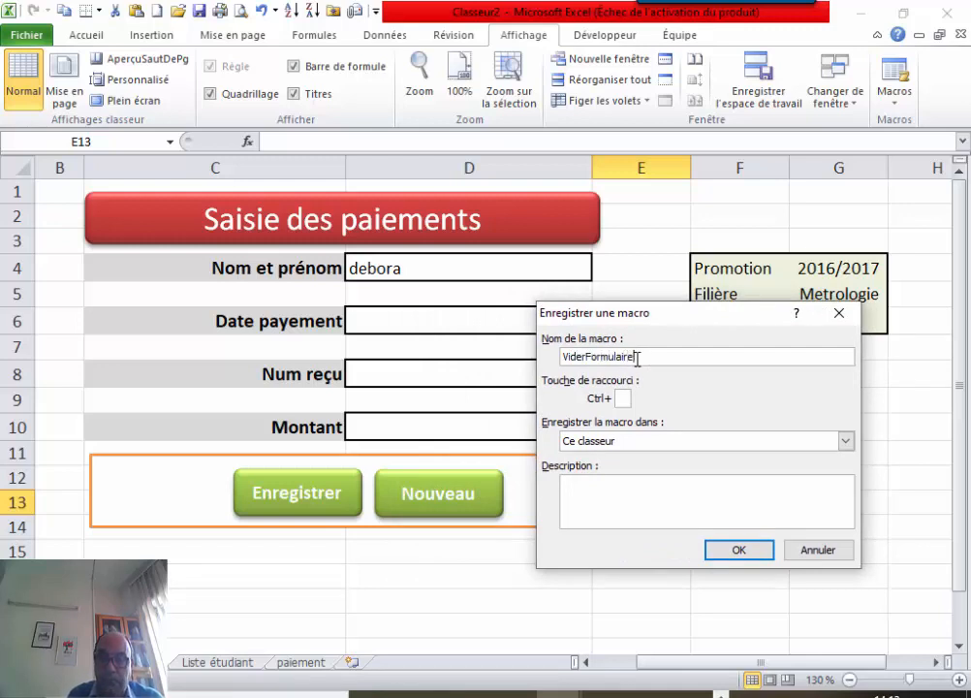
click(743, 450)
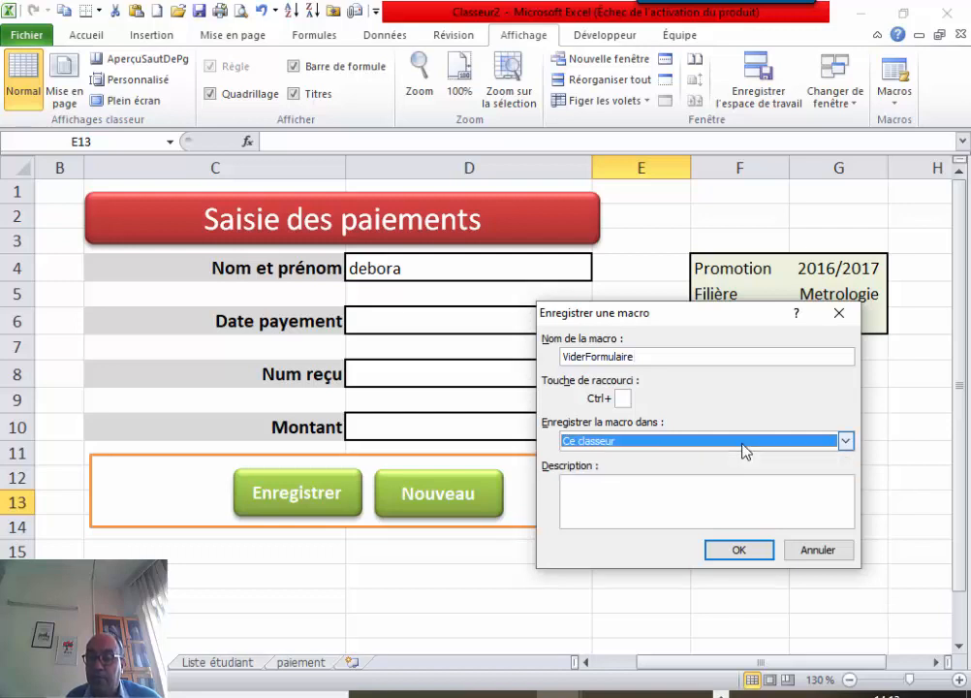
click(649, 500)
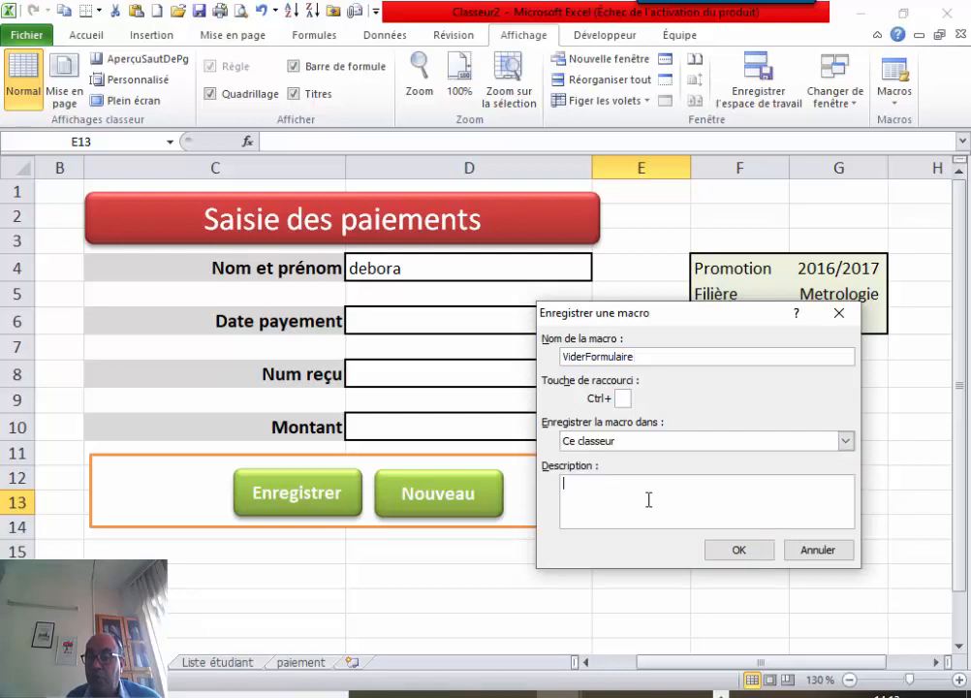
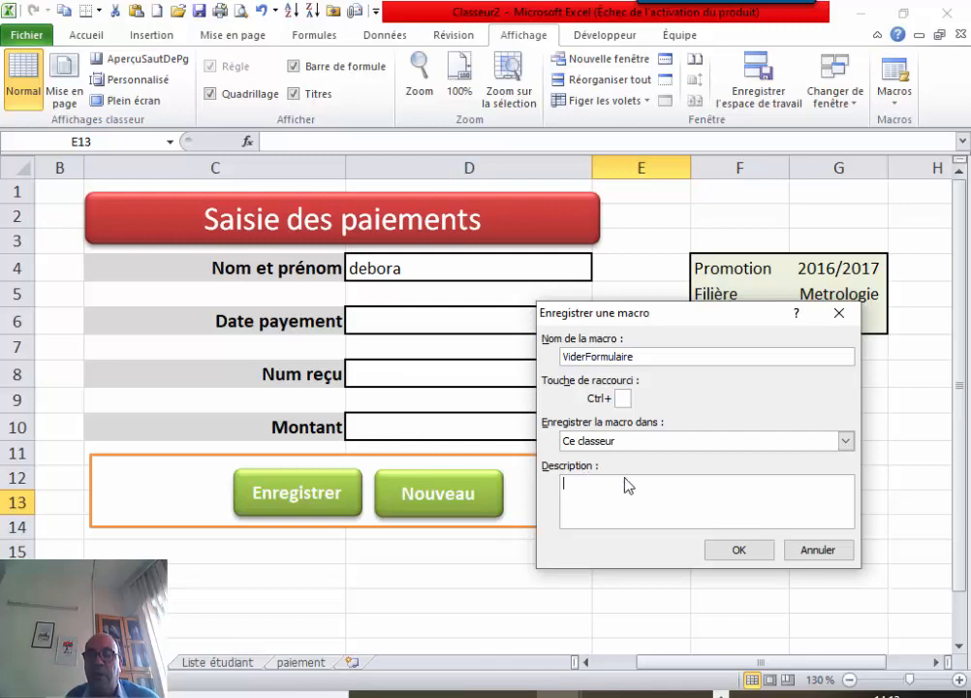
Record ViderFormulaire: clear the name in D4, then step through D6, D8, D10 and back to D4.
click(734, 558)
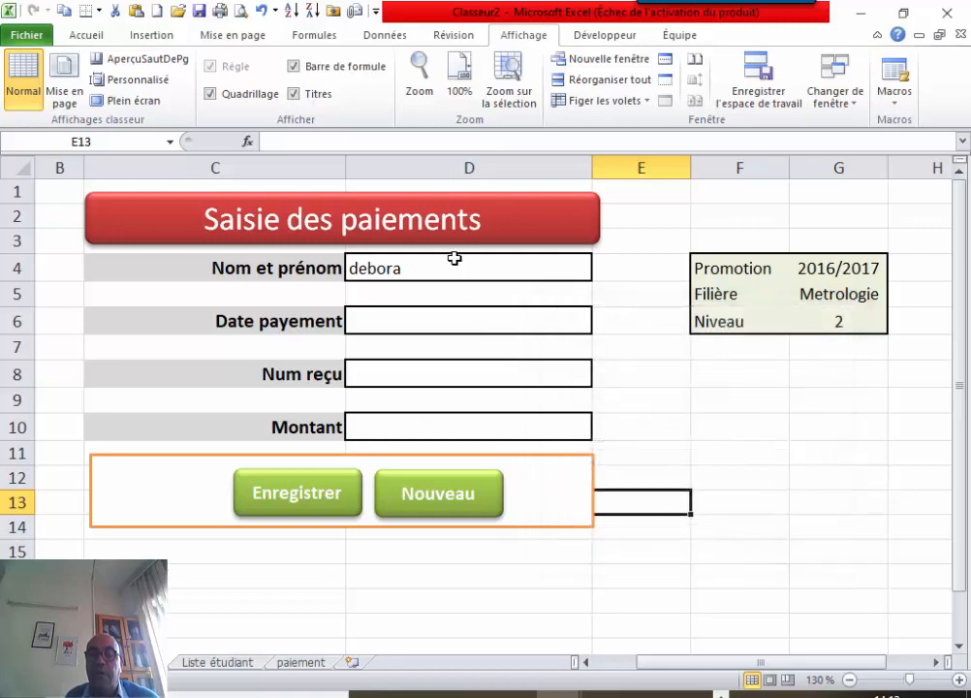
click(454, 264)
key(Delete)
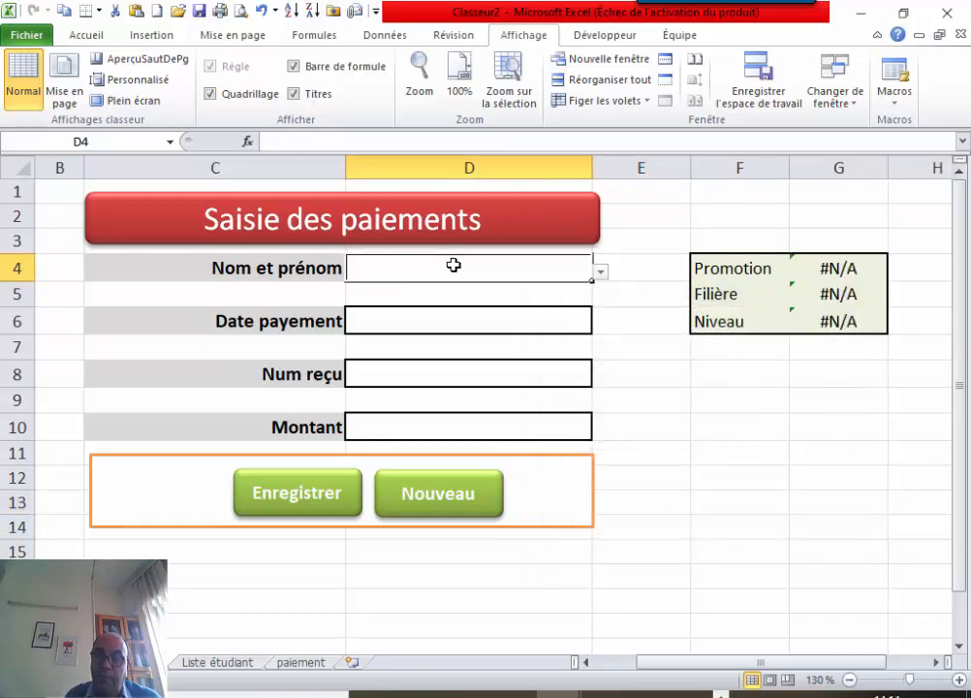
click(417, 326)
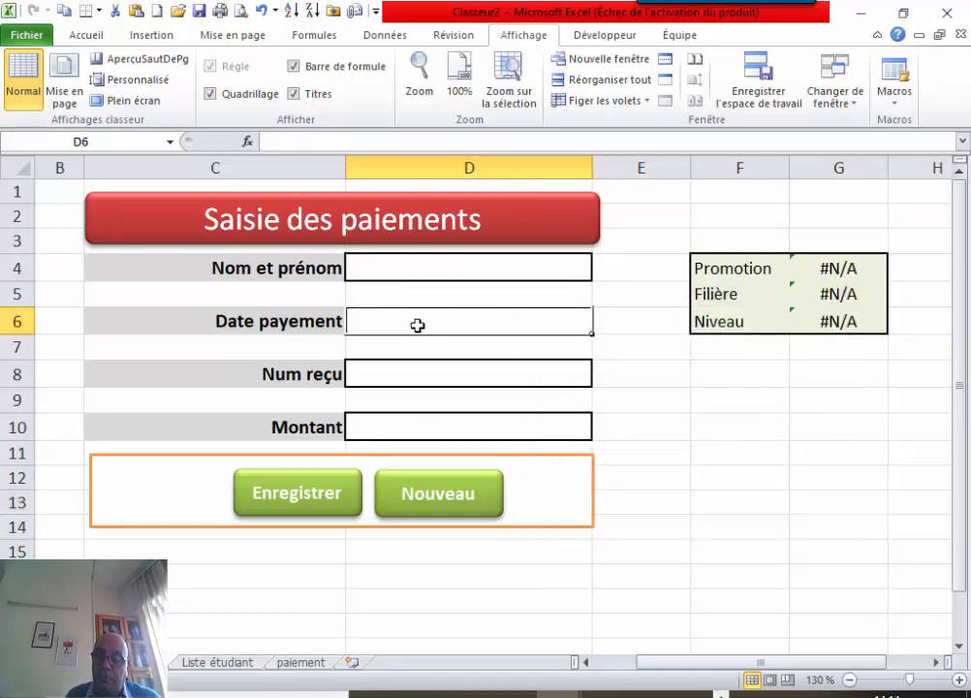
click(425, 375)
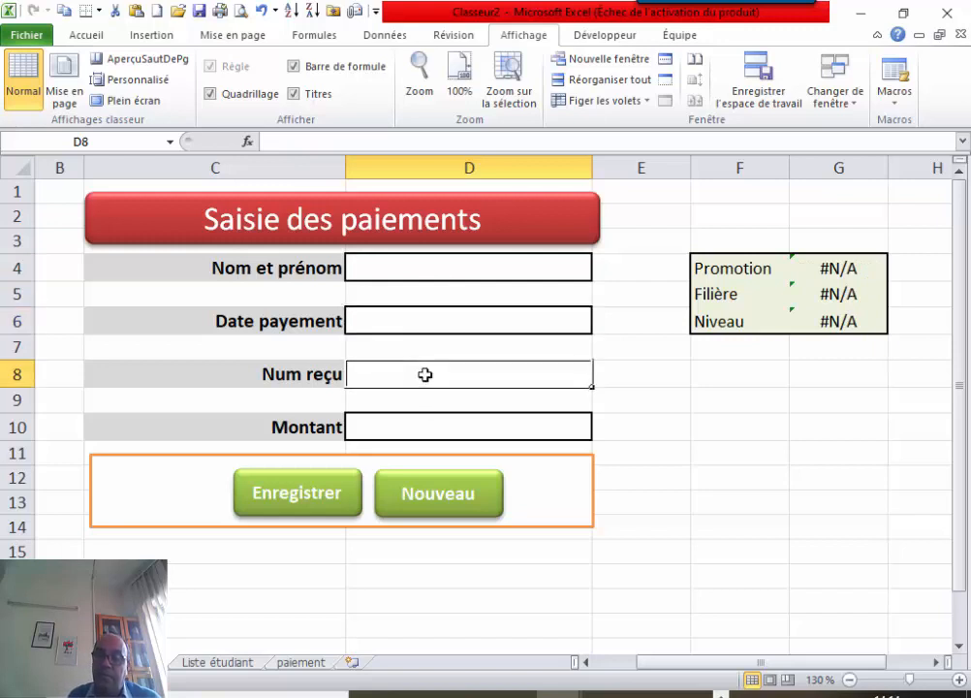
click(417, 429)
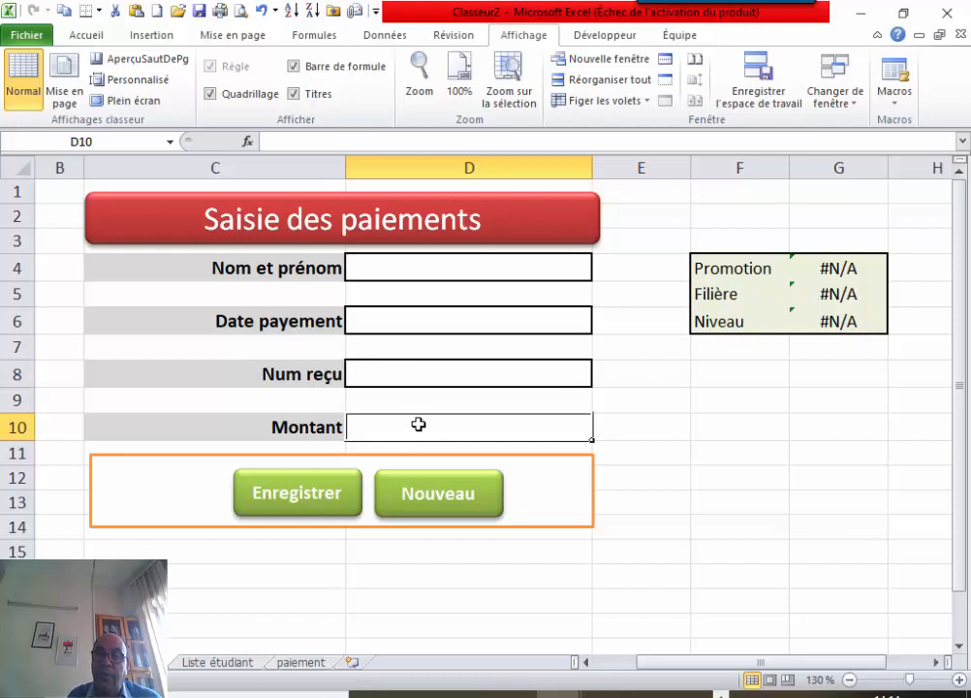
click(450, 268)
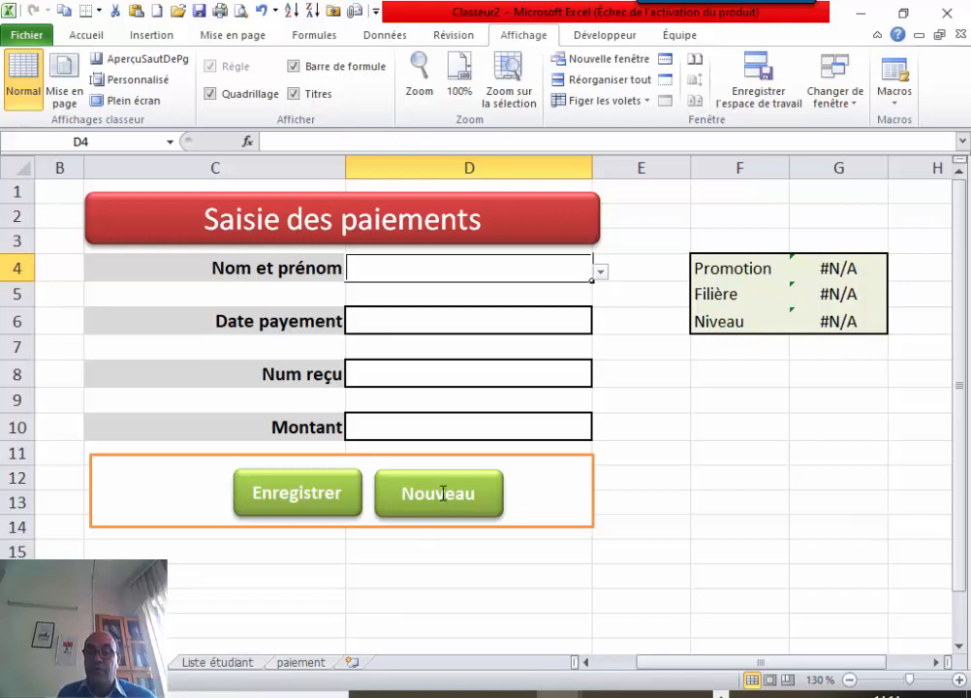
Assign the ViderFormulaire macro from Ce classeur to the Nouveau shape.
click(493, 488)
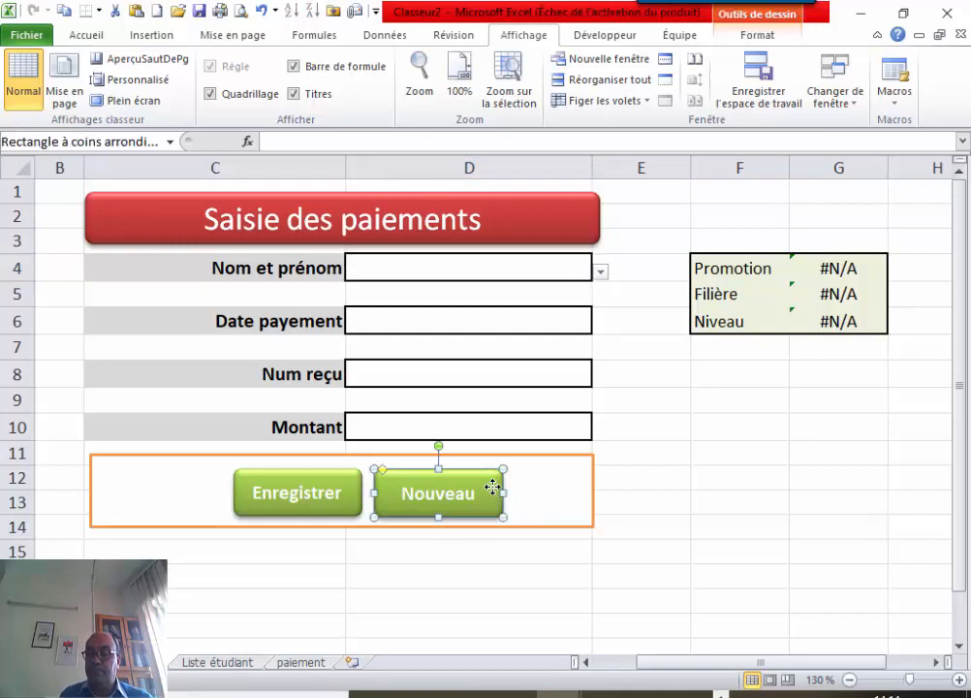
right_click(494, 487)
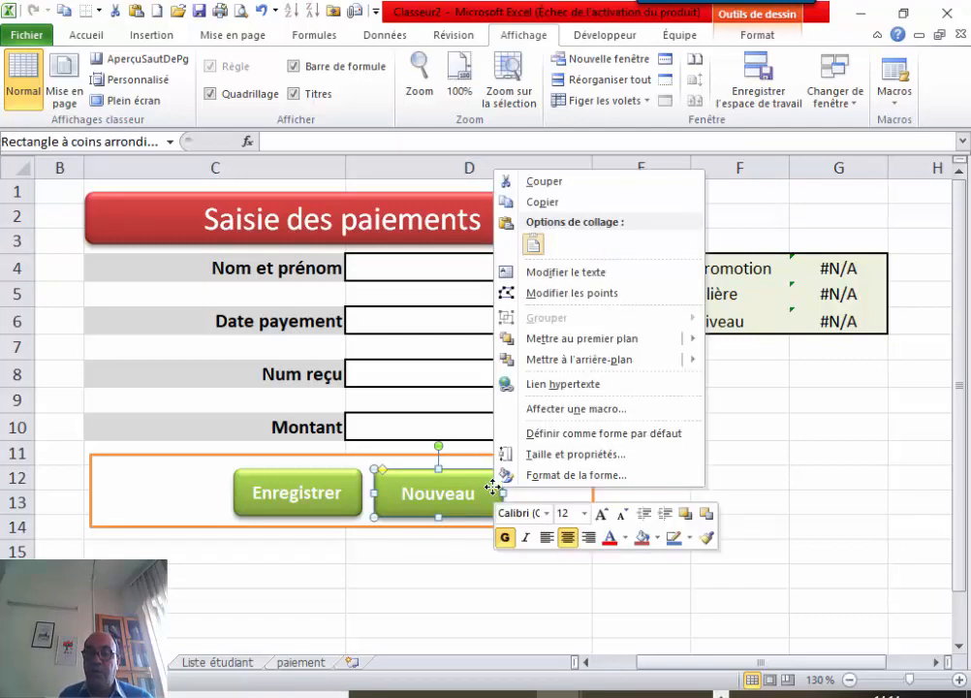
click(572, 408)
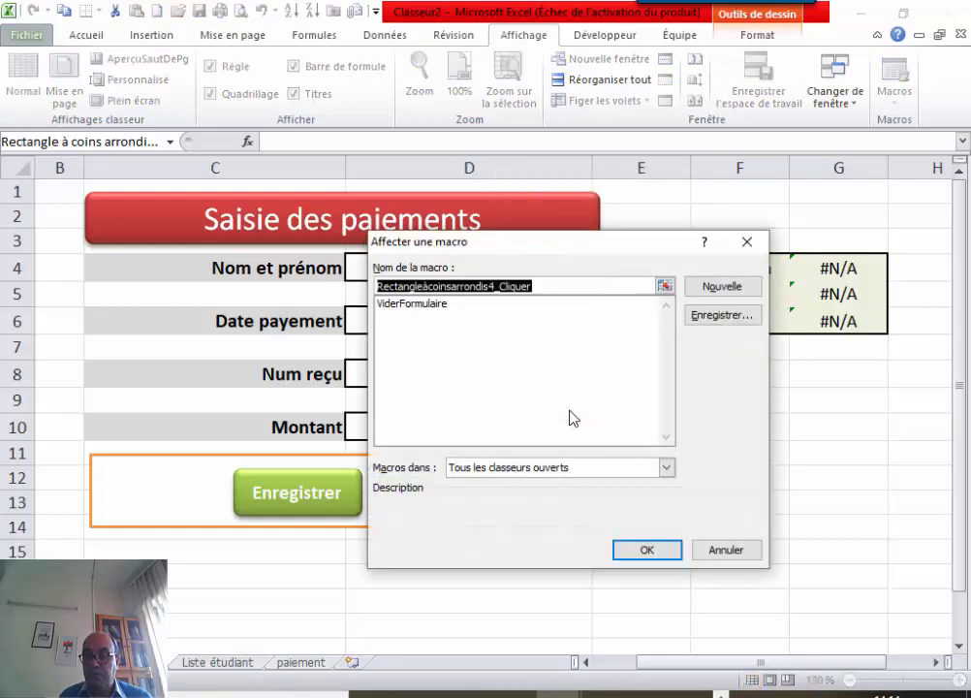
click(420, 304)
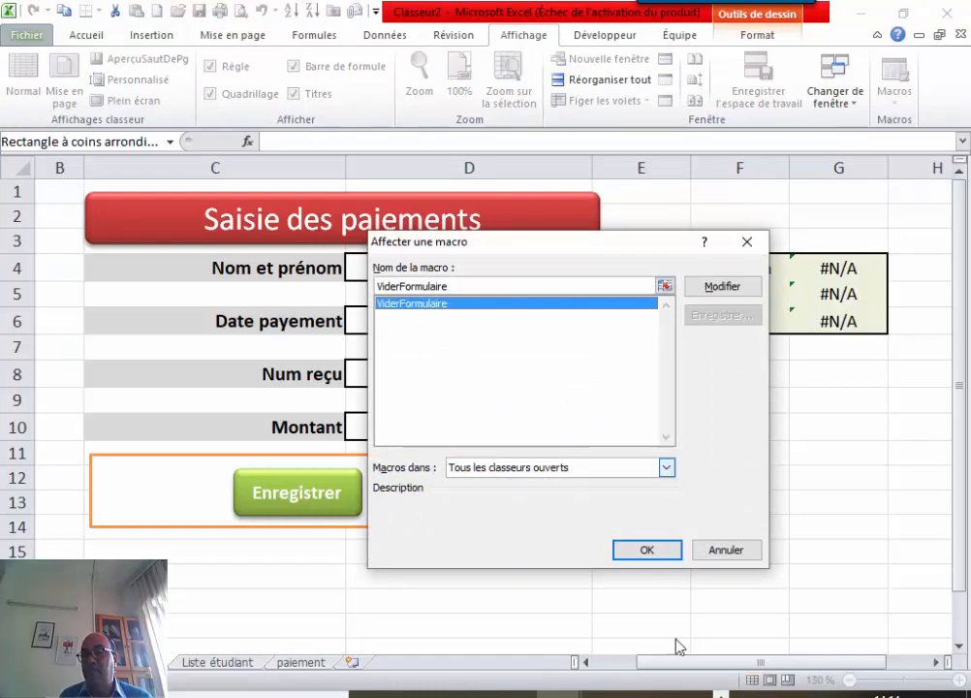
click(666, 467)
click(540, 498)
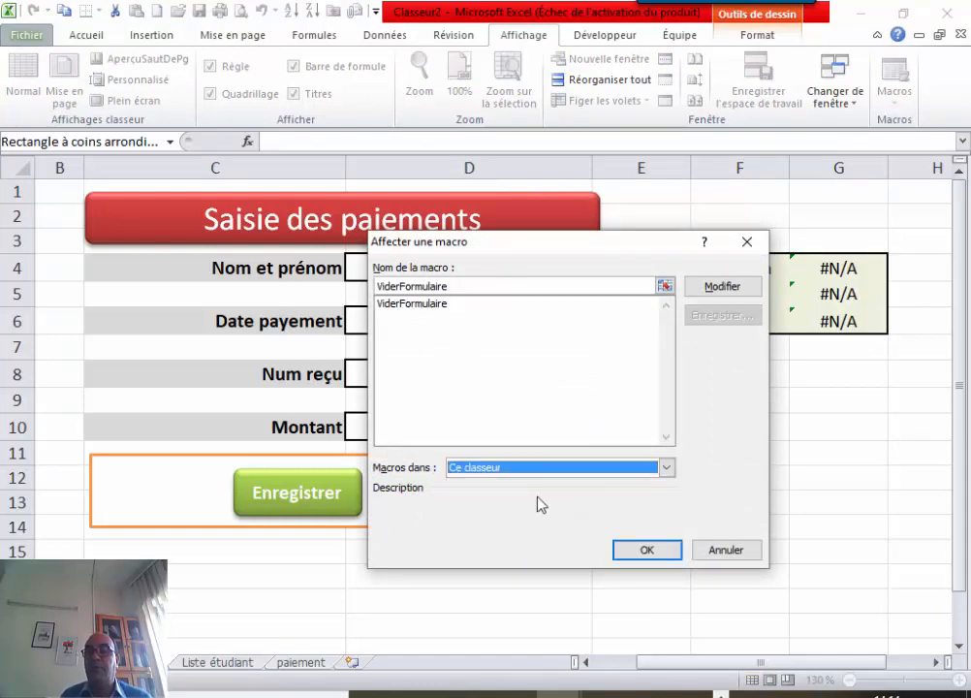
click(645, 548)
click(687, 503)
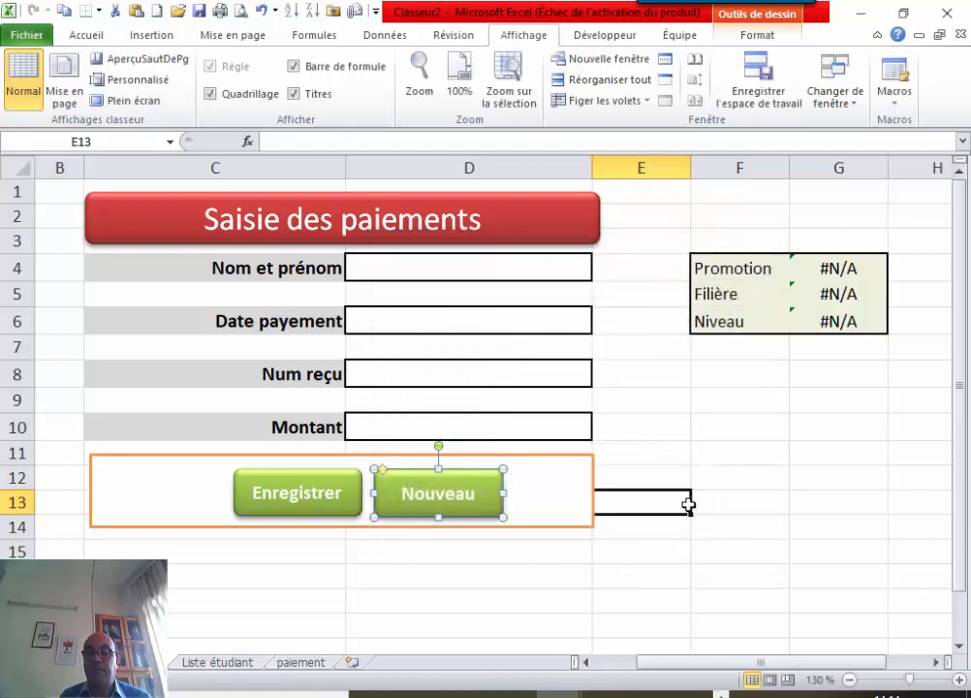
Pick a student from the D4 name dropdown.
click(556, 279)
click(601, 273)
click(549, 291)
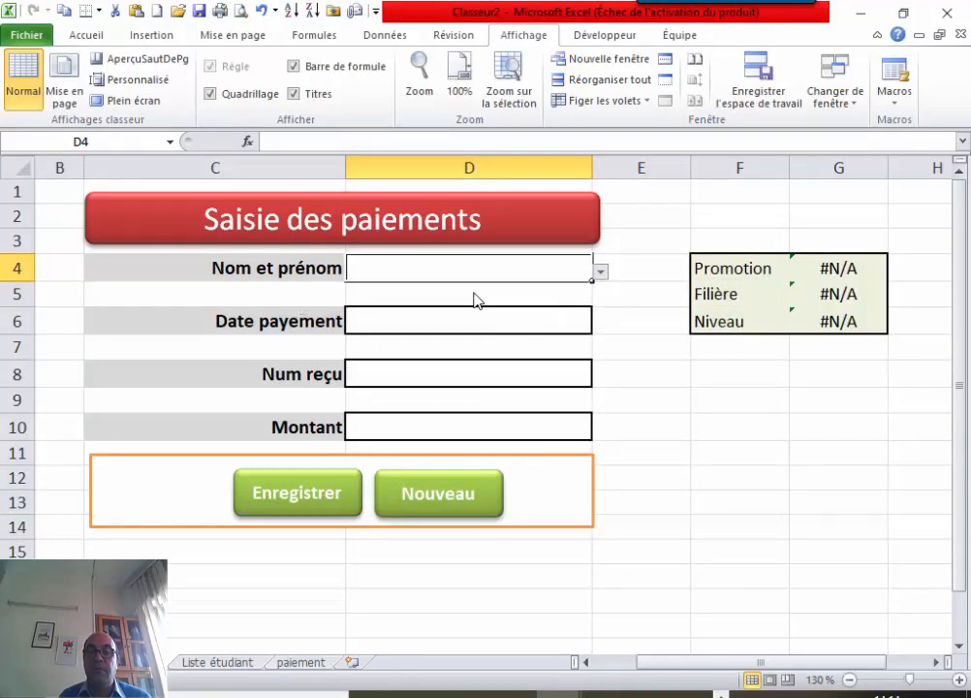
Enter the payment date, correcting the rejected 12/12/2019 to 12/10/2019.
click(447, 317)
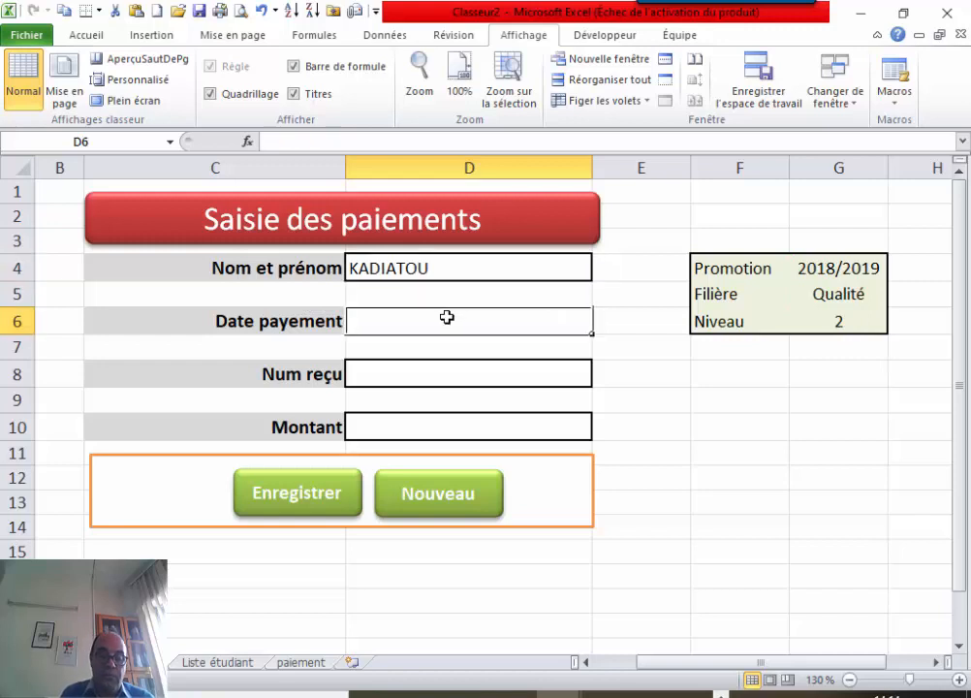
text(12/)
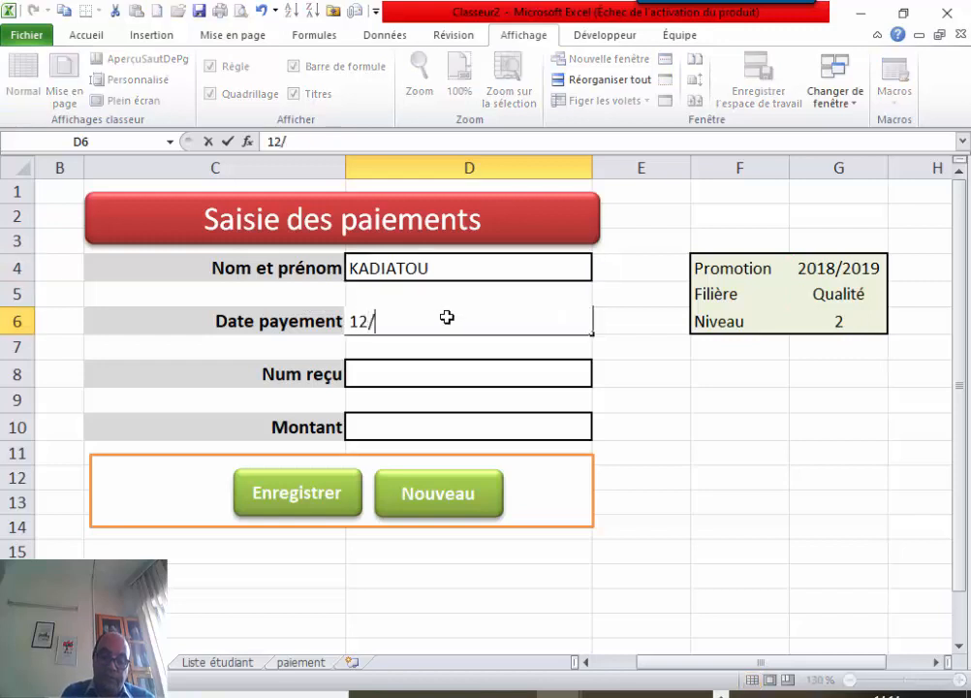
text(12/)
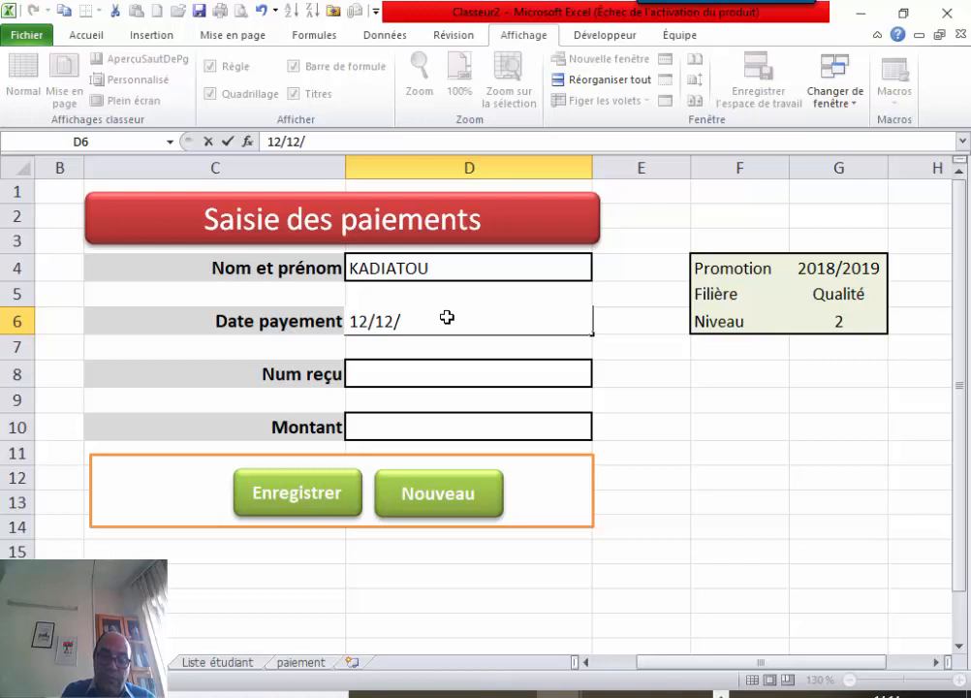
text(2019)
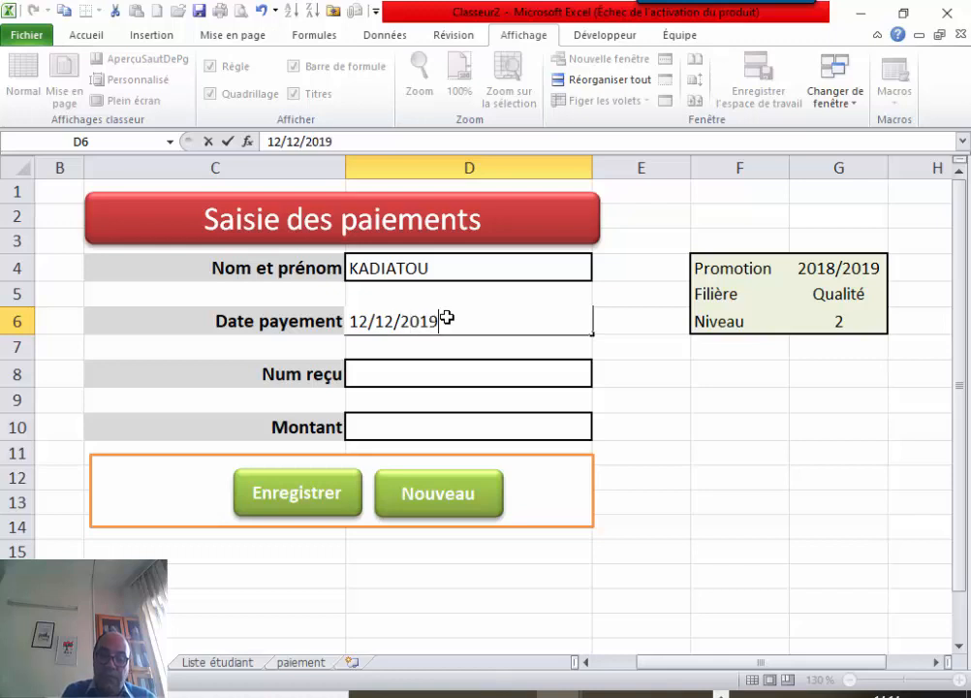
click(415, 377)
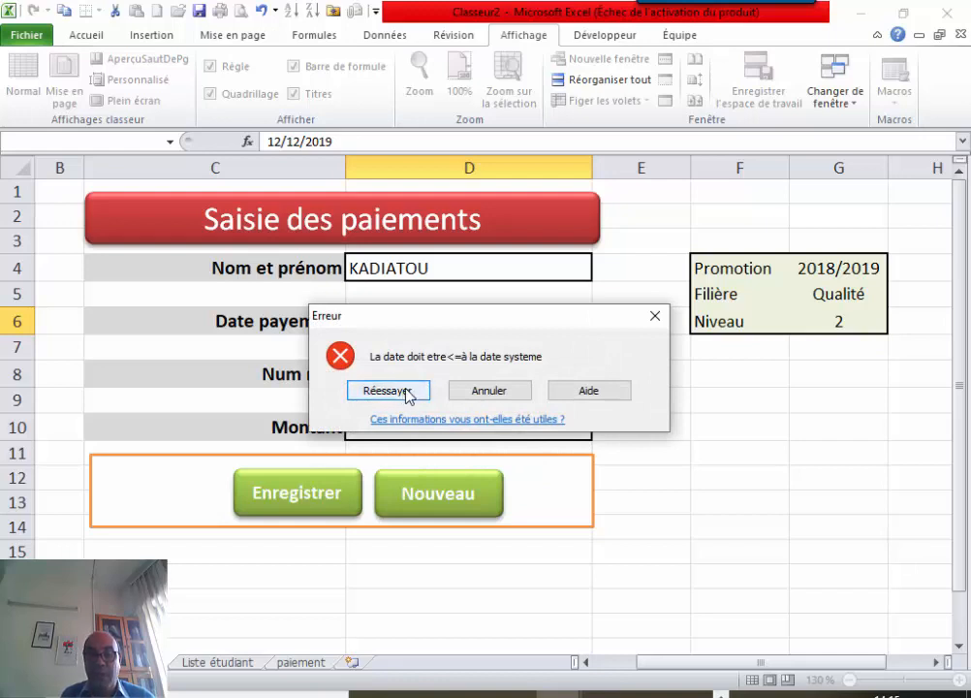
click(407, 391)
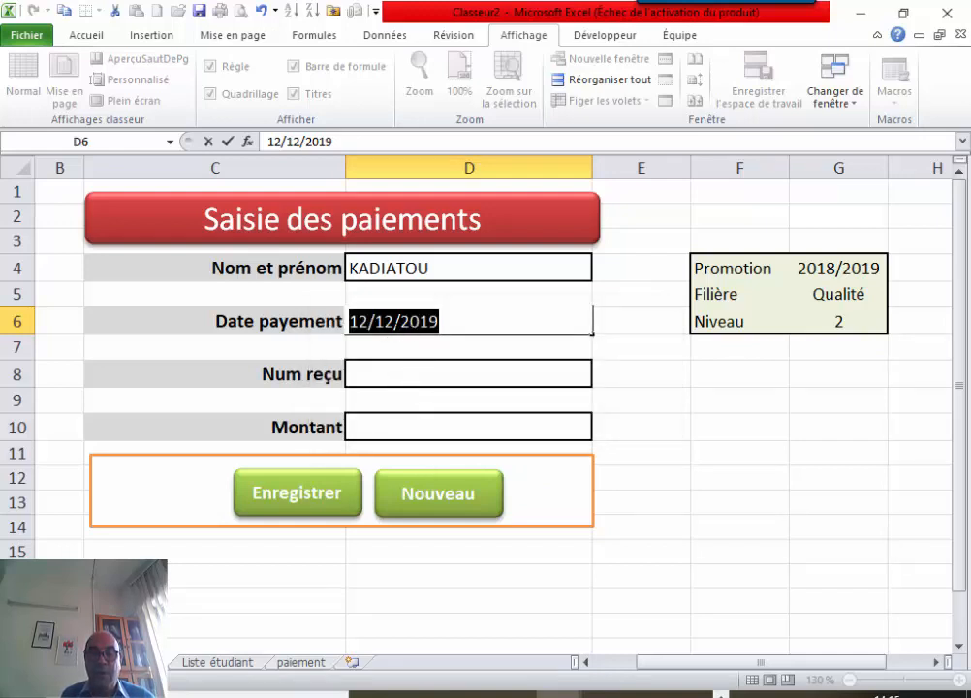
click(394, 321)
key(BackSpace)
text(0)
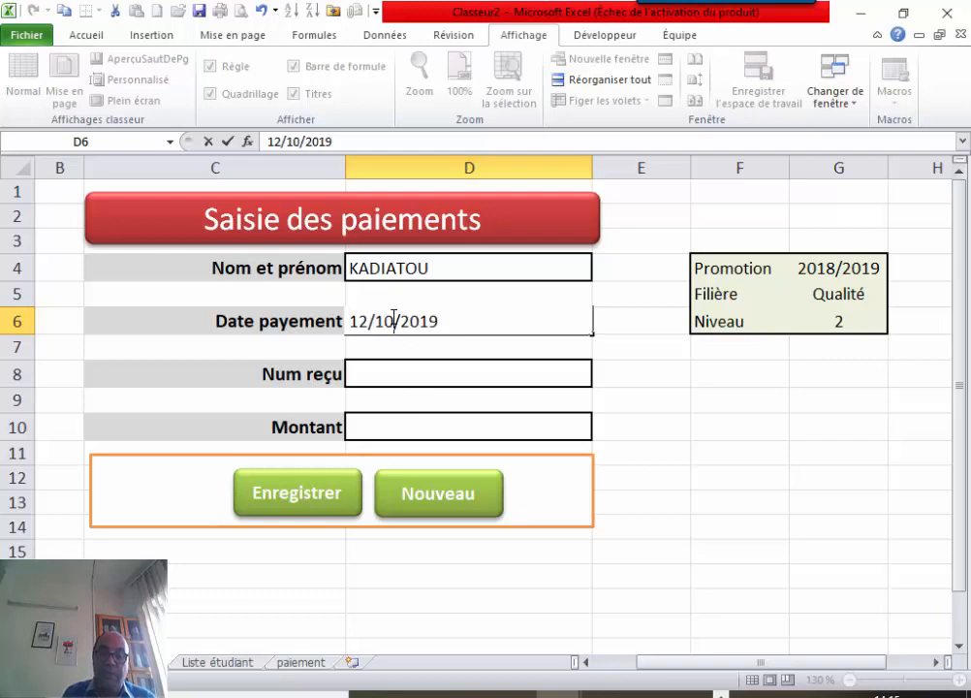
click(382, 366)
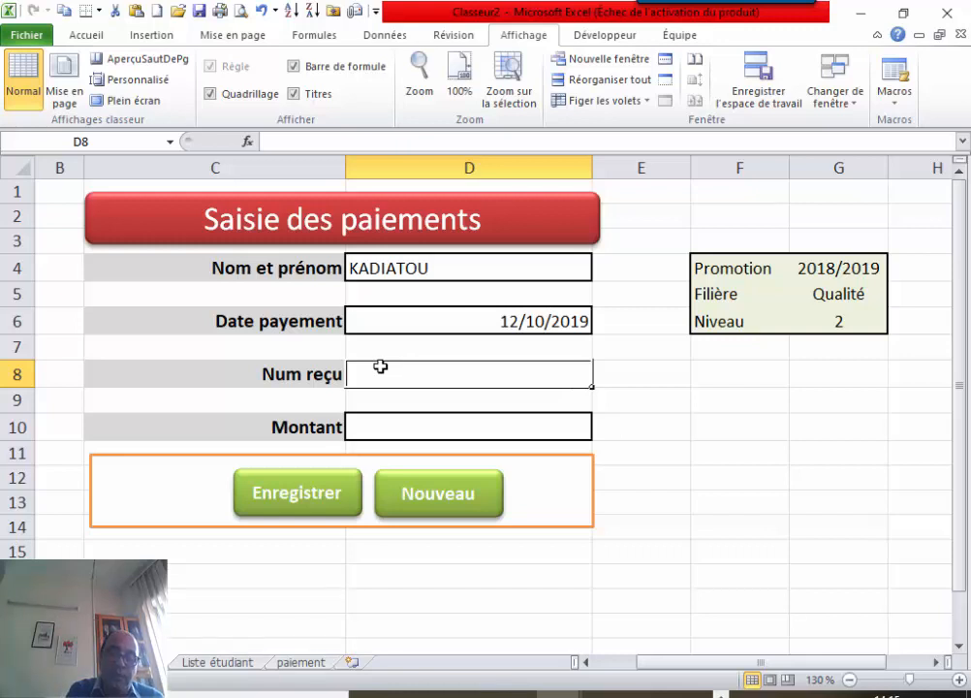
Replace the receipt number 1/2019 with 1-12 in D8.
text(1/2)
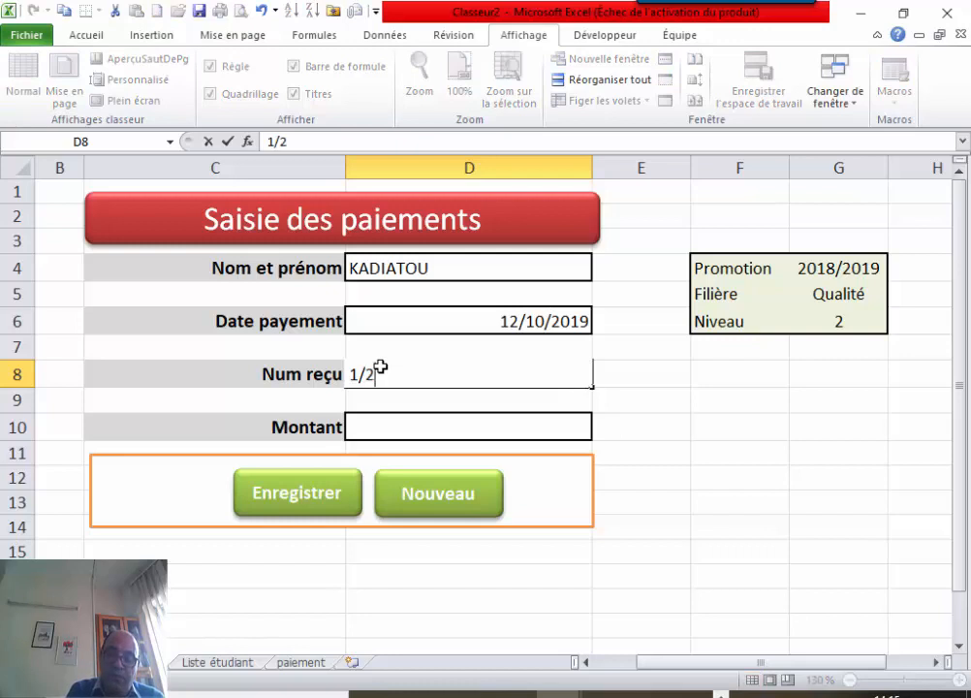
text(019)
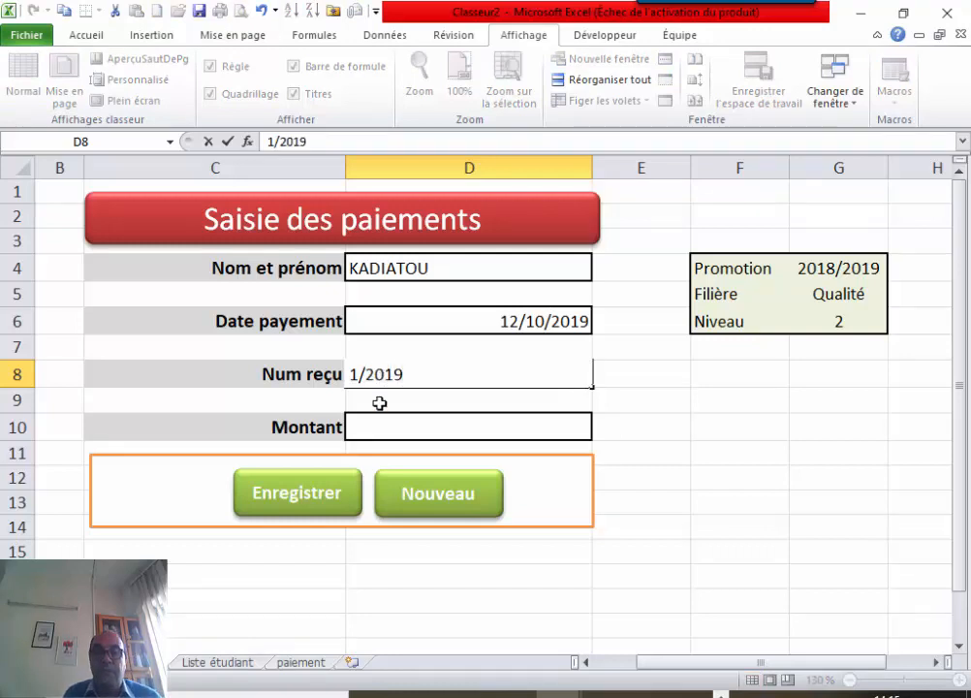
click(379, 419)
click(541, 378)
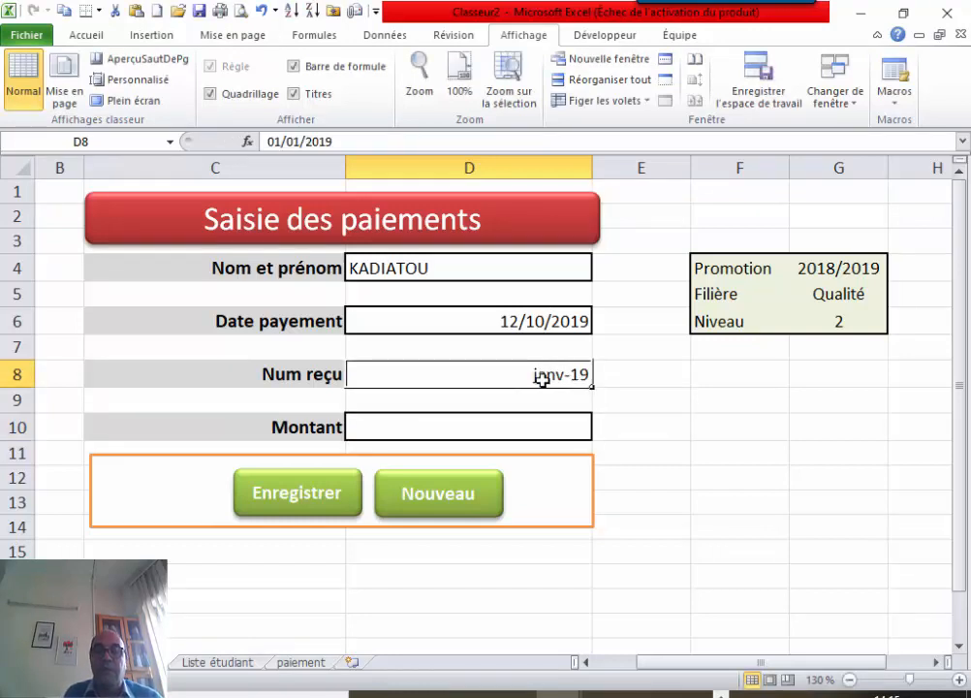
double_click(541, 378)
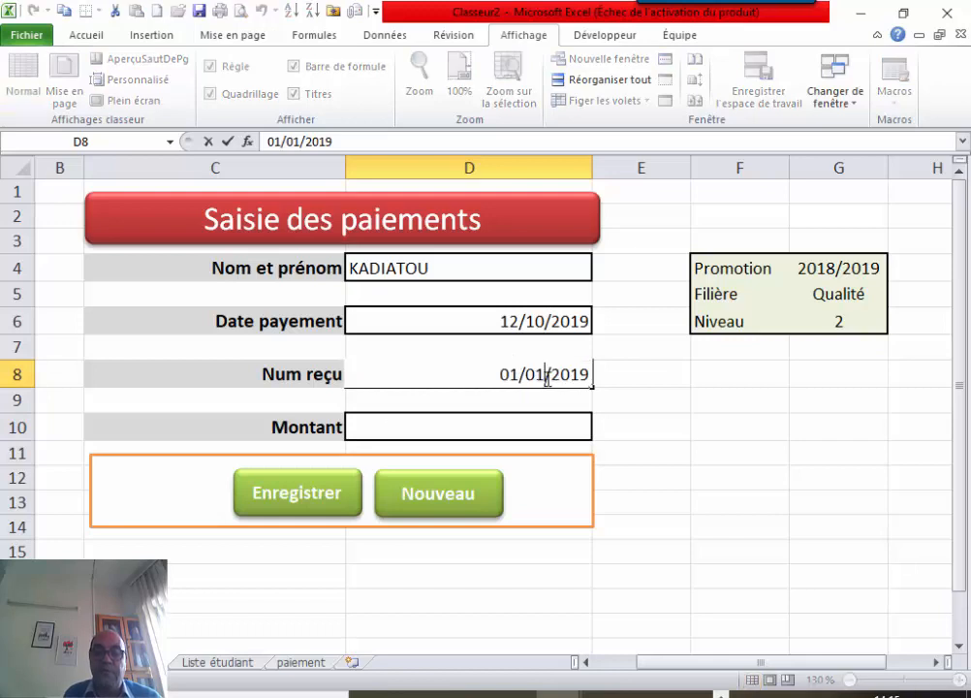
drag(591, 376, 494, 374)
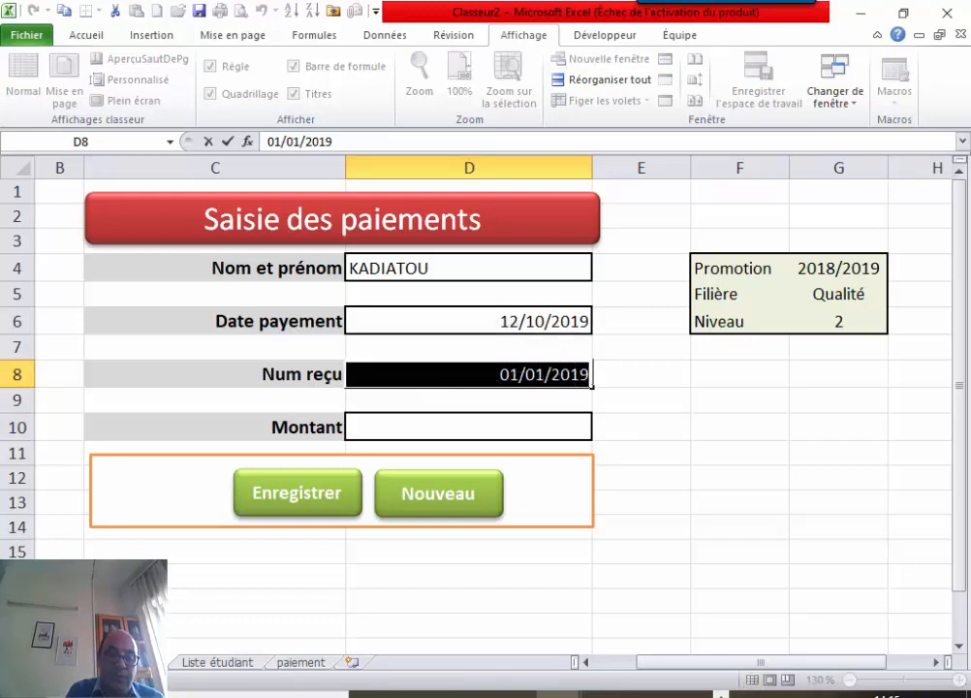
text(1-)
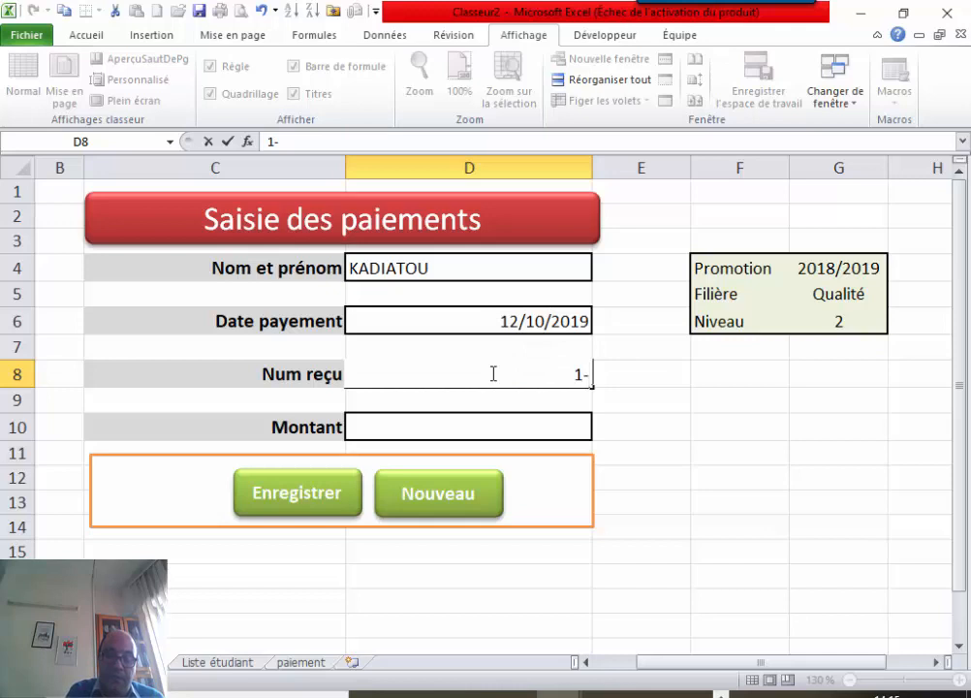
text(12)
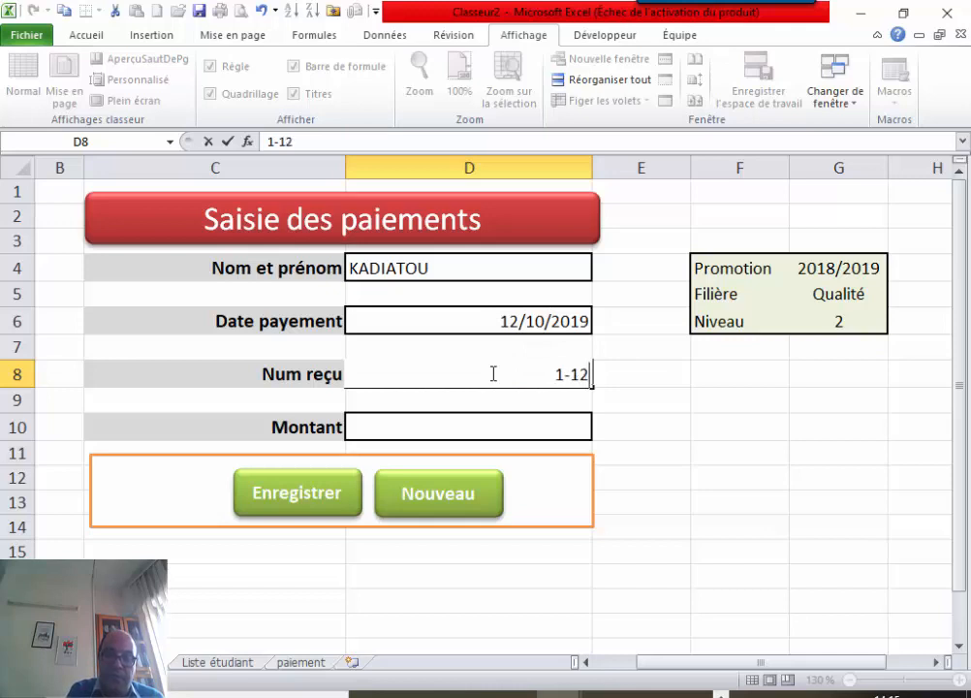
click(440, 427)
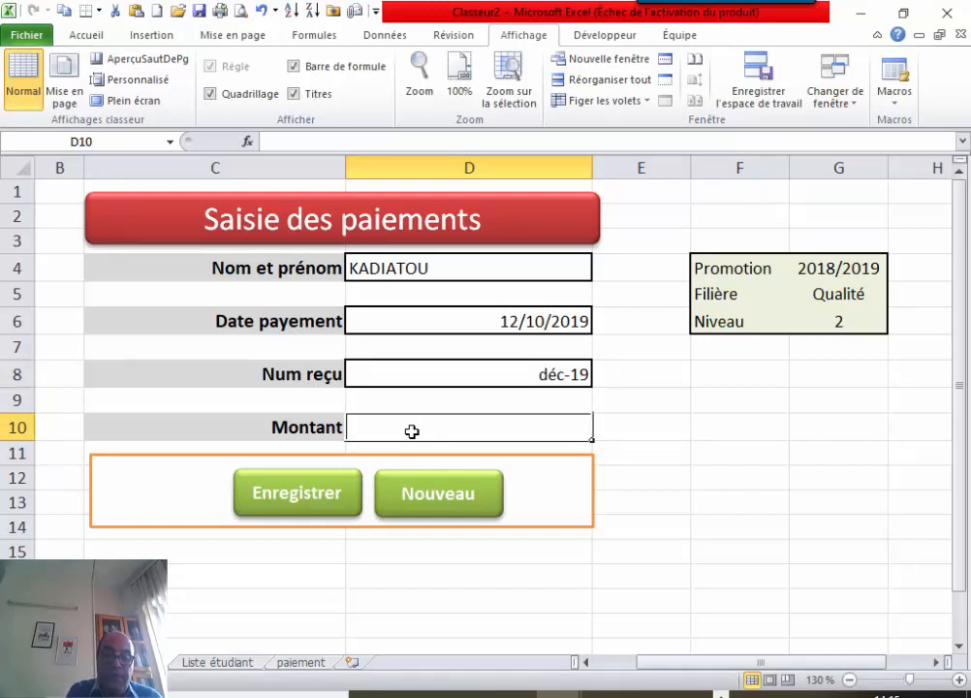
text(30000)
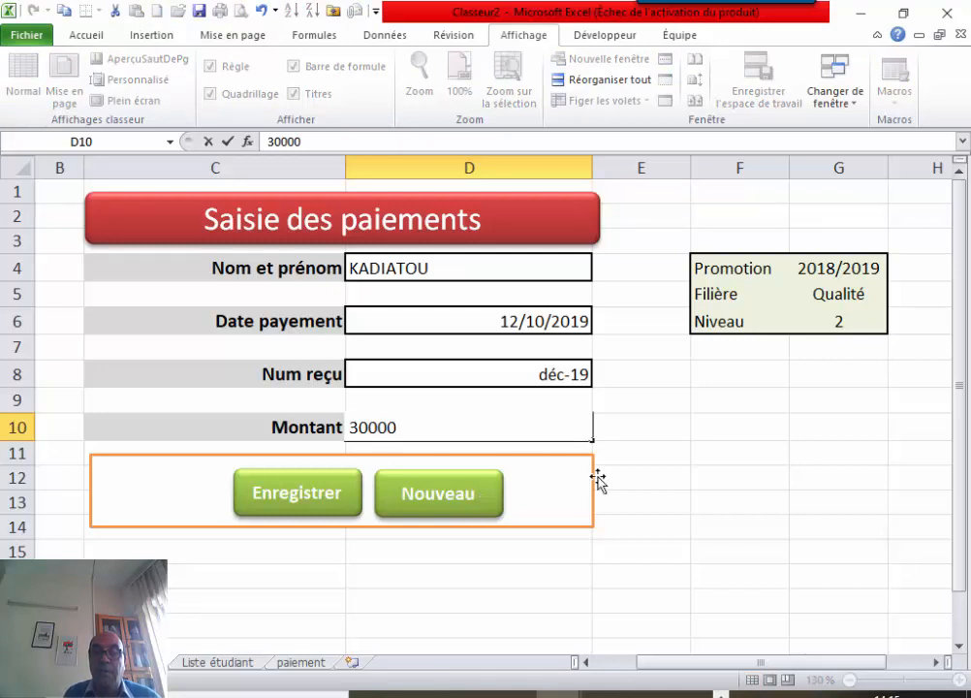
click(637, 470)
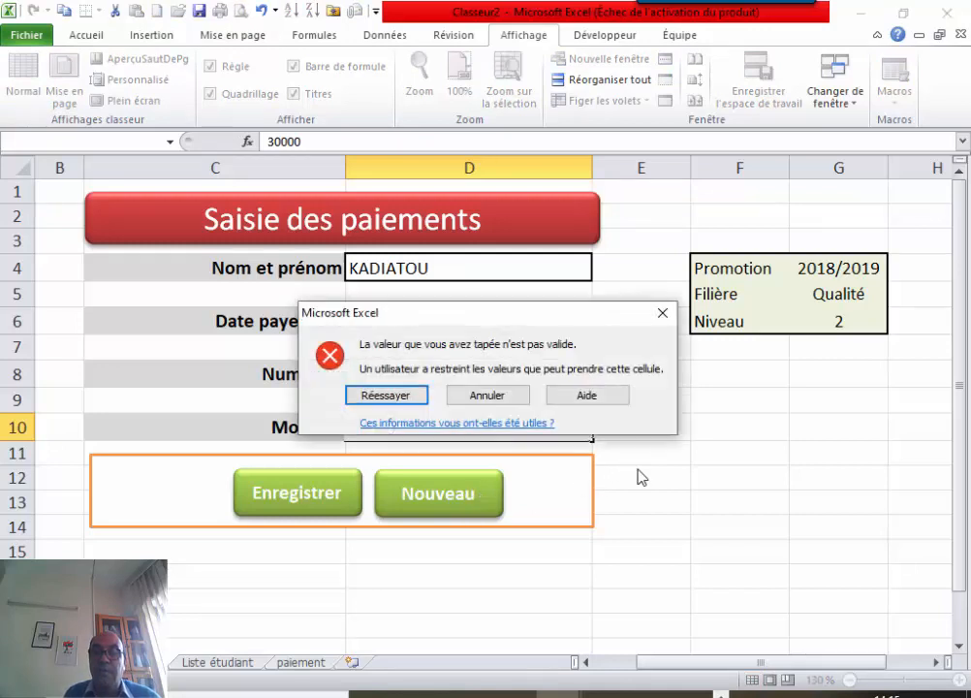
click(475, 397)
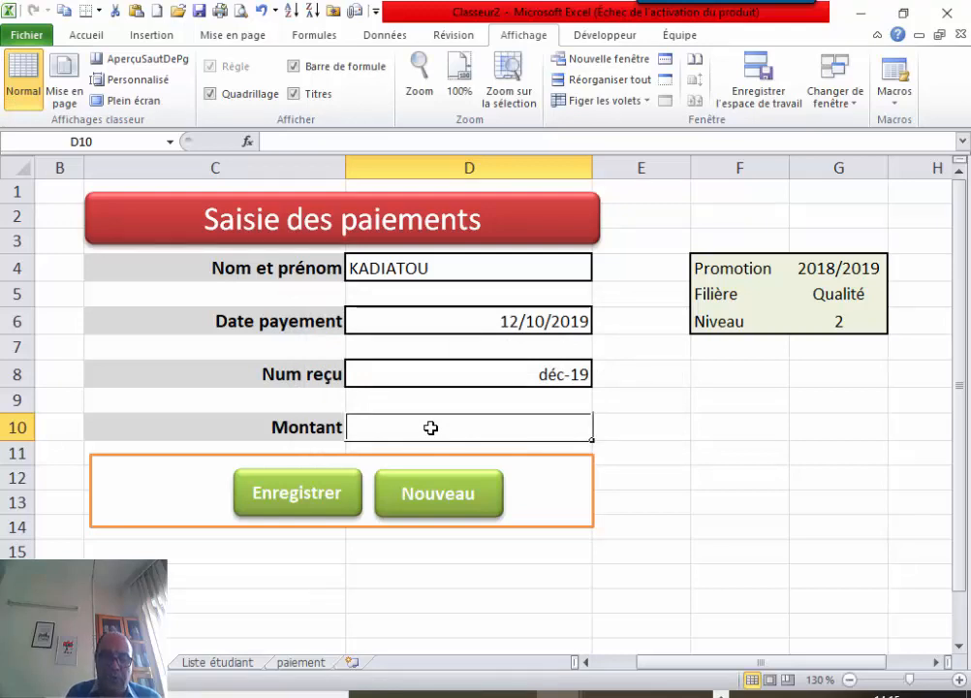
text(200)
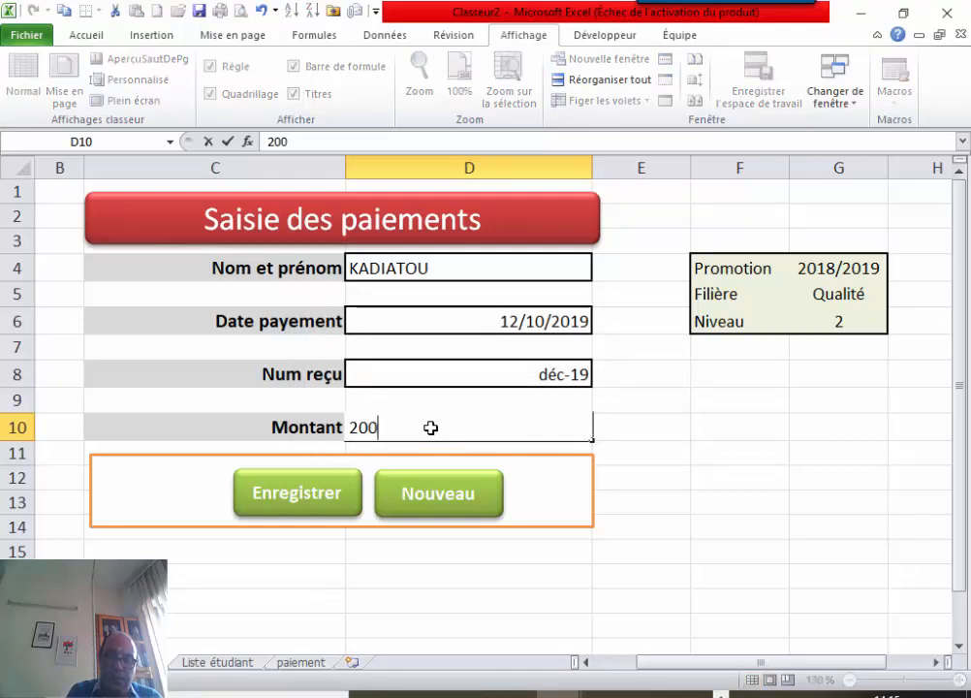
text(00)
click(625, 475)
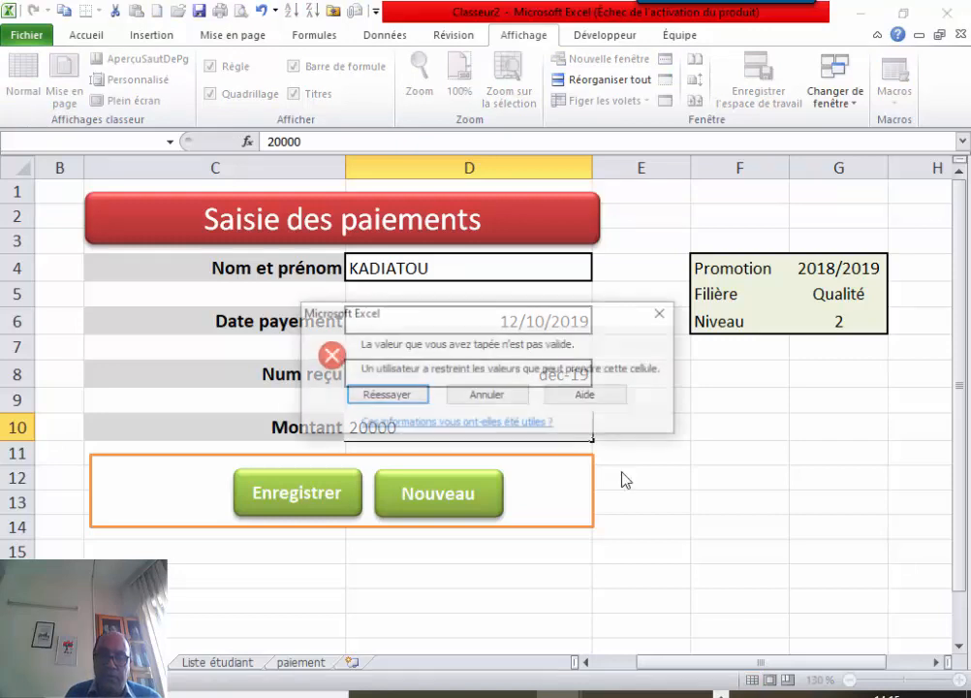
click(497, 395)
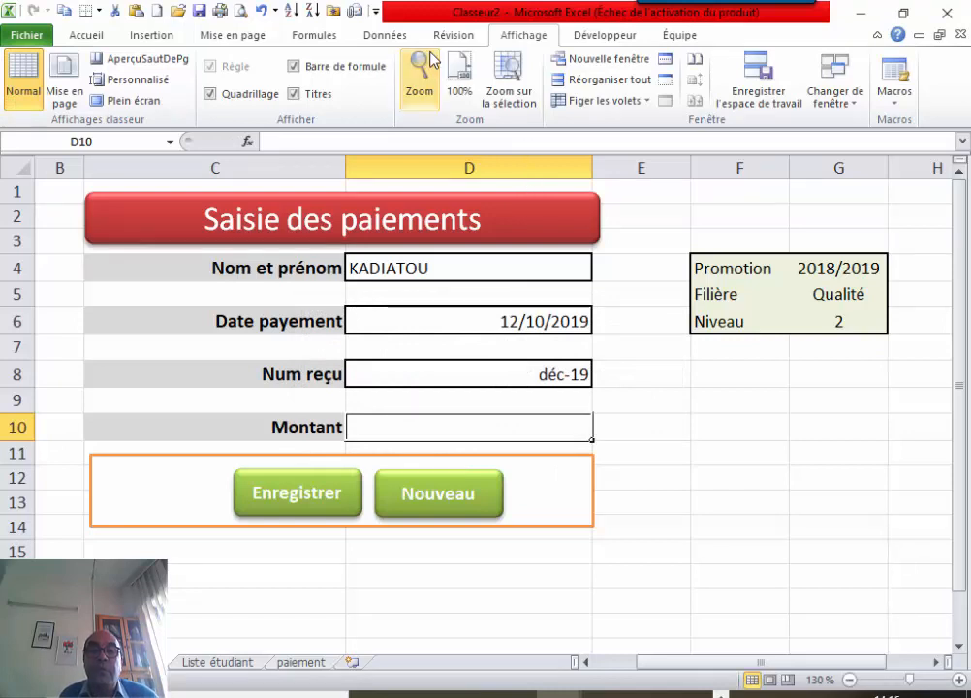
Set the Montant validation rule to decimals 'supérieure à' a minimum of 0.
click(388, 35)
click(592, 59)
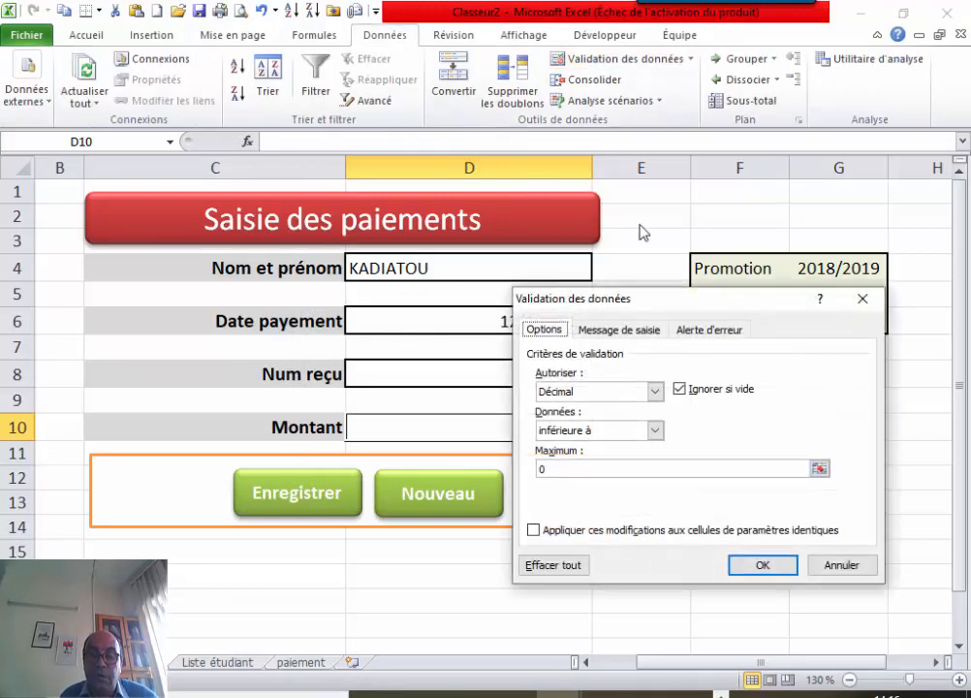
click(654, 430)
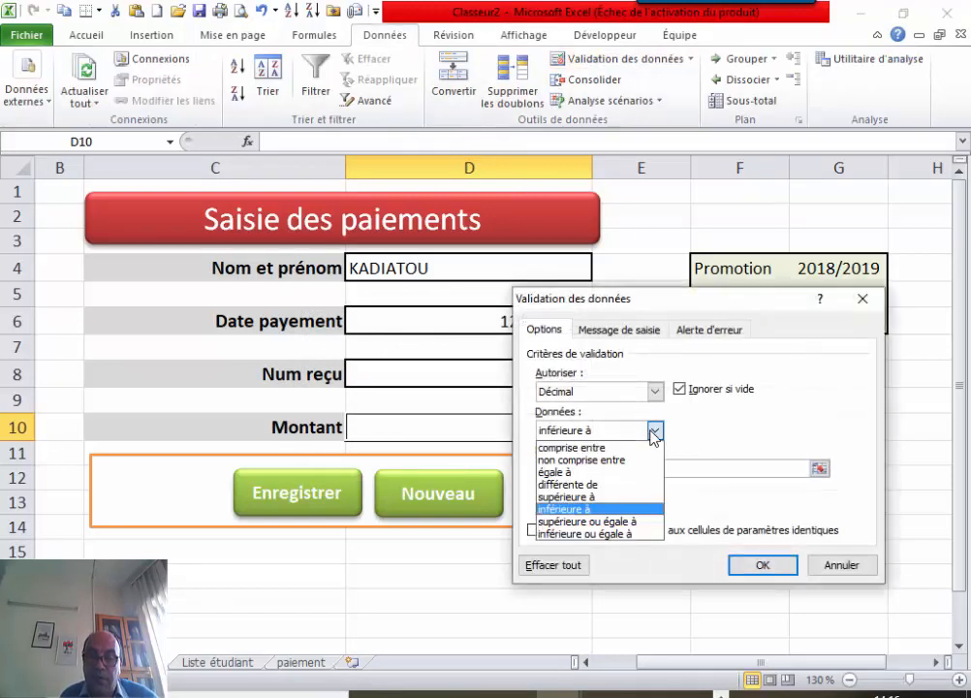
click(609, 497)
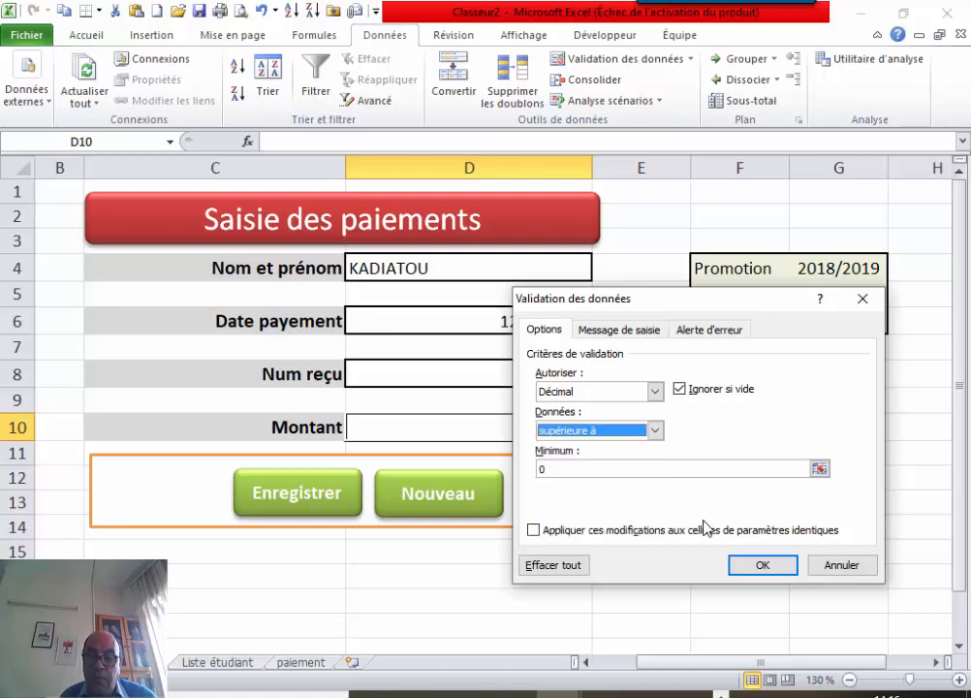
click(759, 565)
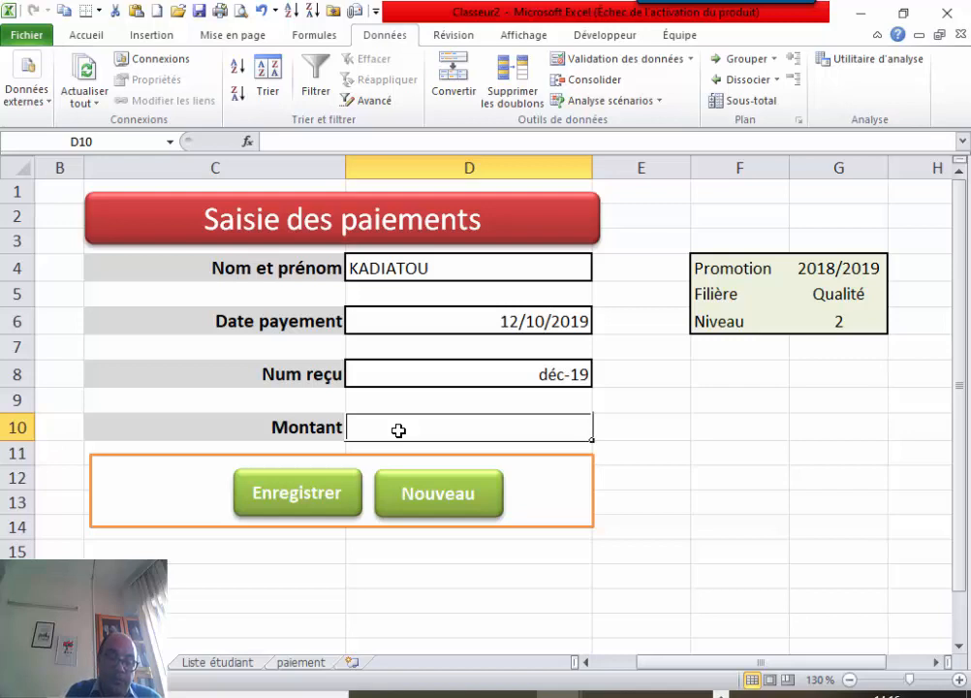
Enter 30000 as the amount, then empty the form with the Nouveau button.
text(30000)
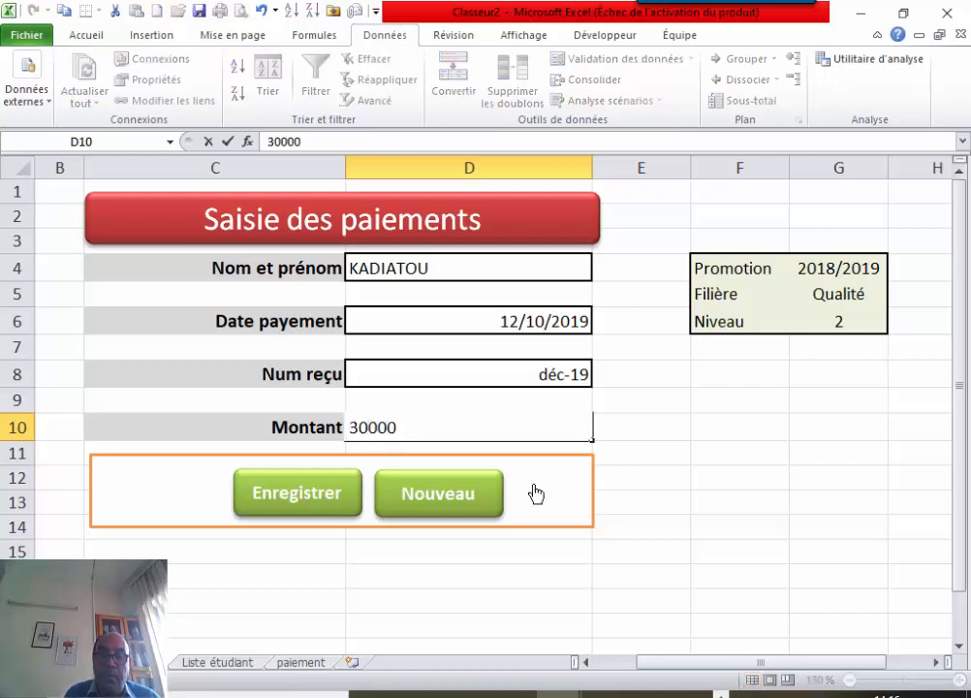
click(613, 498)
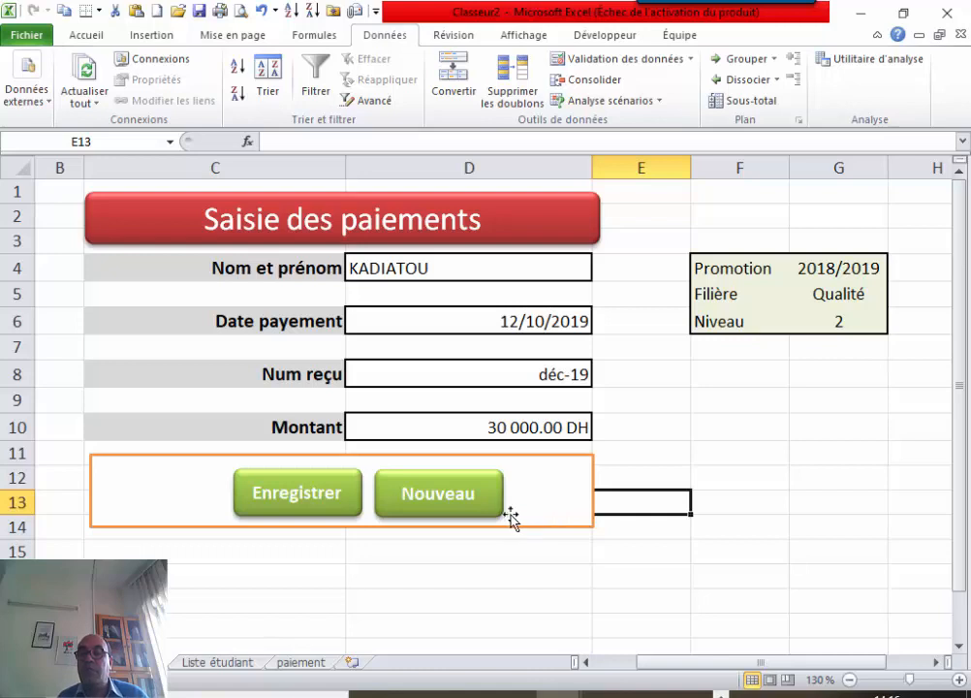
click(457, 501)
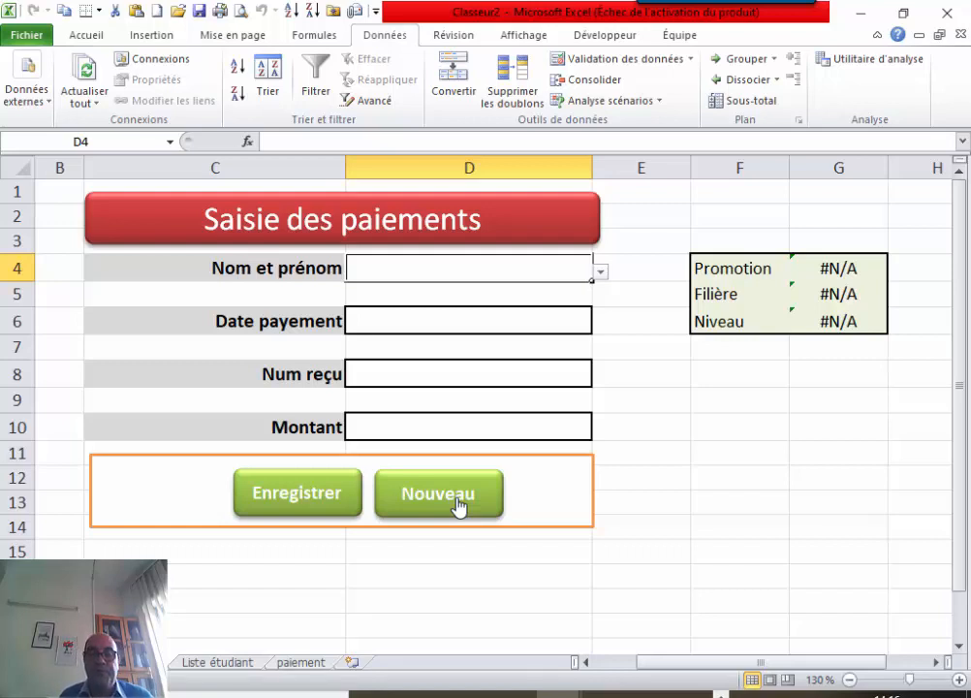
click(233, 665)
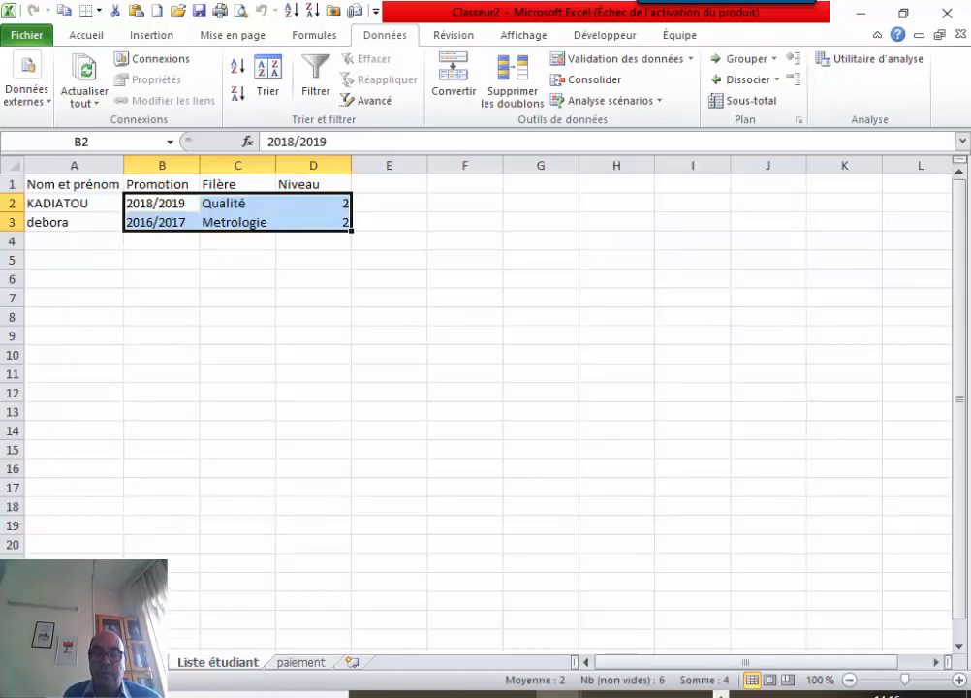
Insert a blank row 2 under the paiement sheet headers and select A2.
click(294, 665)
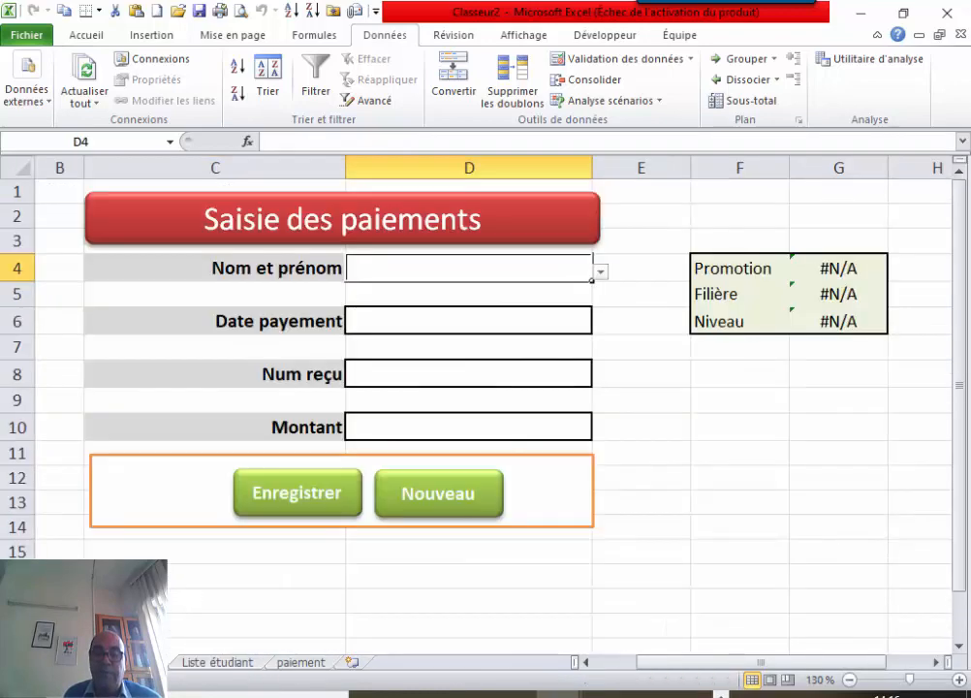
click(281, 666)
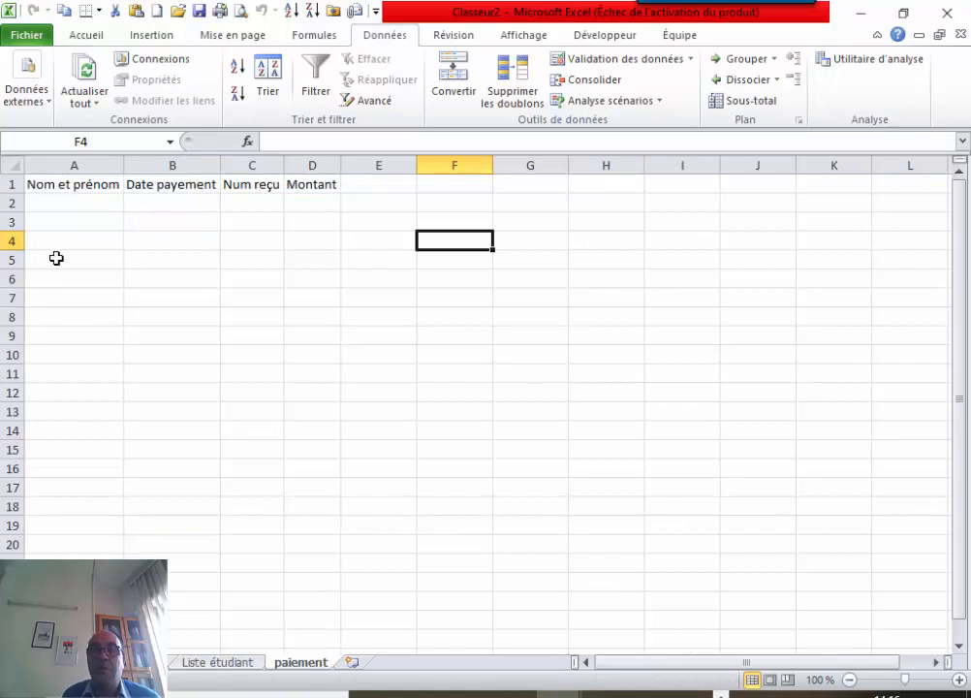
click(11, 202)
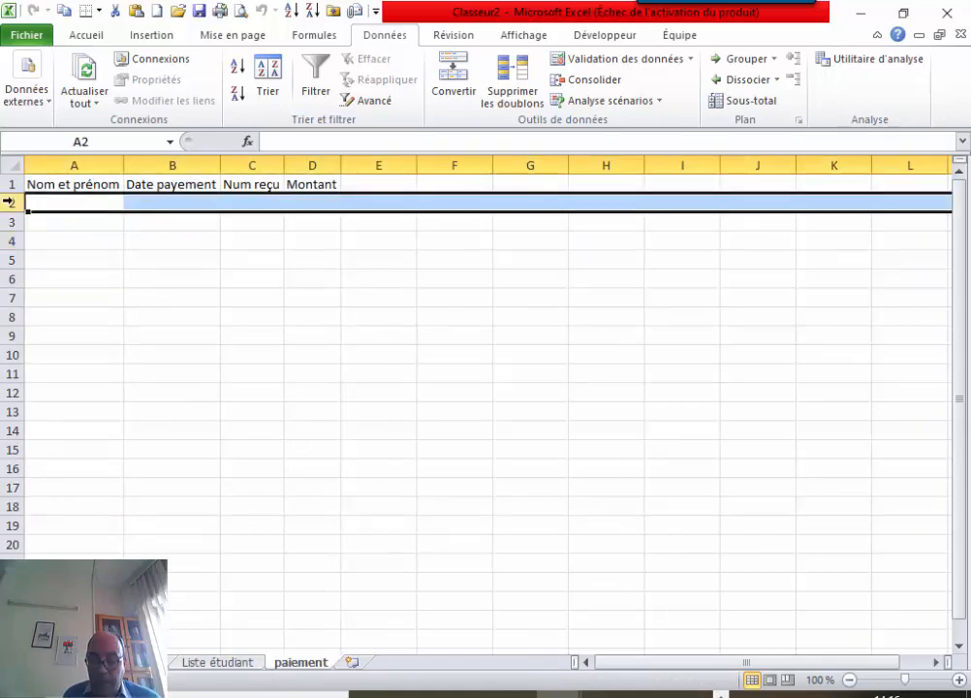
right_click(11, 202)
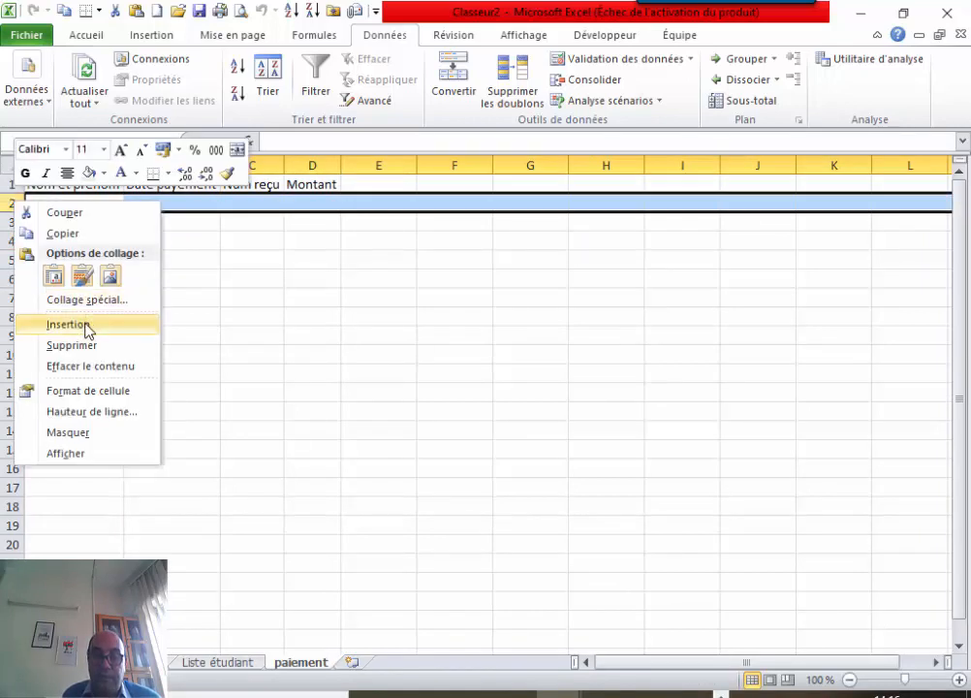
click(85, 326)
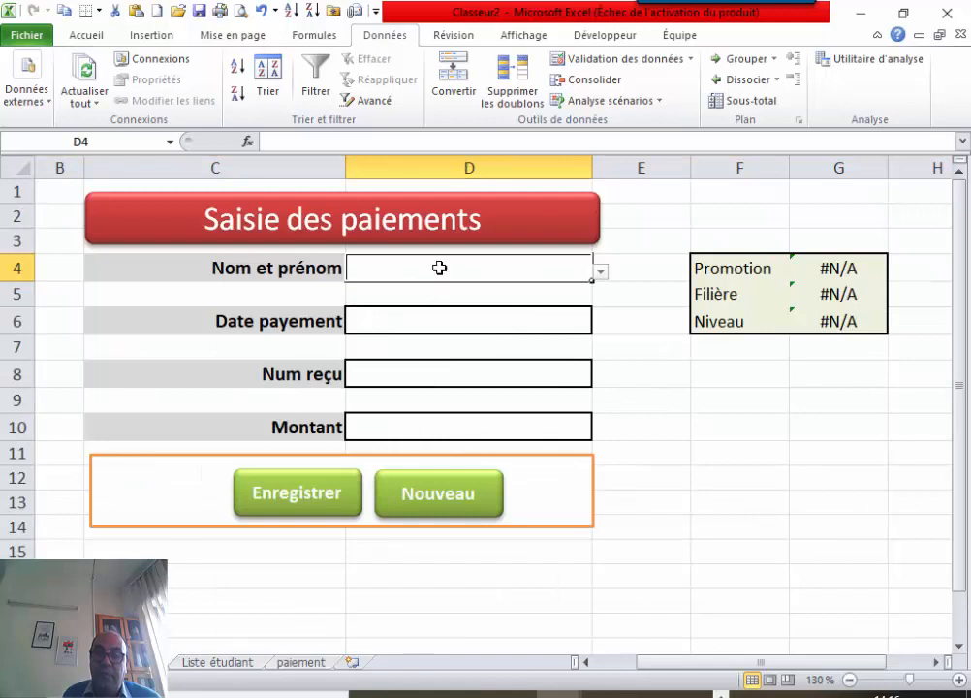
click(301, 662)
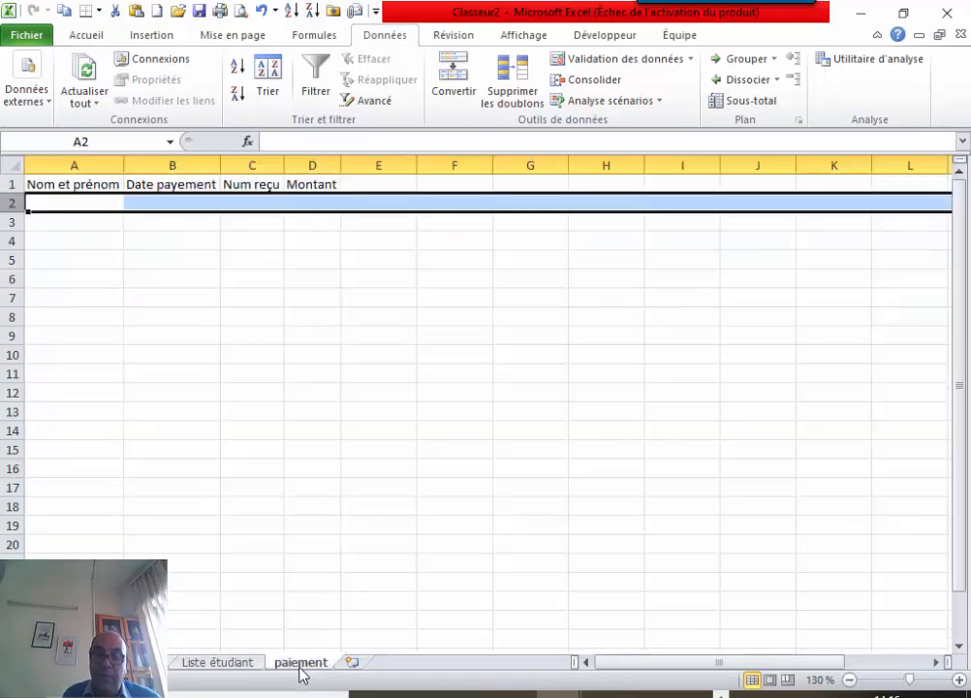
click(77, 201)
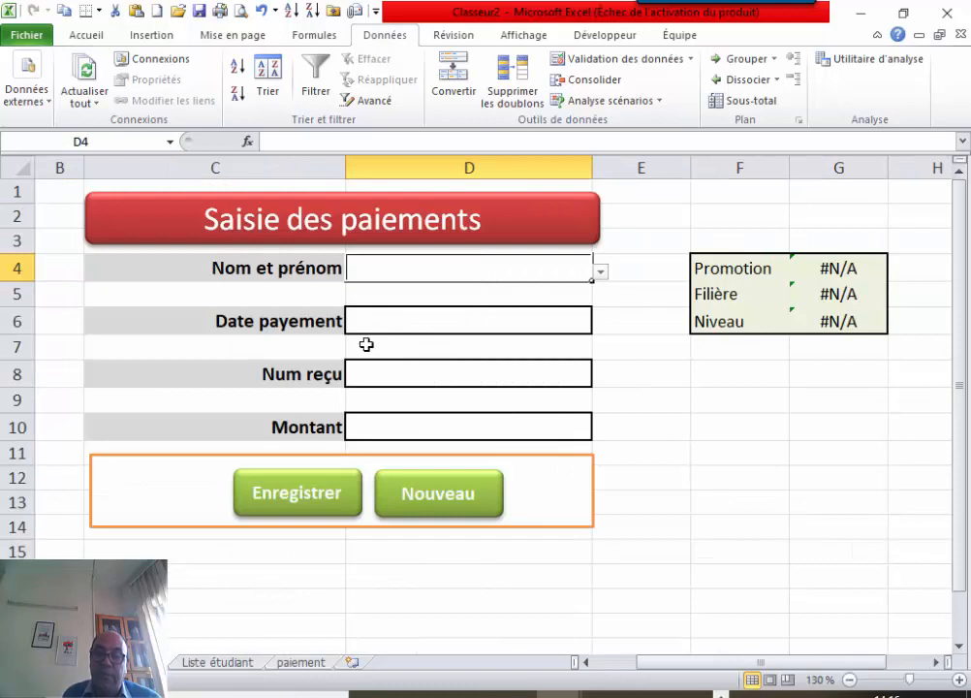
click(380, 330)
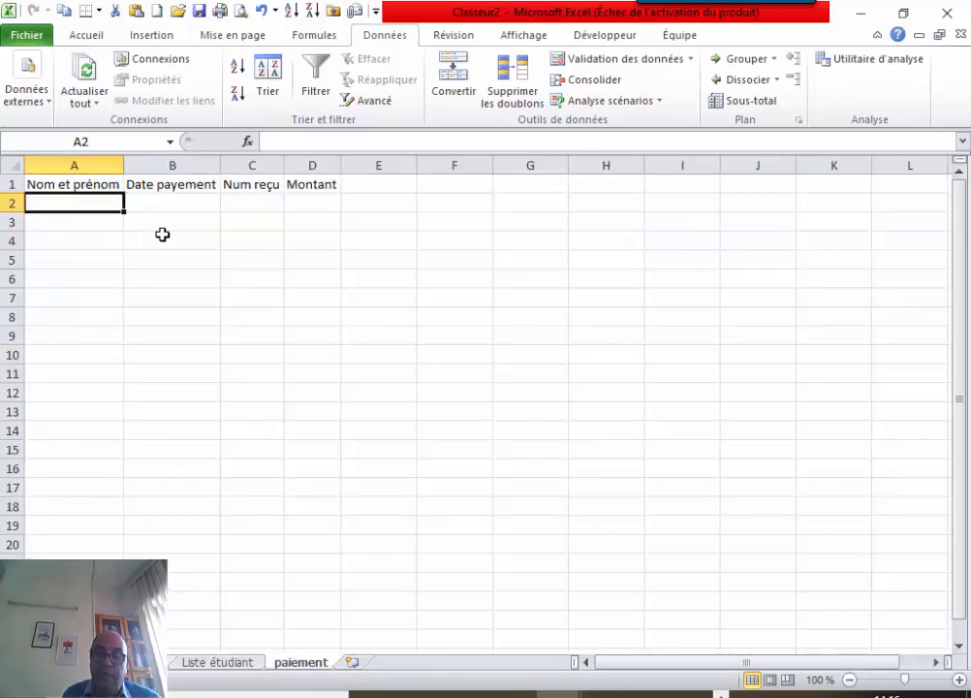
Select B2, then select F10 beside the empty form.
click(163, 204)
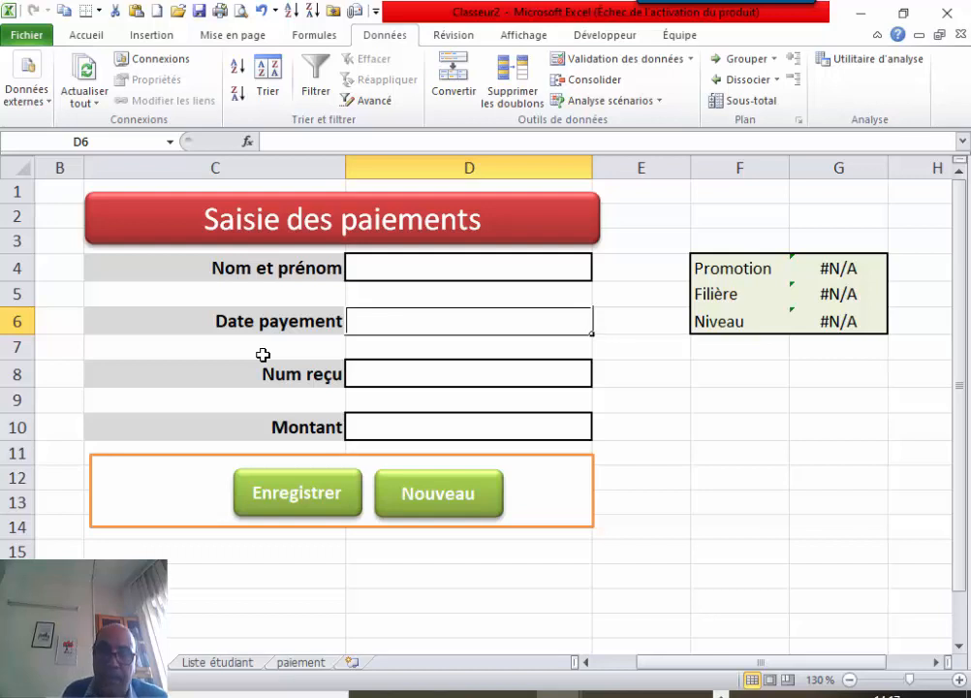
click(696, 430)
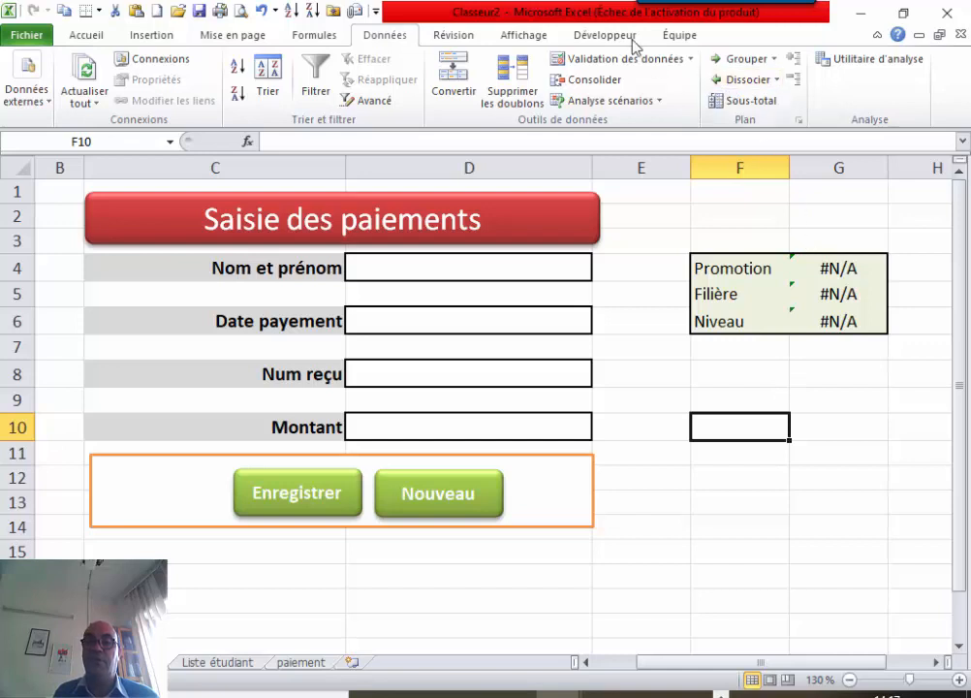
Start recording a macro named EnregistrerPaiement in Ce classeur.
click(550, 39)
click(893, 79)
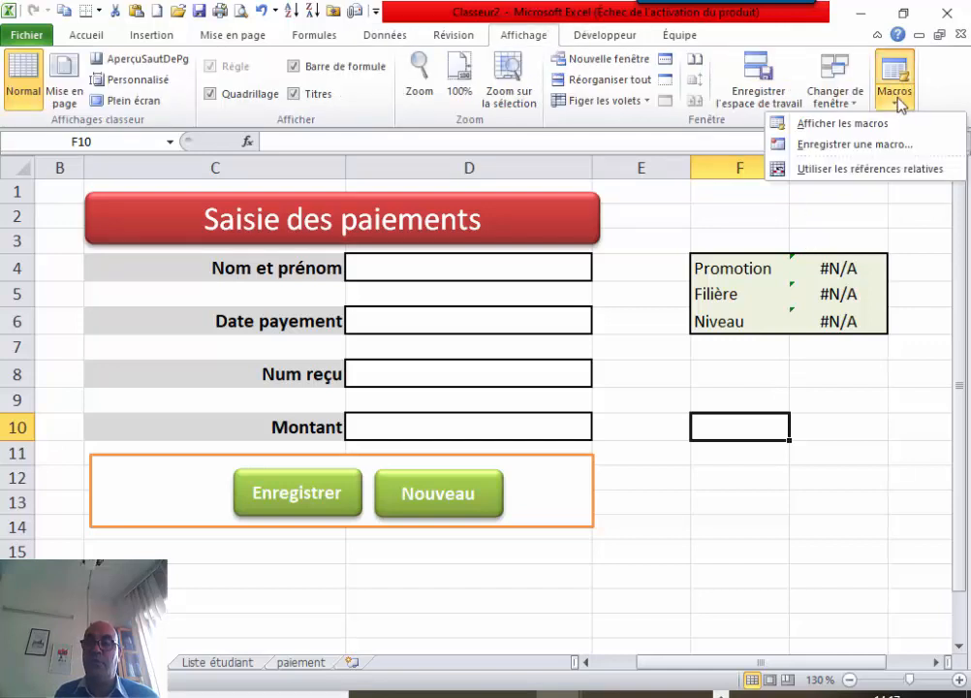
click(875, 145)
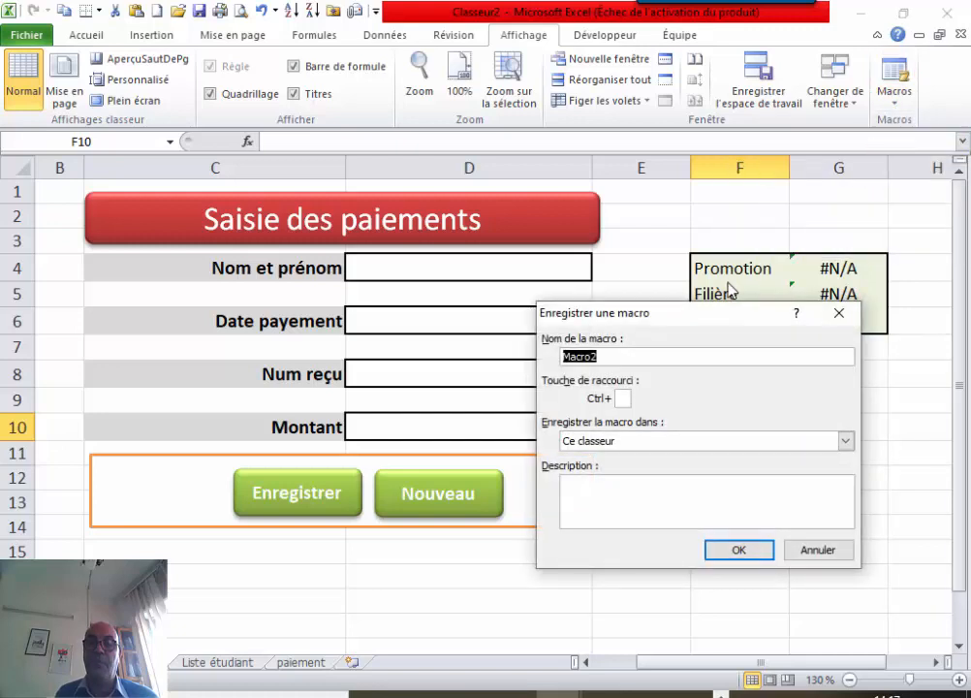
key(BackSpace)
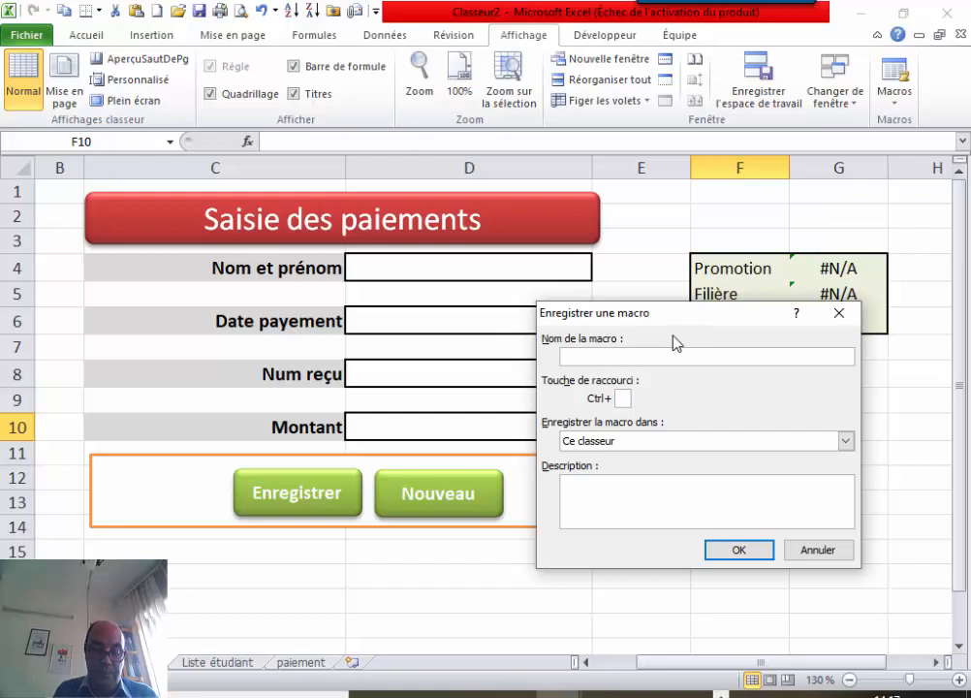
text(En)
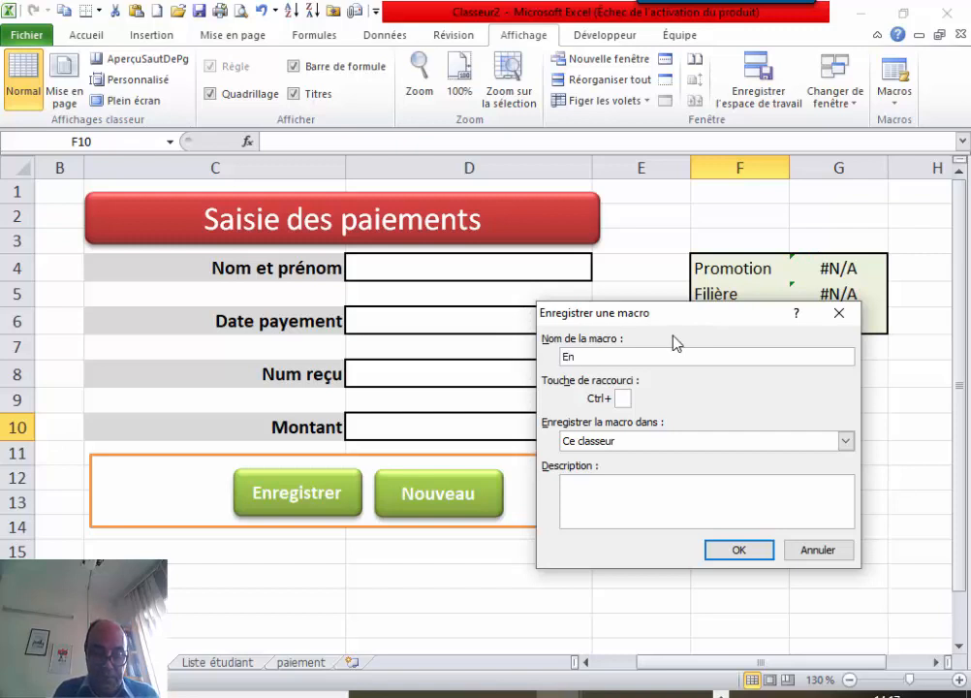
text(registrer)
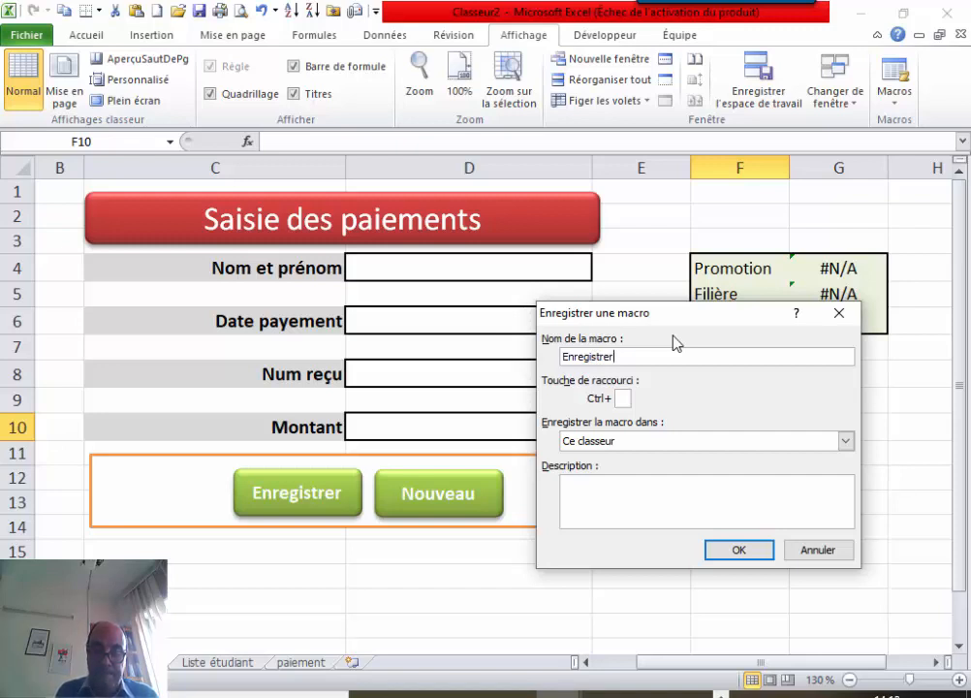
text(Paiement)
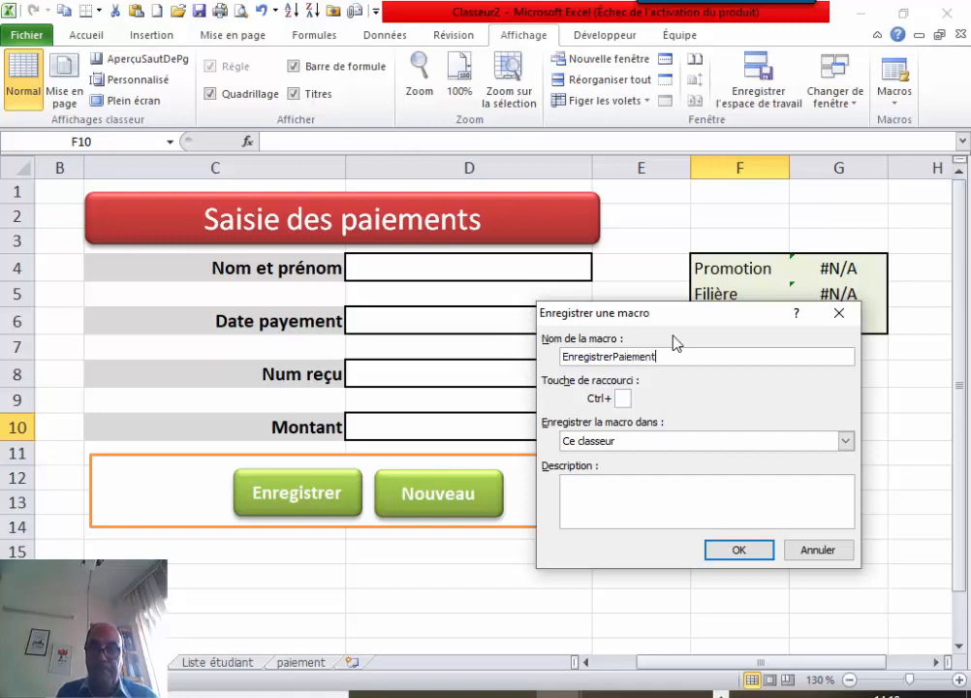
click(741, 551)
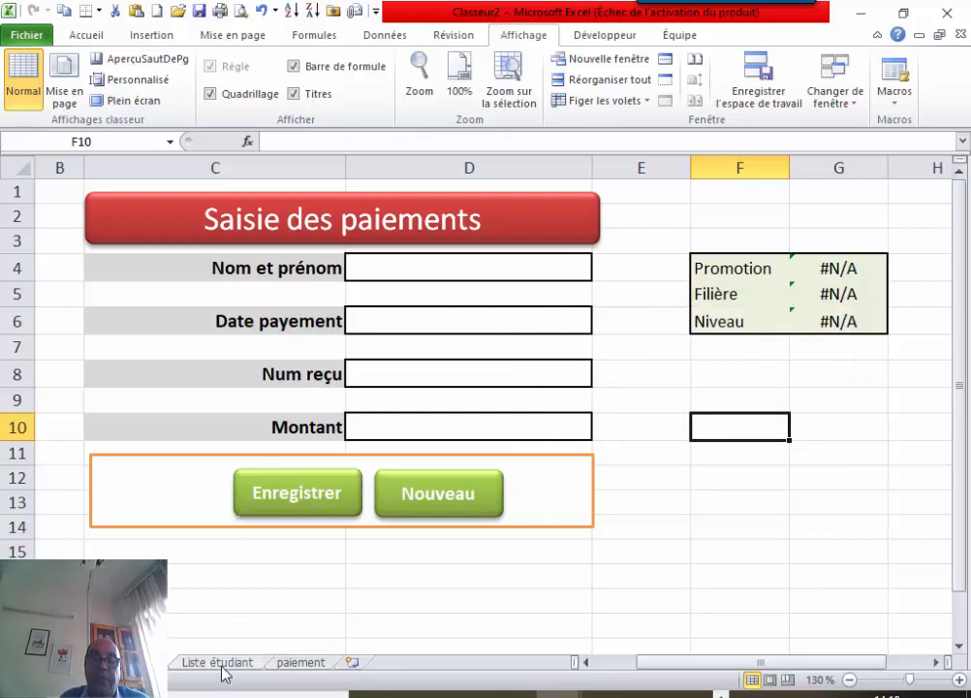
Insert a blank row 2 under the paiement sheet headers.
click(295, 667)
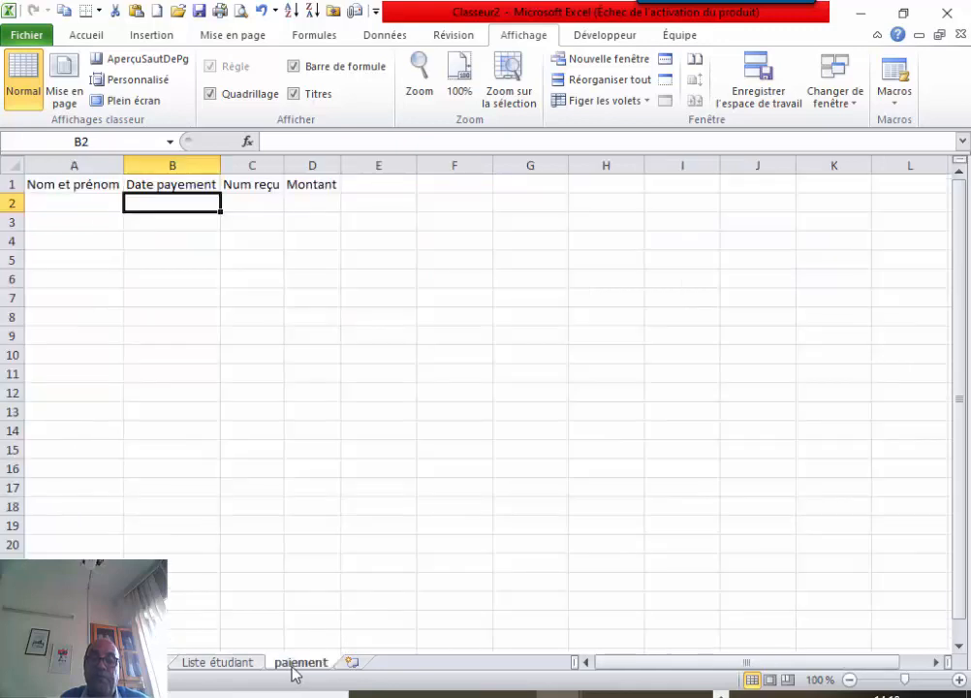
click(9, 202)
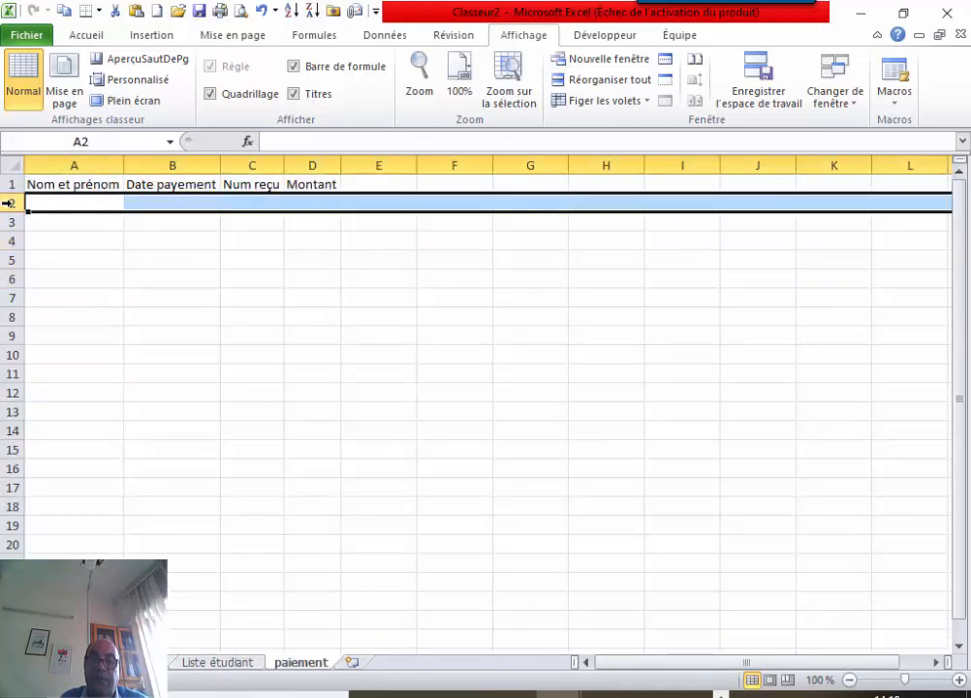
right_click(10, 202)
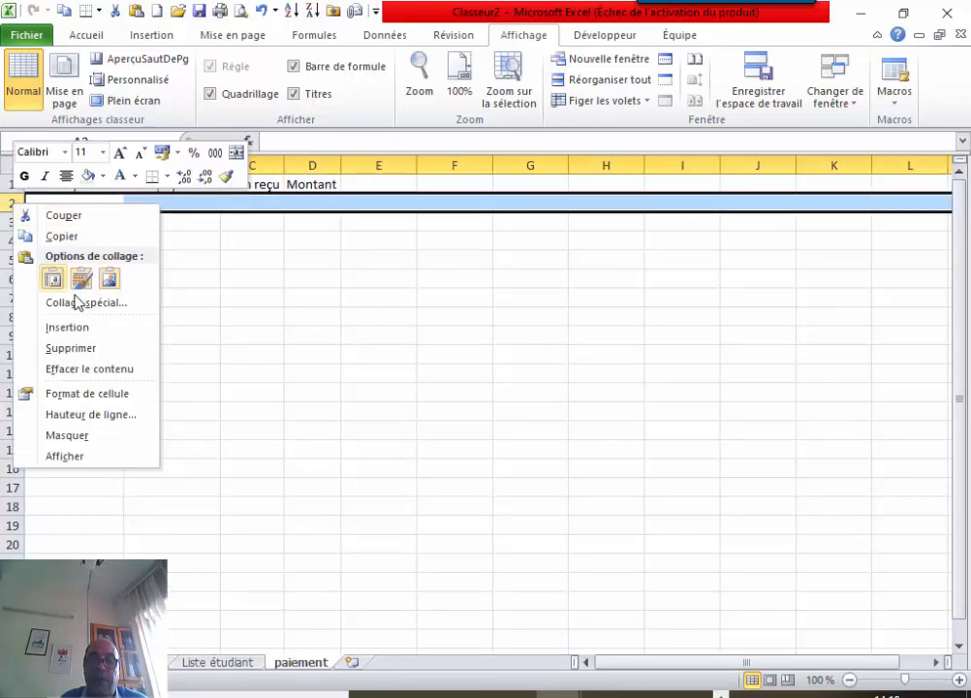
click(67, 327)
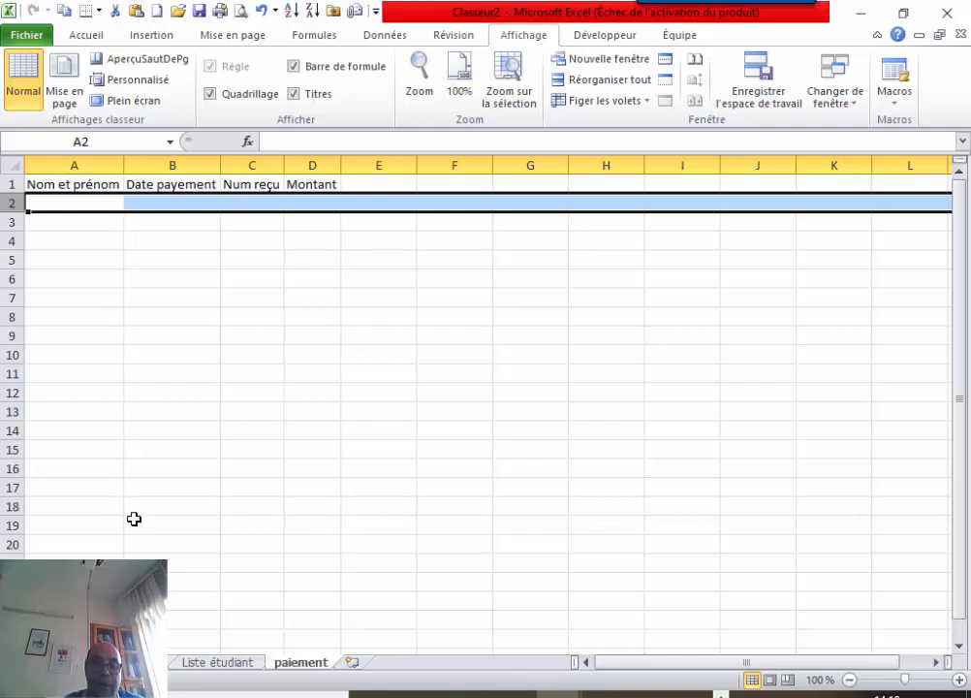
Copy the form's name cell D4 and paste it into A2 of paiement.
click(131, 662)
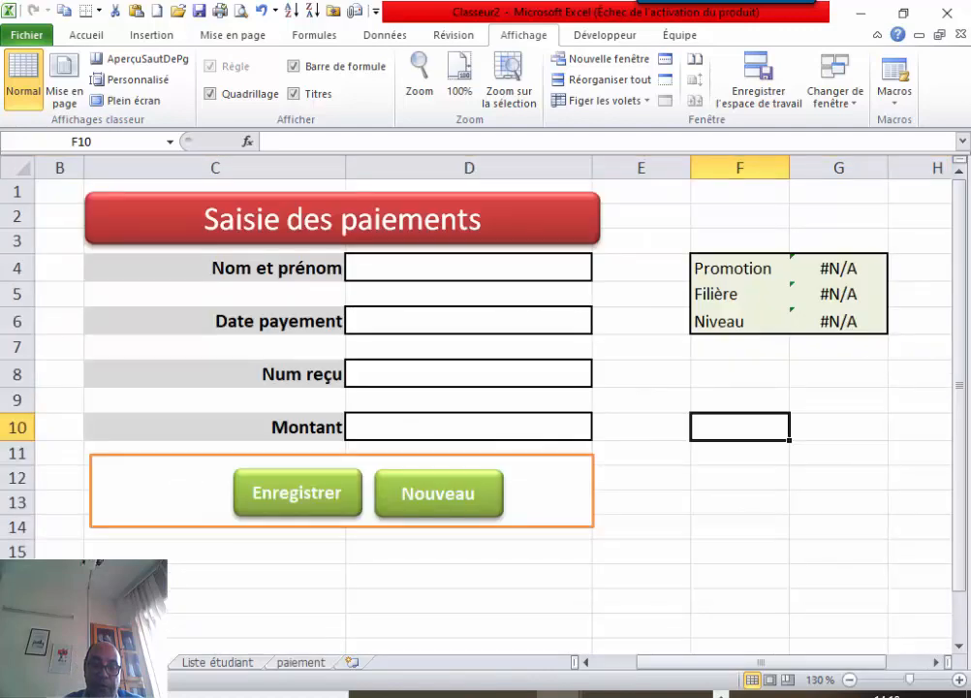
click(453, 267)
right_click(453, 268)
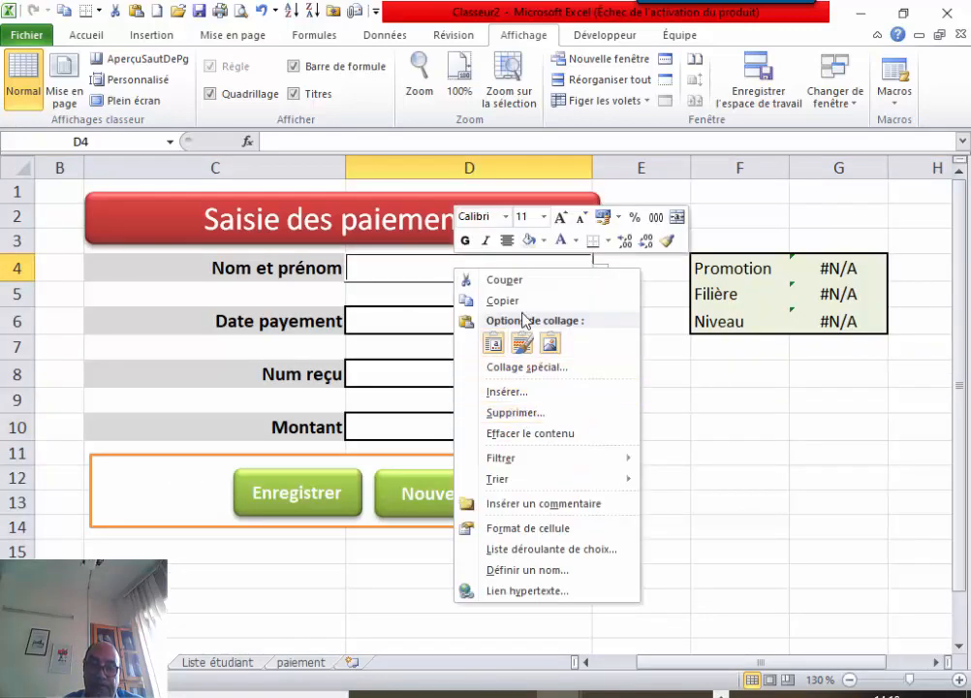
click(520, 304)
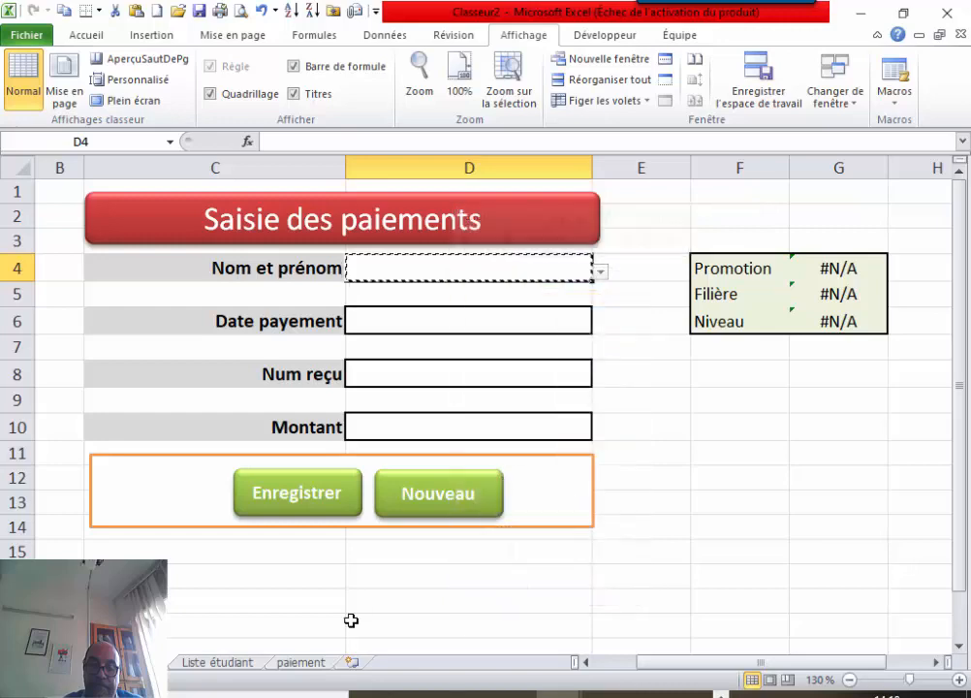
click(312, 665)
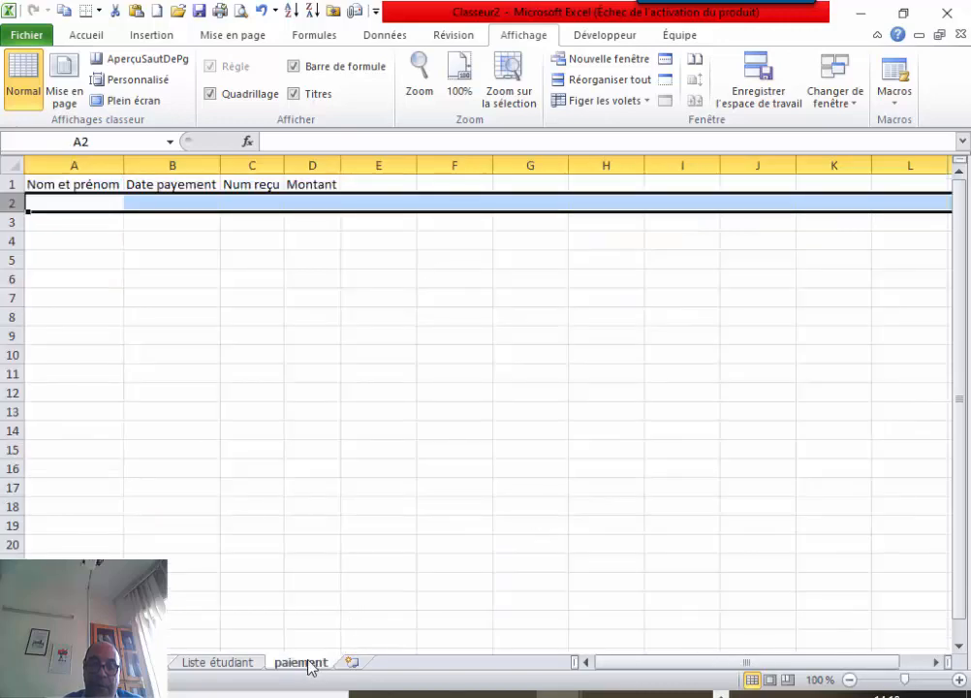
right_click(93, 207)
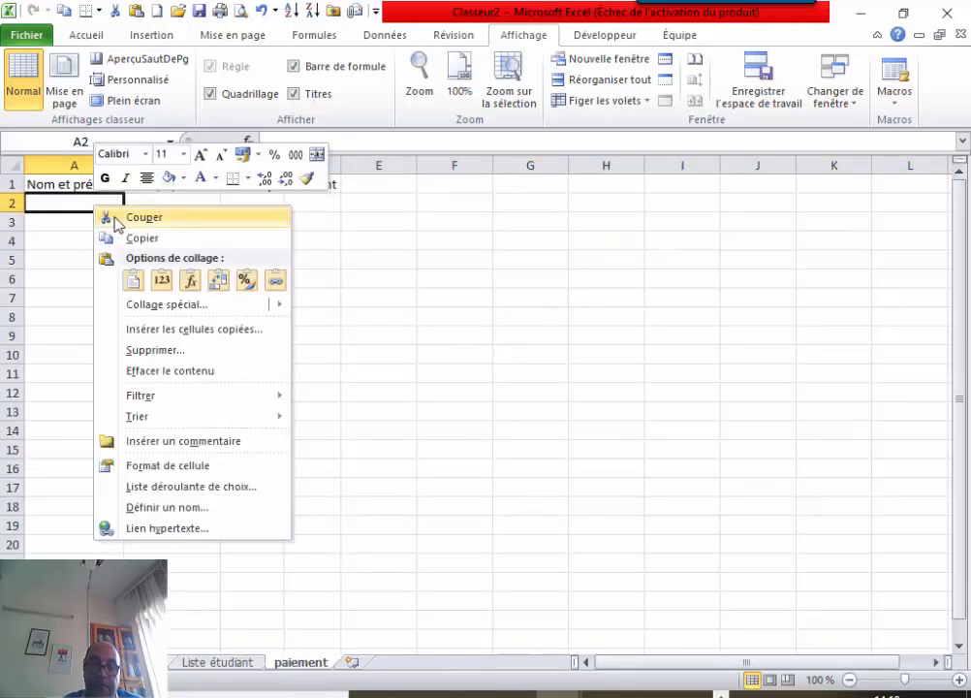
click(68, 200)
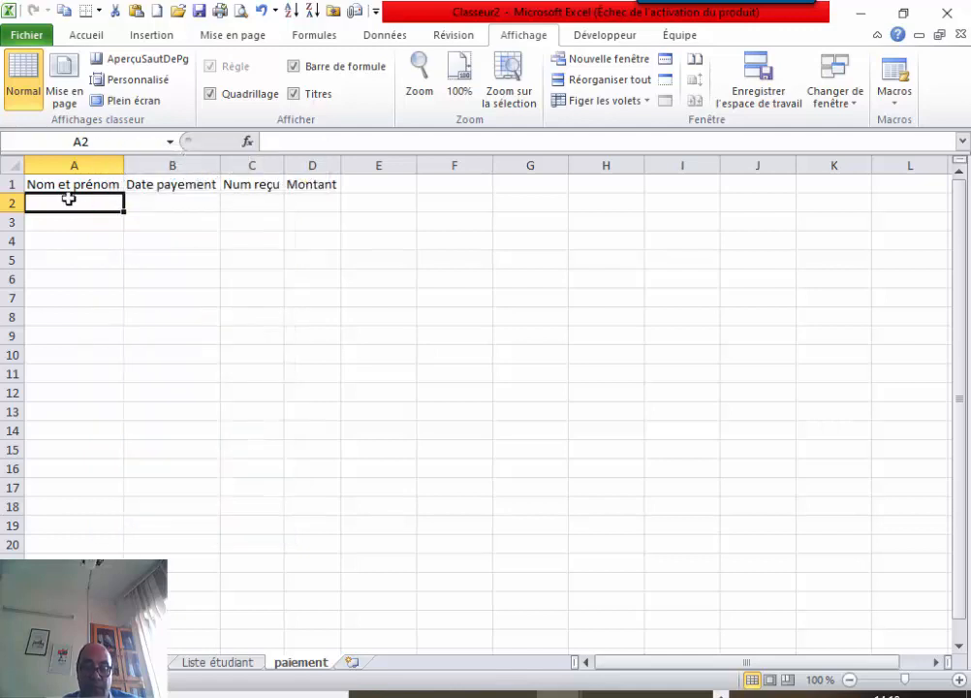
key(ctrl+v)
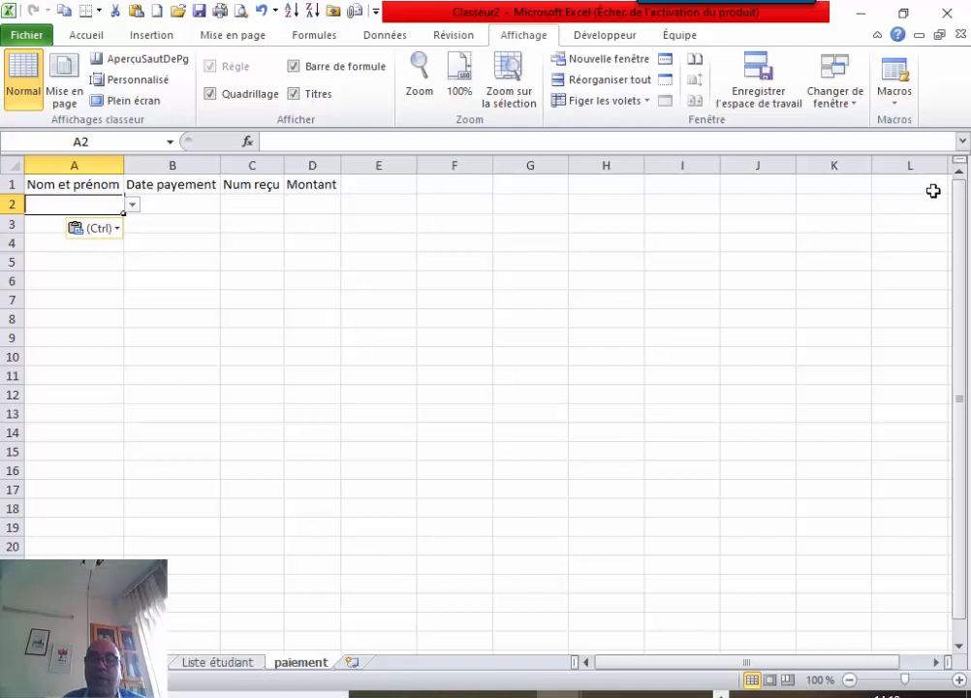
Delete the EnregistrerPaiement macro from the macro list.
click(898, 105)
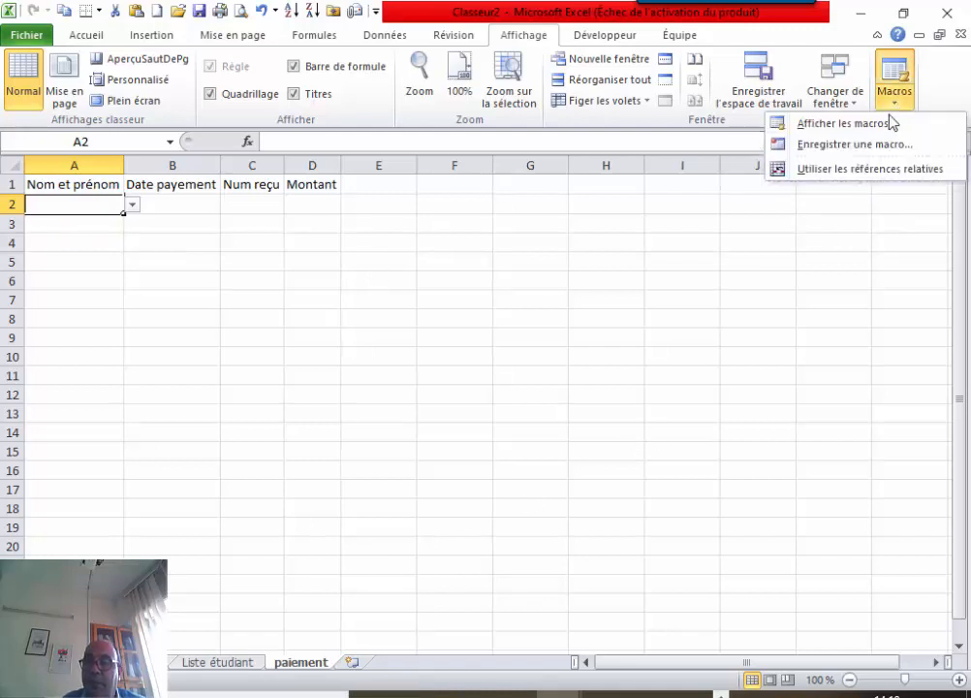
click(877, 125)
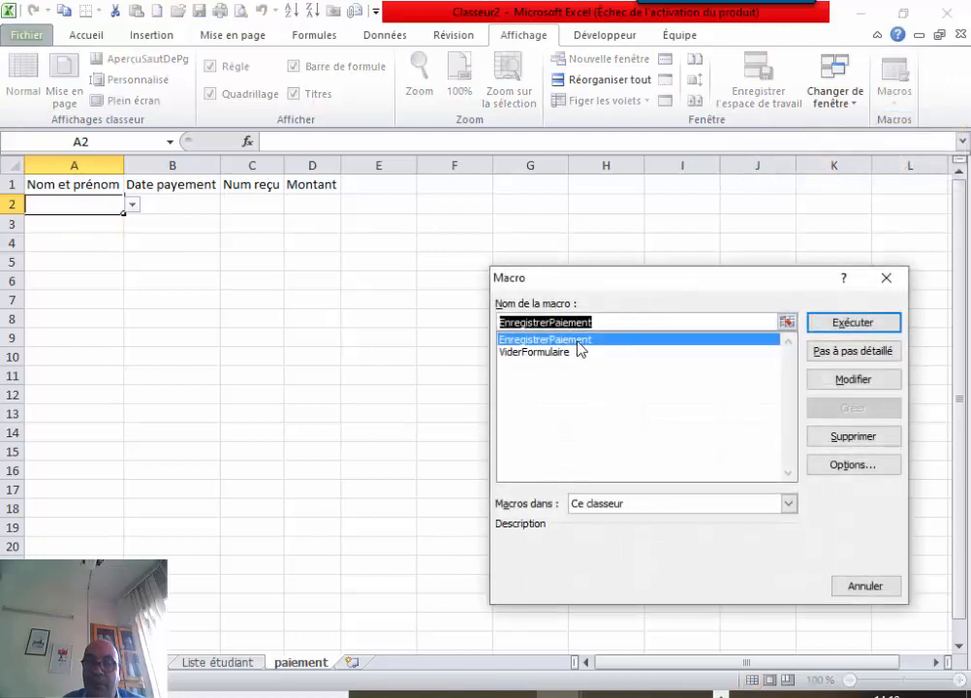
click(858, 325)
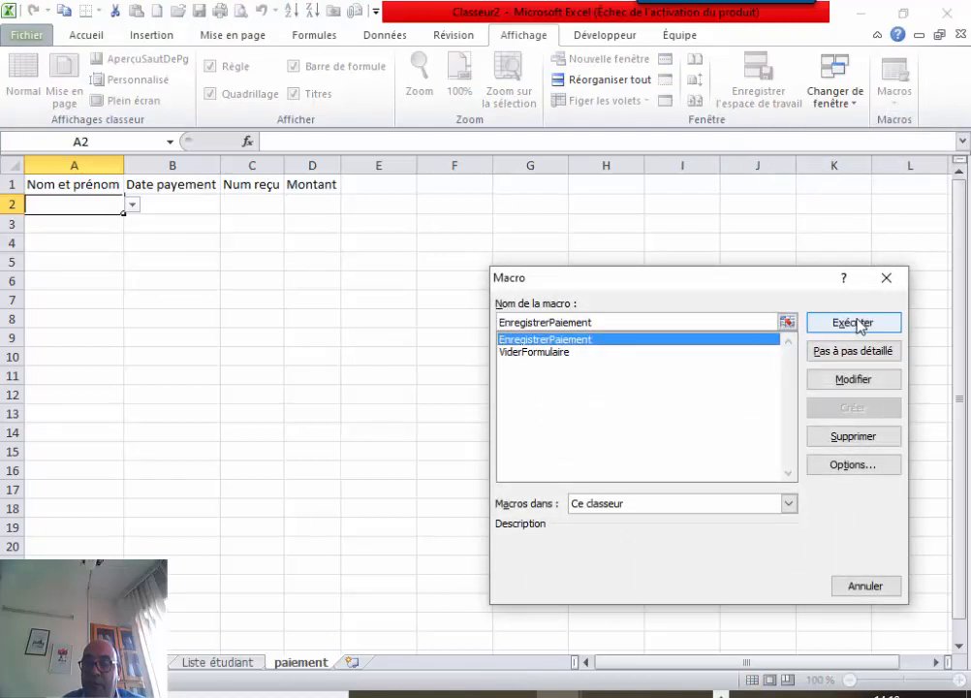
click(839, 441)
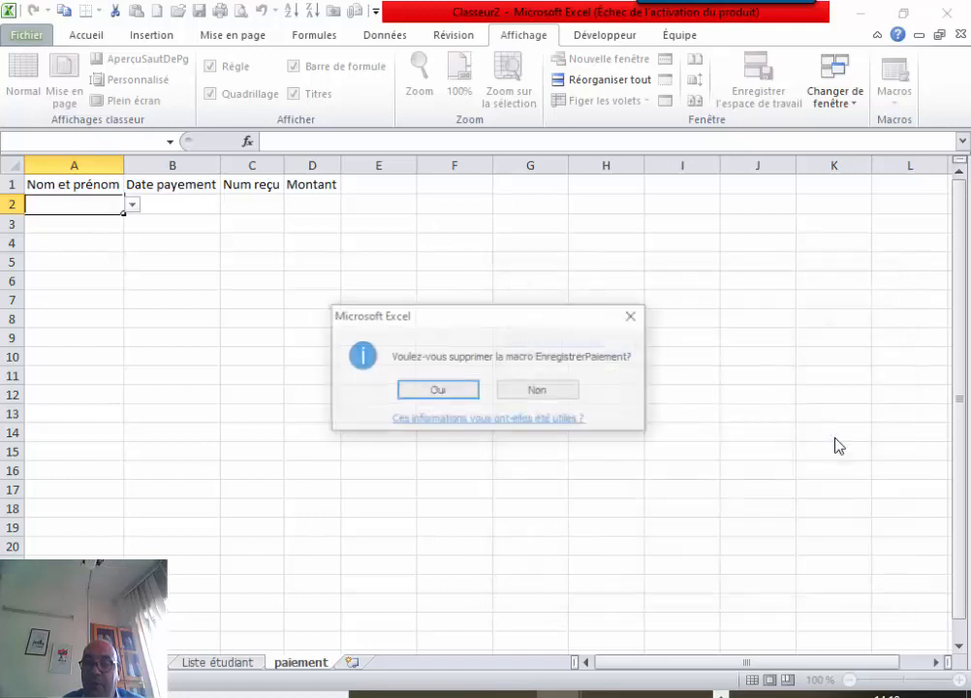
click(449, 391)
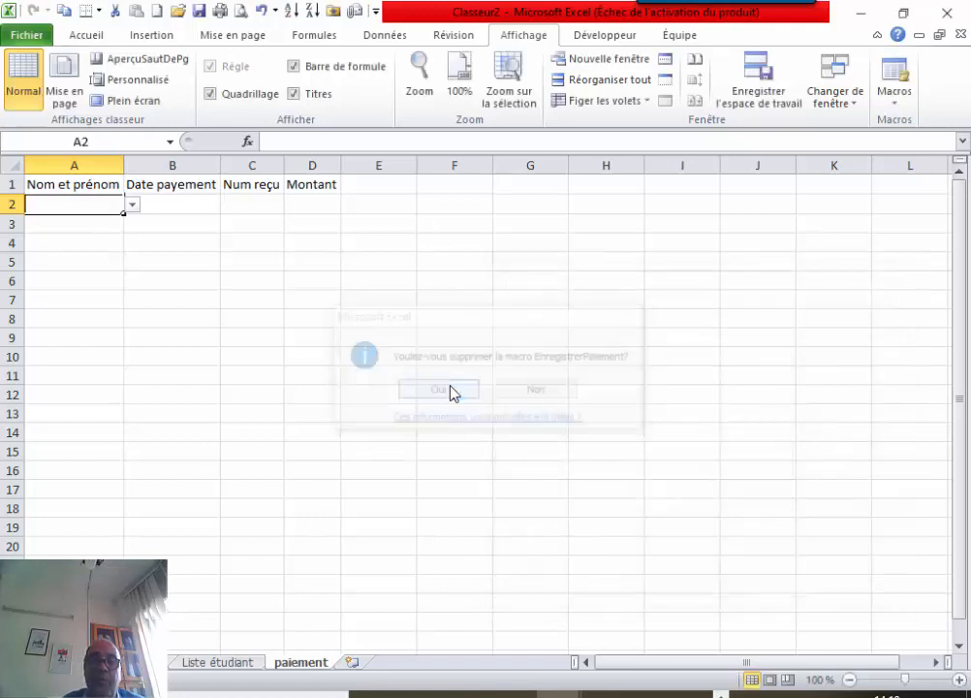
click(225, 270)
Delete the inserted row 2 from the paiement sheet.
click(12, 203)
right_click(17, 204)
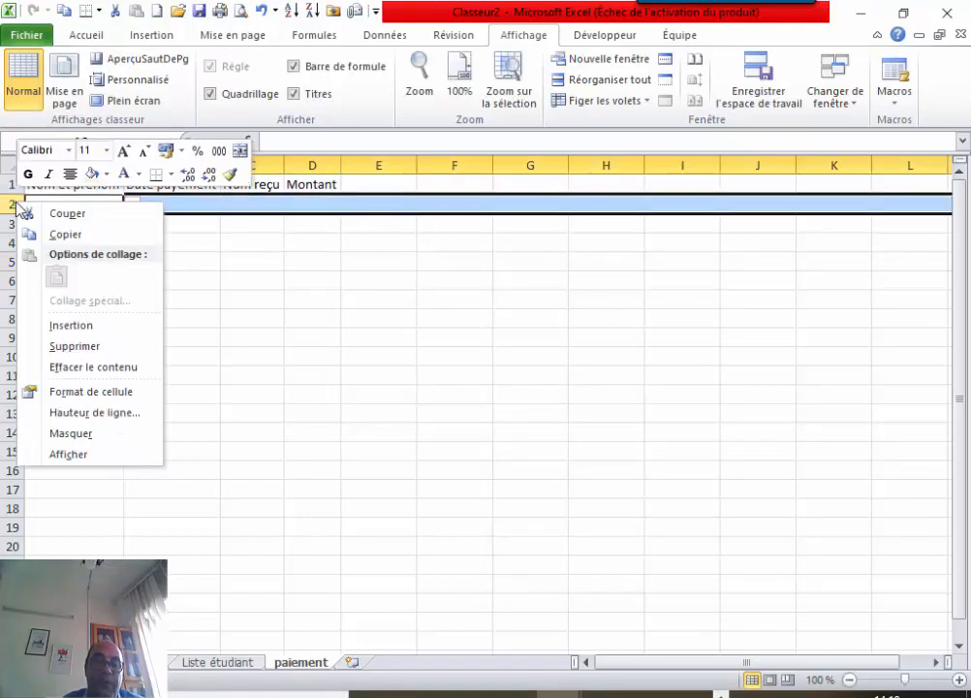
click(101, 347)
click(245, 332)
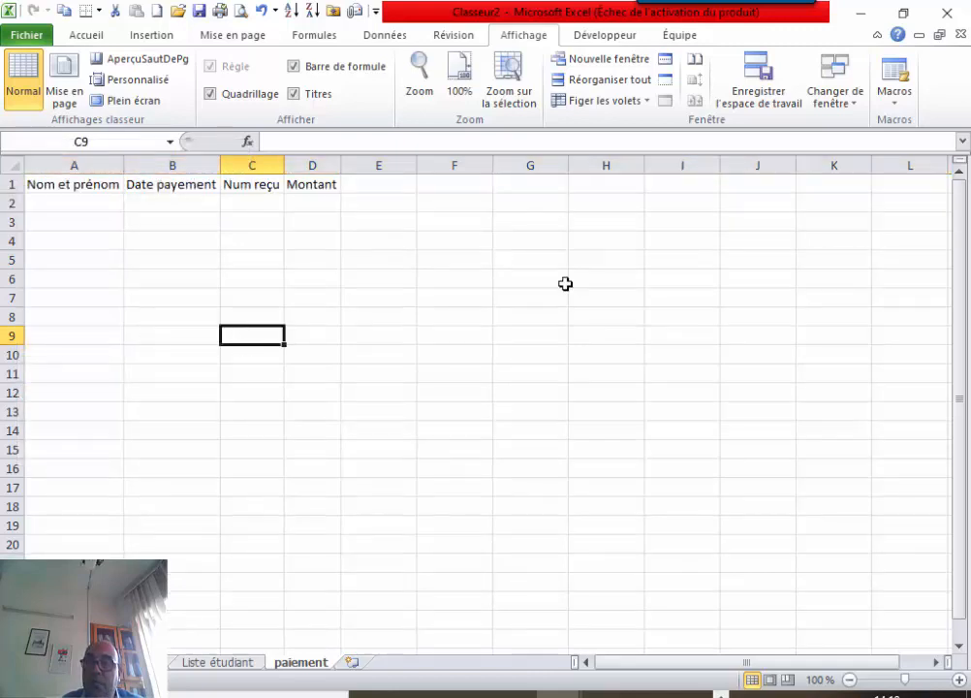
click(896, 99)
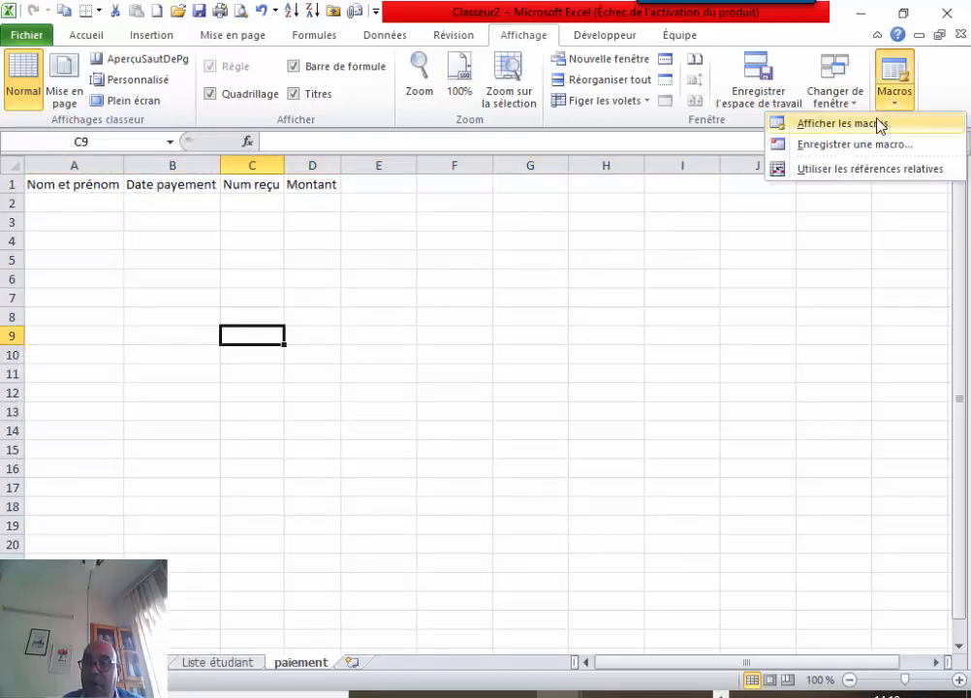
Record a fresh EnregistrerPaiement macro, then return to paiement and select row 2.
click(884, 144)
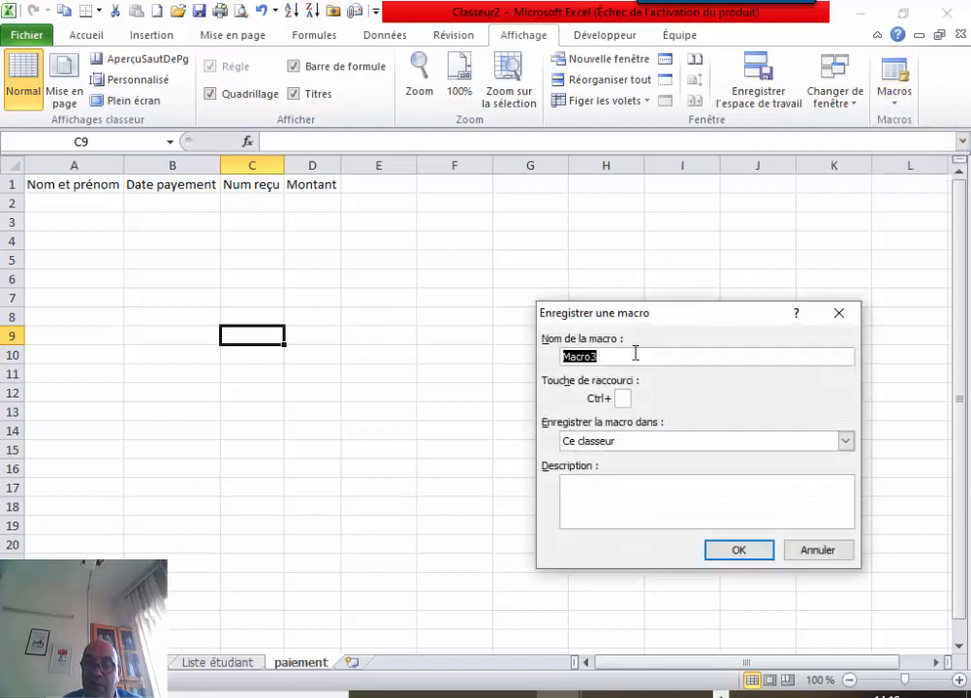
text(Enregis)
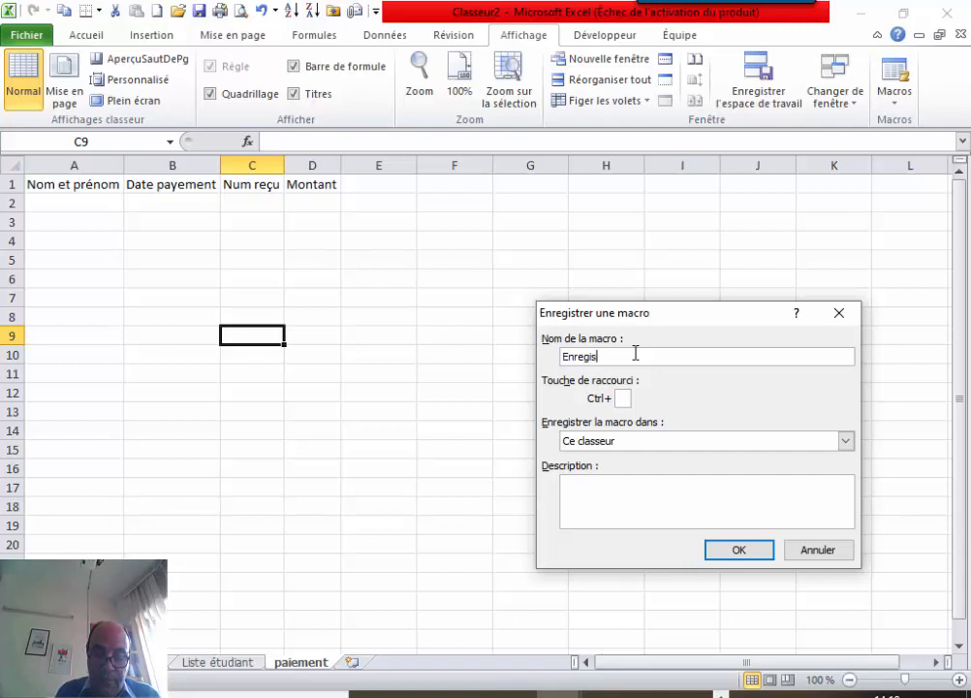
text(trerP)
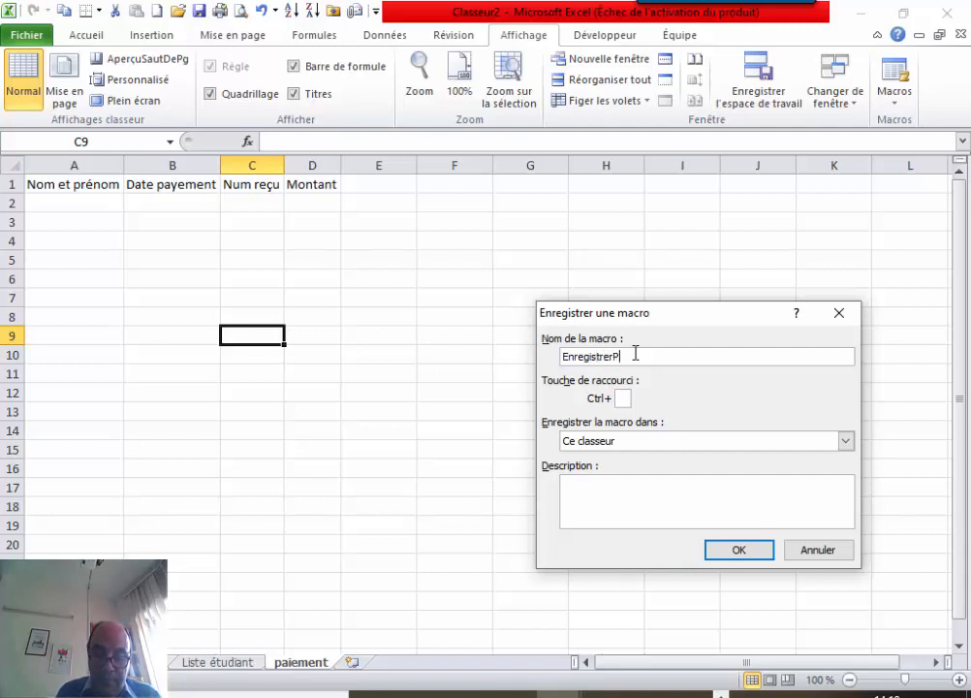
text(aiement)
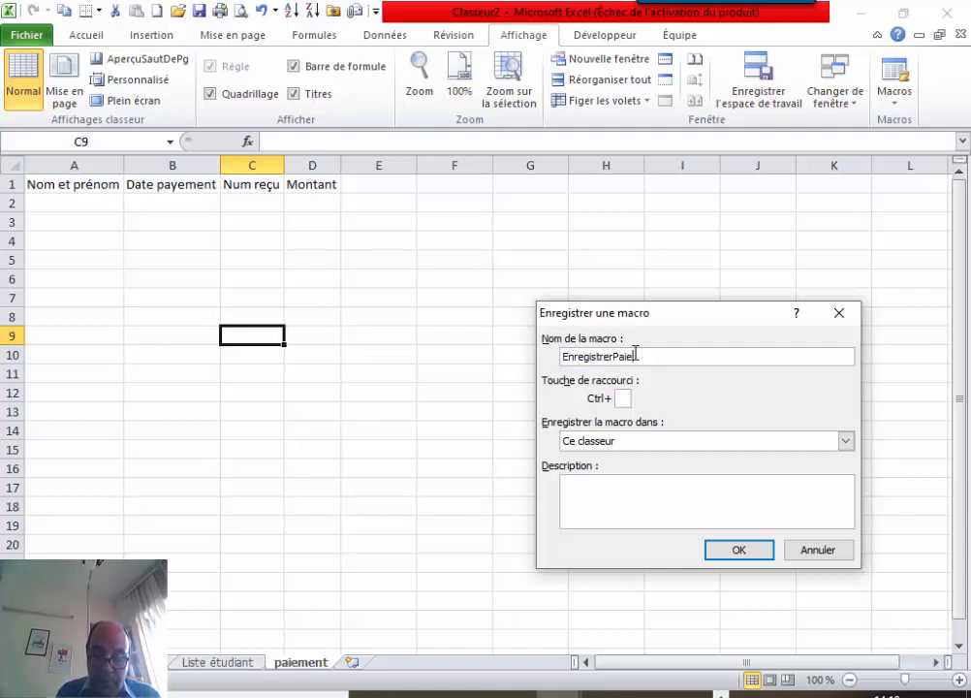
click(727, 552)
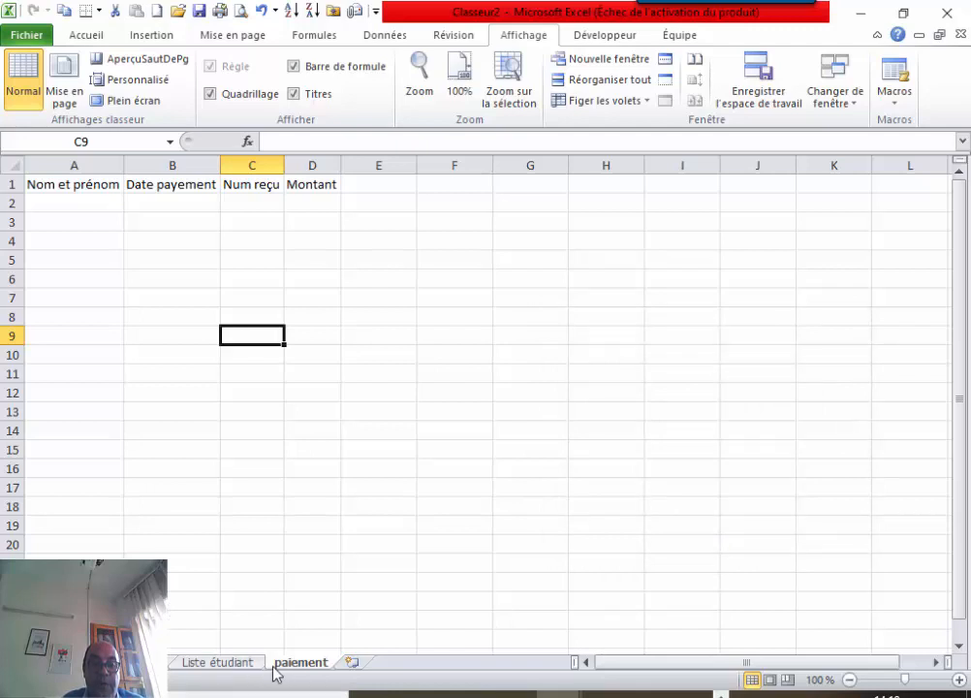
click(177, 665)
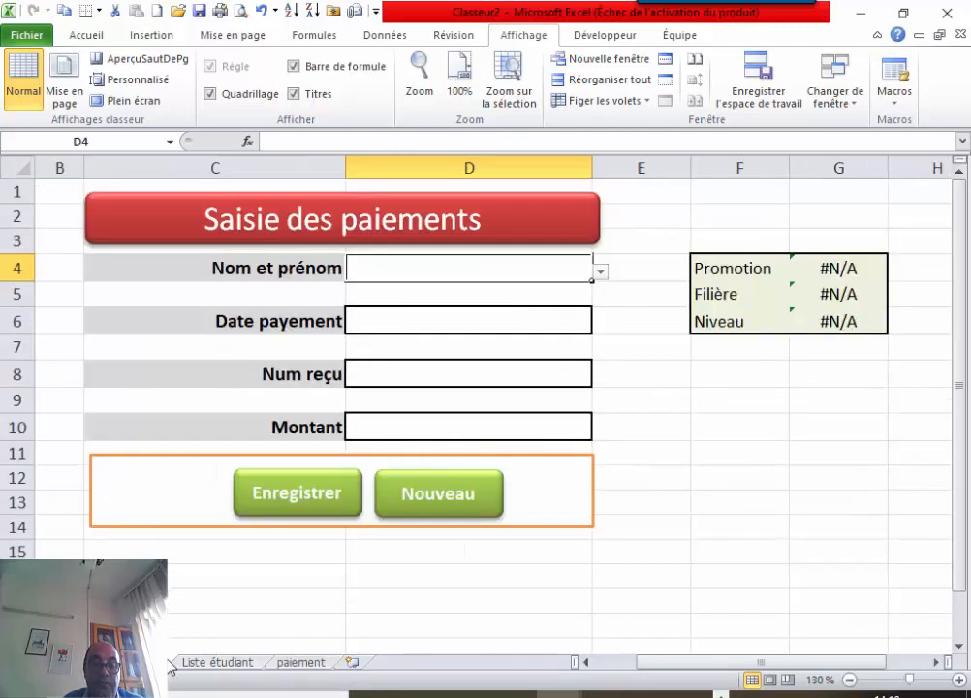
click(291, 664)
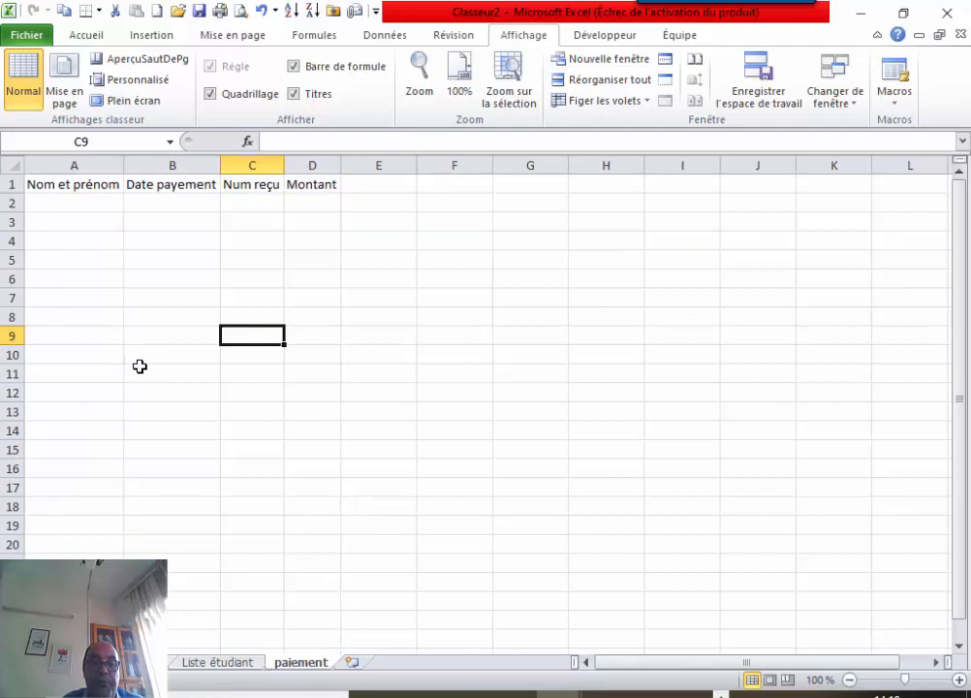
click(10, 204)
Insert a blank row under the headers and paste the name from form cell D4 into paiement A2 as values.
right_click(11, 207)
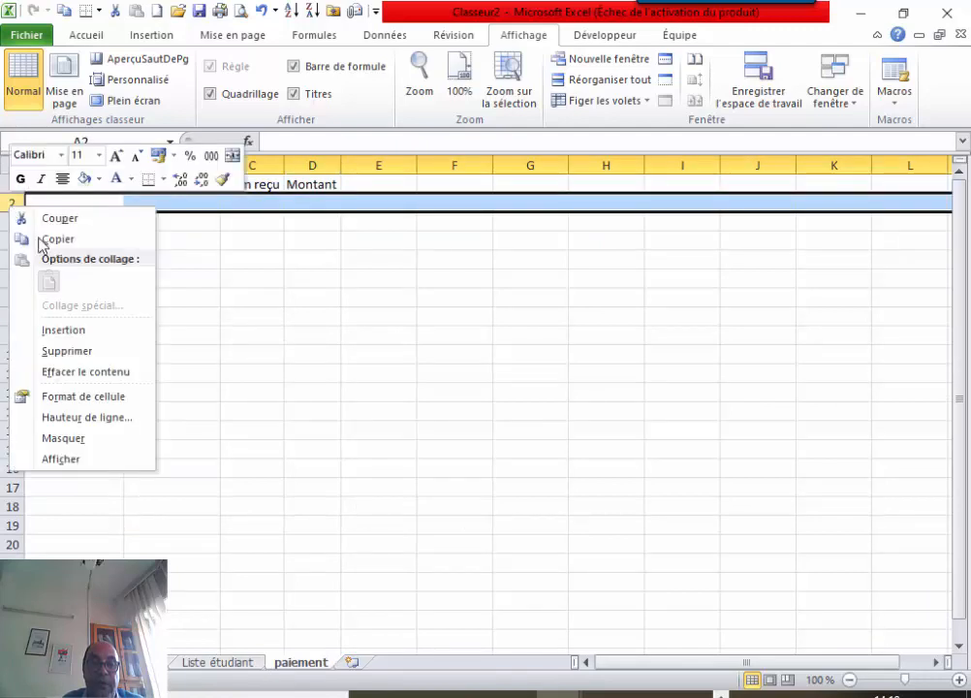
click(71, 331)
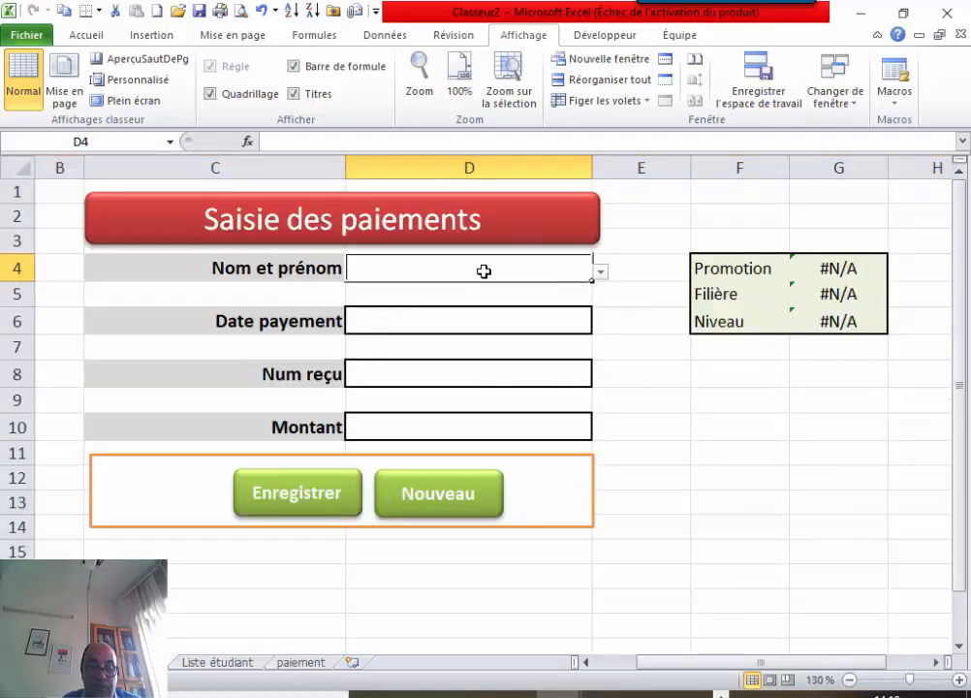
key(ctrl+c)
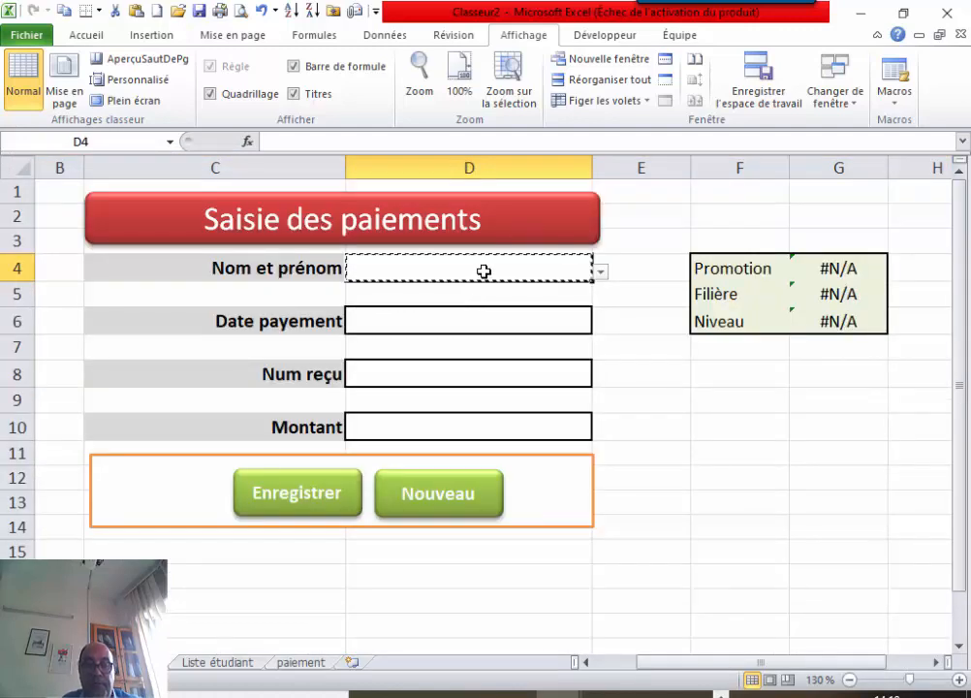
click(302, 663)
click(81, 201)
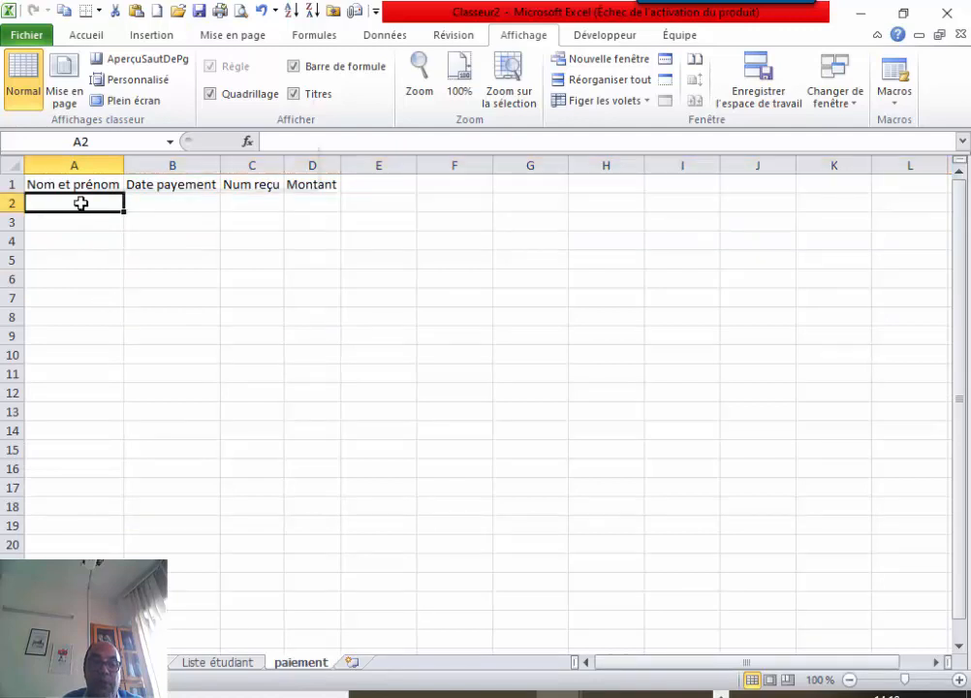
right_click(81, 202)
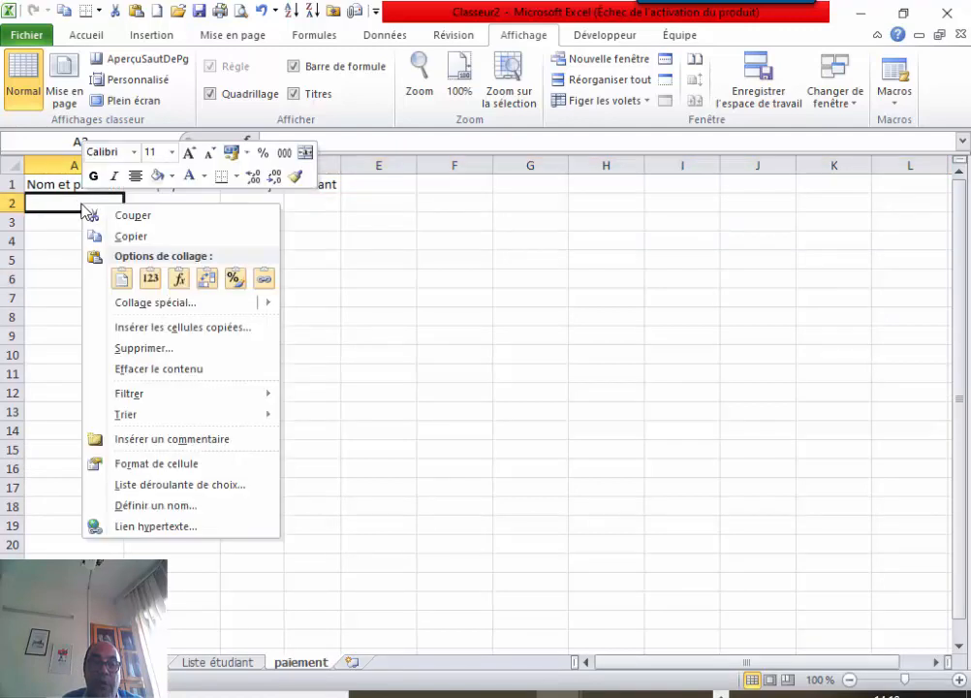
click(148, 281)
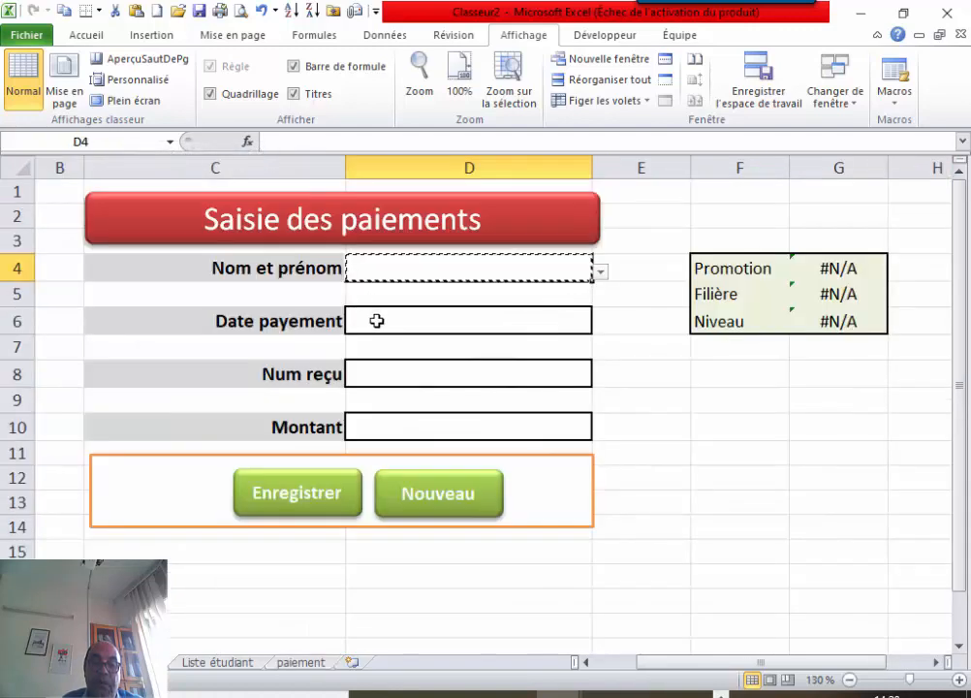
Paste the date from form cell D6 into paiement cell B2.
click(376, 321)
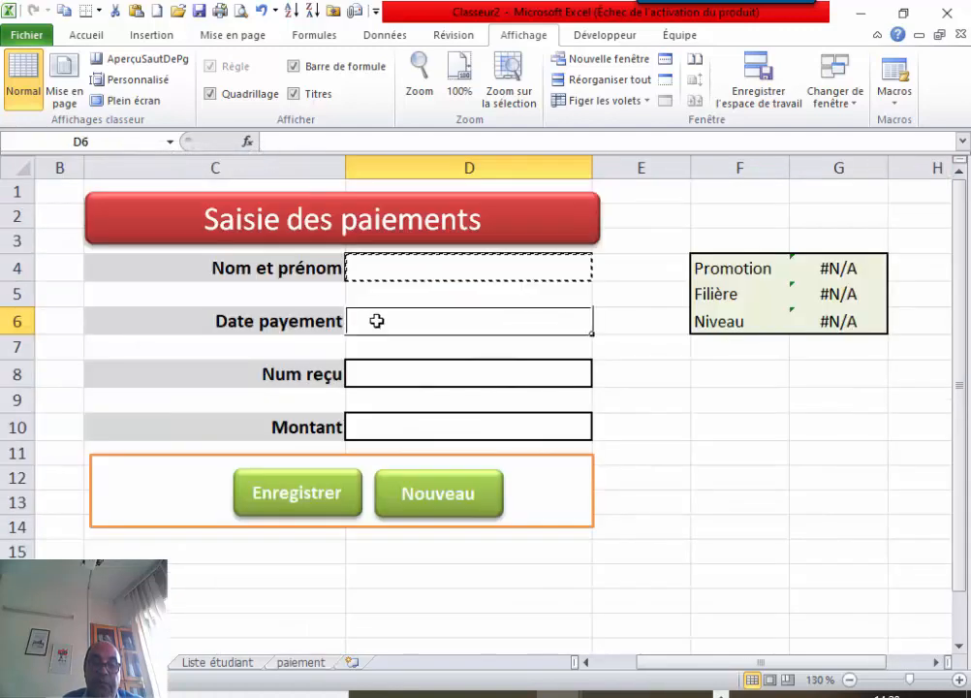
key(ctrl+c)
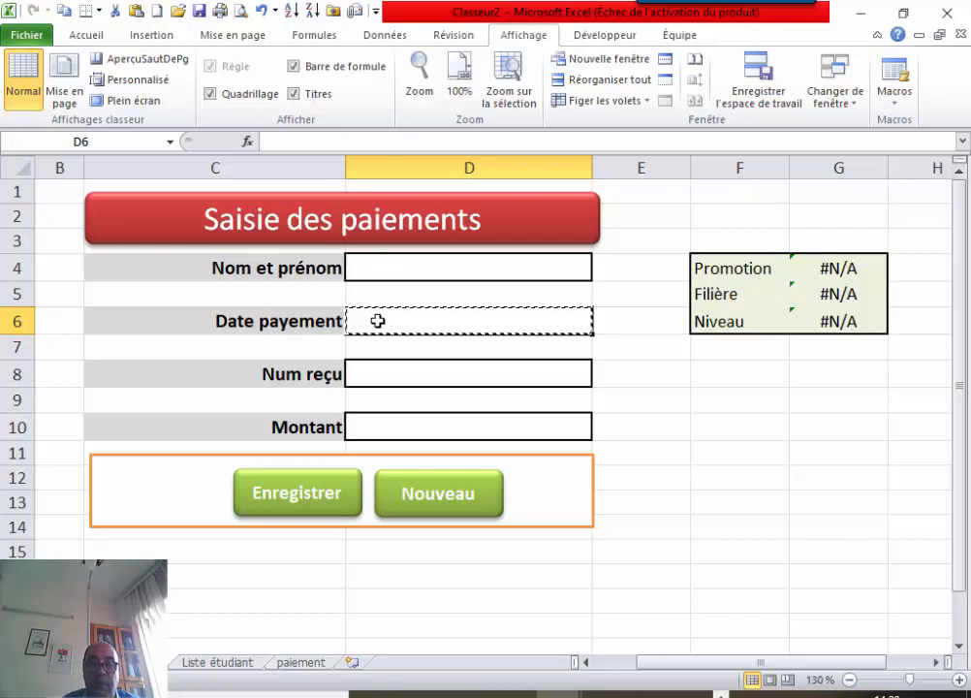
click(291, 663)
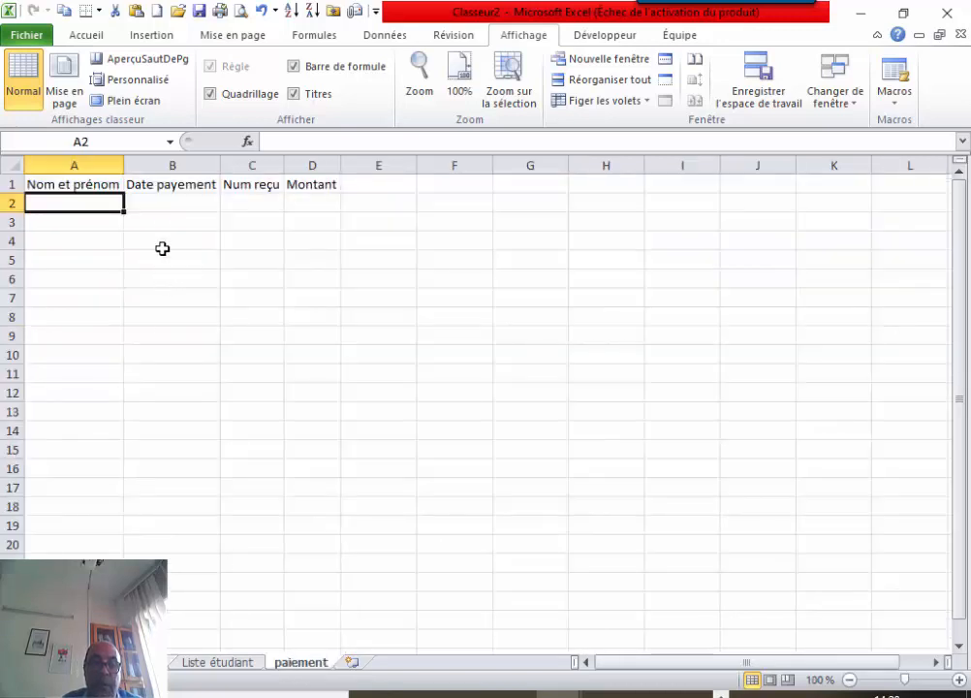
click(163, 198)
right_click(163, 198)
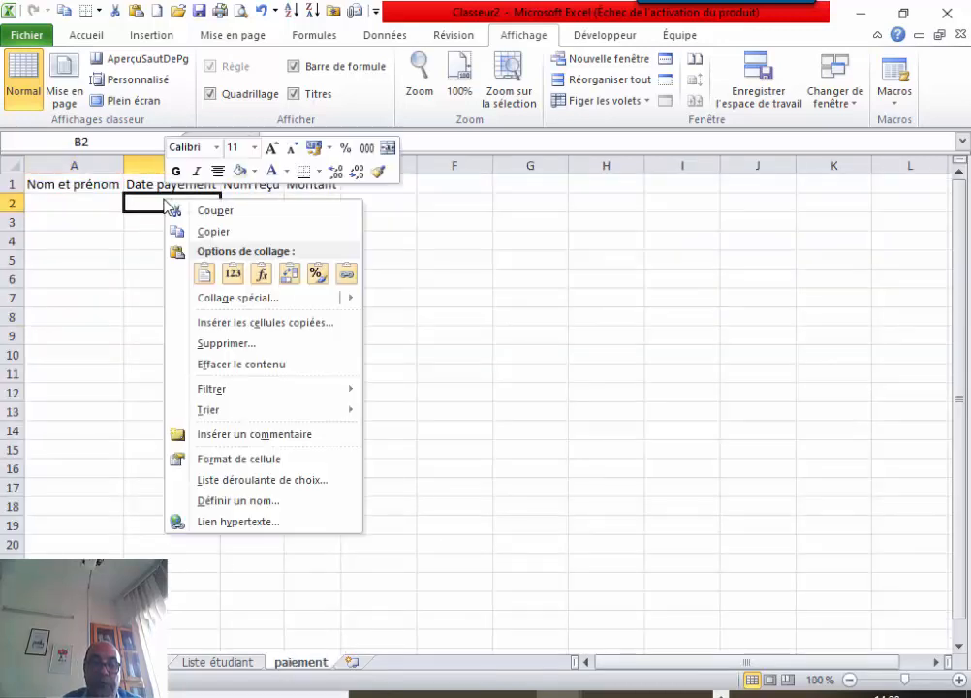
click(209, 271)
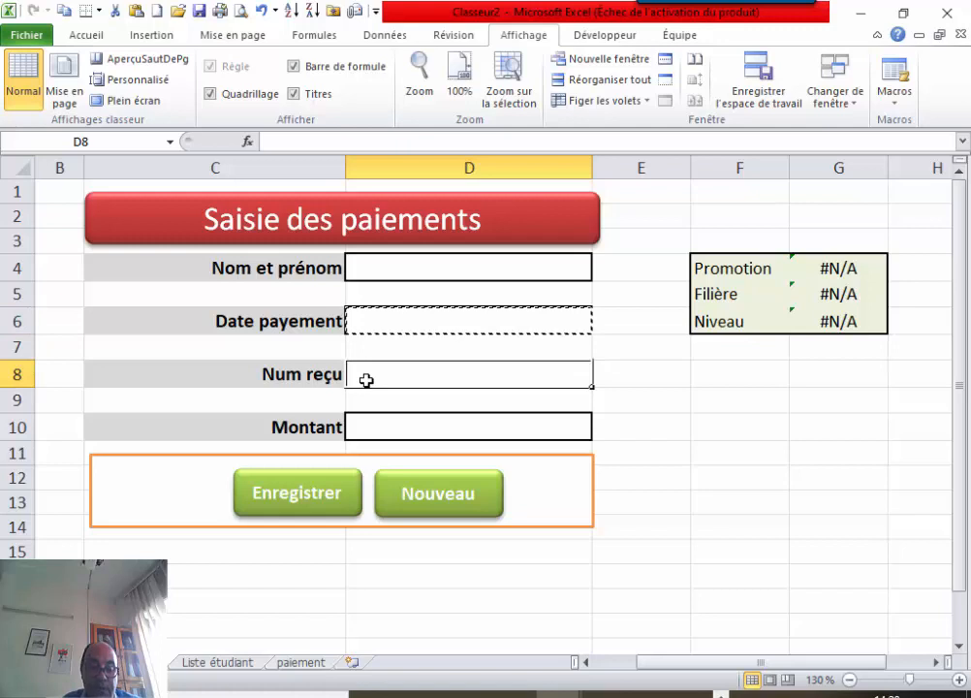
Paste the receipt number from D8 into paiement cell C2 as values.
key(ctrl+c)
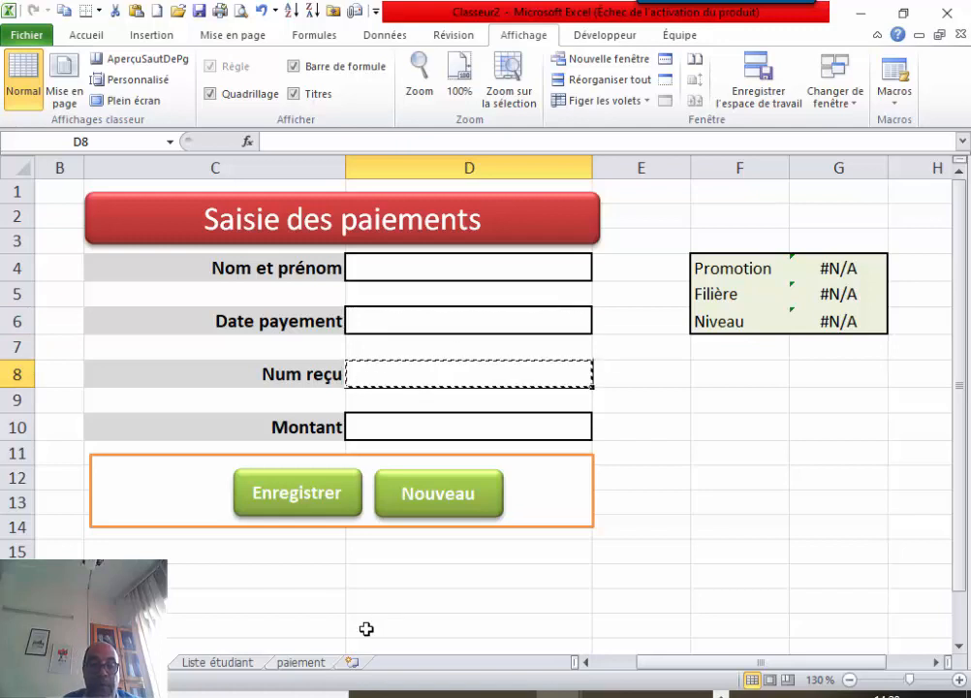
click(316, 664)
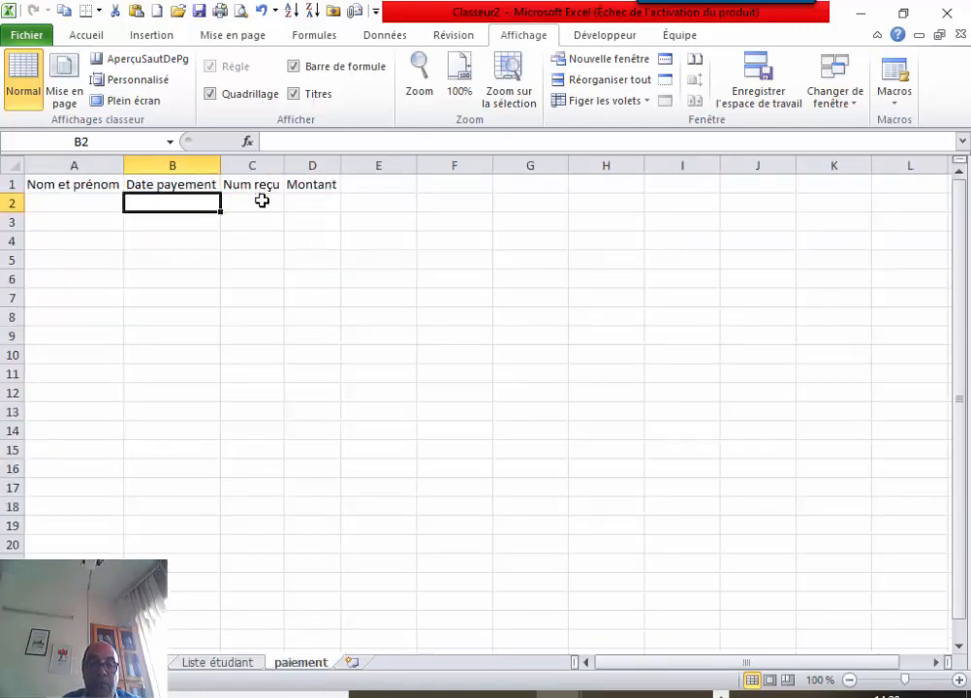
click(263, 199)
right_click(262, 200)
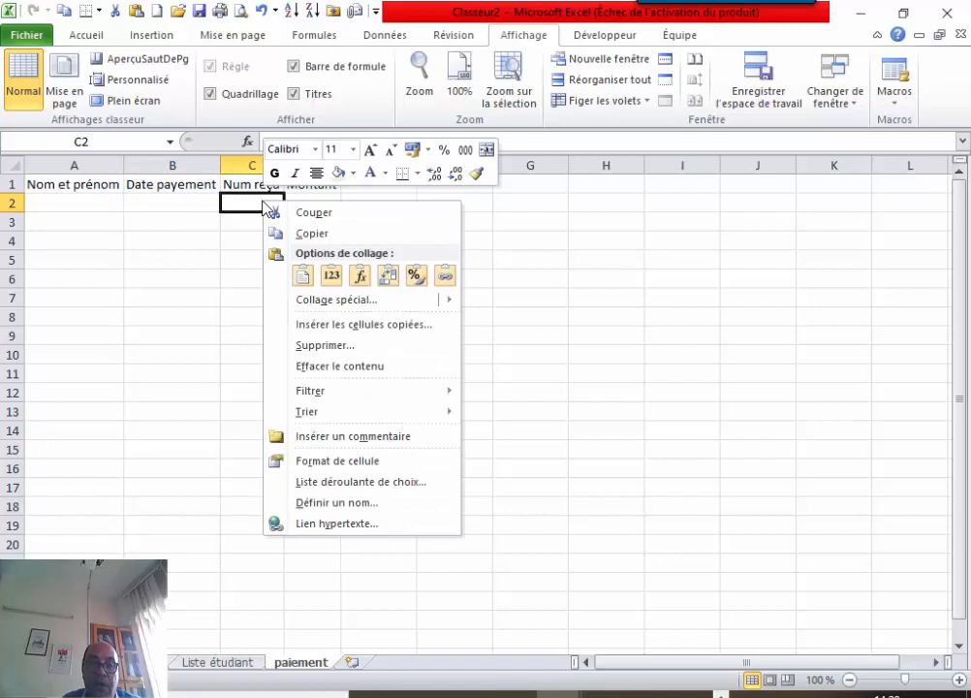
click(326, 275)
Paste the amount from form cell D10 into paiement cell D2 as values.
key(ctrl+Page_Up)
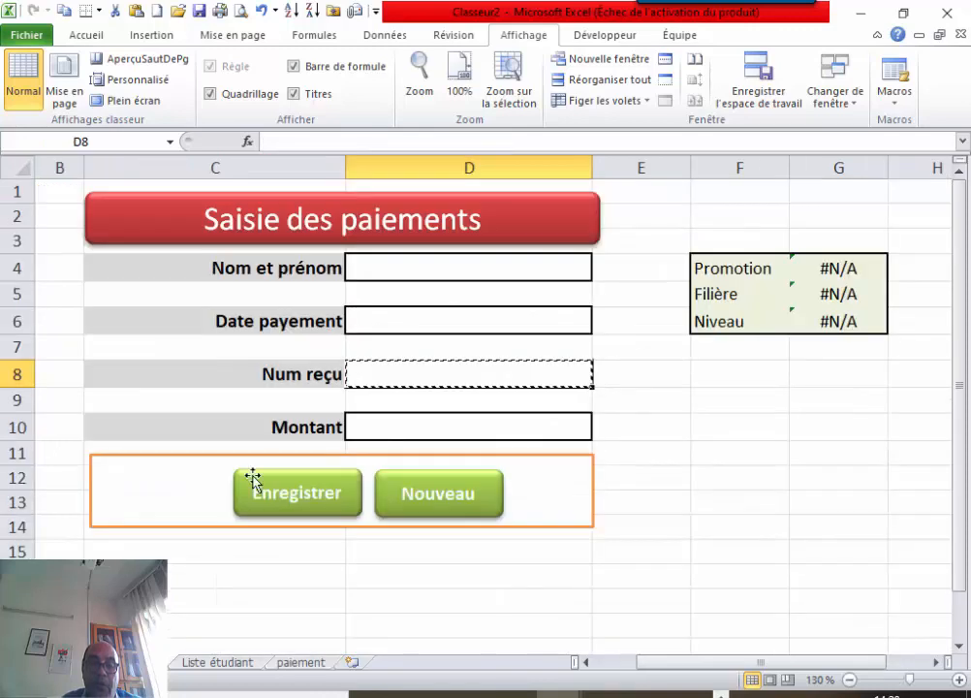
click(379, 421)
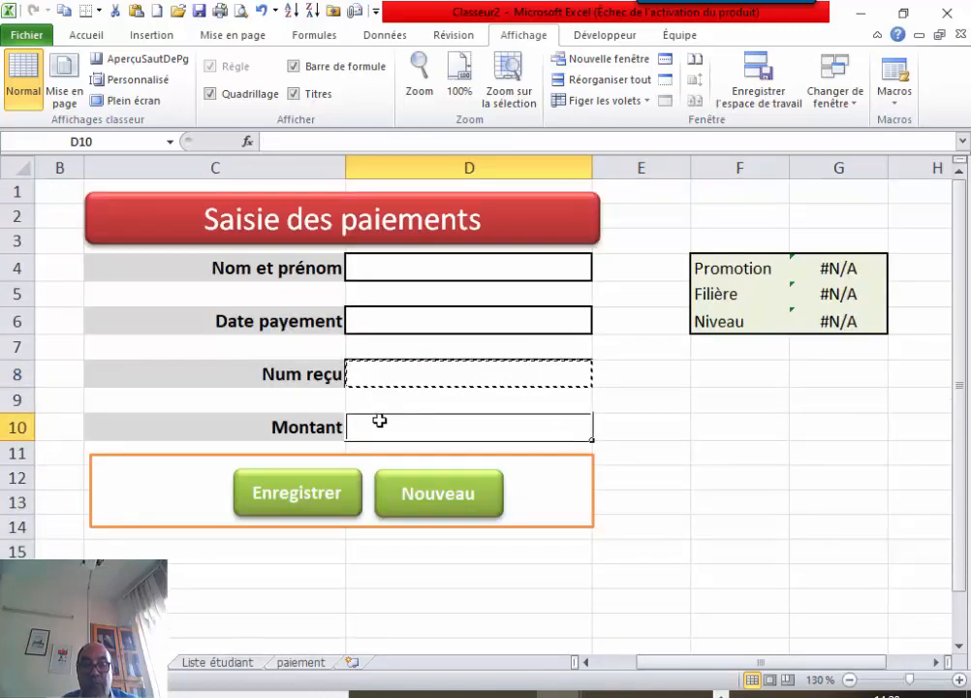
click(308, 666)
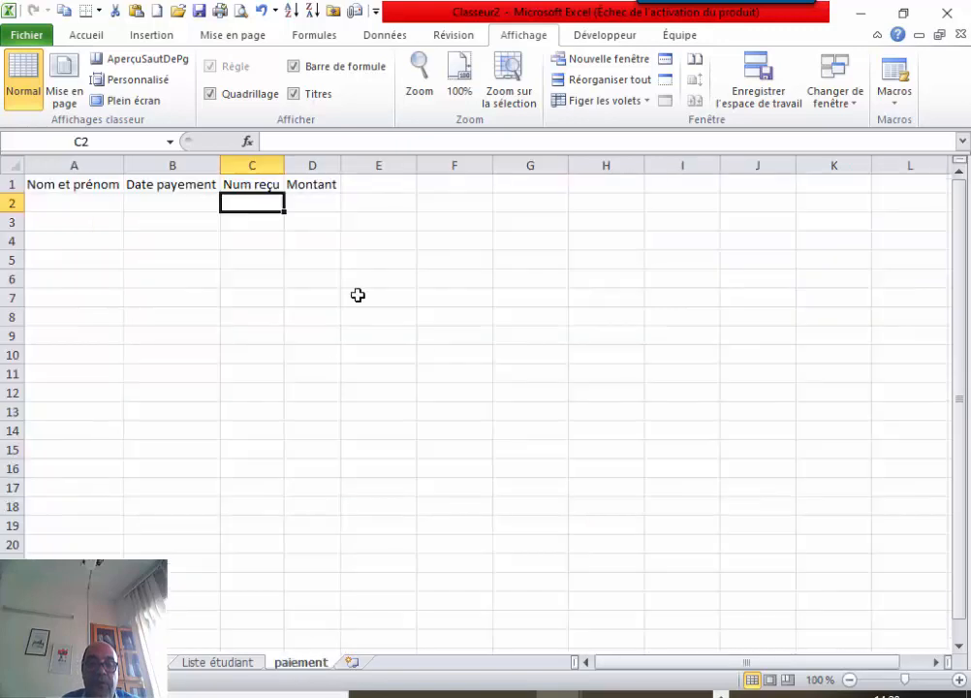
click(316, 207)
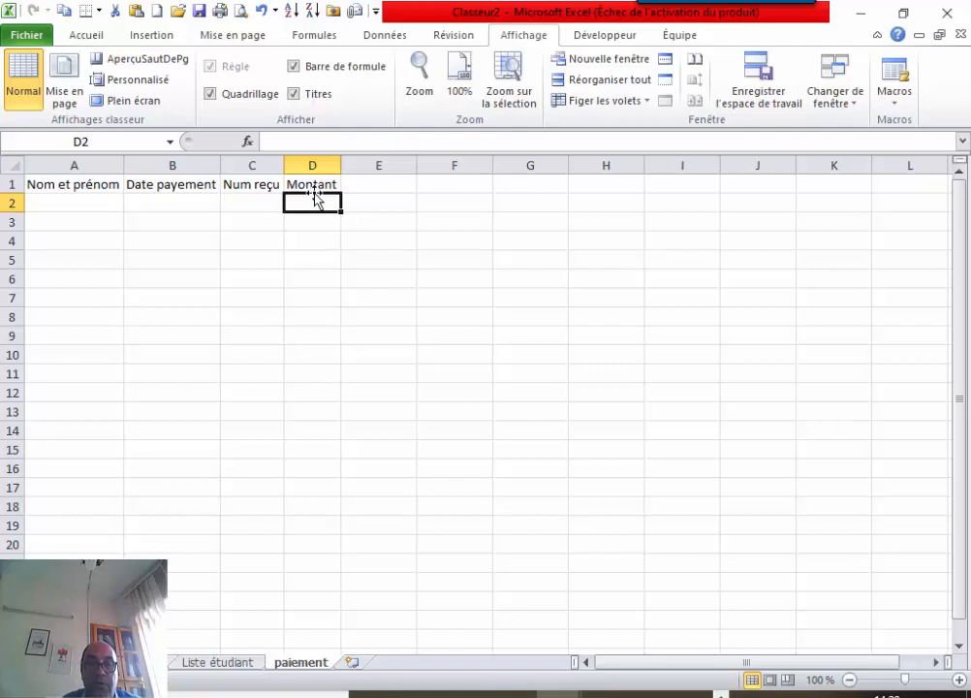
right_click(316, 202)
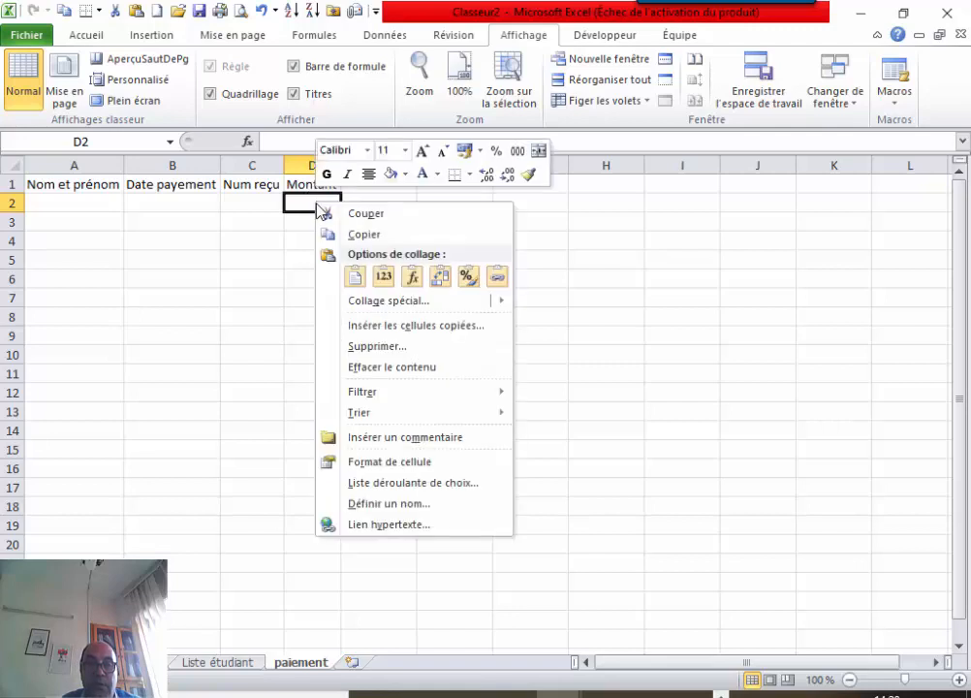
click(383, 278)
click(150, 198)
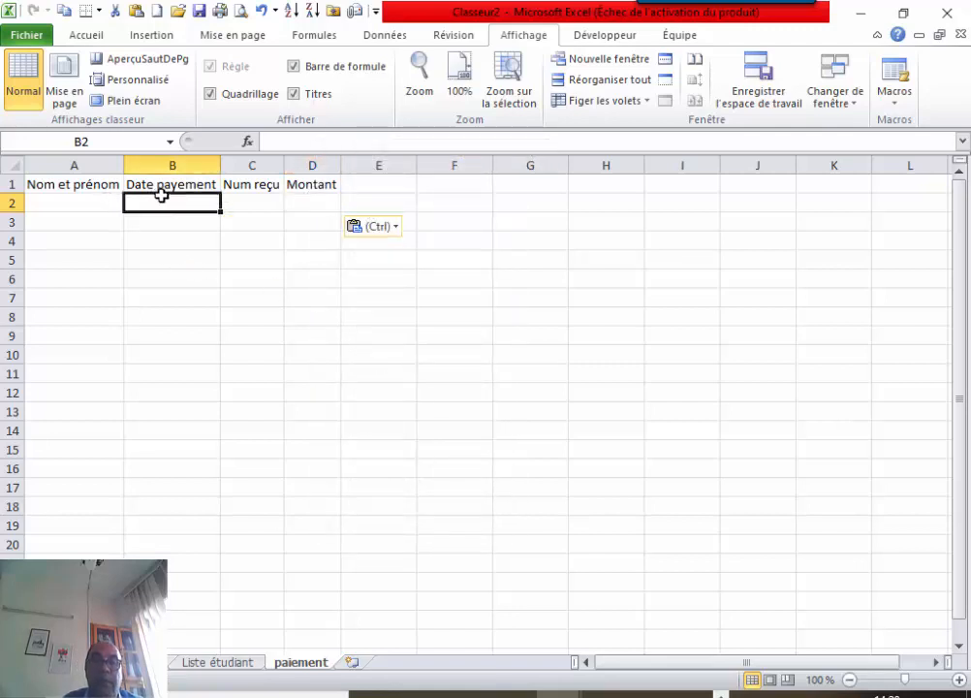
click(111, 36)
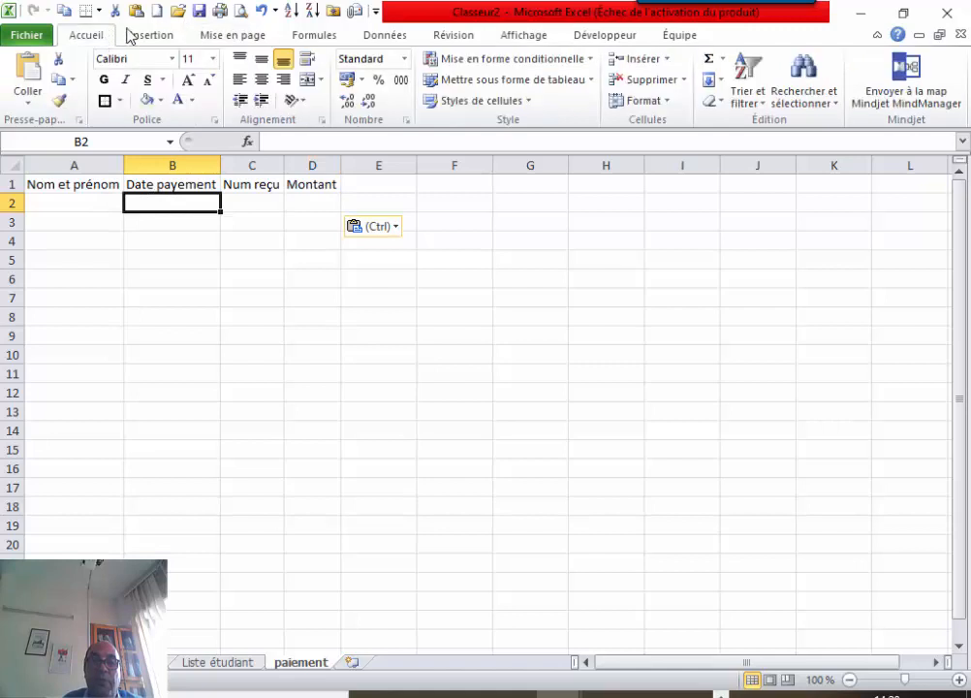
Format paiement cell B2 as Date courte and D2 as Monétaire, then go back to form cell D4.
click(409, 60)
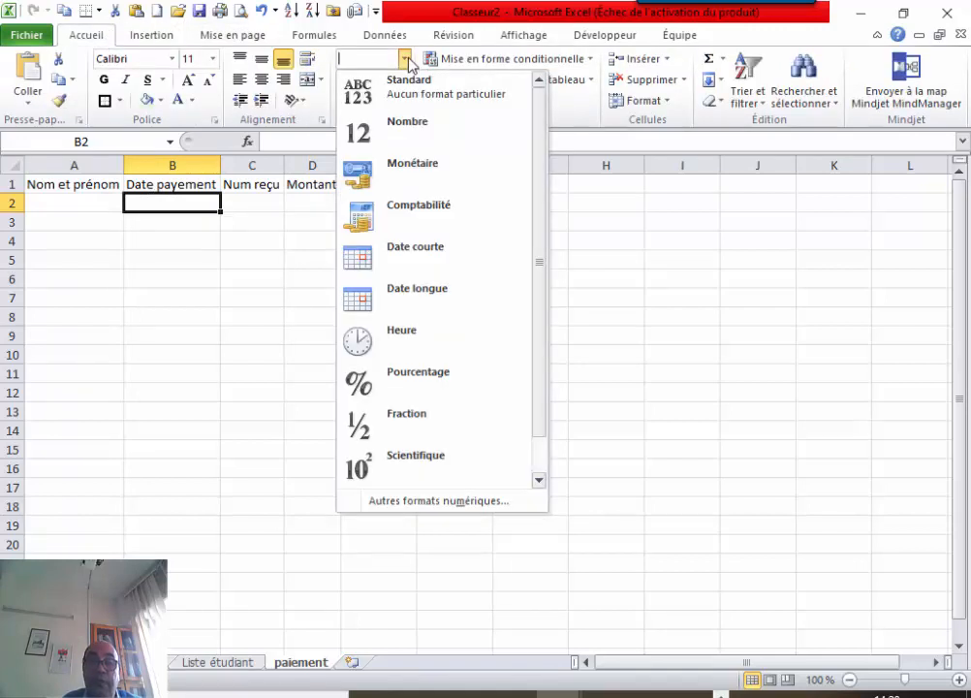
click(417, 255)
click(318, 204)
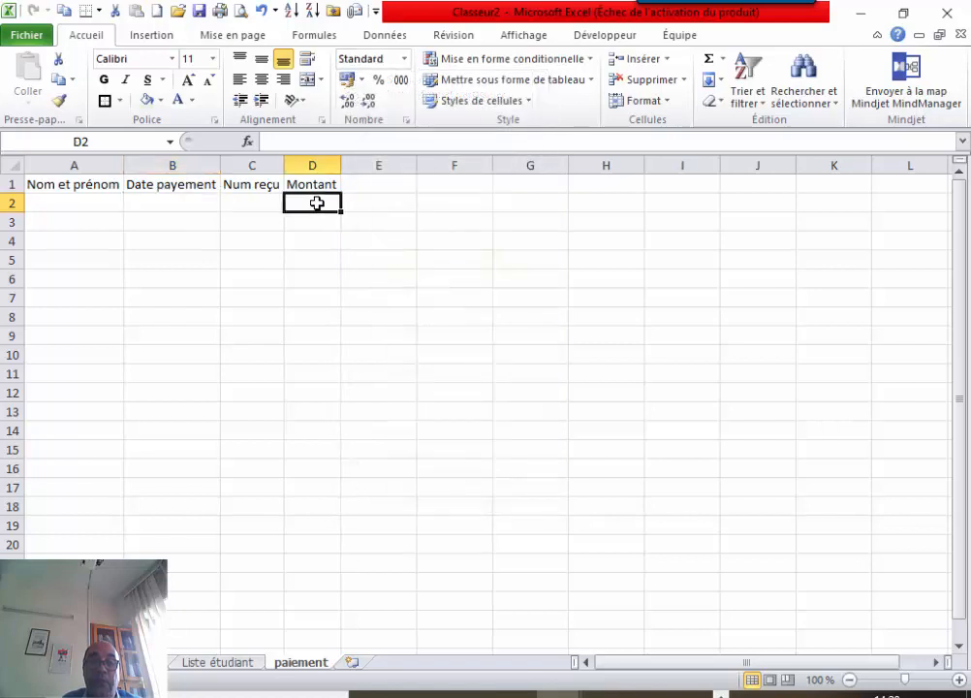
click(407, 60)
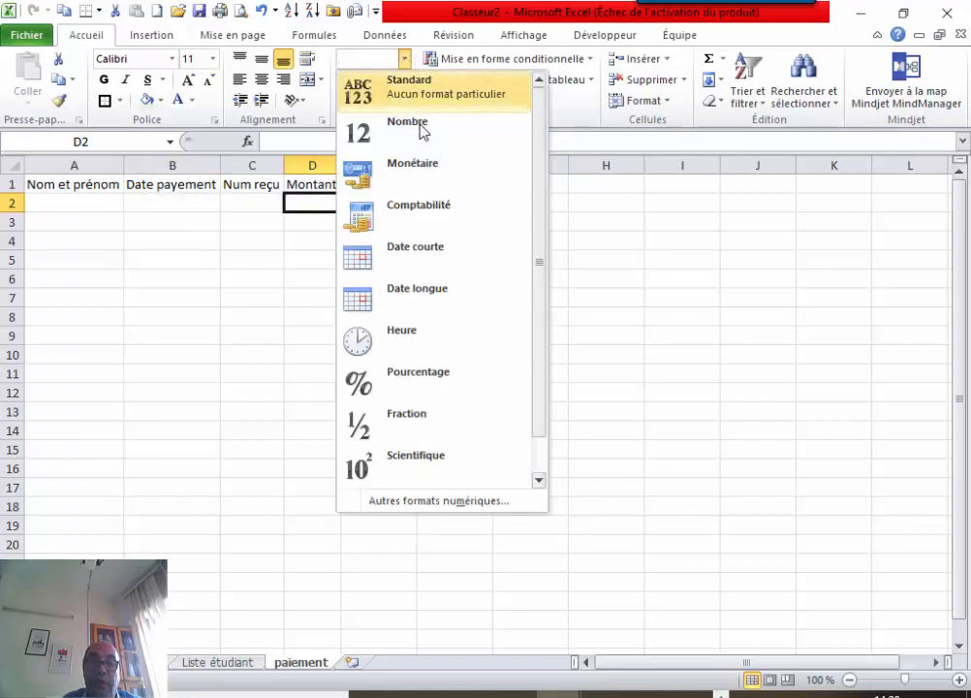
click(420, 176)
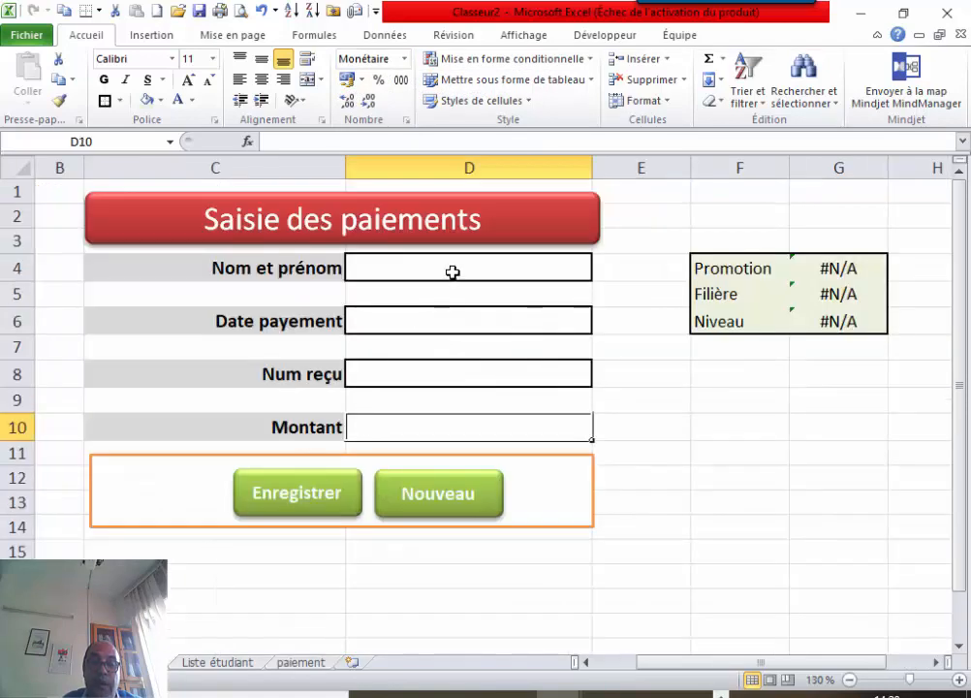
click(453, 272)
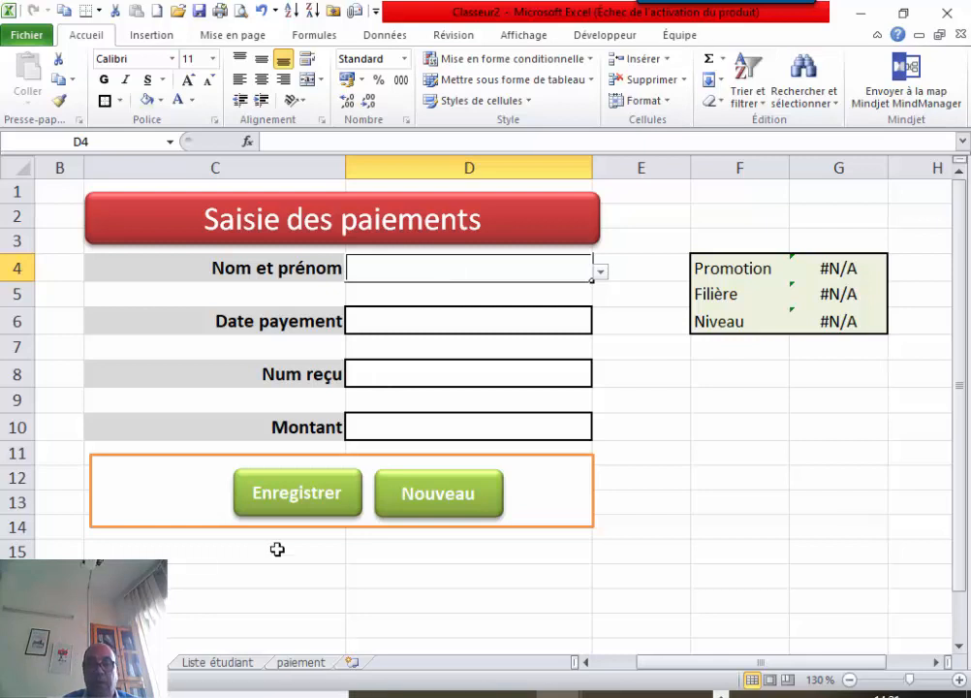
Assign the EnregistrerPaiement macro to the form's Enregistrer button.
right_click(323, 511)
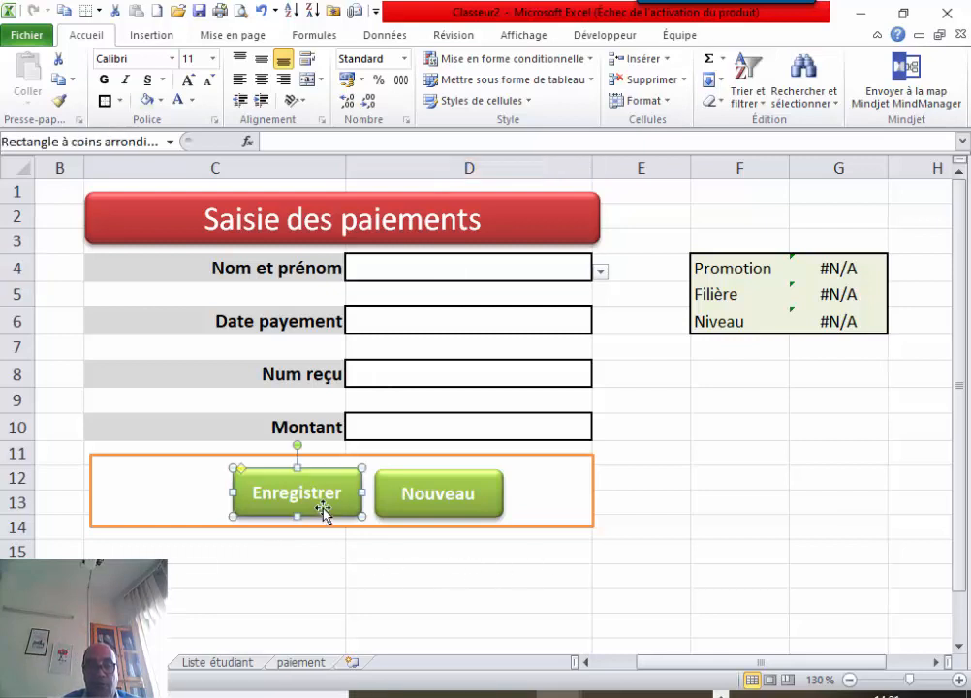
mouse_move(403, 360)
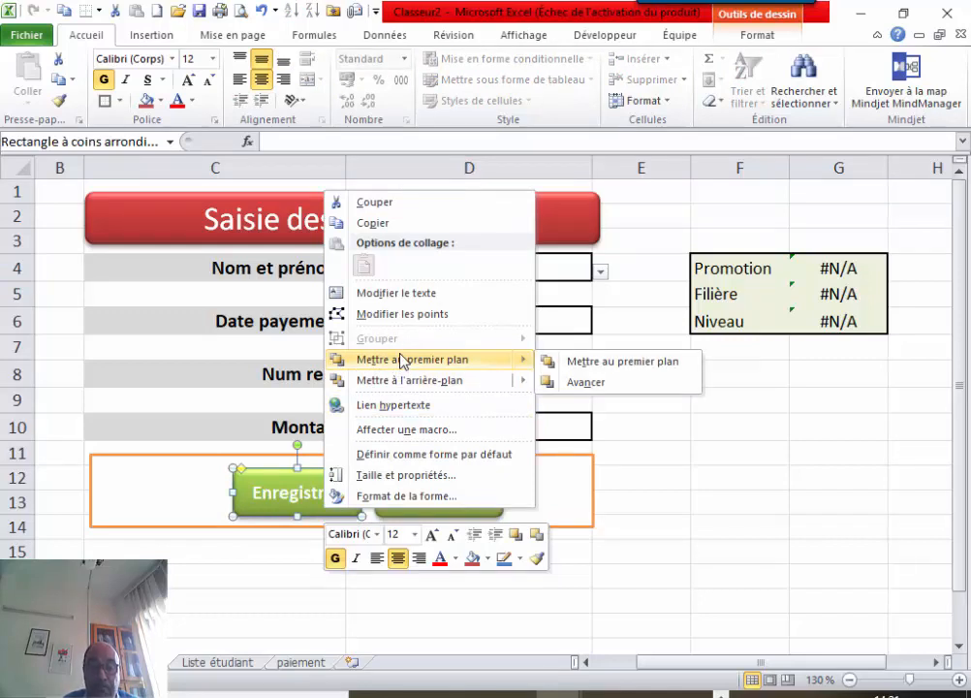
click(429, 430)
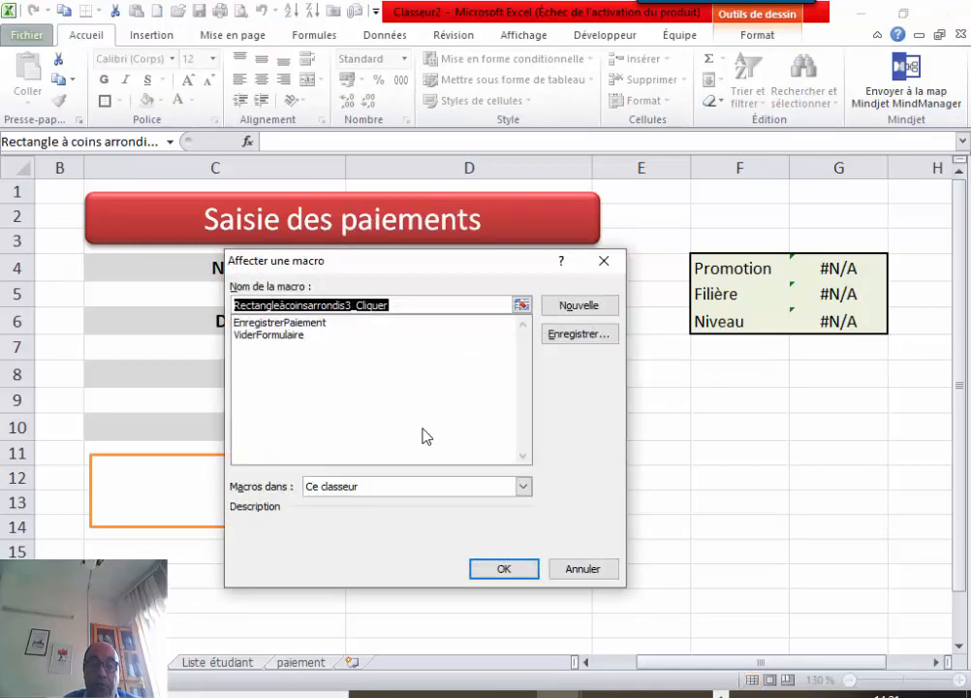
click(347, 322)
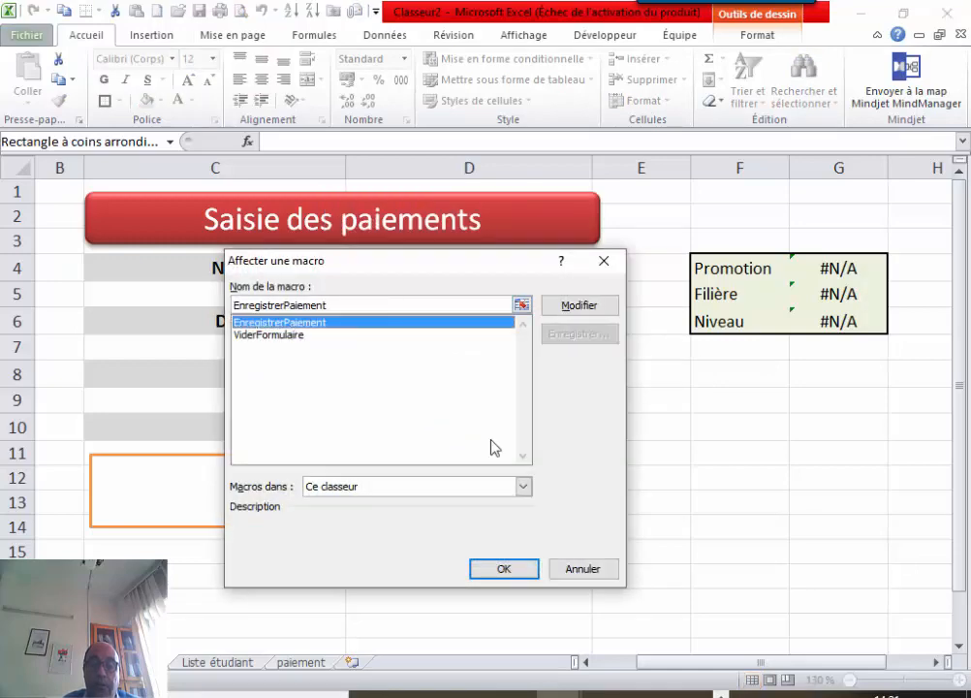
click(508, 569)
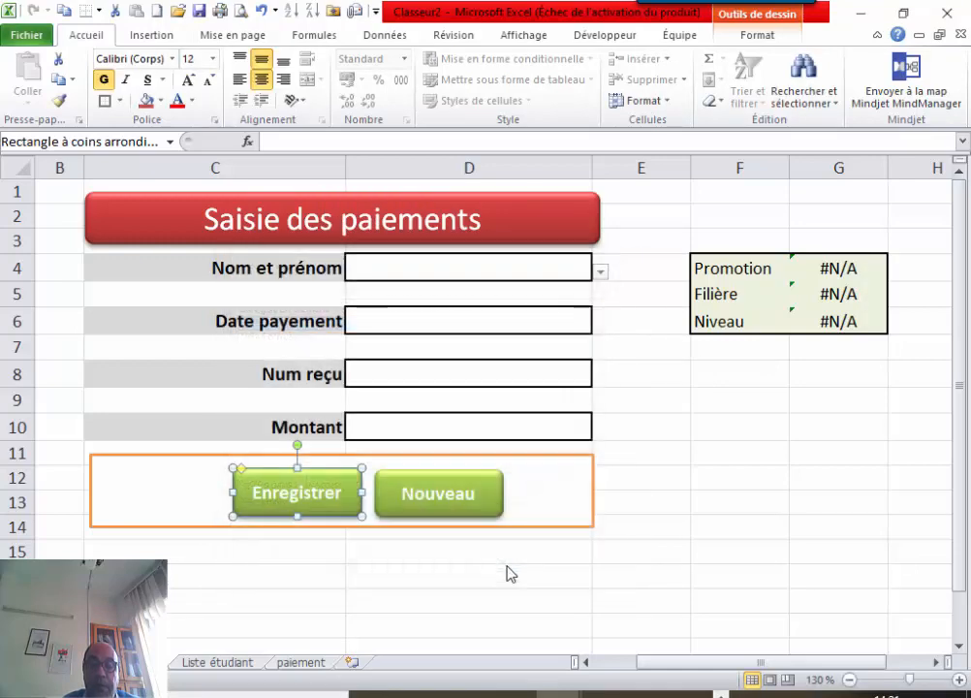
click(473, 578)
Fill the form with the first student, date 23/11/2019, receipt 3344 and amount 300 000.
click(572, 272)
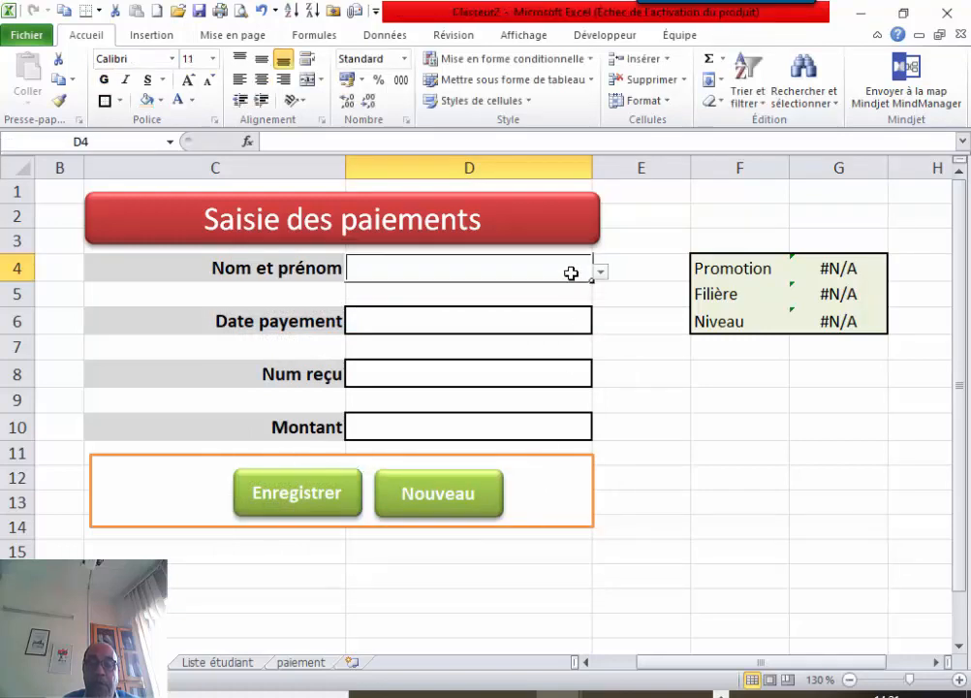
click(602, 278)
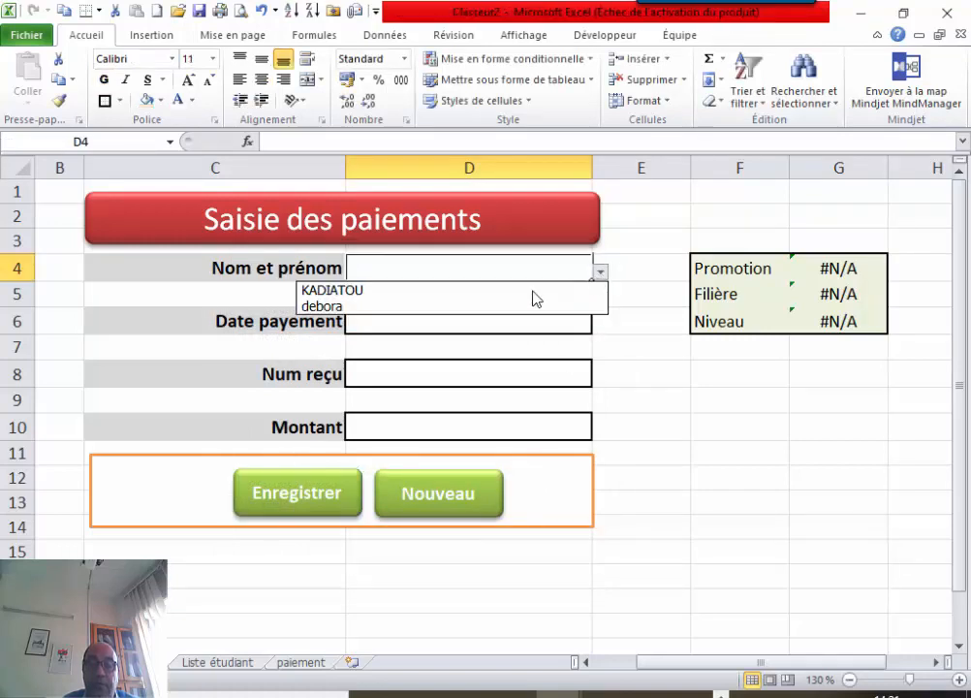
click(481, 293)
click(459, 321)
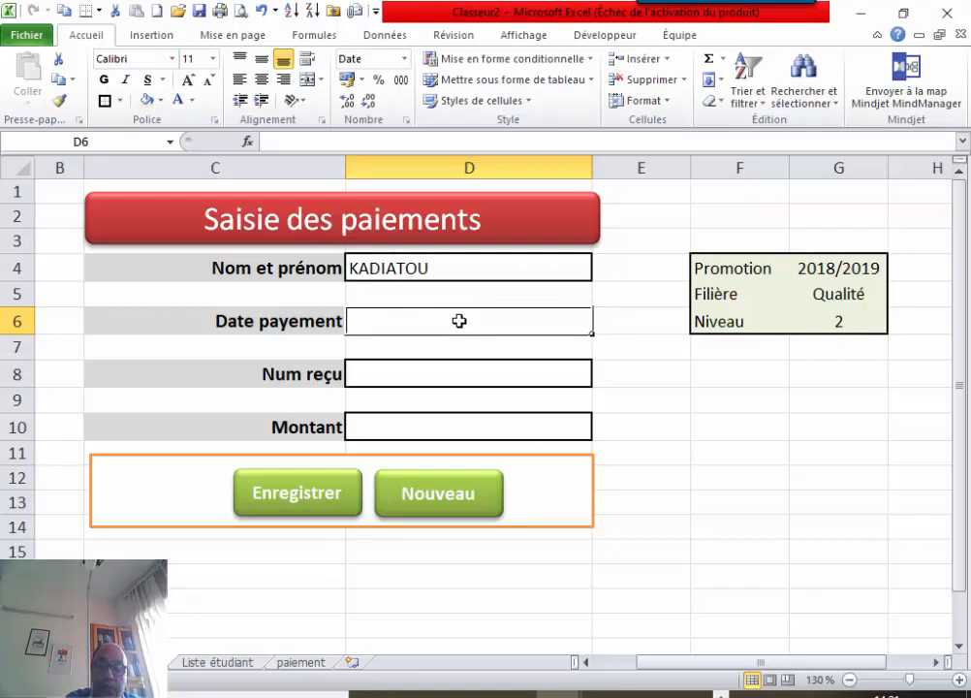
text(23)
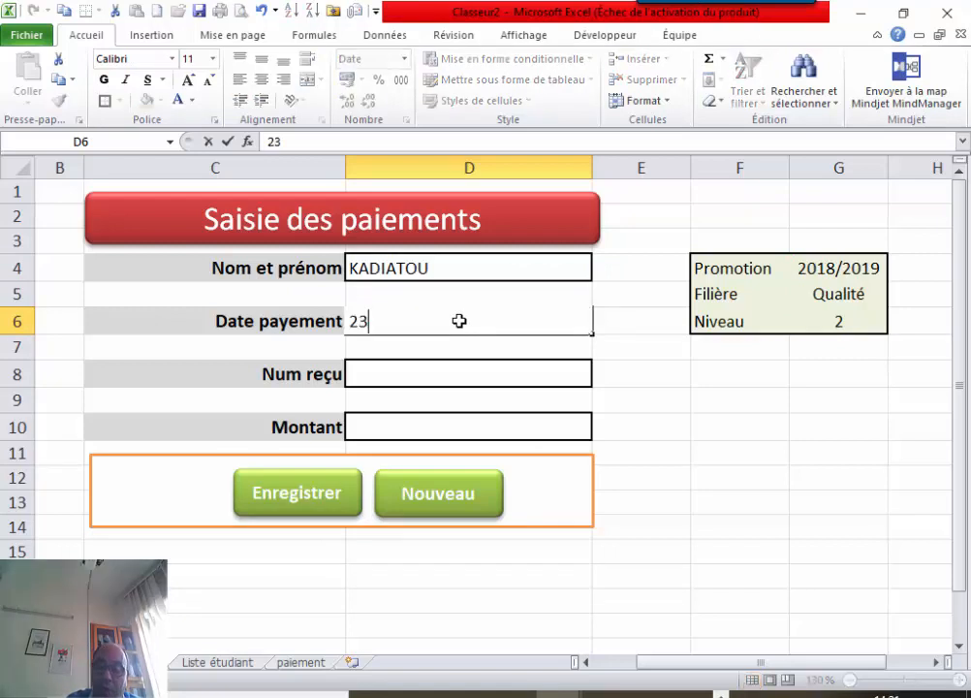
text(/)
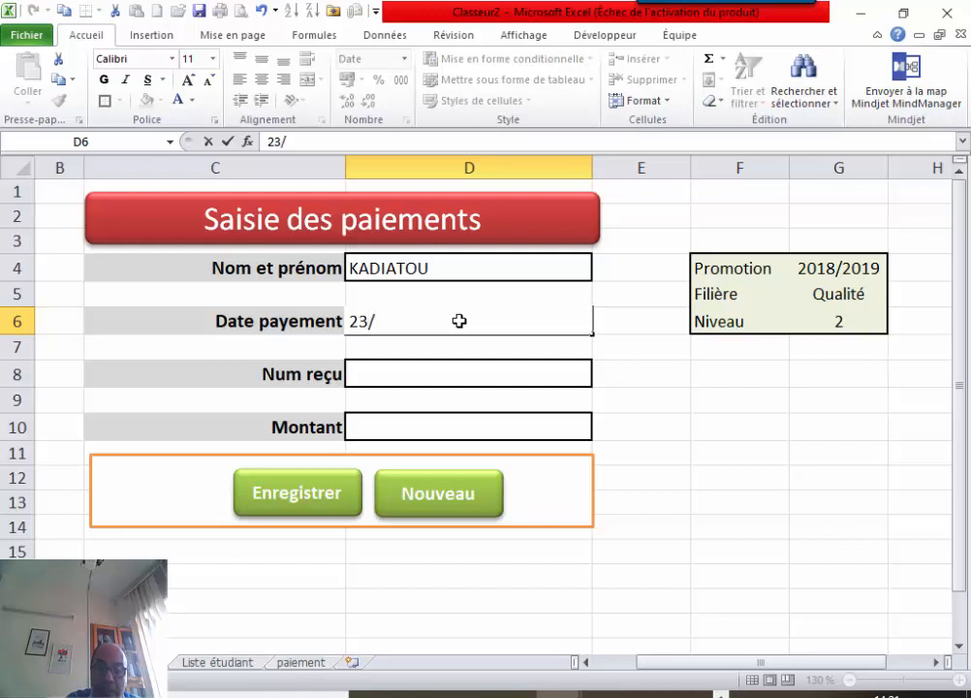
text(11)
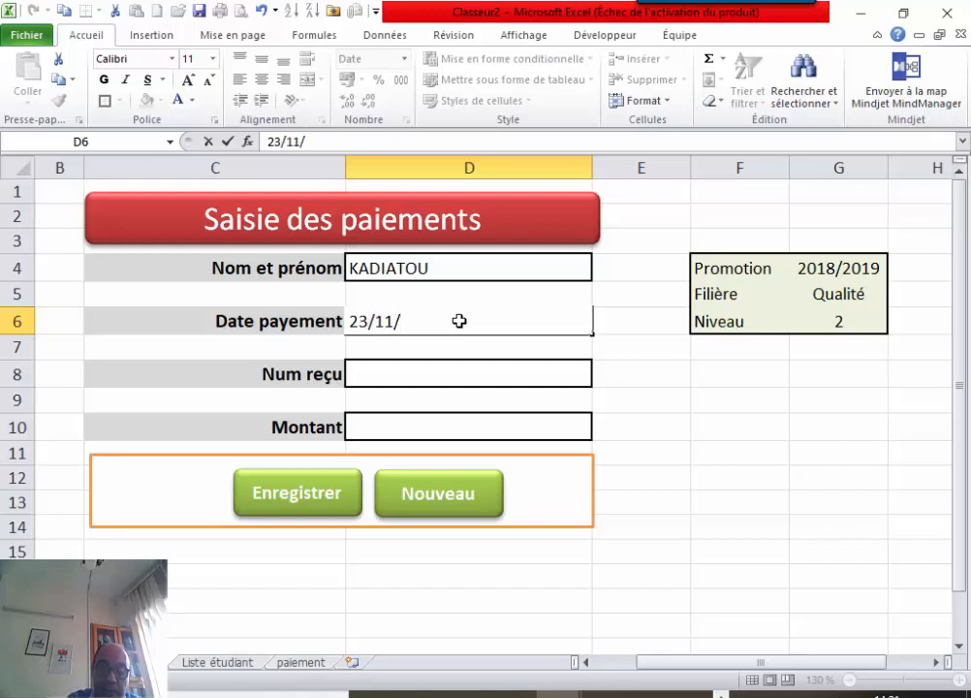
text(/29)
key(BackSpace)
text(019)
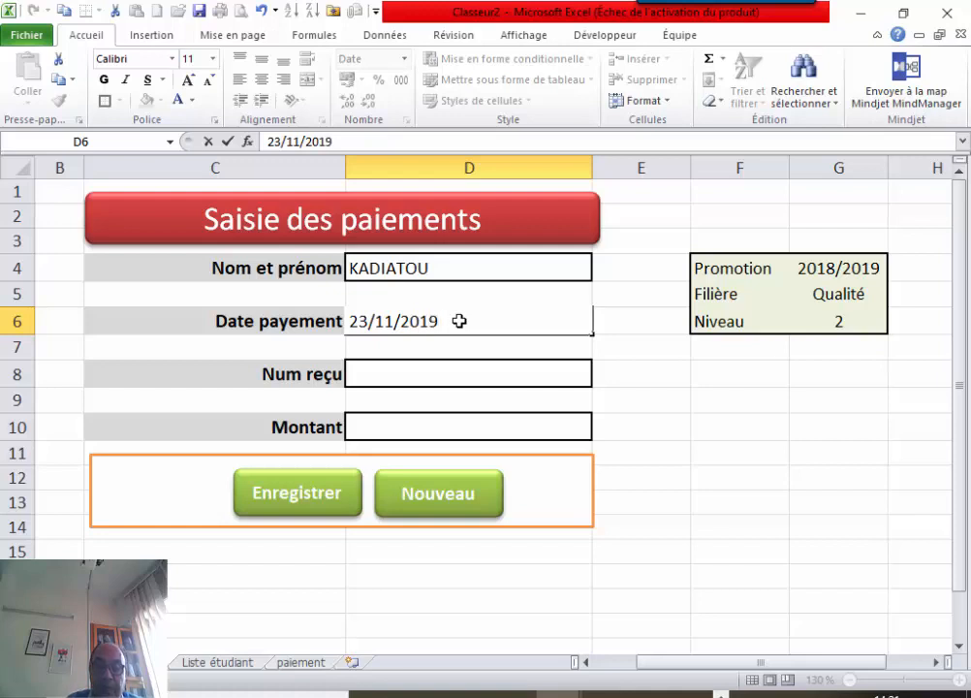
click(421, 371)
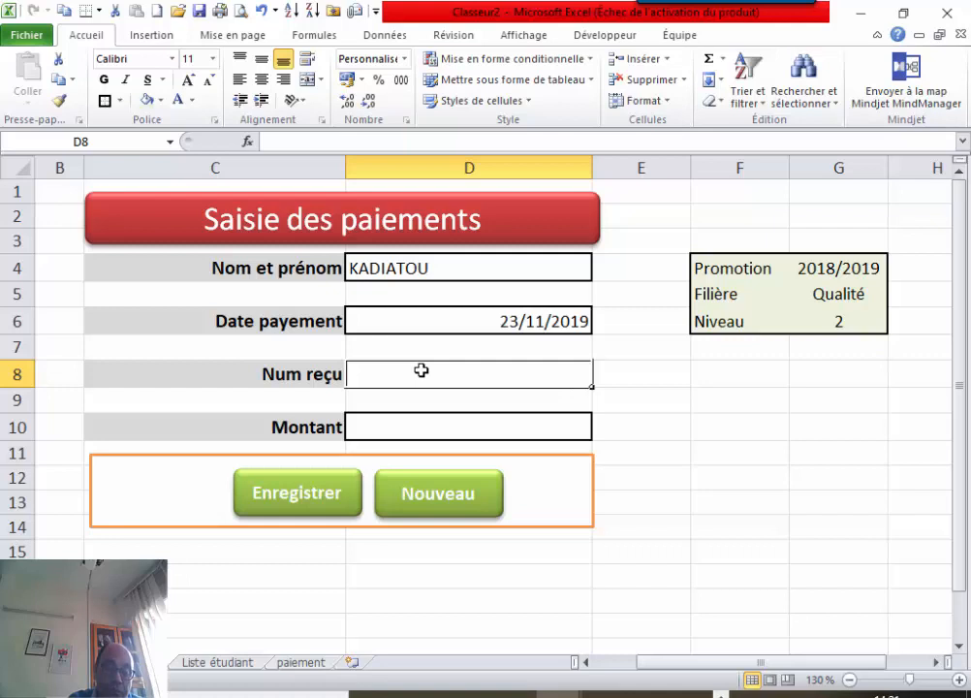
text(3344)
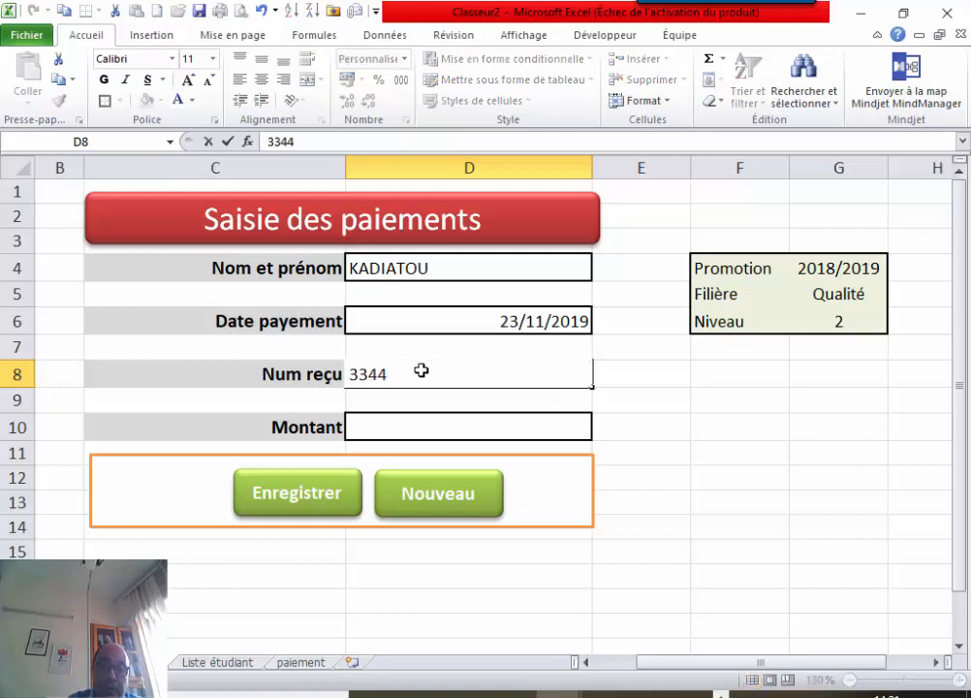
click(397, 424)
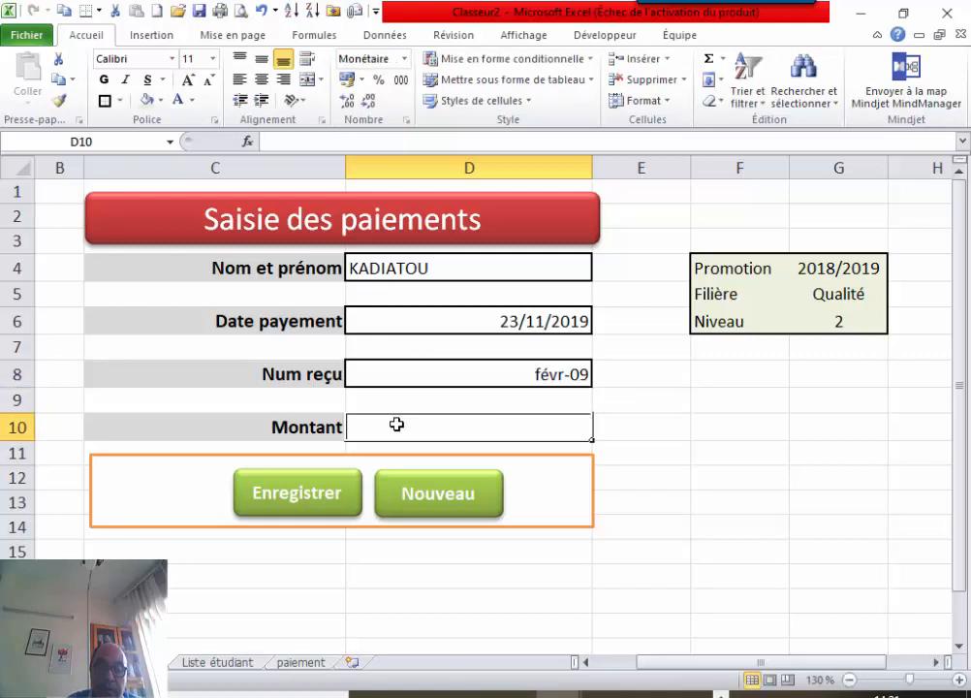
text(300 00)
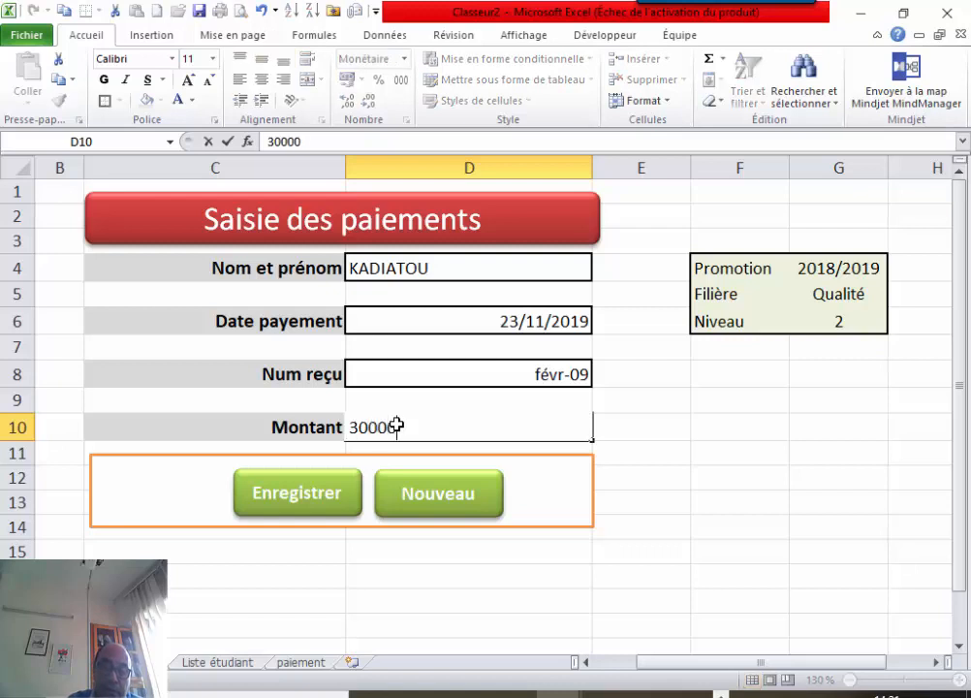
text(0)
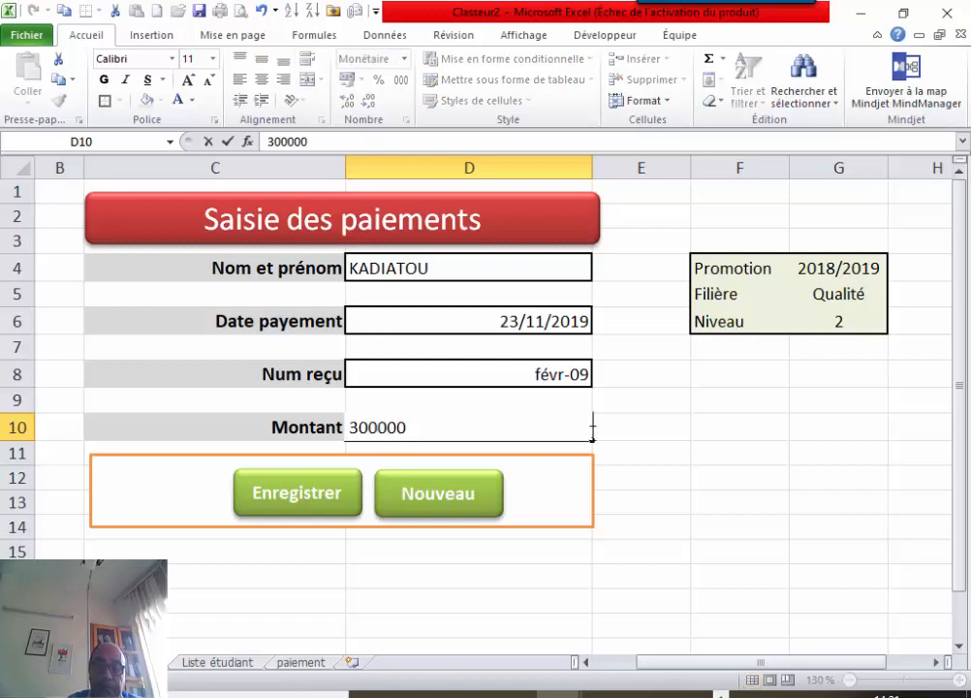
click(616, 433)
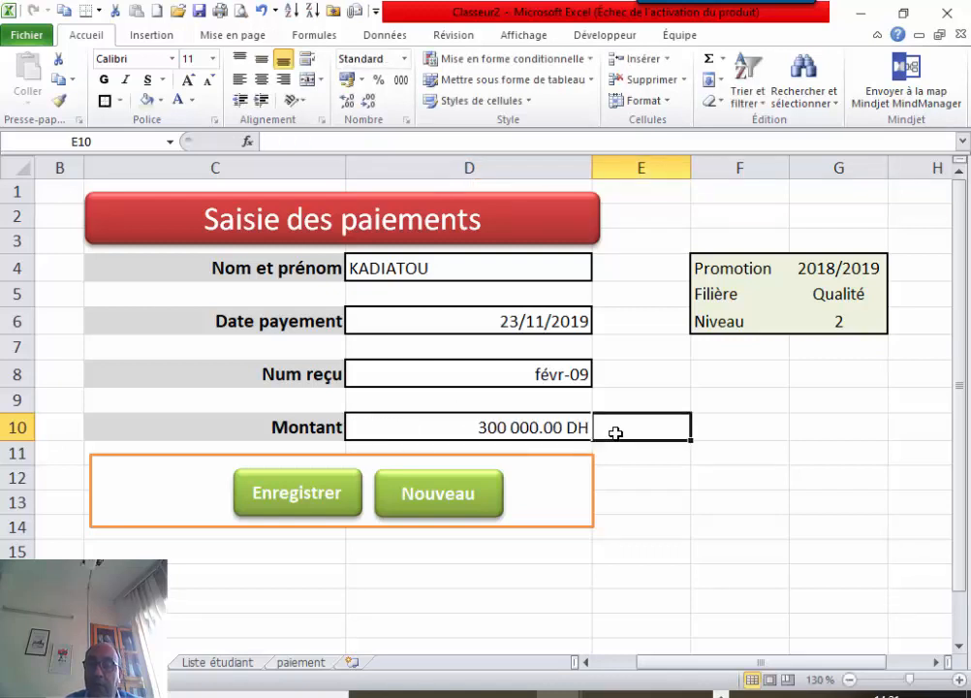
Record the payment with Enregistrer and check the new row on the paiement sheet.
click(309, 504)
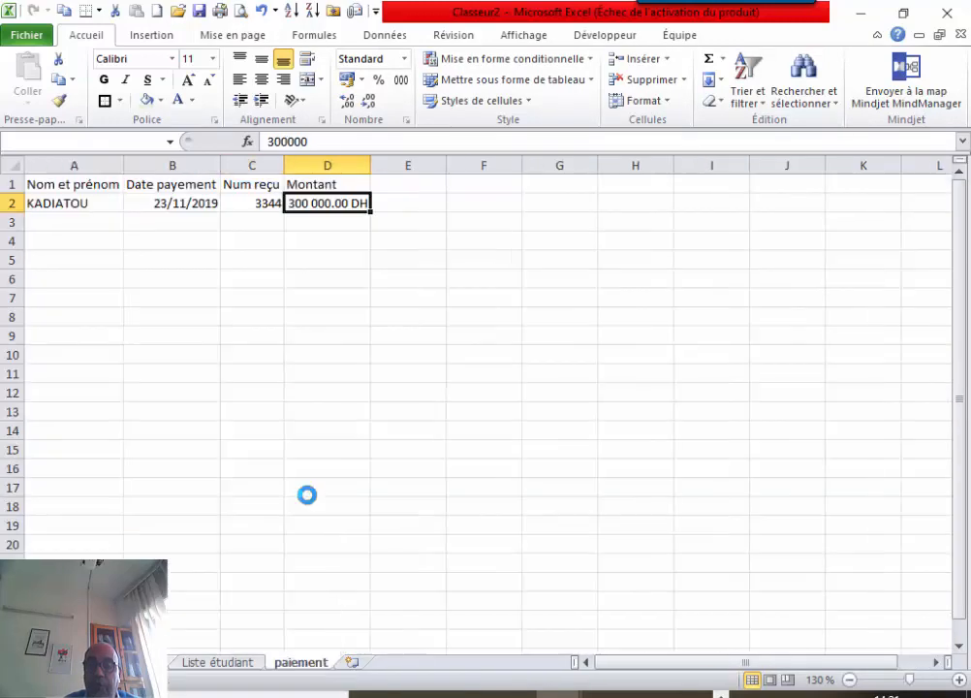
click(298, 666)
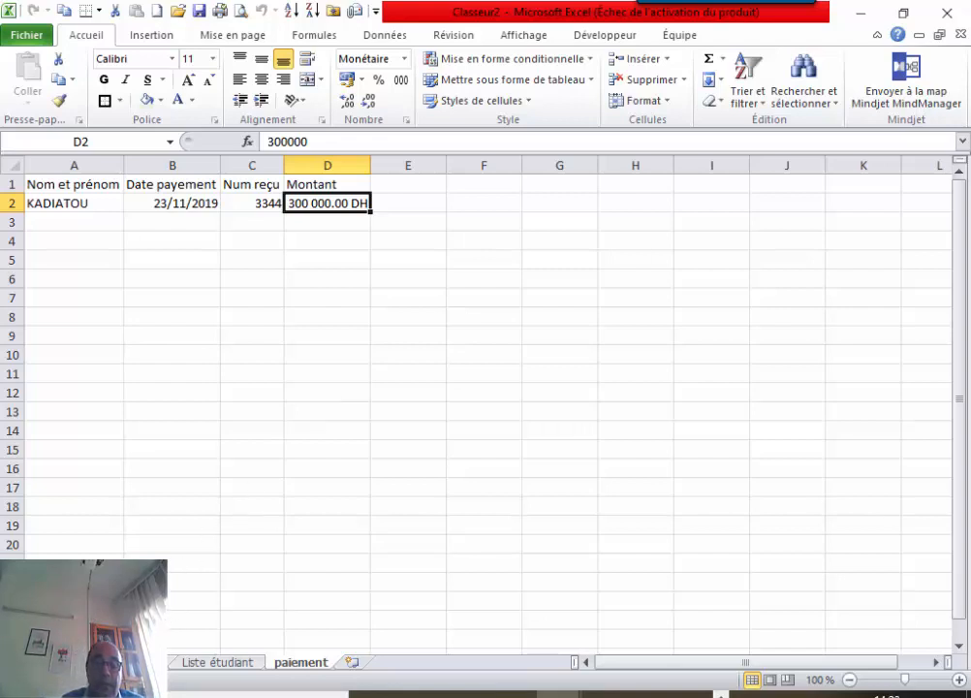
click(126, 662)
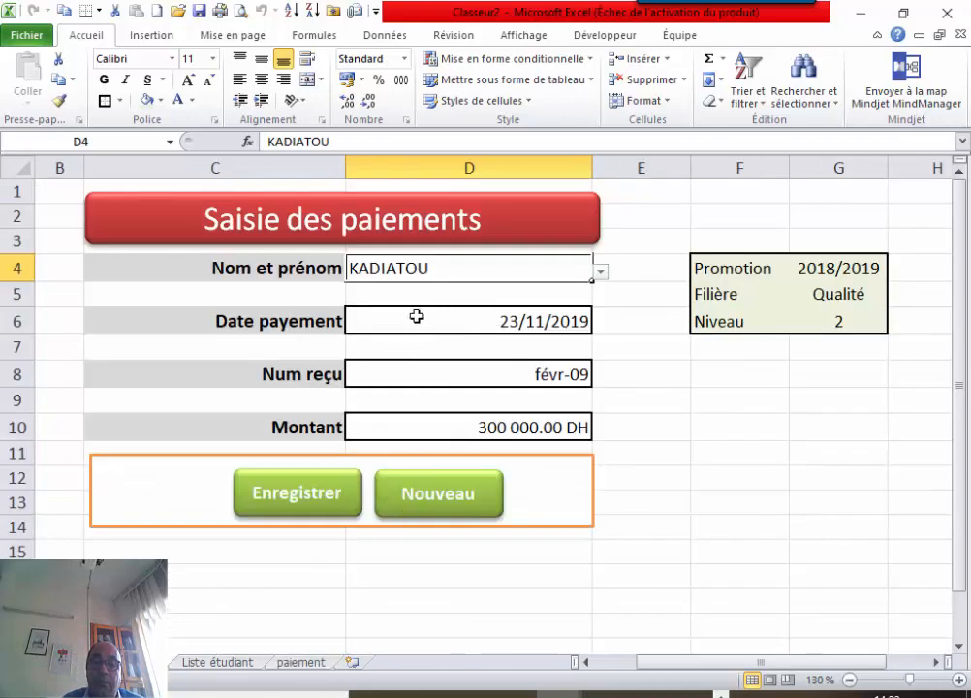
Pick the second student in D4, save with Enregistrer, and review the paiement and Liste étudiant sheets.
click(601, 272)
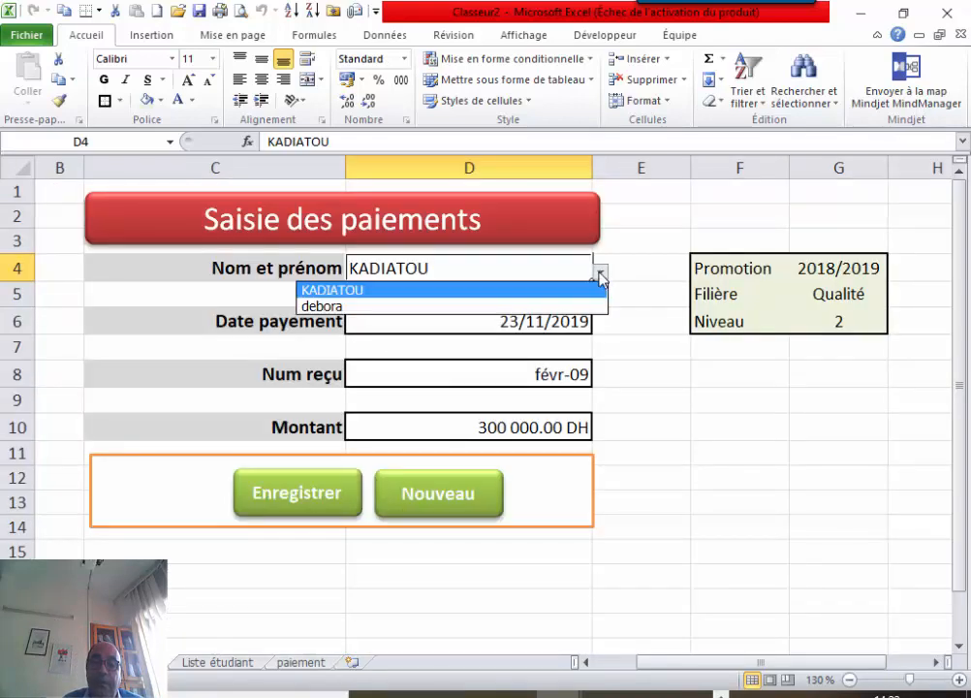
click(469, 307)
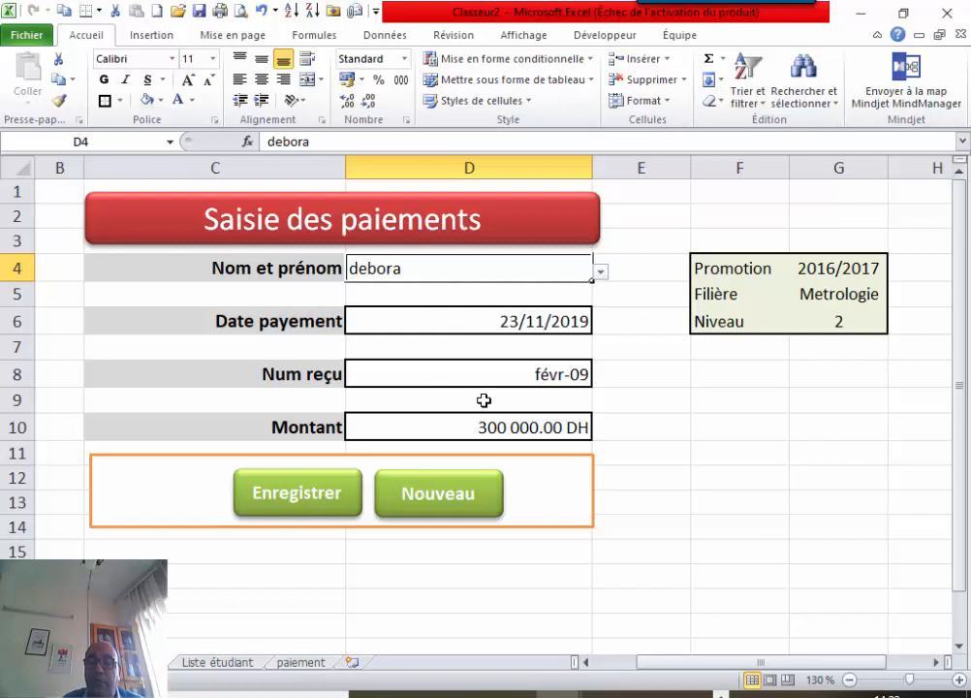
click(531, 375)
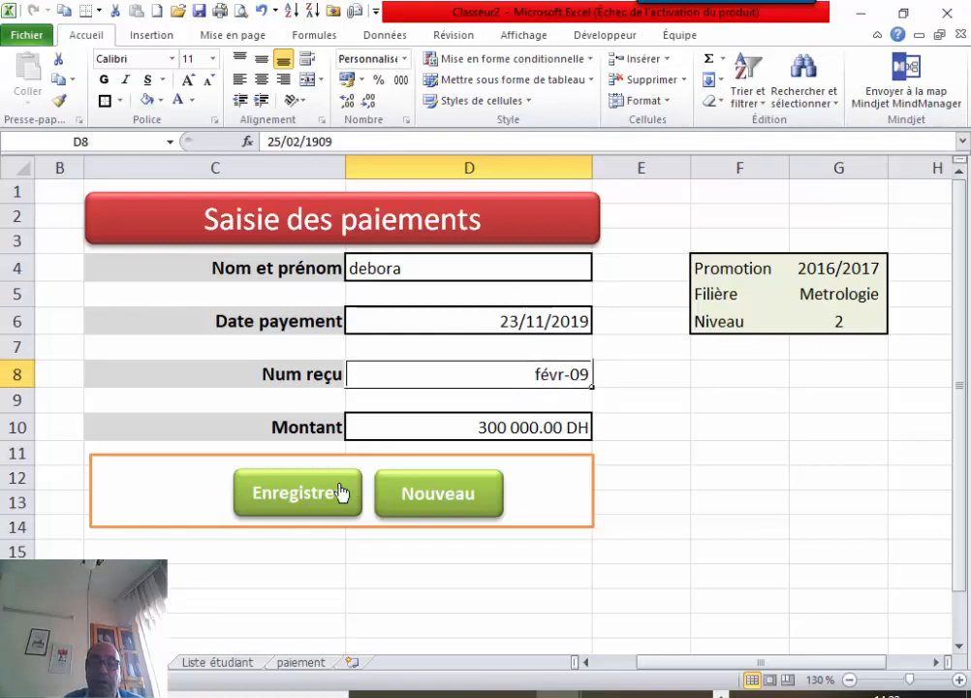
click(301, 498)
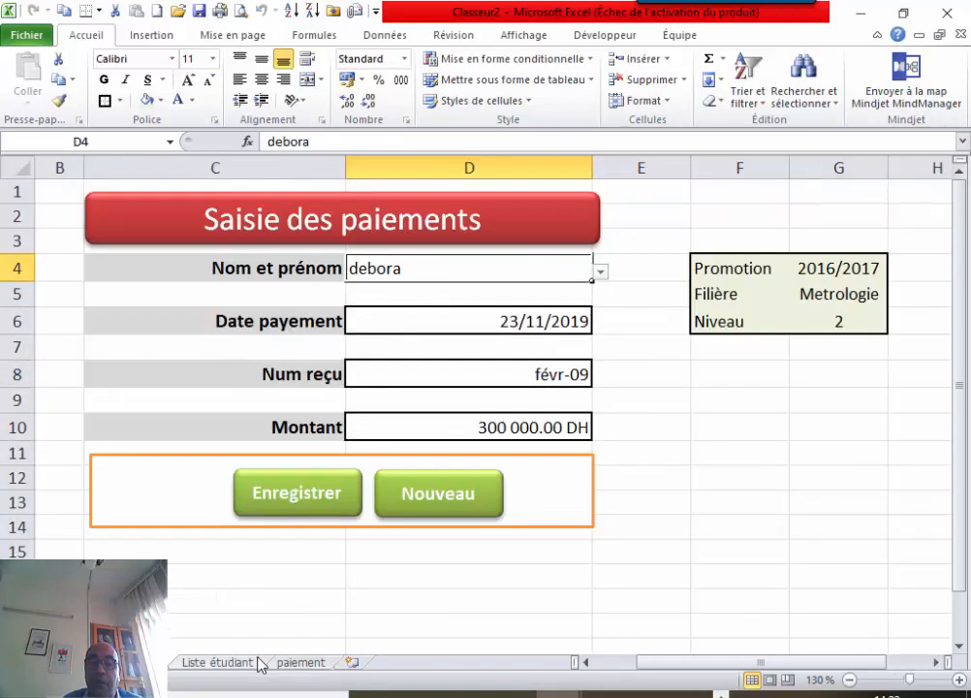
click(296, 662)
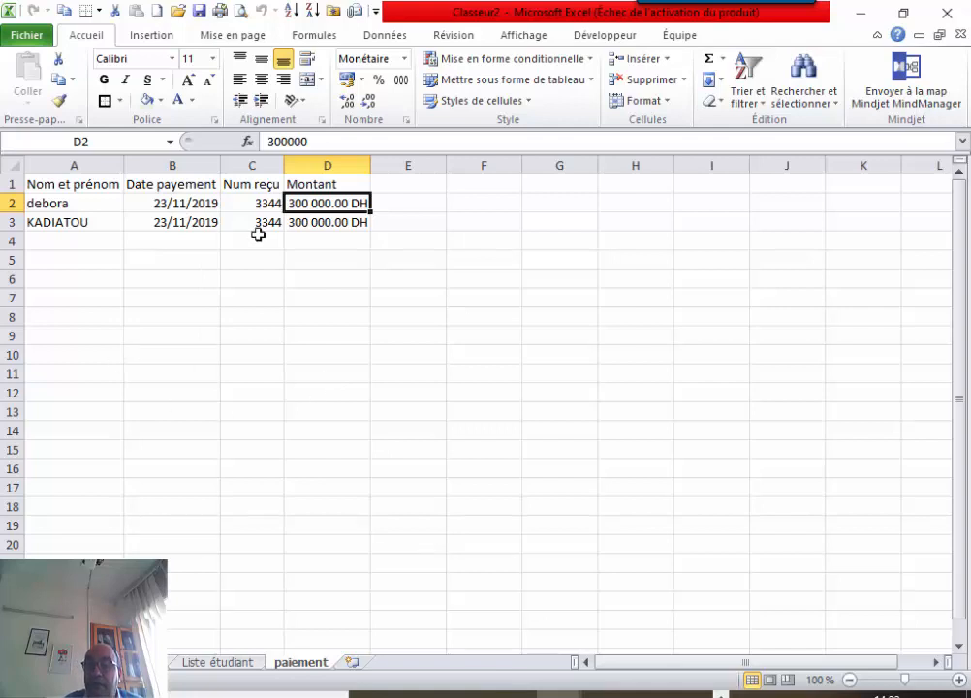
click(206, 662)
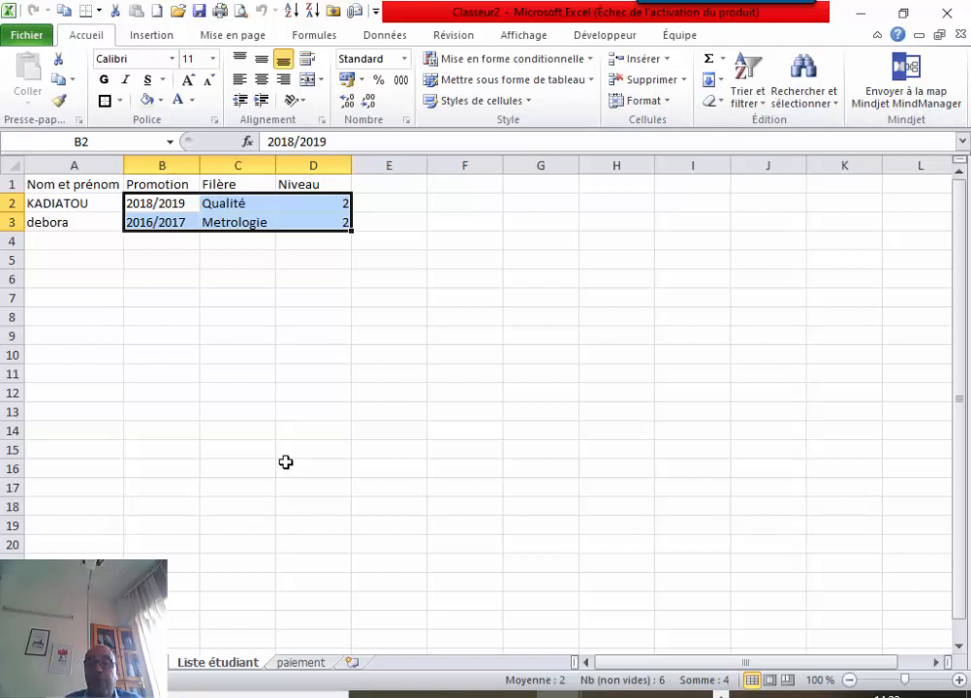
click(308, 664)
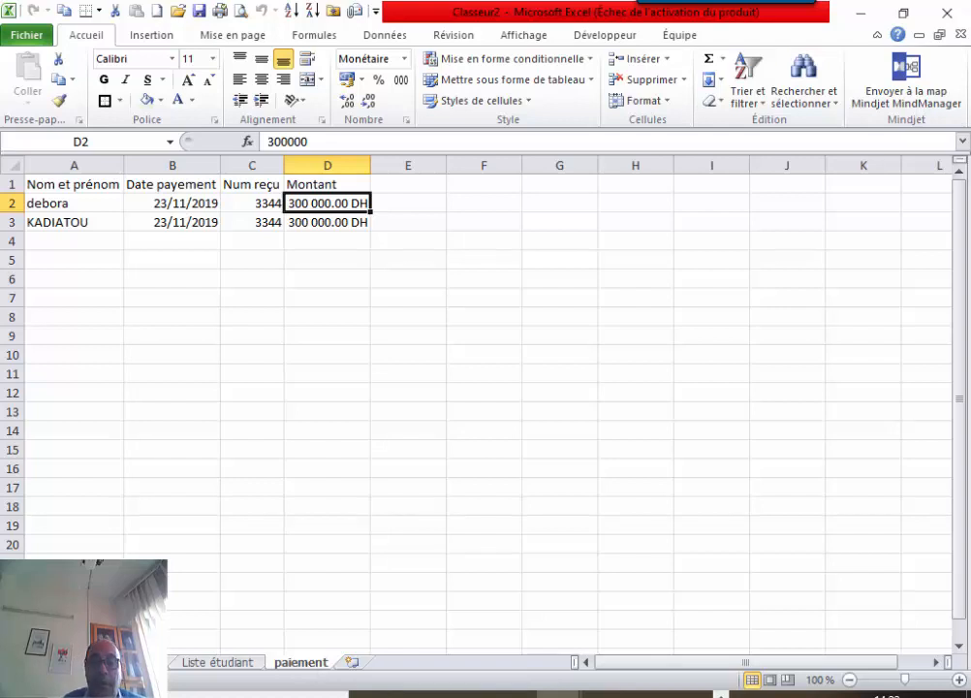
Insert a new blank worksheet Feuil4, then go back to the payment entry form.
click(351, 662)
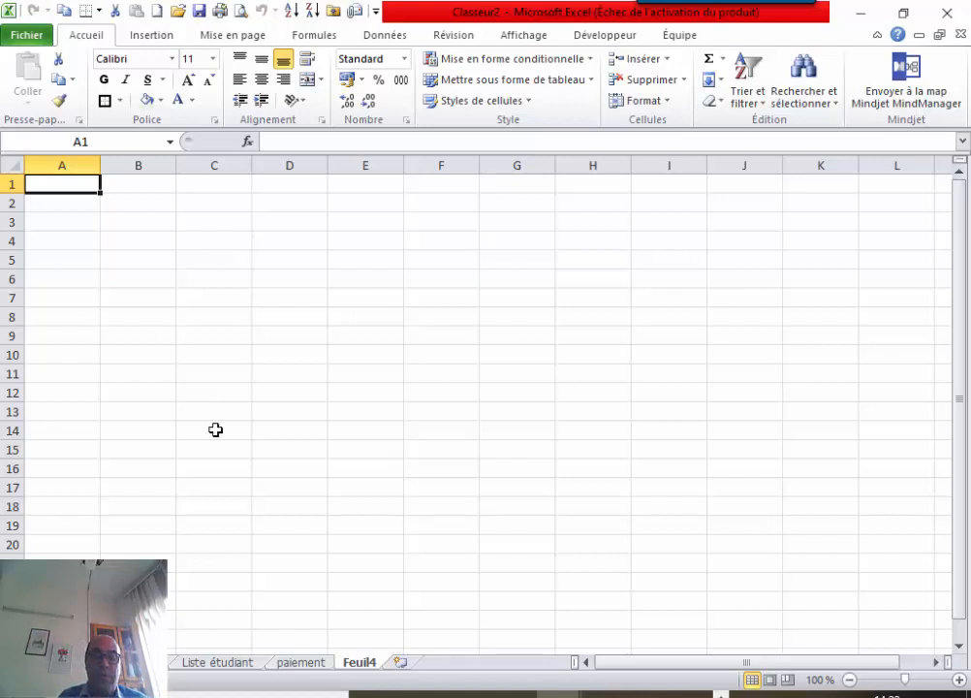
click(295, 664)
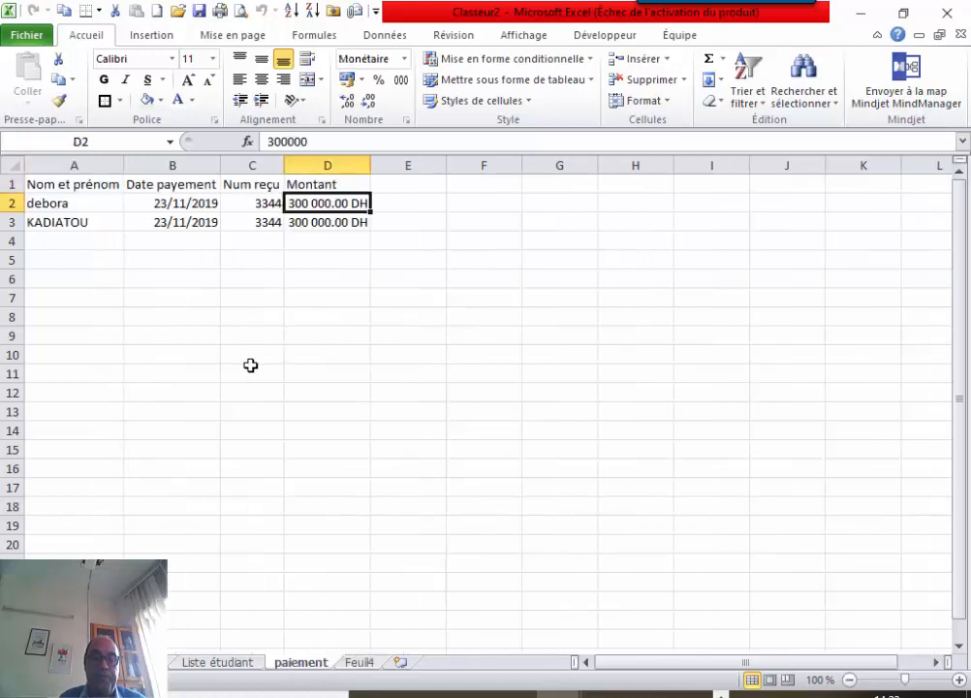
click(202, 663)
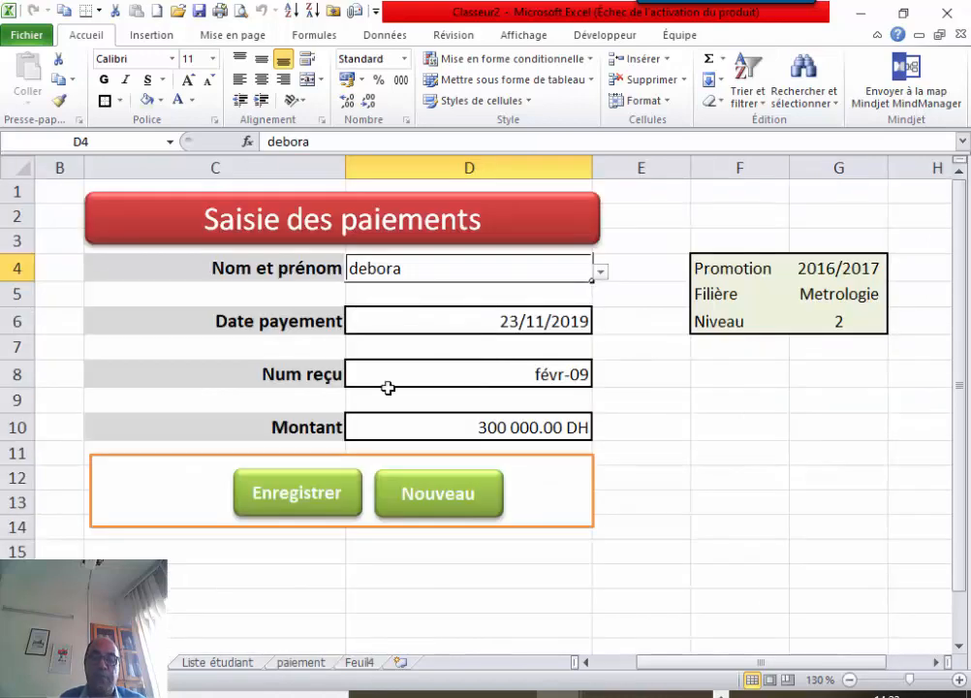
Change the form date to 22/11/2019, save it, and review the three rows on paiement.
click(508, 323)
double_click(516, 320)
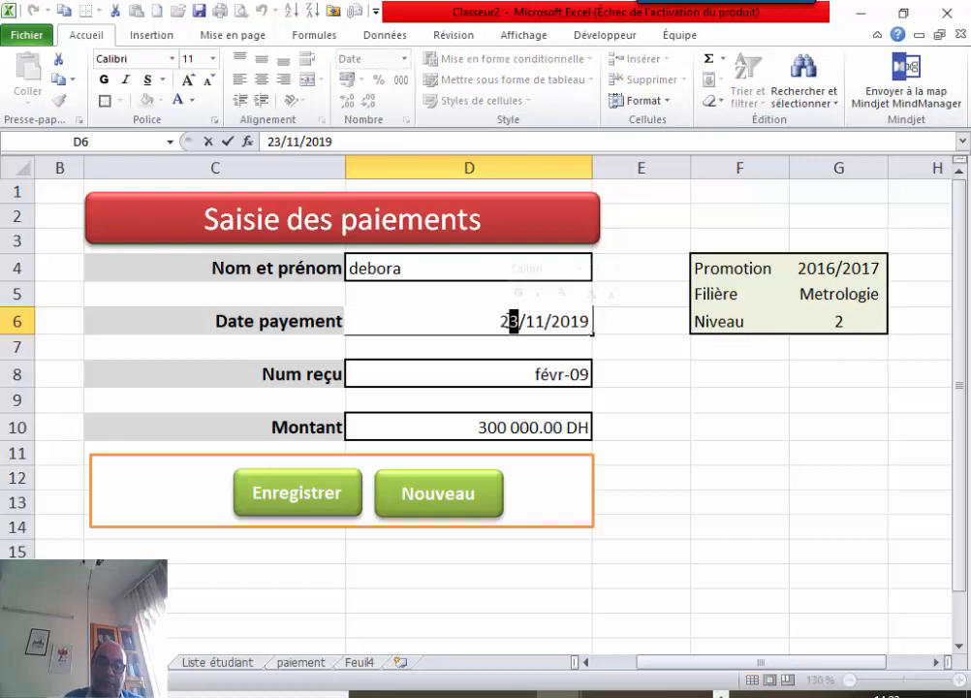
text(2)
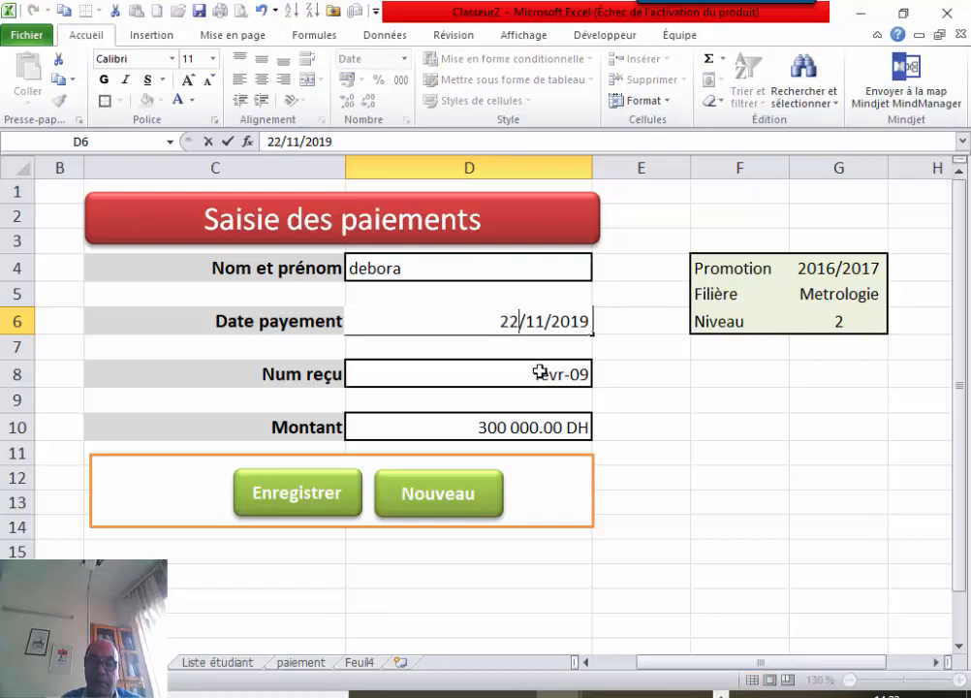
click(325, 496)
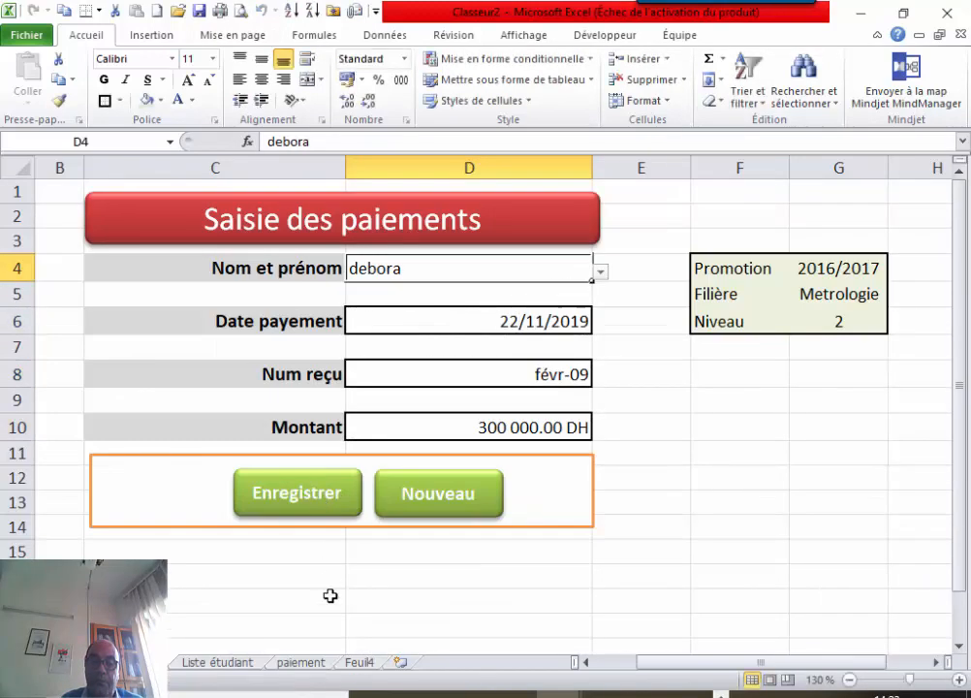
click(303, 665)
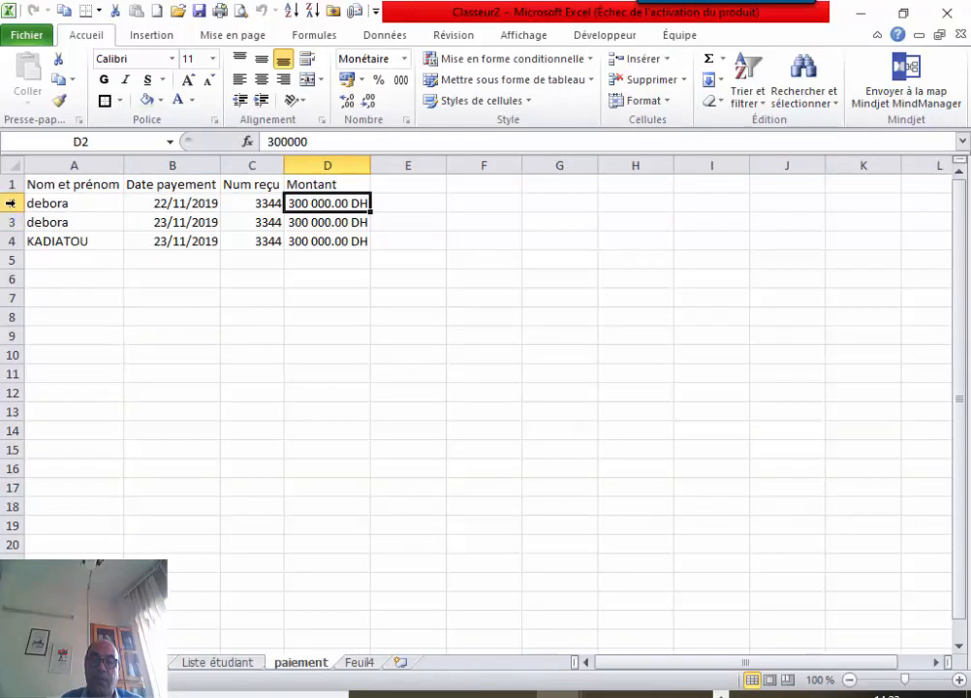
drag(9, 203, 10, 222)
click(10, 241)
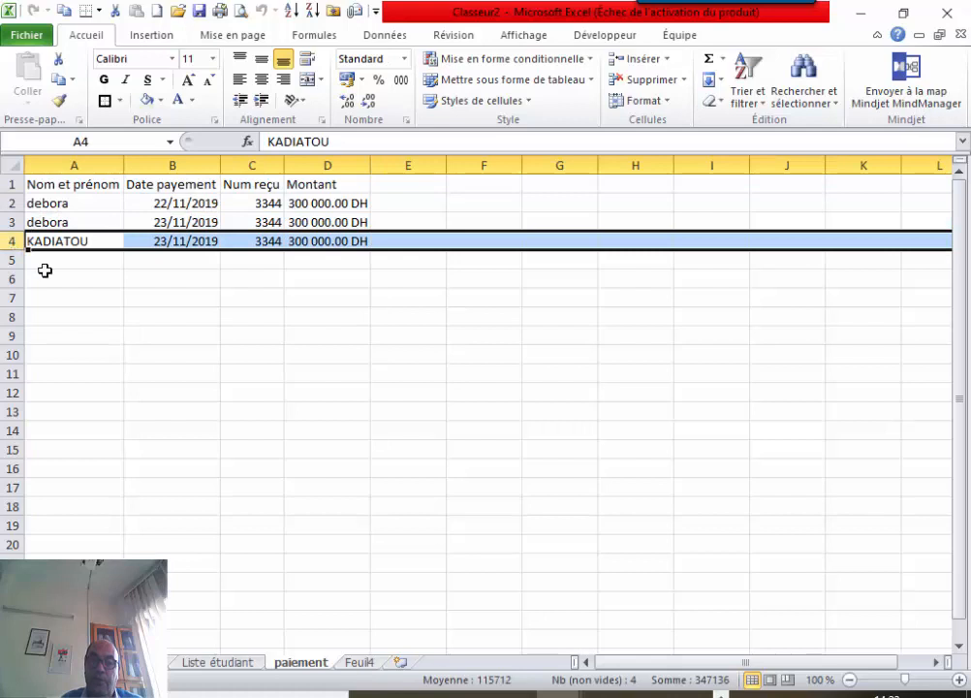
click(358, 663)
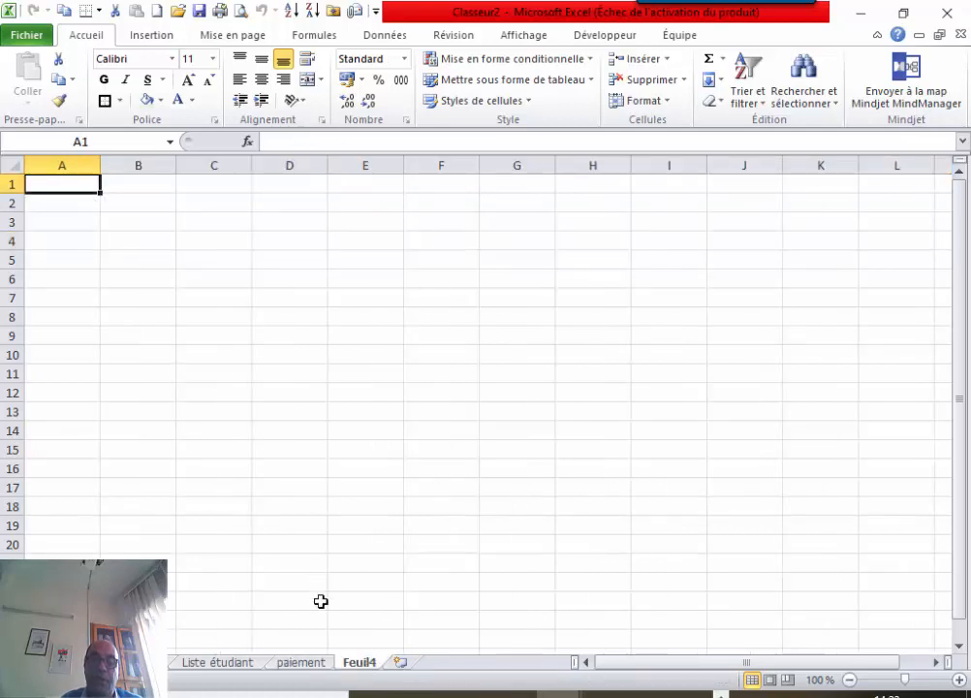
click(301, 664)
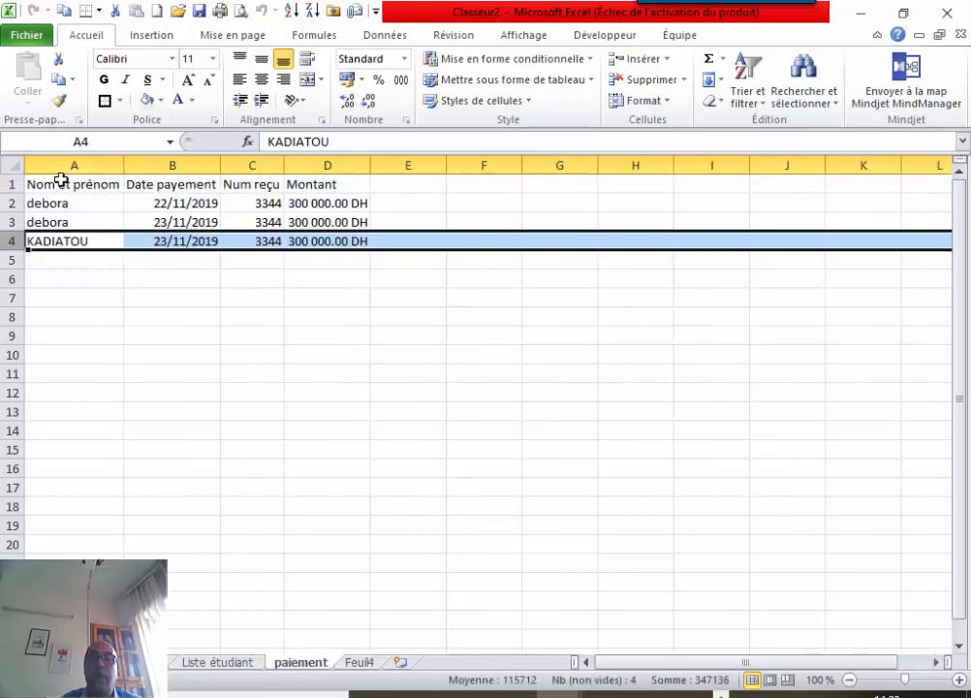
Name columns A–D of the paiement sheet DATAPAIEMENT using the Name Box.
drag(64, 163, 344, 176)
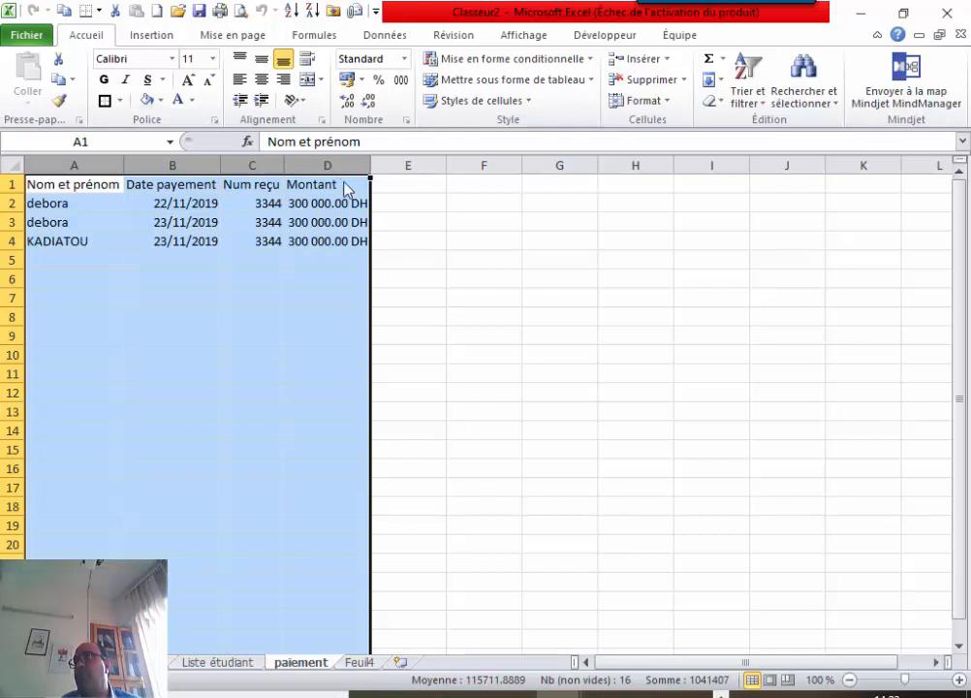
click(104, 138)
key(BackSpace)
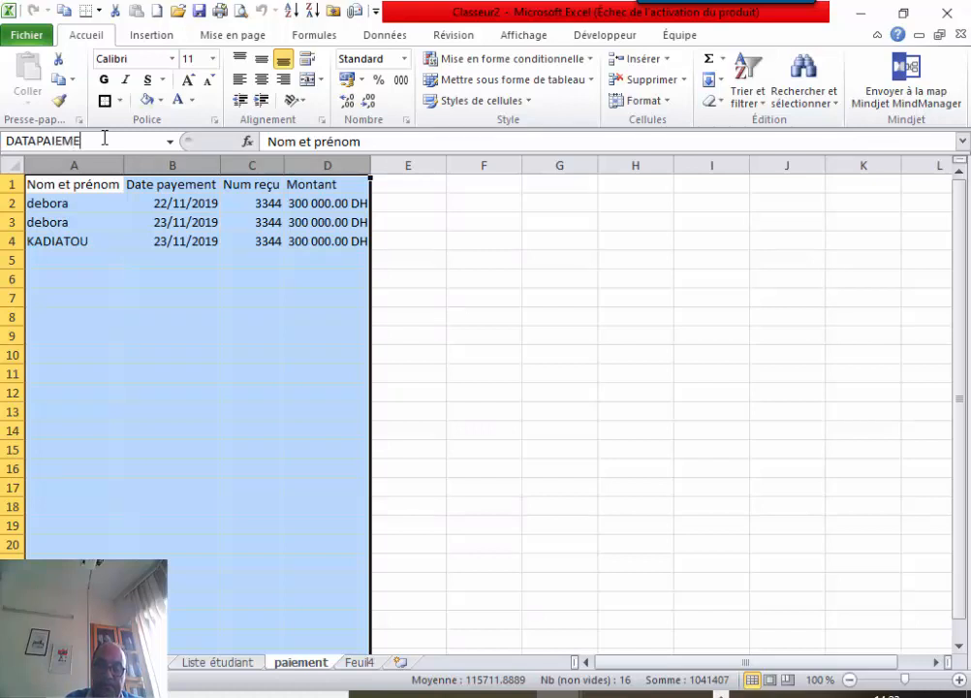
text(DATAPAIEMENT)
key(Return)
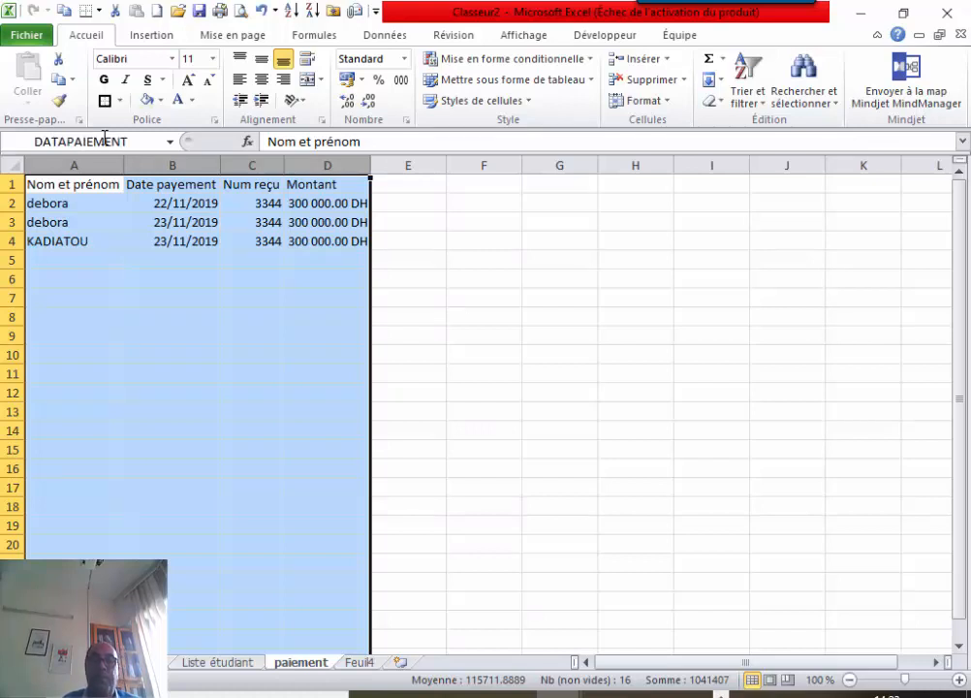
click(366, 663)
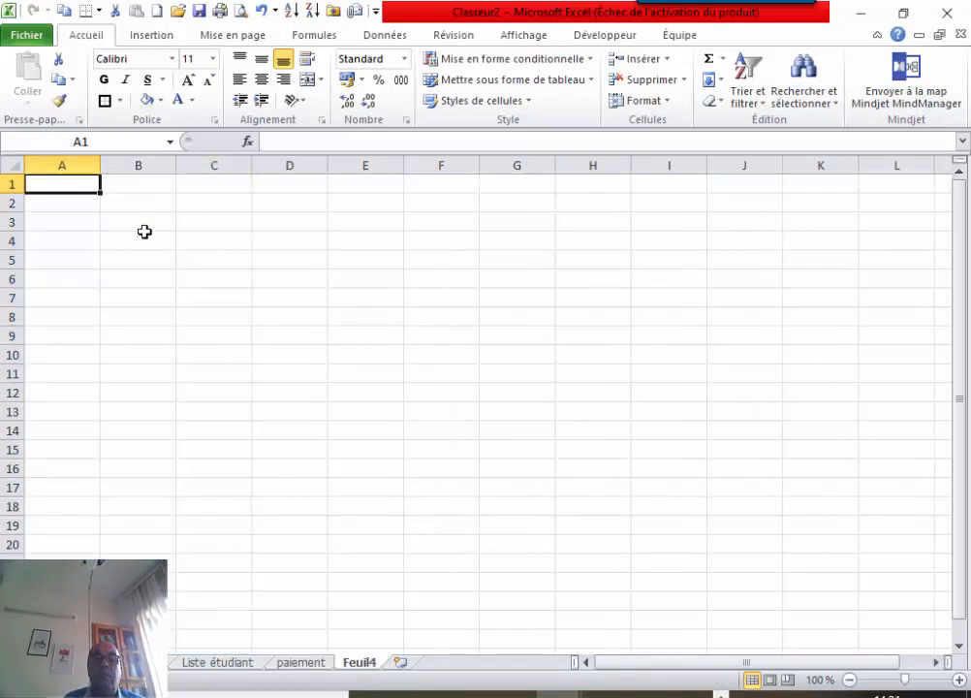
Insert a pivot table at Feuil4!A3 using the DATAPAIEMENT named range as its source.
click(105, 221)
click(77, 186)
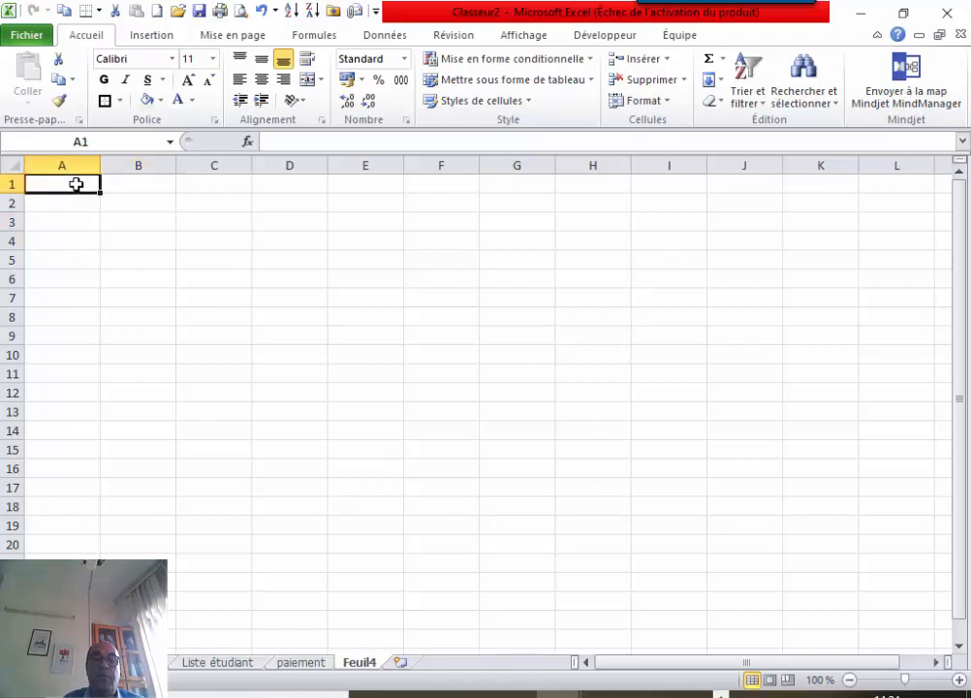
click(75, 222)
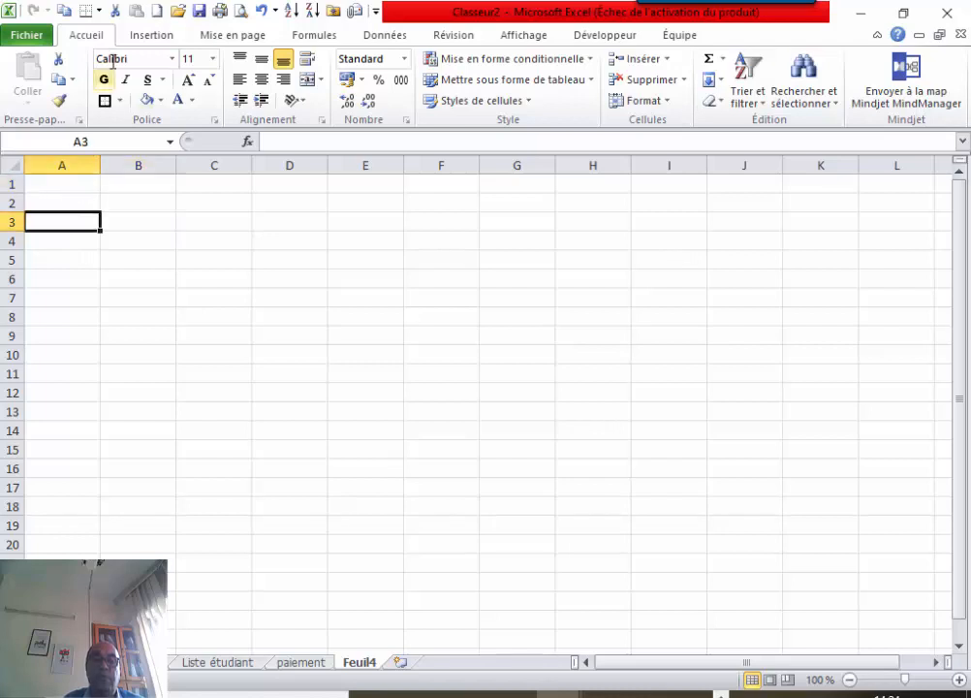
click(140, 39)
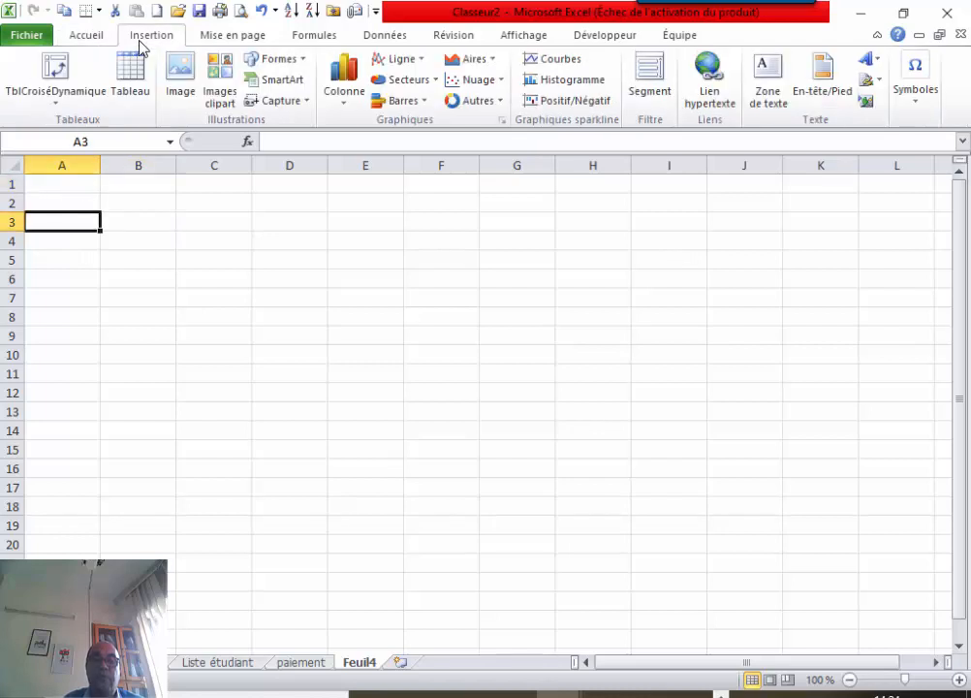
click(56, 66)
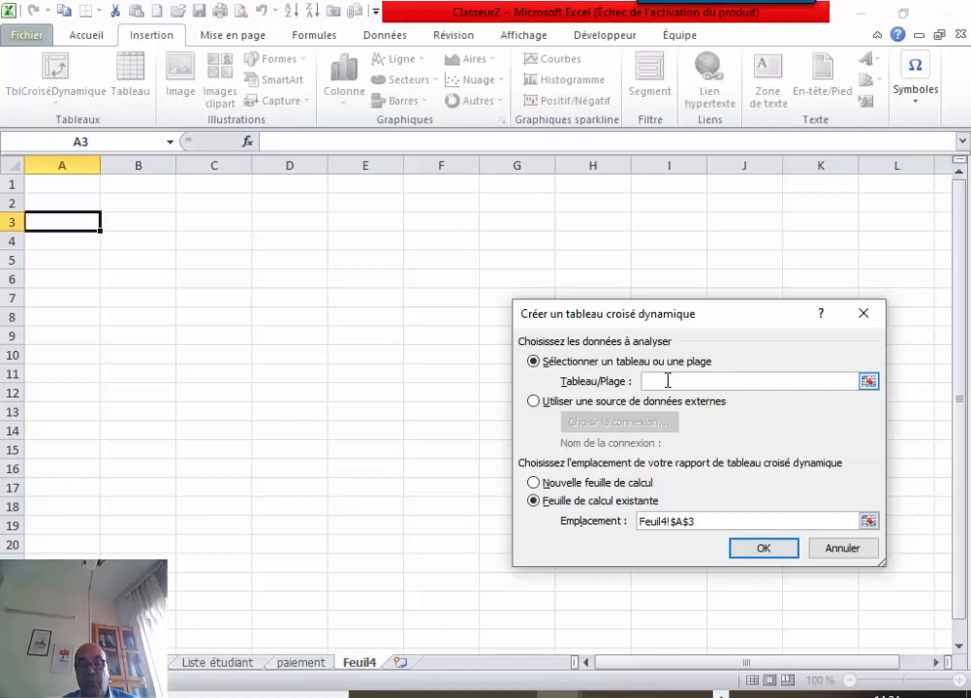
key(F3)
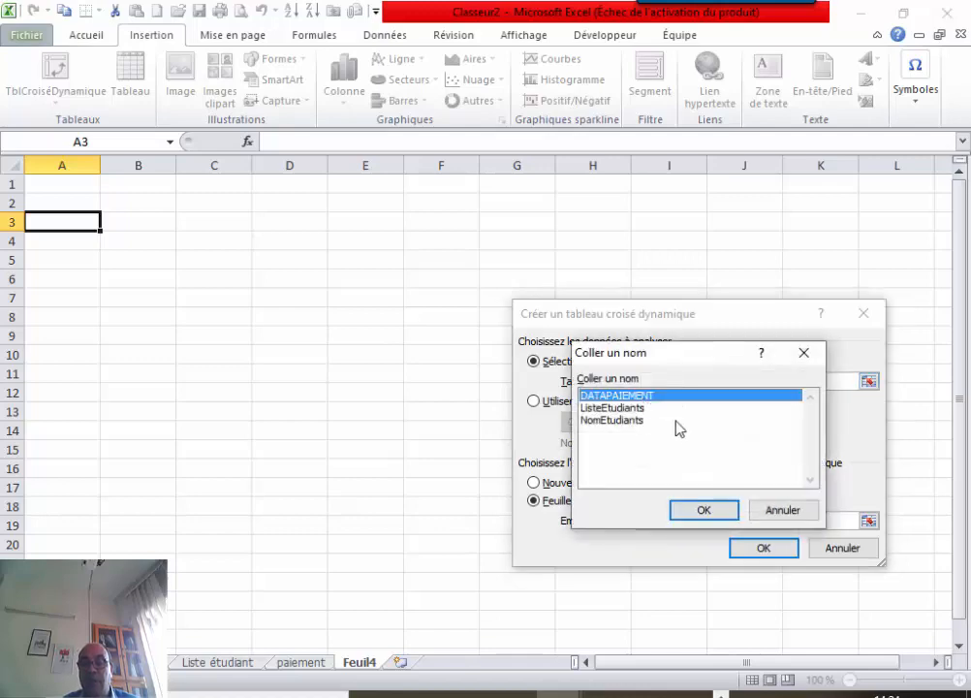
click(701, 510)
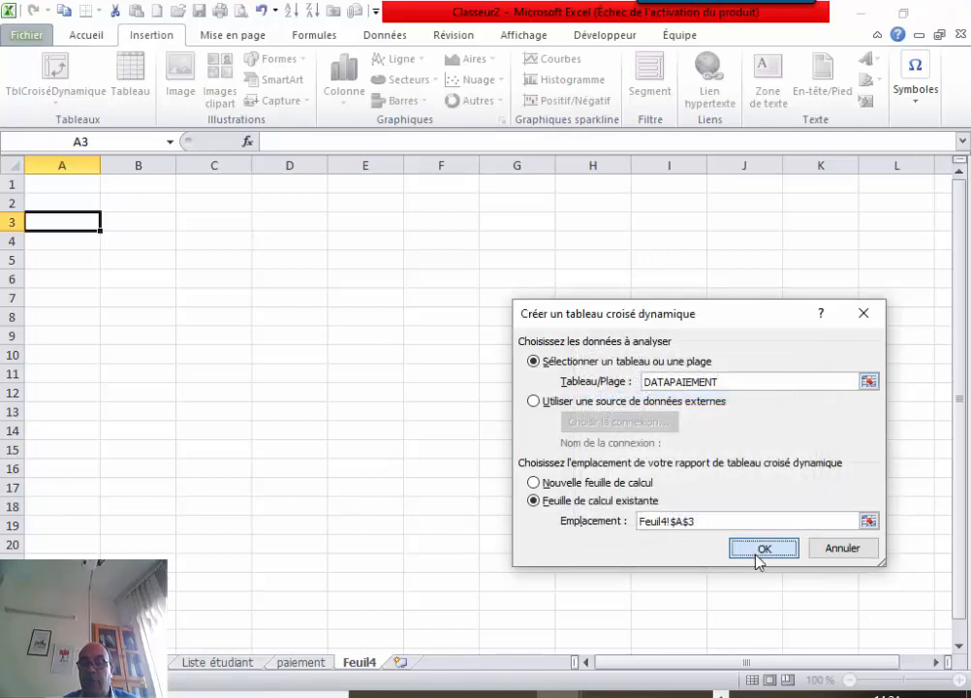
click(762, 549)
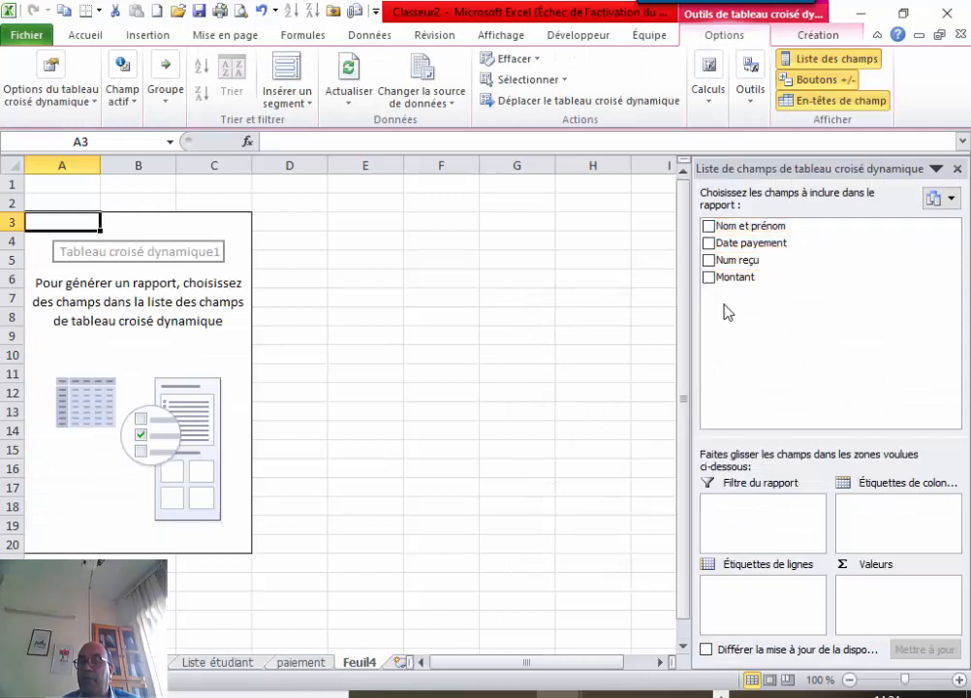
Build the pivot with Nom et prénom as rows, Date payement and Montant as columns, without Num reçu.
click(708, 227)
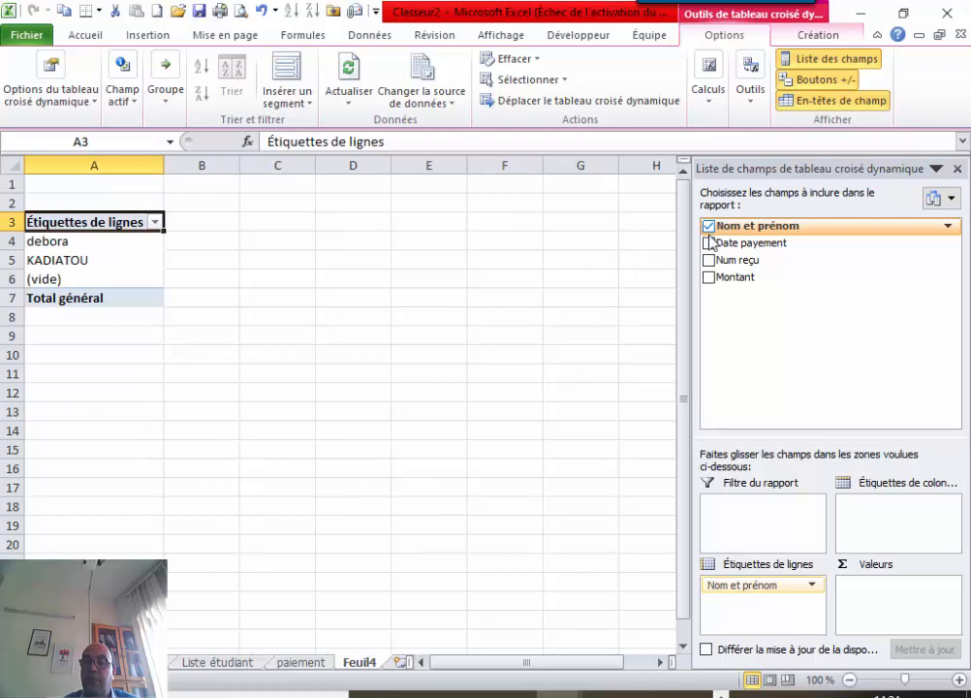
click(709, 261)
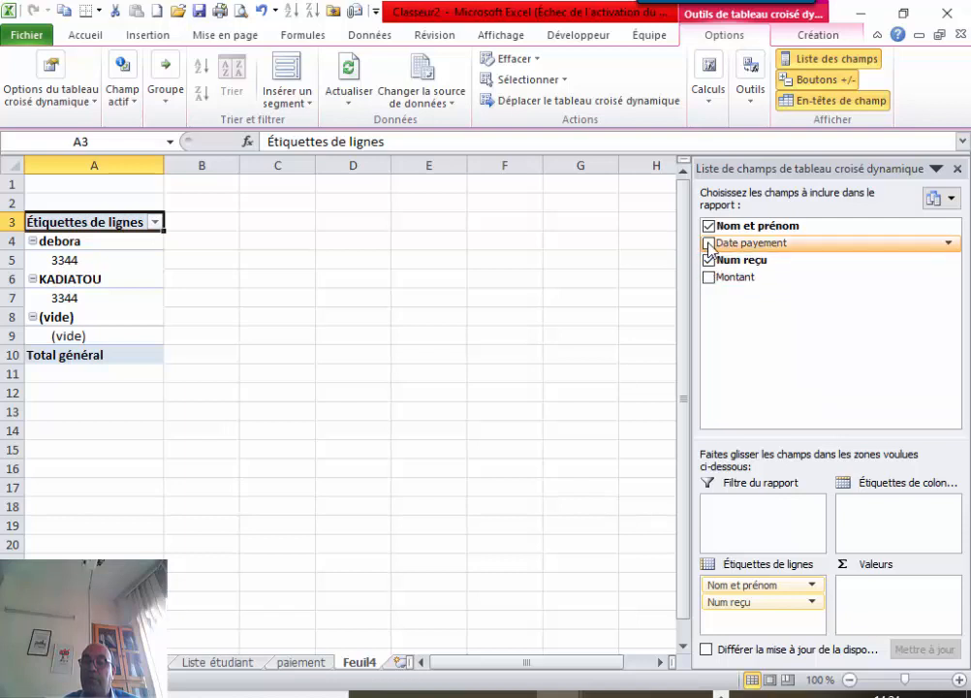
click(709, 244)
click(710, 278)
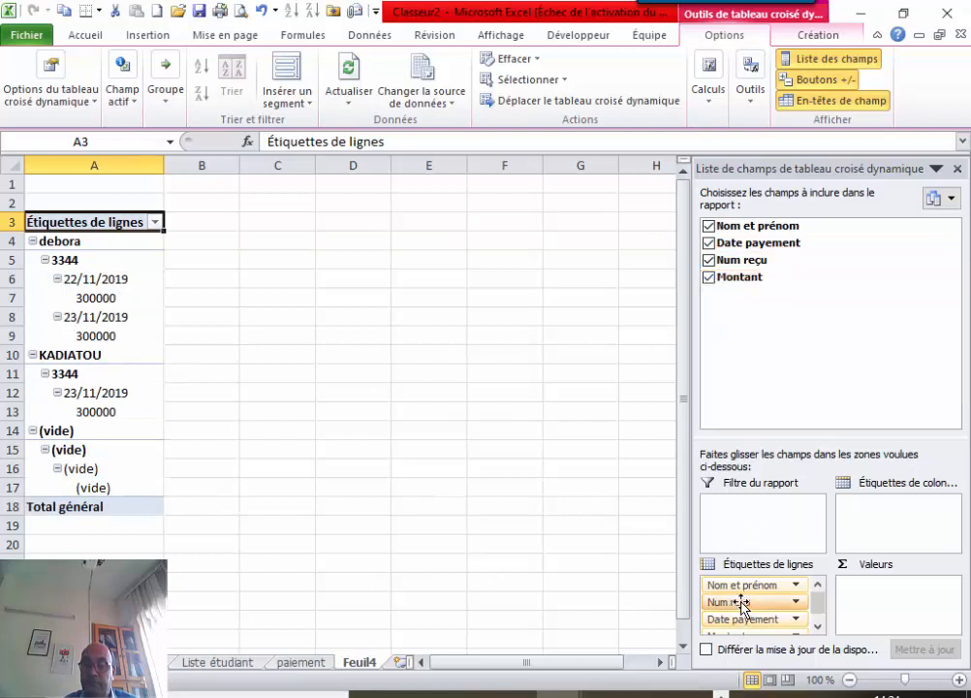
drag(746, 620, 880, 523)
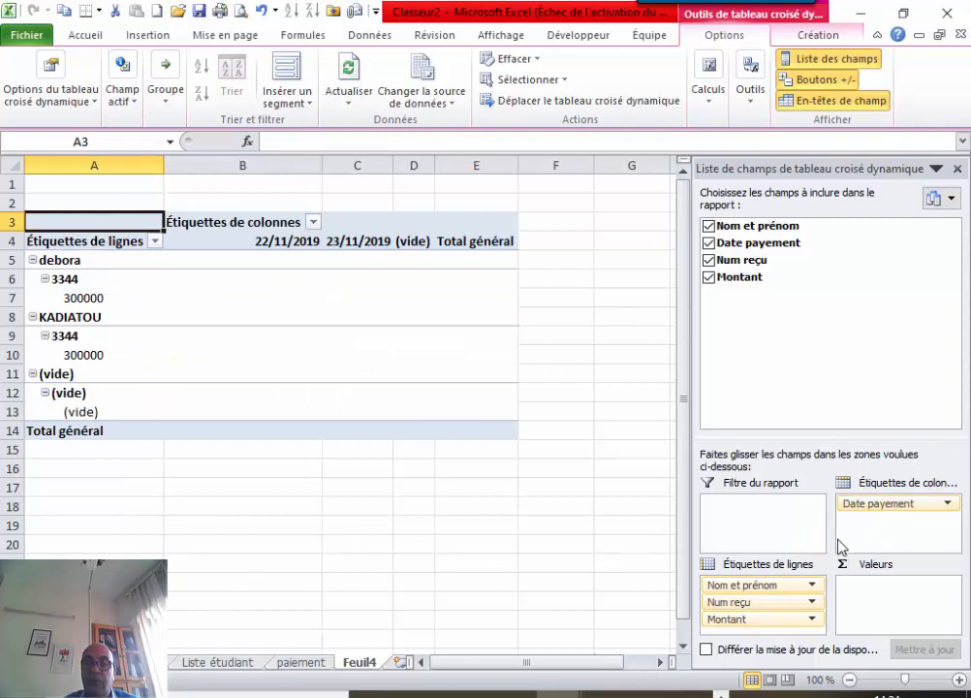
drag(765, 617, 885, 536)
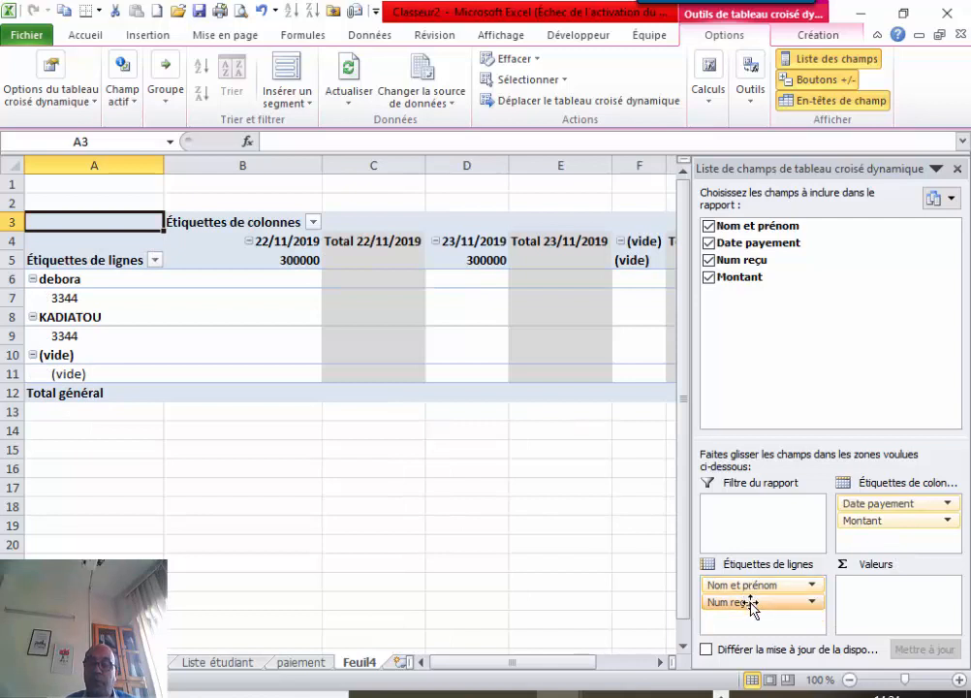
drag(751, 603, 900, 550)
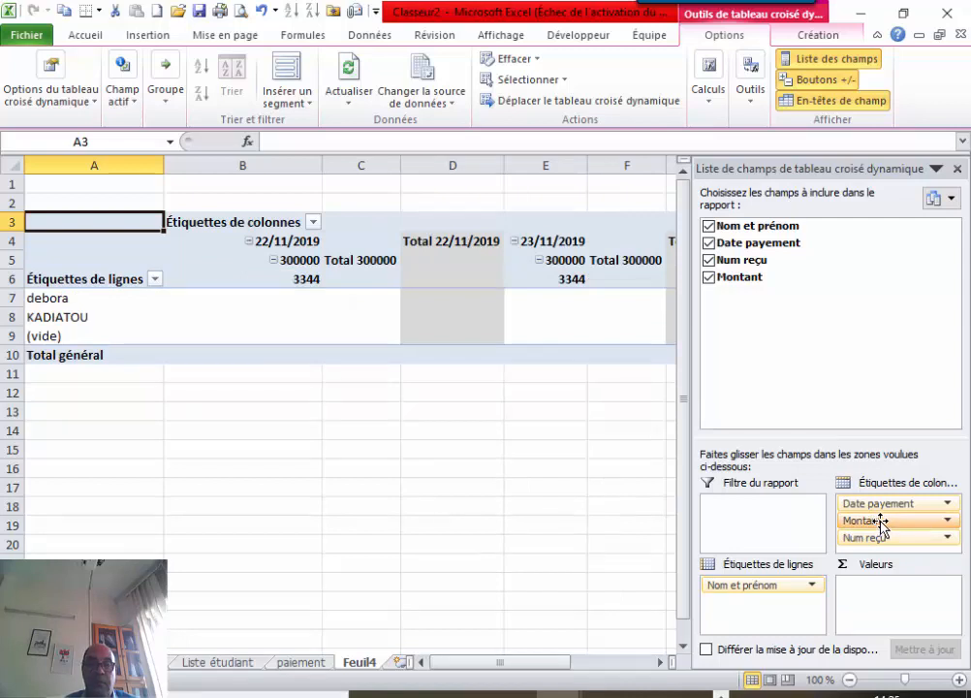
drag(881, 524, 787, 366)
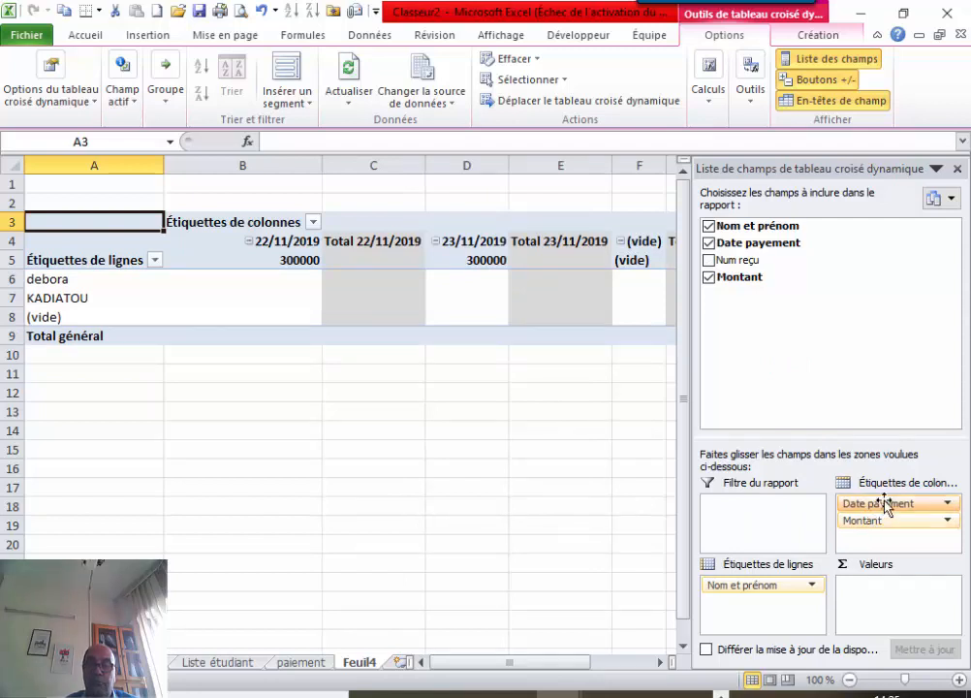
drag(845, 504, 752, 620)
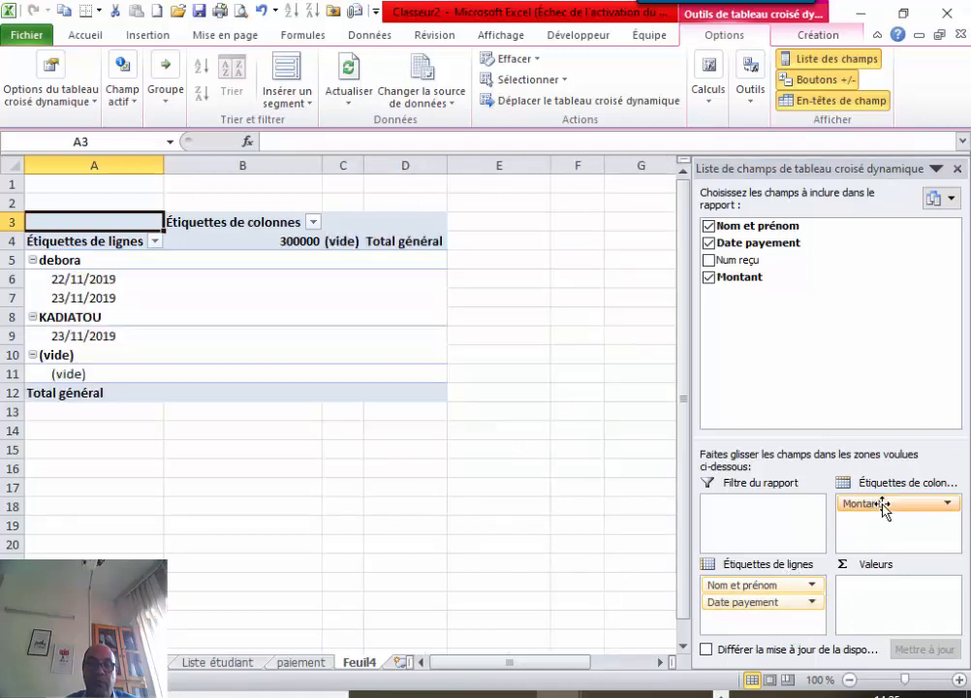
drag(883, 504, 900, 526)
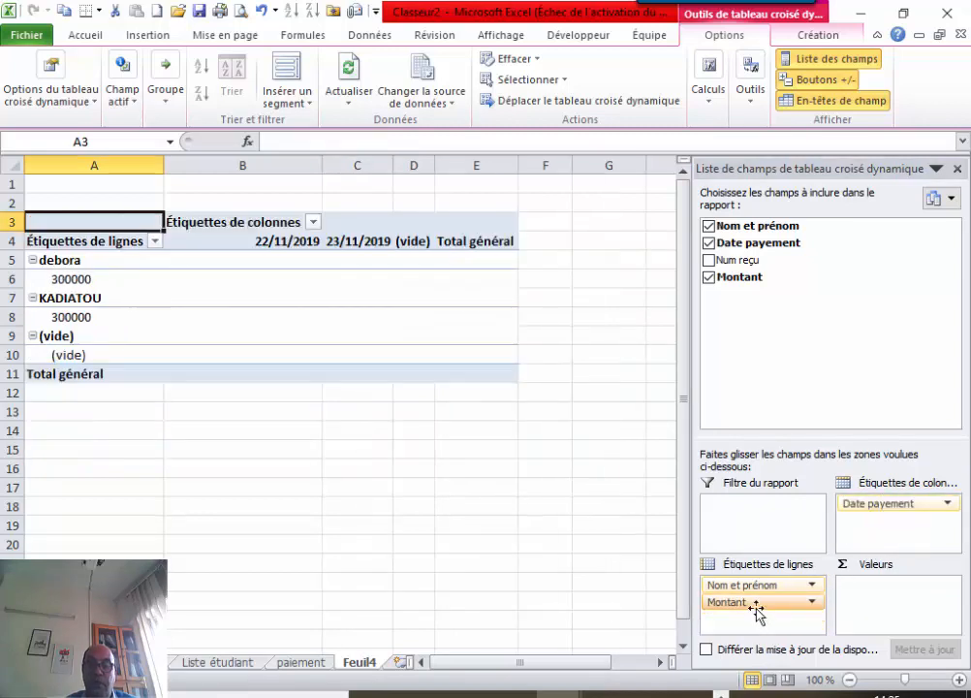
drag(756, 611, 897, 601)
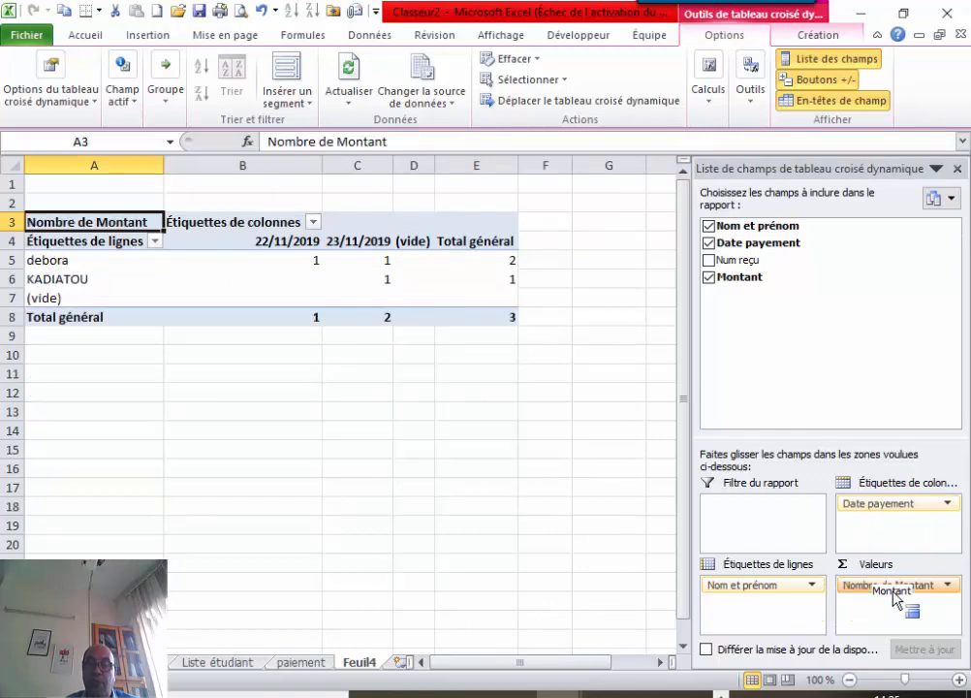
click(947, 585)
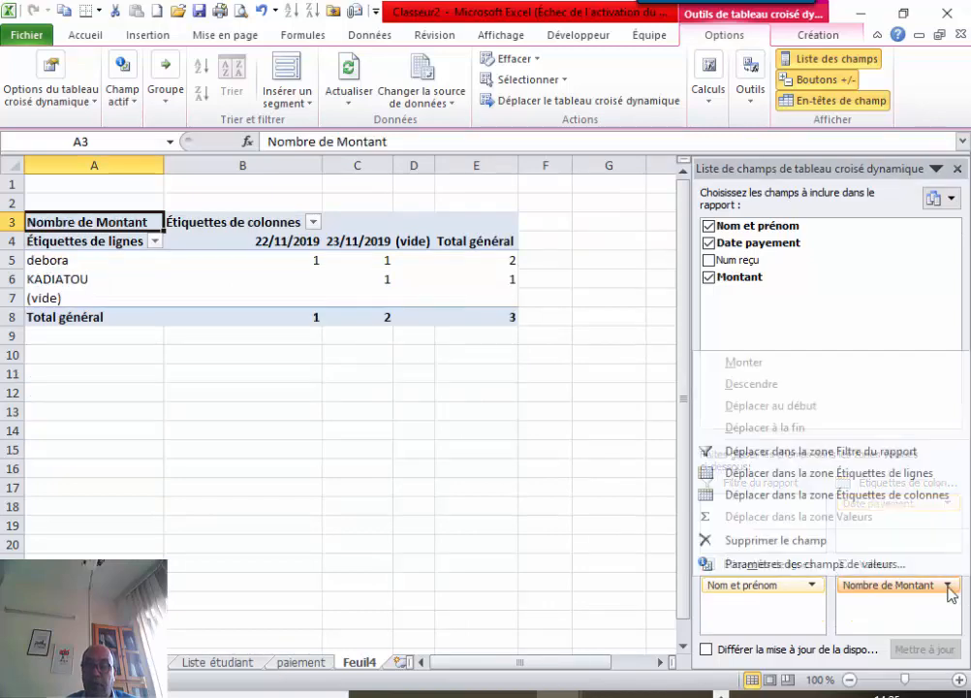
click(796, 562)
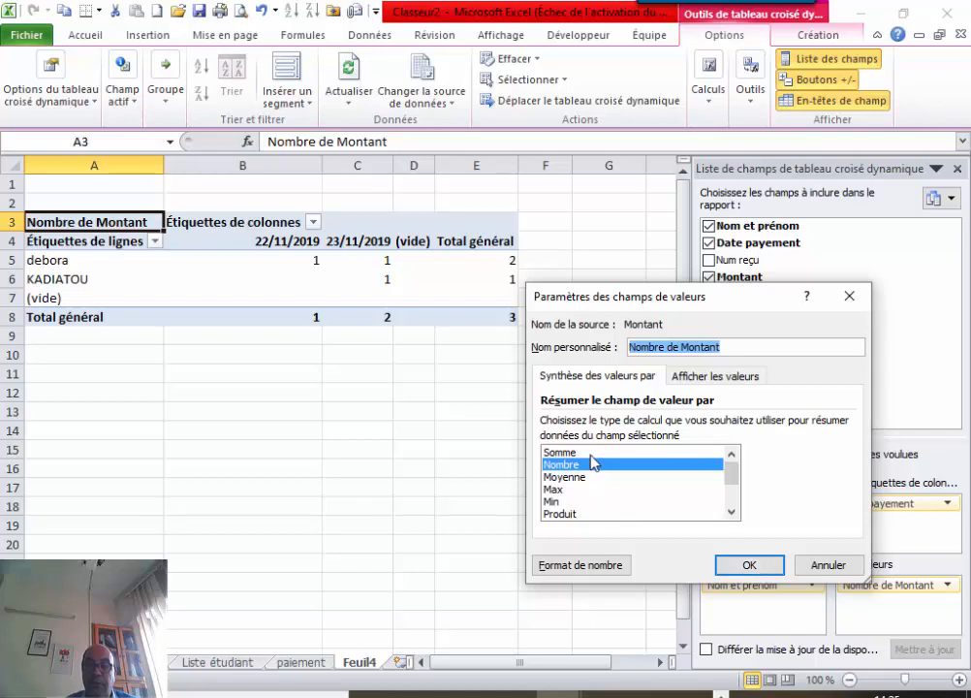
click(590, 452)
click(735, 564)
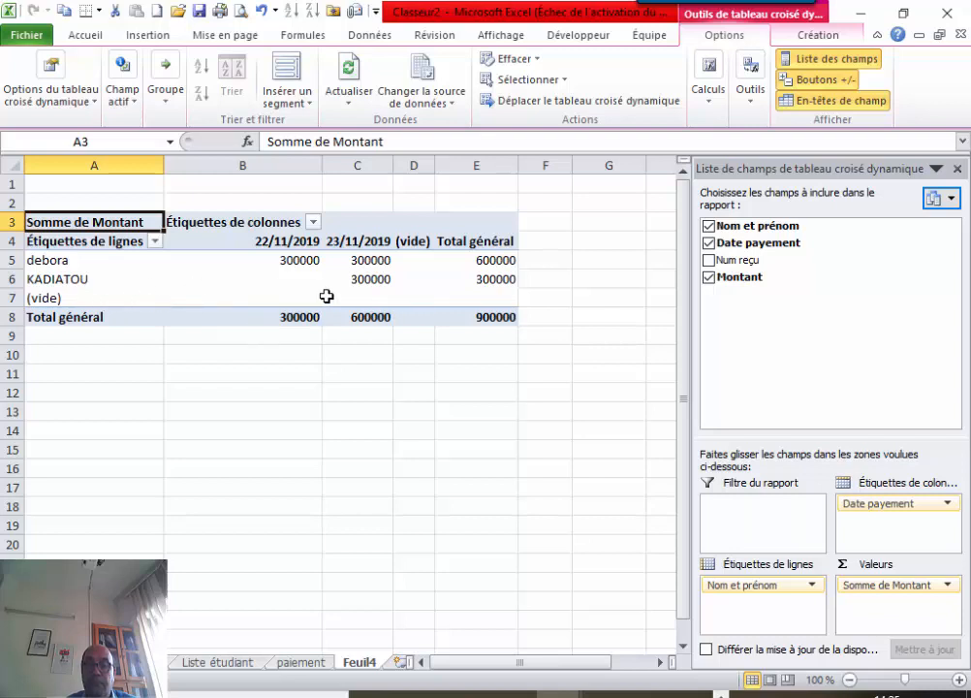
mouse_move(305, 260)
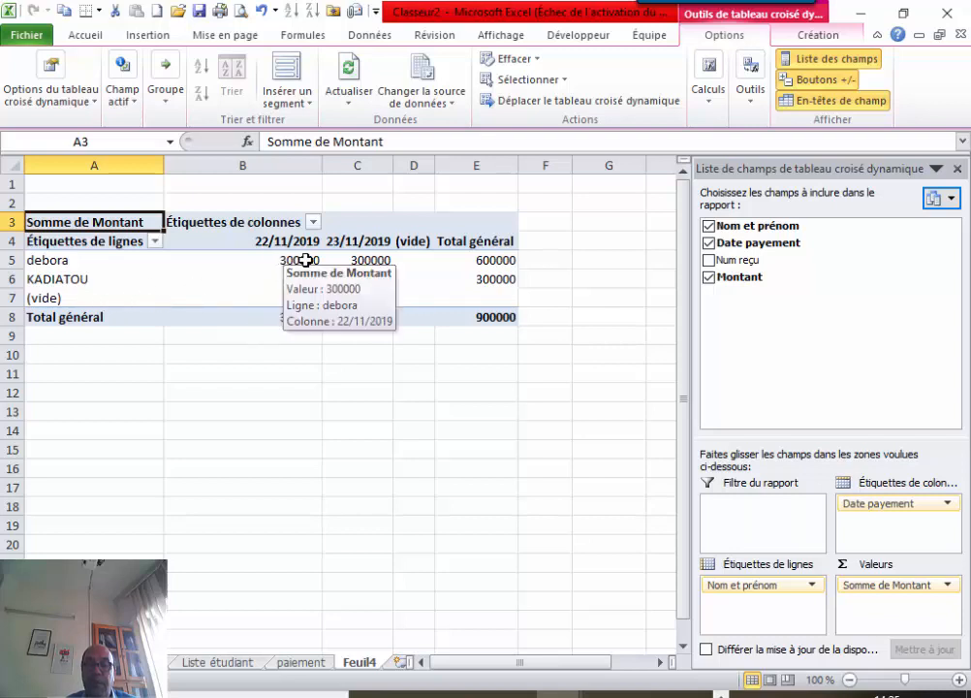
mouse_move(482, 254)
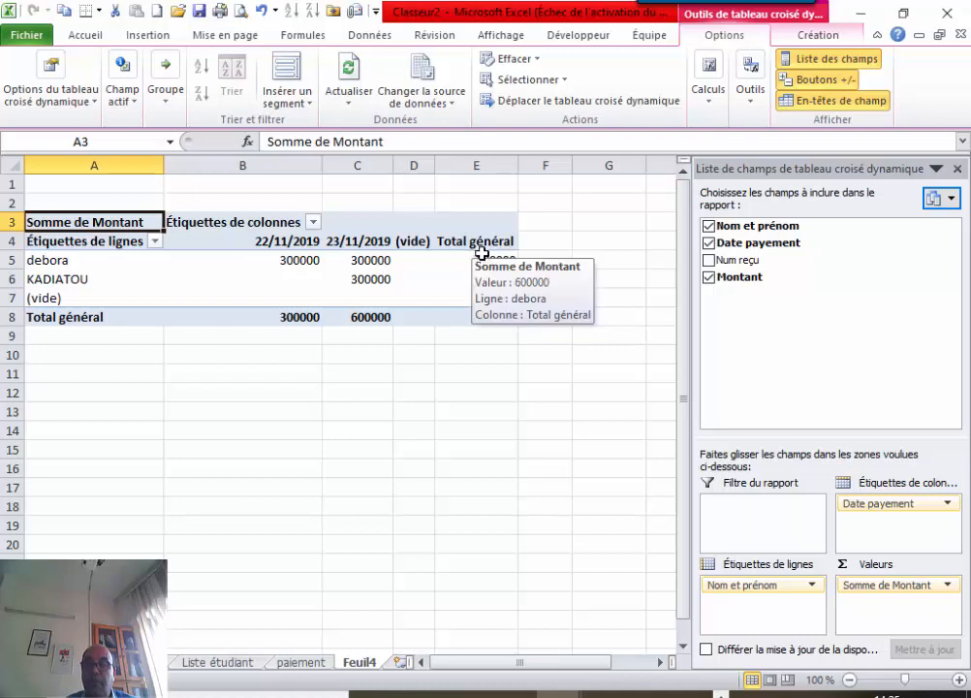
Filter the pivot row labels to show only debora.
click(157, 241)
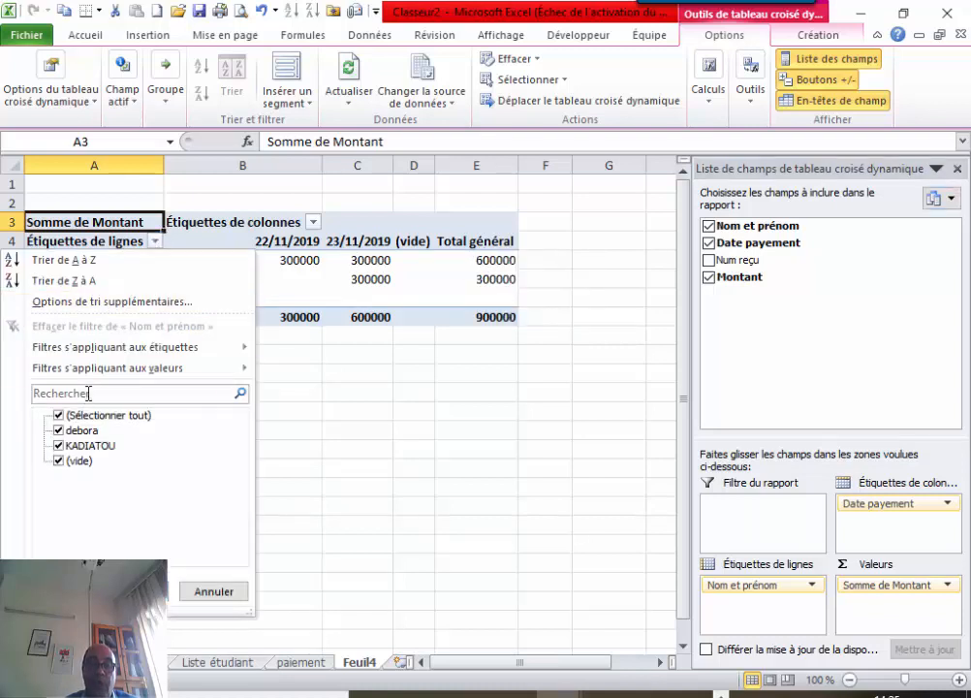
click(59, 416)
click(58, 430)
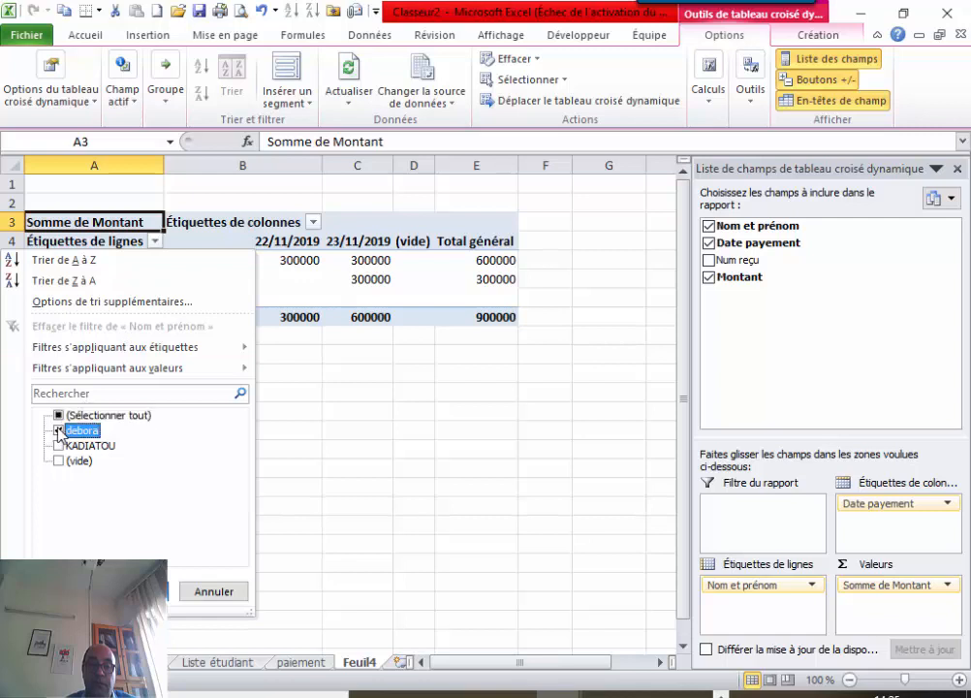
click(136, 592)
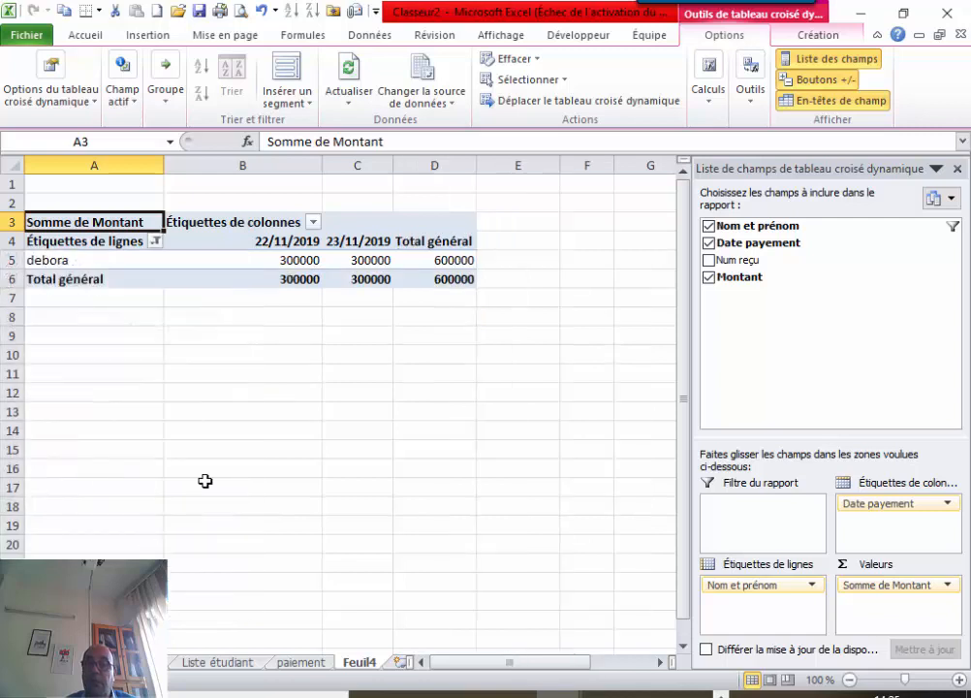
Switch the pivot name filter from debora to KADIATOU only.
click(155, 242)
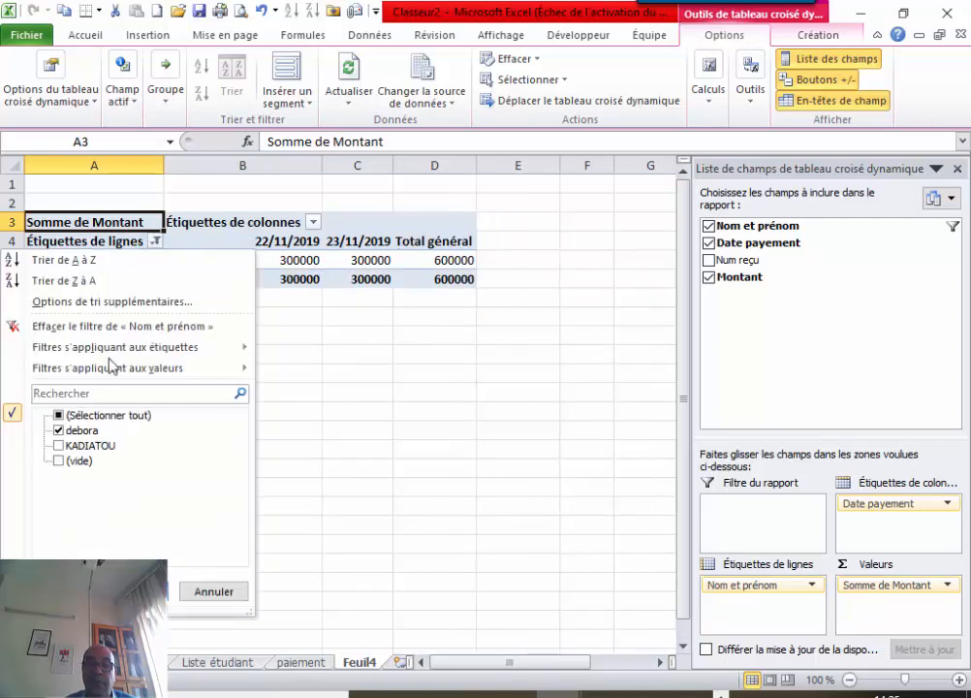
click(59, 430)
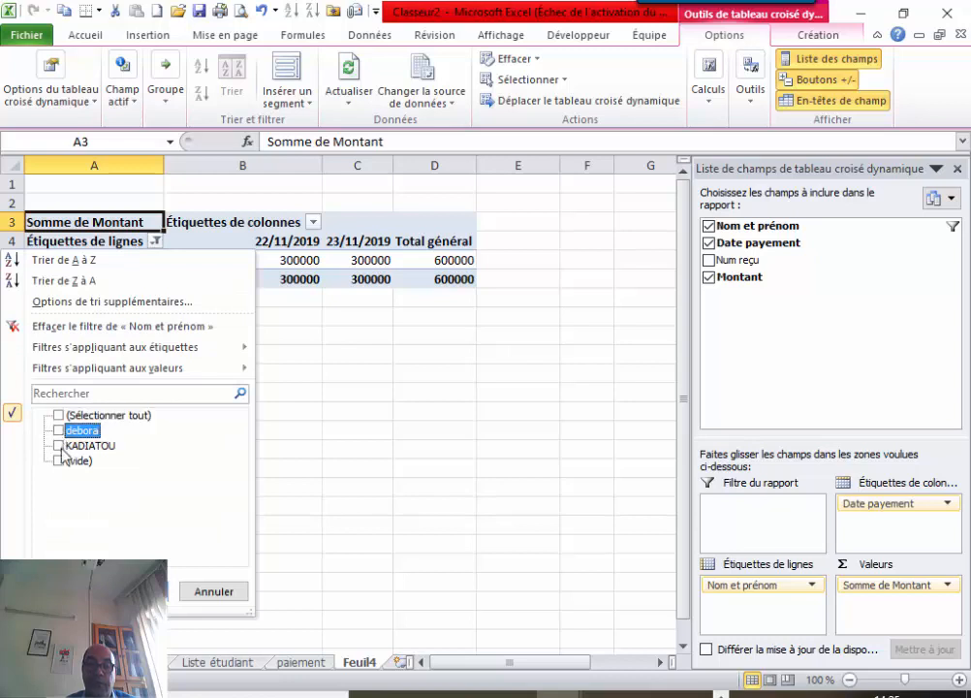
click(58, 446)
click(135, 591)
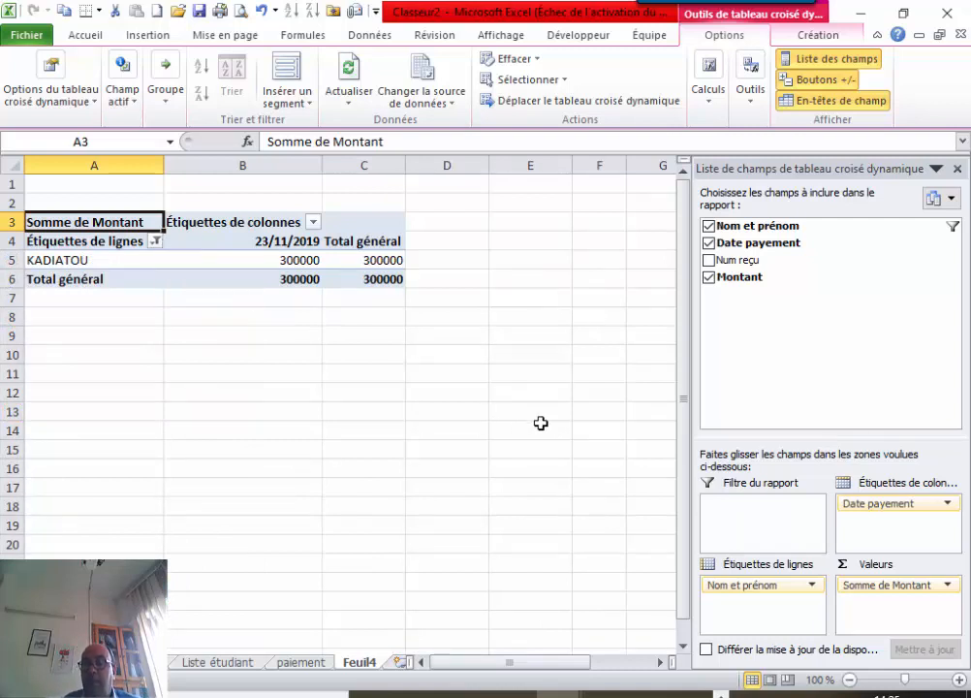
Move Somme de Montant into the row labels and exclude (vide) names, leaving 300000 per student.
drag(894, 585, 779, 602)
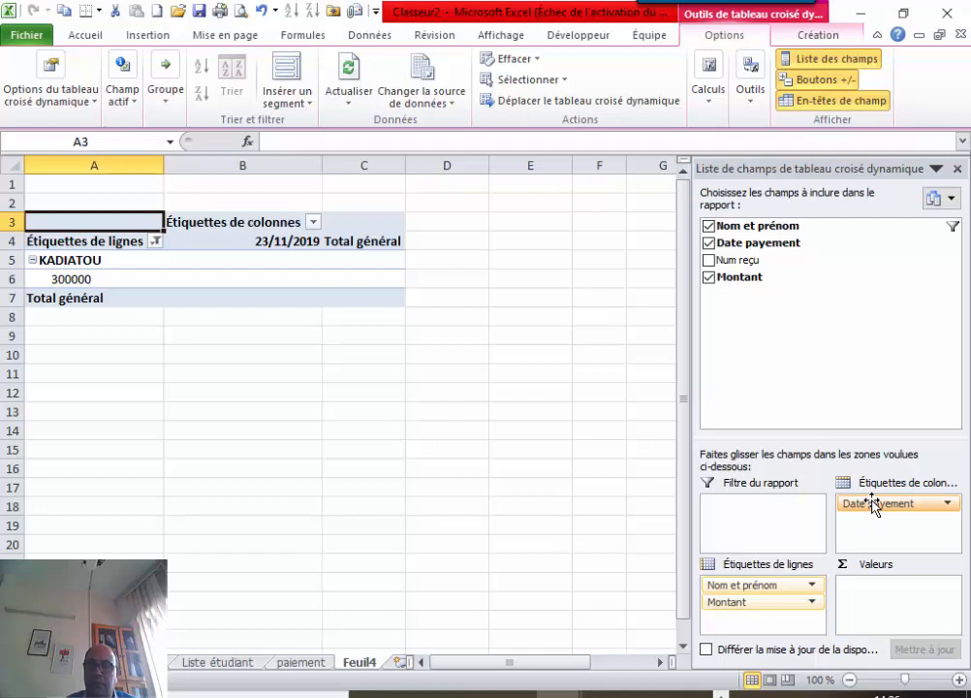
click(156, 242)
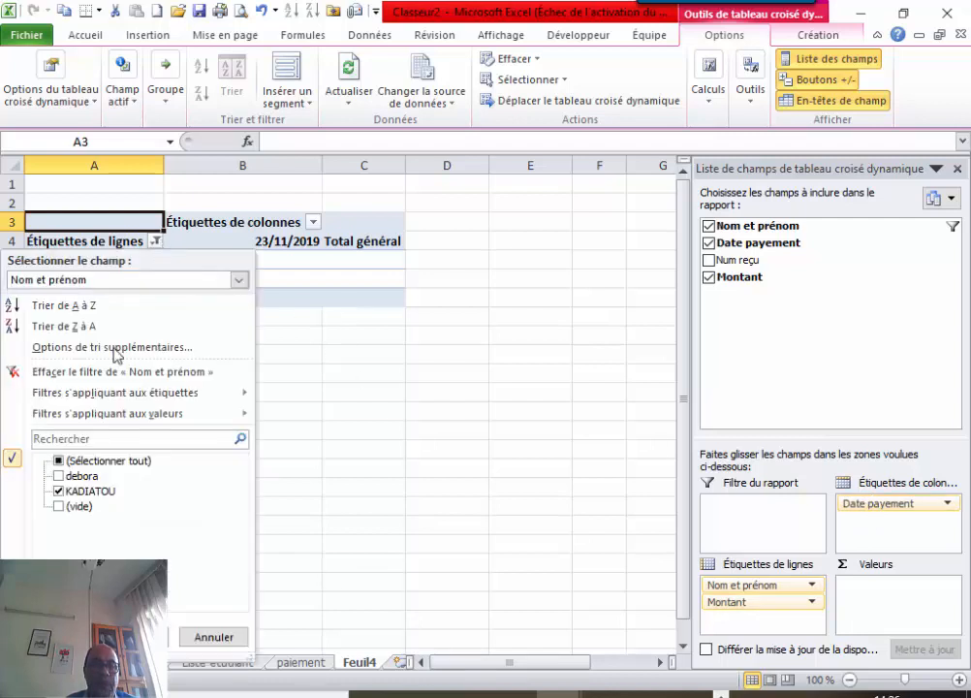
click(60, 506)
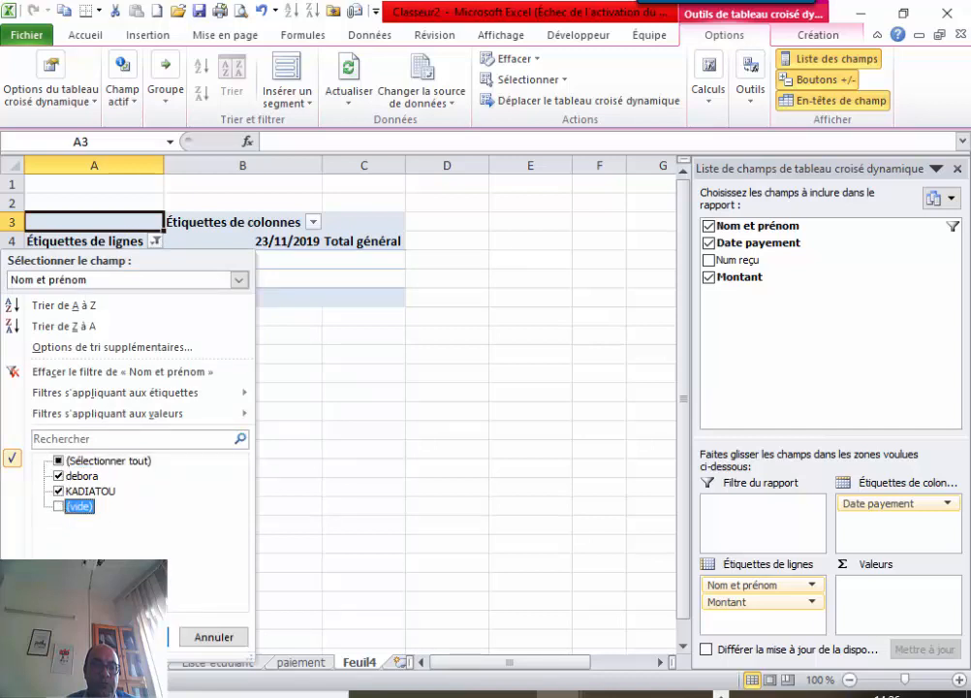
click(135, 637)
click(200, 463)
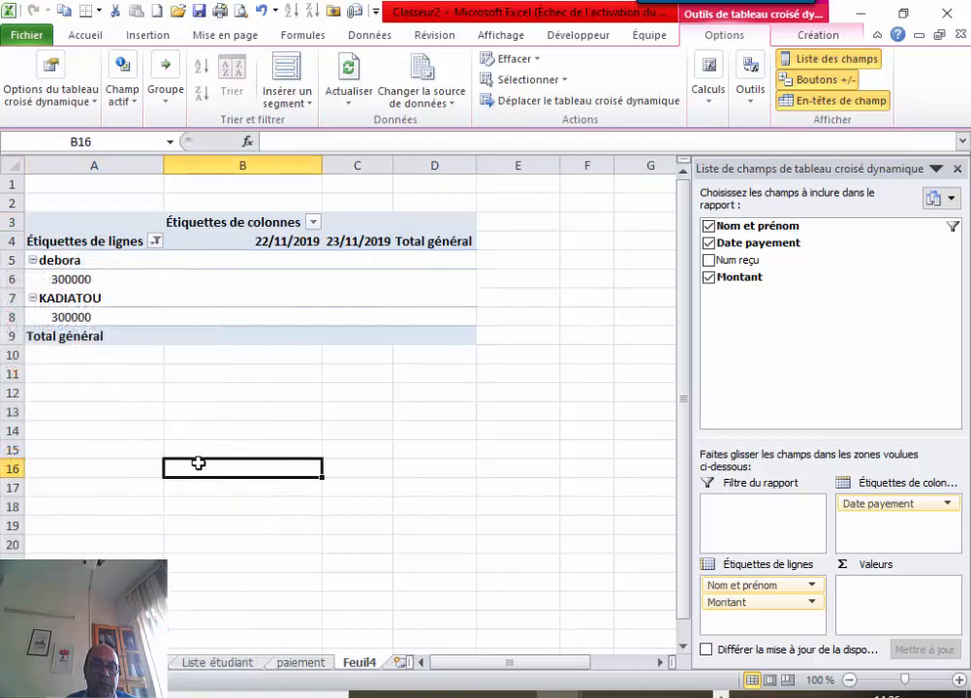
click(296, 665)
click(196, 330)
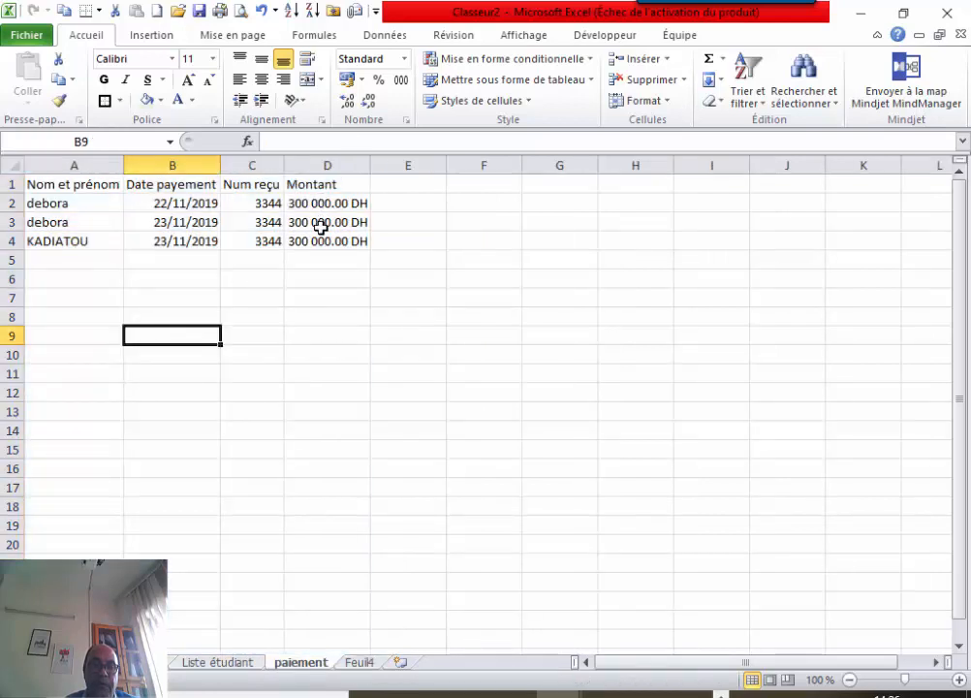
click(357, 665)
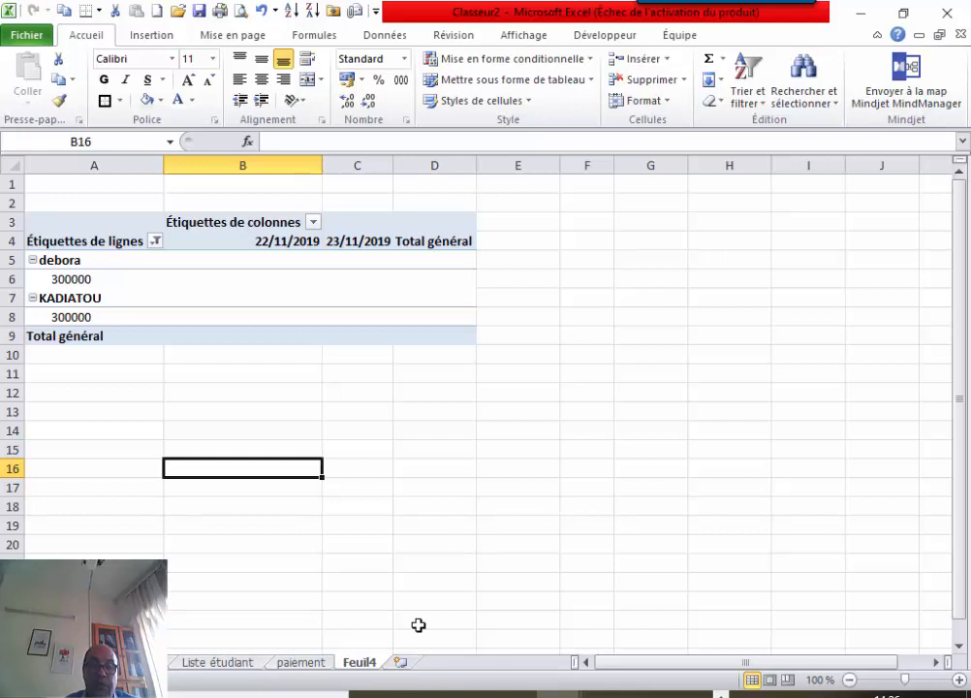
click(43, 272)
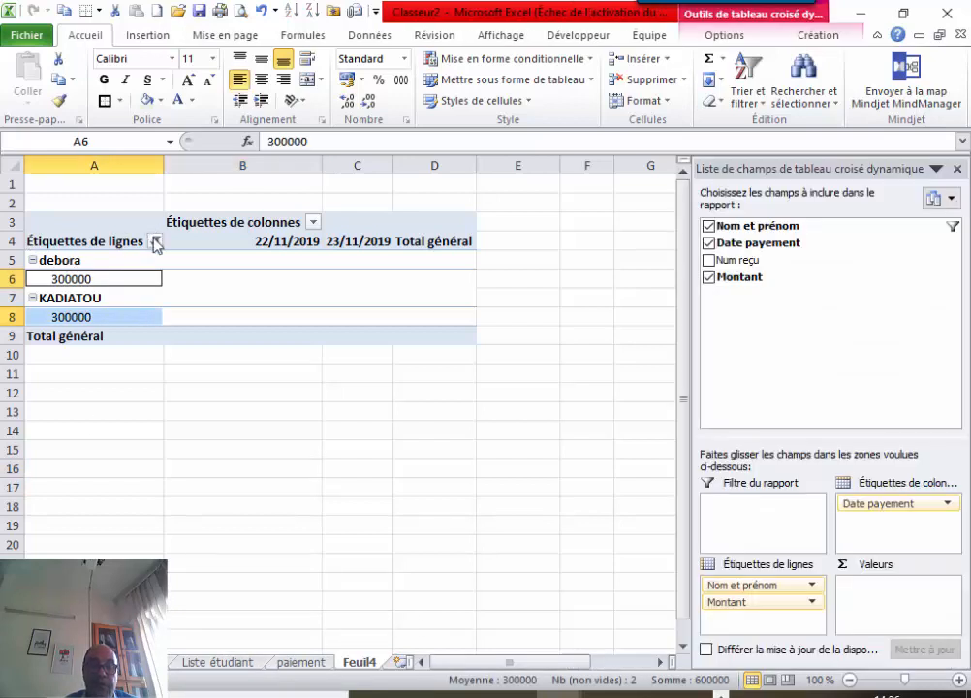
Nest Date payement above Montant in the pivot rows so each student's dates list 300000.
click(154, 240)
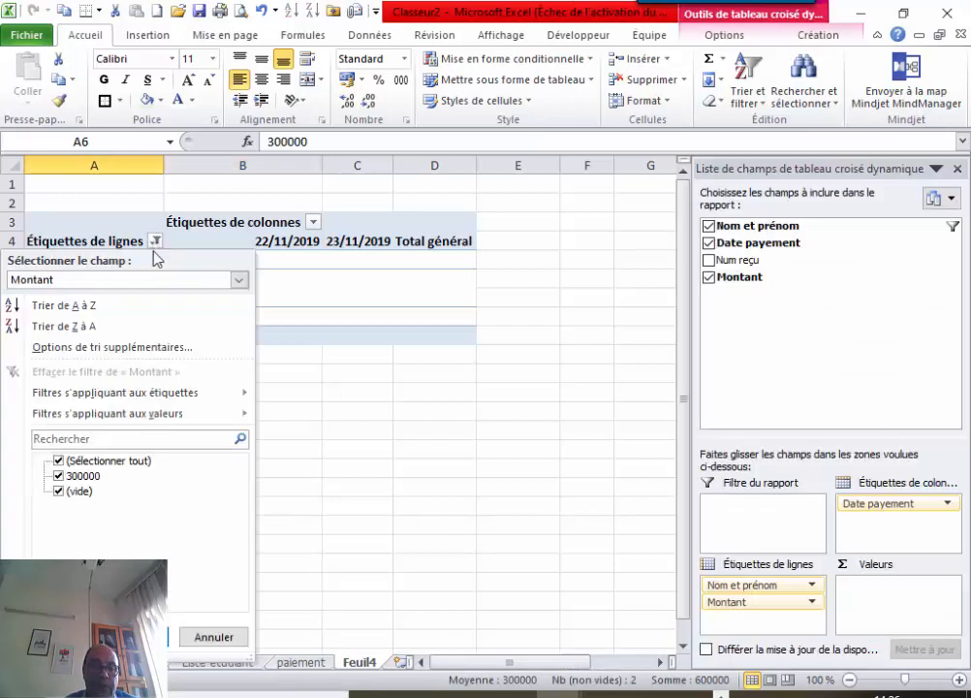
click(325, 315)
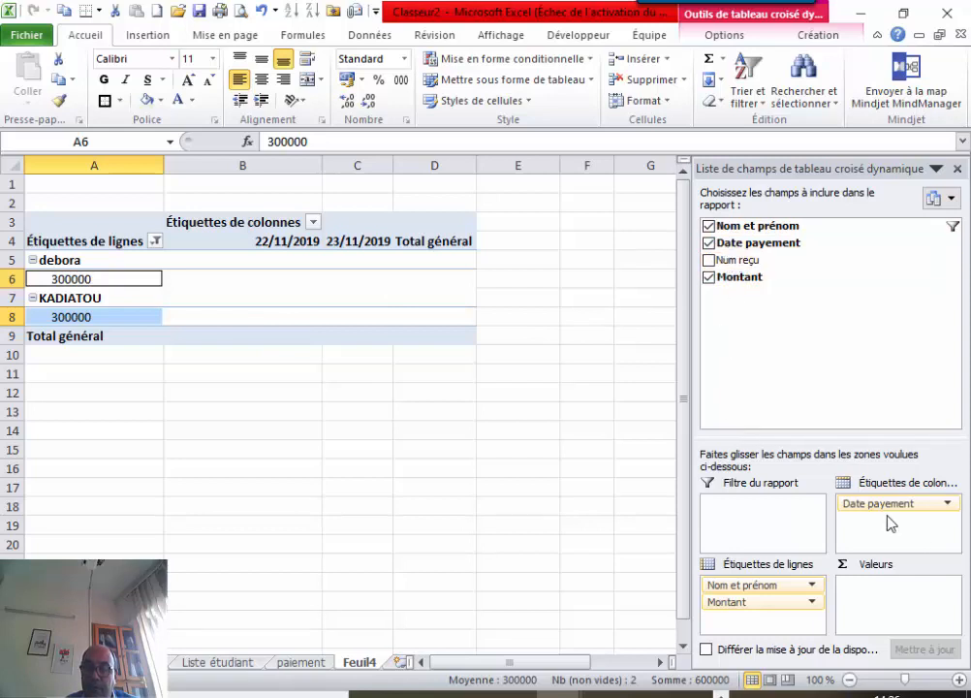
drag(889, 506, 764, 619)
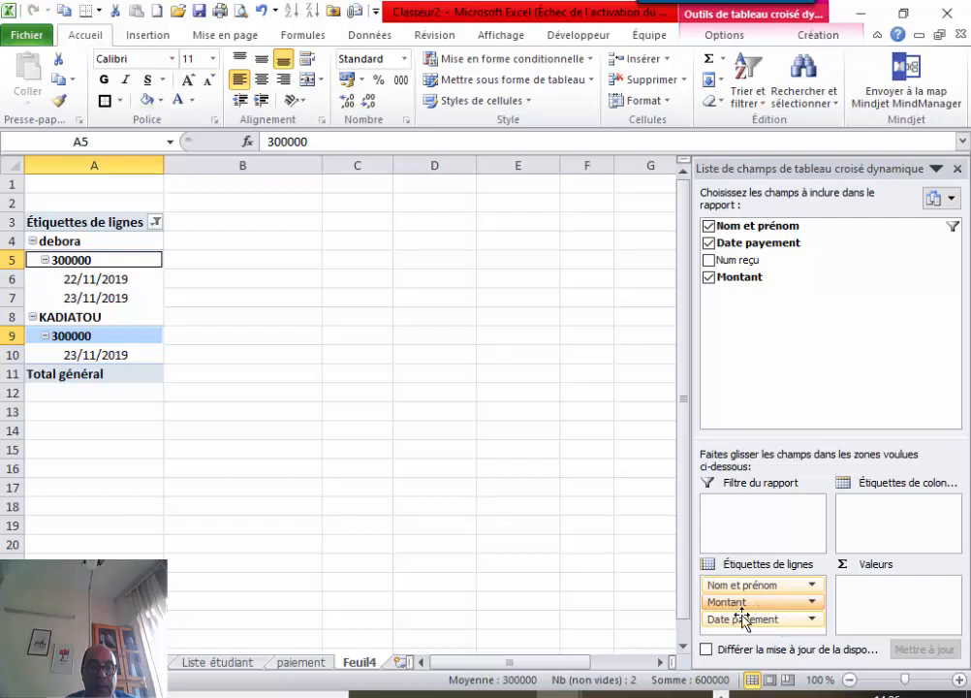
click(44, 259)
click(45, 260)
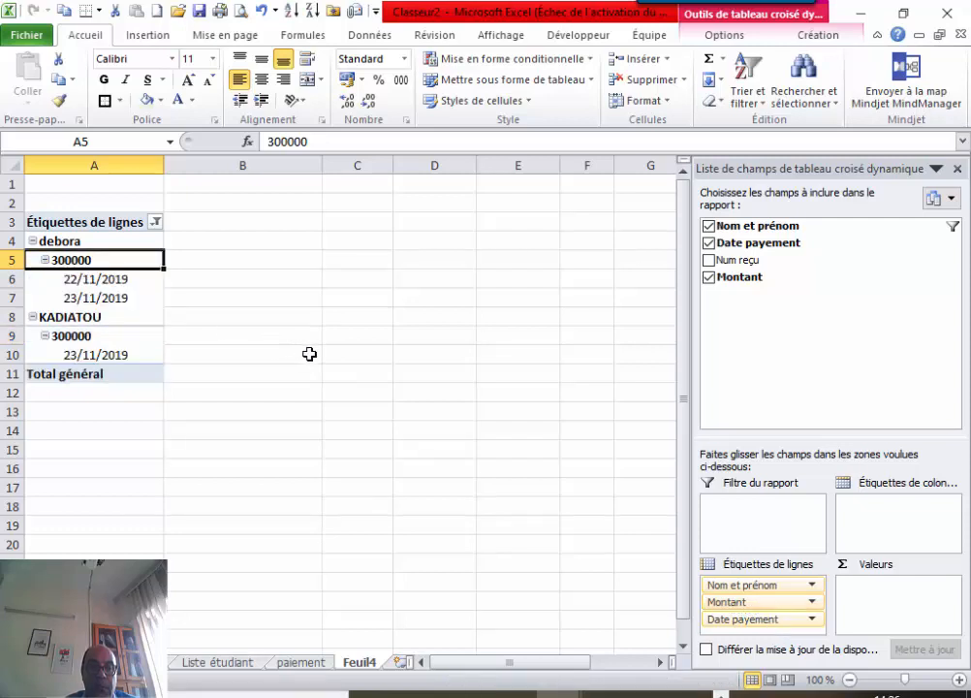
drag(741, 620, 742, 604)
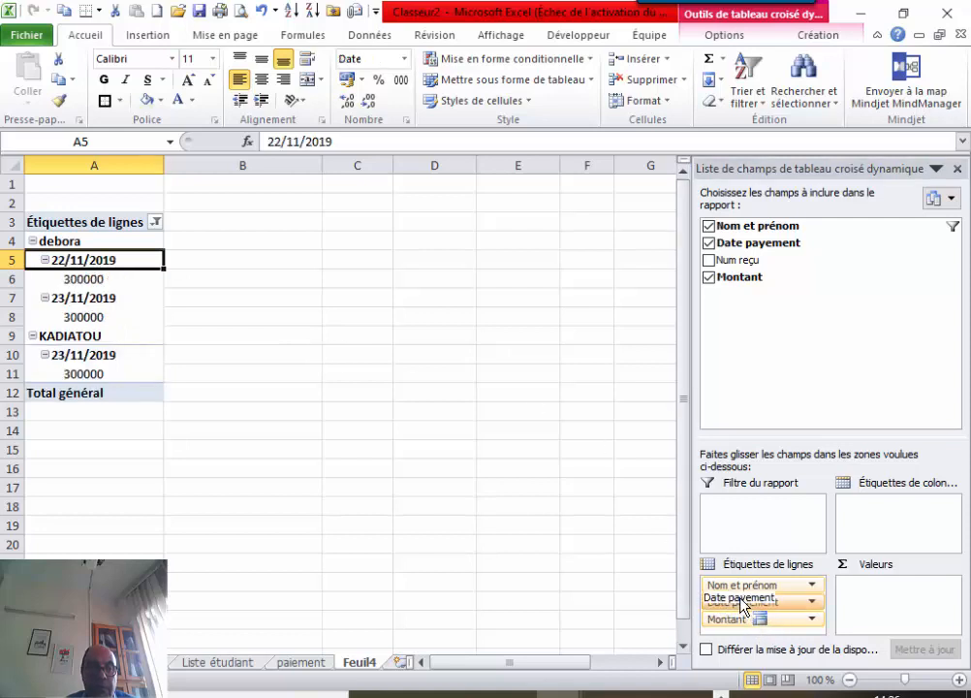
drag(742, 606, 743, 606)
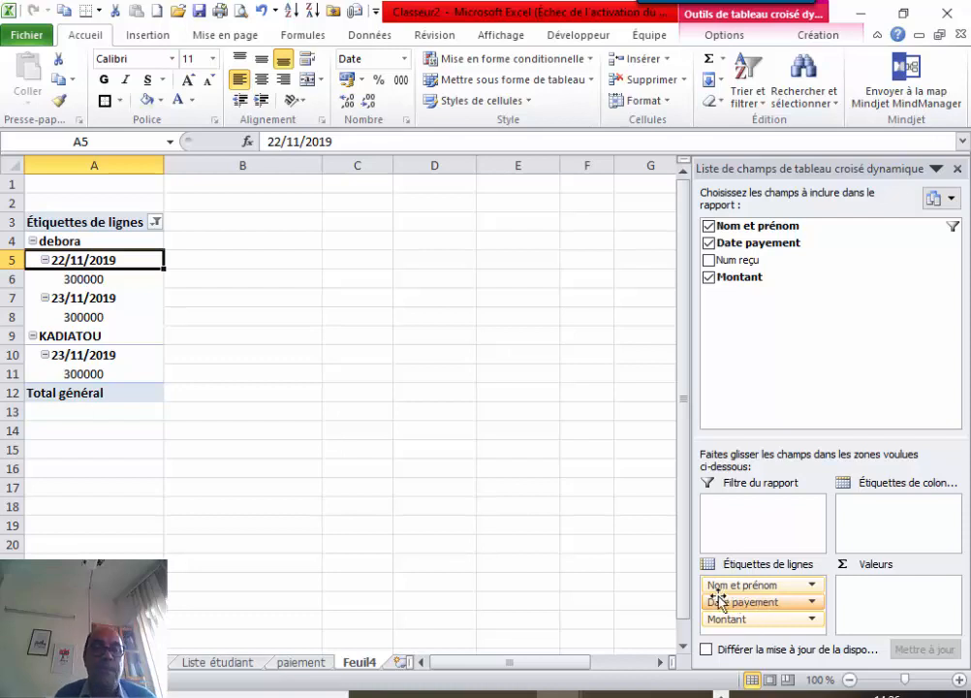
Set the Nom et prénom row filter to debora alone, clearing KADIATOU and blank entries.
click(148, 231)
click(156, 223)
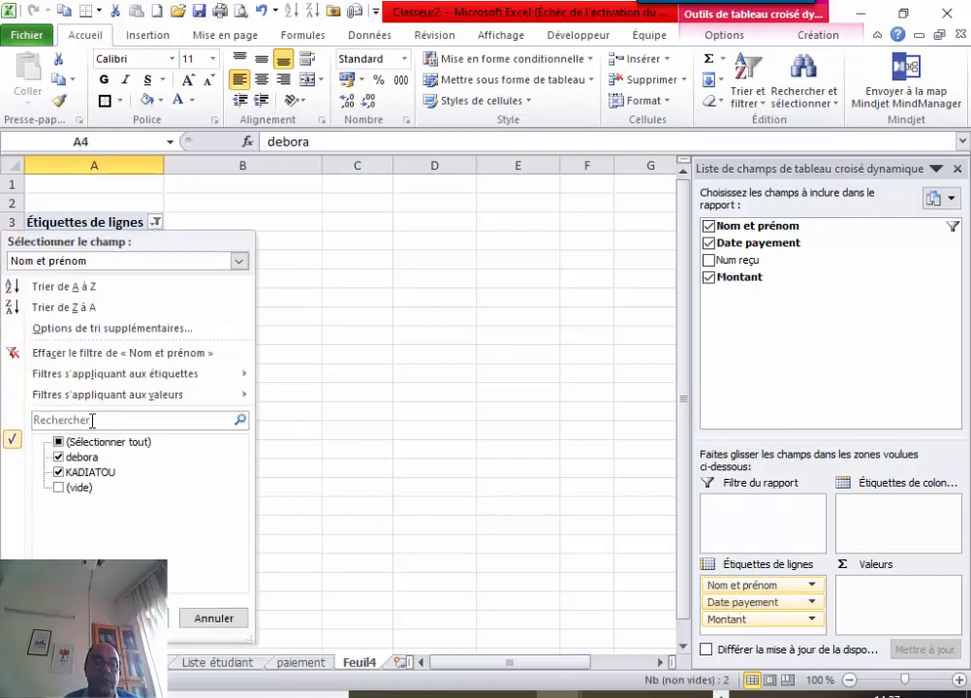
click(60, 457)
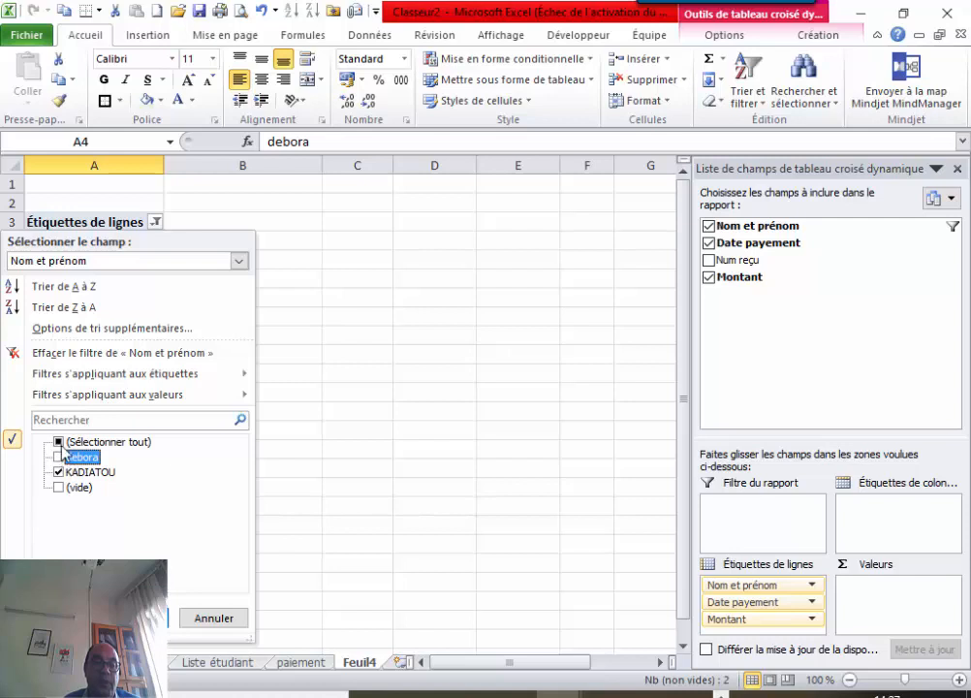
click(59, 443)
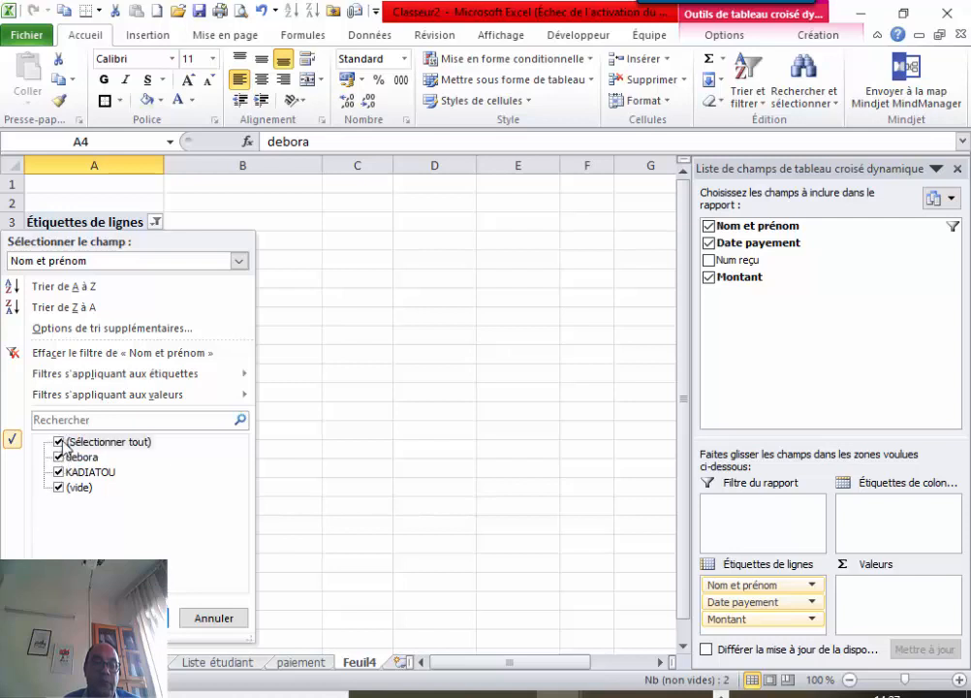
click(60, 443)
click(59, 457)
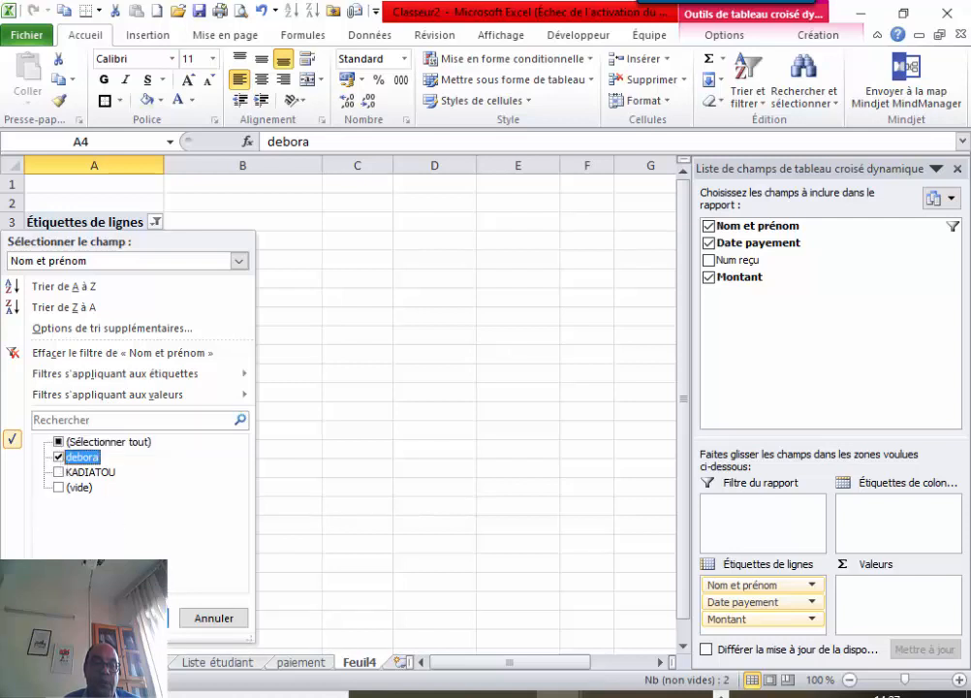
click(135, 617)
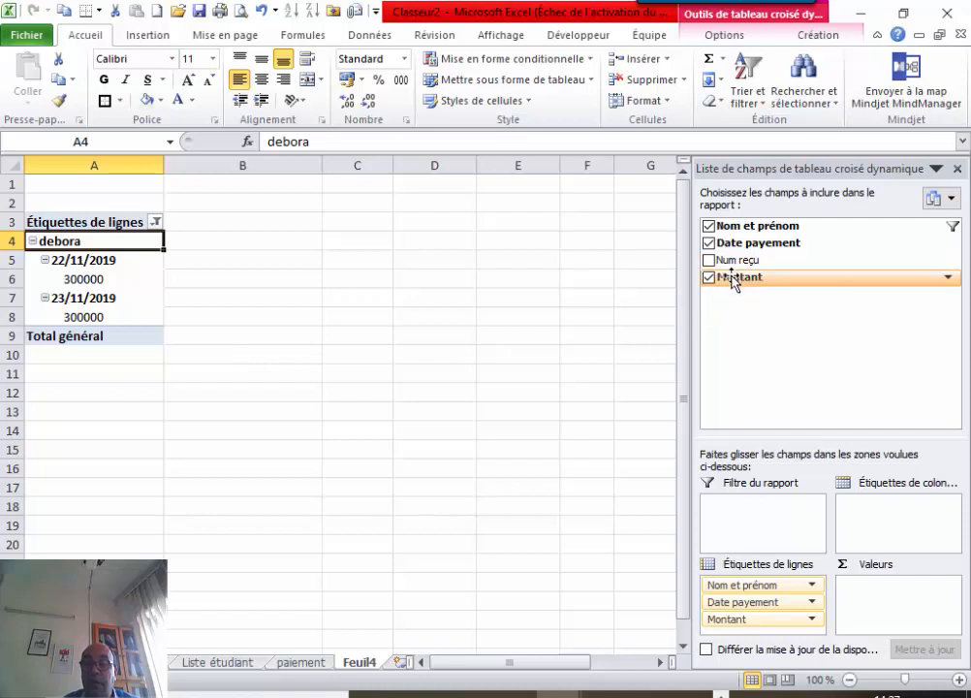
Add Montant to the values as a Sum, showing 300000 per date and 600000 for debora.
drag(733, 280, 876, 593)
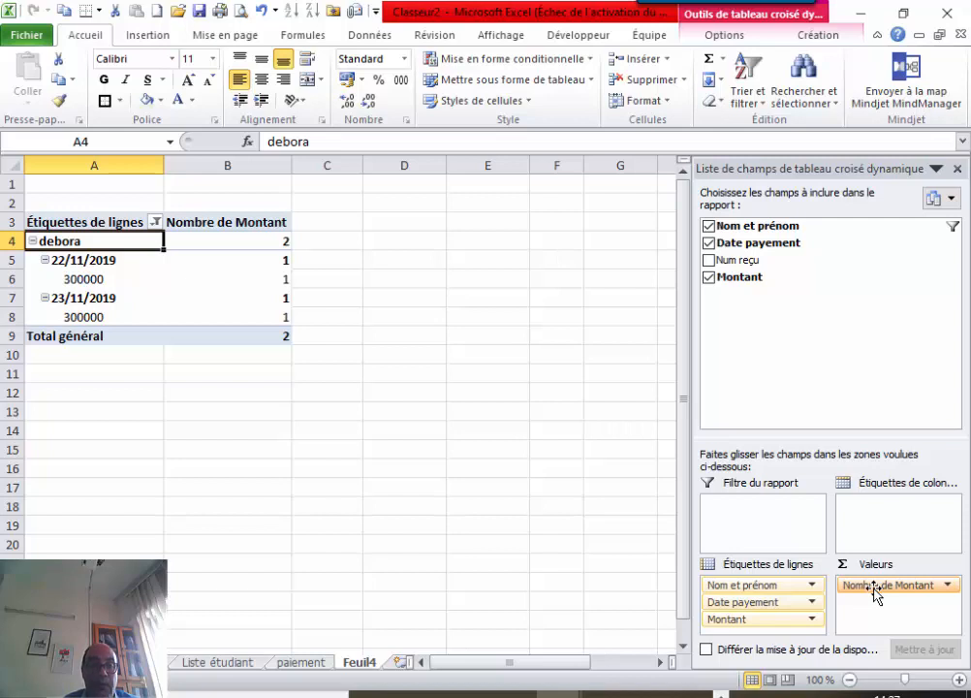
click(947, 586)
click(732, 566)
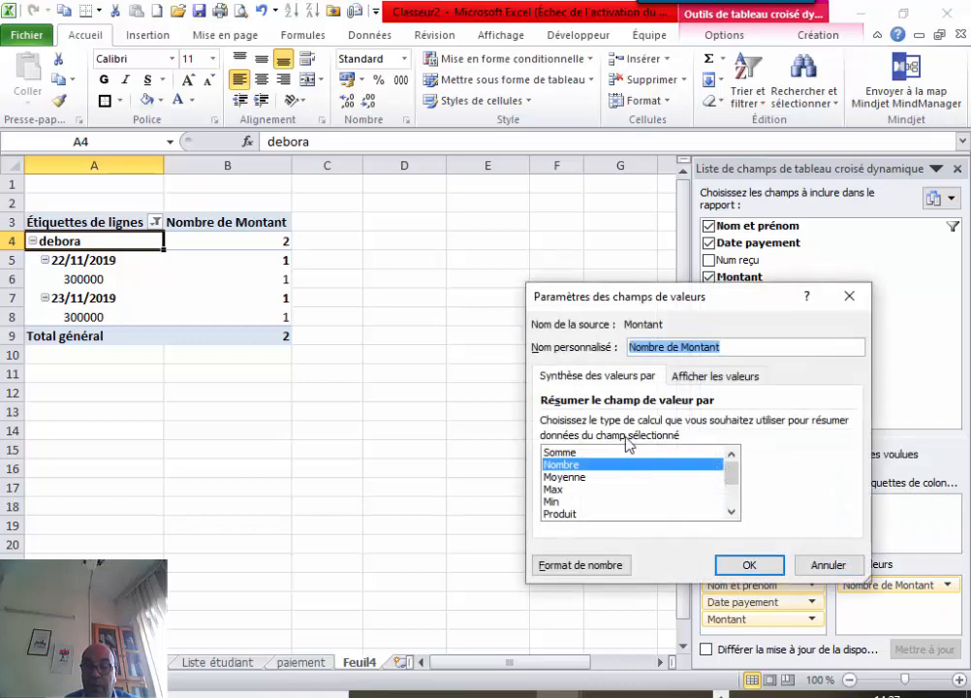
click(602, 452)
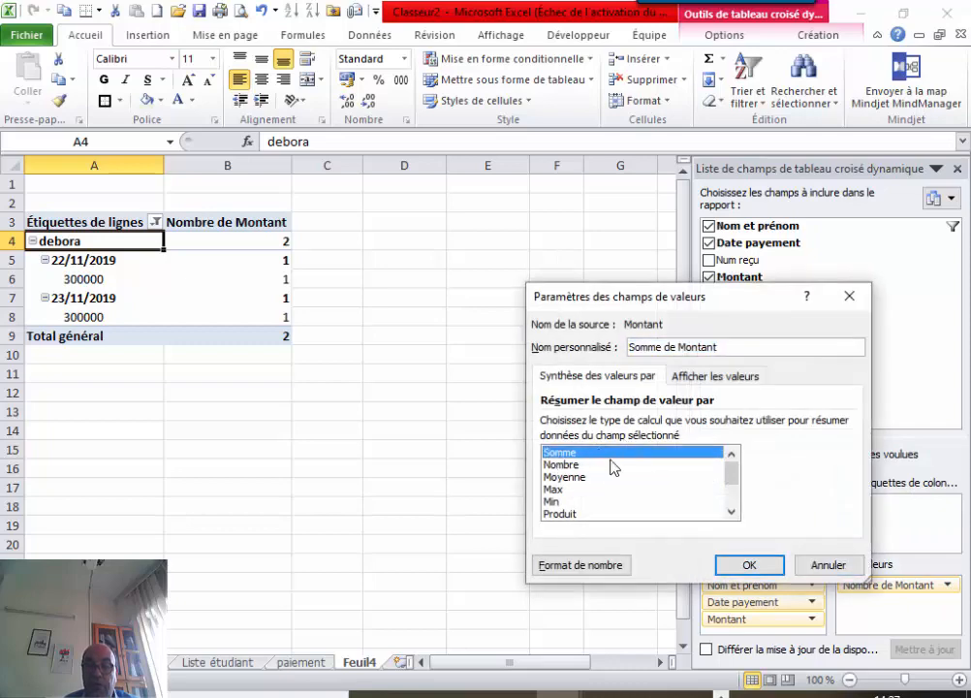
click(722, 565)
click(410, 460)
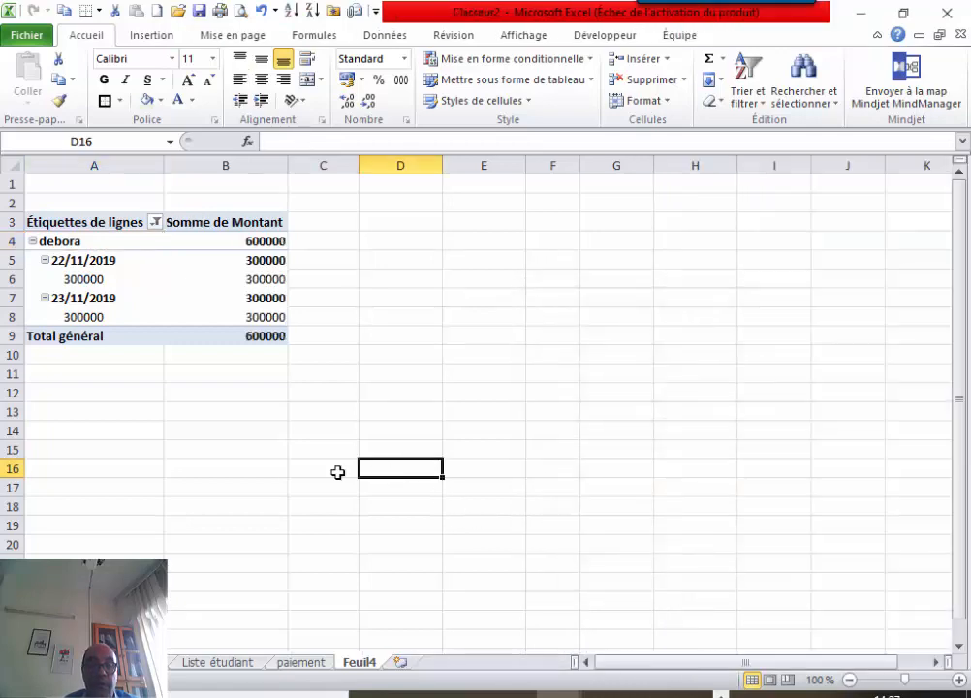
Check debora's 600000 total and her 22/11/2019 and 23/11/2019 payment amounts.
click(226, 241)
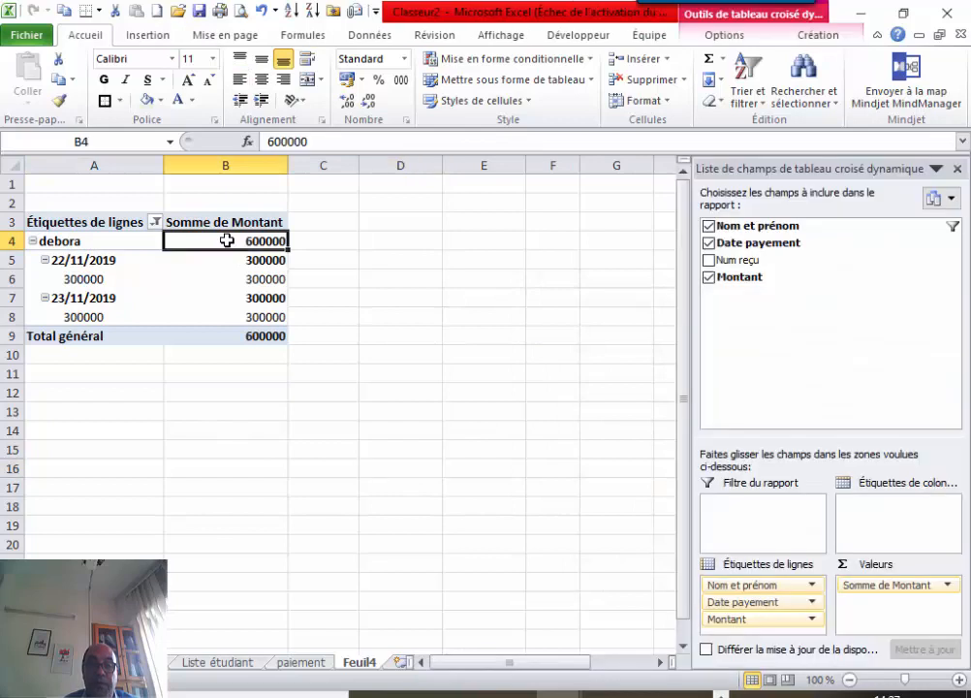
click(219, 276)
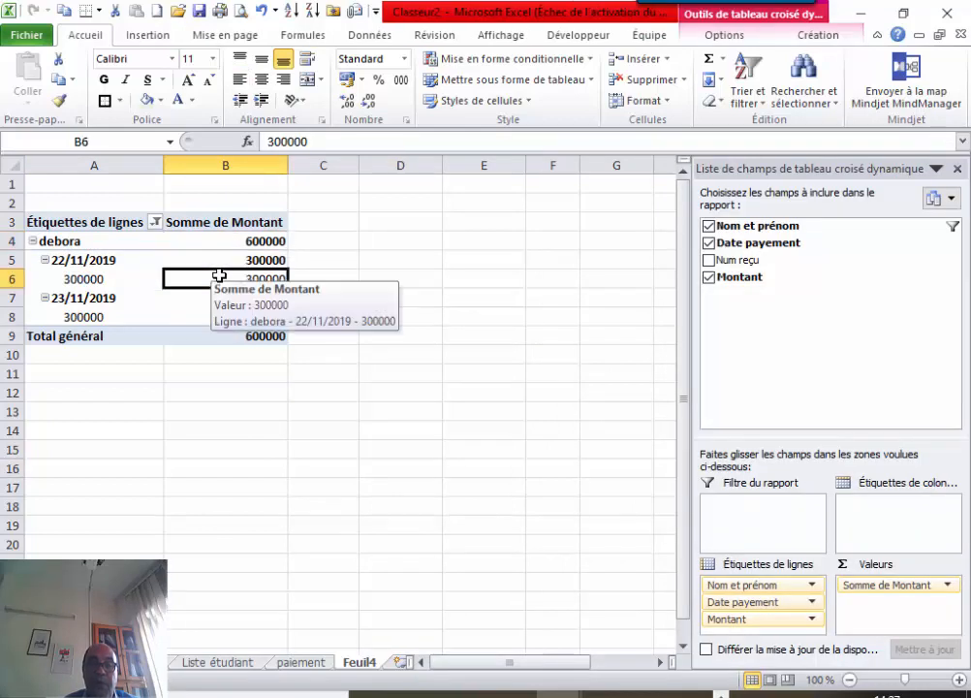
click(206, 309)
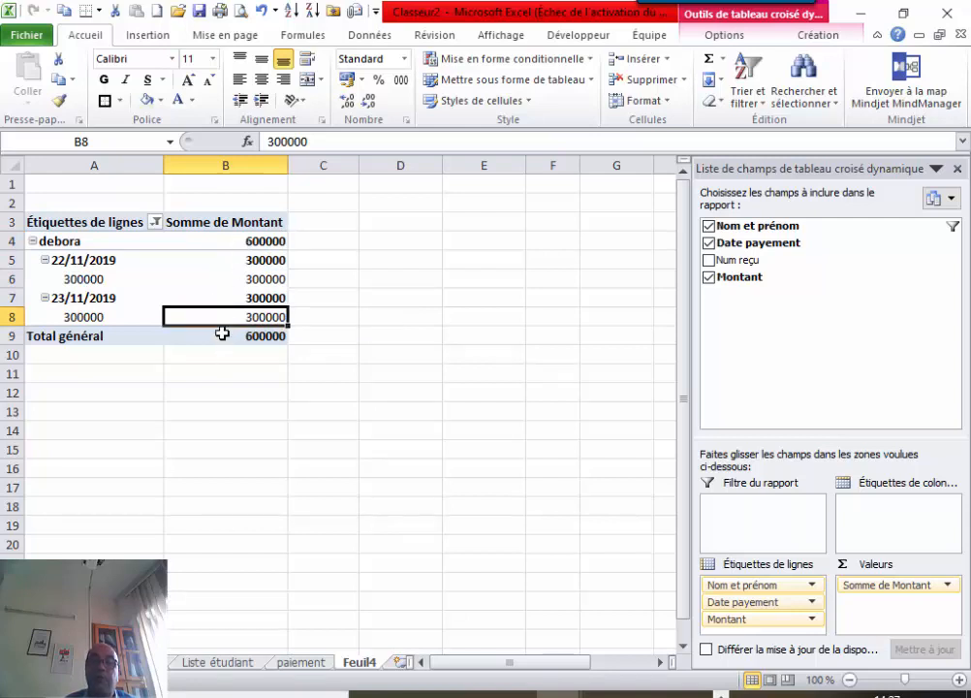
Select all names in the row filter so debora, KADIATOU and (vide) show, totalling 900000.
click(155, 222)
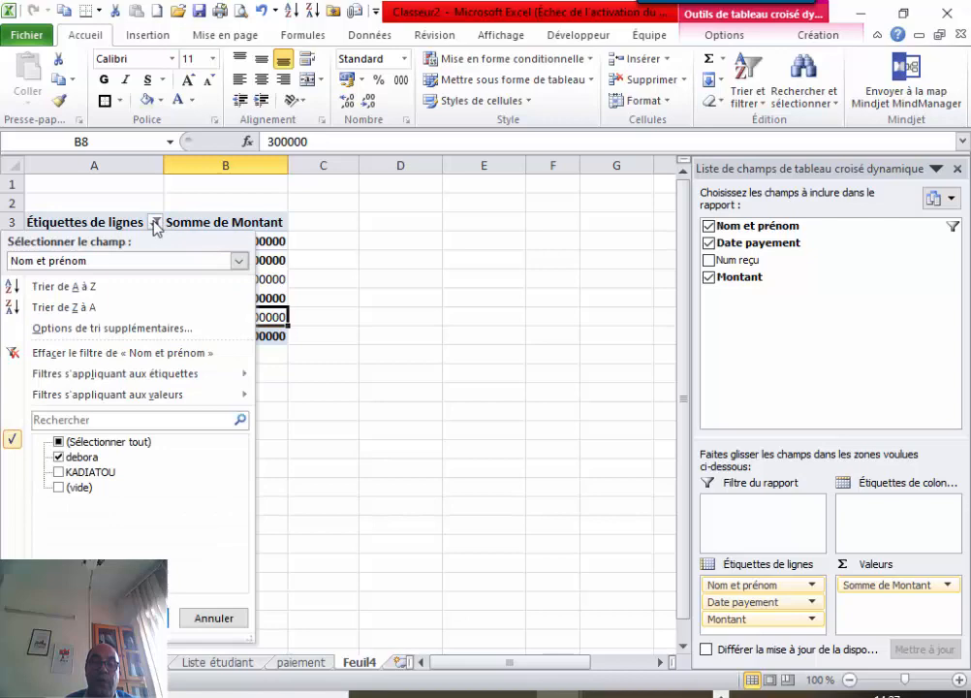
click(58, 442)
click(134, 618)
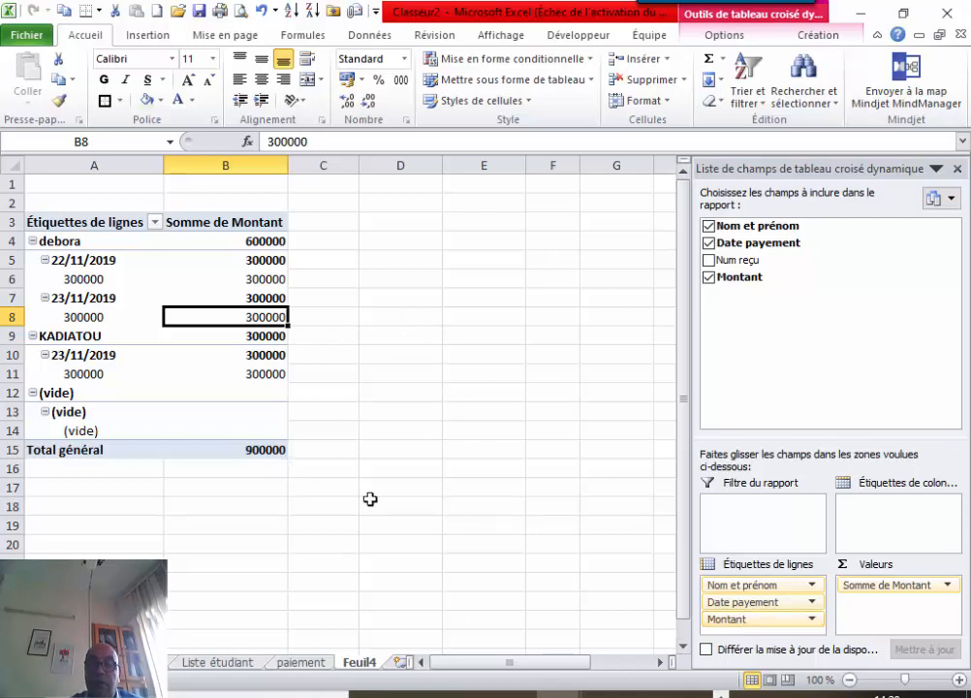
Glance at the Liste étudiant sheet, then return to the Saisie des paiements form's Num reçu cell D8.
click(215, 663)
click(257, 339)
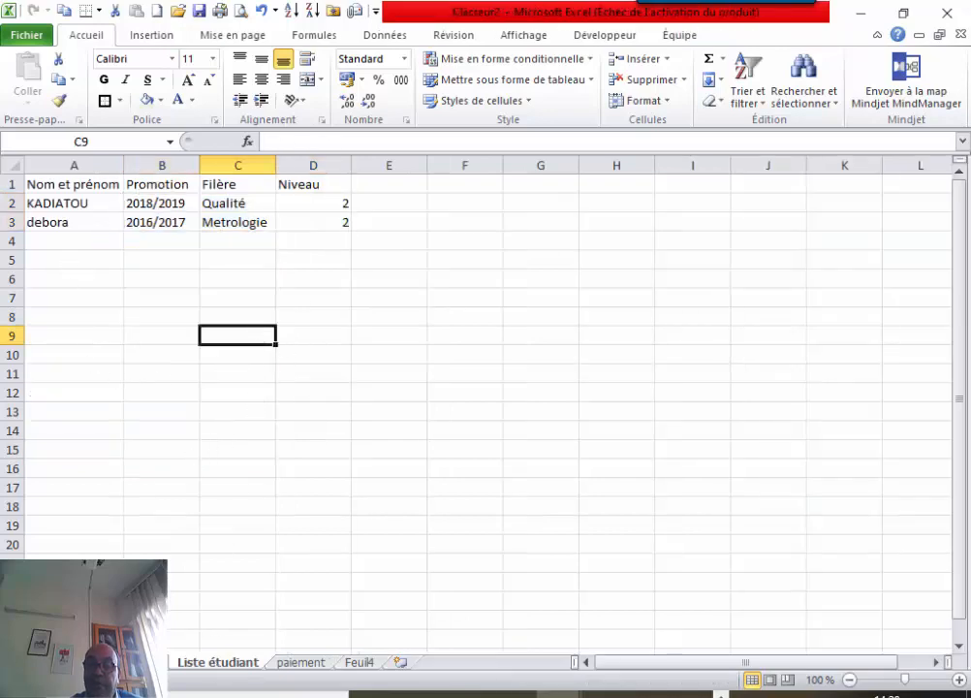
click(131, 663)
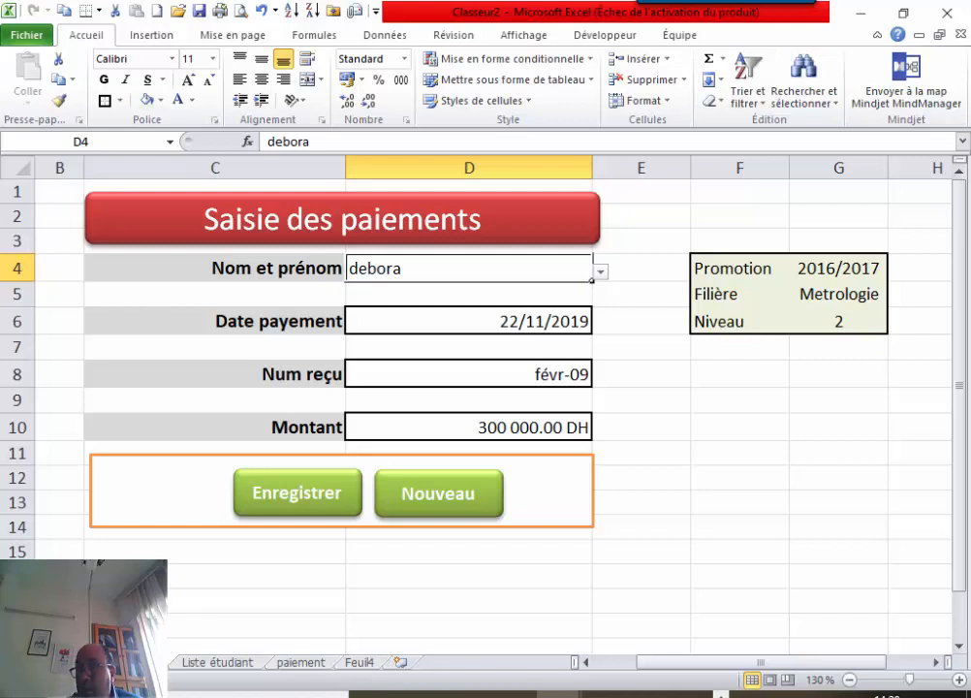
click(453, 374)
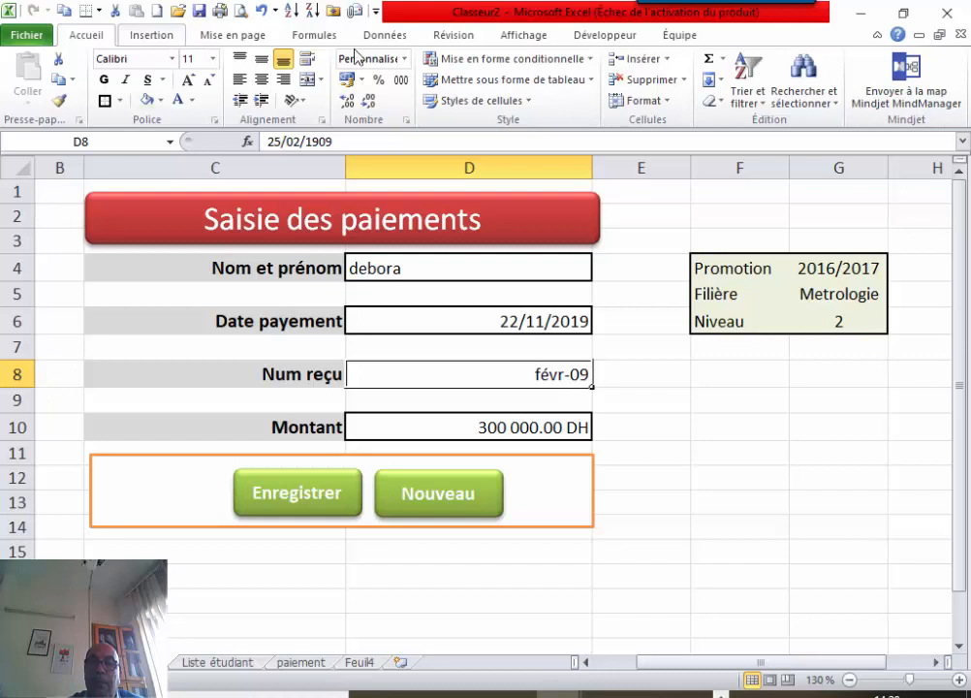
Format the Num reçu cell as Texte and replace its value with 2-12.
click(406, 62)
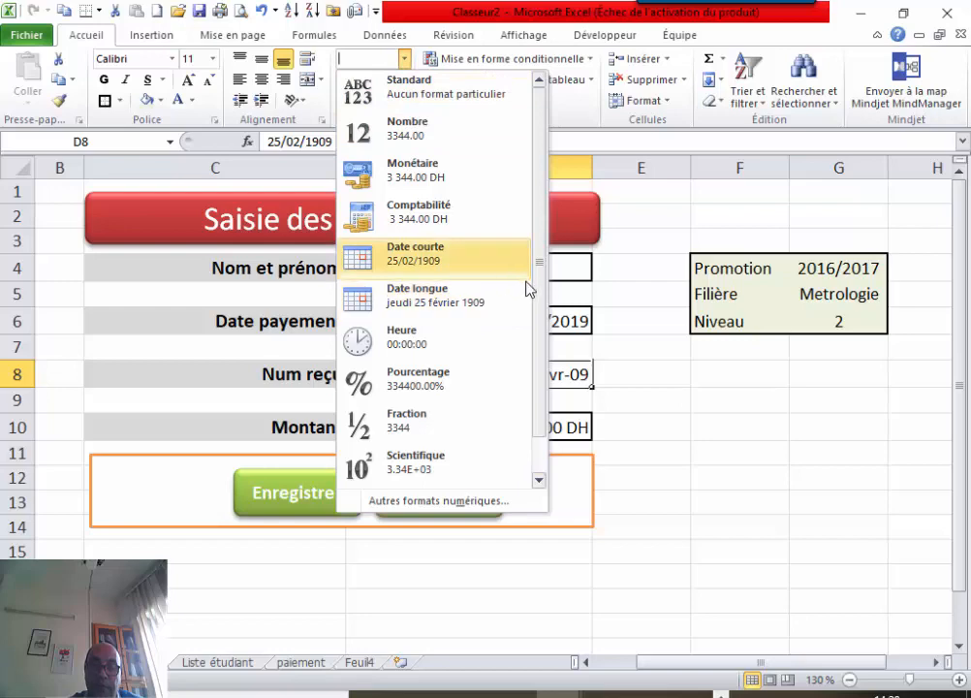
drag(538, 316, 527, 422)
click(432, 475)
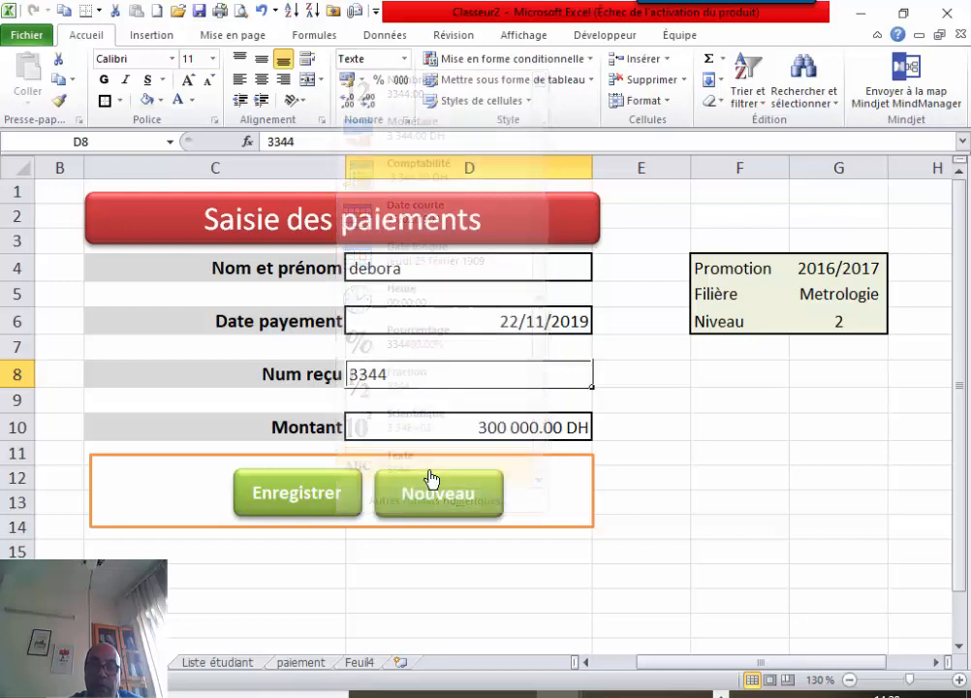
double_click(471, 375)
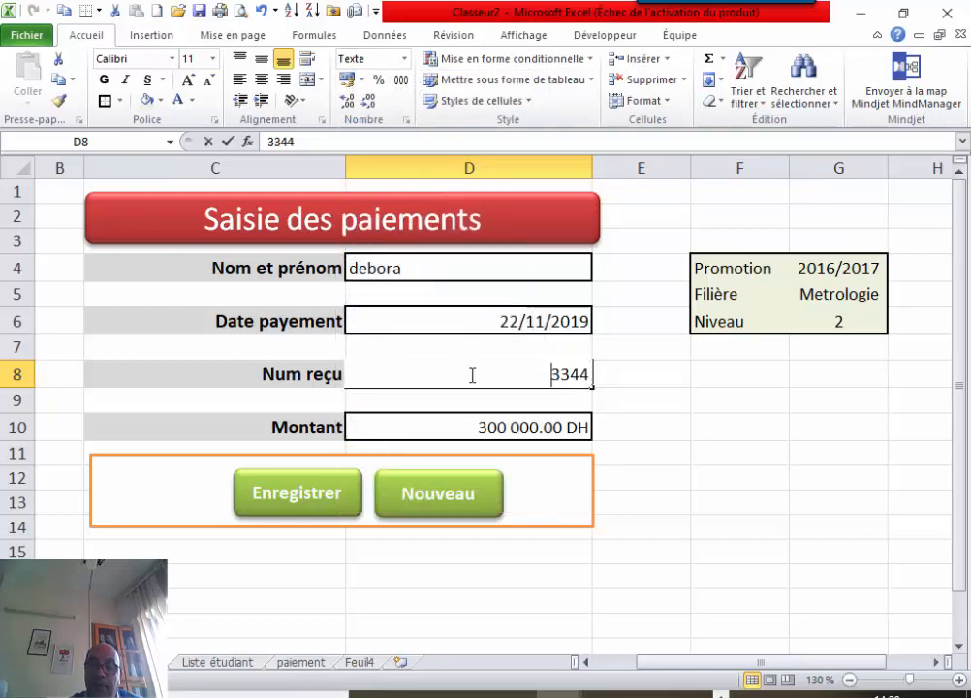
key(BackSpace)
key(BackSpace)
key(BackSpace)
key(BackSpace)
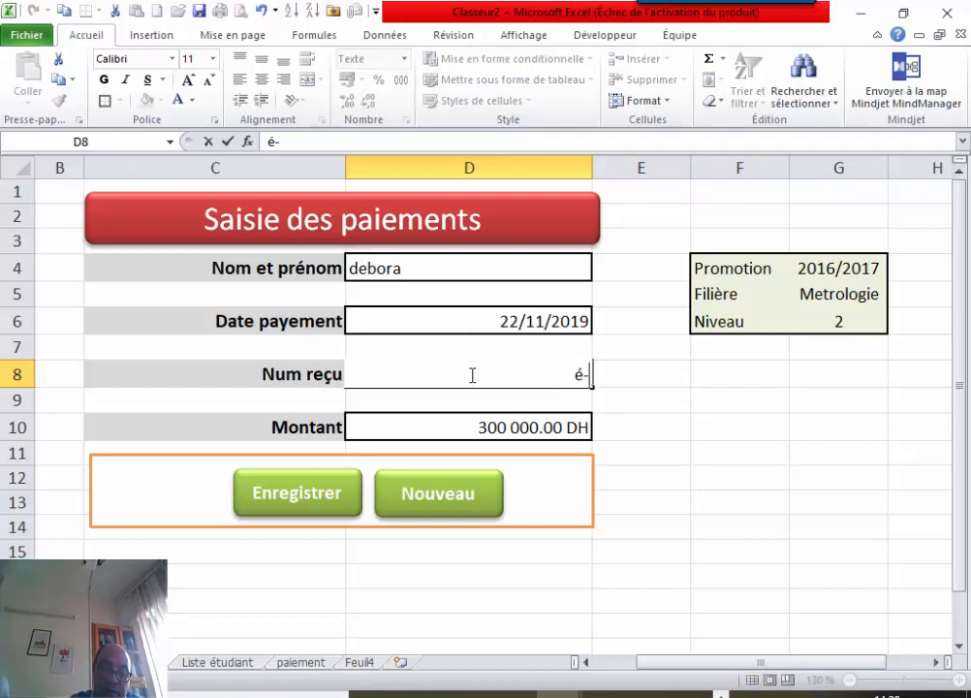
key(BackSpace)
key(BackSpace)
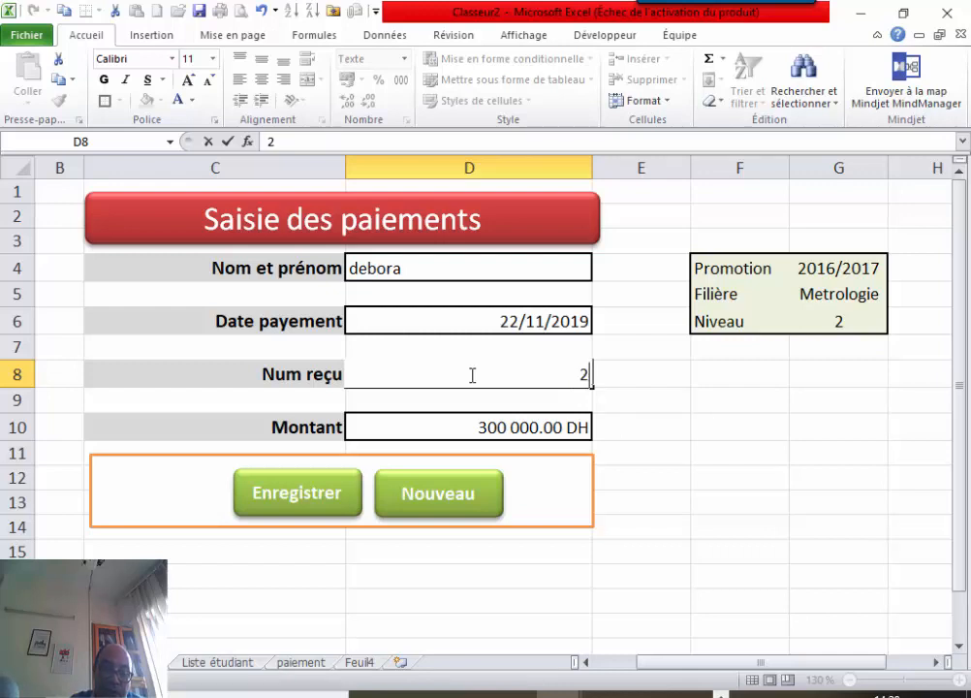
text(2-12)
click(424, 432)
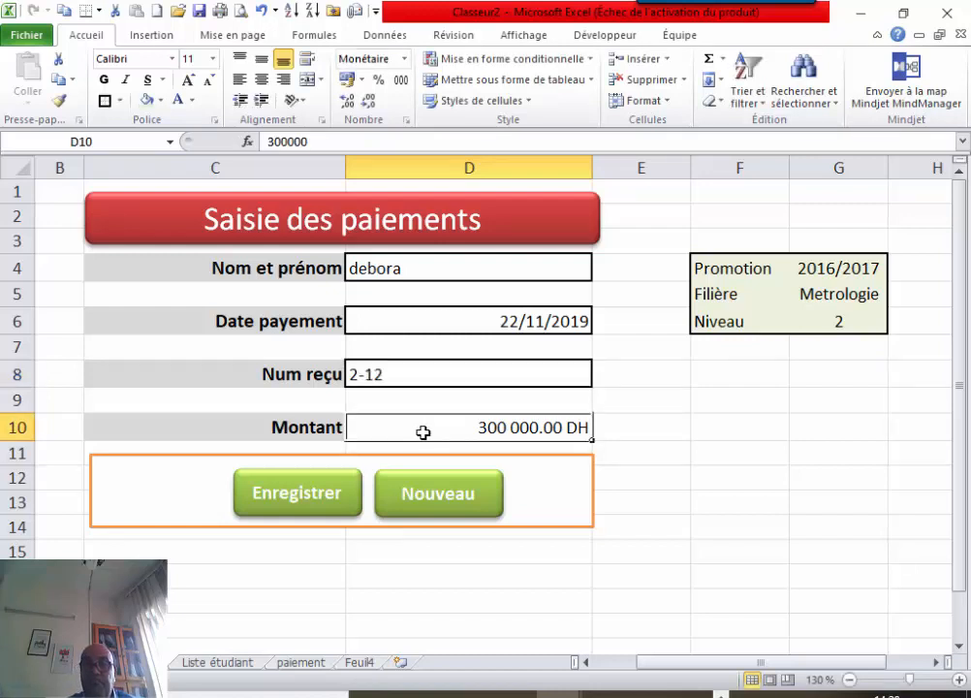
Verify the receipt number reads 2-12 and review the looked-up student details in column G.
click(459, 379)
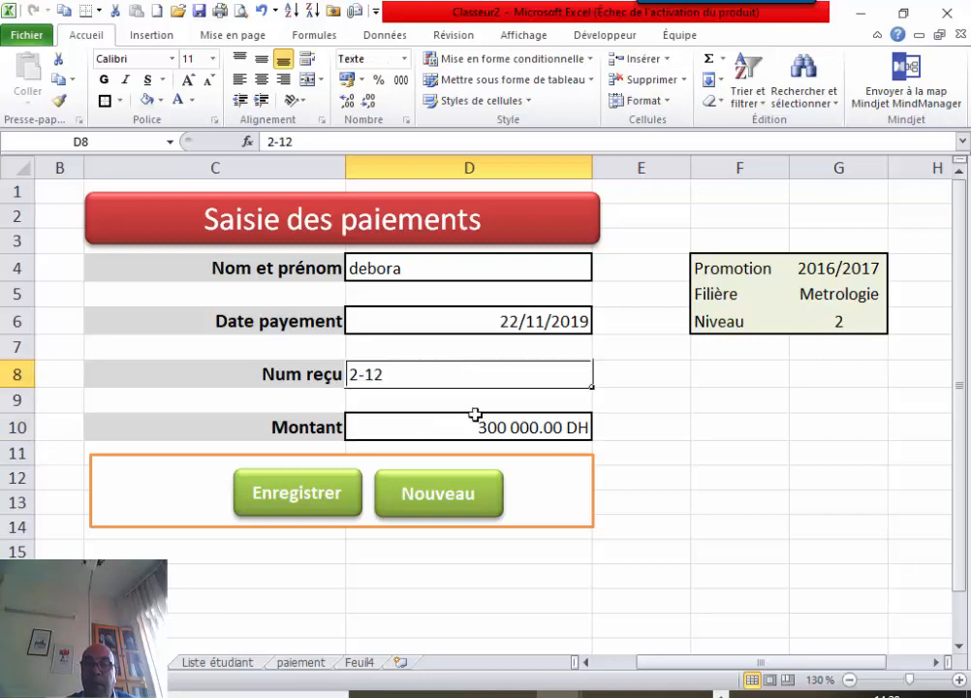
click(465, 418)
click(735, 379)
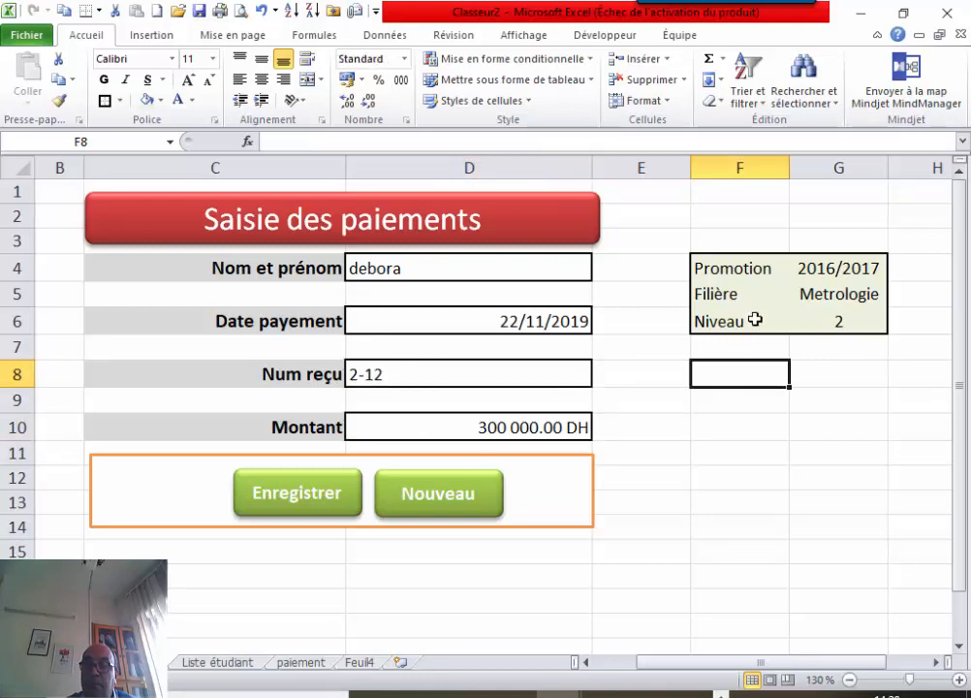
drag(824, 267, 825, 321)
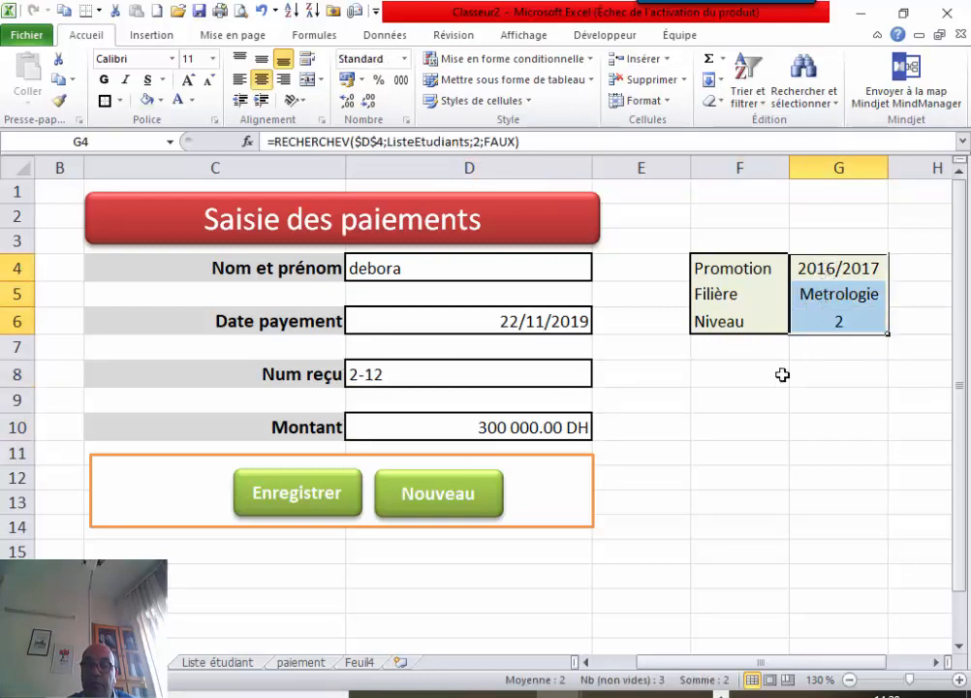
click(679, 434)
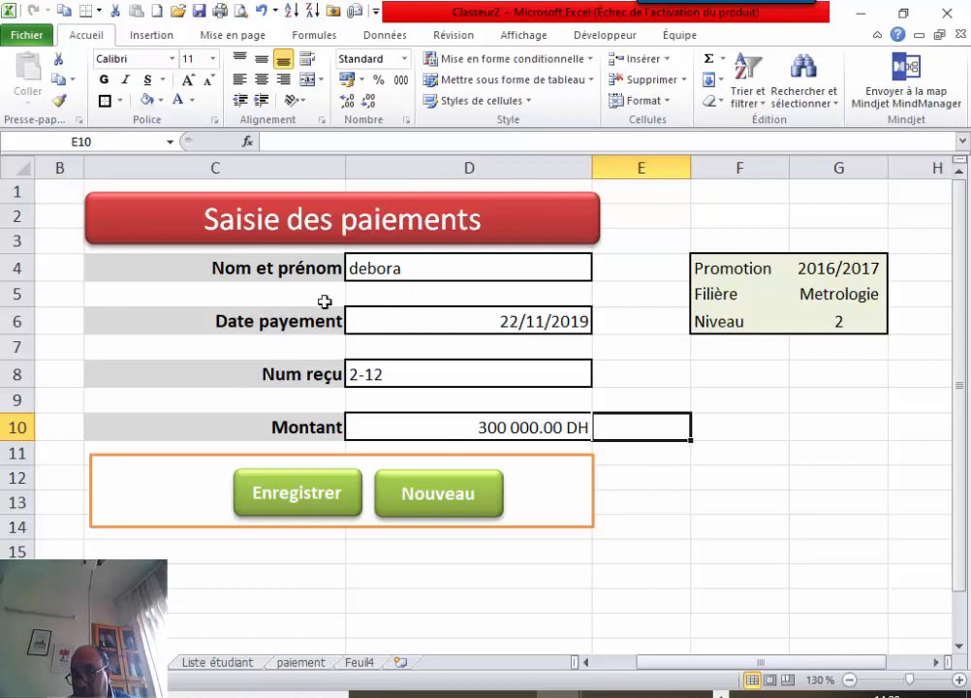
Switch to the paiement sheet and review its recorded payment rows.
click(301, 663)
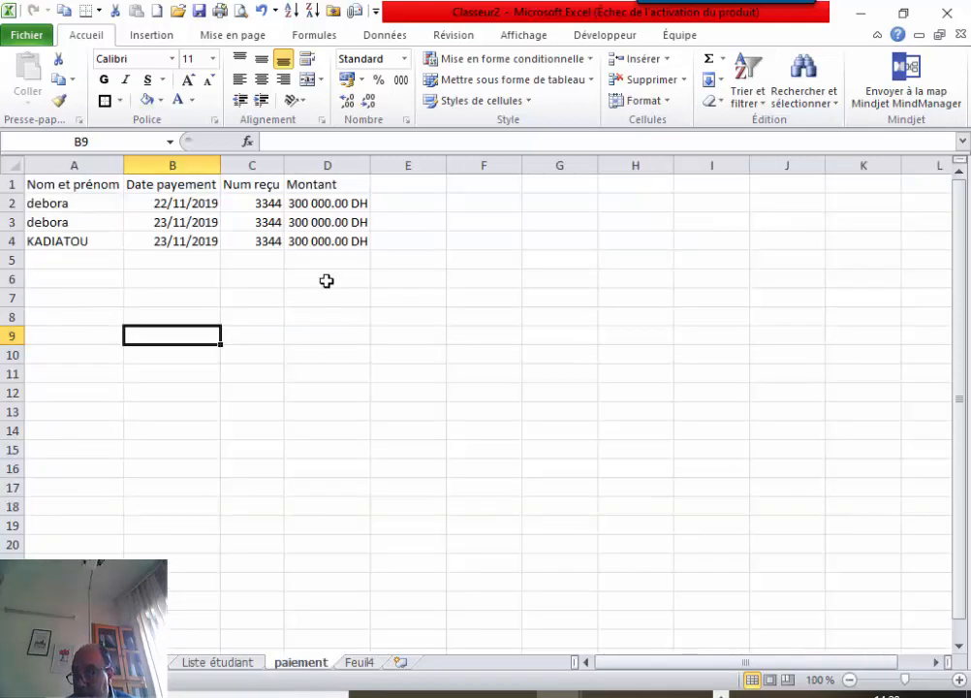
drag(106, 182, 342, 648)
click(653, 376)
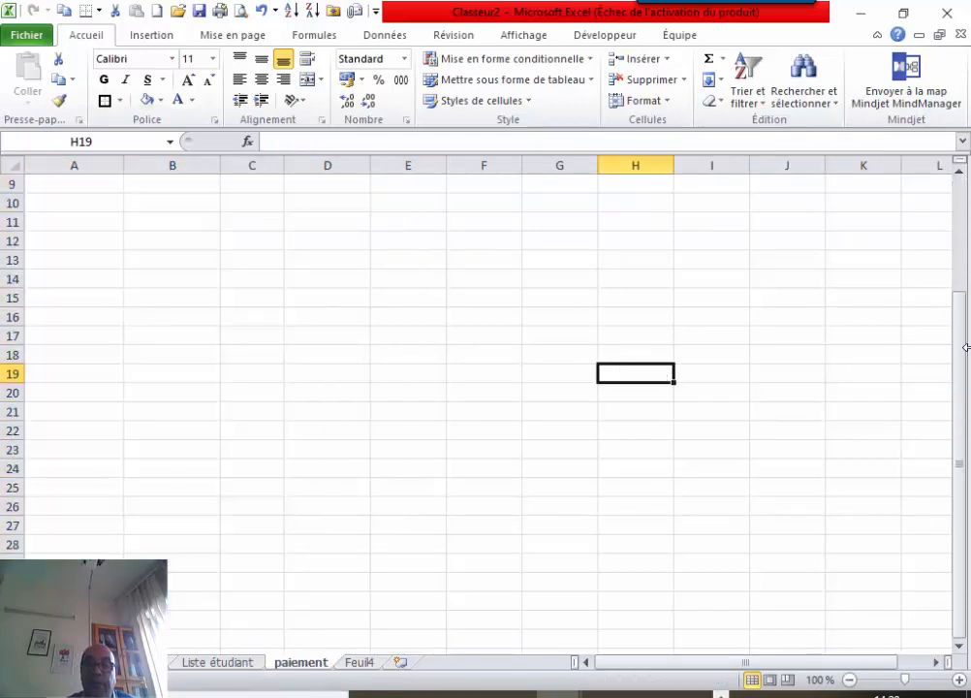
drag(964, 360, 960, 237)
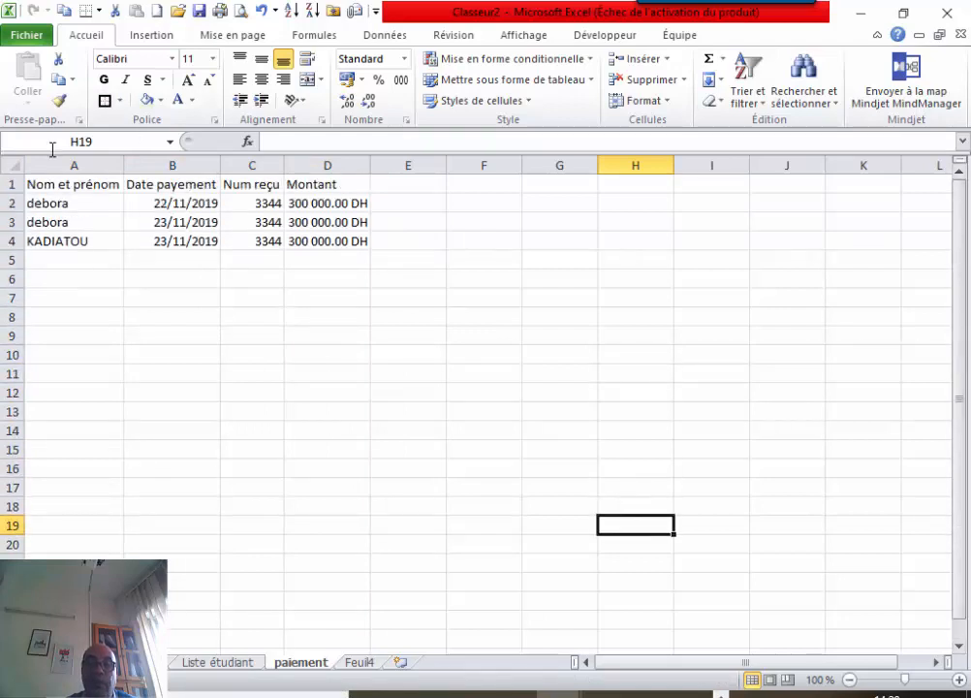
Turn on Données > Filtrer for the payment headers in columns A to D.
drag(52, 165, 326, 165)
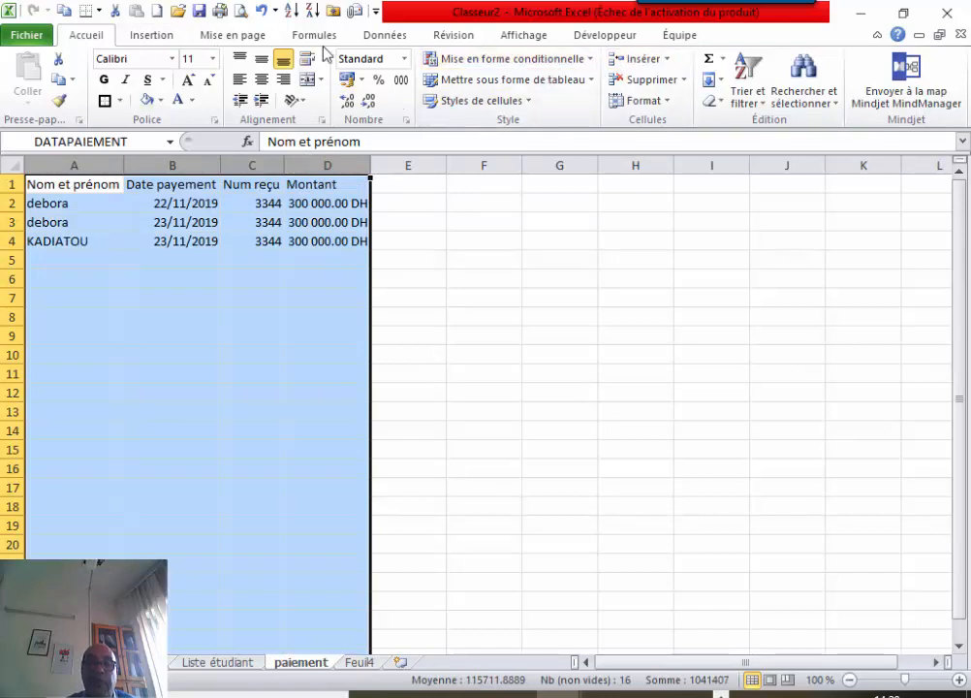
click(388, 36)
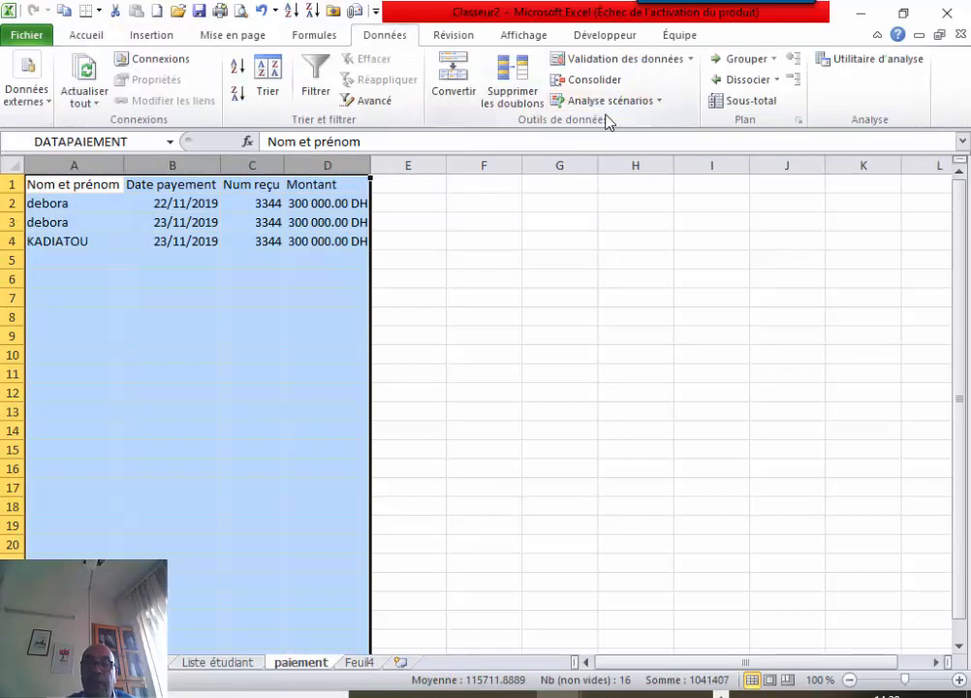
click(315, 82)
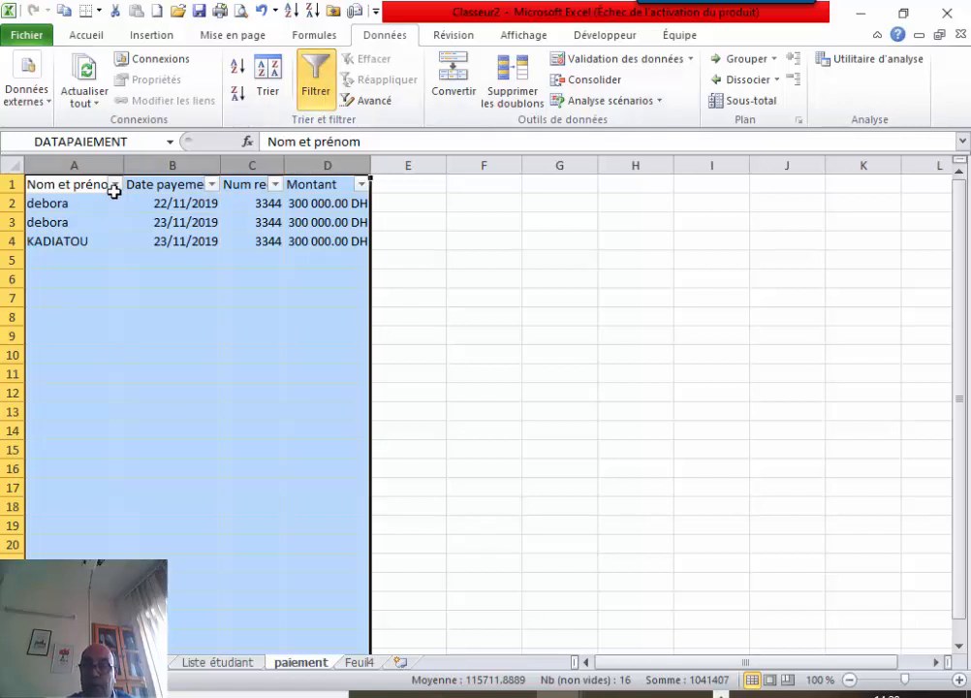
click(491, 389)
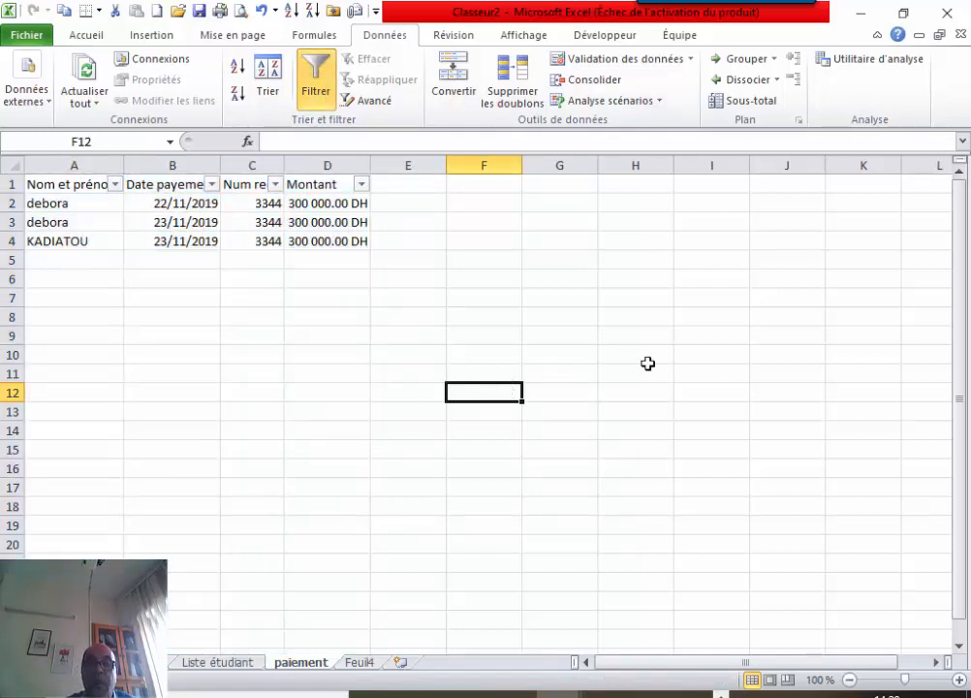
drag(957, 331, 961, 269)
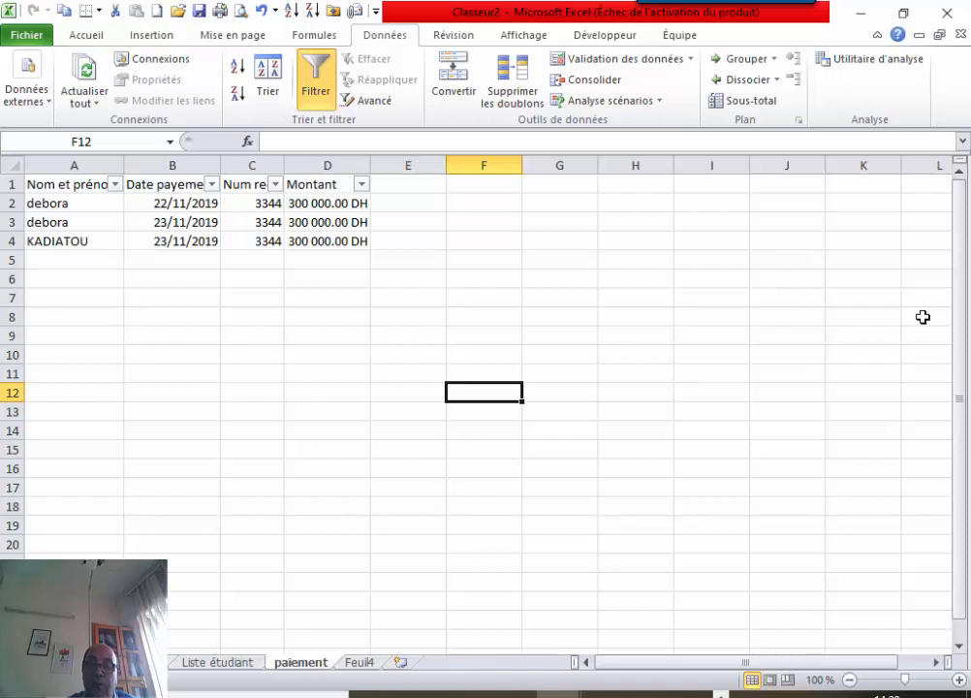
click(959, 647)
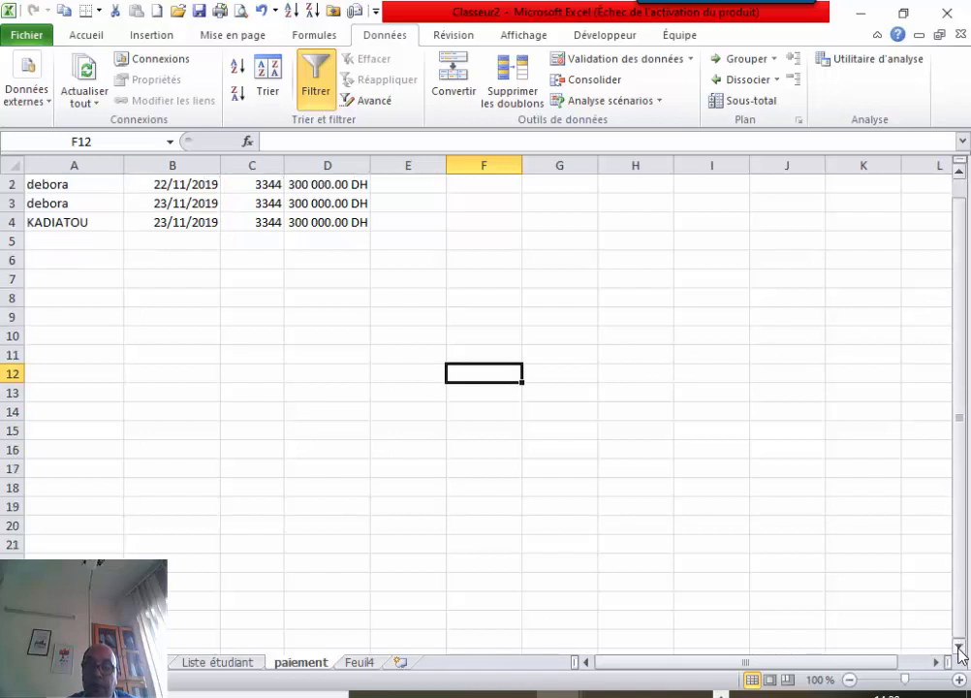
drag(961, 651, 937, 302)
drag(76, 165, 367, 184)
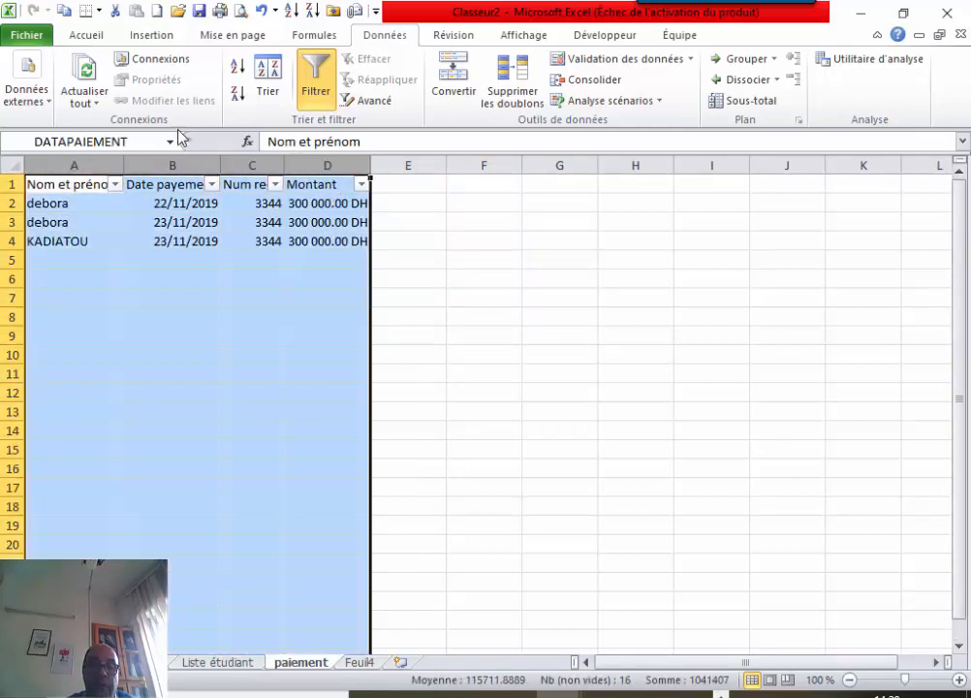
Apply Toutes les bordures to columns A–D of the payment table.
click(90, 36)
click(118, 101)
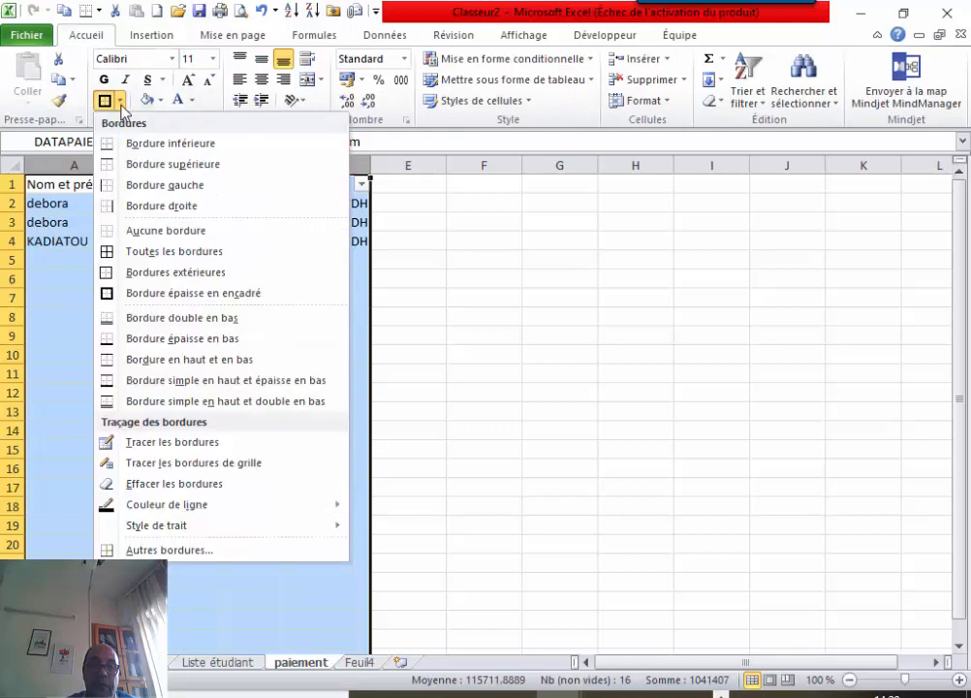
click(149, 254)
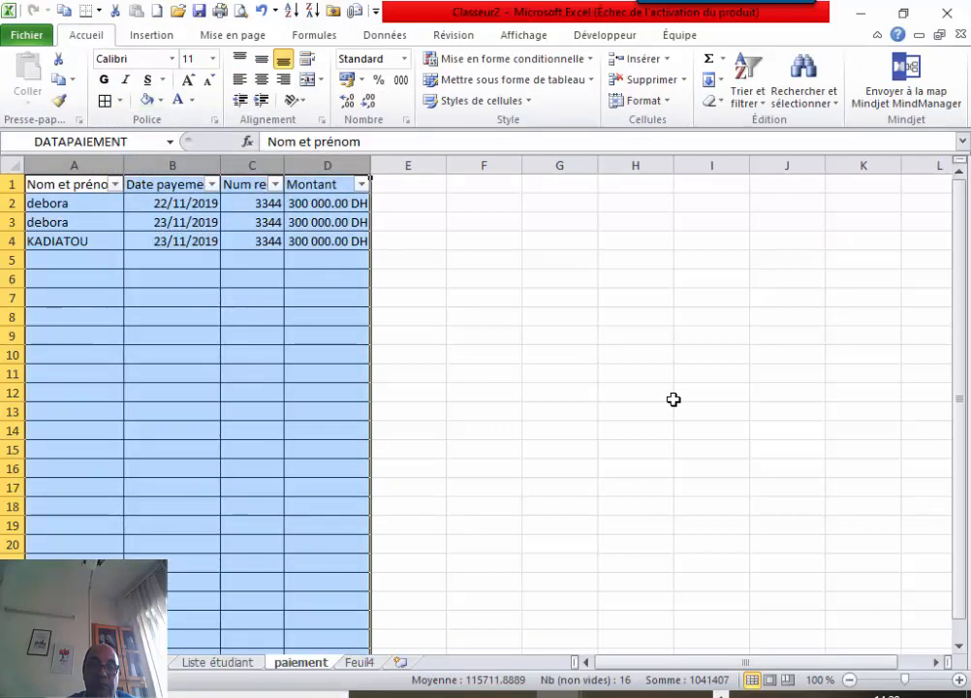
click(669, 395)
drag(960, 268, 950, 458)
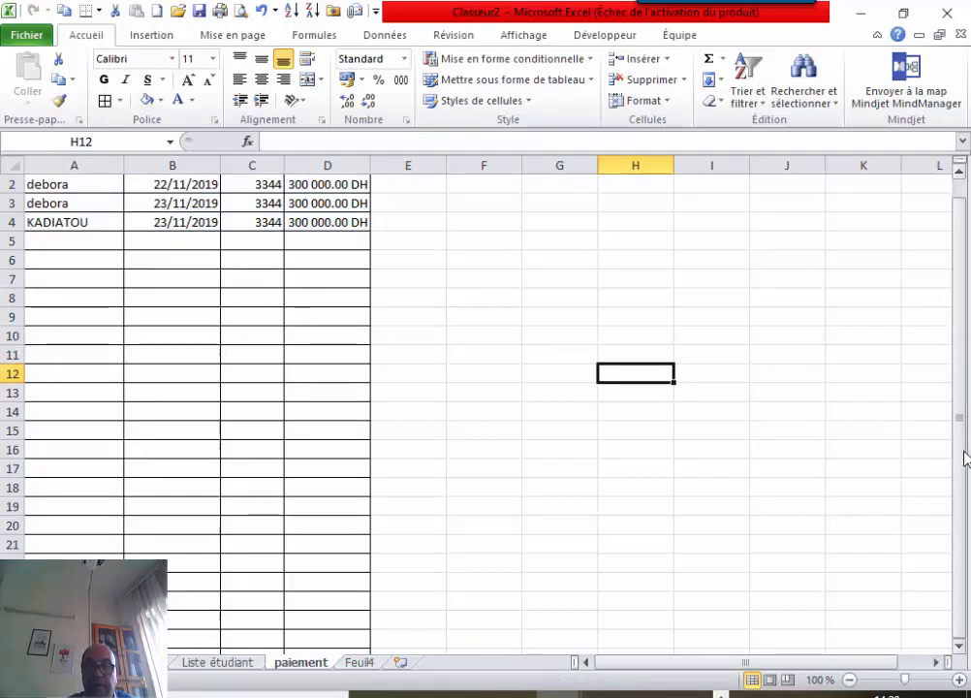
drag(965, 458, 965, 336)
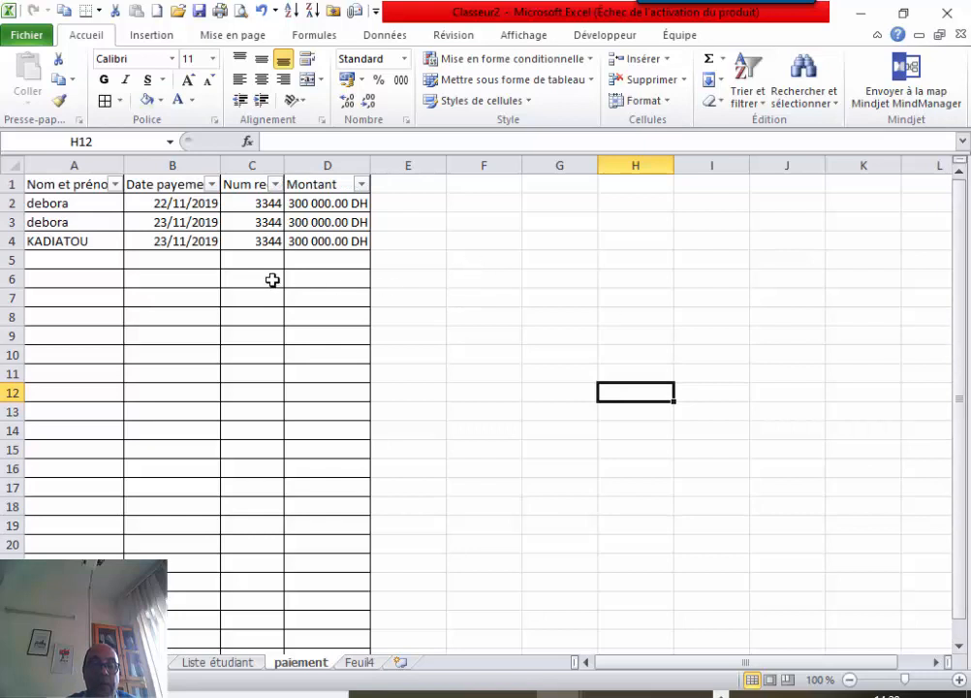
Filter Nom et prénom to debora, then reselect all names to restore every row.
click(116, 187)
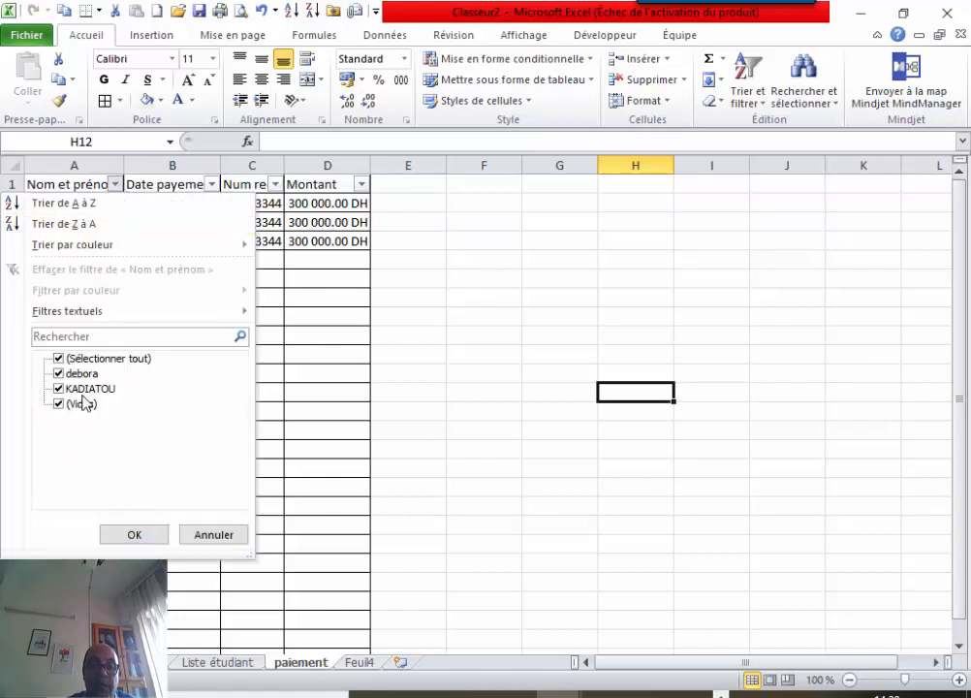
click(59, 358)
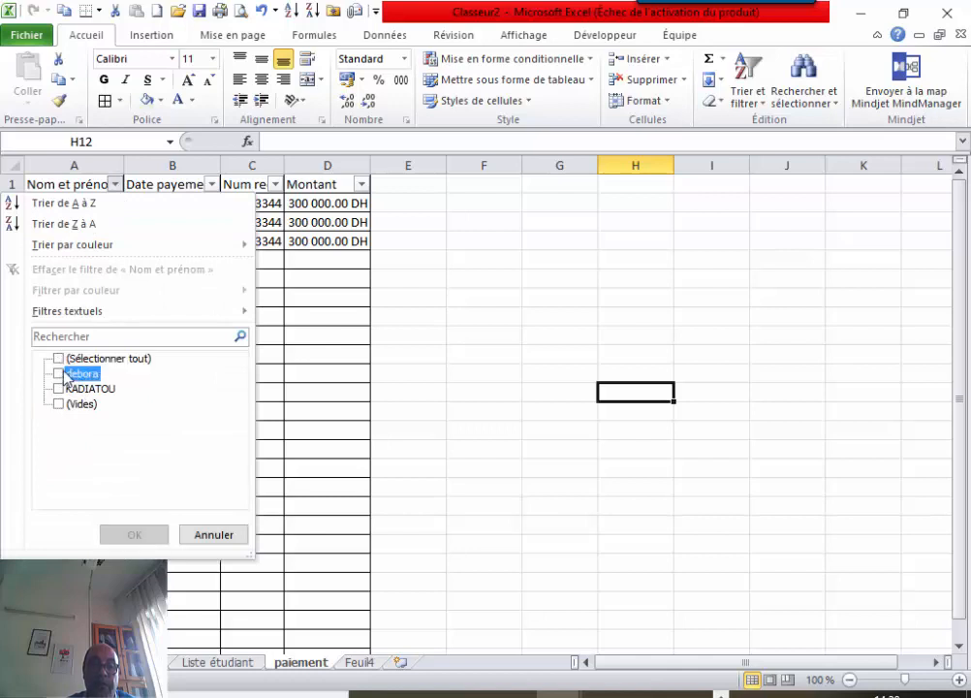
click(58, 373)
click(136, 534)
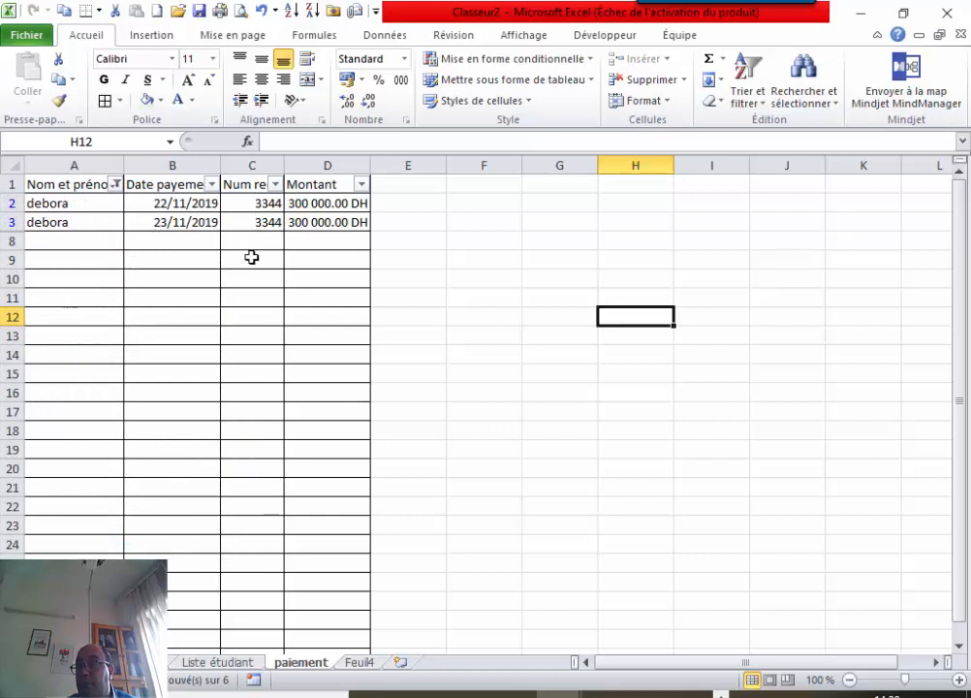
click(115, 184)
click(58, 361)
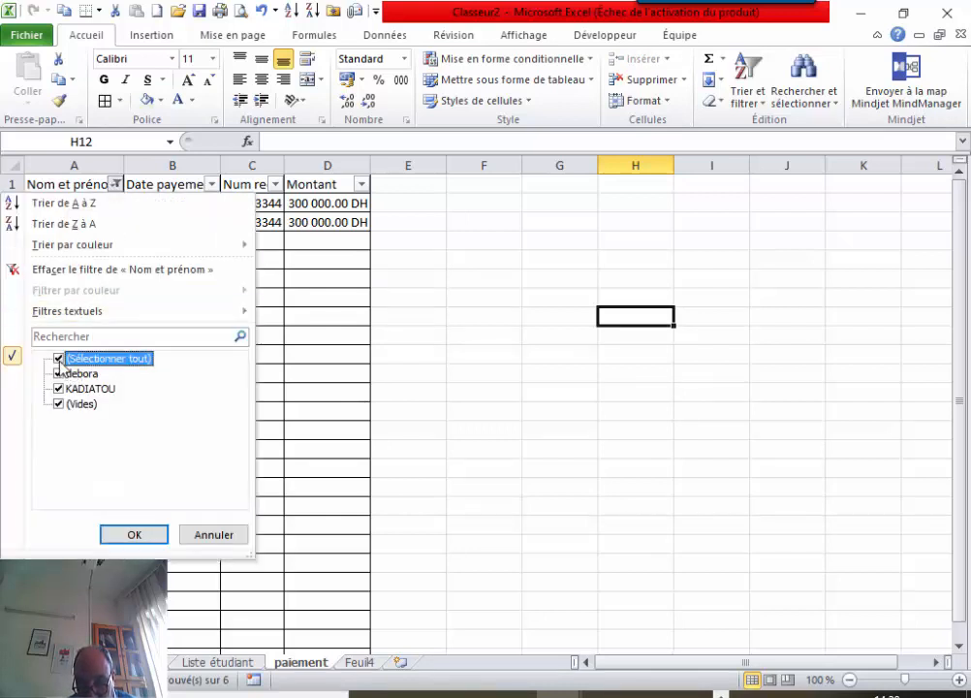
click(132, 534)
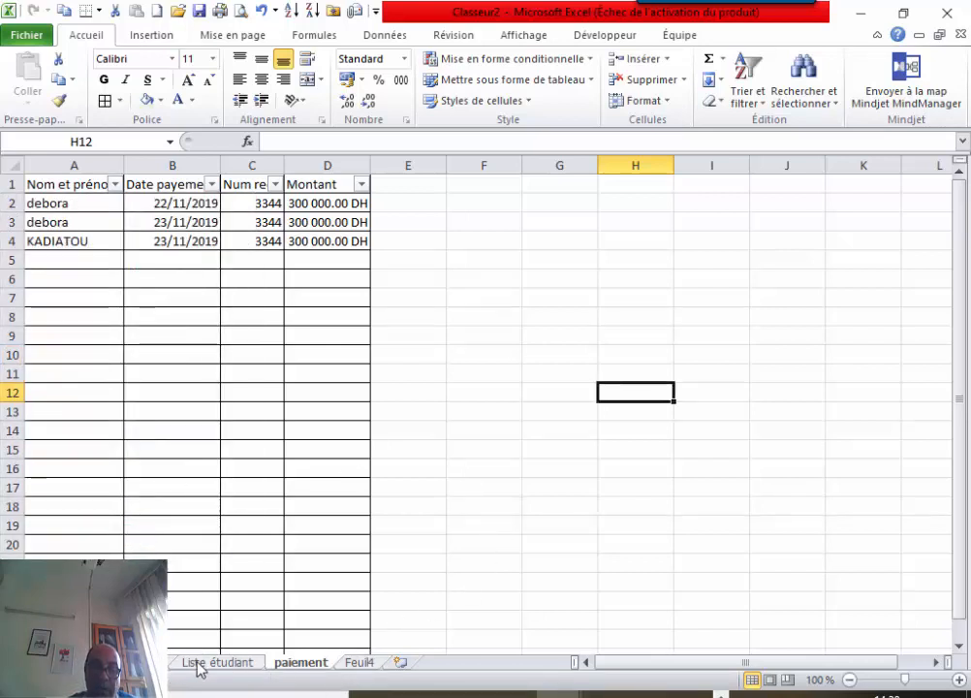
On Feuil4, close the field list and filter the pivot rows to debora only, totalling 600000.
click(351, 663)
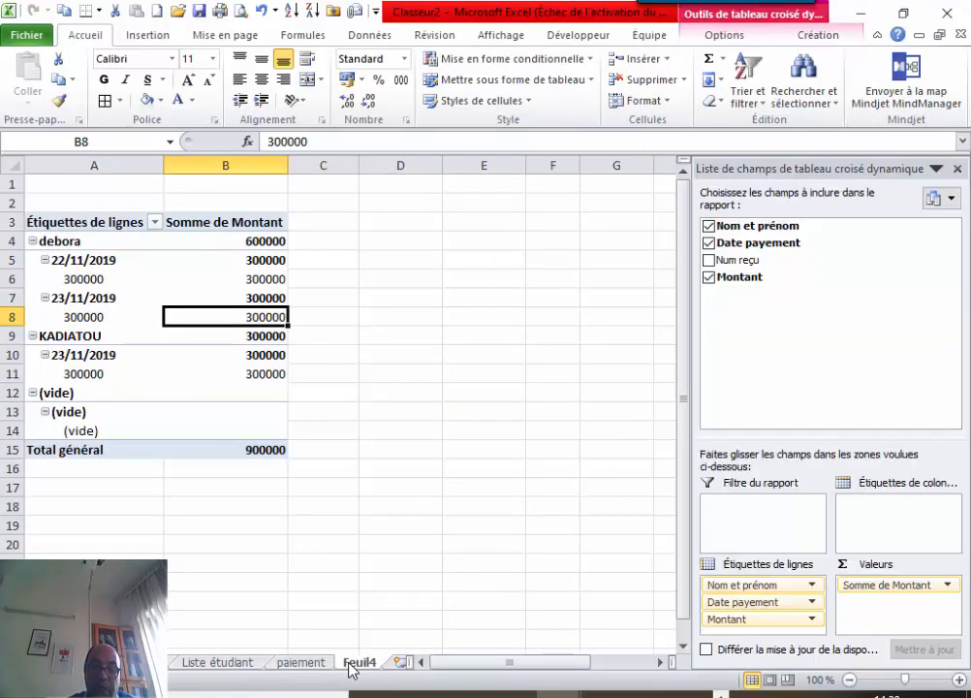
click(957, 168)
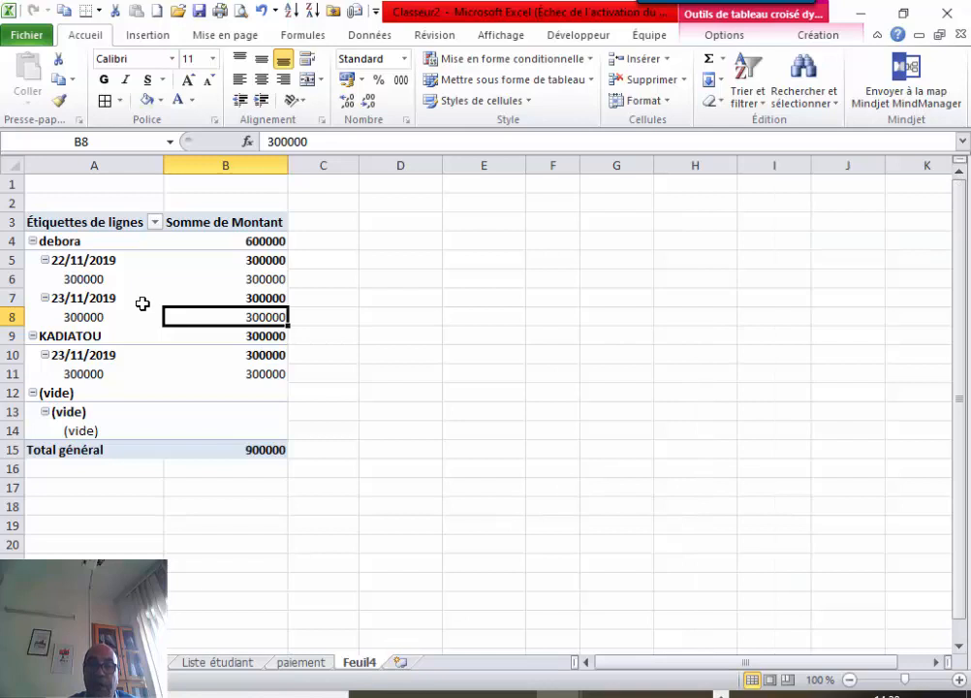
click(149, 225)
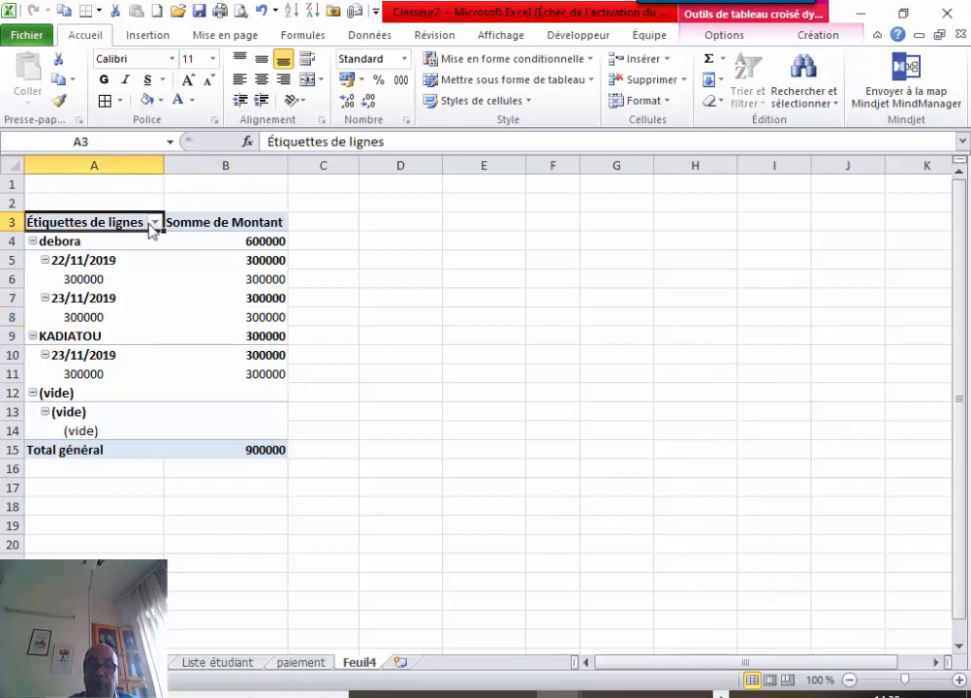
click(154, 223)
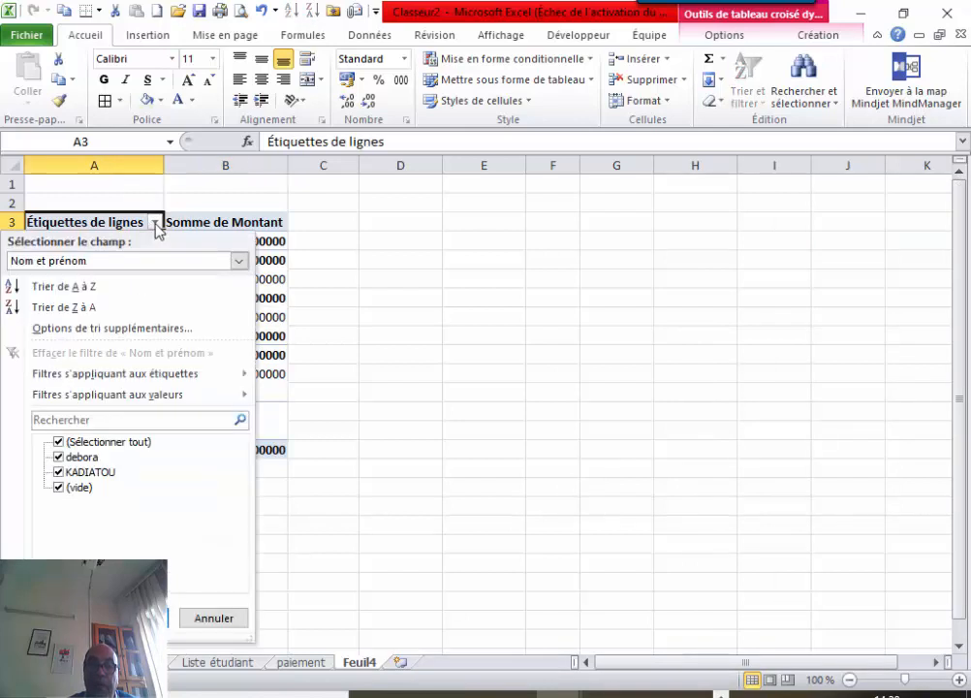
click(58, 442)
click(59, 456)
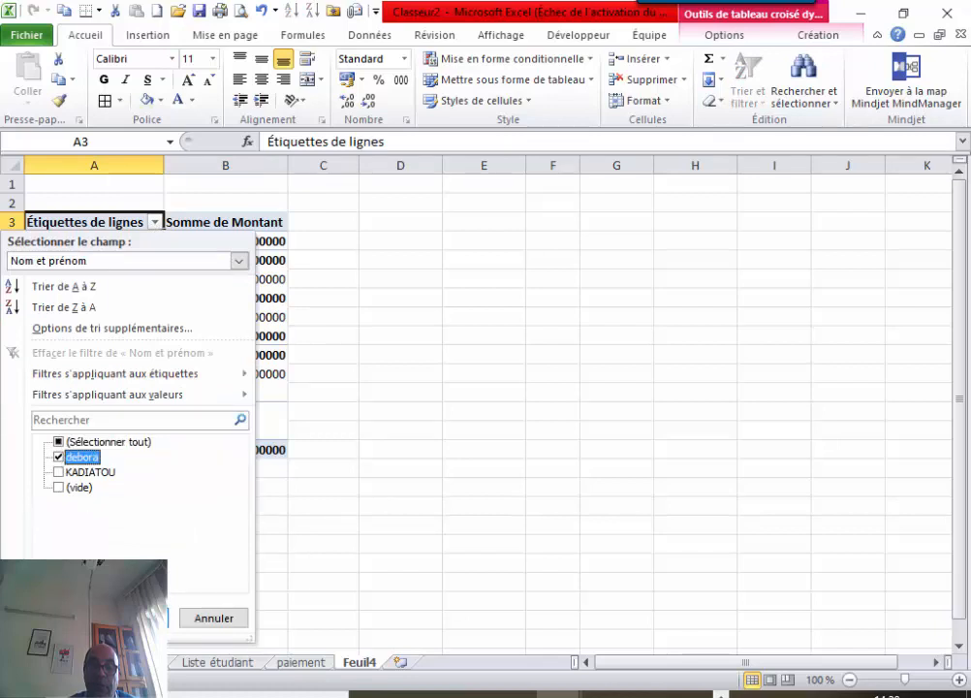
click(133, 618)
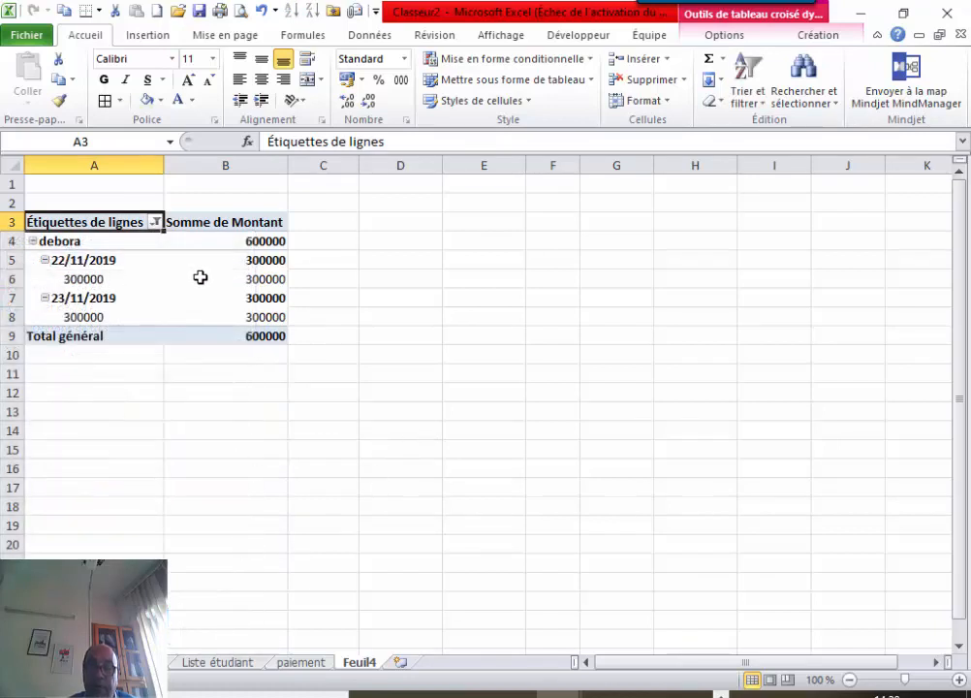
mouse_move(261, 323)
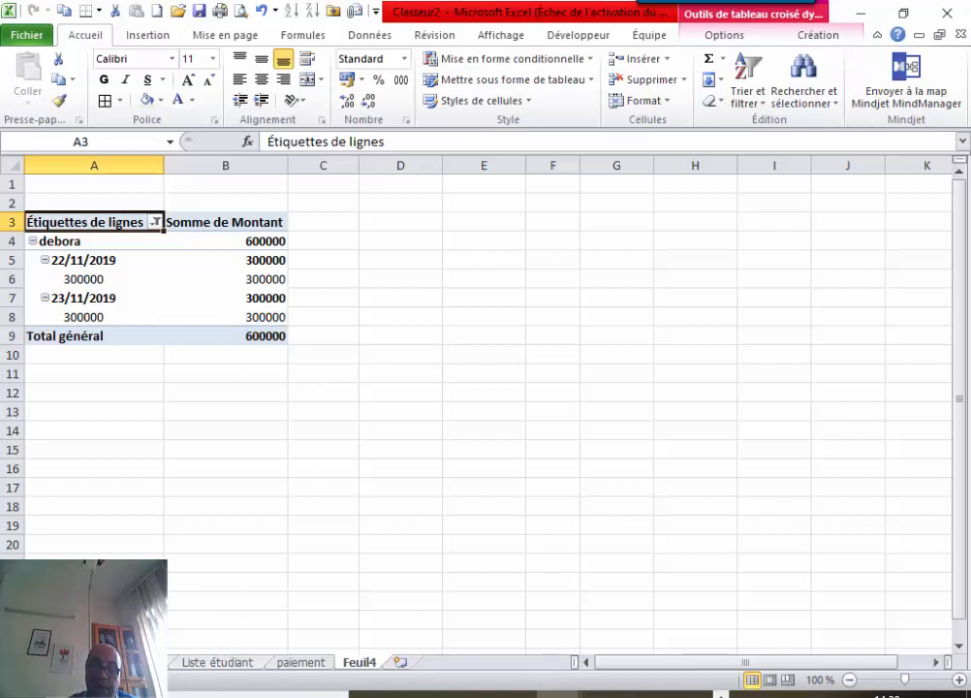
Hide the paiement sheet.
click(303, 668)
right_click(303, 668)
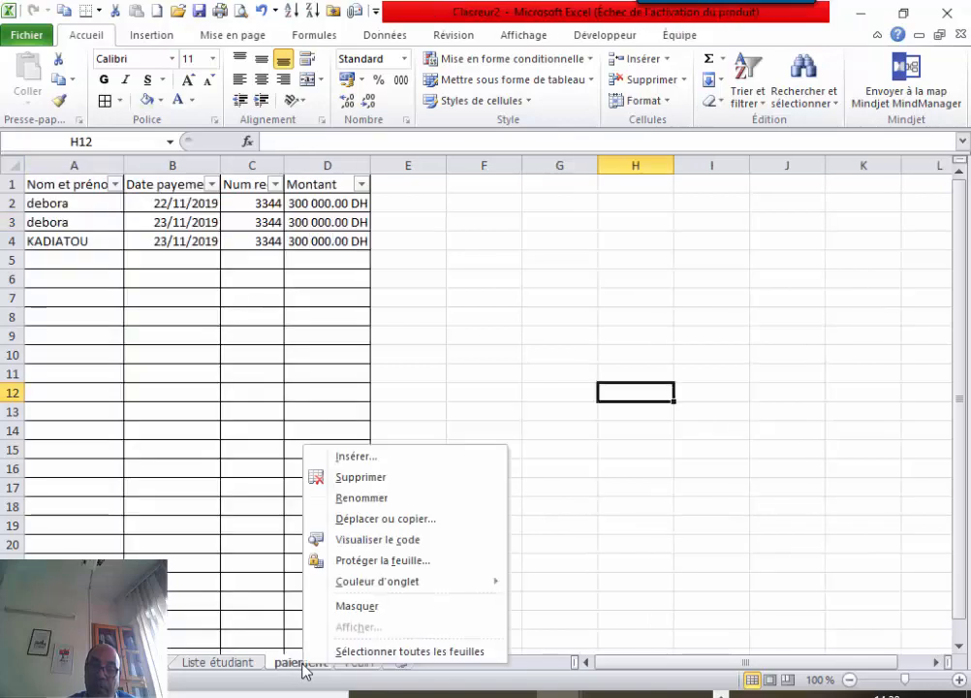
click(359, 606)
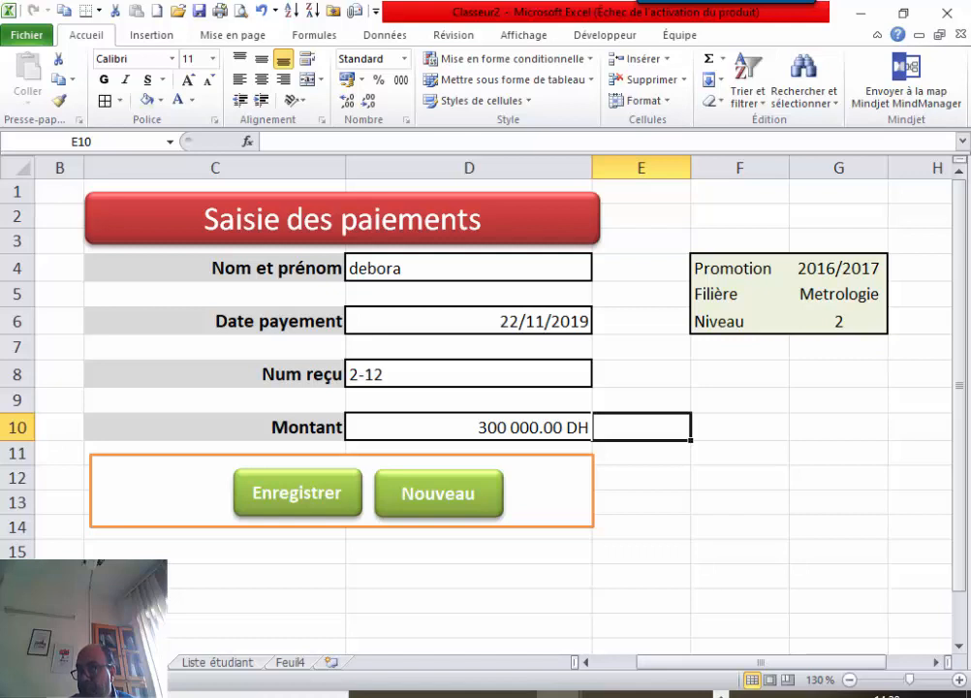
Rename the Feuil4 pivot sheet to 'Etat des paiements'.
click(289, 663)
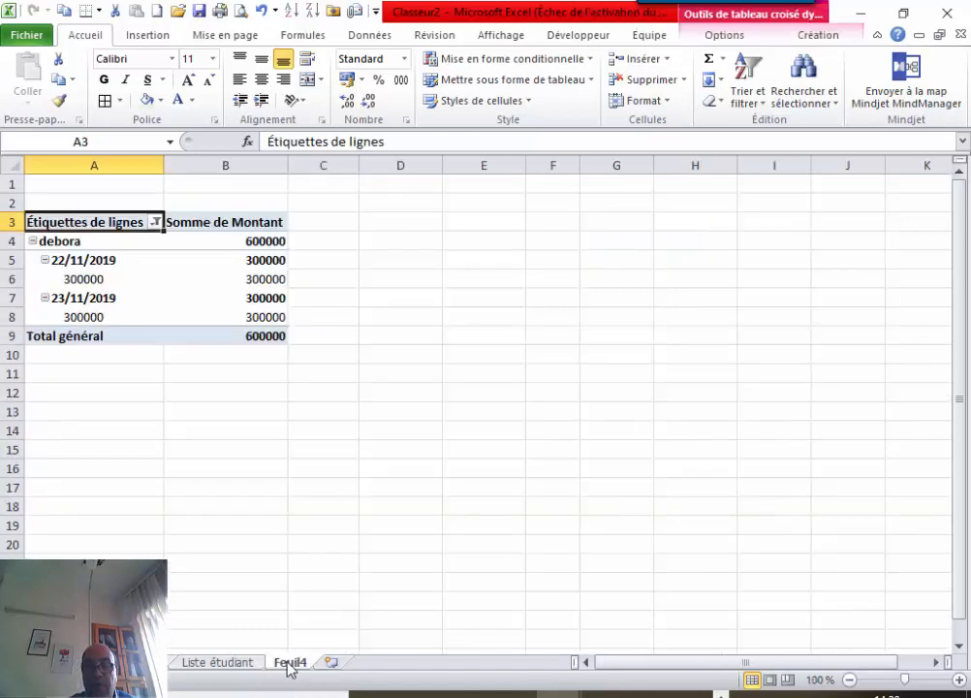
right_click(289, 667)
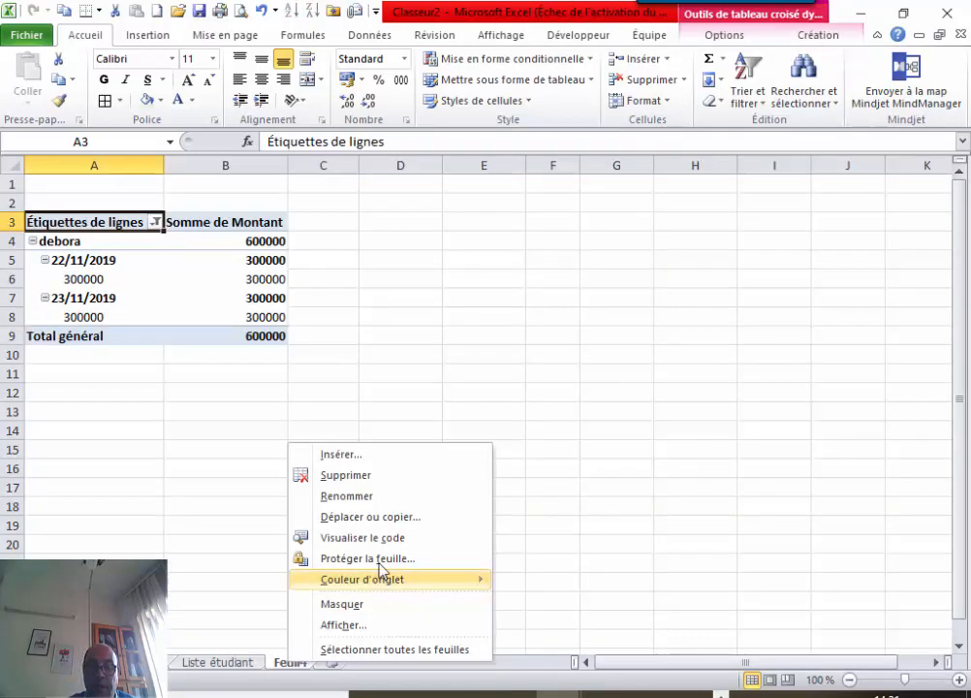
click(375, 496)
text(E)
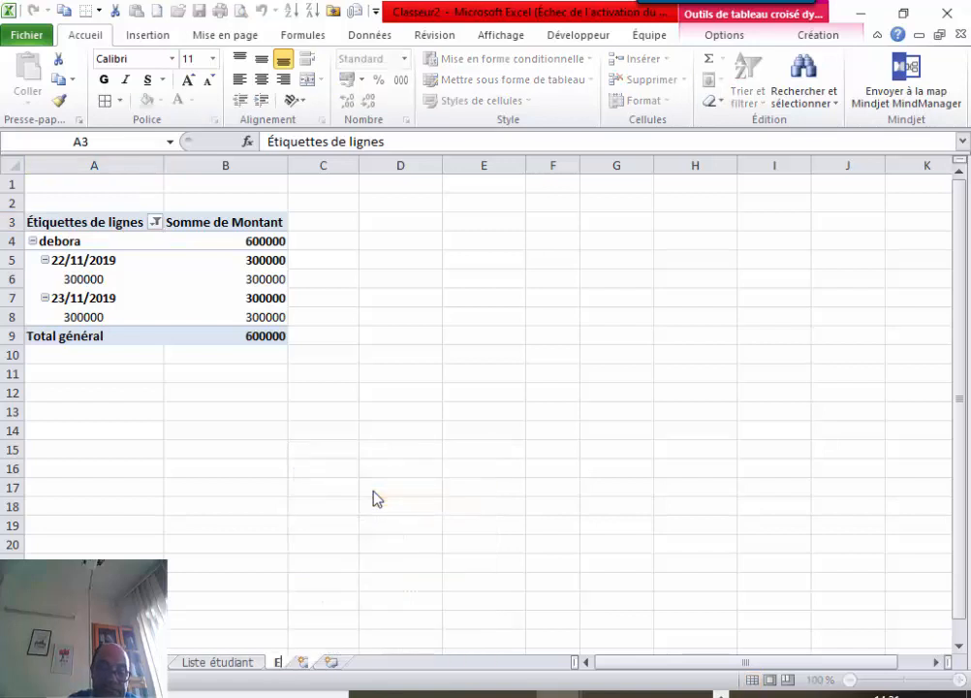
text(tat des)
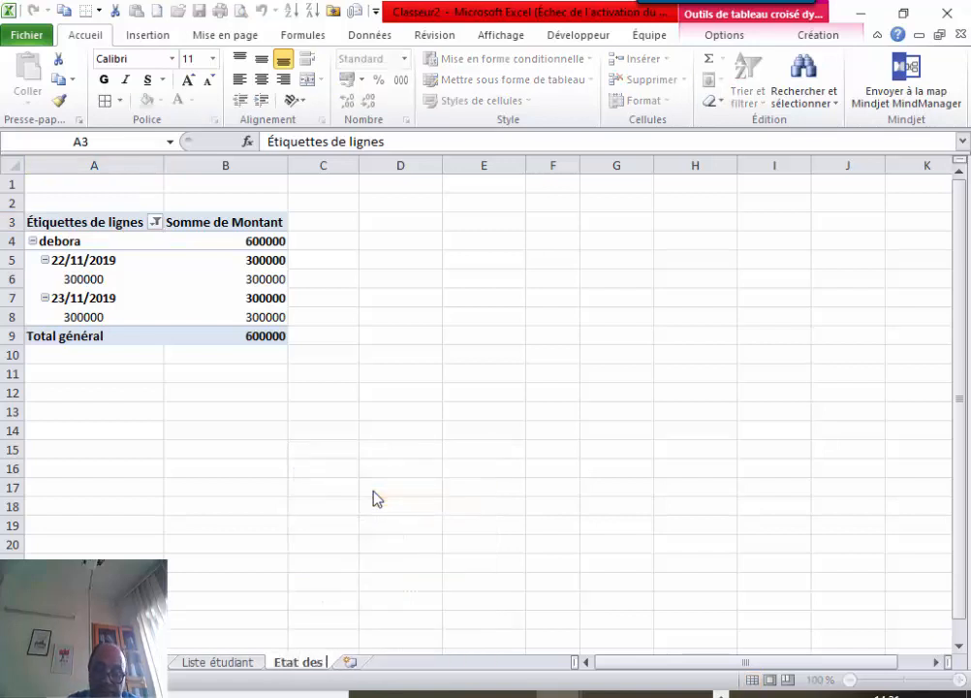
text( paiements)
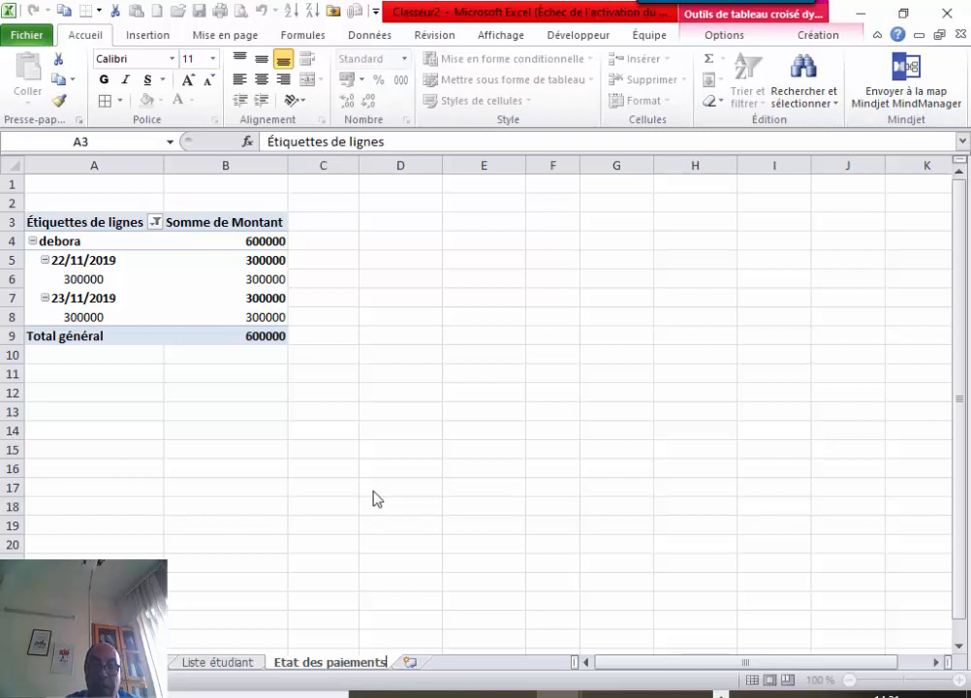
click(452, 487)
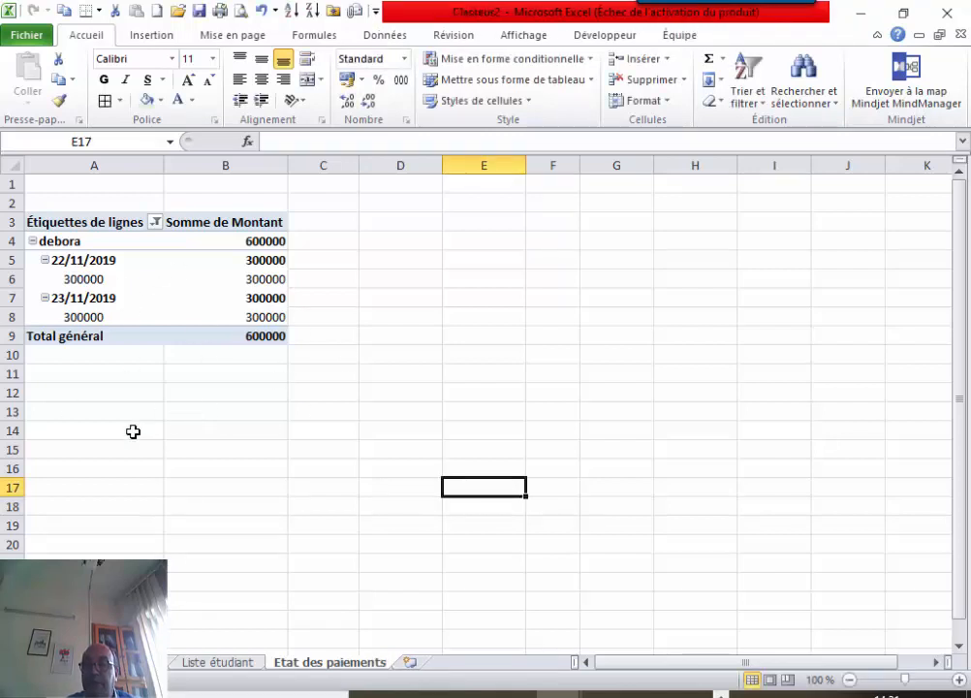
mouse_move(178, 333)
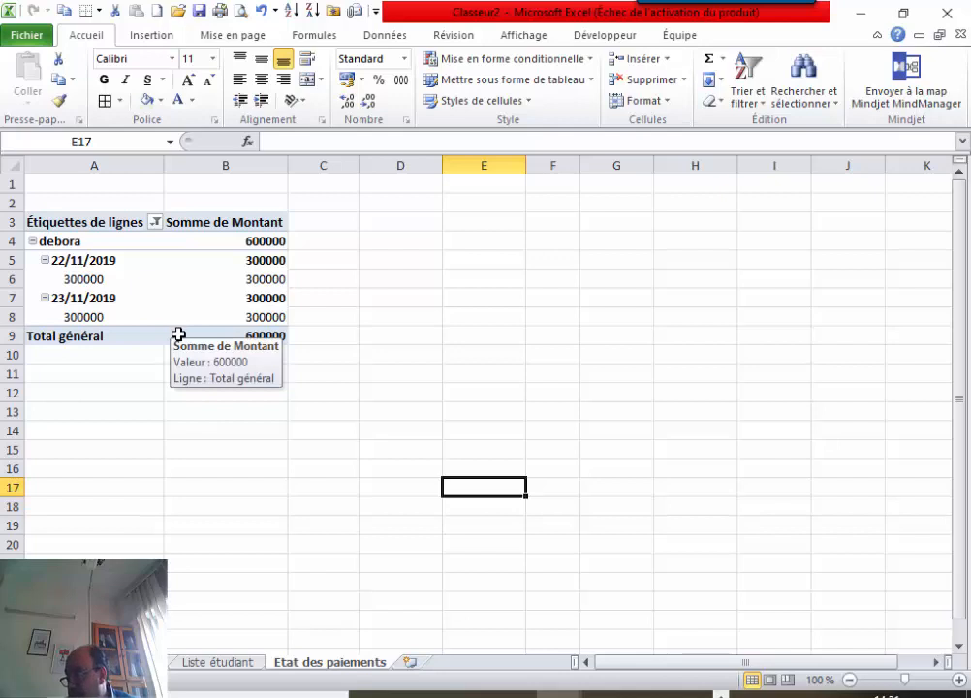
click(135, 448)
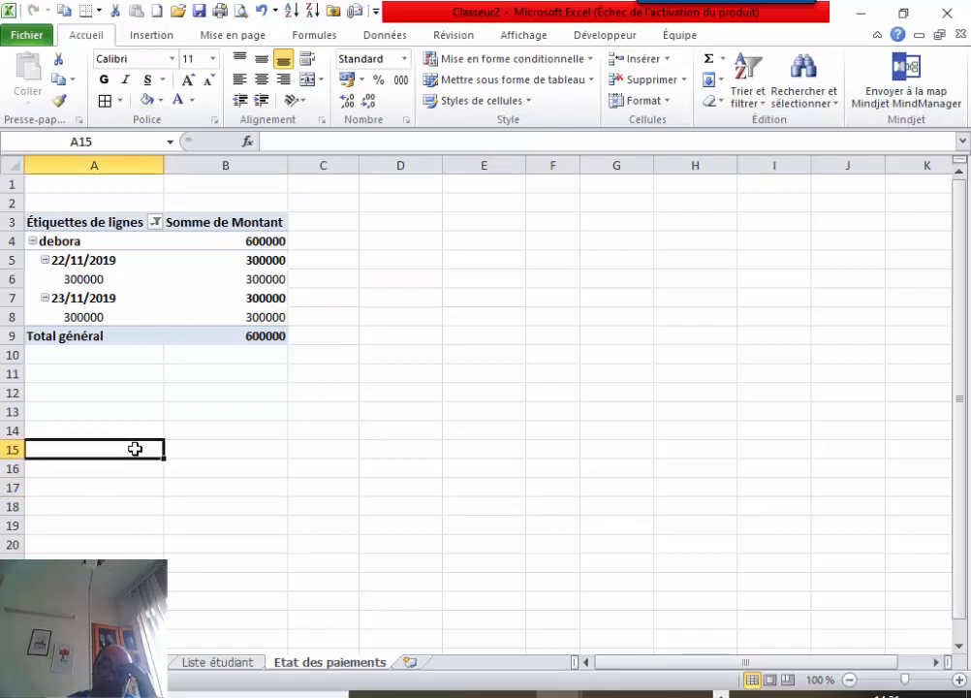
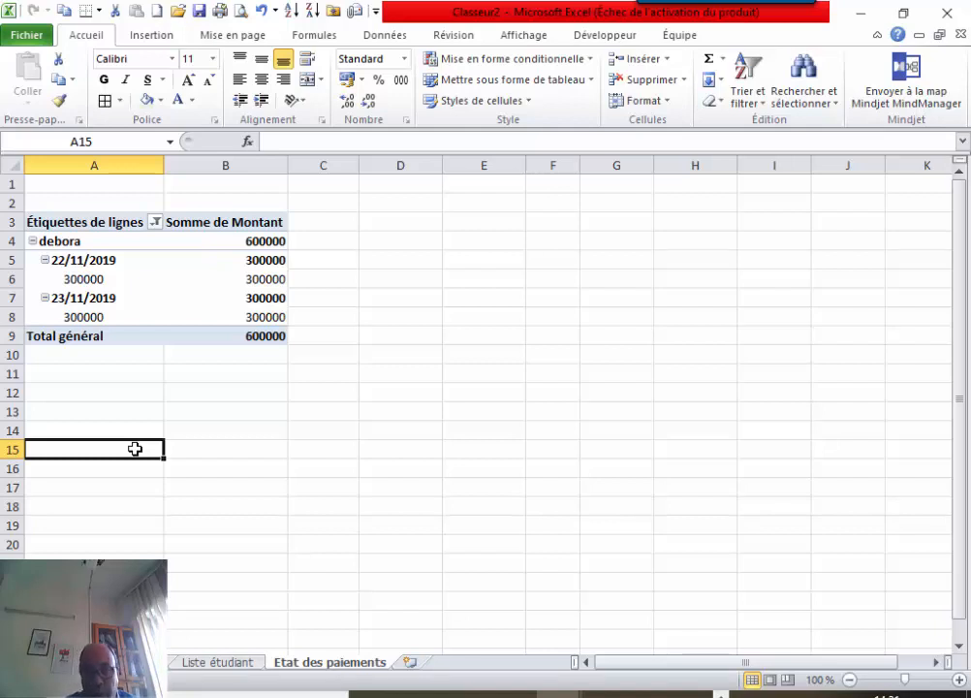
Add a new worksheet and rename it 'Global paiement'.
click(411, 663)
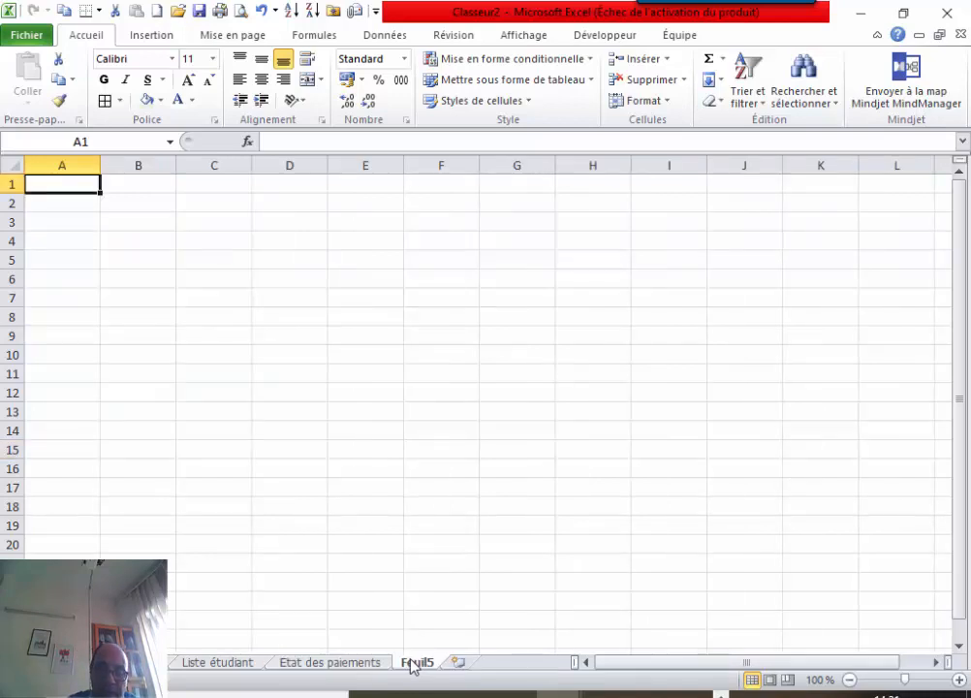
text(G)
right_click(413, 665)
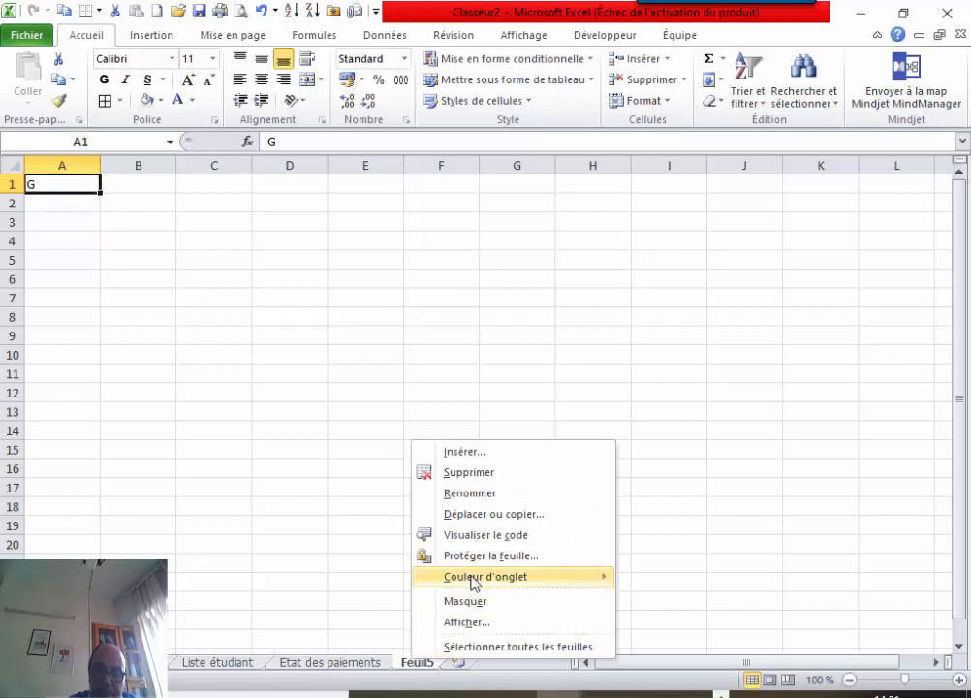
click(484, 496)
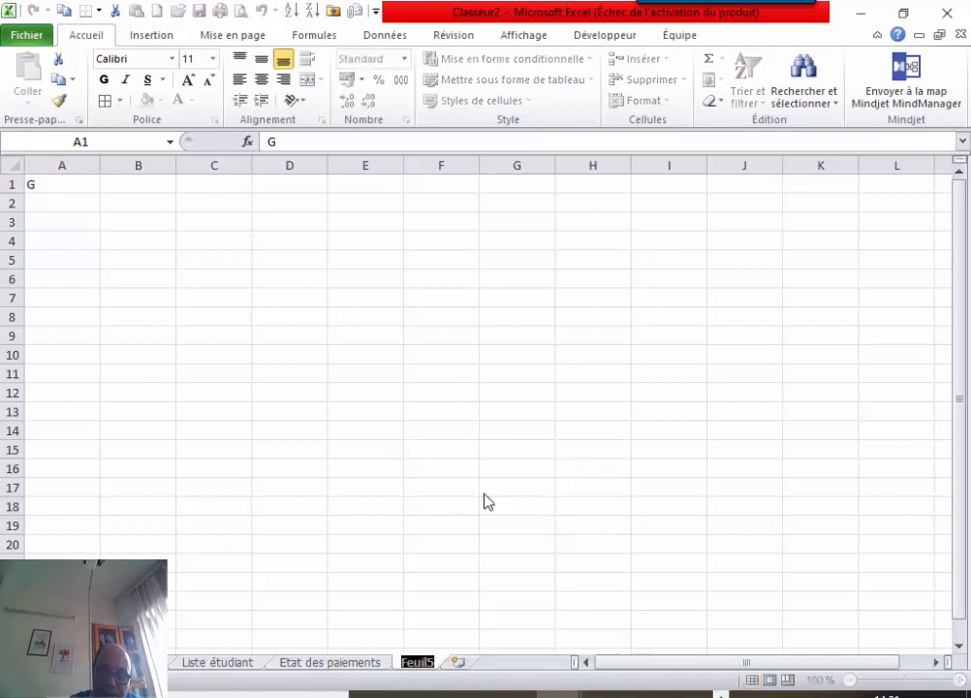
text(G)
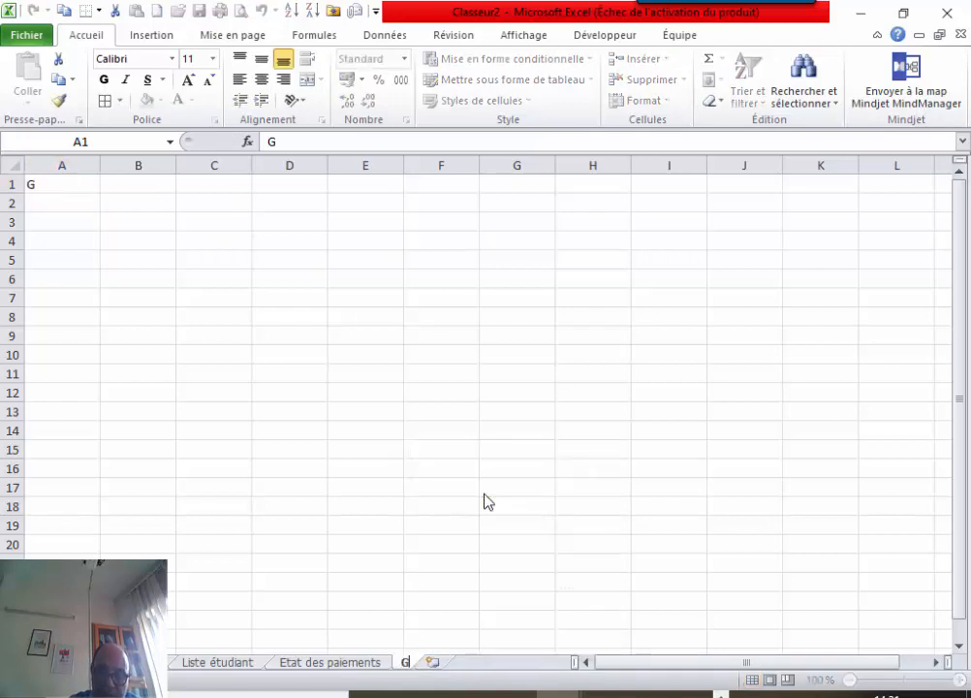
text(lobal)
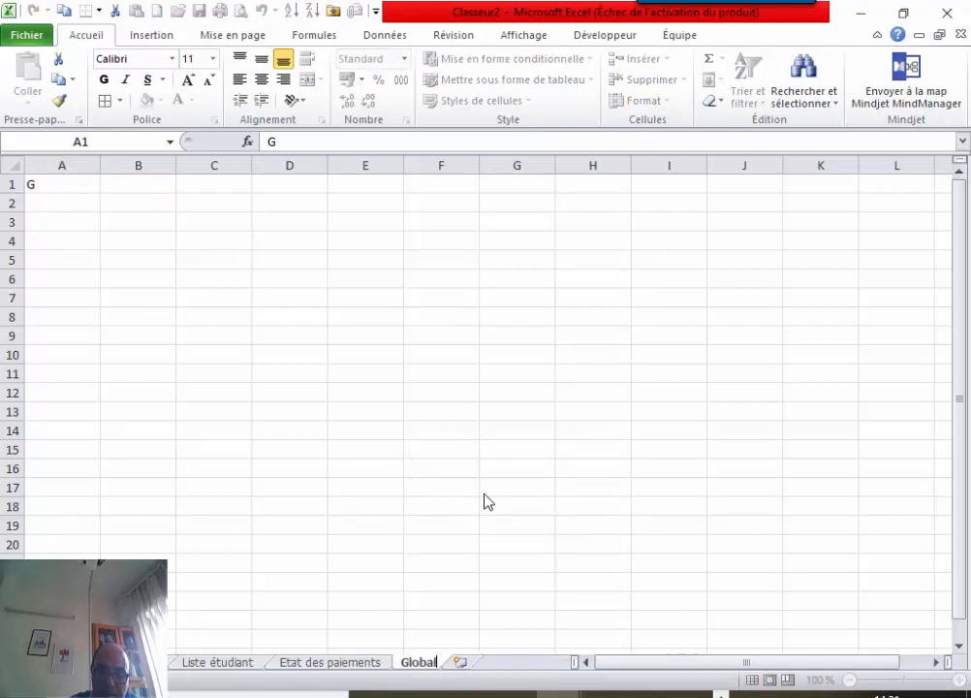
text( paiement)
key(Return)
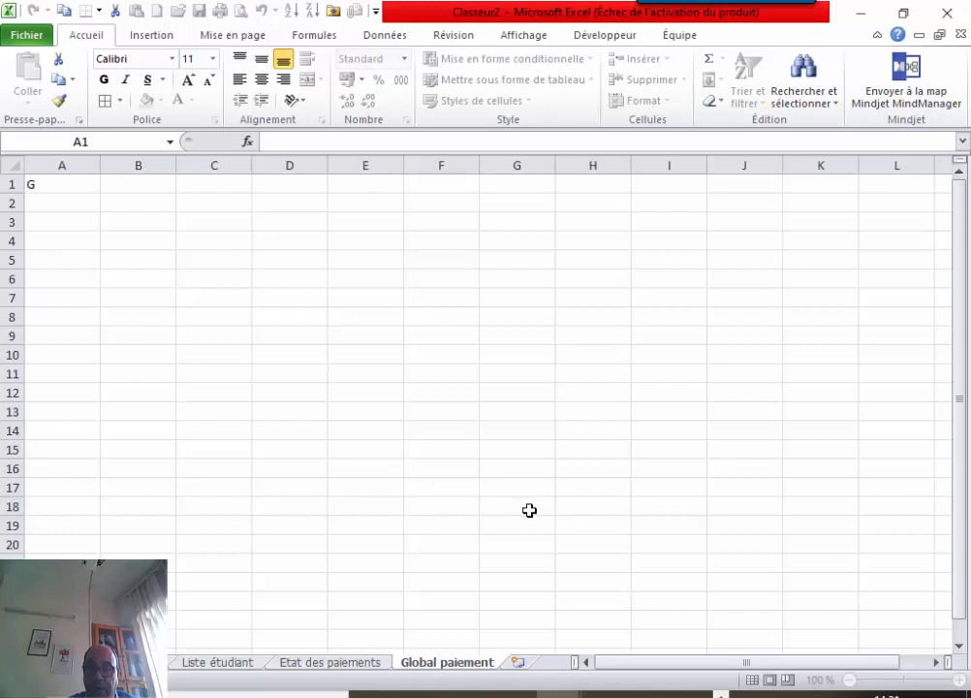
Clear the stray 'G' from A1 and select cell A4 for the pivot.
click(529, 511)
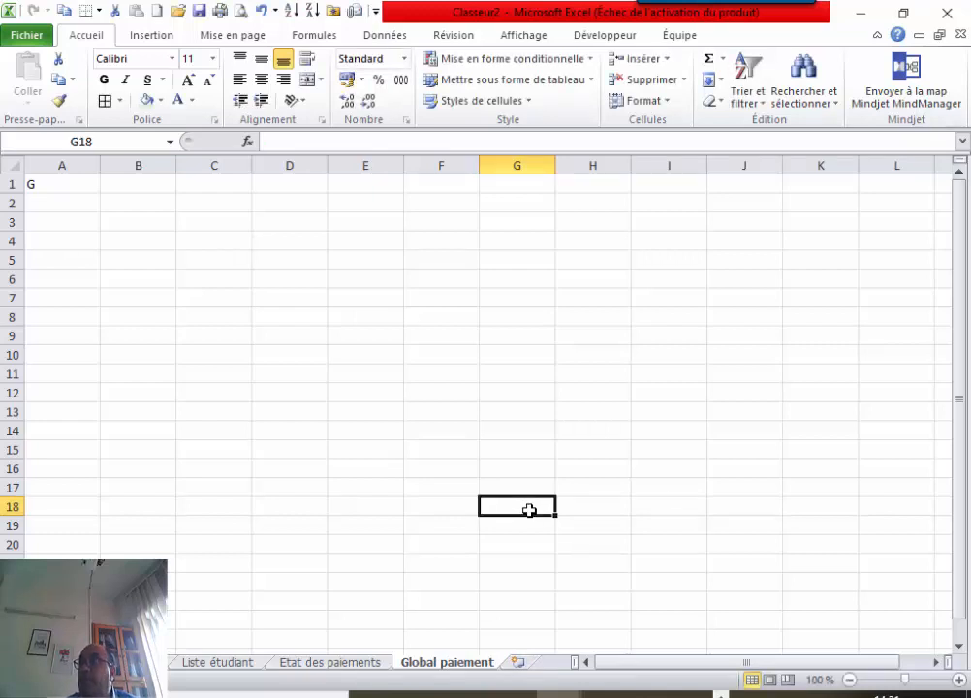
click(60, 193)
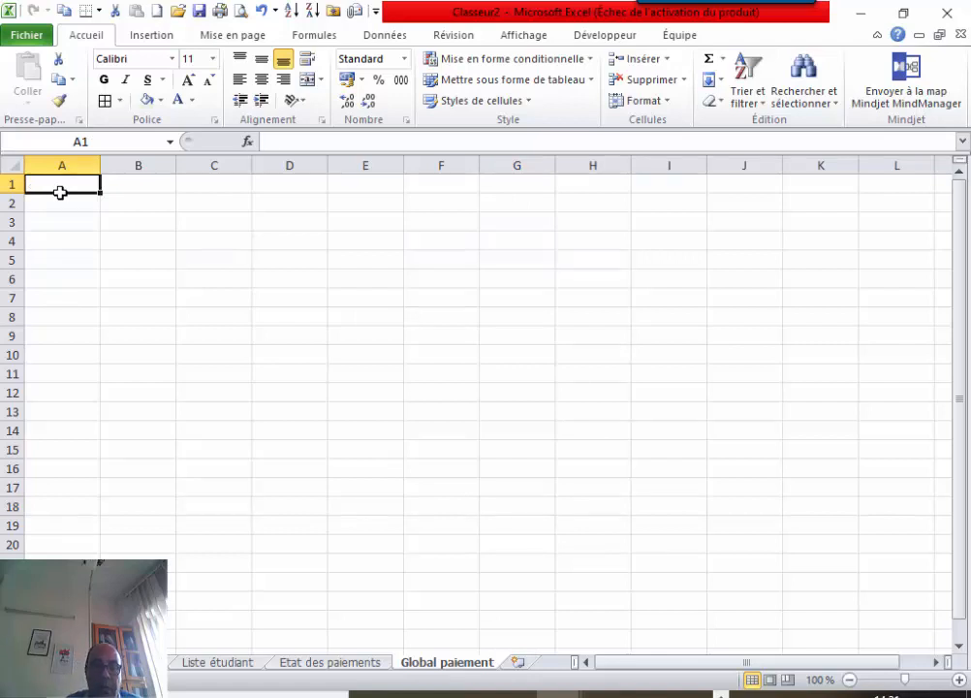
click(71, 237)
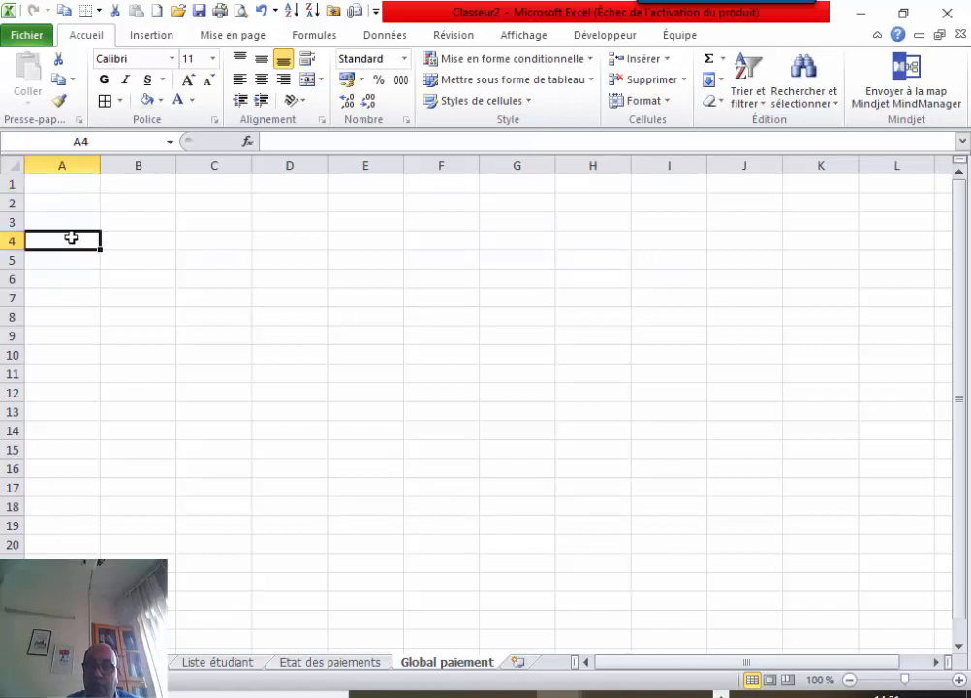
click(145, 36)
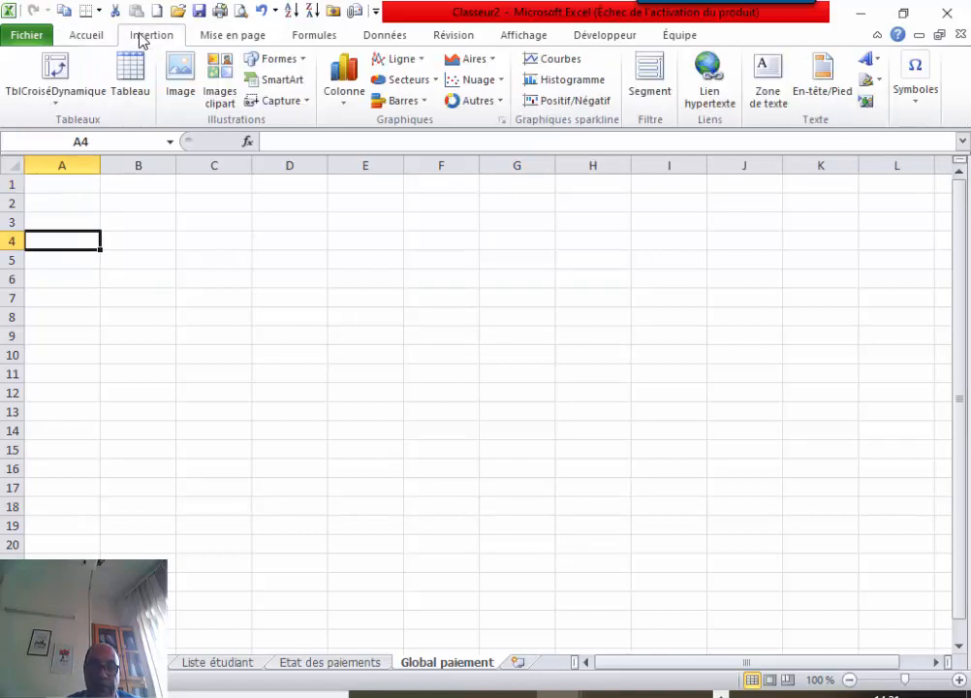
Insert a pivot table at A4 using the DATAPAIEMENT named range as its source.
click(64, 71)
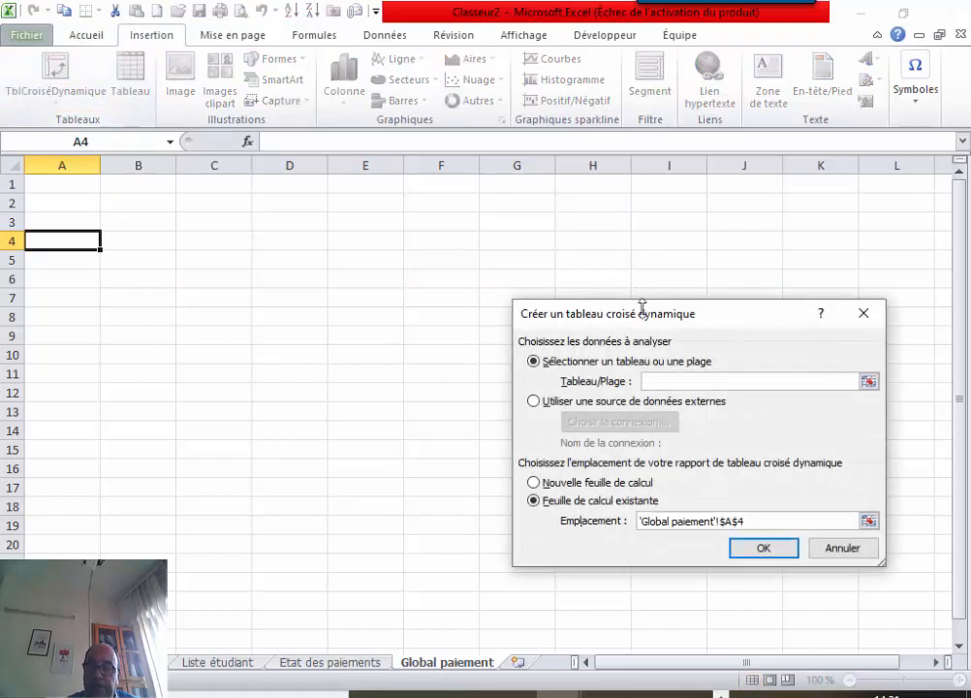
key(F3)
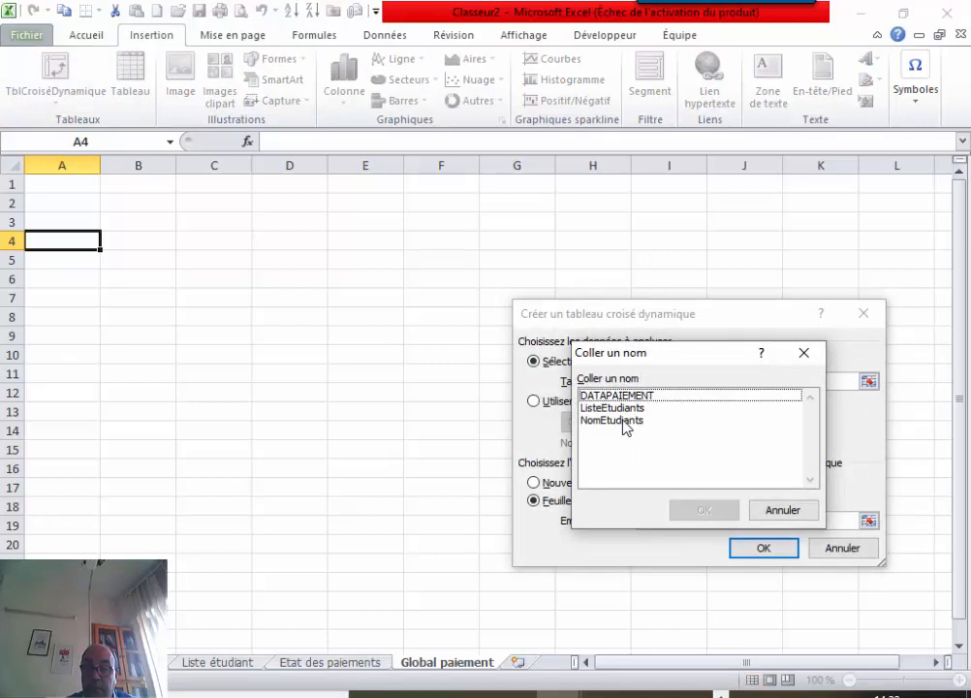
click(620, 395)
click(705, 510)
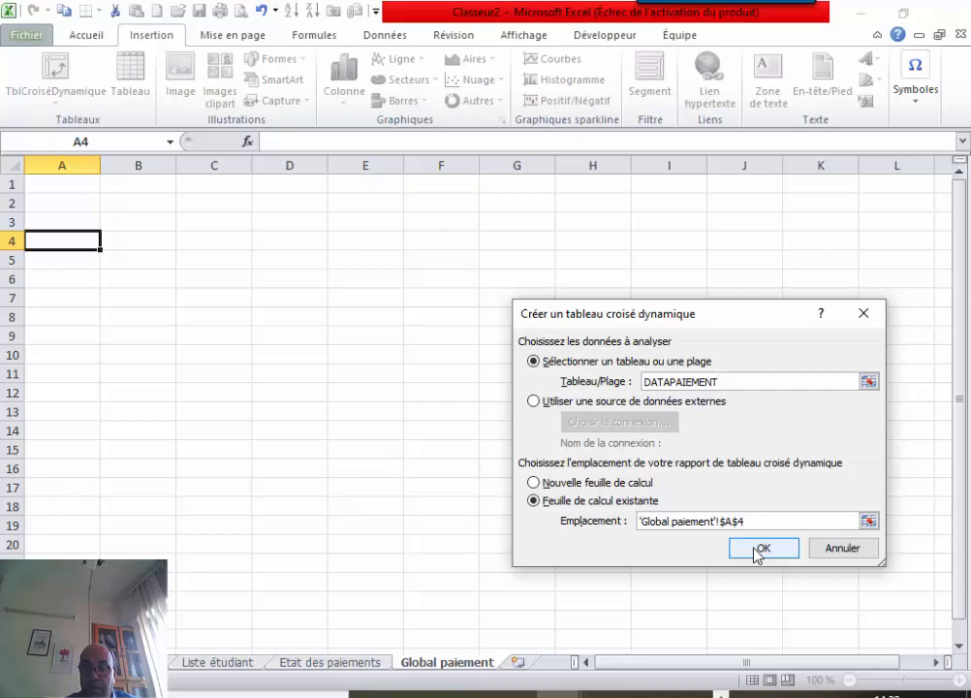
click(761, 549)
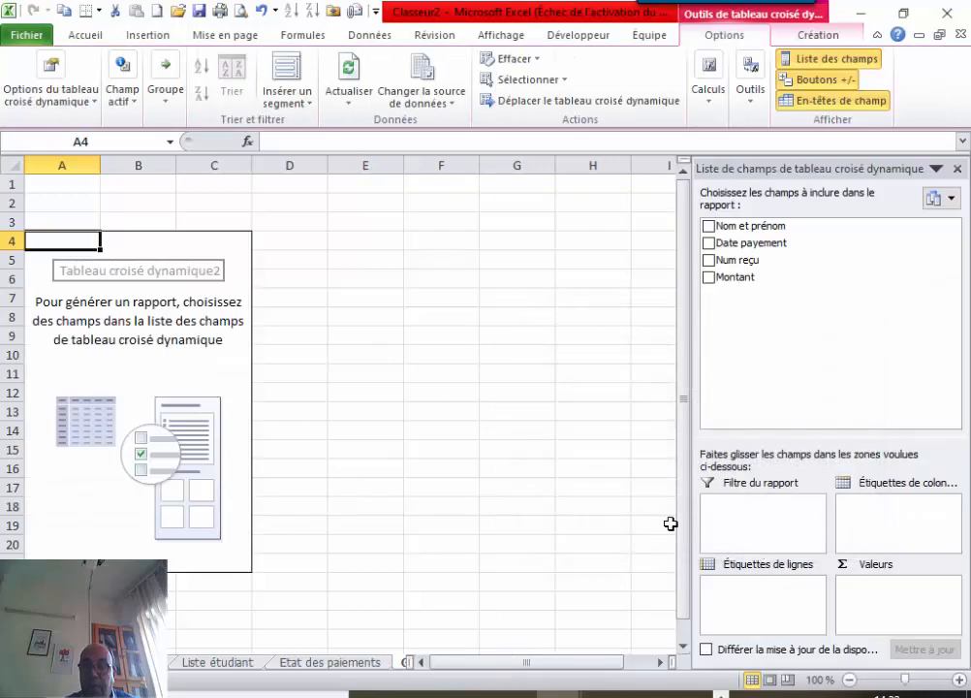
Put Date payement in the rows and Somme de Montant in values, giving 300000, 600000 and 900000 total.
click(709, 243)
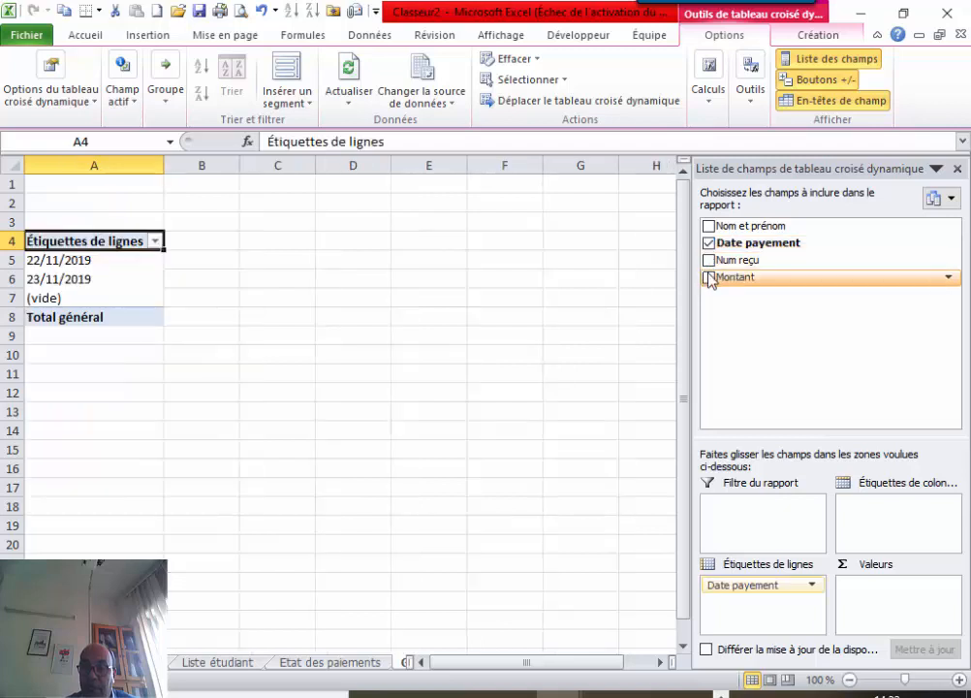
click(708, 277)
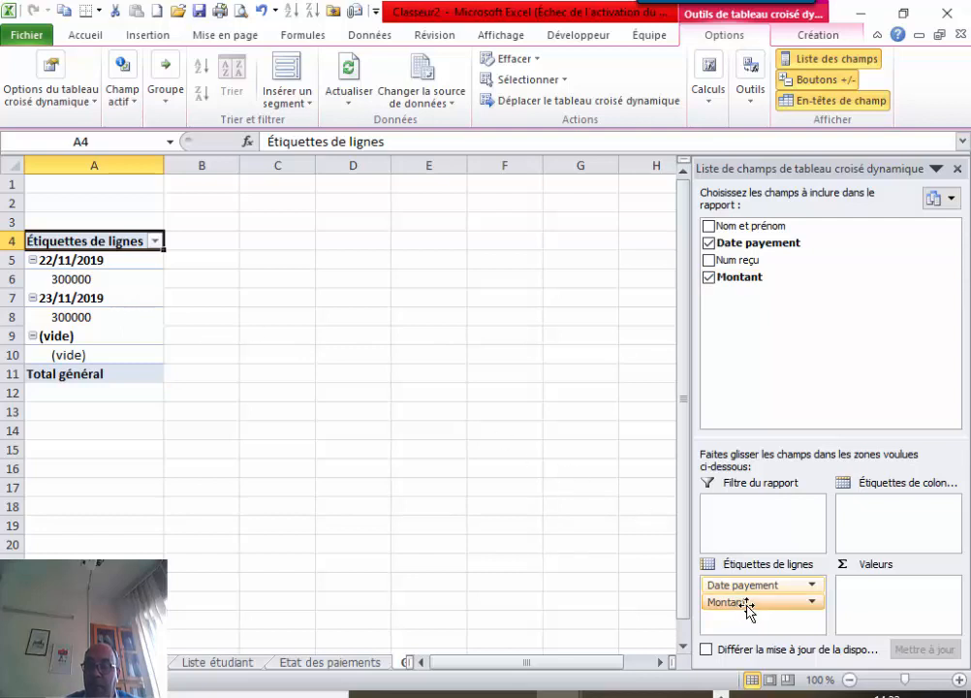
drag(749, 607, 883, 594)
click(947, 585)
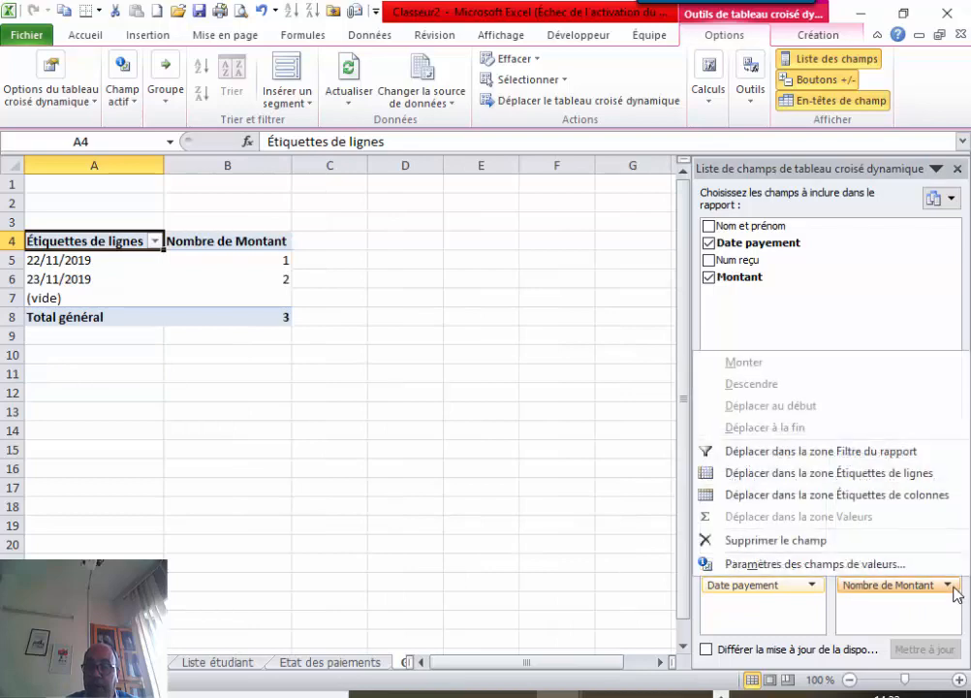
click(780, 572)
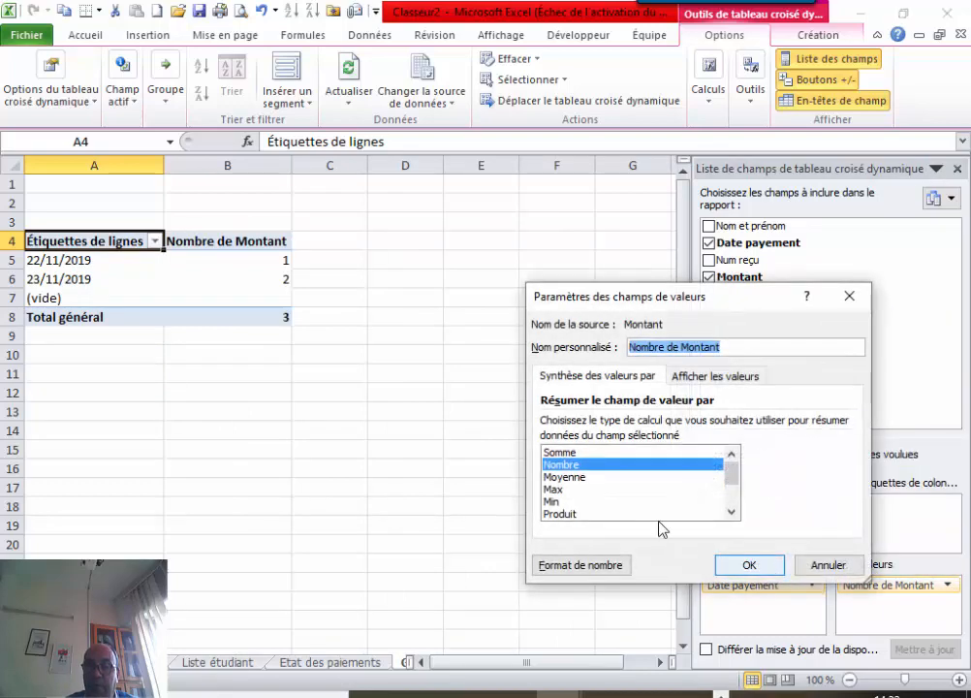
click(571, 451)
click(747, 564)
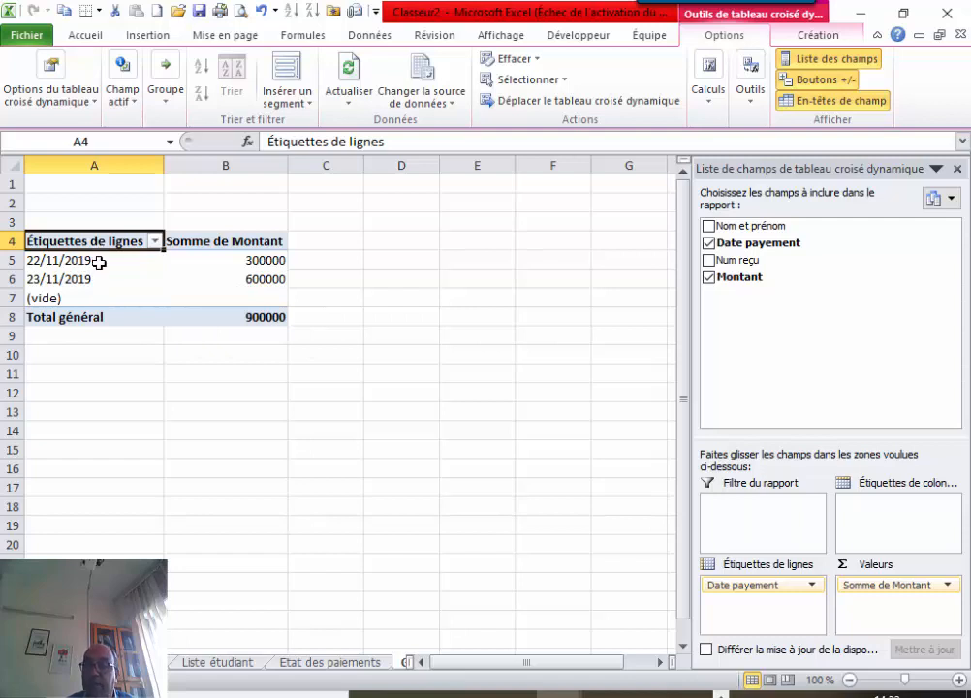
Filter the blank (vide) dates out of the pivot's row labels.
click(155, 242)
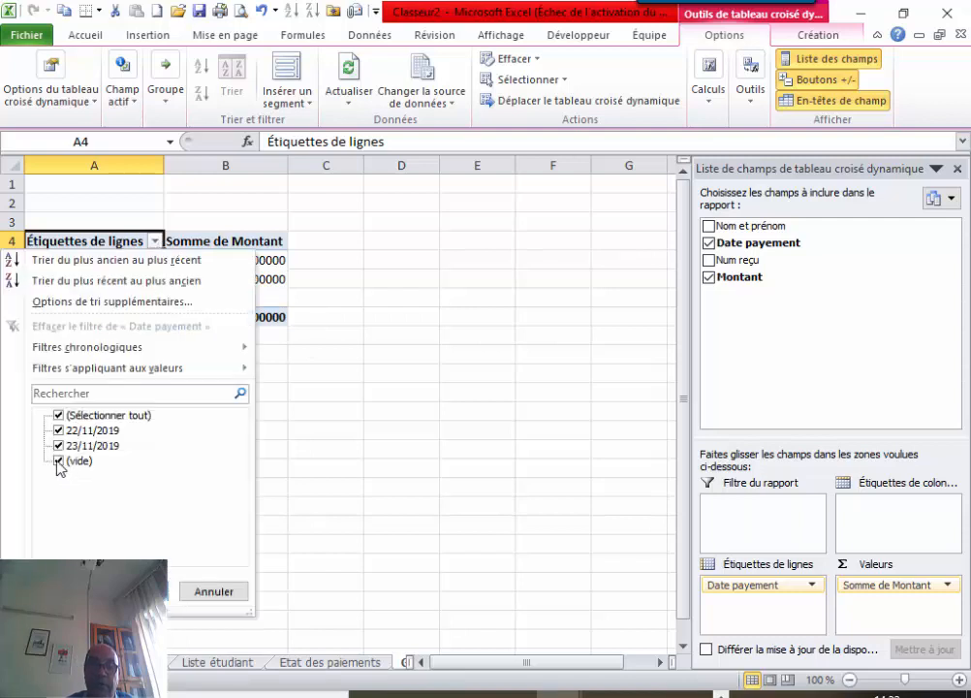
click(58, 462)
click(136, 591)
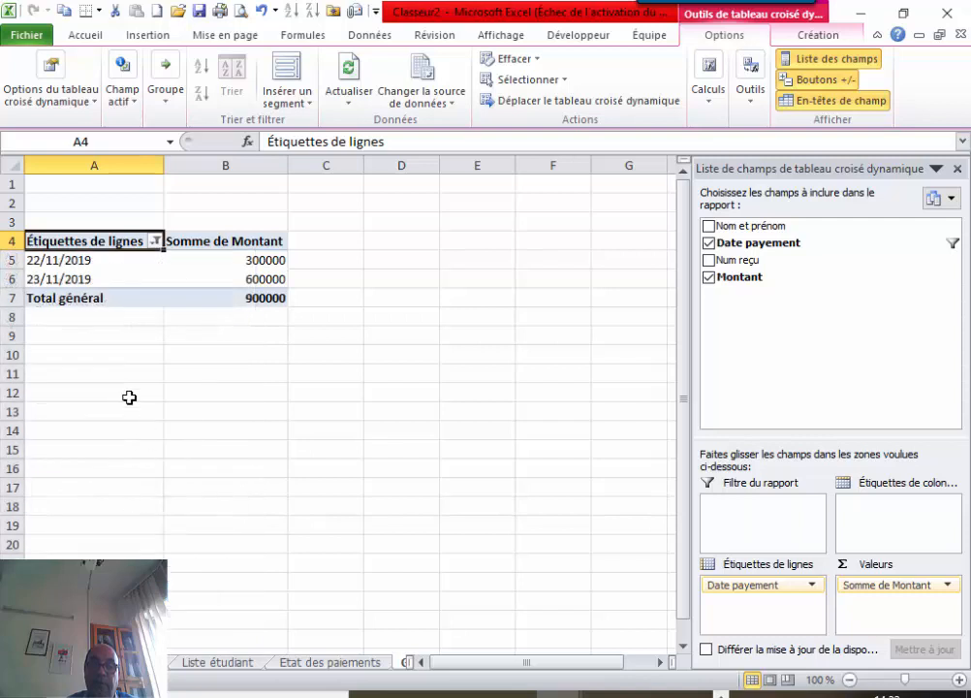
Group the payment dates by month so nov shows 900000.
click(126, 262)
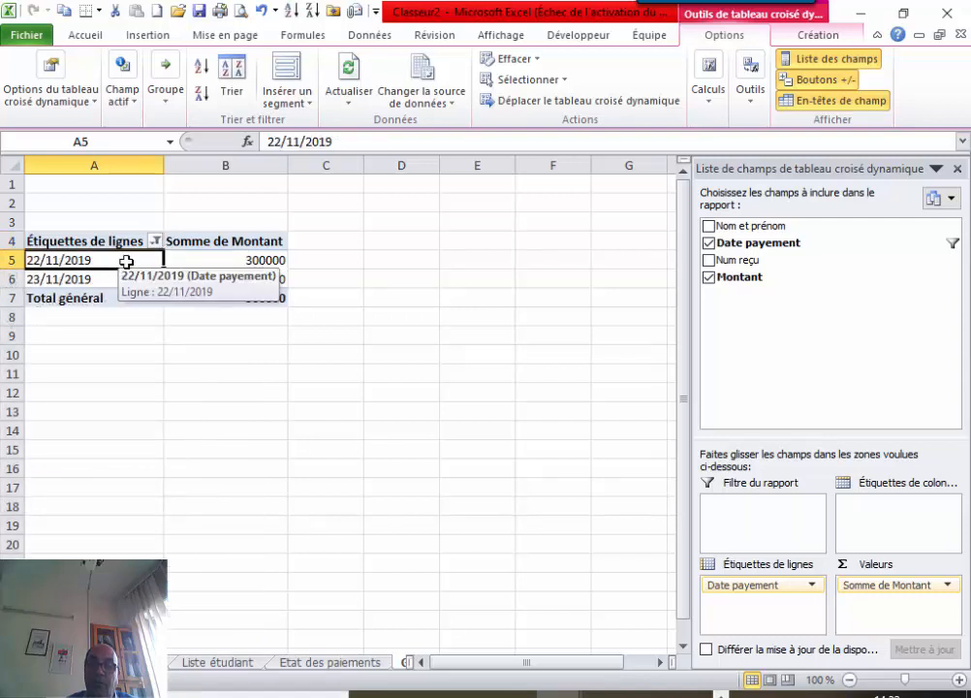
right_click(128, 264)
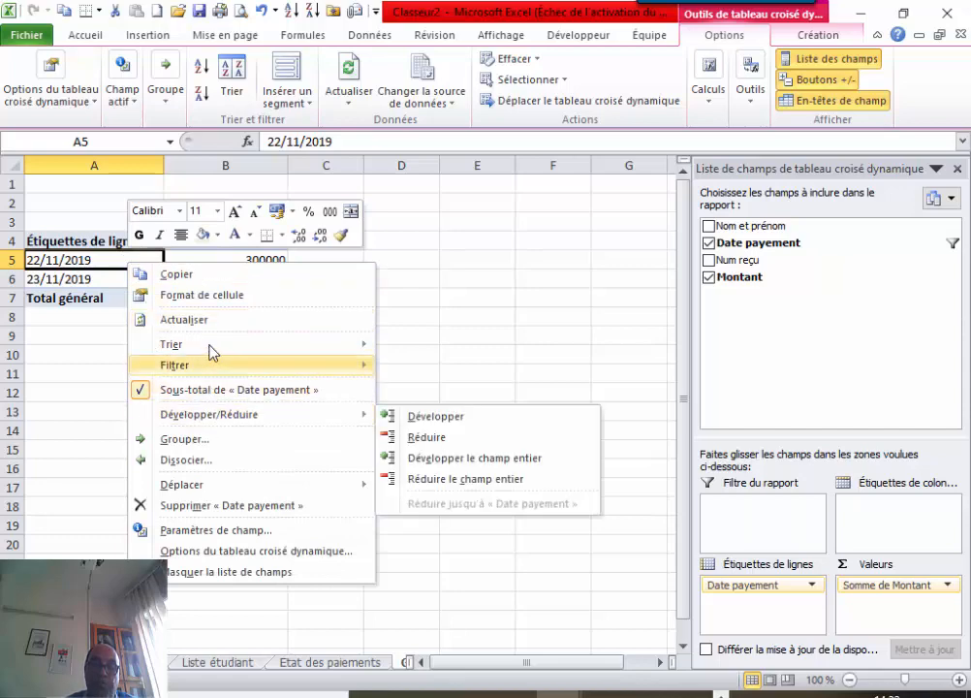
click(205, 439)
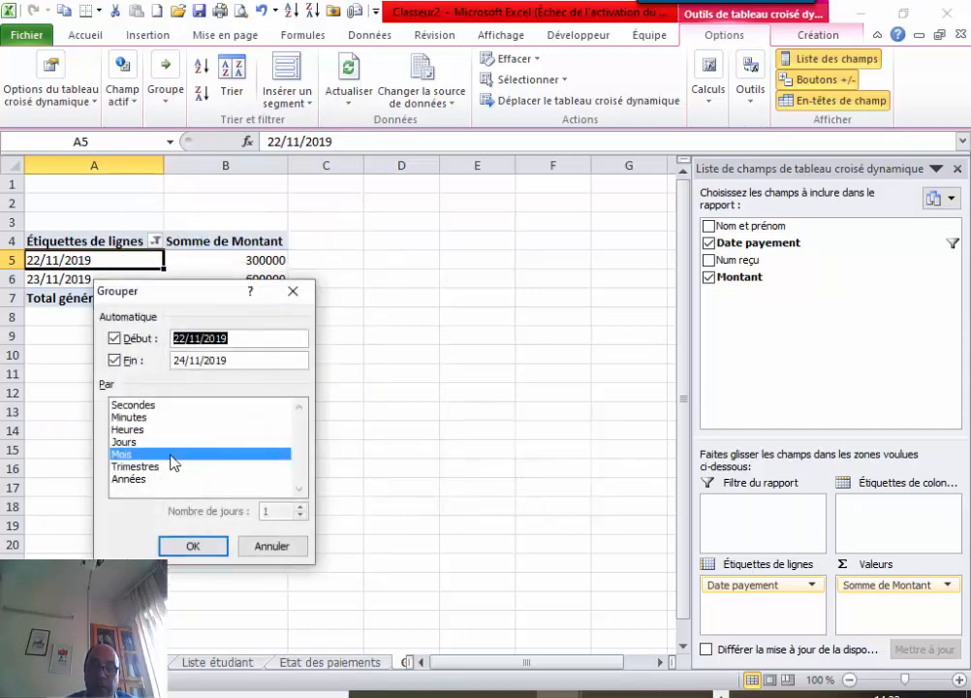
click(173, 455)
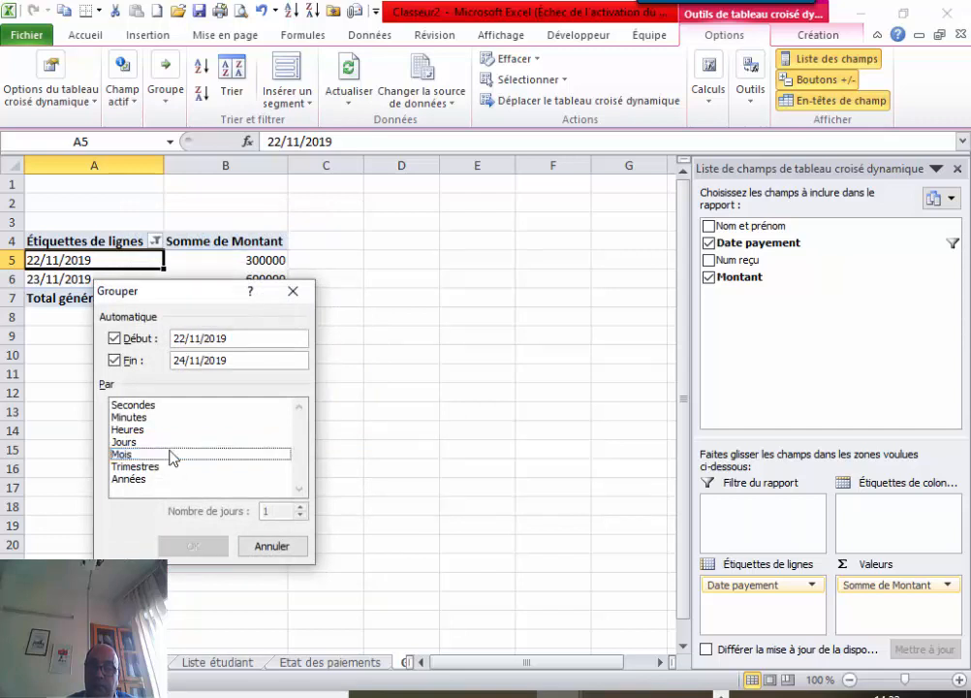
click(172, 455)
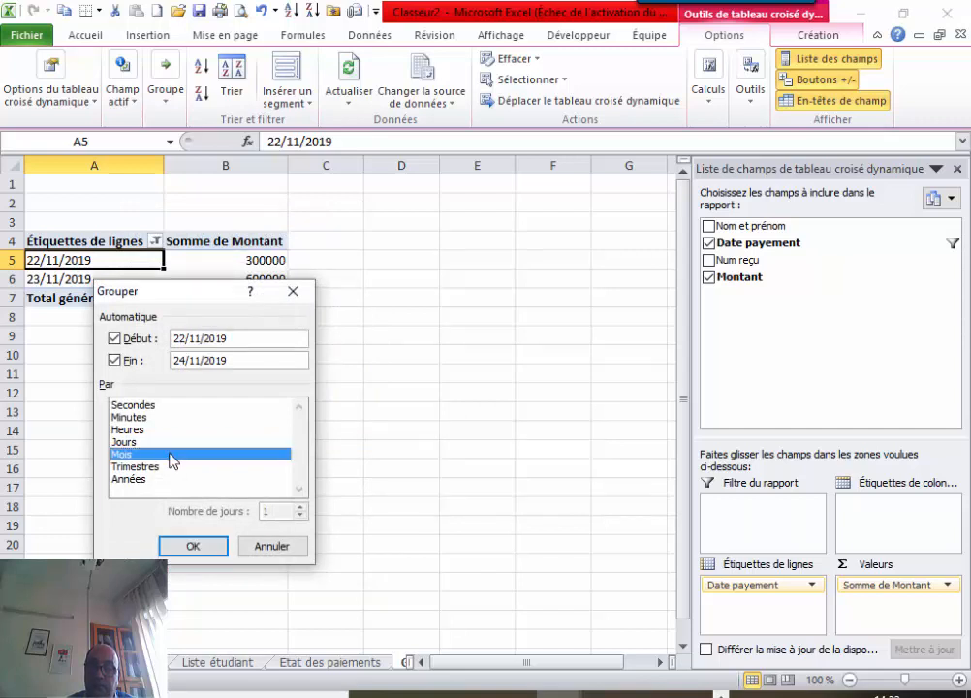
click(183, 548)
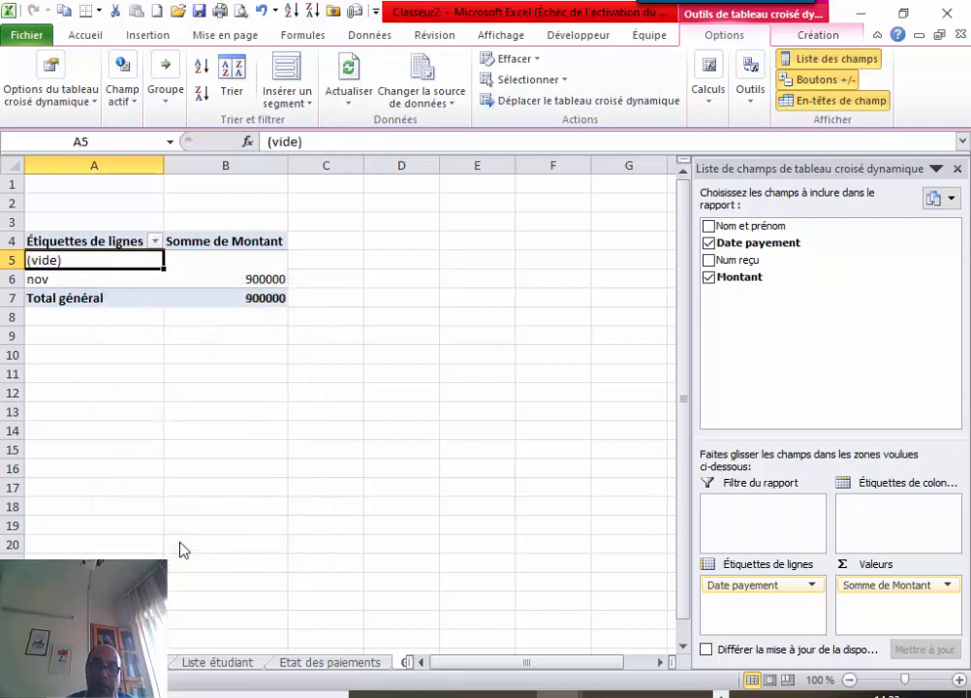
Hide the (vide) row, leaving nov at 900000, and move Date payement out and back into rows.
click(154, 242)
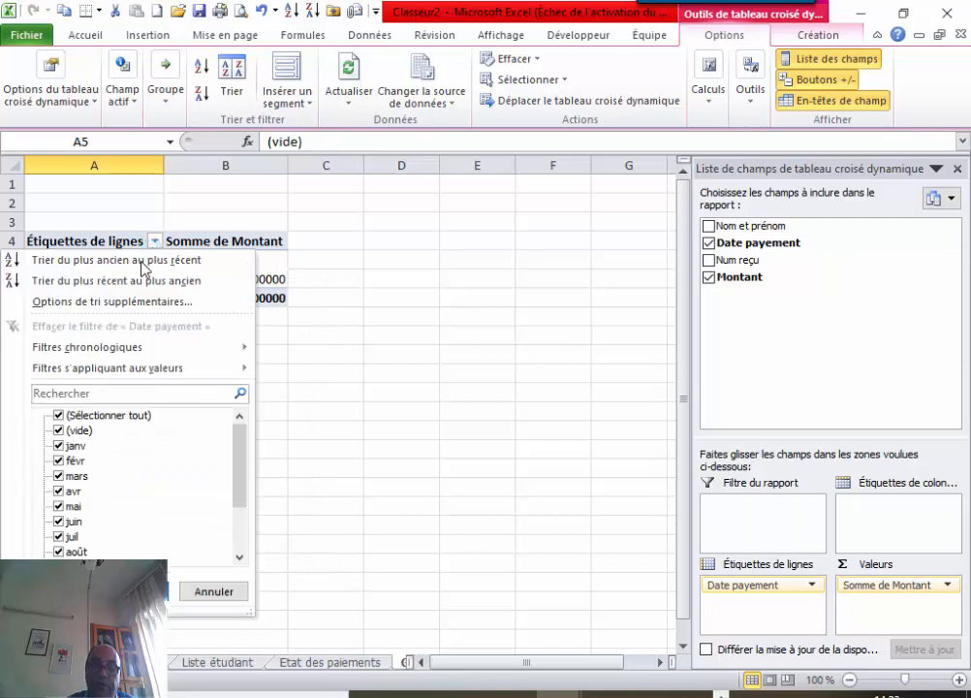
click(59, 416)
click(59, 415)
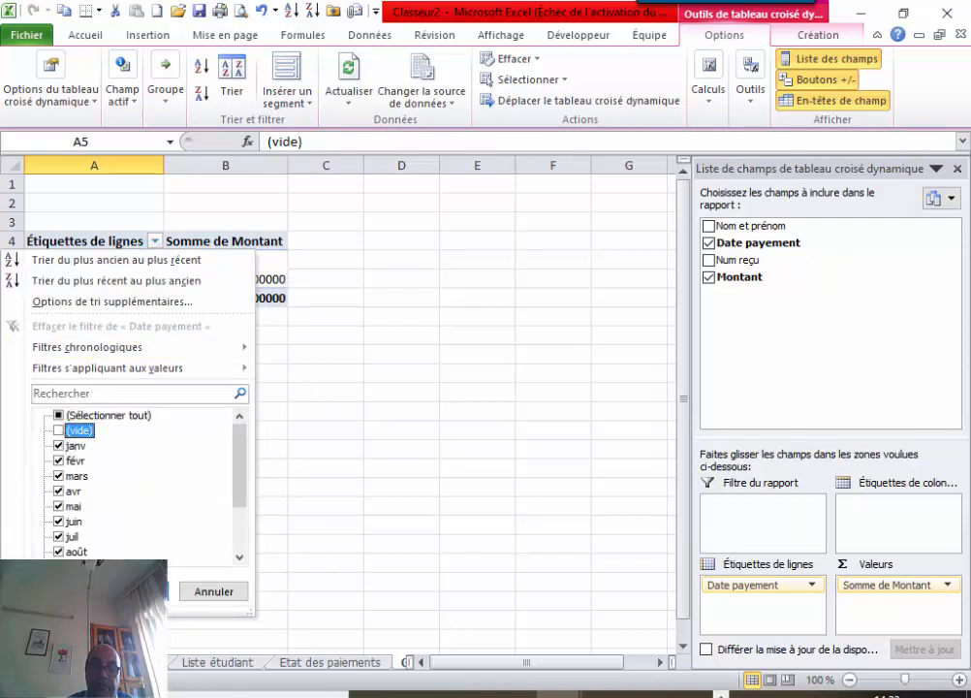
click(134, 592)
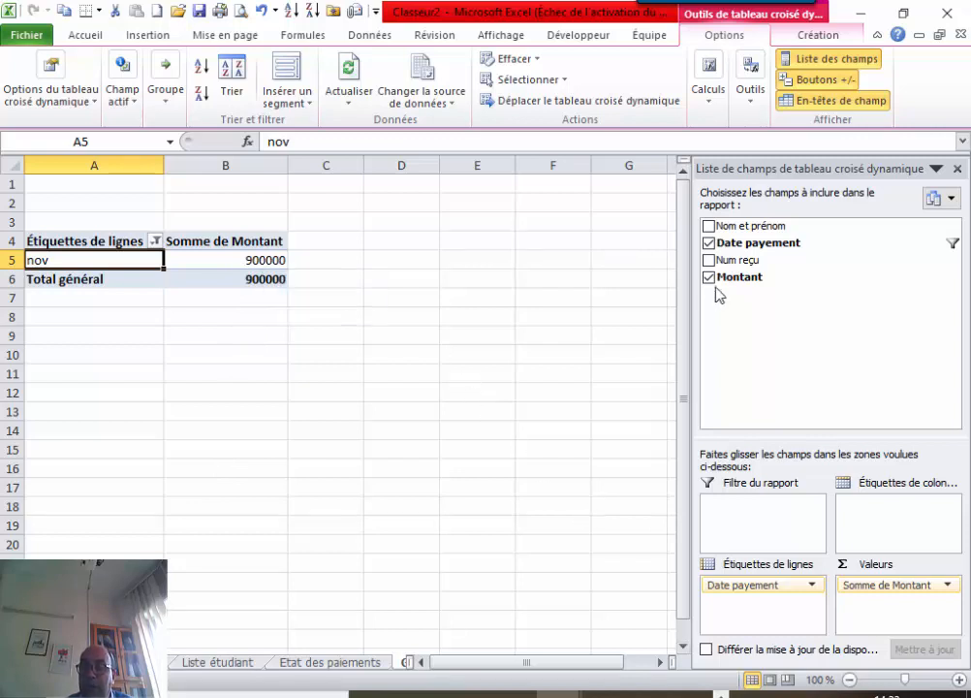
drag(741, 243, 743, 591)
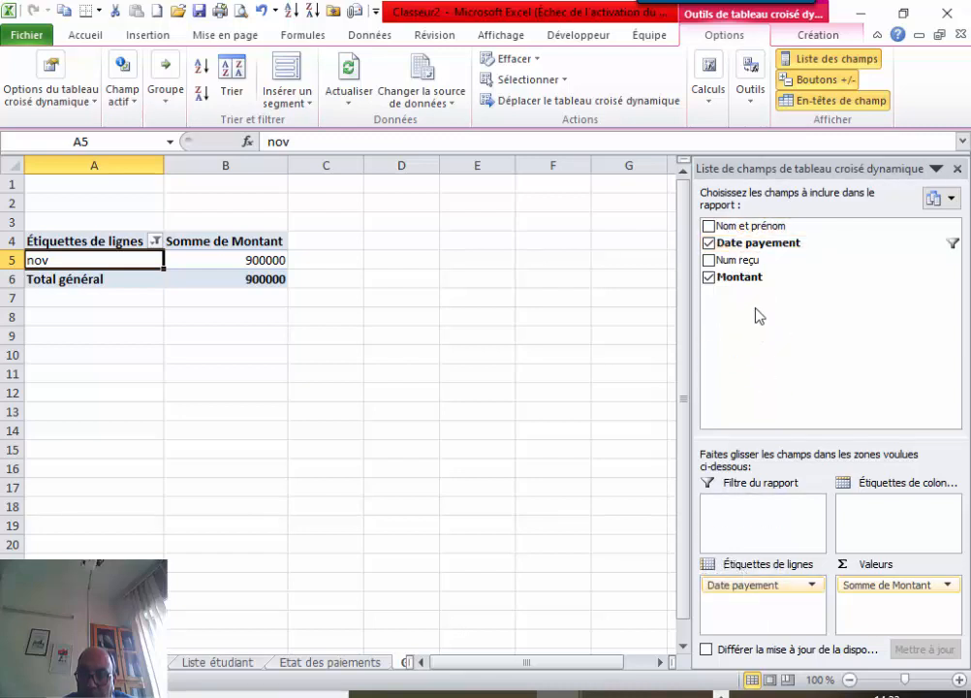
drag(765, 252, 761, 615)
Ungroup nov back into individual dates, moving Date payement to columns and back to rows.
right_click(89, 259)
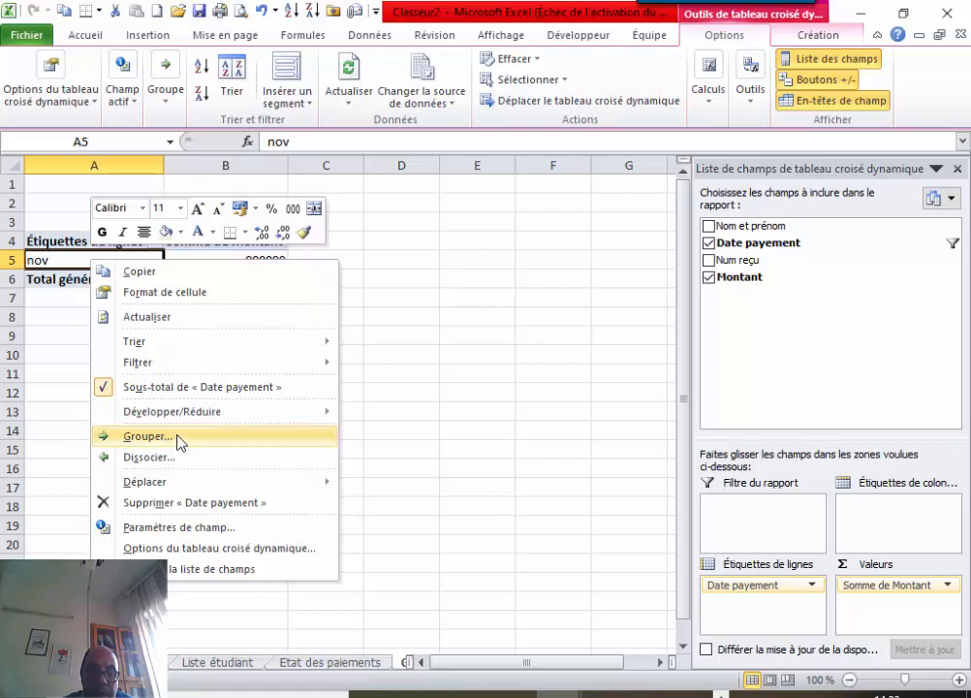
click(155, 457)
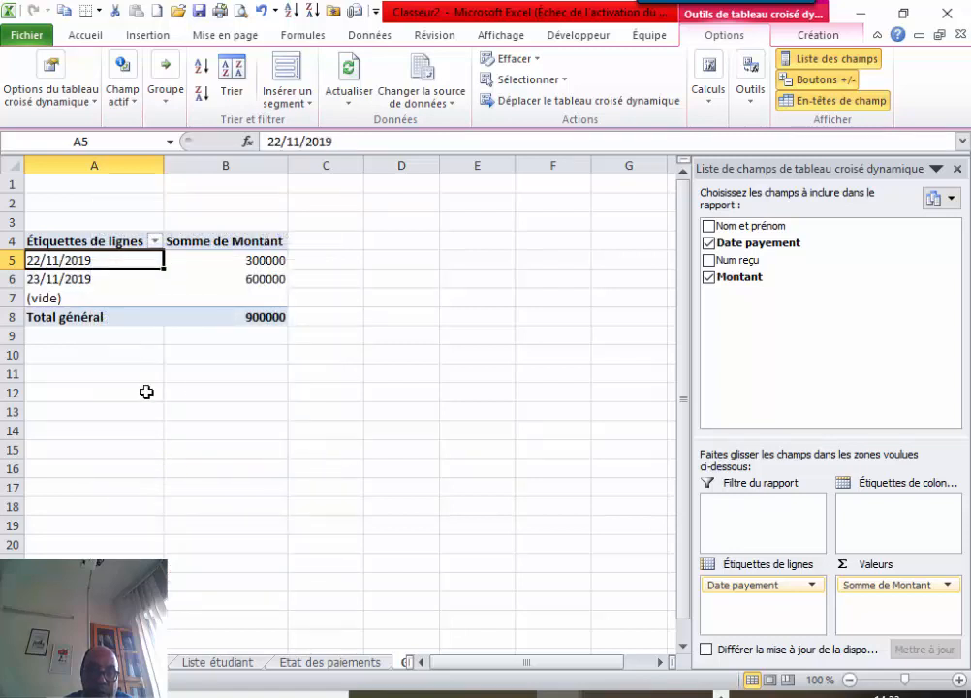
drag(748, 248, 759, 611)
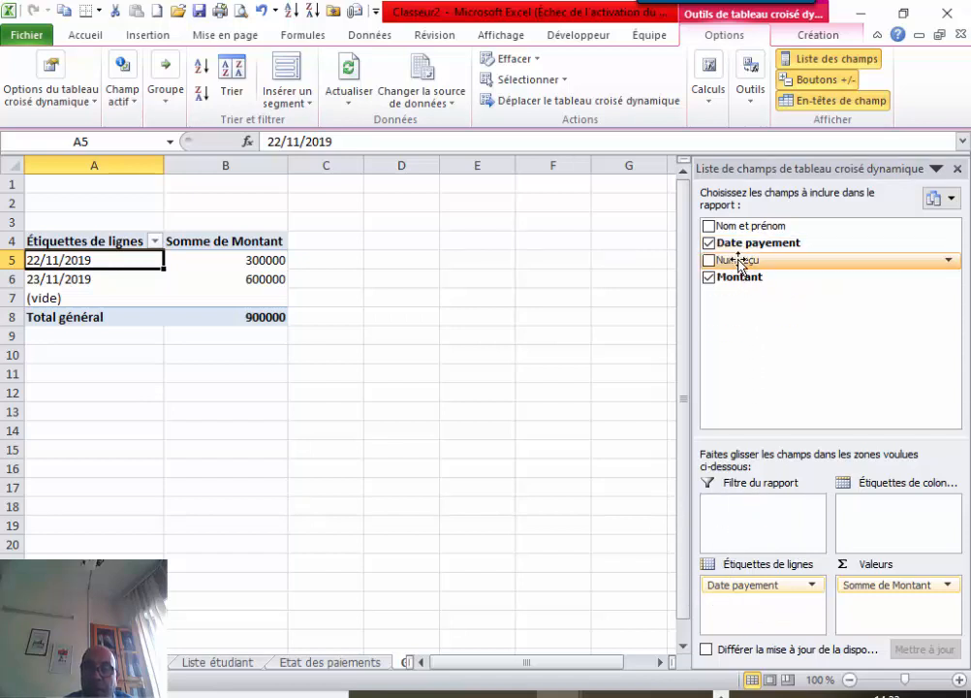
drag(748, 248, 890, 512)
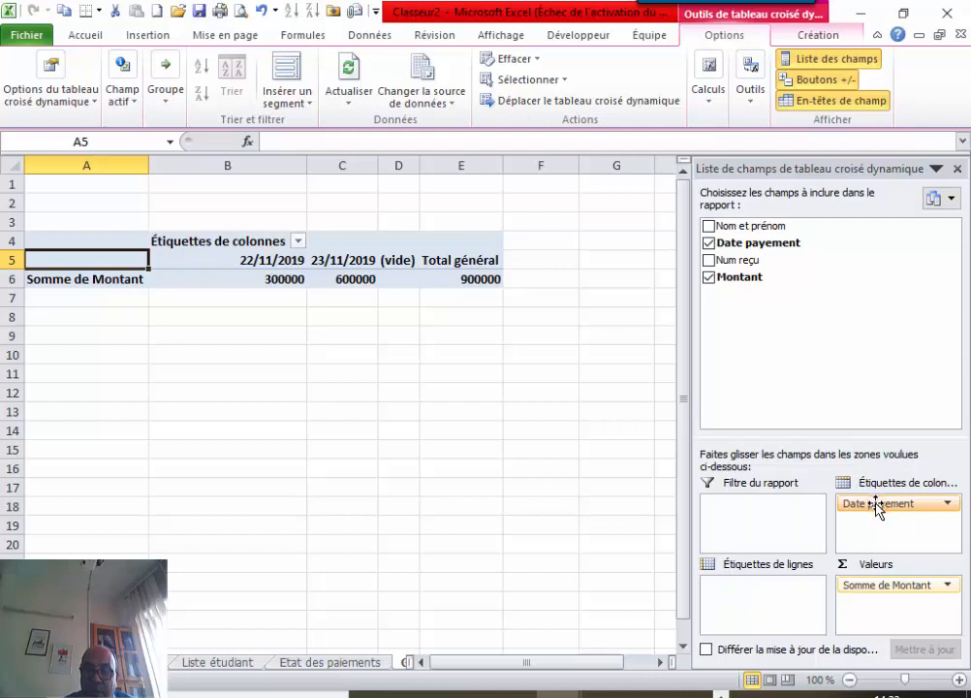
drag(877, 505, 756, 609)
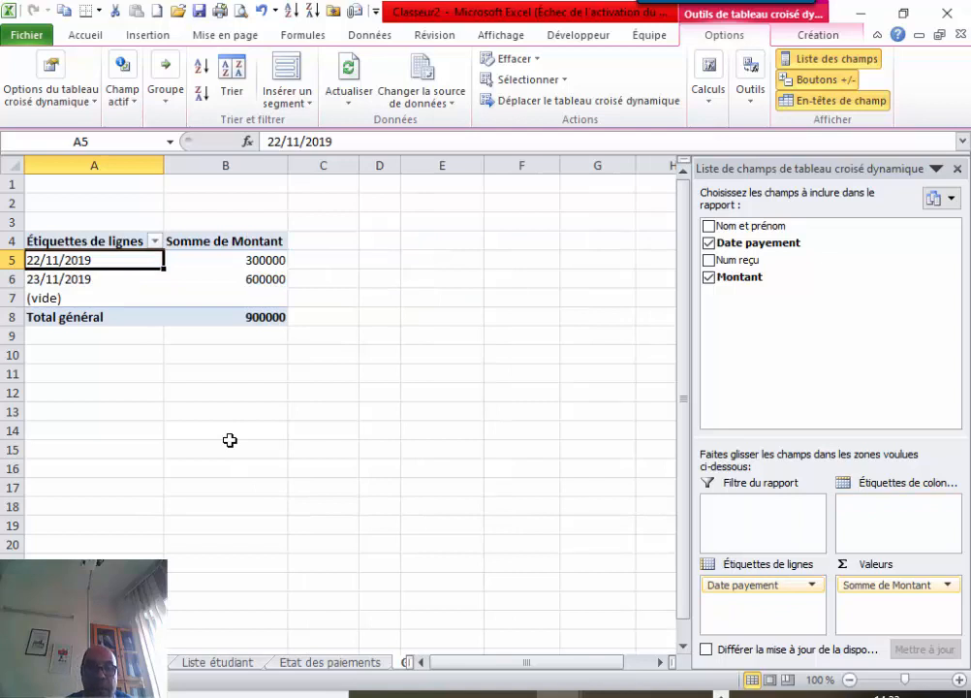
Group the dates by months and years, so 2019 shows nov at 900000.
right_click(100, 264)
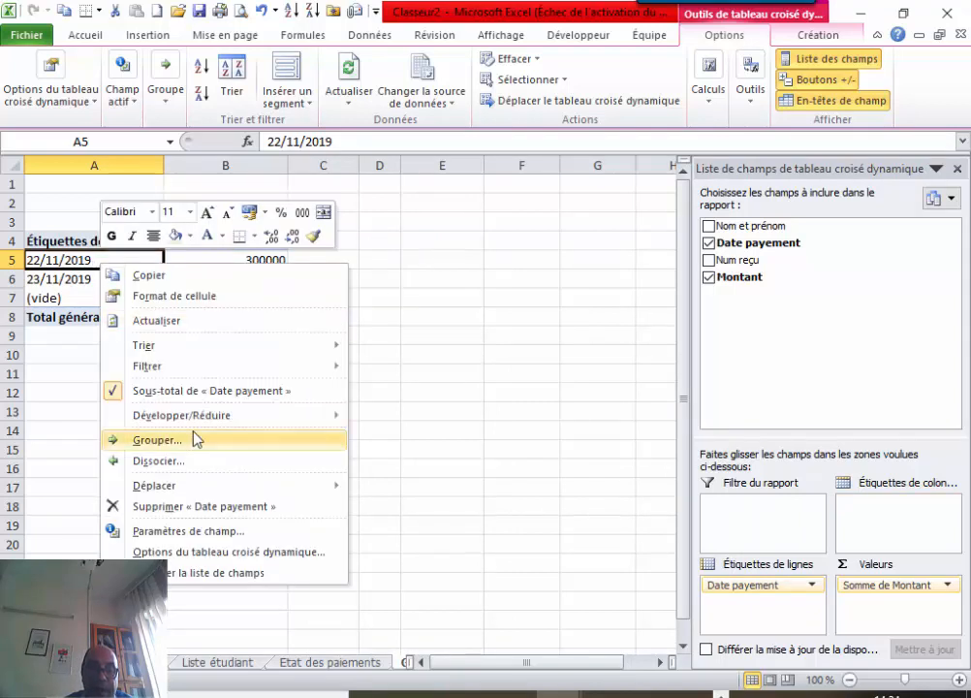
click(199, 444)
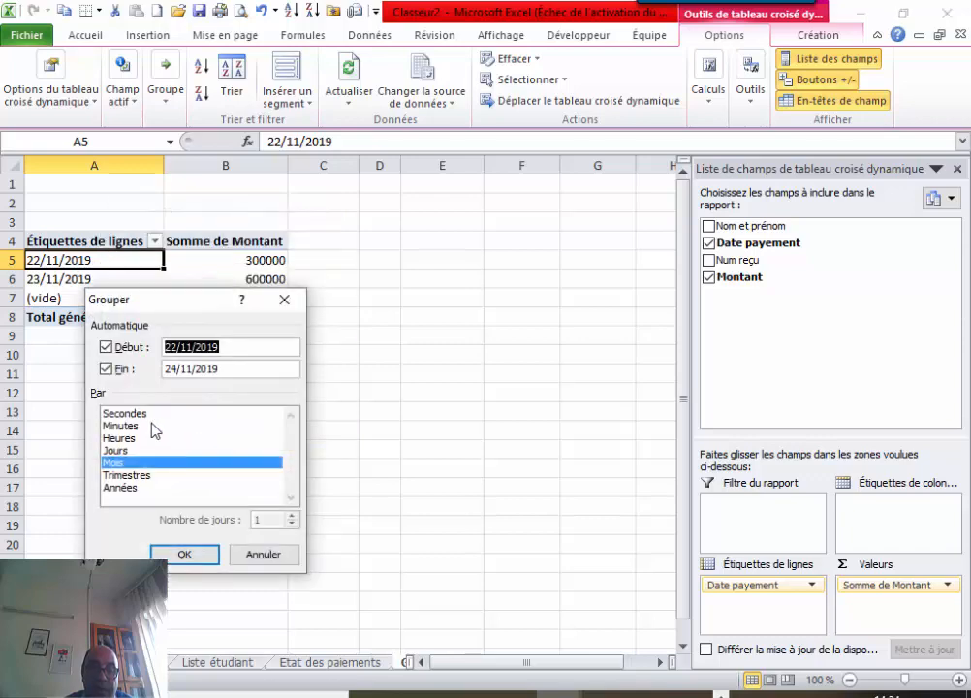
click(135, 492)
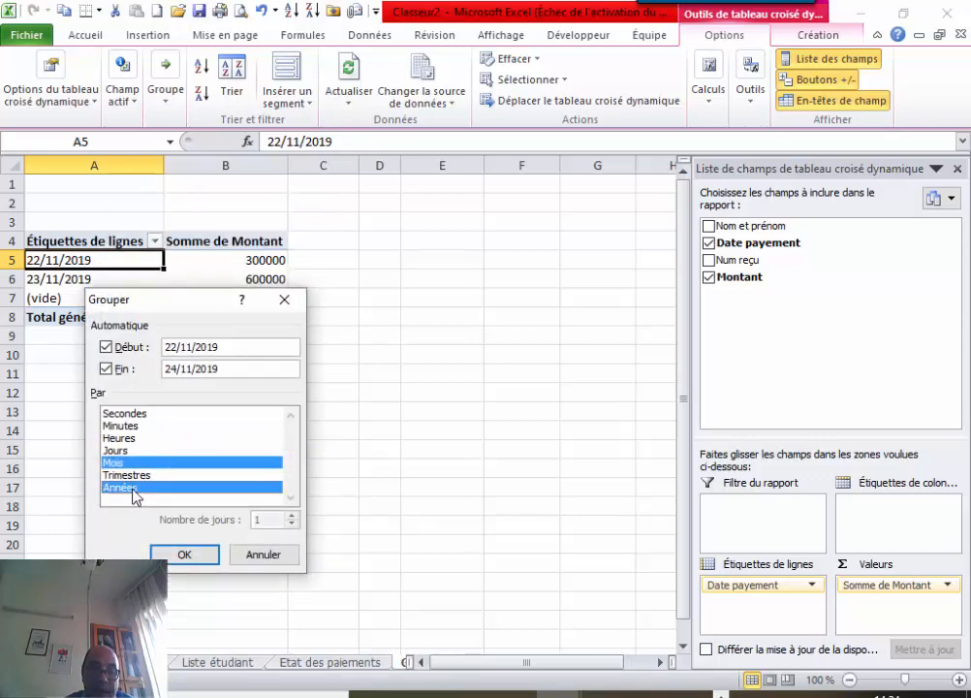
click(184, 555)
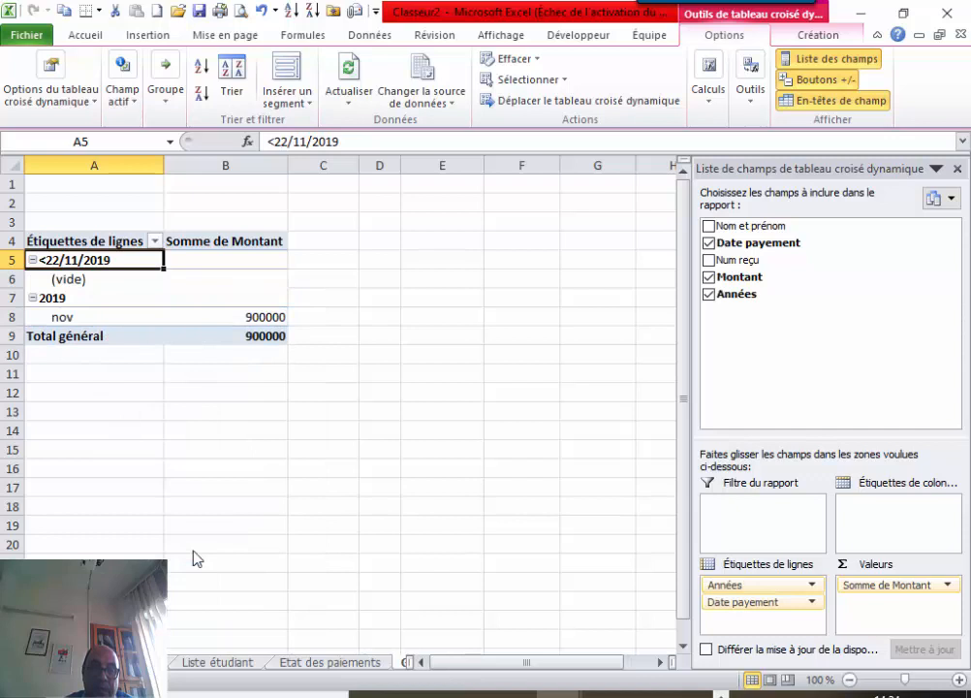
click(154, 242)
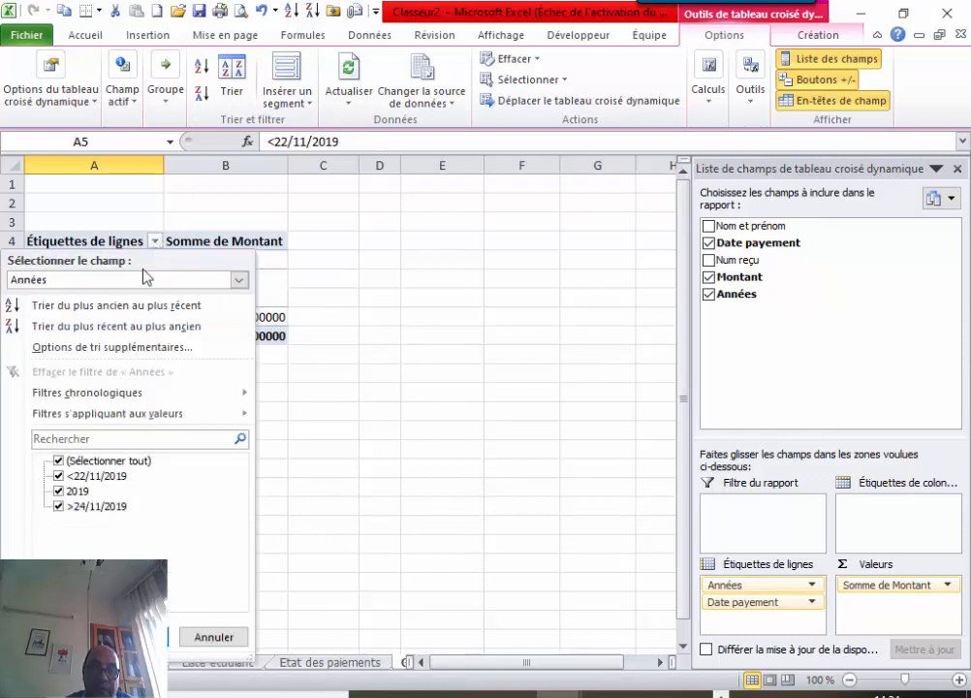
click(59, 461)
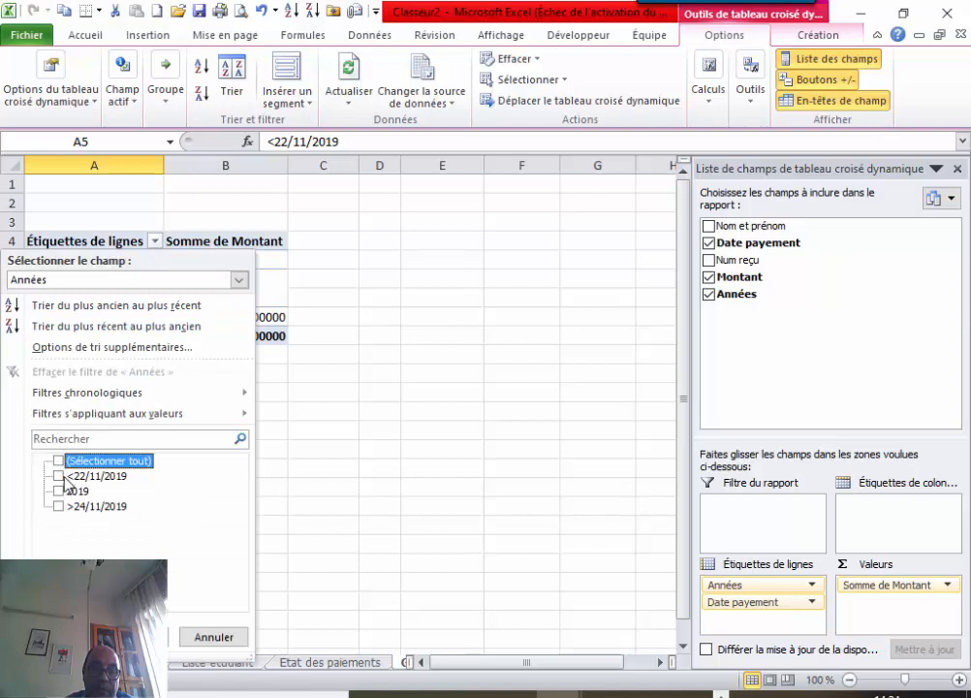
click(59, 461)
click(135, 637)
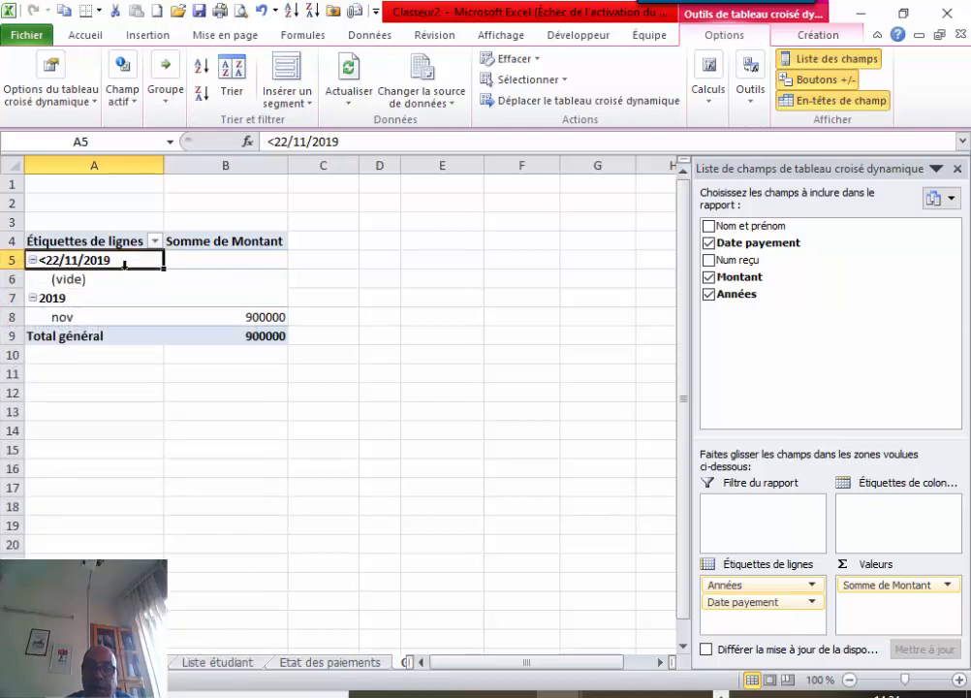
right_click(122, 263)
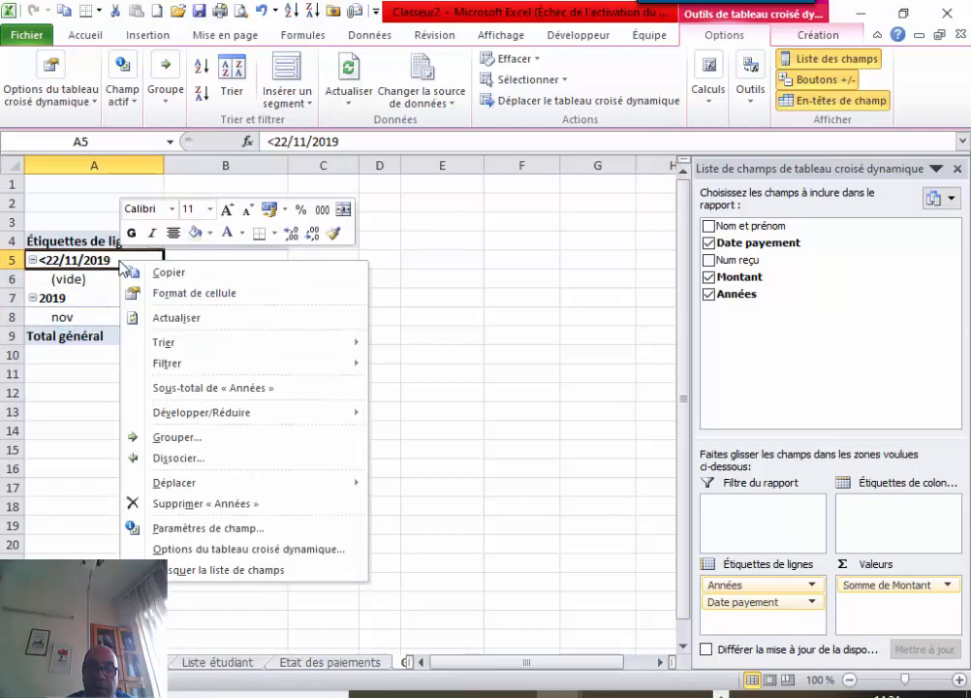
click(184, 437)
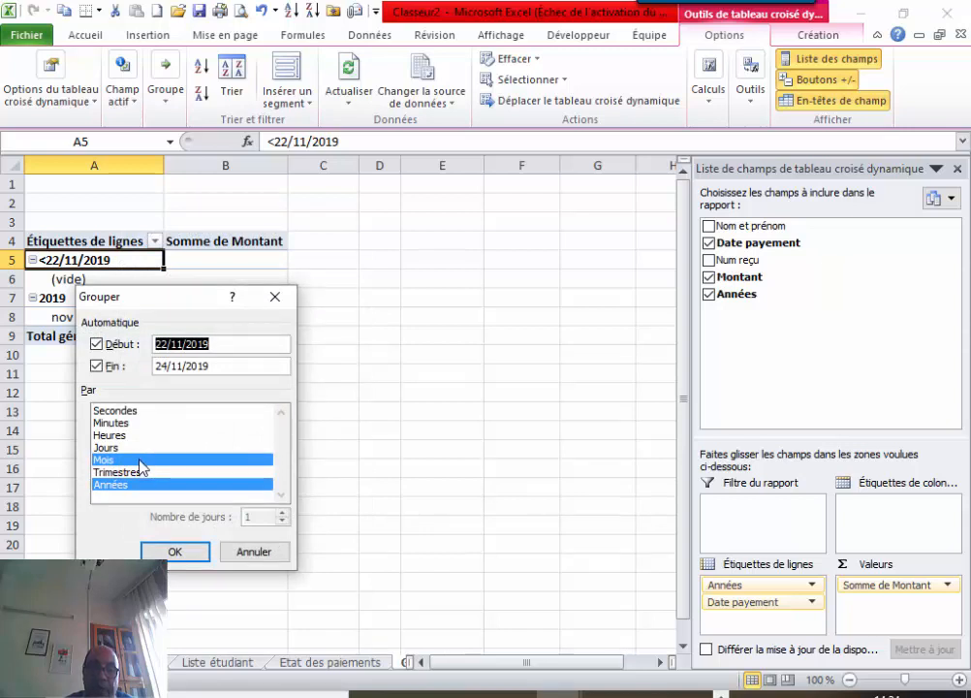
drag(189, 302, 403, 293)
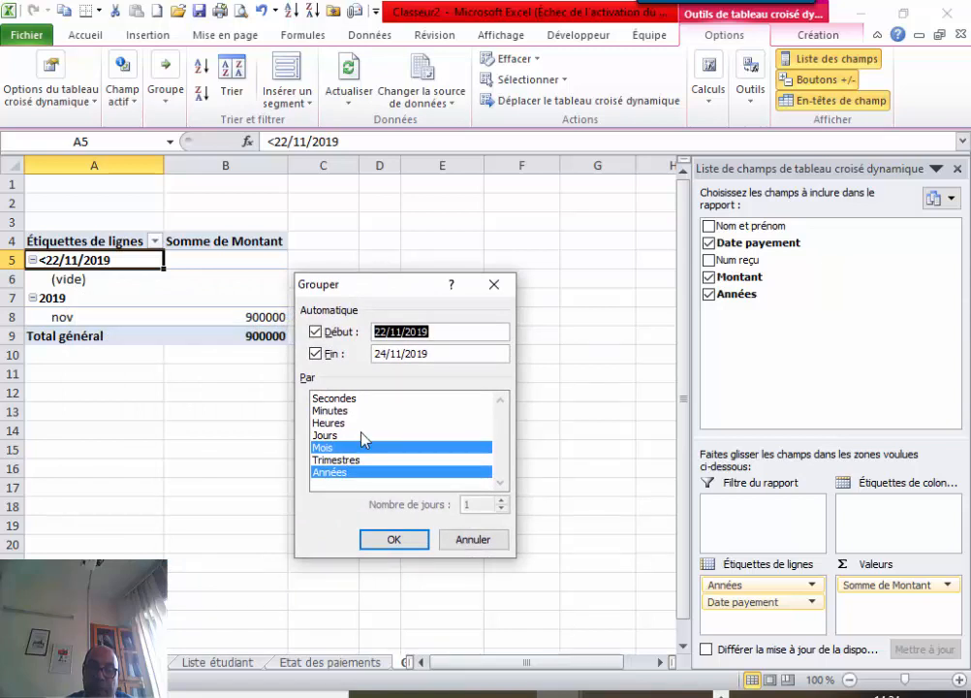
click(440, 330)
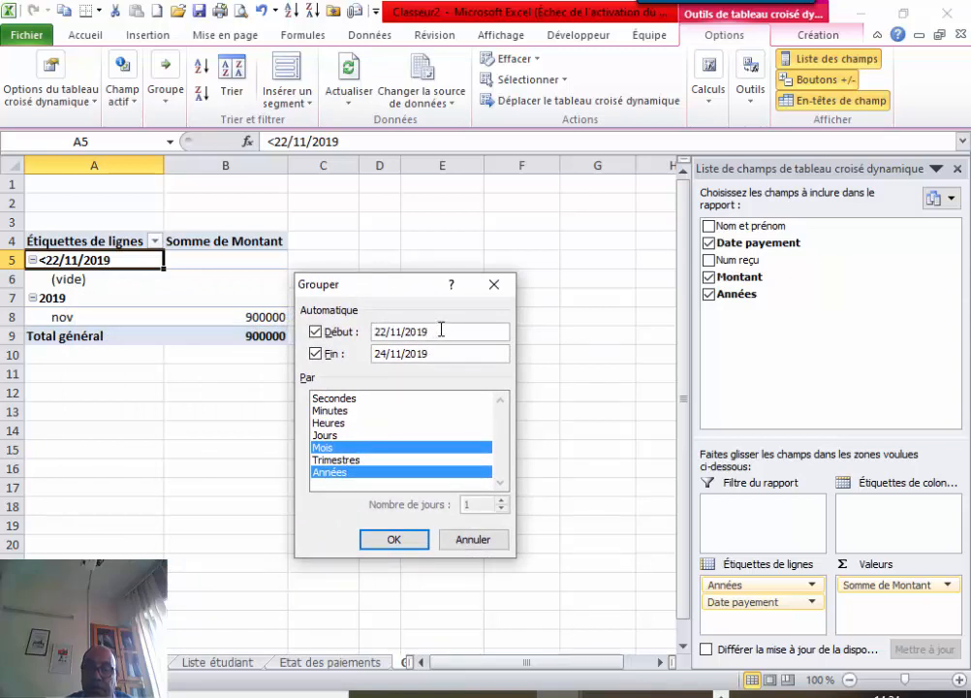
drag(440, 330, 370, 334)
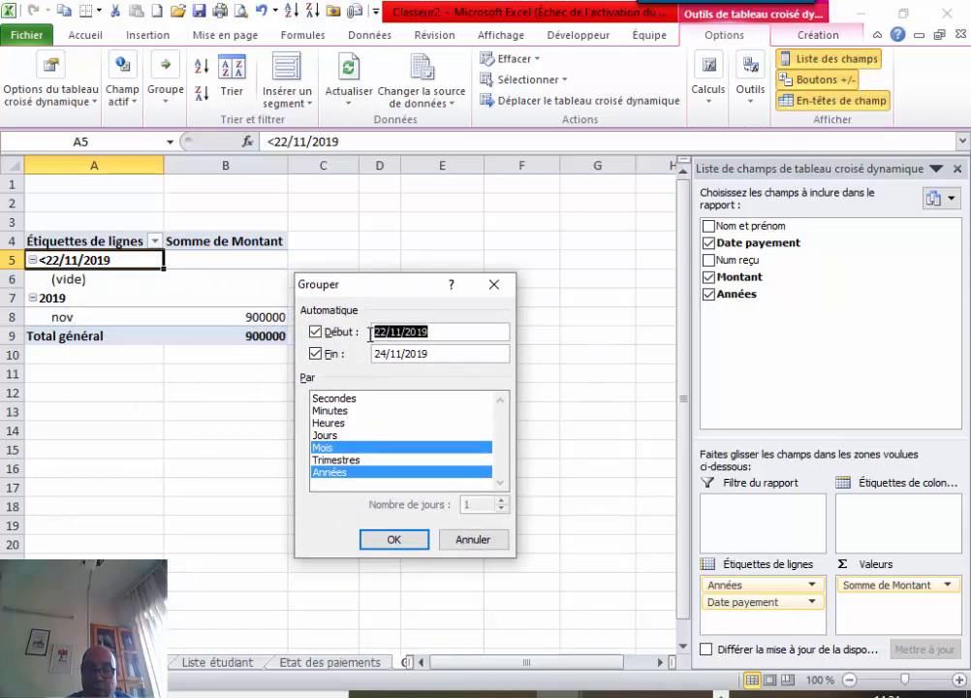
click(440, 331)
drag(440, 330, 368, 331)
key(Delete)
drag(456, 353, 359, 356)
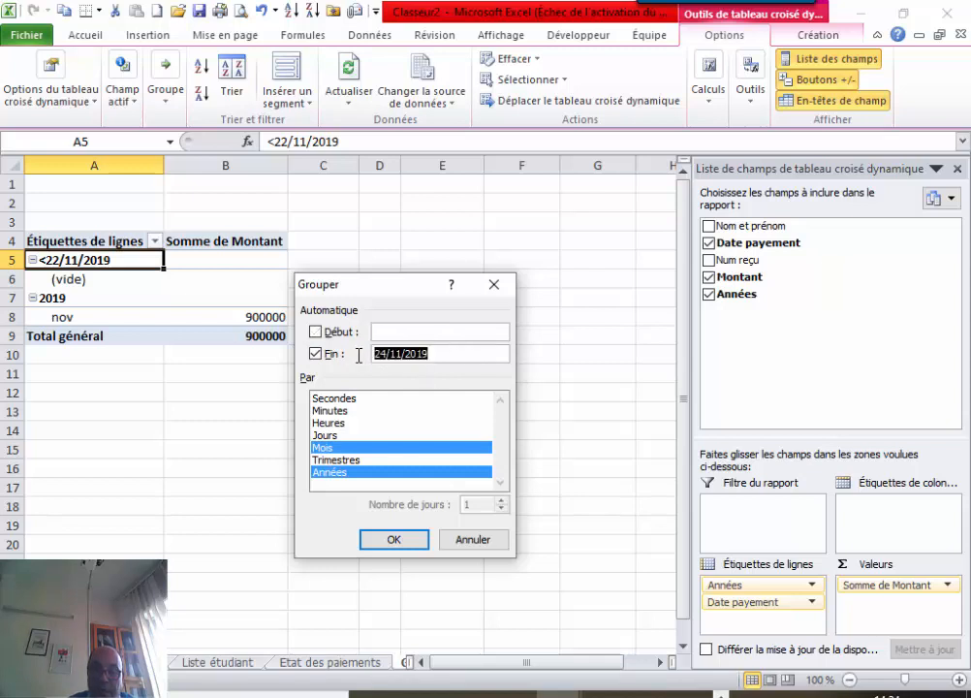
key(Delete)
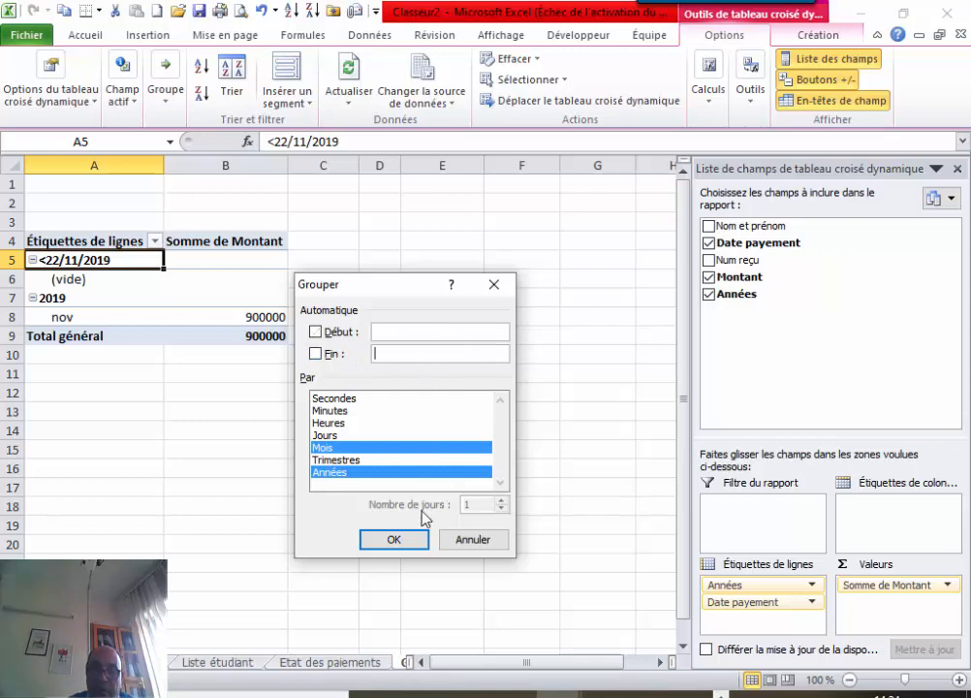
click(409, 540)
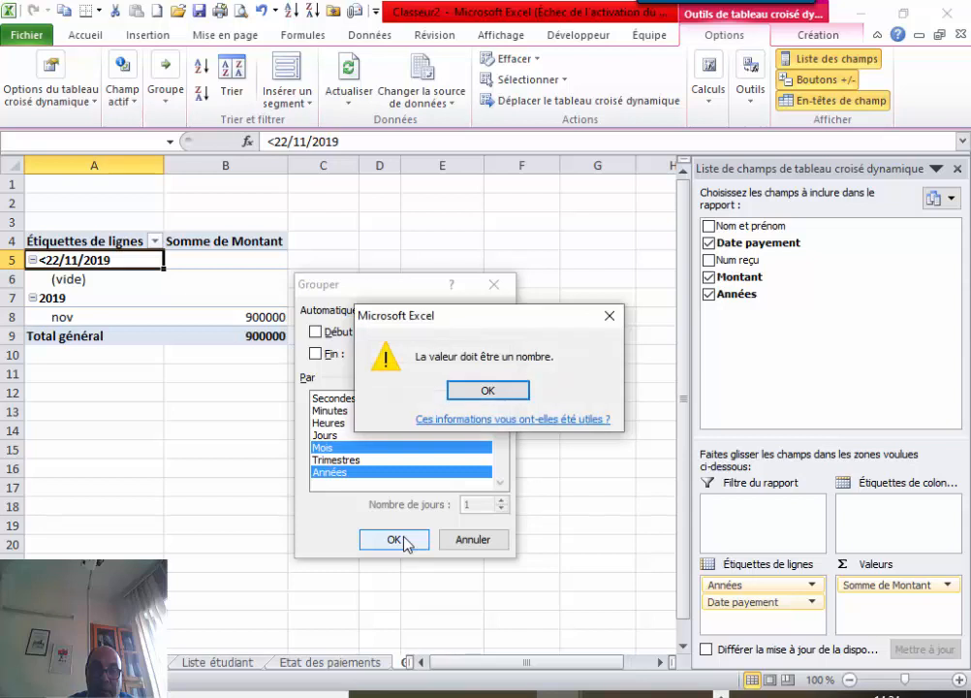
click(514, 397)
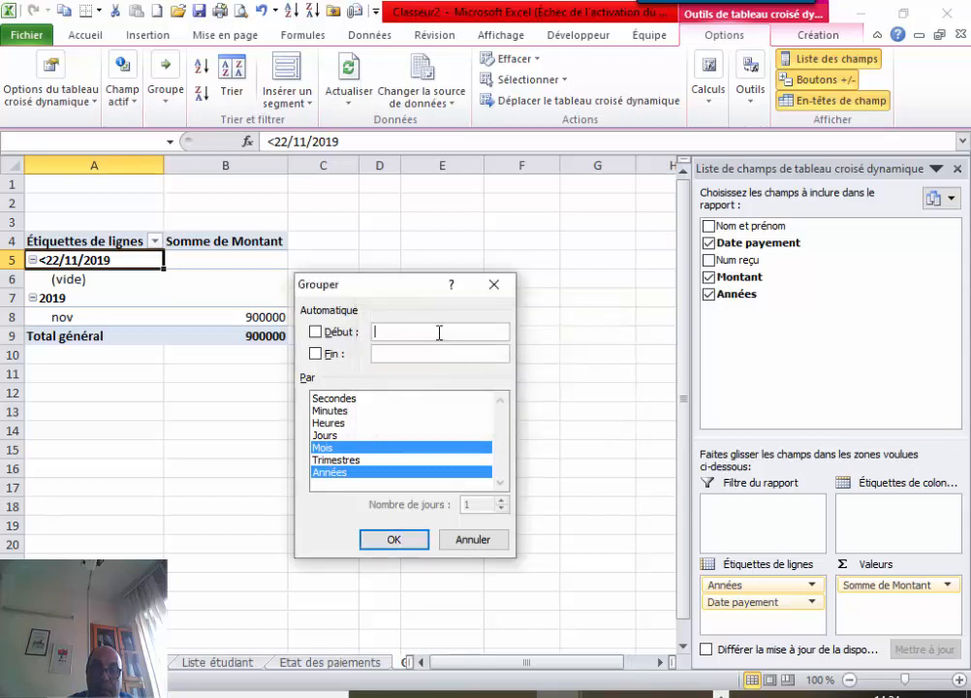
click(329, 332)
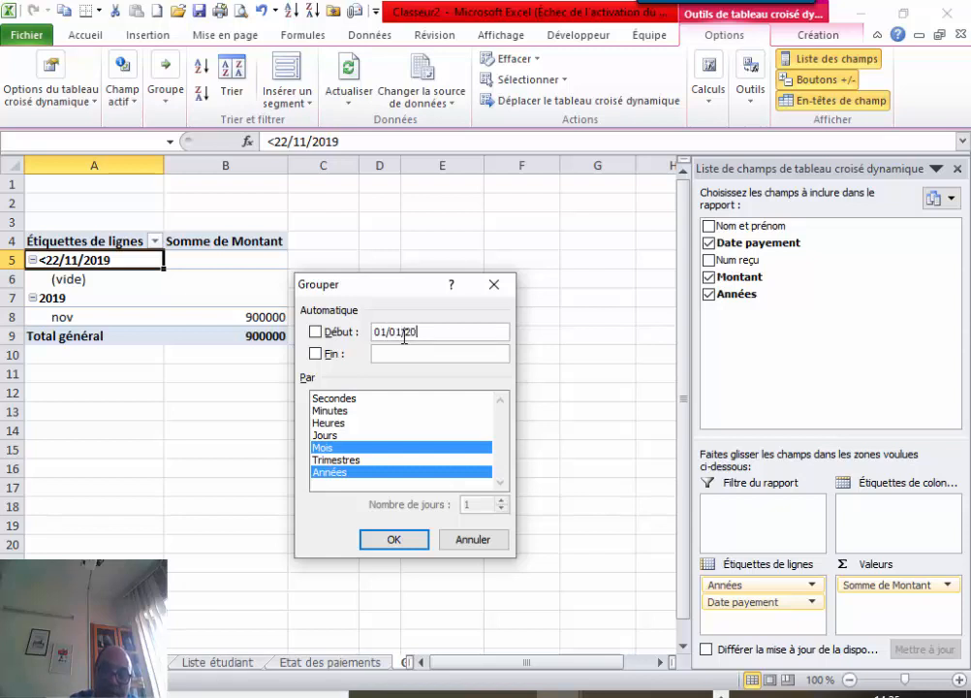
click(405, 540)
click(486, 390)
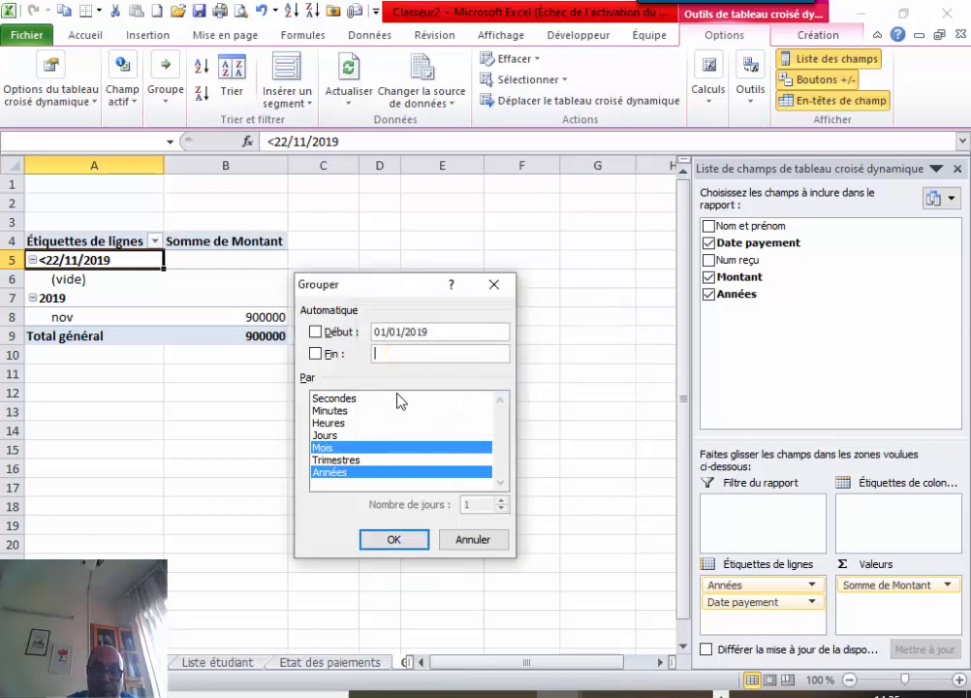
click(316, 332)
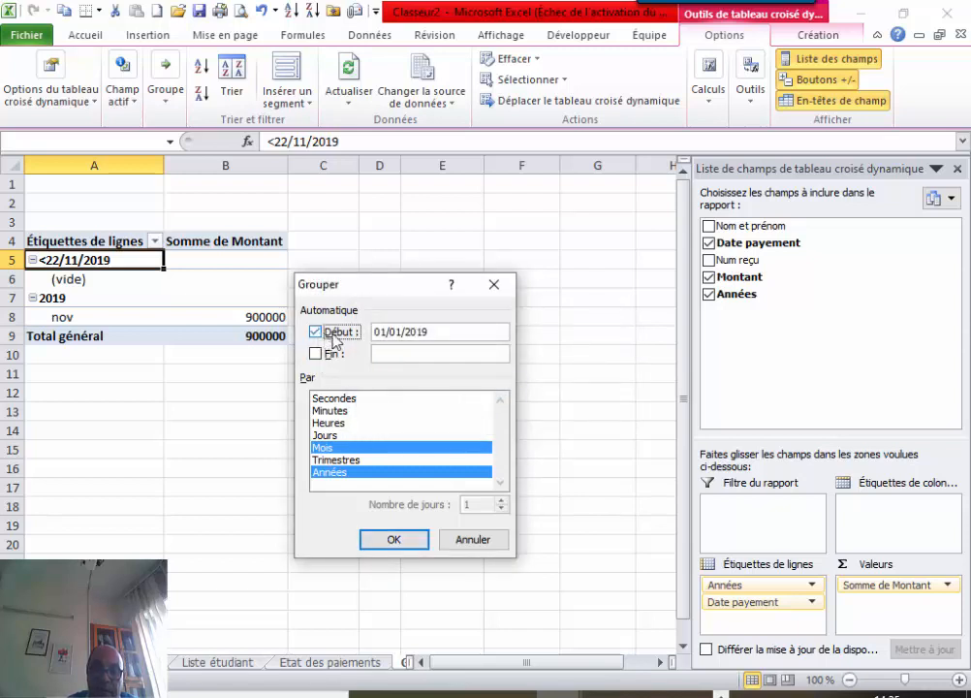
click(401, 539)
click(488, 389)
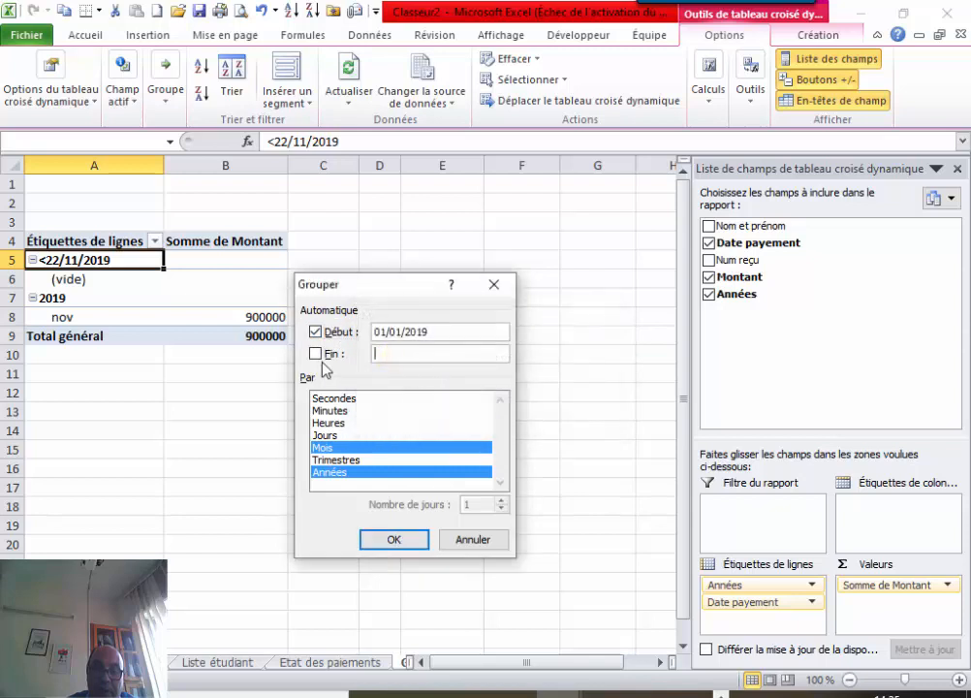
click(315, 354)
click(426, 357)
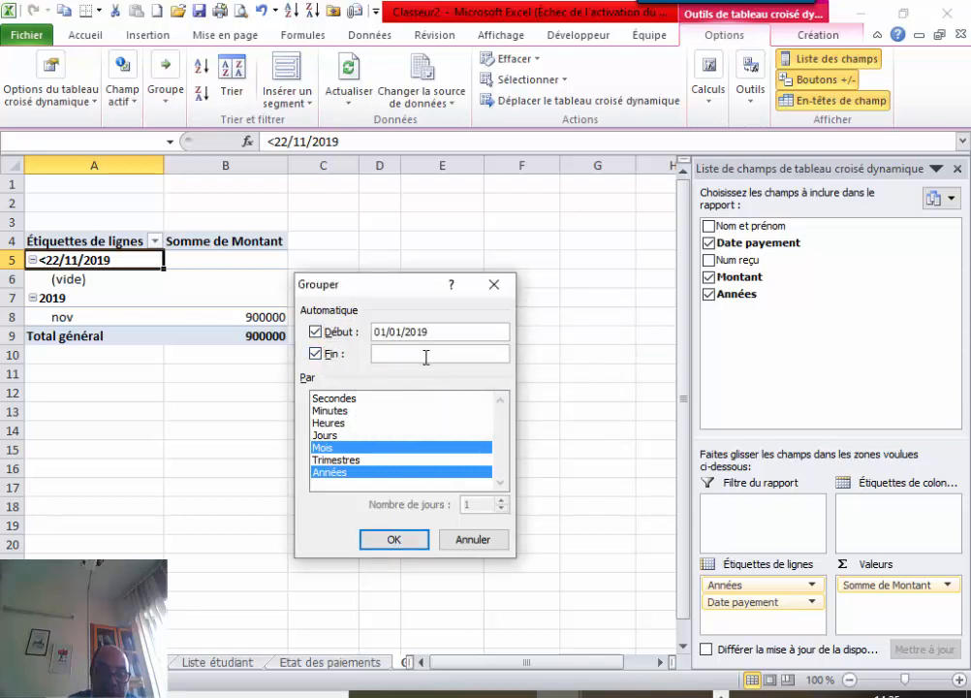
text(3)
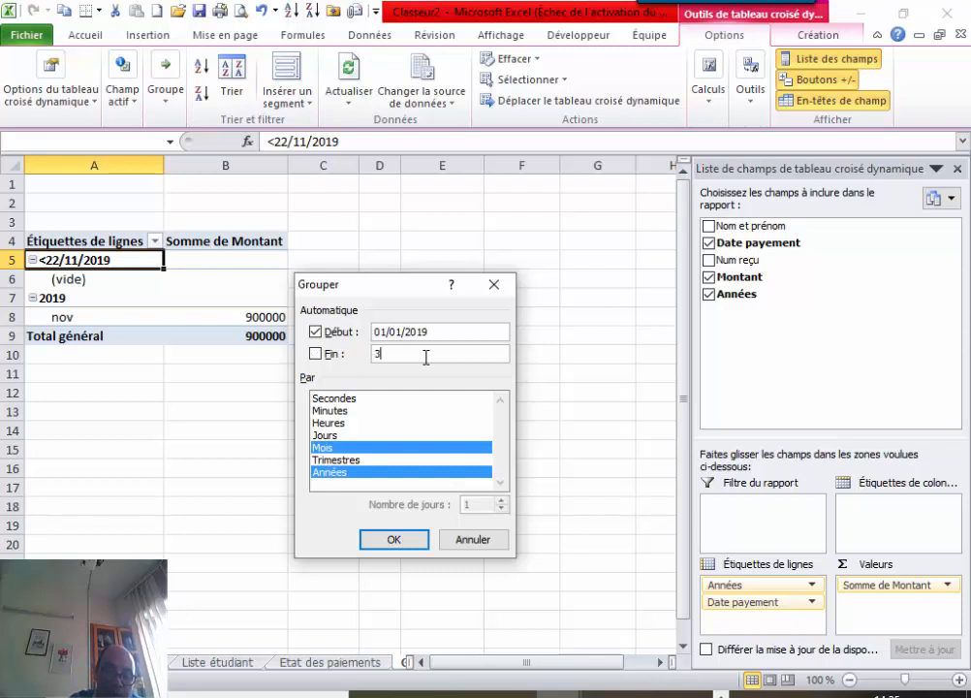
text(1)
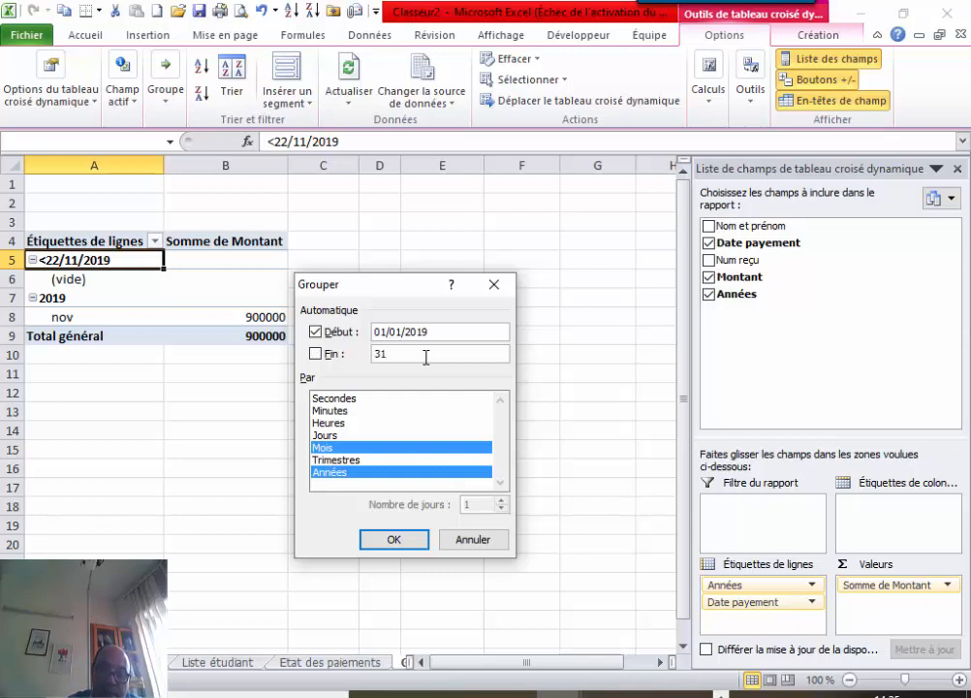
text(/1)
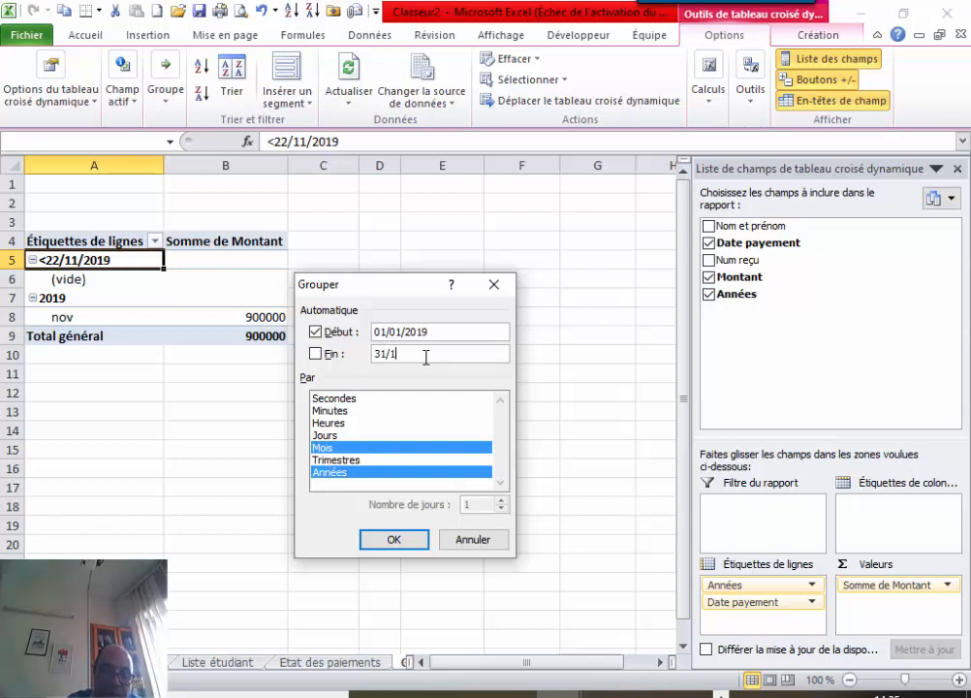
text(2/2019)
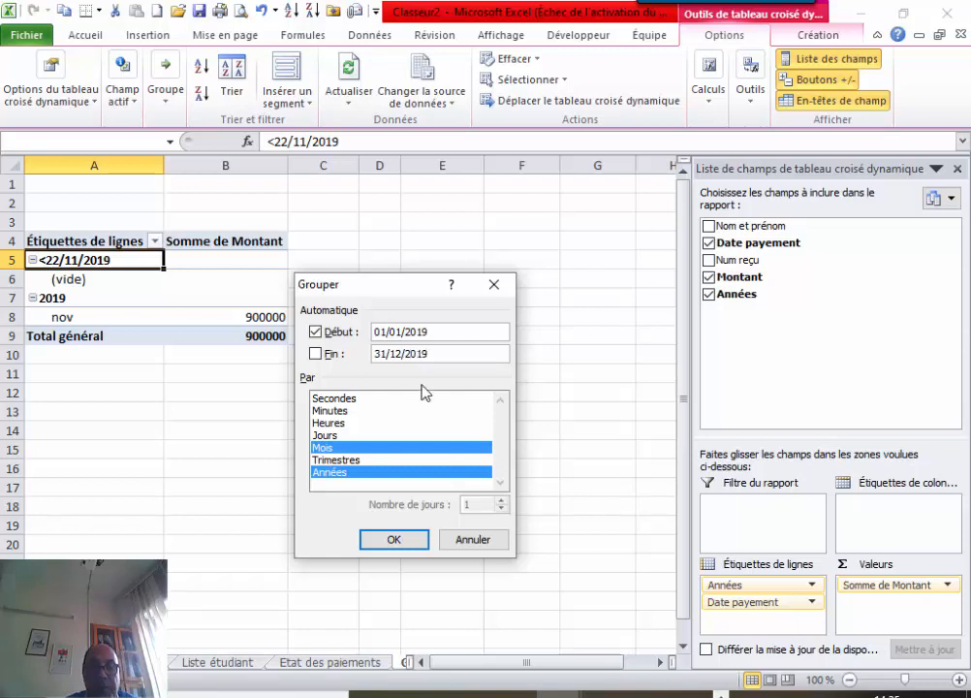
click(404, 545)
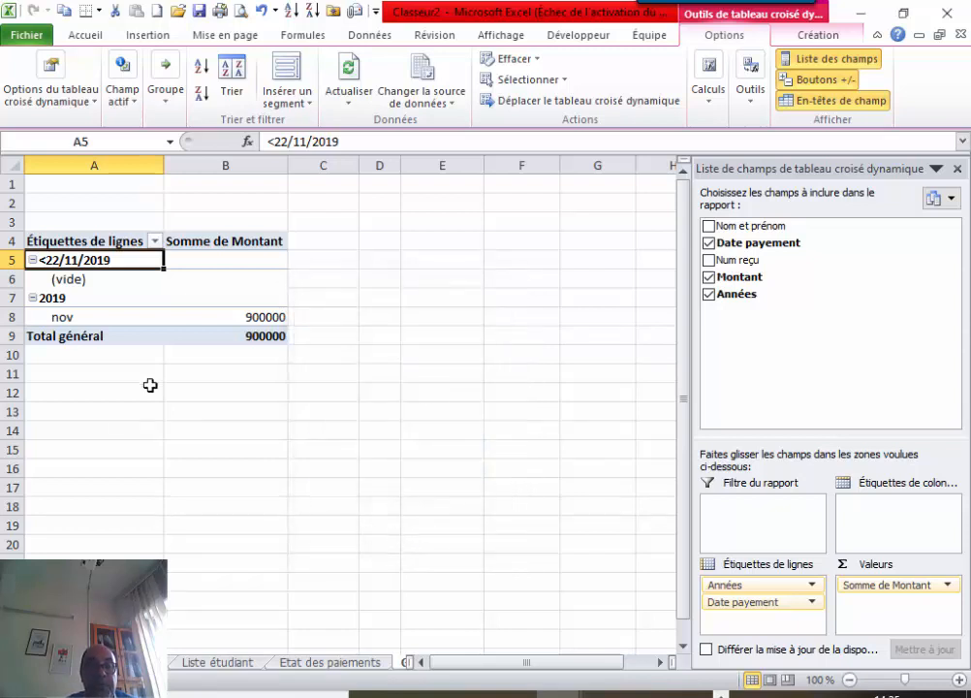
Exclude <22/11/2019 and >31/12/2019 so only 2019 remains, then return to Saisie payement.
click(155, 240)
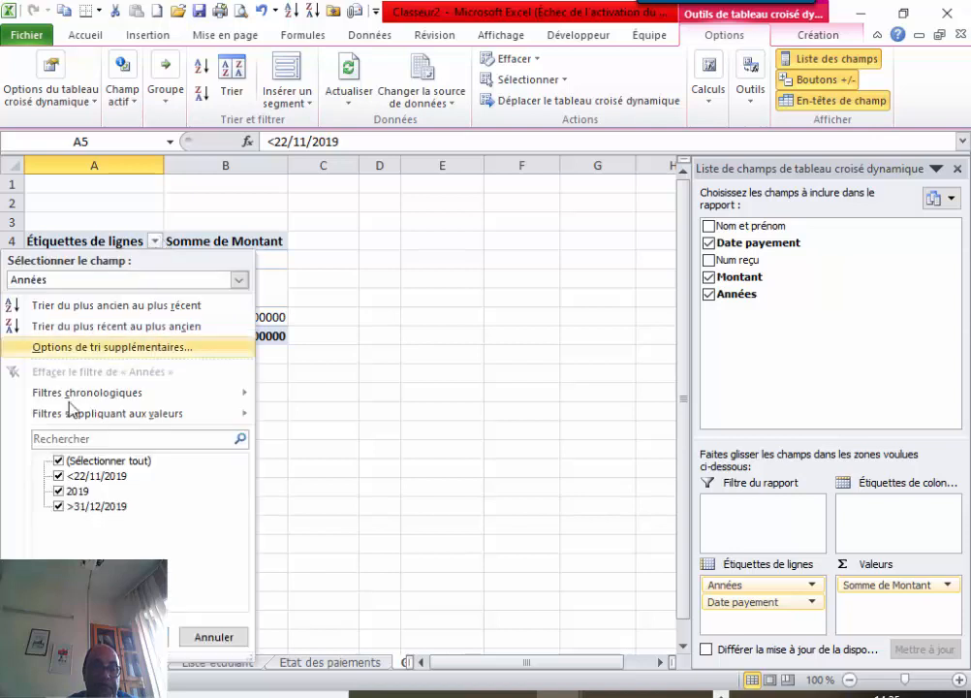
click(59, 476)
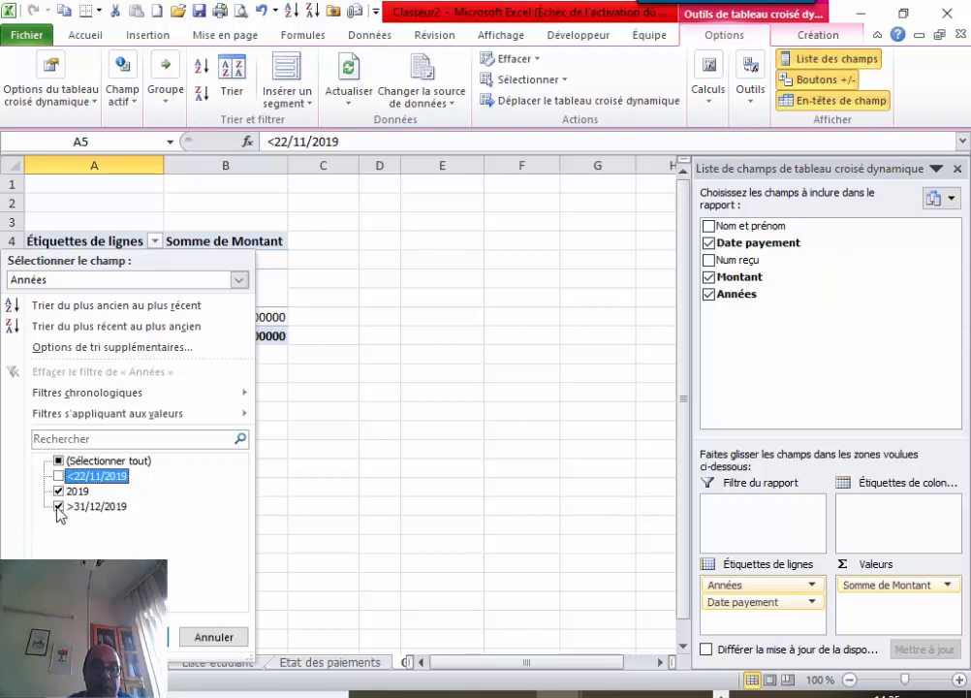
click(59, 506)
click(131, 637)
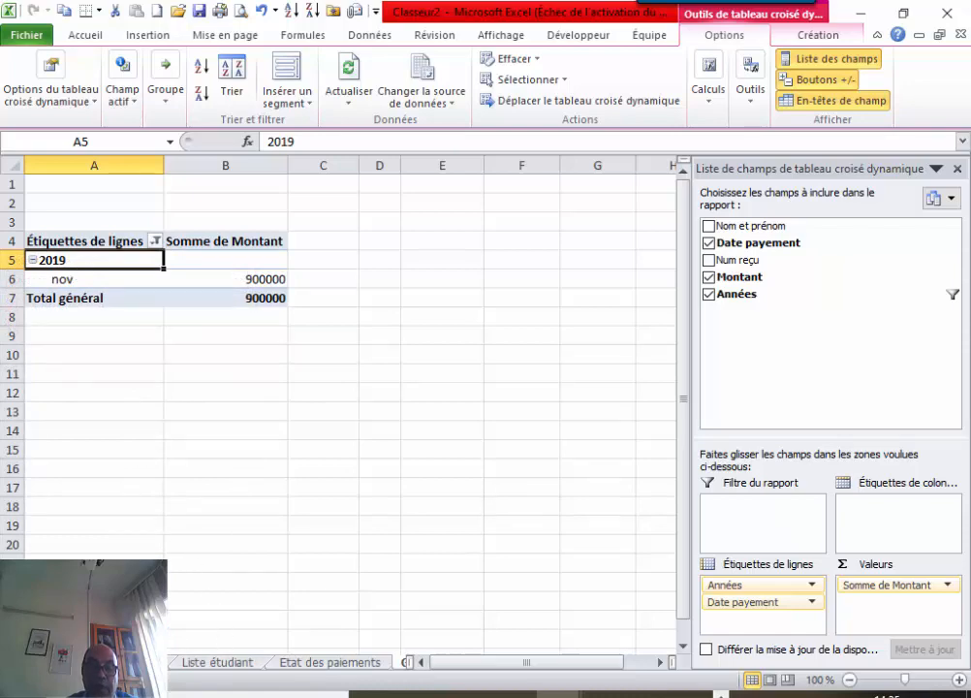
click(126, 663)
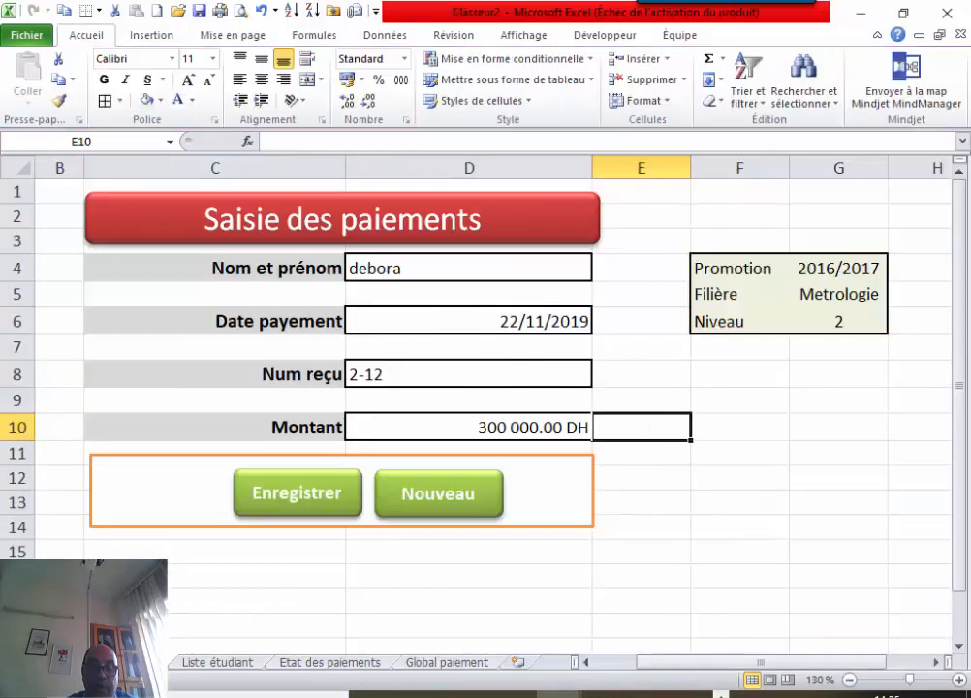
Change D6's date to 22/10/2019, try Enregistrer, and end the macro at its error.
double_click(546, 319)
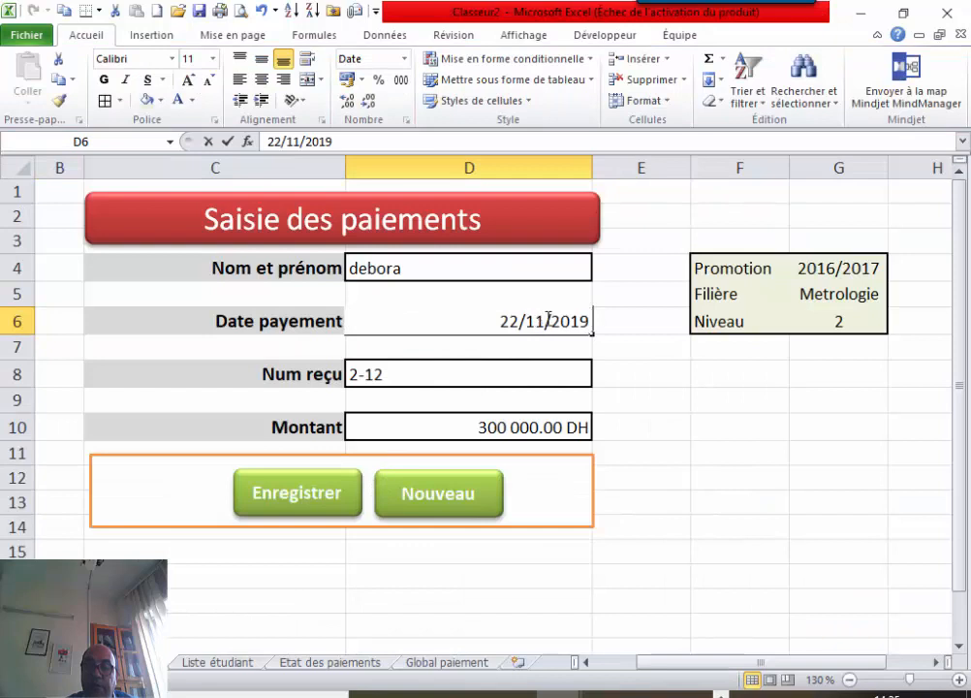
key(BackSpace)
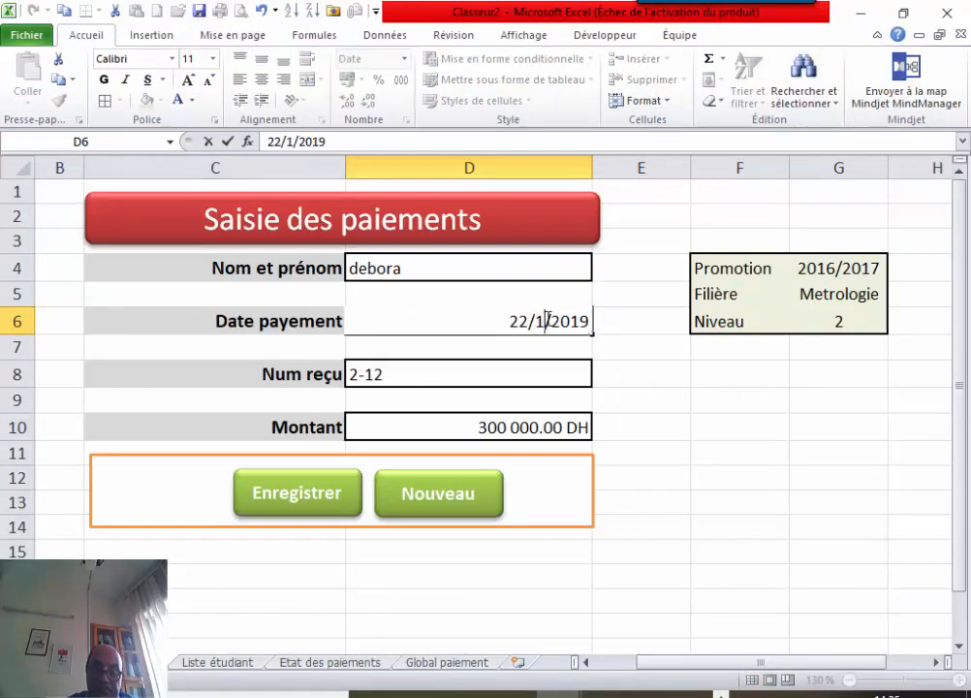
text(0)
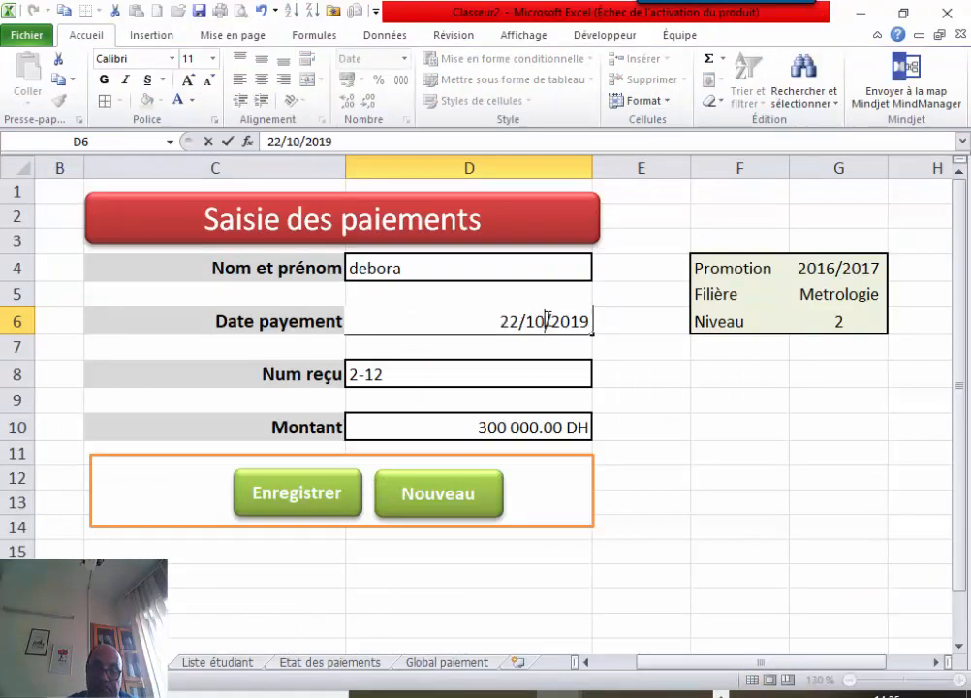
click(301, 495)
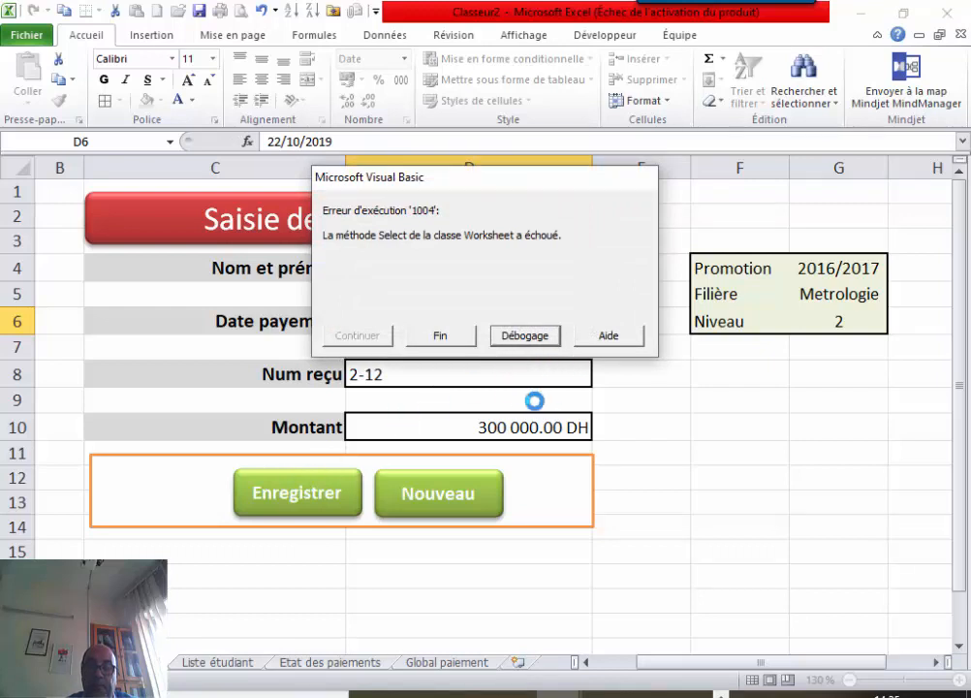
click(440, 337)
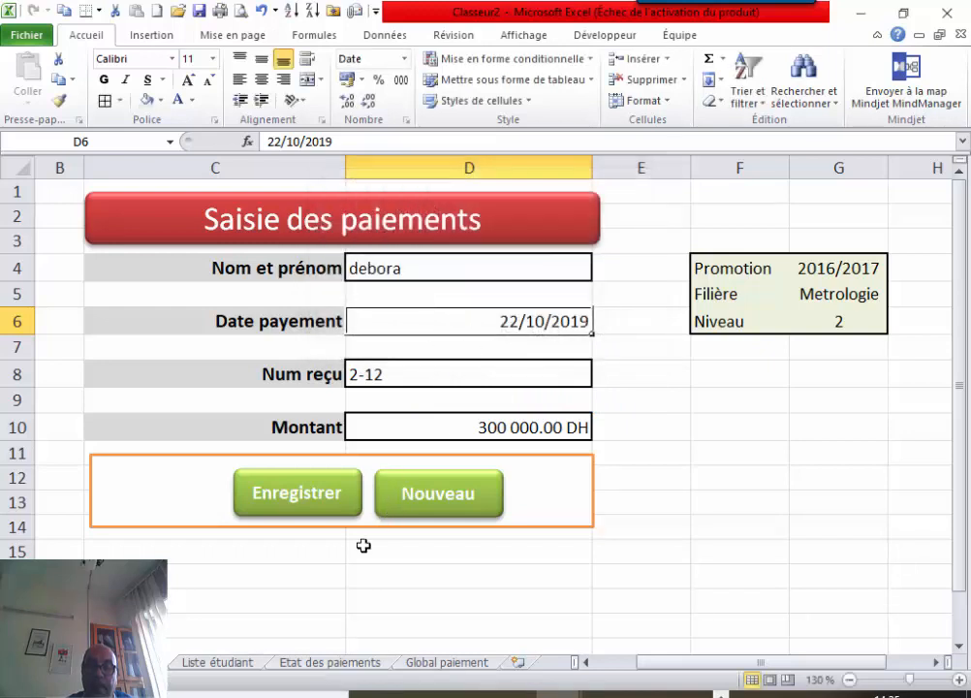
Clear the entry form with Nouveau for a new payment.
click(351, 584)
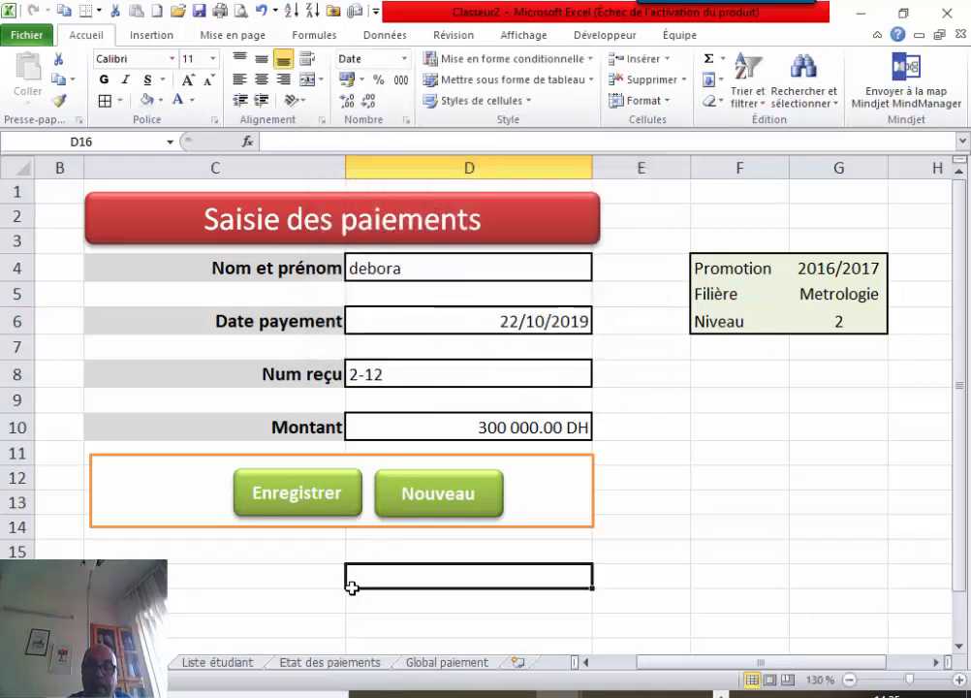
click(479, 326)
click(436, 498)
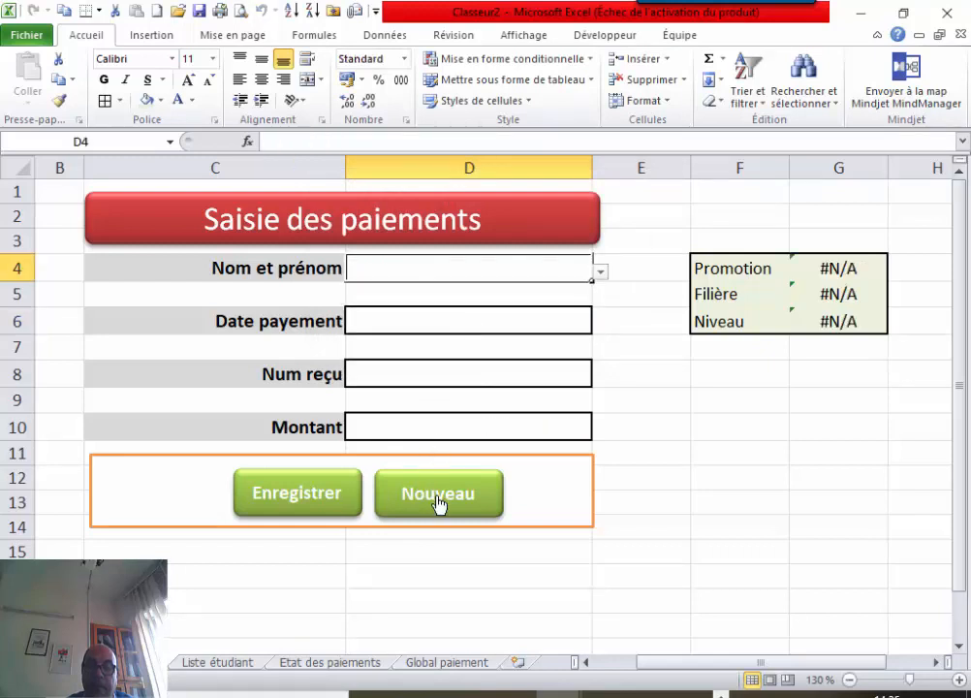
Reset the form and choose the first student from the D4 name list.
click(468, 373)
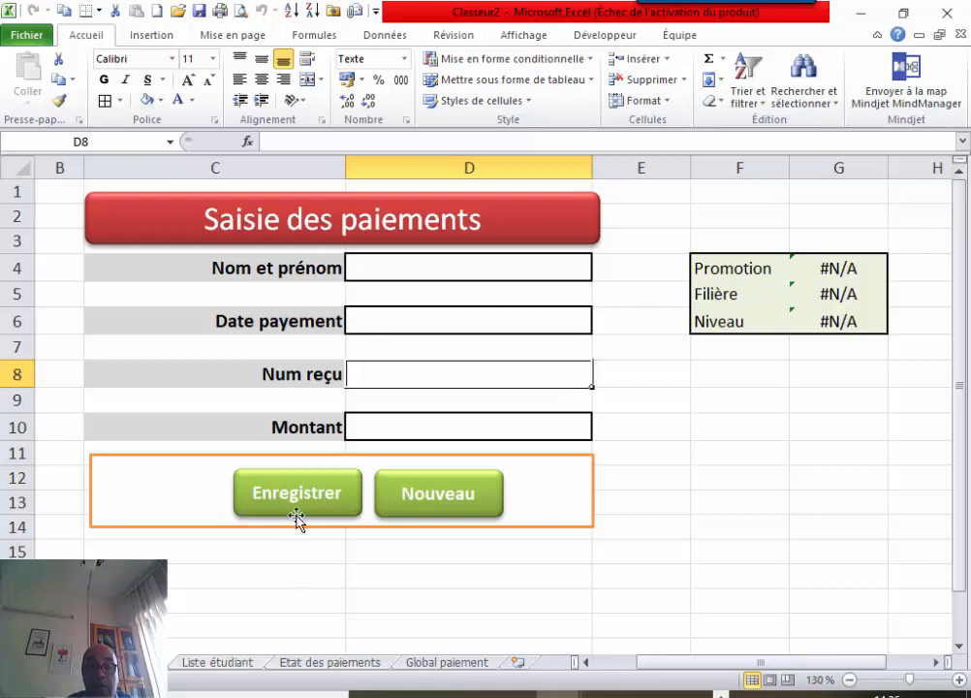
click(437, 506)
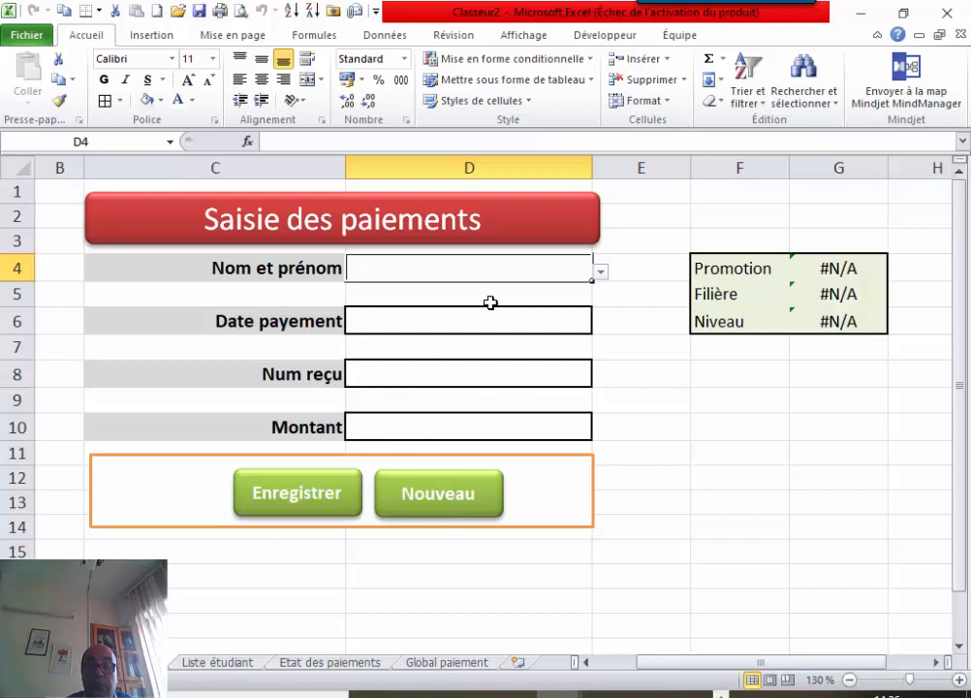
click(601, 272)
click(455, 288)
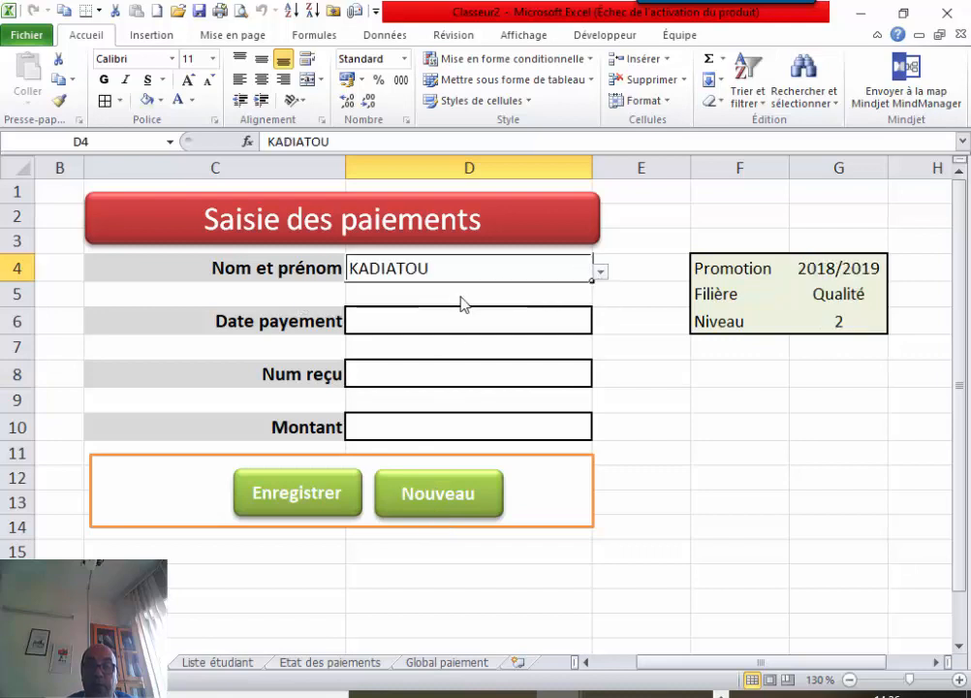
click(458, 316)
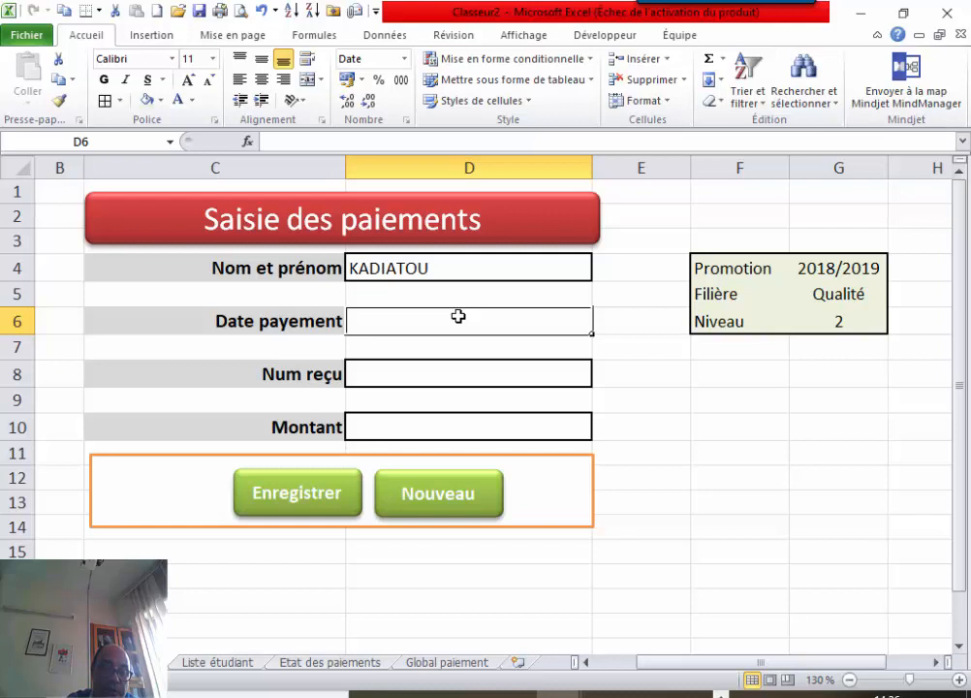
Enter date 11/10/2019, receipt 33 and amount 3000, then record the payment.
text(11/)
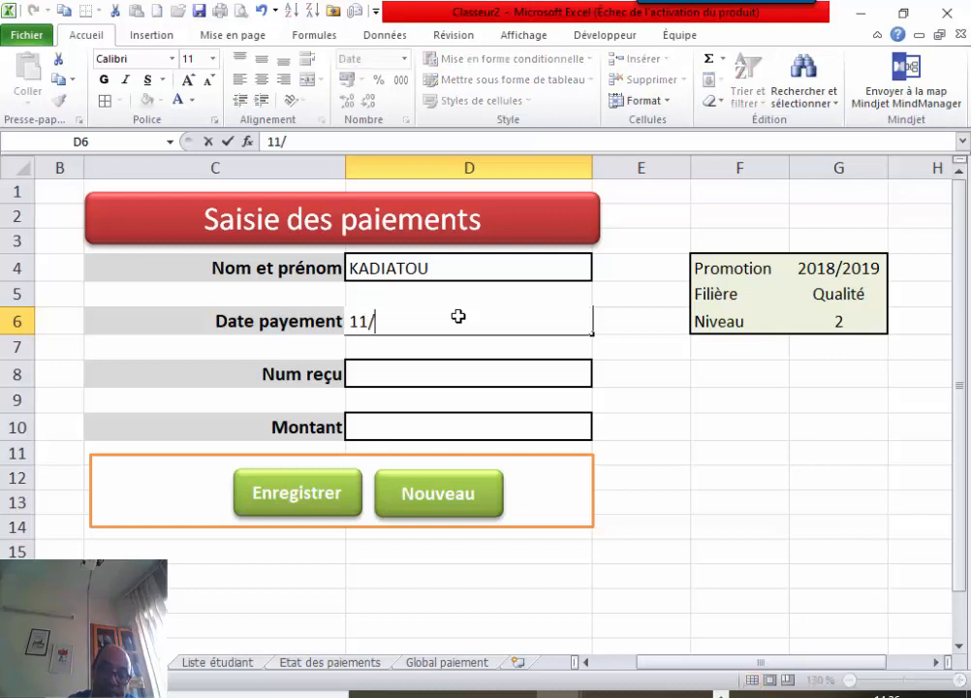
text(10)
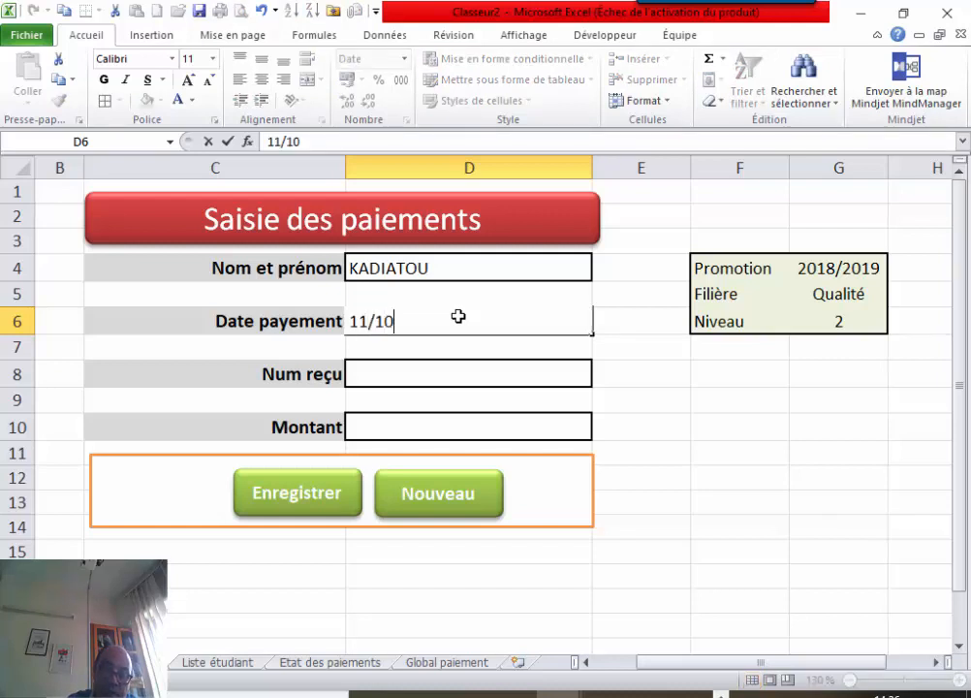
text(/1019)
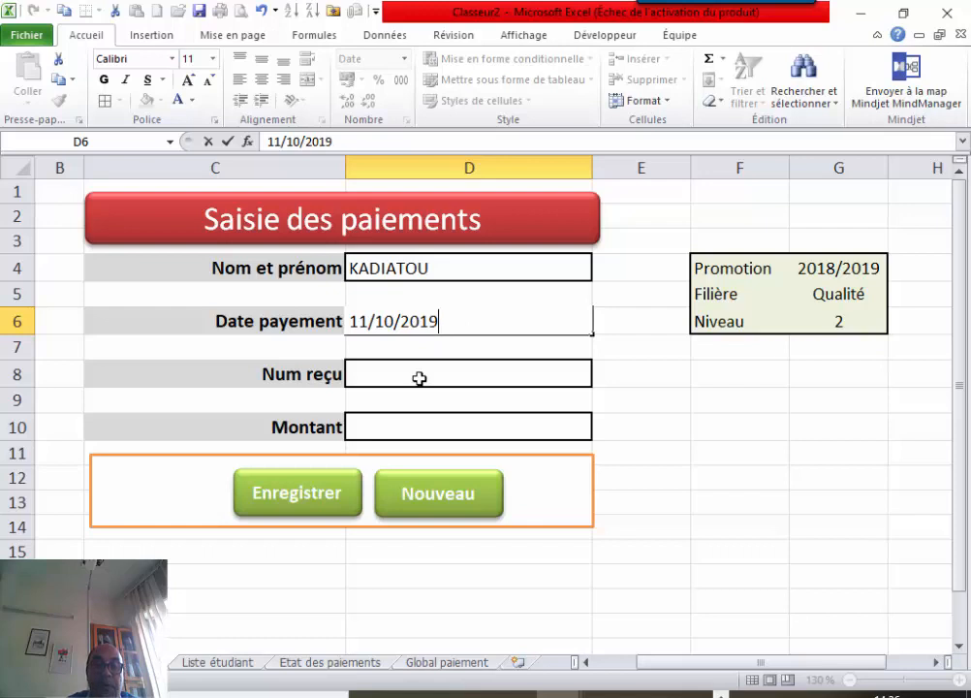
click(419, 378)
text(33)
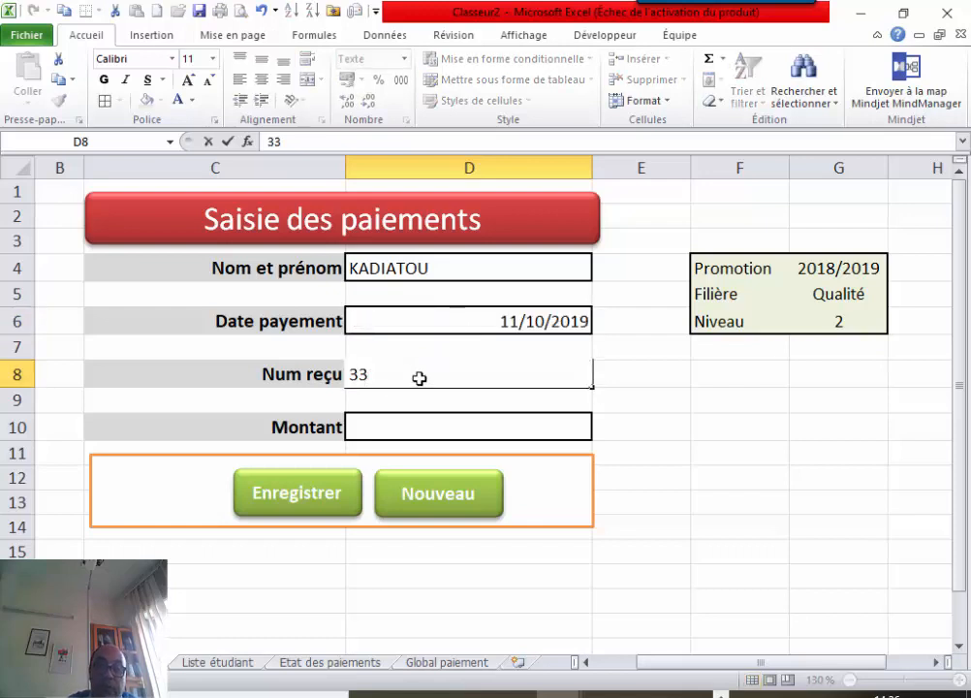
click(390, 423)
text(3000)
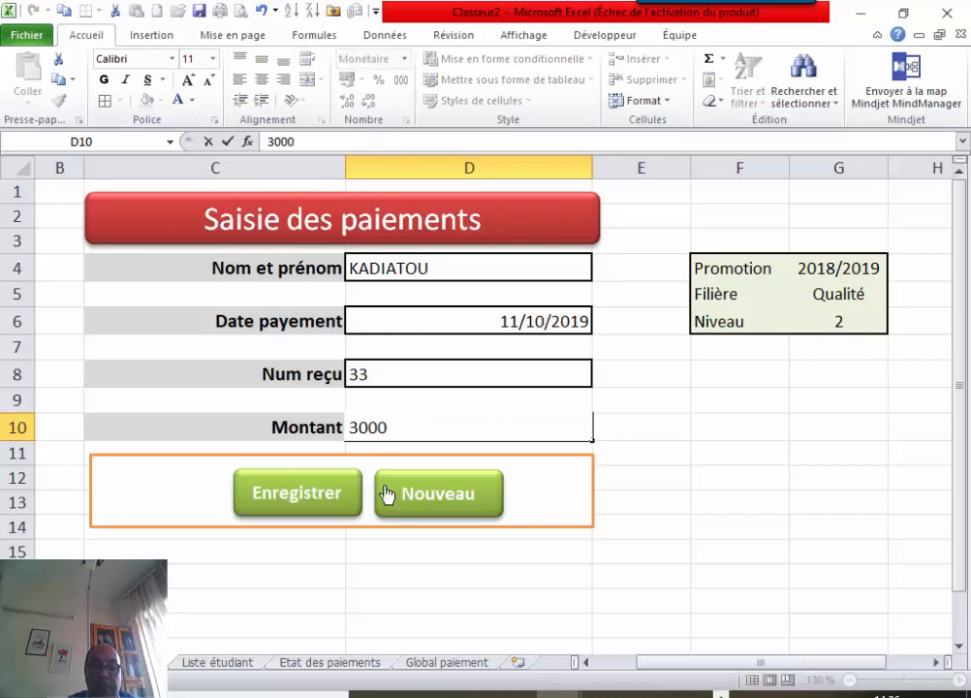
click(325, 499)
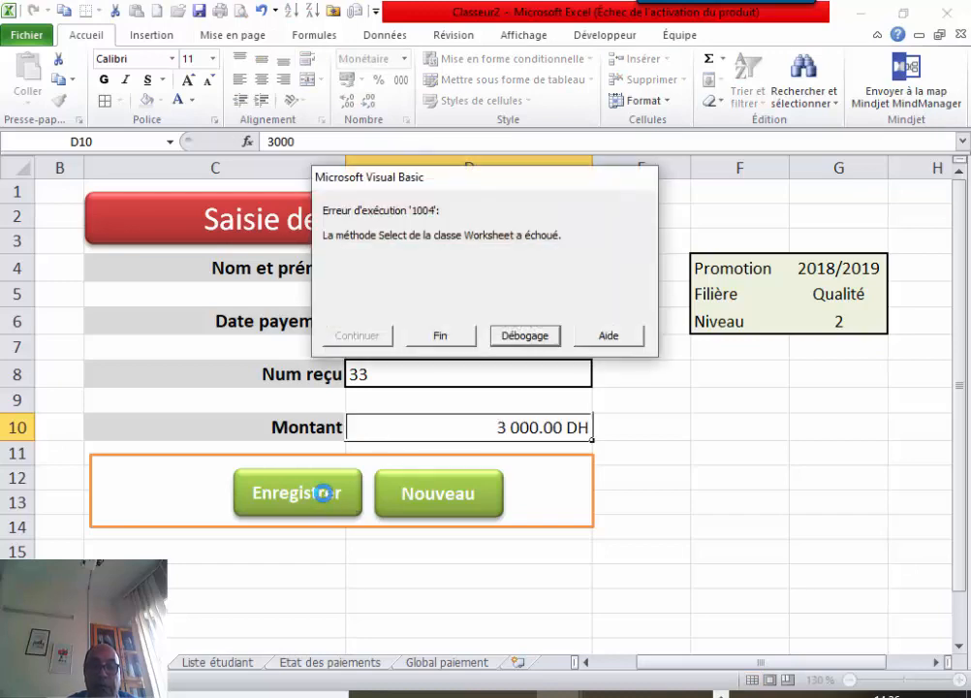
View the failing line via Débogage, close Module1 and the editor stopping the debugger, back to Excel.
click(509, 338)
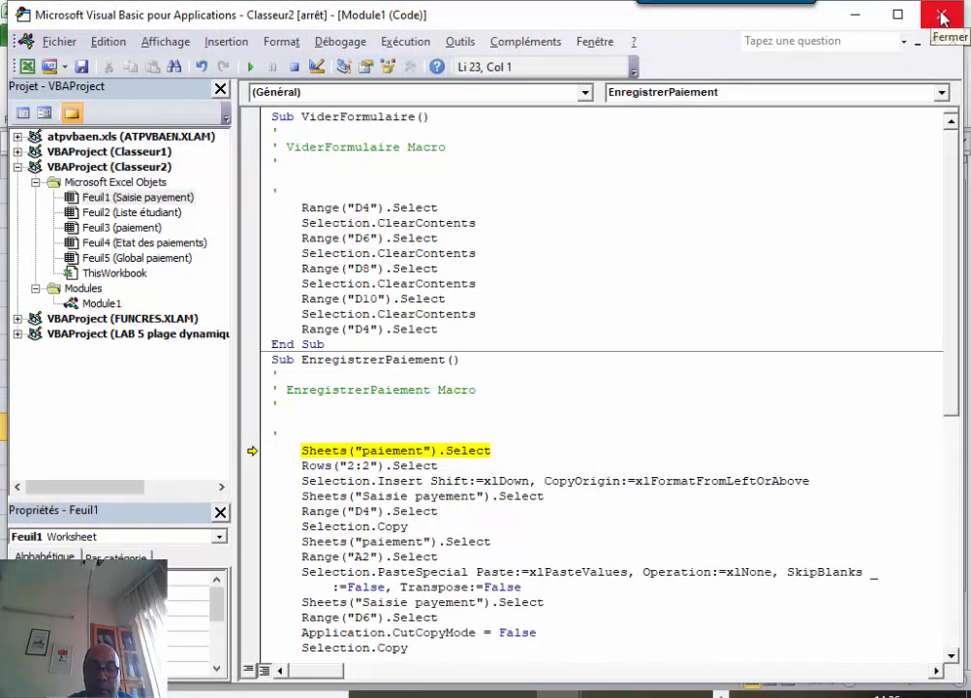
click(942, 18)
click(497, 418)
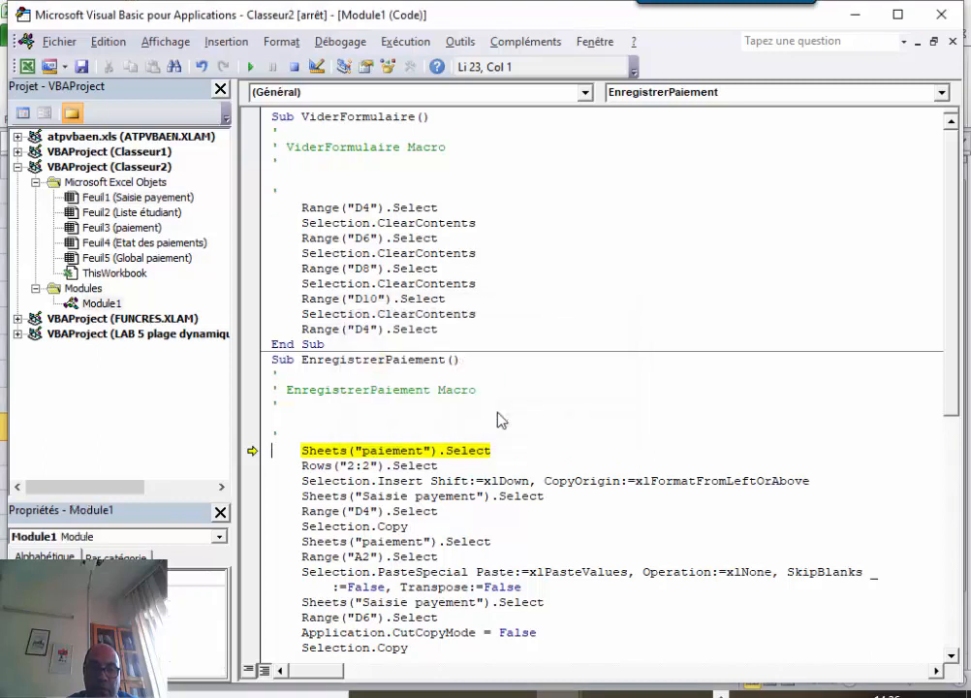
click(953, 43)
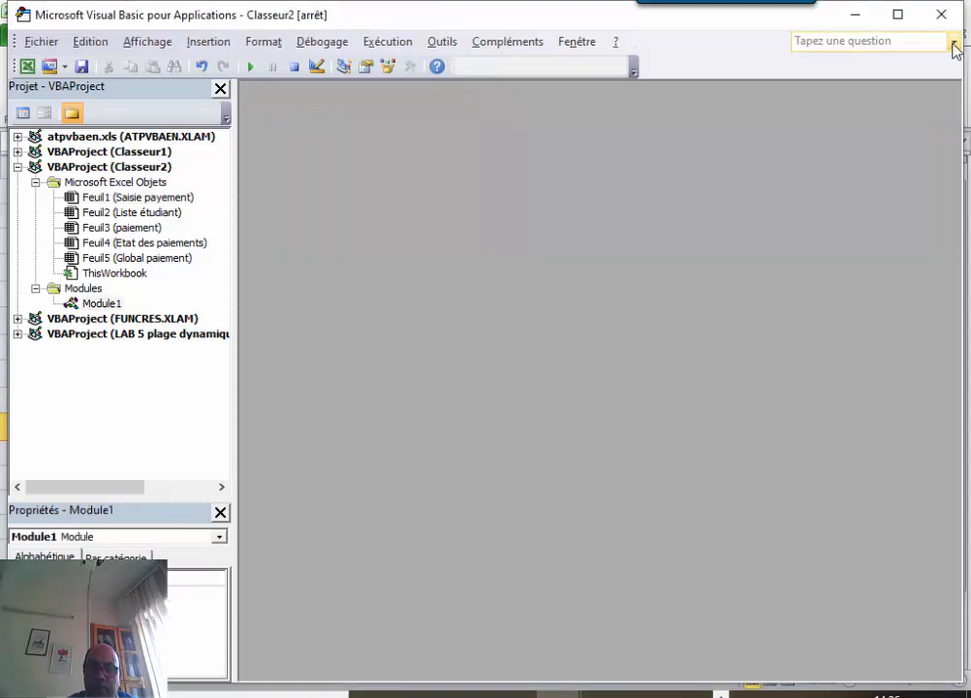
click(941, 16)
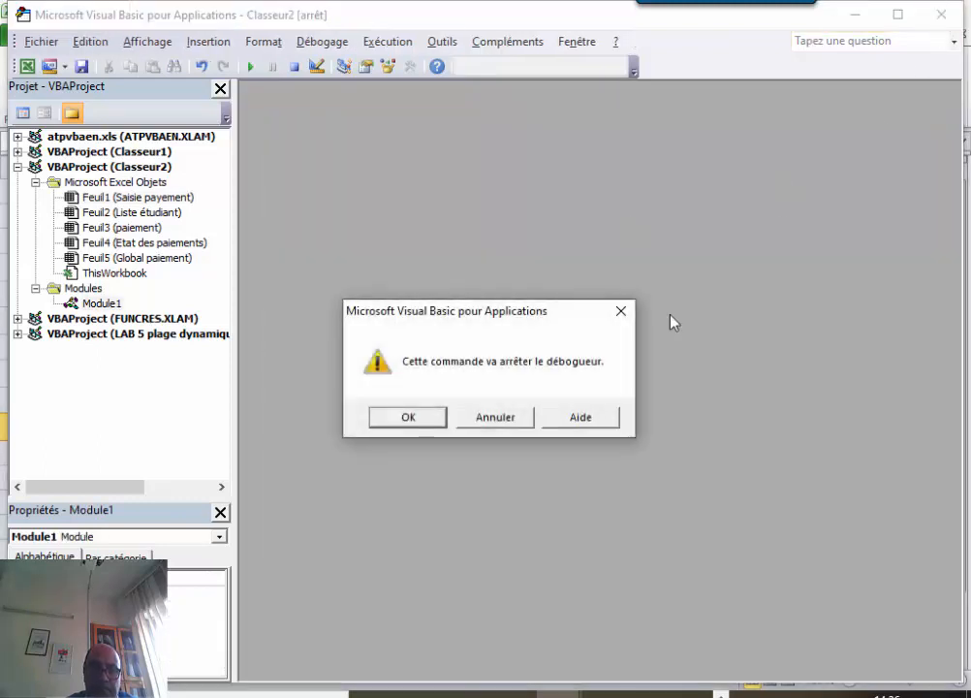
click(505, 419)
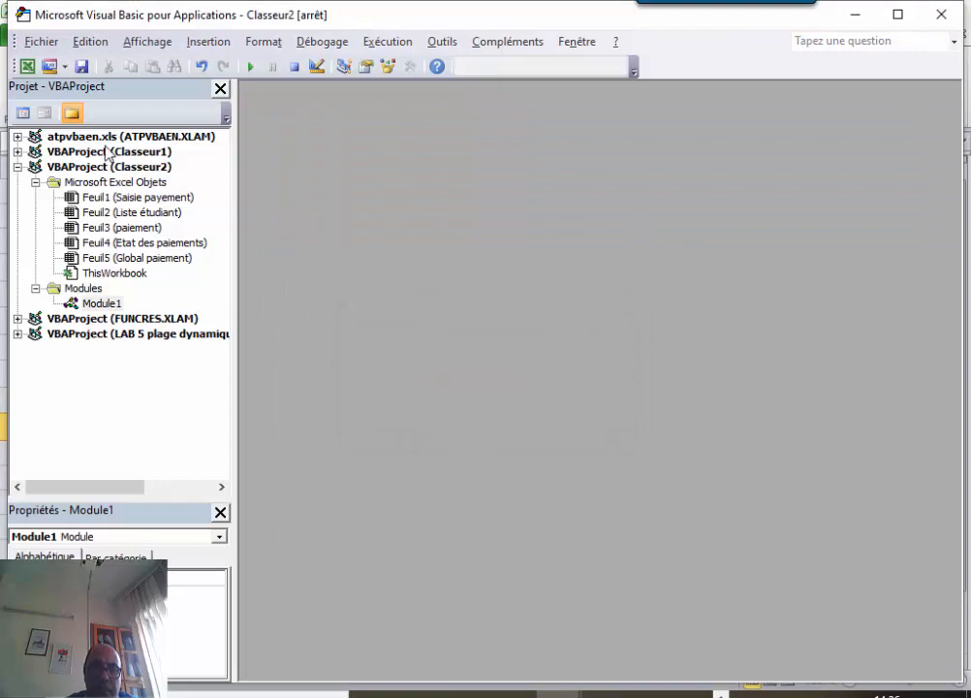
click(27, 66)
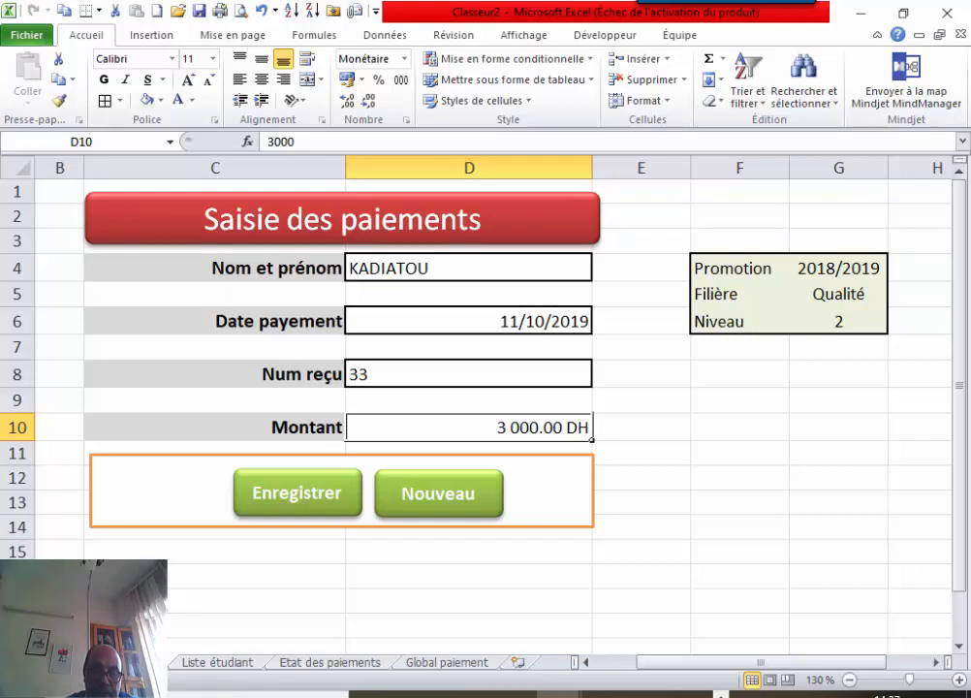
Move the Liste étudiant sheet after Etat des paiements and return to the payment form.
click(313, 664)
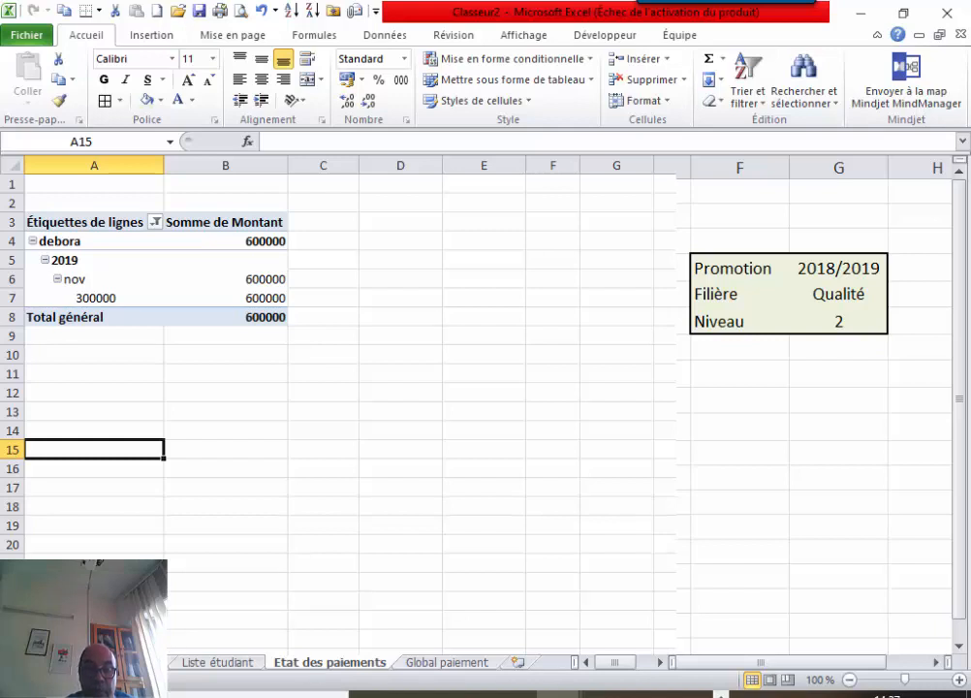
click(179, 665)
click(378, 665)
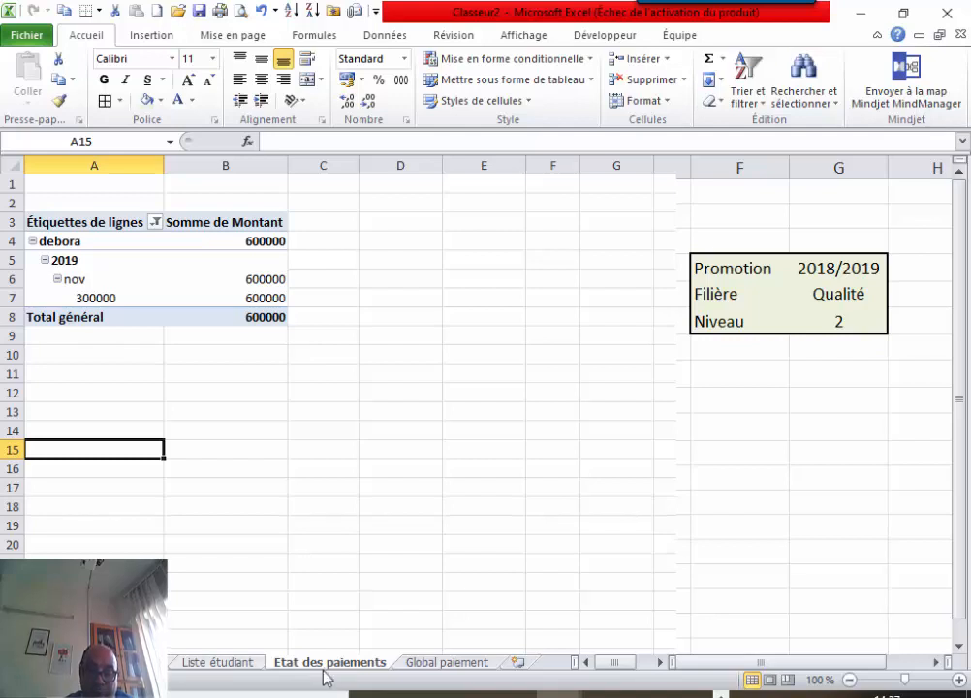
click(233, 665)
drag(408, 665, 401, 668)
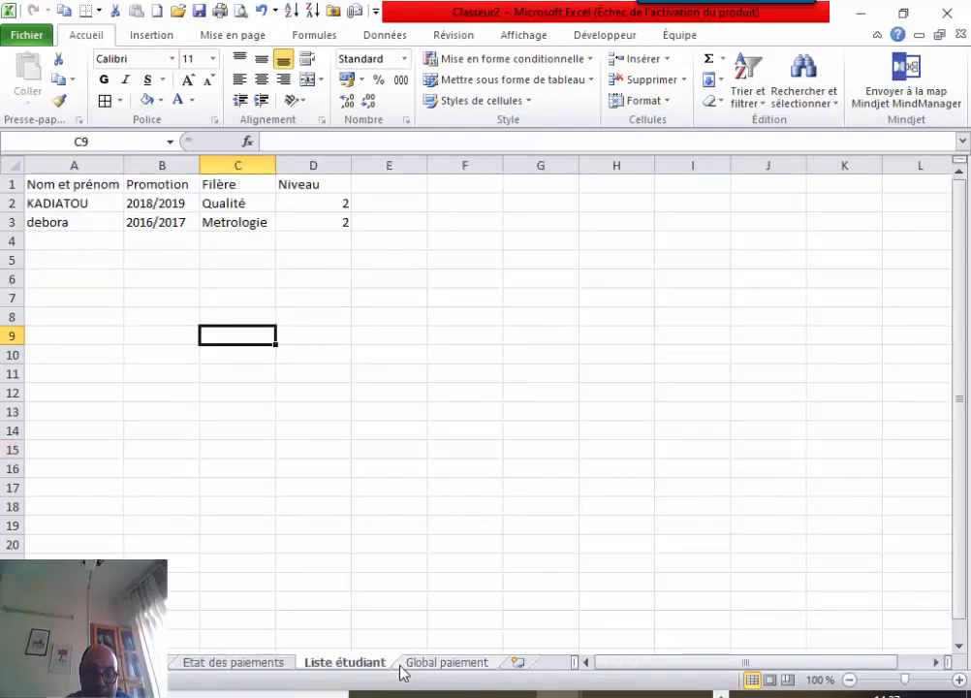
click(233, 663)
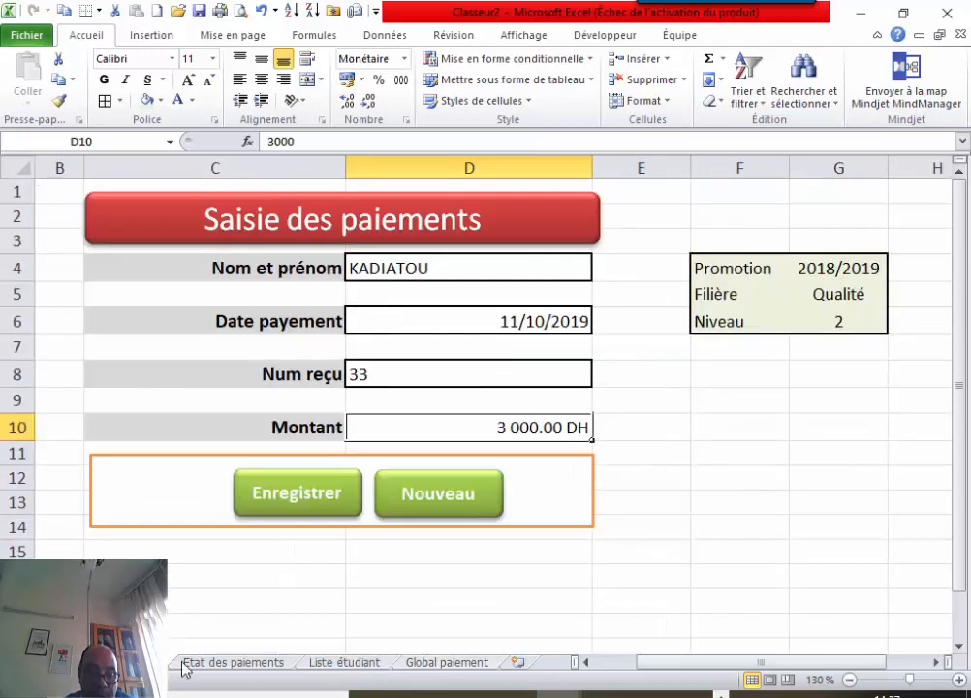
Unhide the paiement sheet from the sheet-tab Afficher list.
ctrl+click(481, 664)
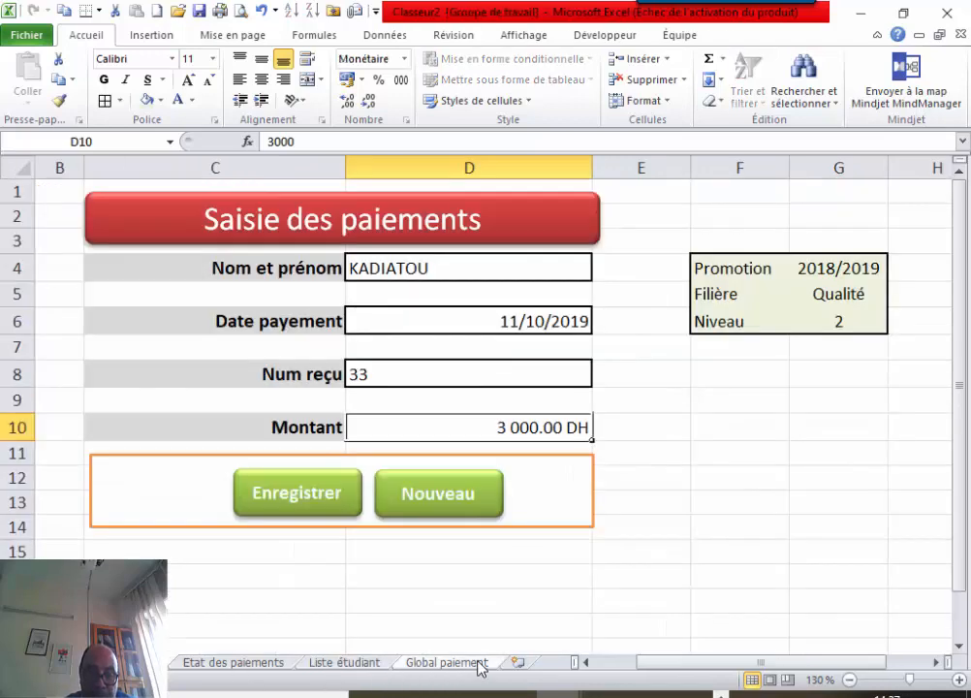
click(365, 667)
right_click(365, 667)
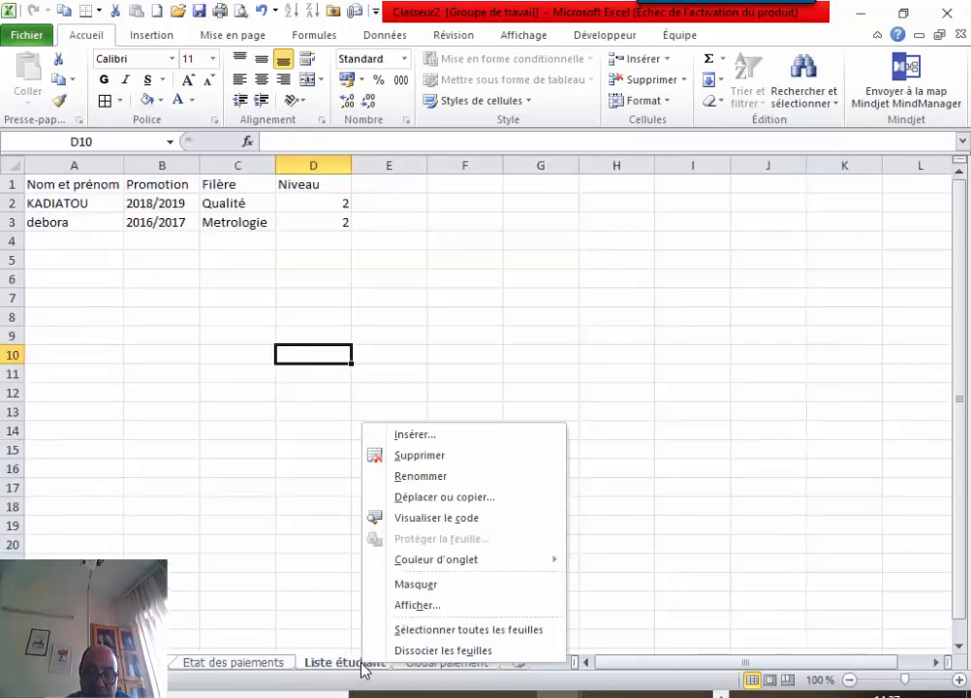
click(443, 607)
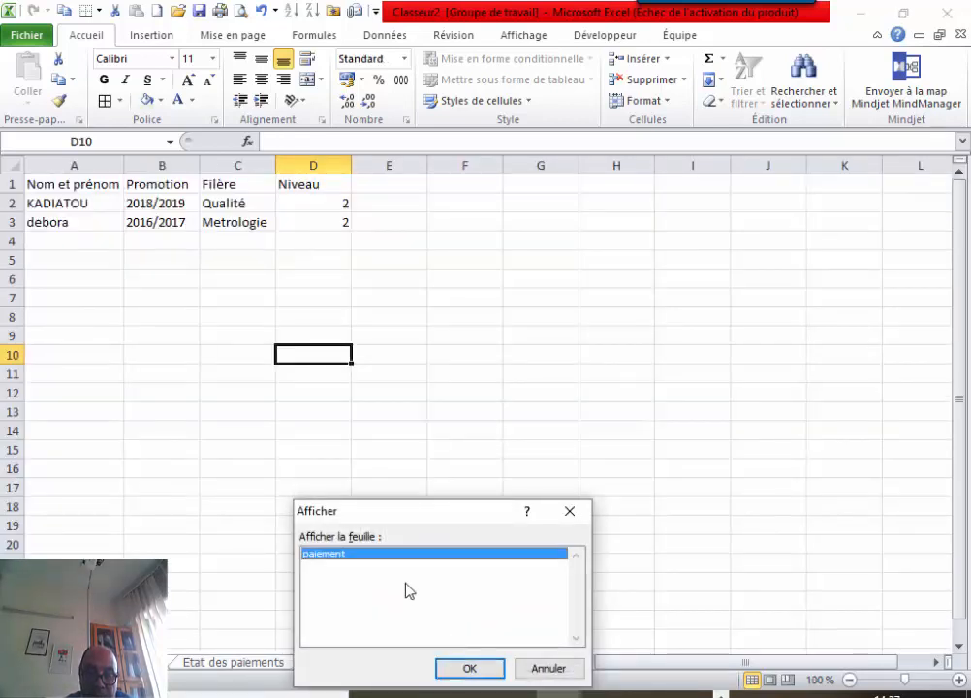
double_click(397, 556)
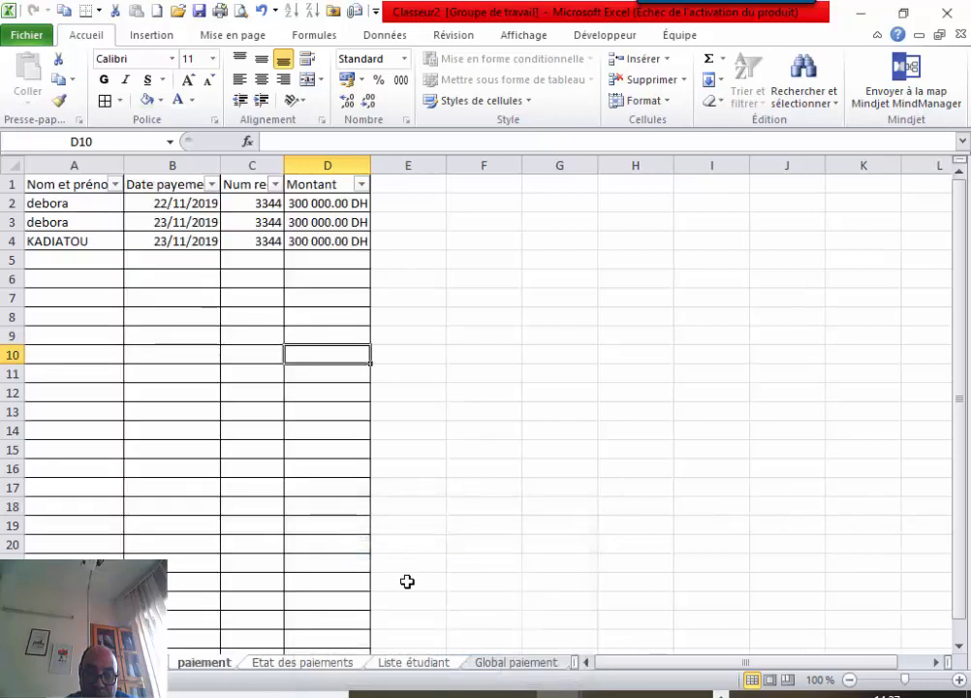
Review the paiement table and the Global paiement and Etat des paiements pivots, ending on Saisie des paiements.
click(526, 542)
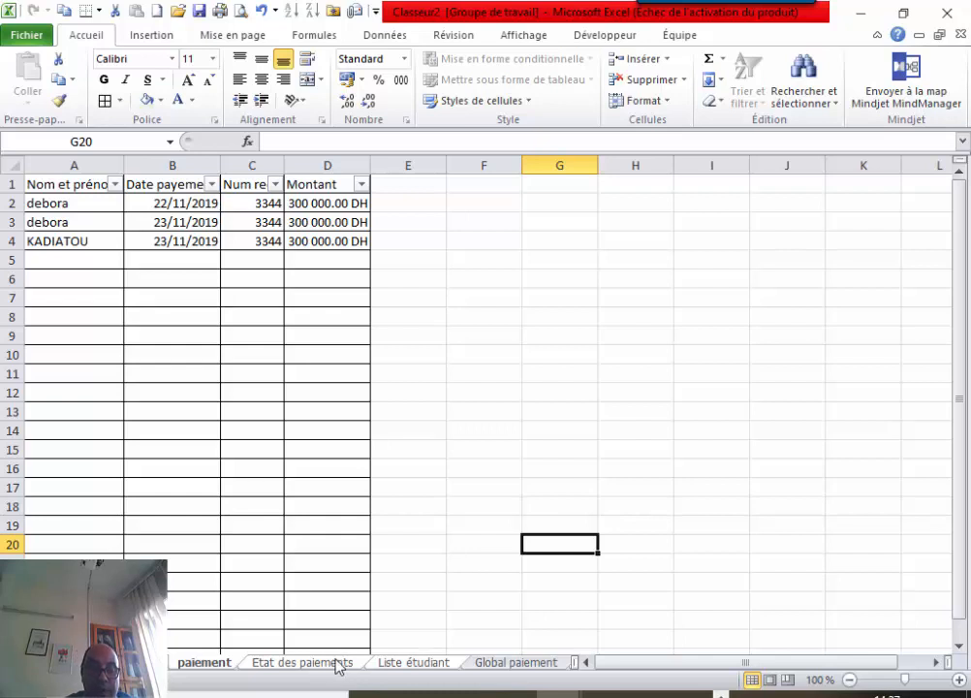
click(143, 663)
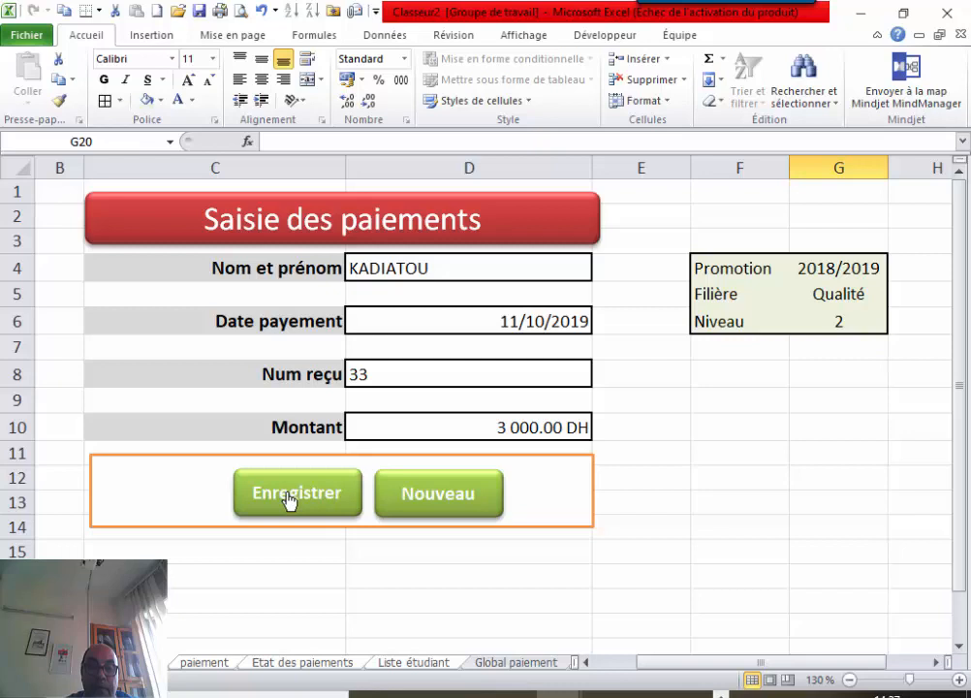
click(219, 669)
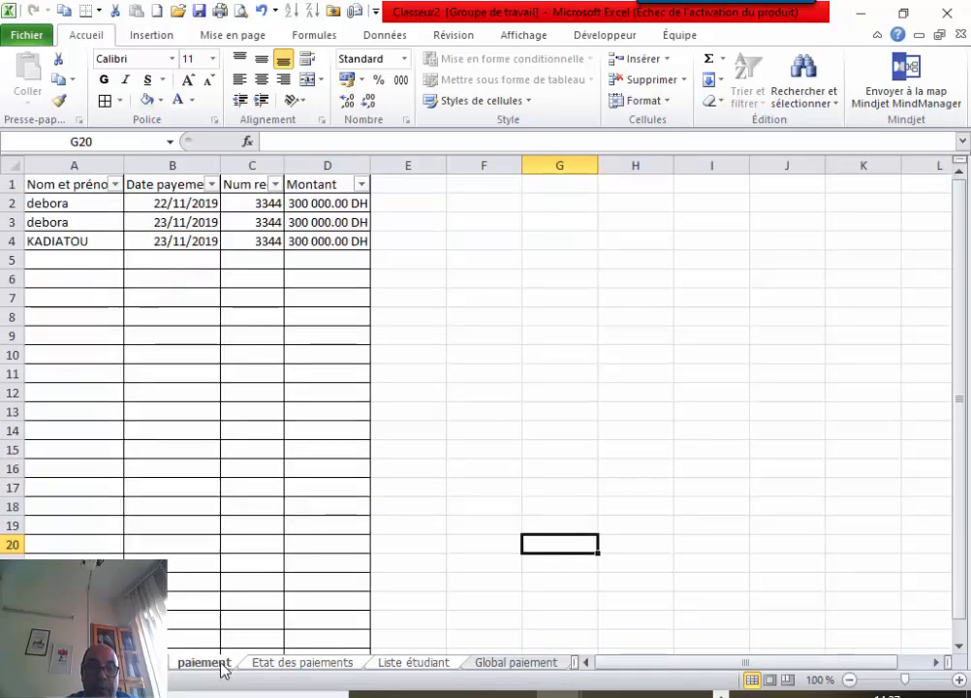
click(126, 664)
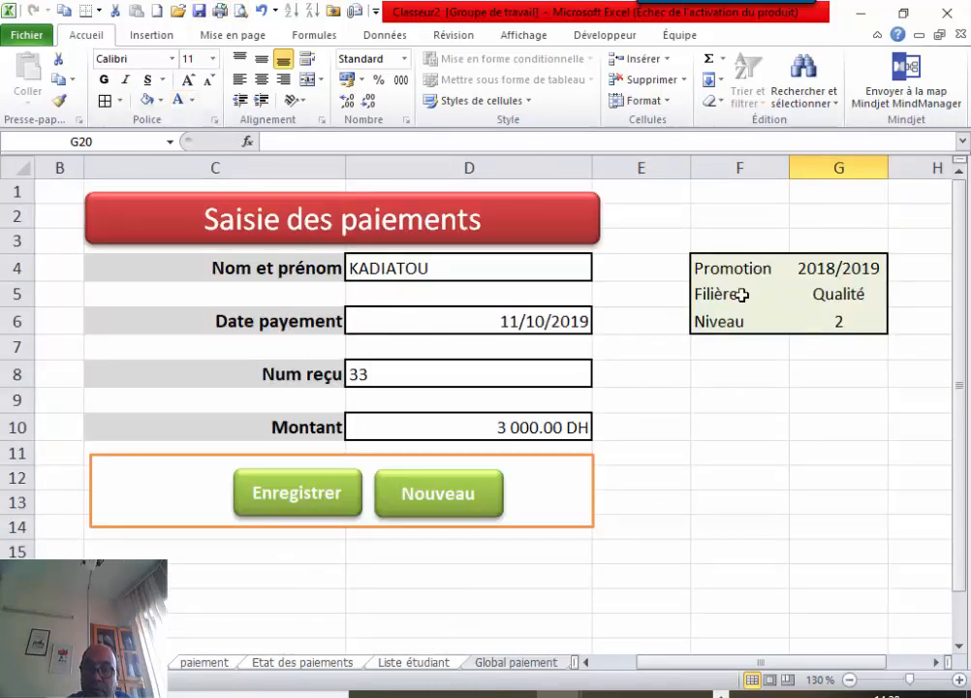
click(483, 663)
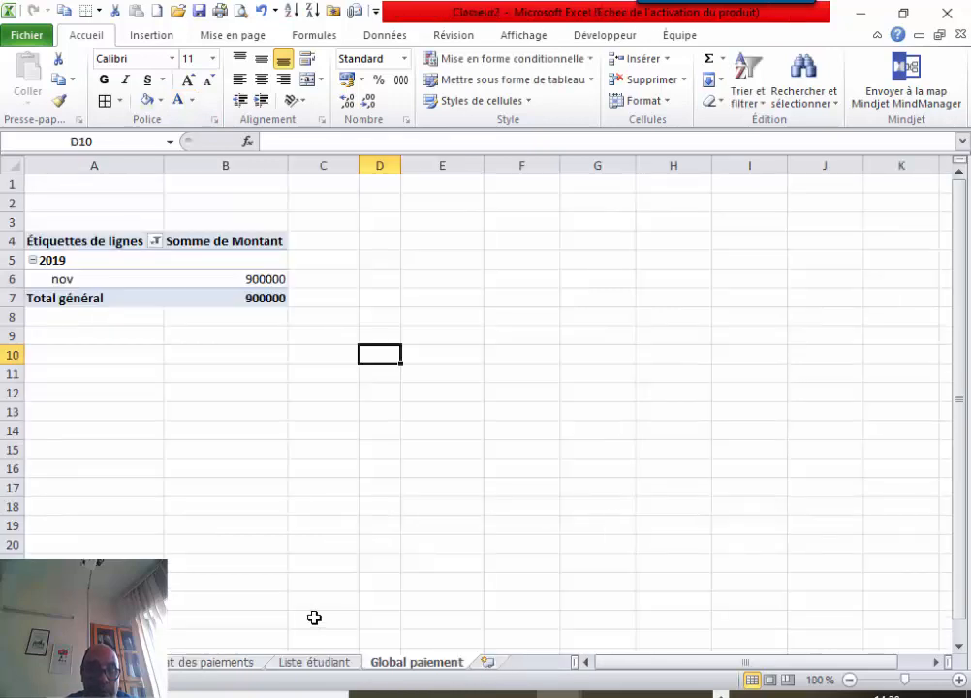
click(191, 663)
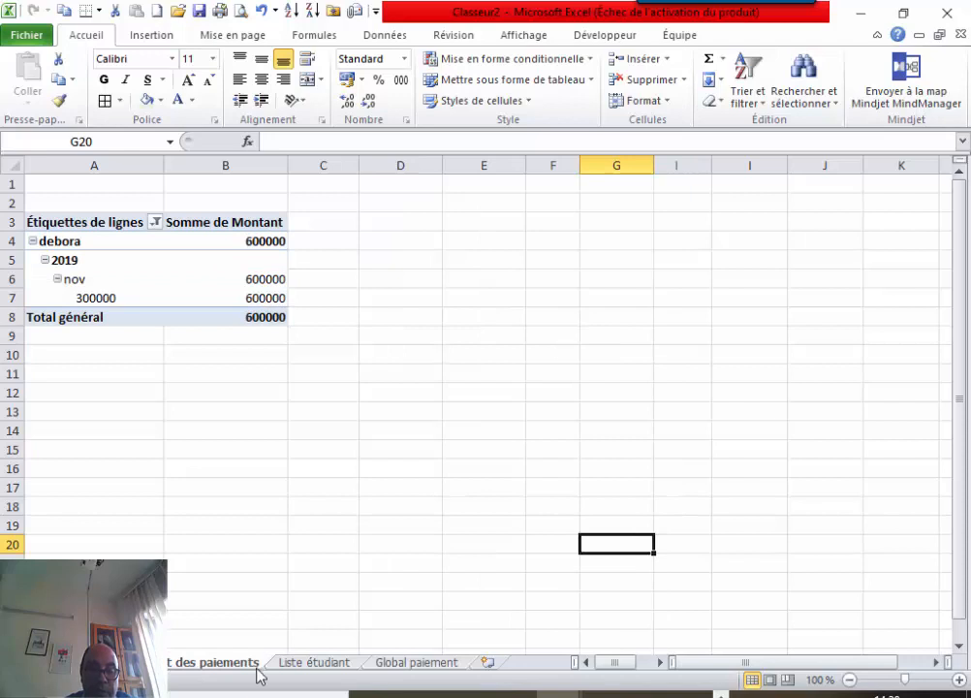
click(107, 663)
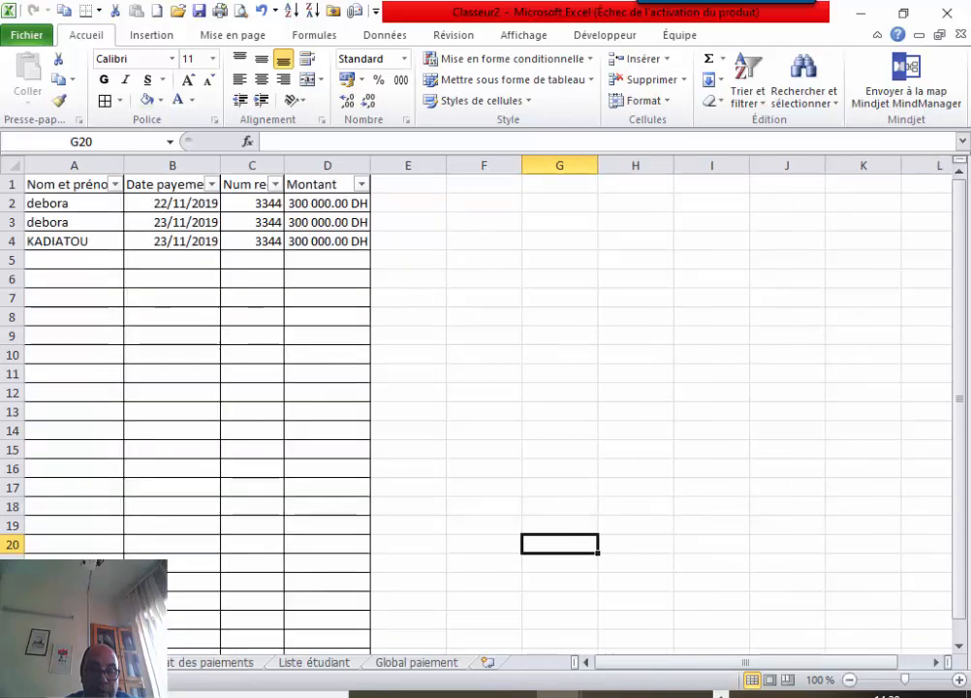
click(25, 663)
click(121, 663)
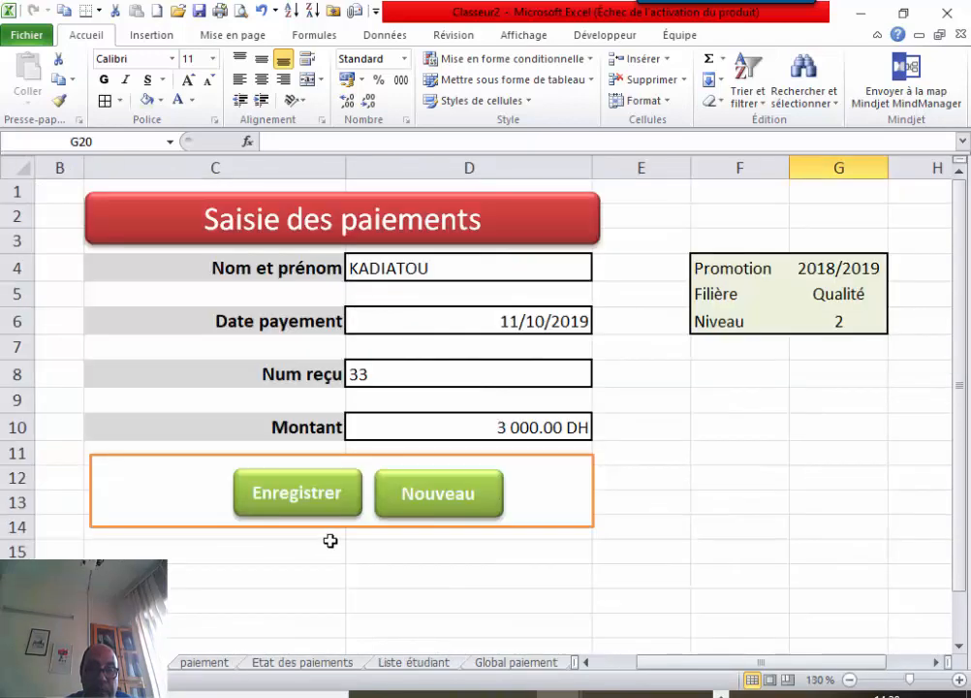
click(312, 575)
Try running the EnregistrerPaiement macro from the Macros list and dismiss the break-mode error.
right_click(304, 481)
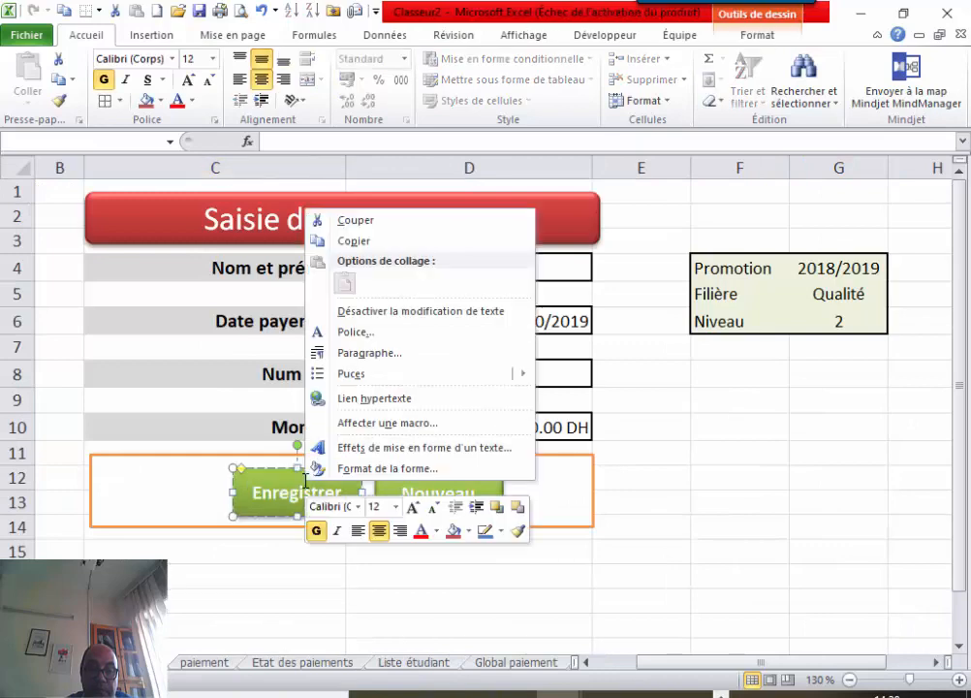
click(273, 514)
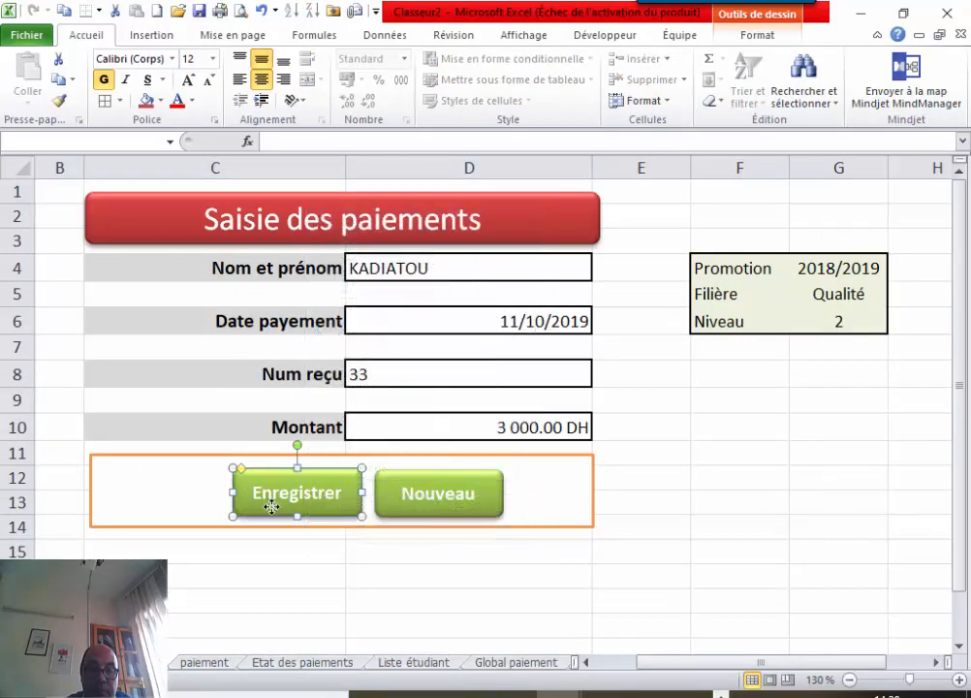
right_click(274, 514)
key(Escape)
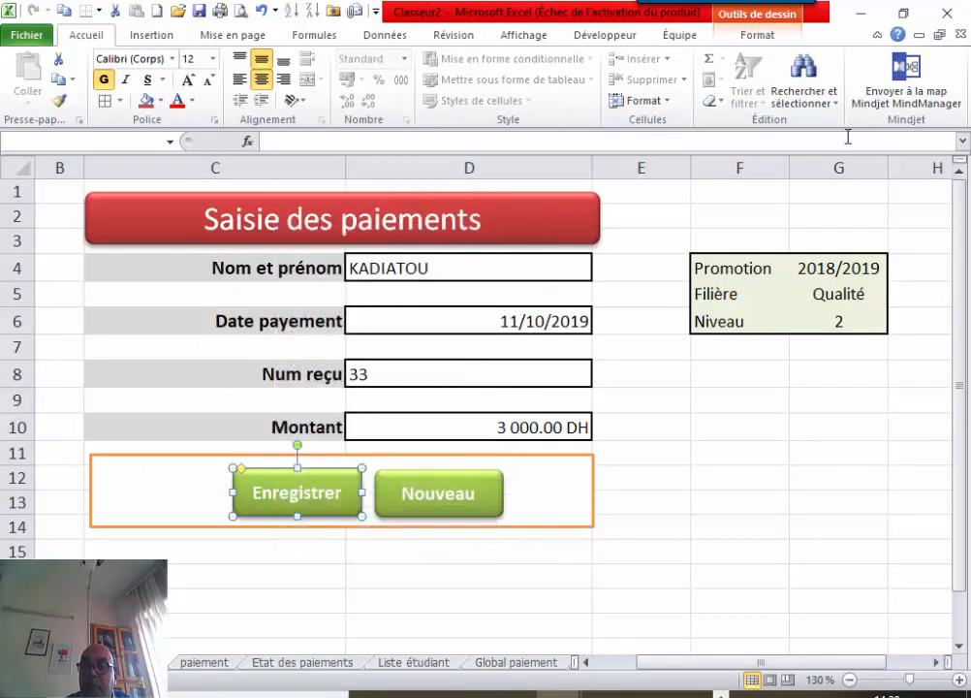
click(524, 37)
click(894, 103)
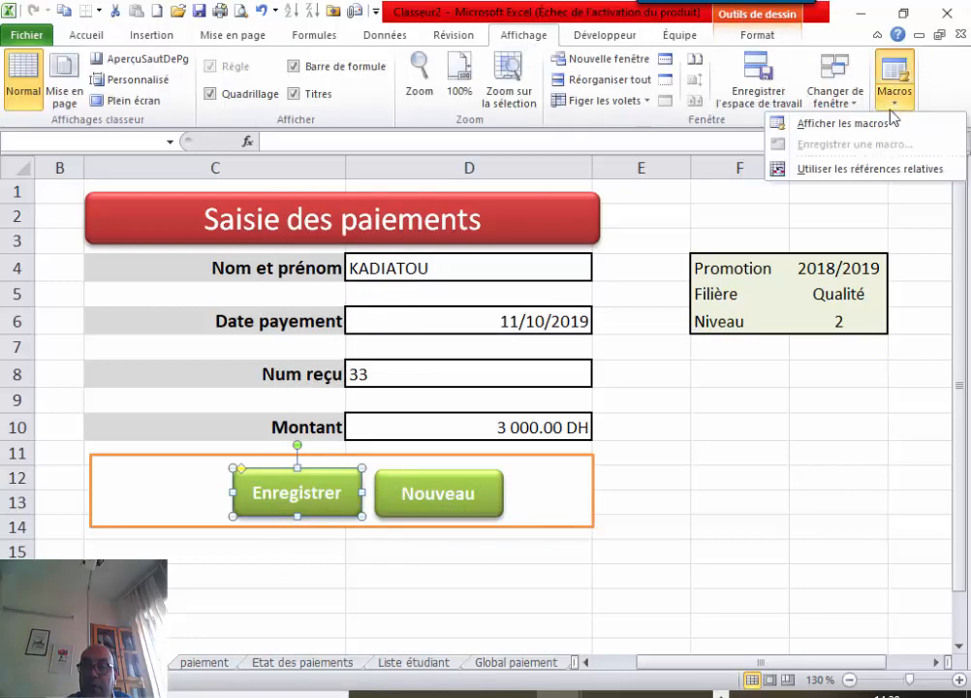
click(820, 123)
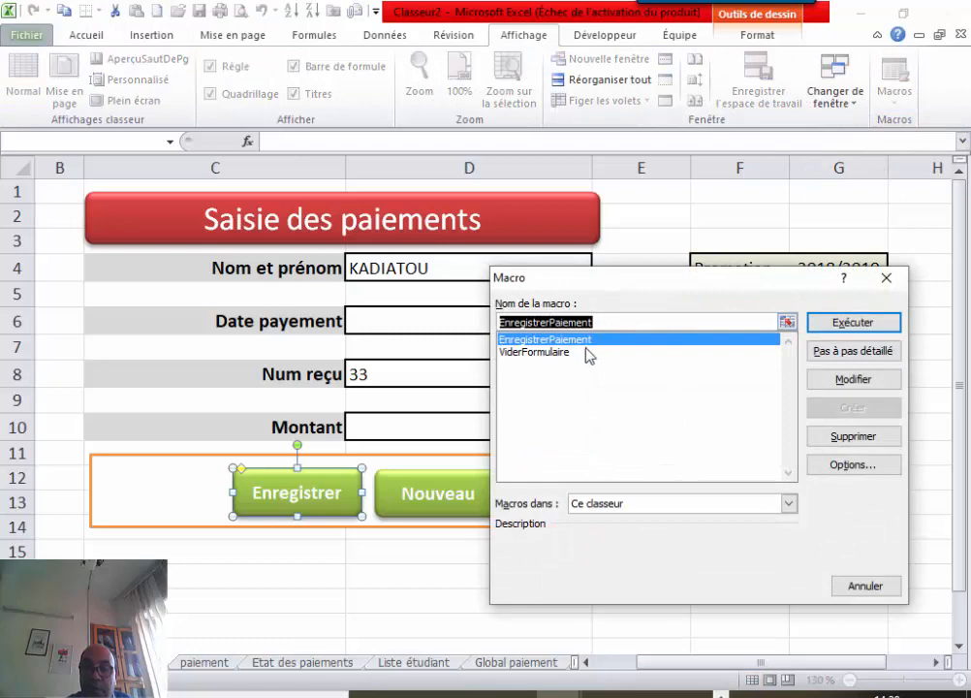
click(593, 342)
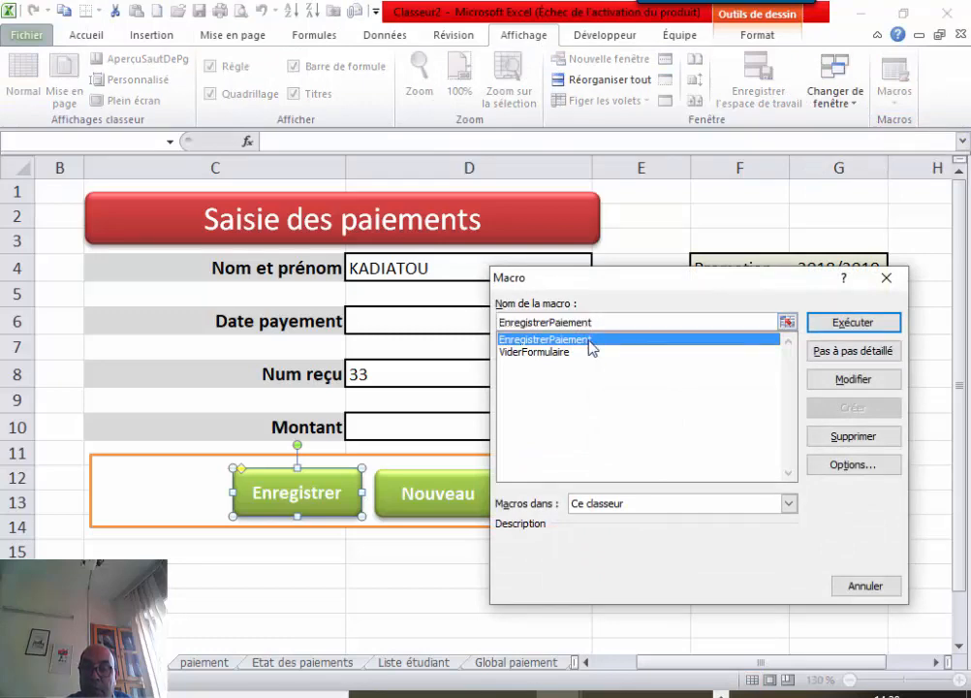
click(846, 325)
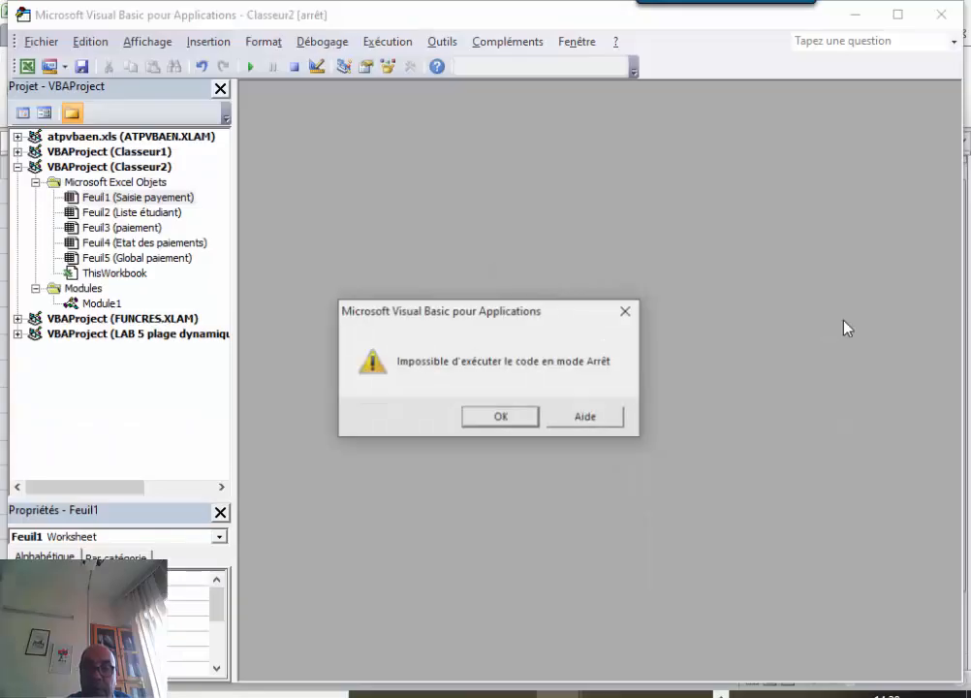
click(497, 419)
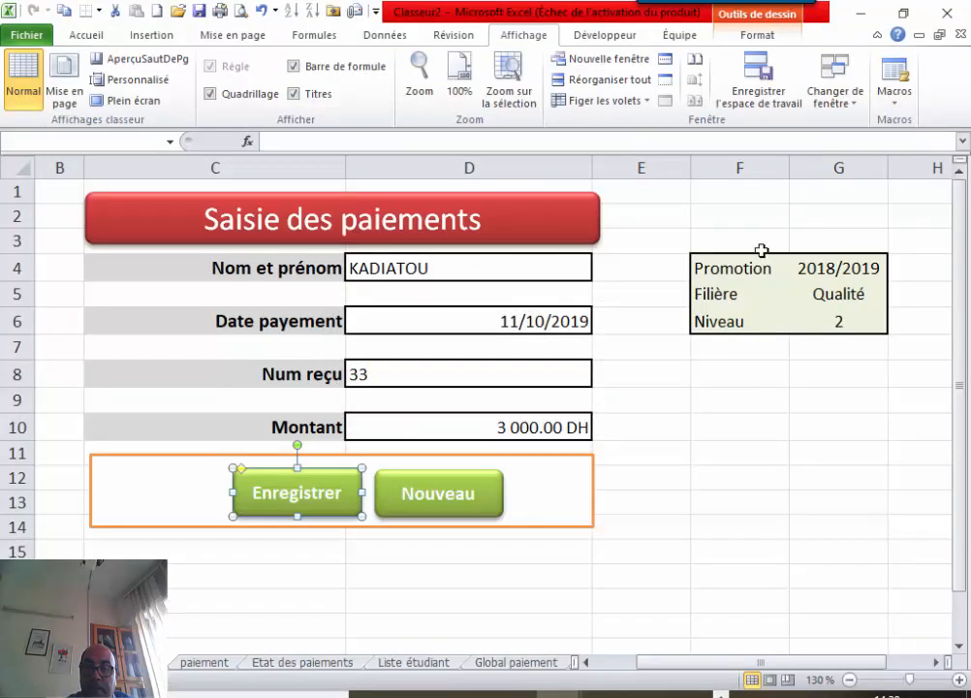
Retry EnregistrerPaiement, then open its code with Modifier and end break mode.
click(893, 92)
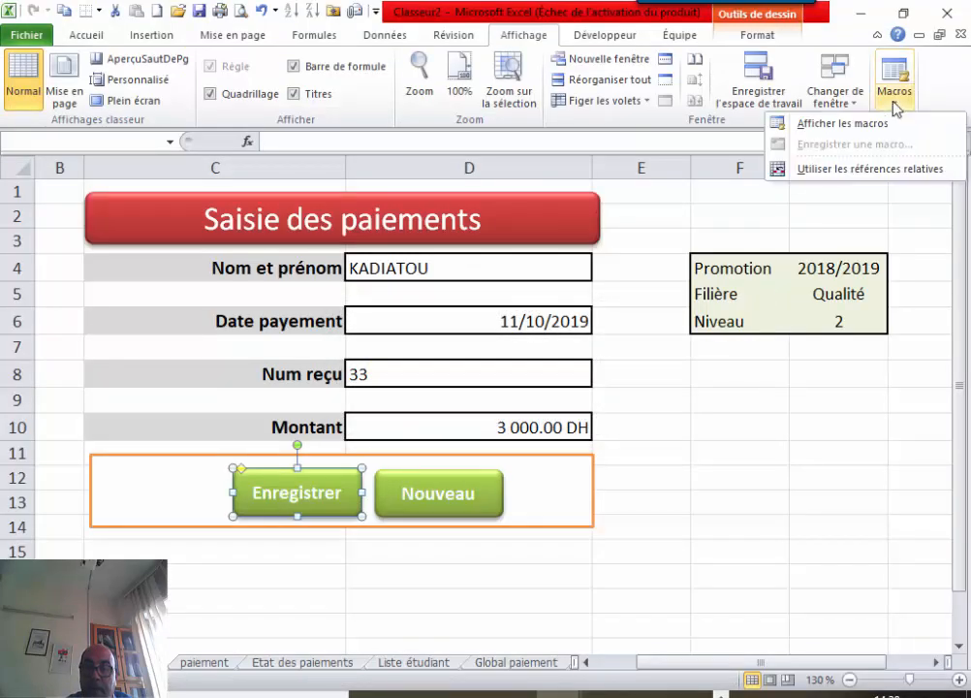
click(870, 127)
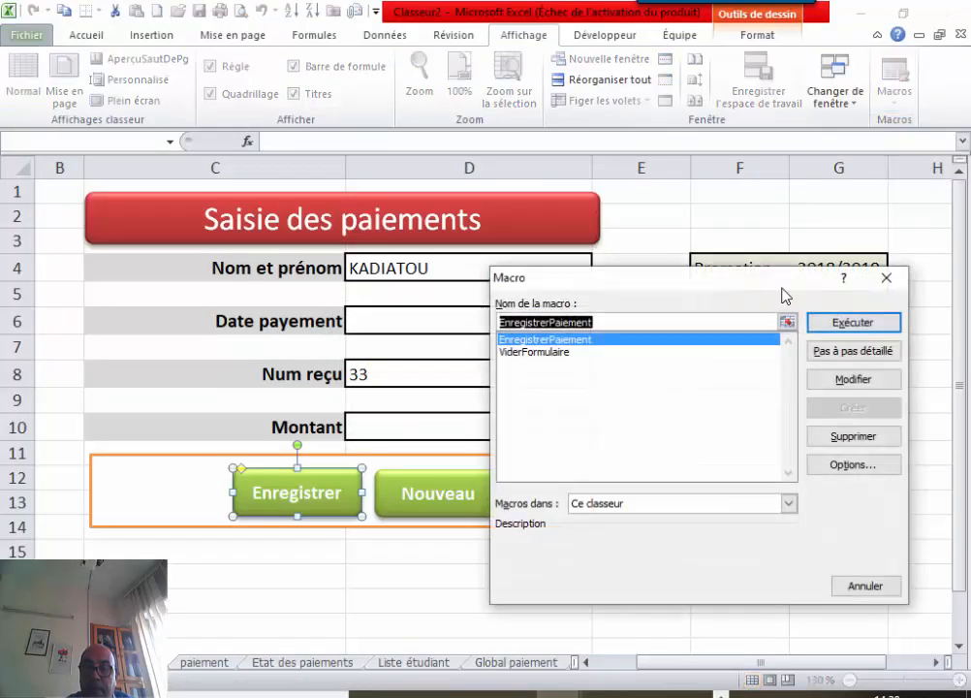
click(849, 323)
click(498, 417)
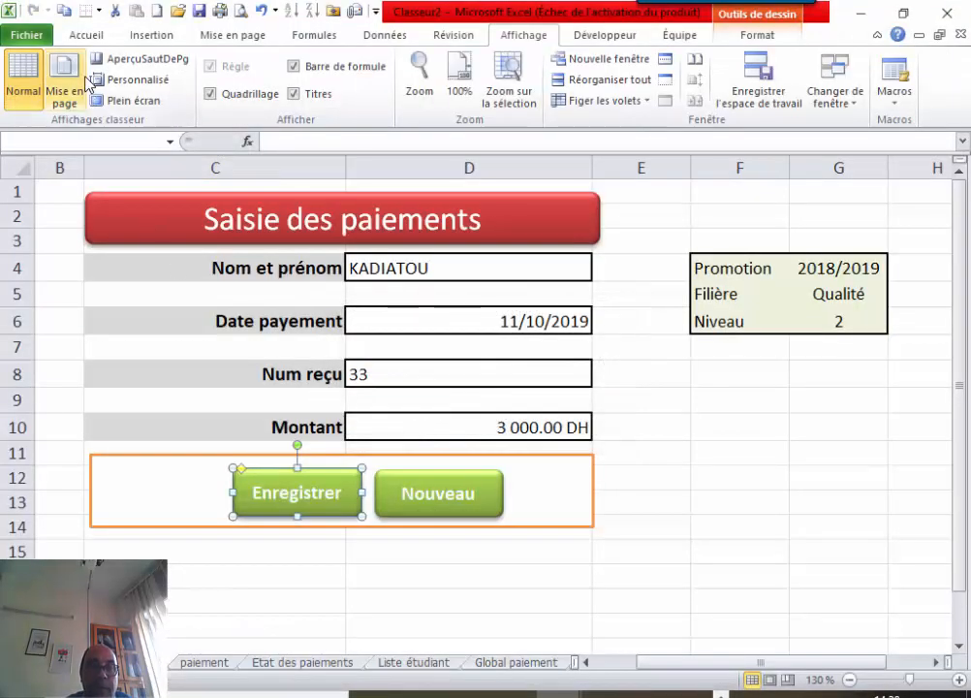
click(899, 85)
click(844, 381)
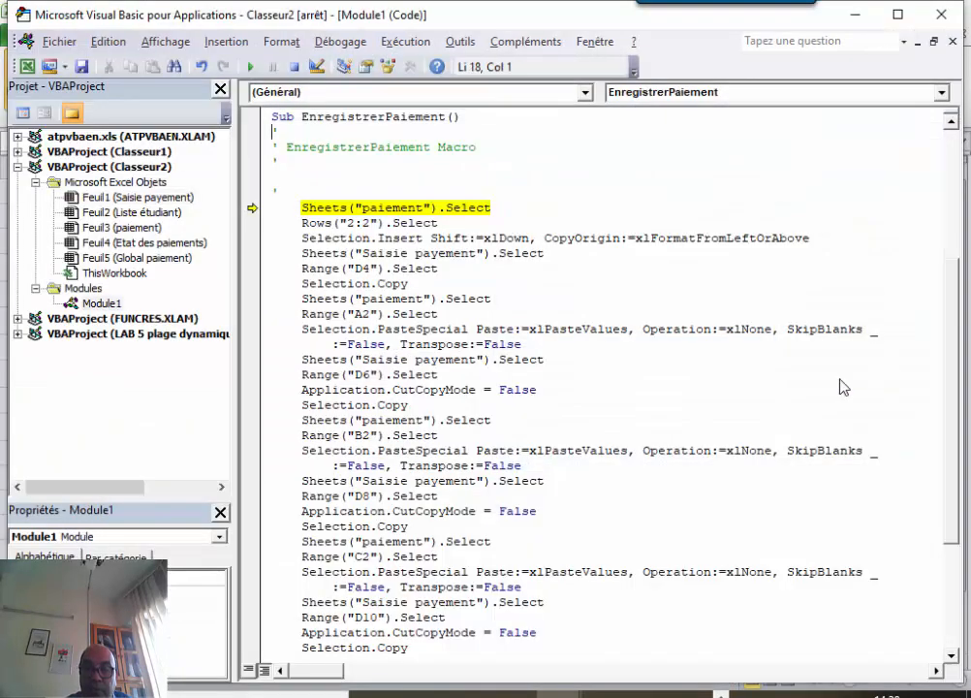
click(413, 209)
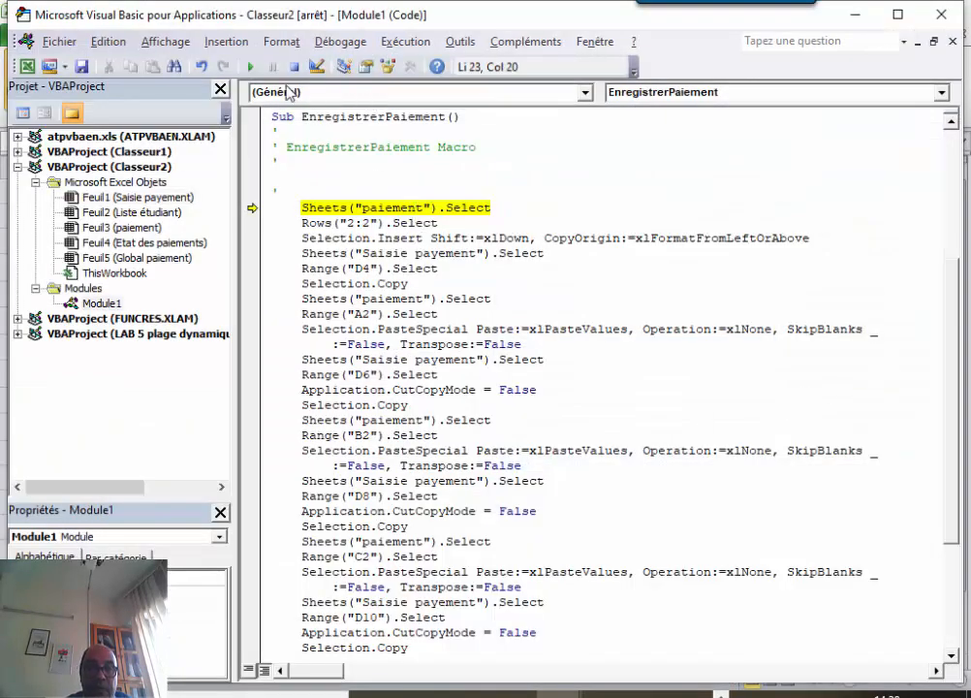
click(294, 67)
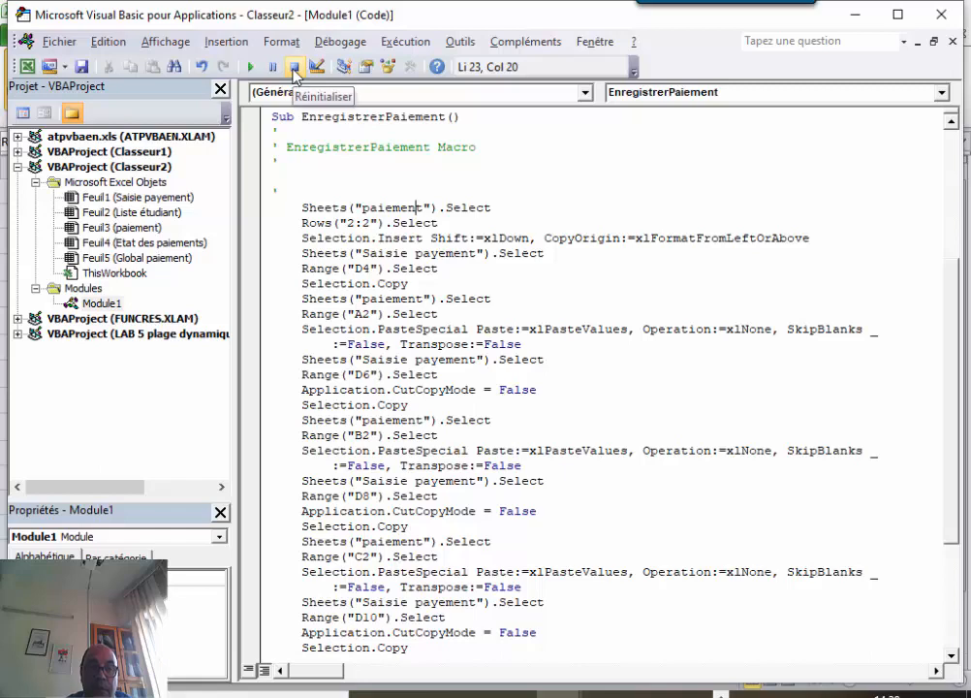
Record the 11/10/2019 payment of 3 000.00 DH with Enregistrer and check the paiement table.
click(27, 66)
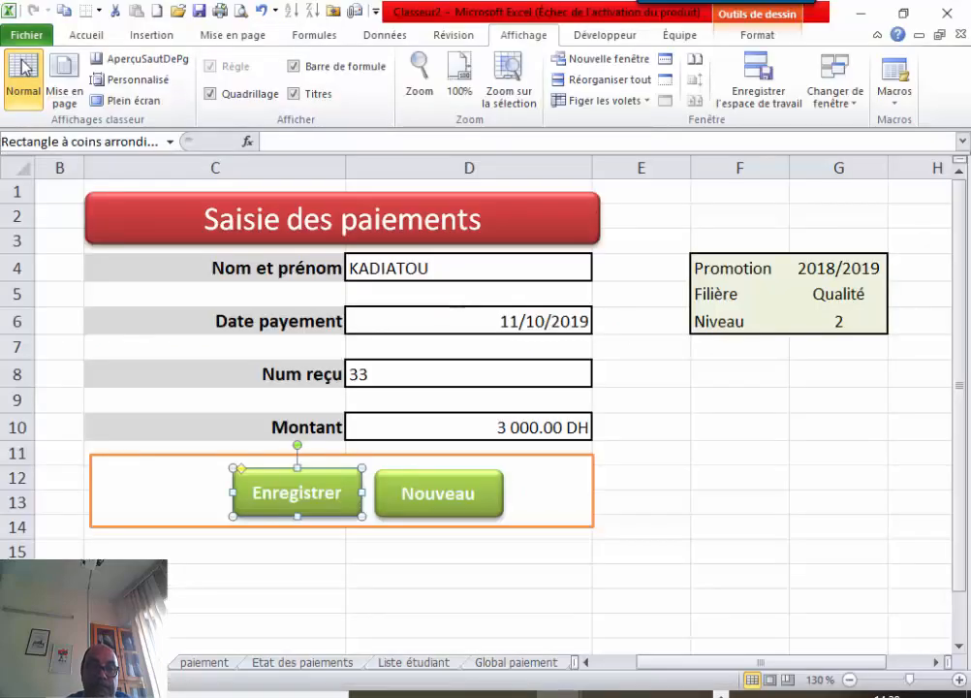
click(630, 400)
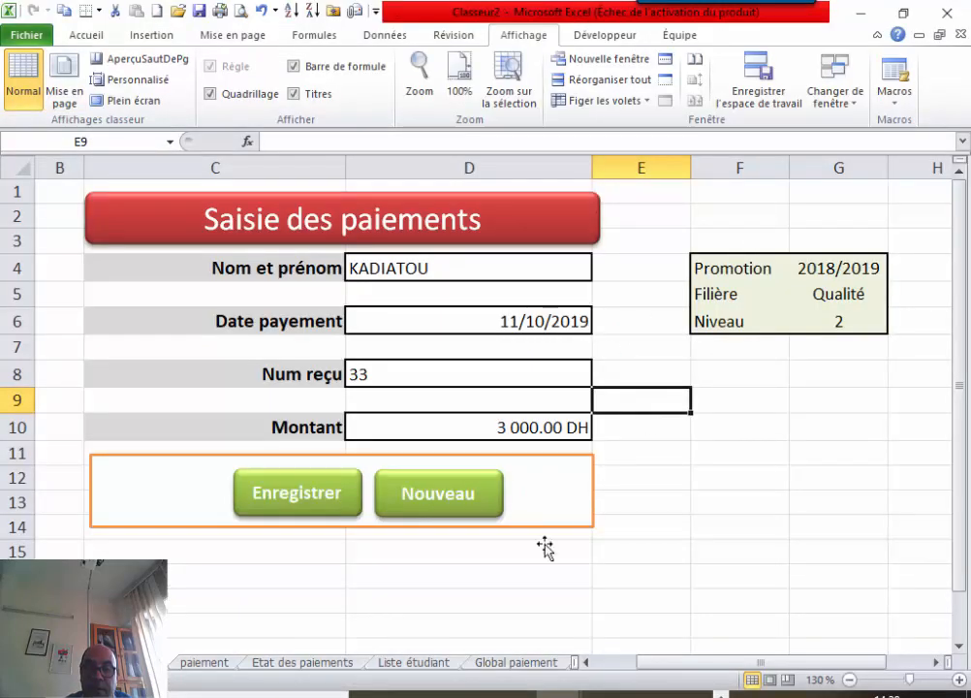
click(288, 513)
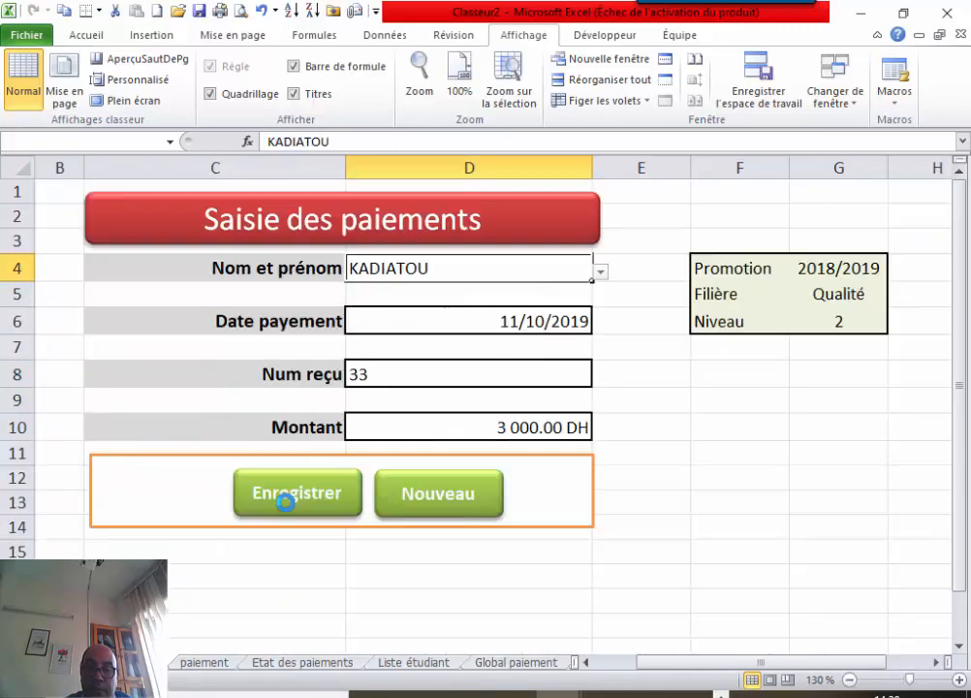
click(197, 667)
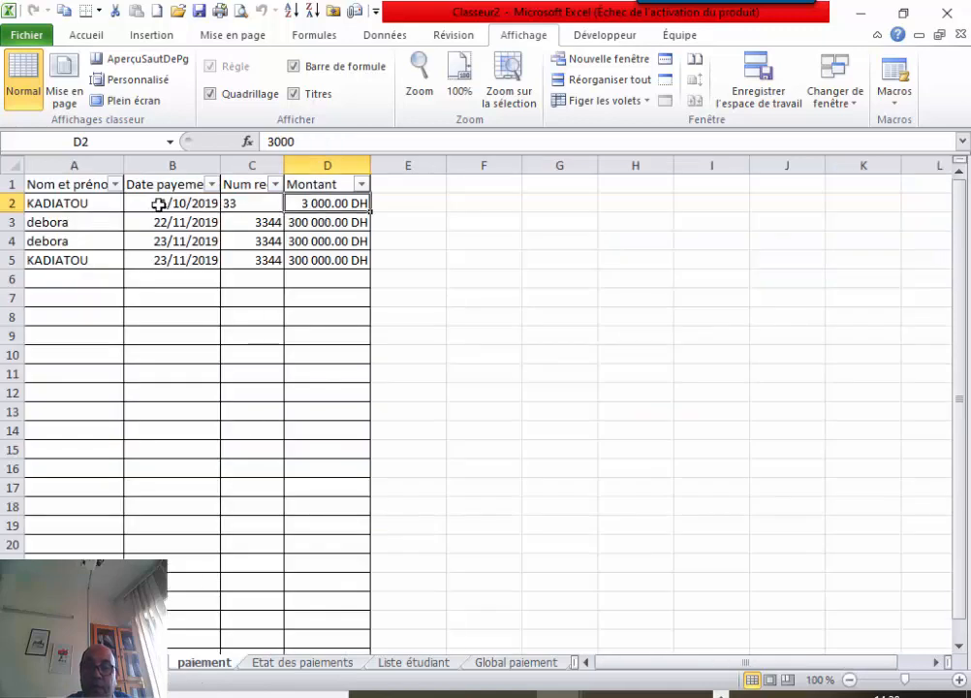
click(504, 663)
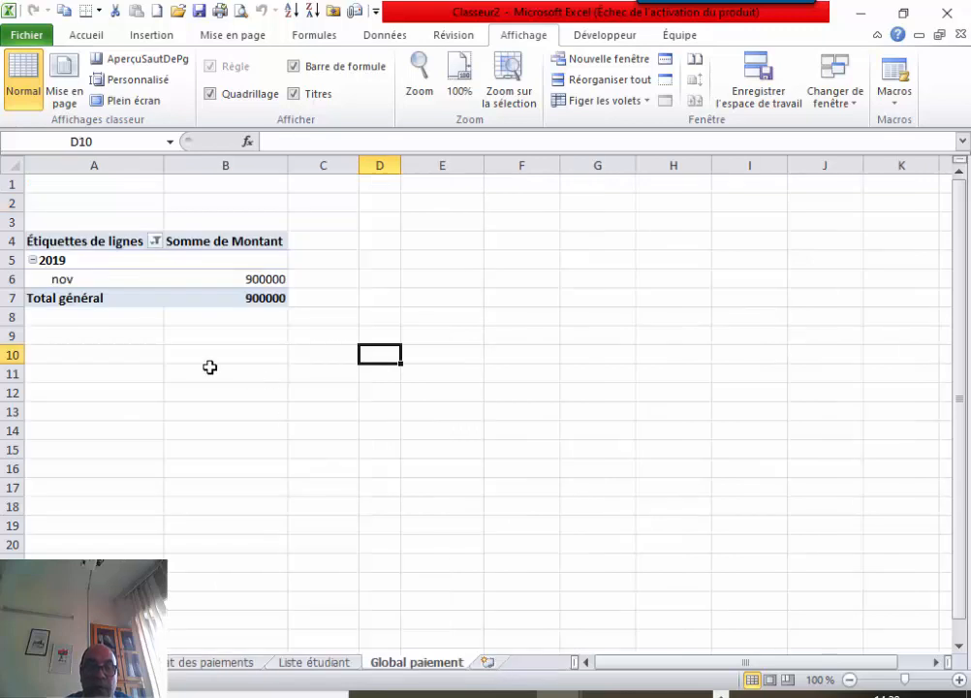
Refresh all data so Global paiement totals 903000, then refresh again on Etat des paiements.
click(189, 354)
click(104, 262)
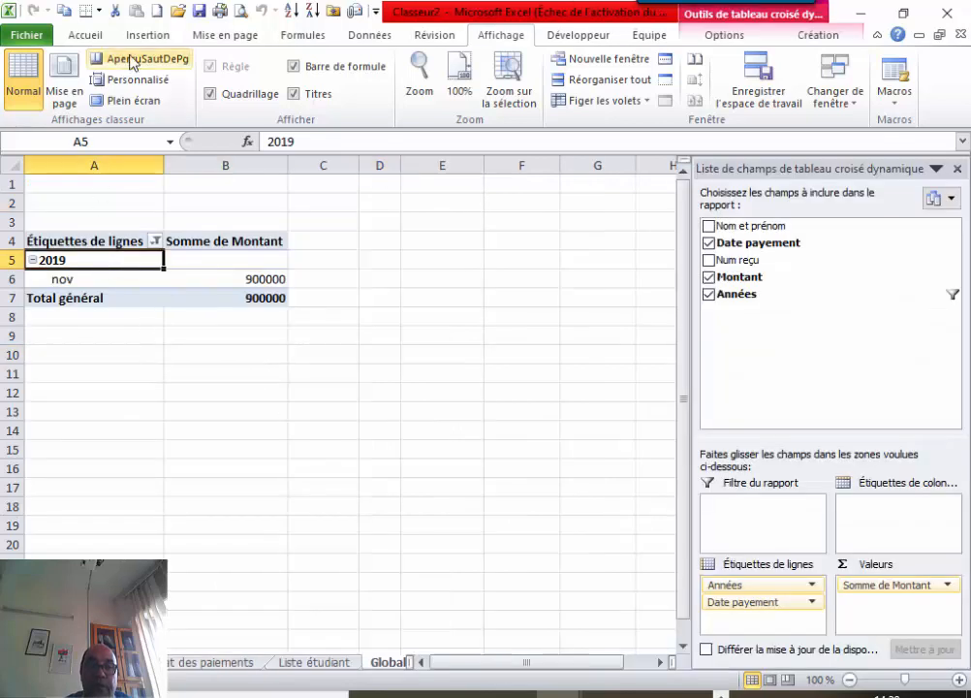
click(366, 39)
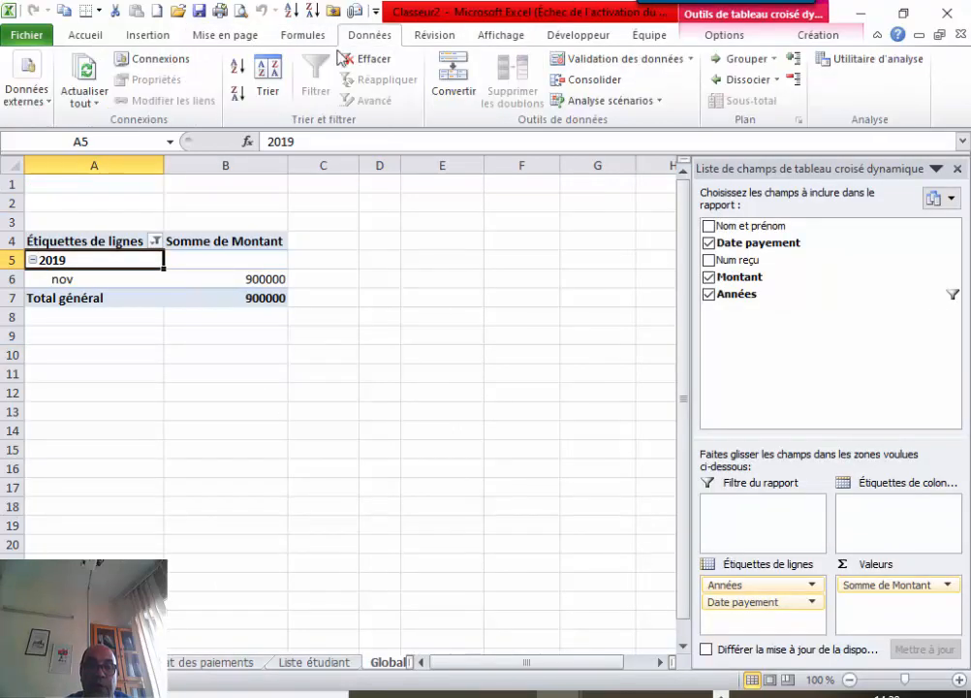
click(87, 82)
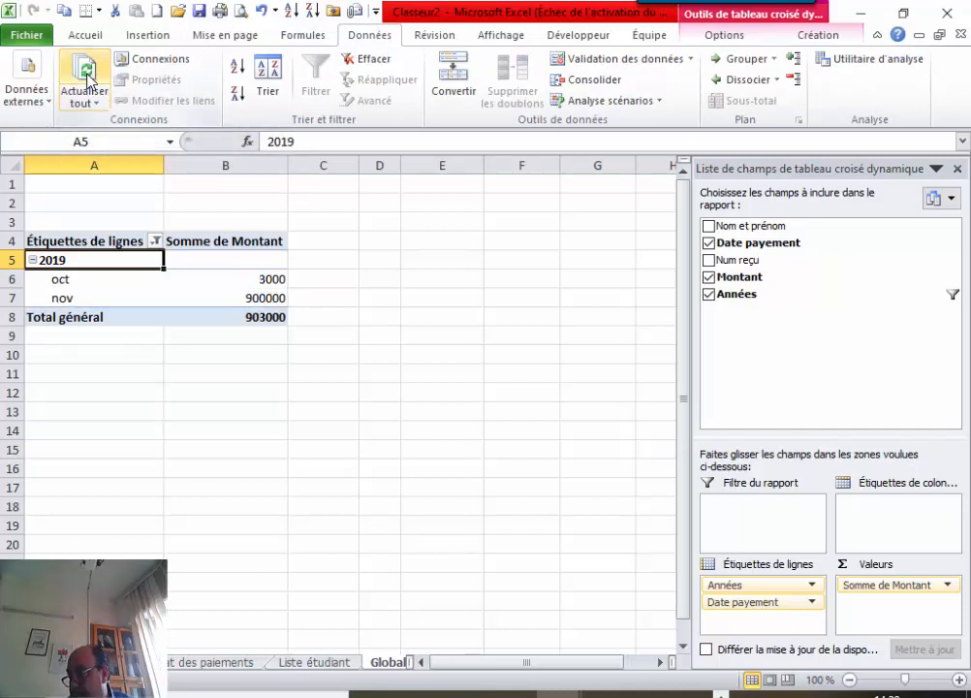
click(91, 81)
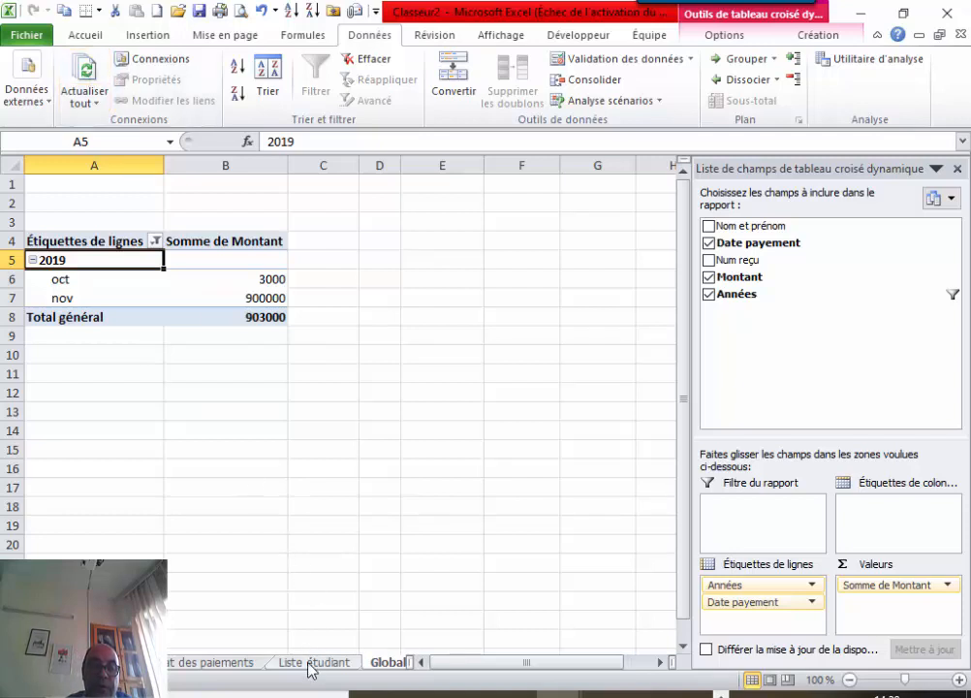
click(199, 669)
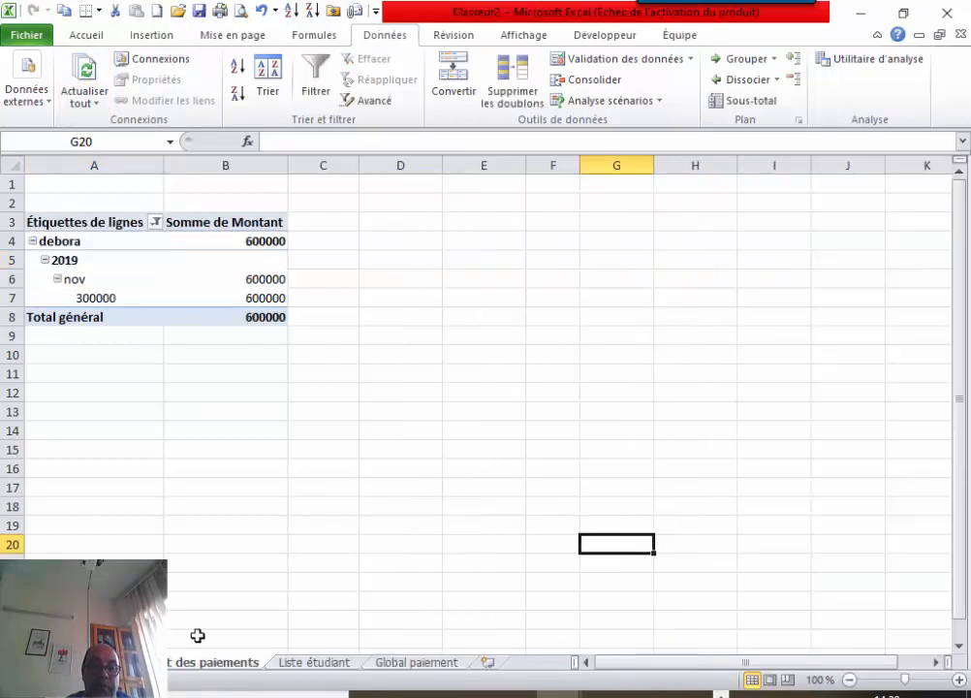
click(84, 73)
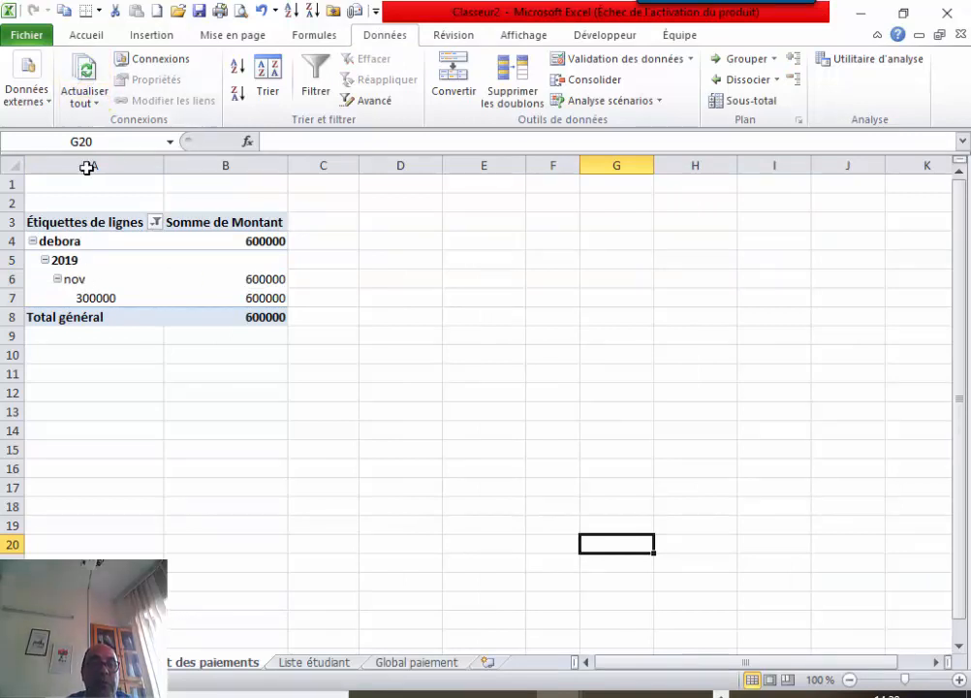
click(73, 262)
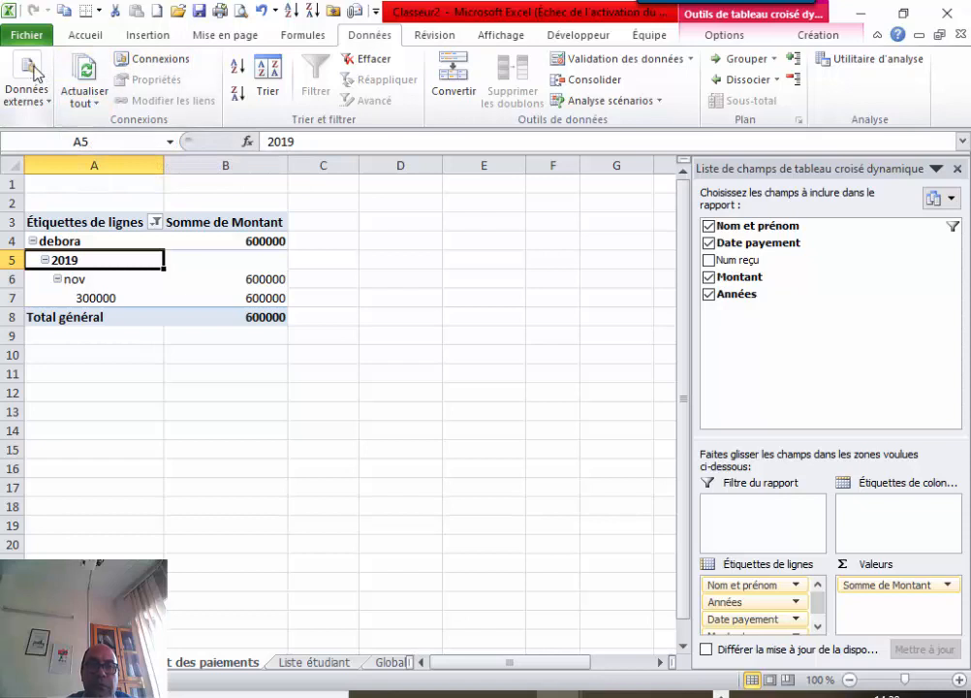
Refresh the Etat des paiements pivot table's data.
click(130, 277)
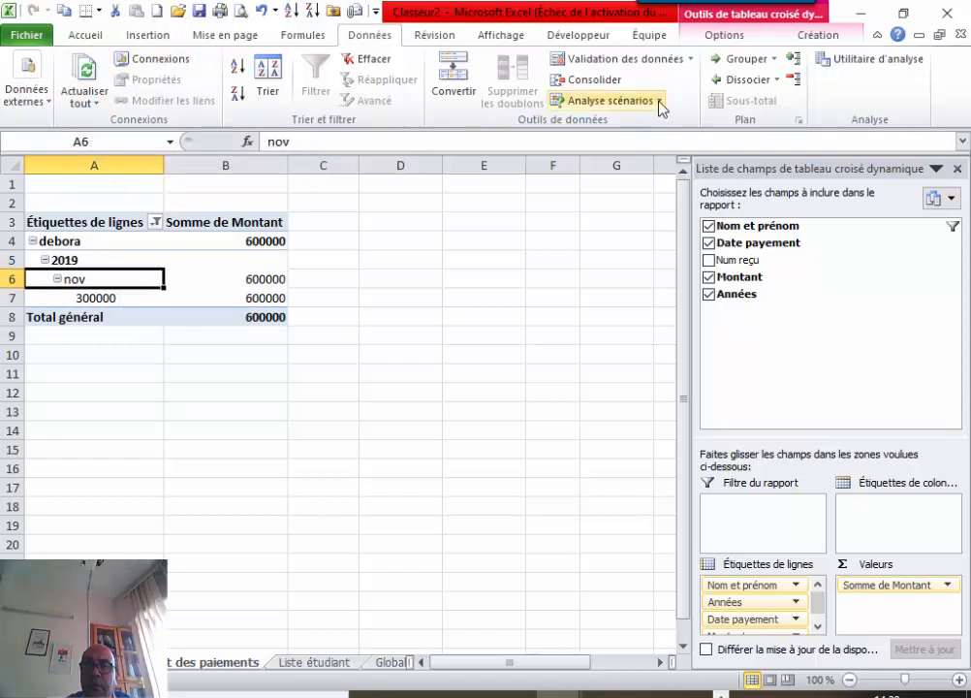
click(716, 36)
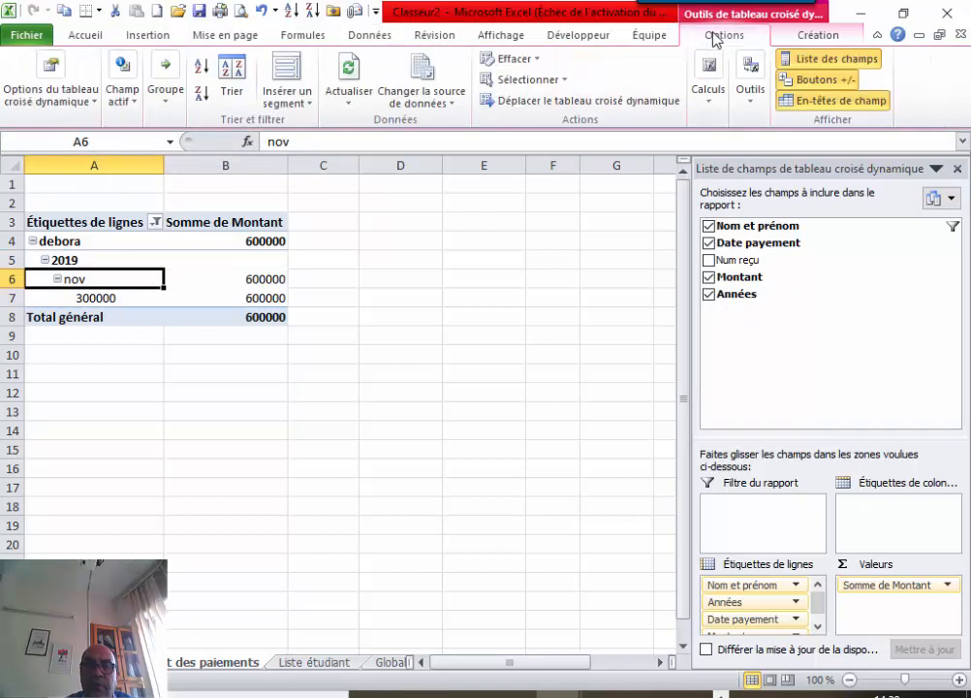
click(351, 76)
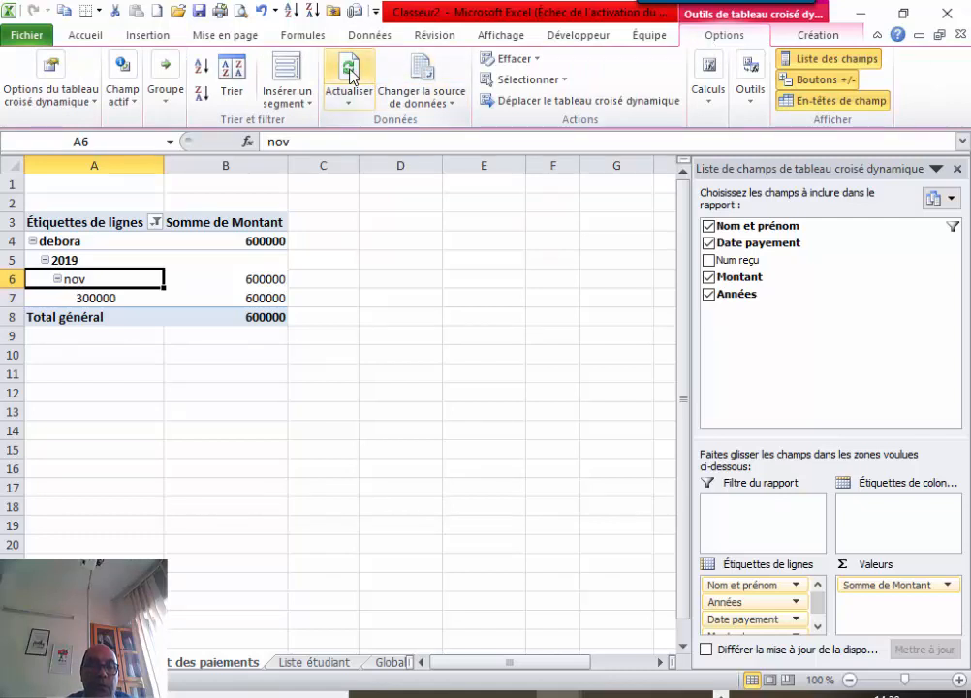
Check the second student in the Nom et prénom row filter so the total reaches 903000.
click(155, 222)
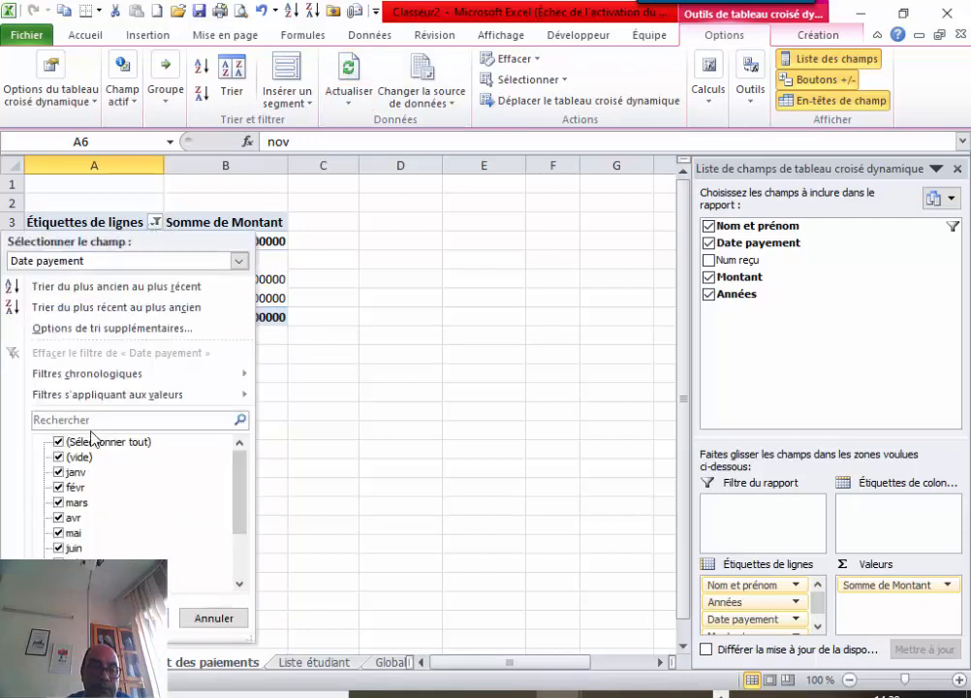
mouse_move(239, 481)
mouse_down()
mouse_move(242, 533)
mouse_move(246, 478)
mouse_up()
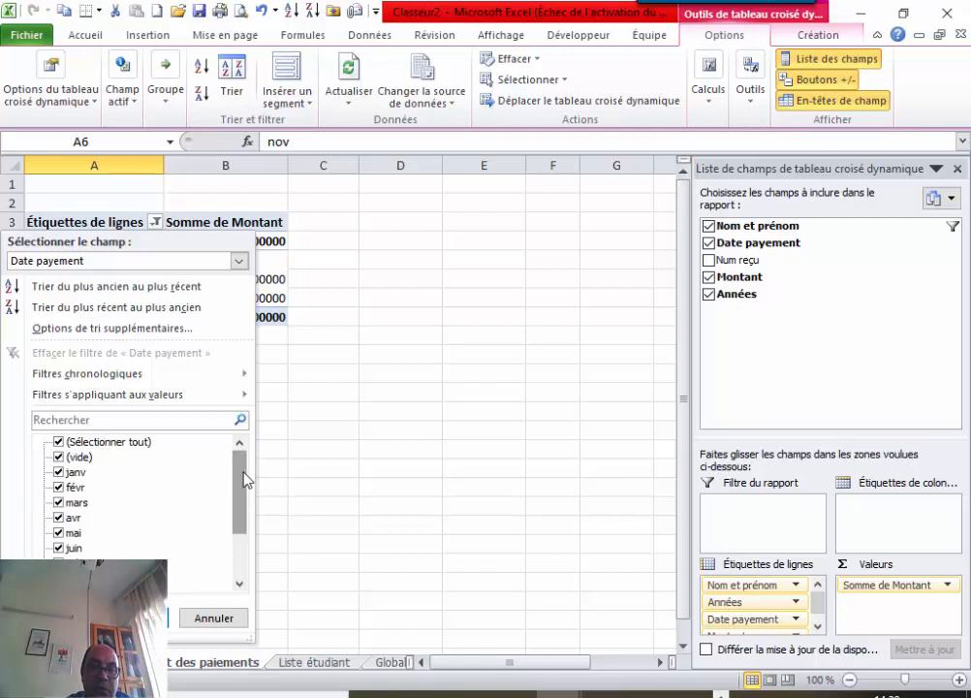
click(215, 617)
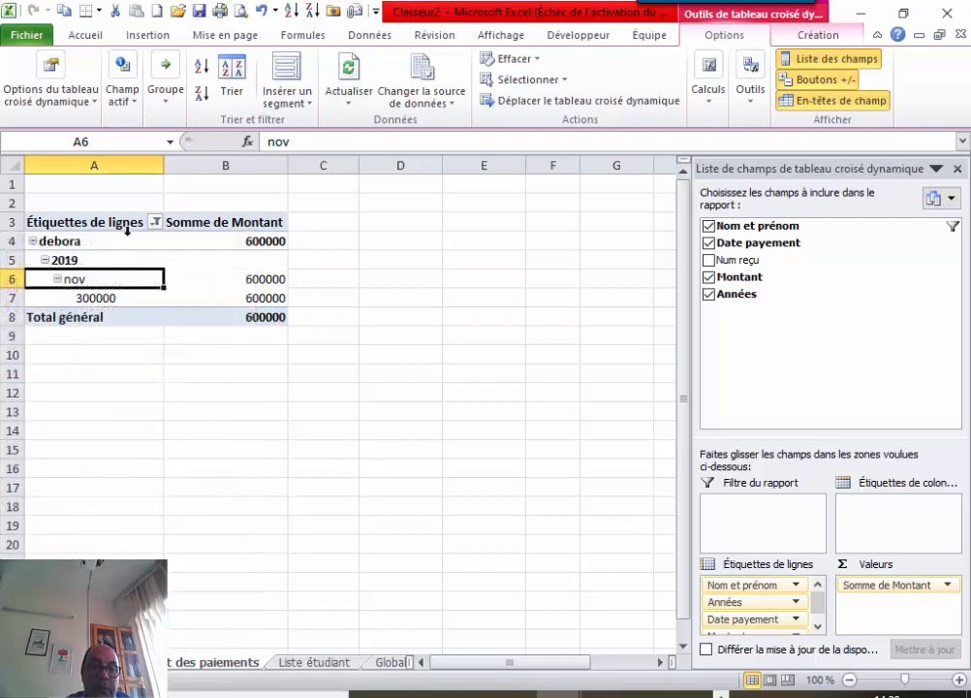
click(153, 225)
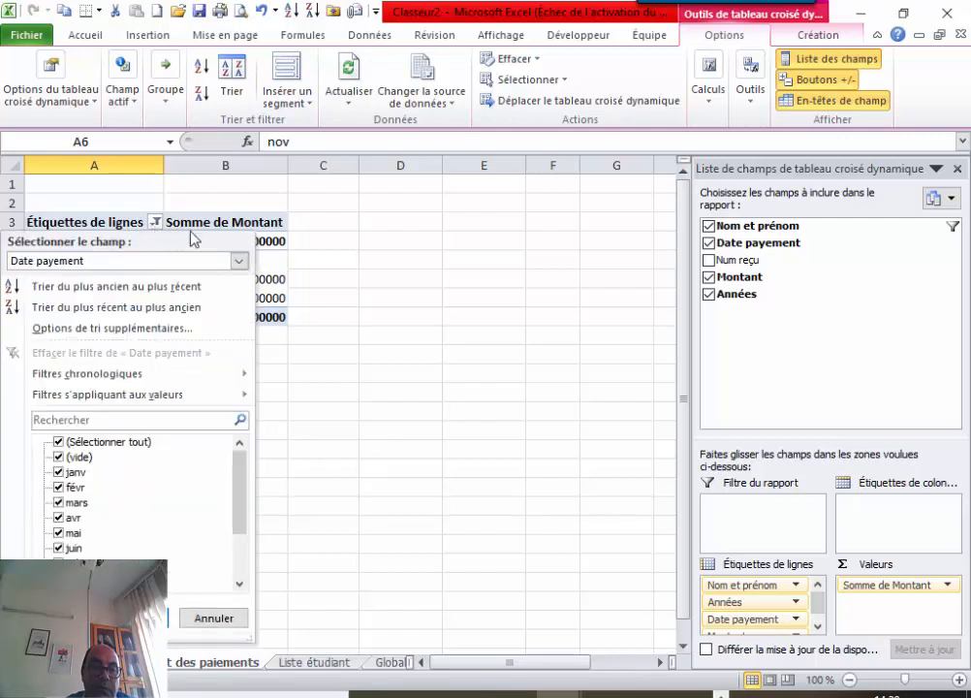
click(412, 321)
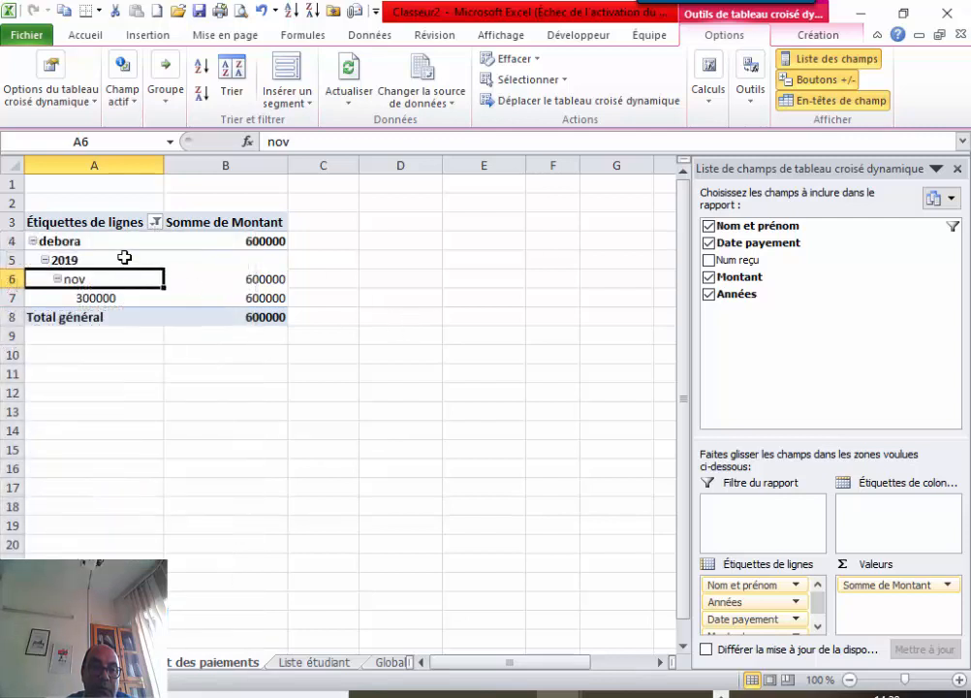
click(131, 242)
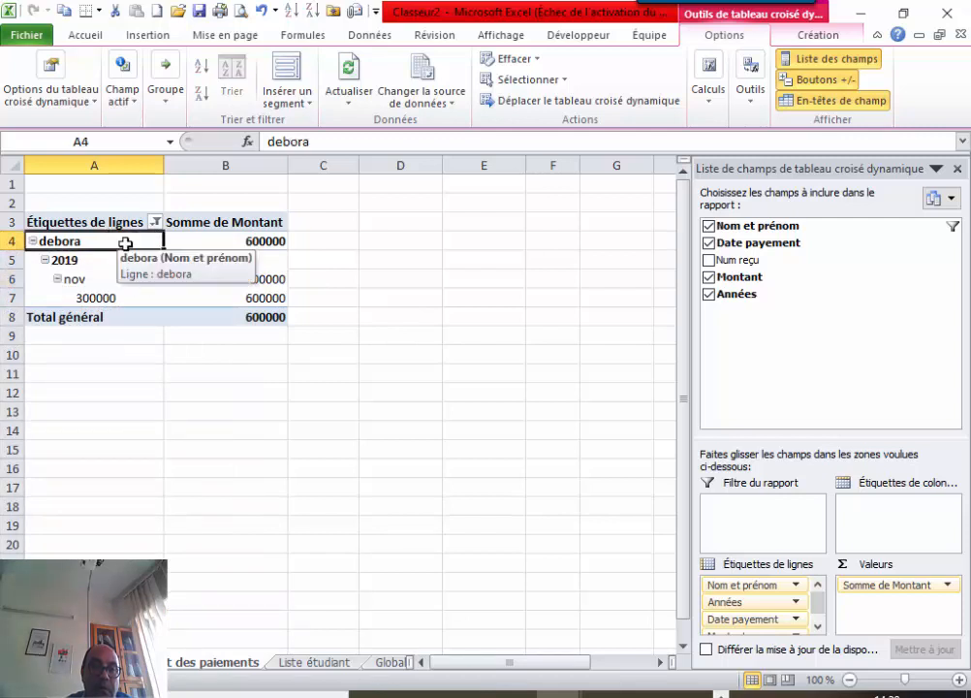
click(157, 224)
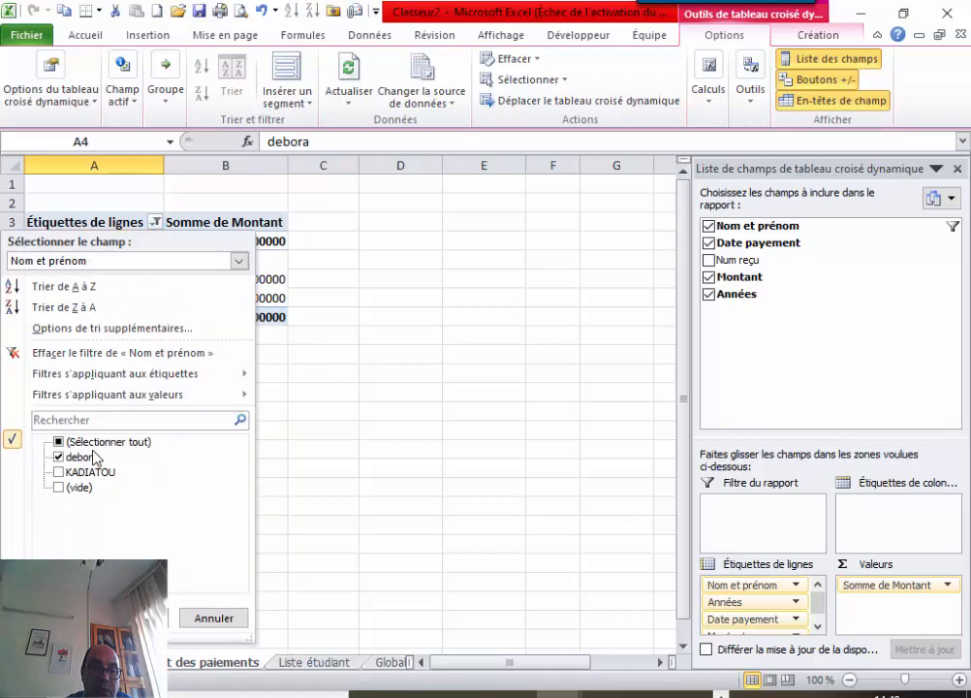
click(58, 473)
click(135, 617)
click(172, 527)
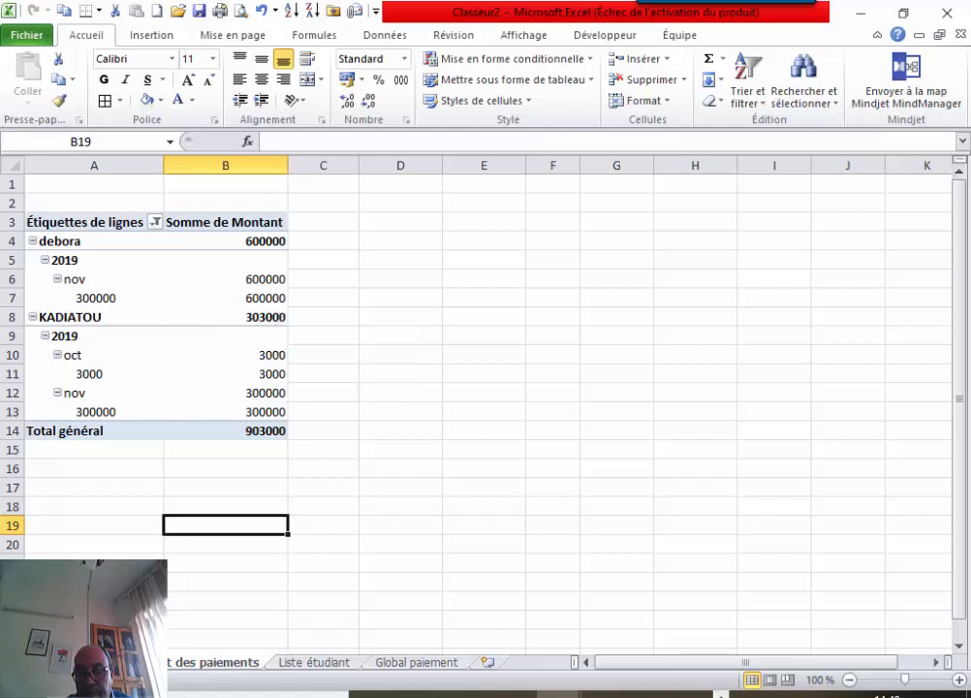
Drag the Liste étudiant tab to the left end, then view paiement and Etat des paiements.
click(297, 665)
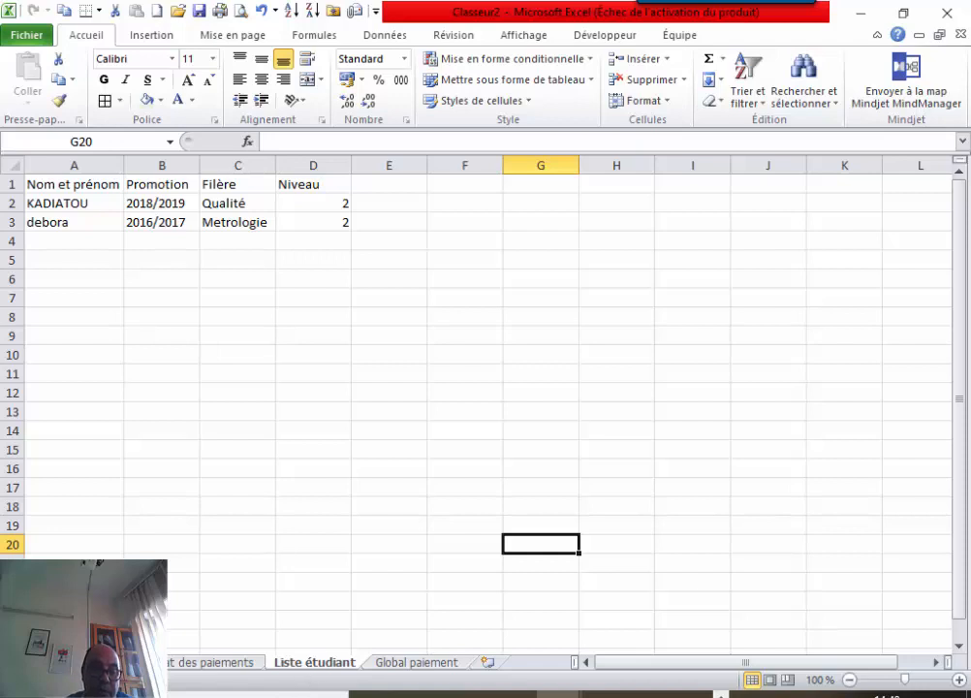
drag(314, 663, 77, 663)
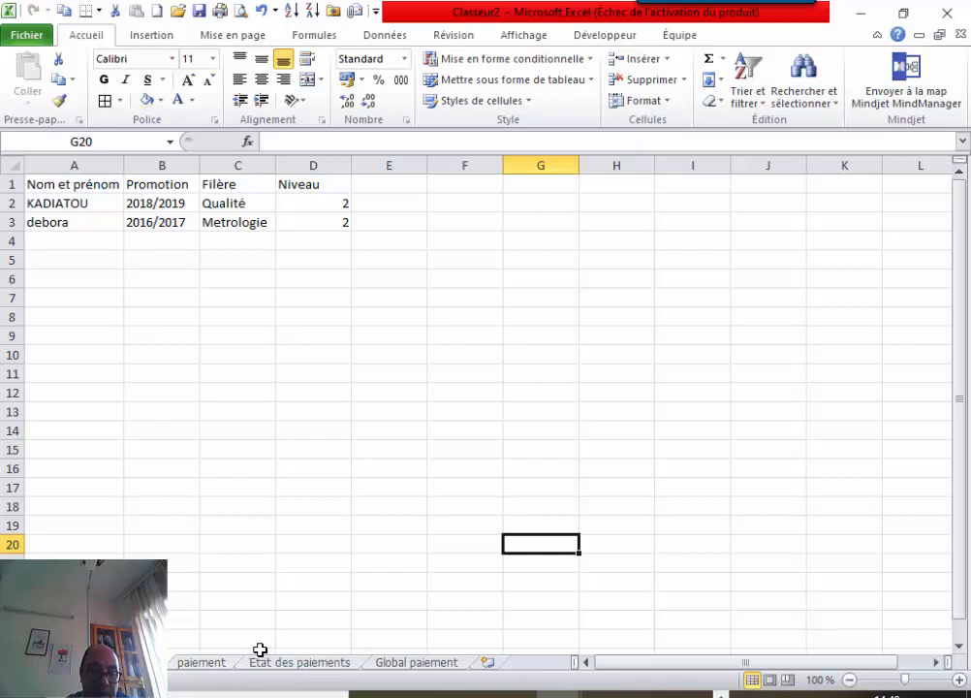
click(199, 663)
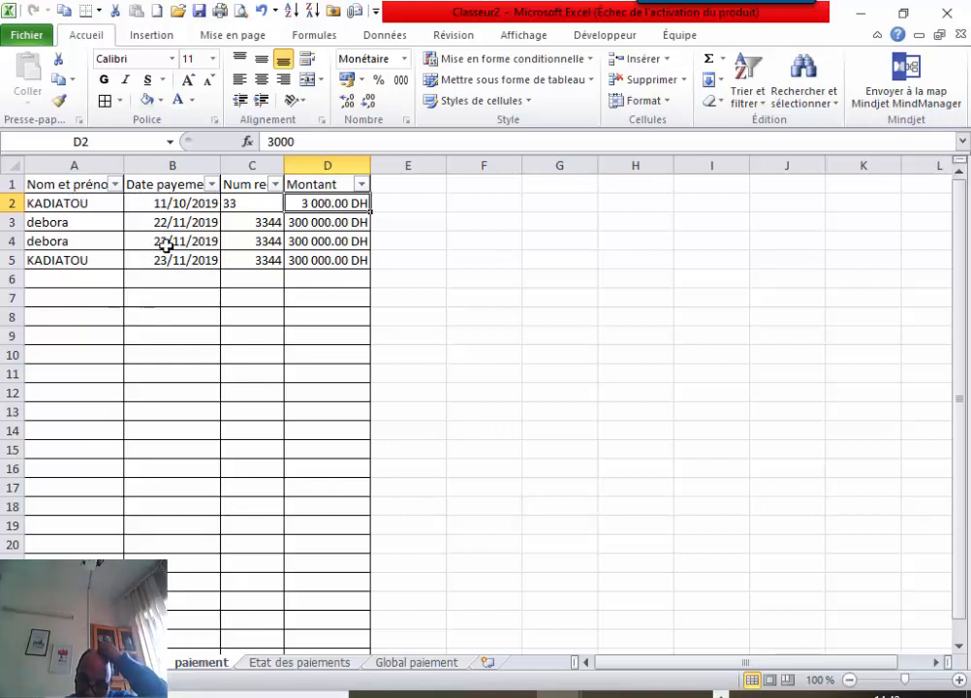
click(314, 671)
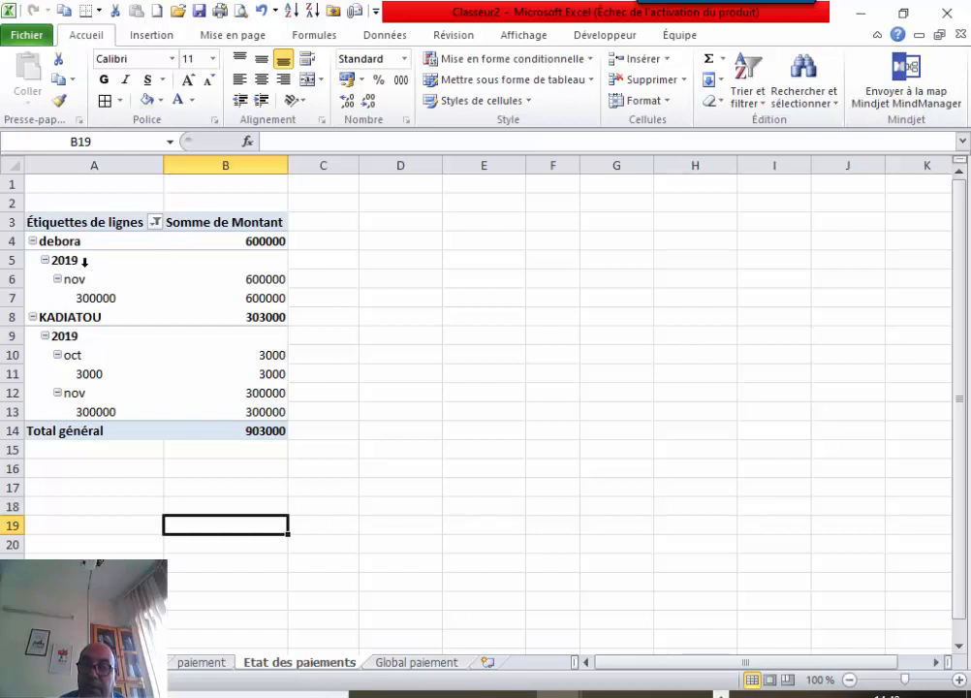
Rename the Etat des paiements pivot headers to 'Nom' and 'Montants', working past the duplicate-name warning.
click(107, 224)
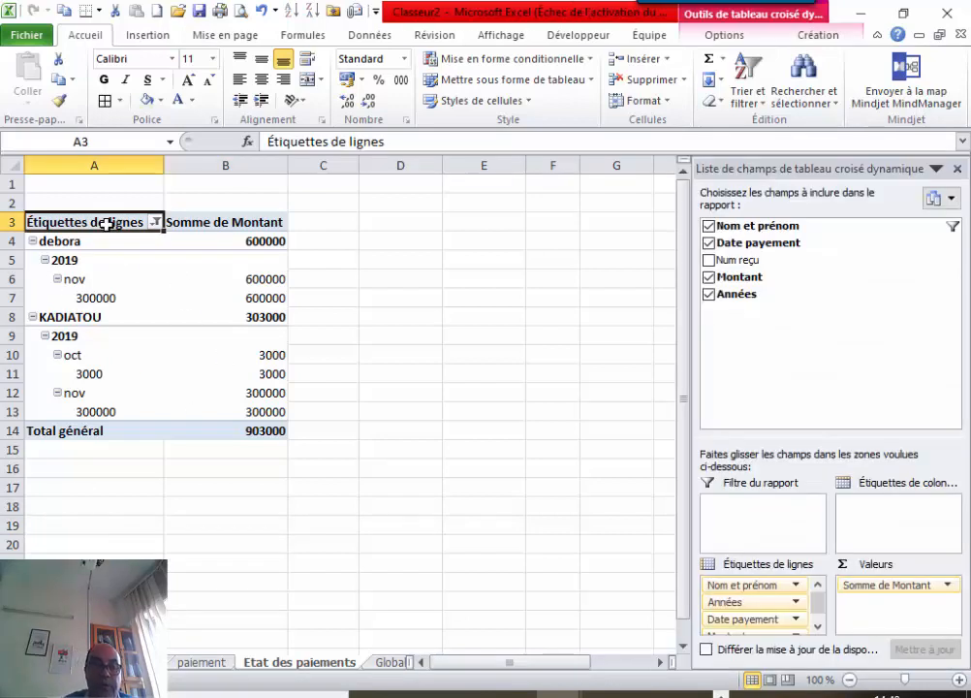
text(Nom)
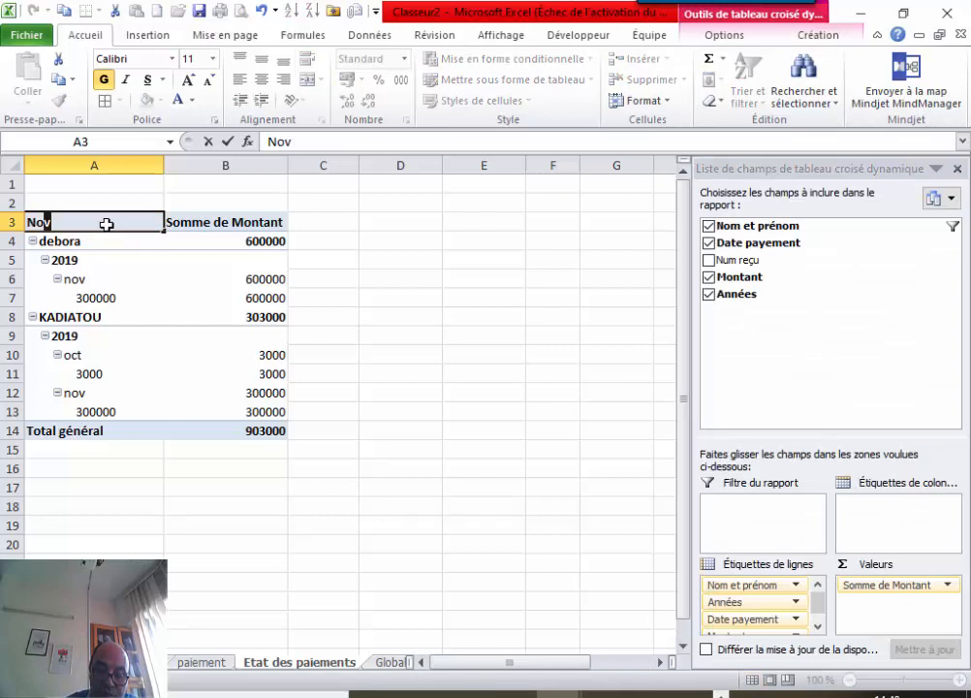
click(234, 222)
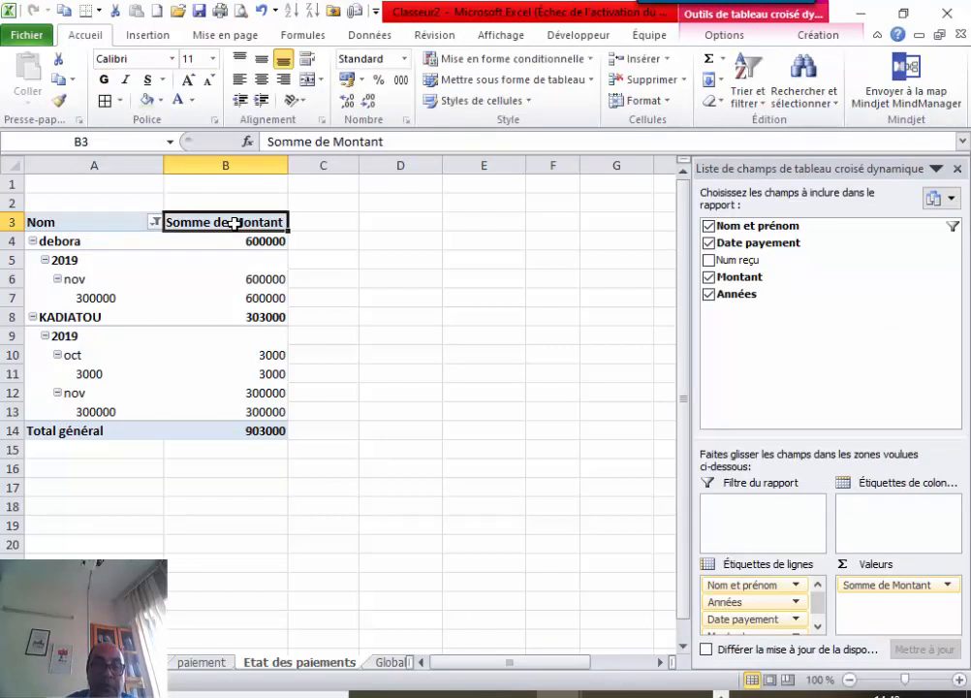
text(P)
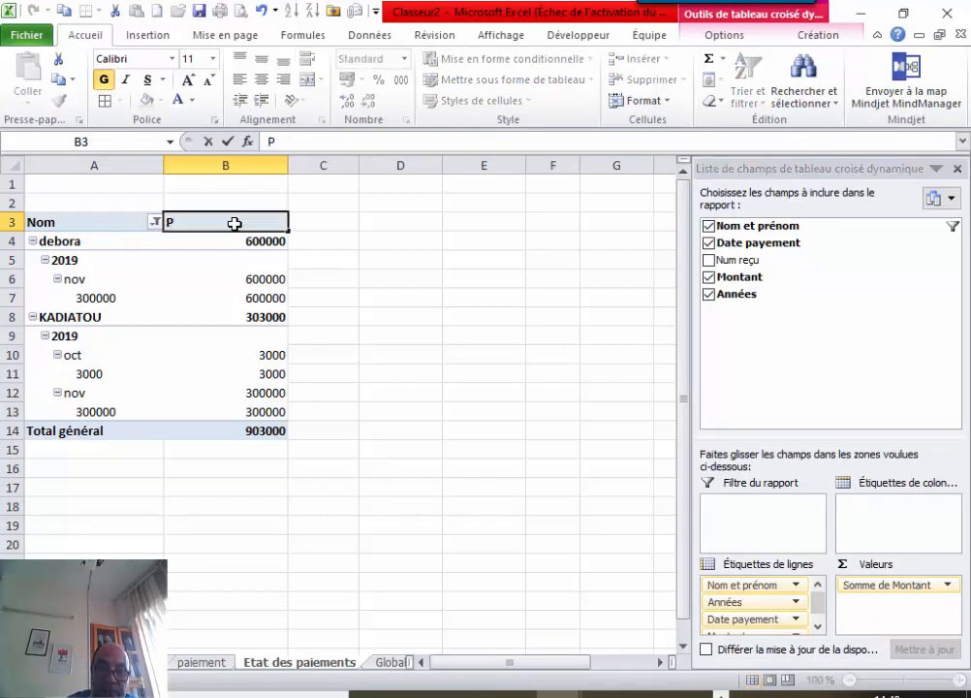
text(Montant)
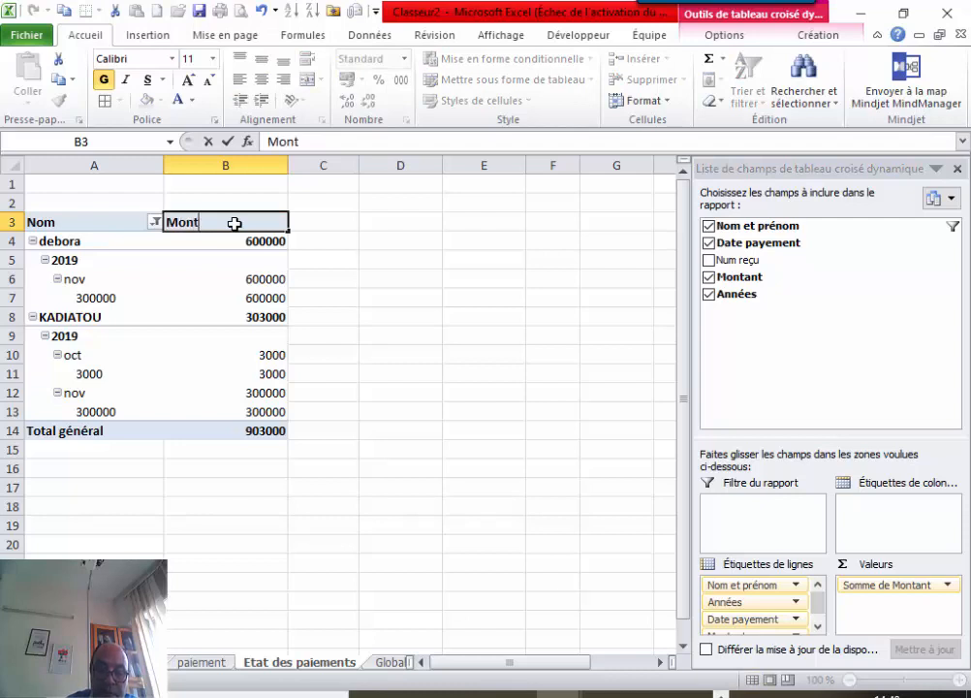
key(Return)
click(383, 308)
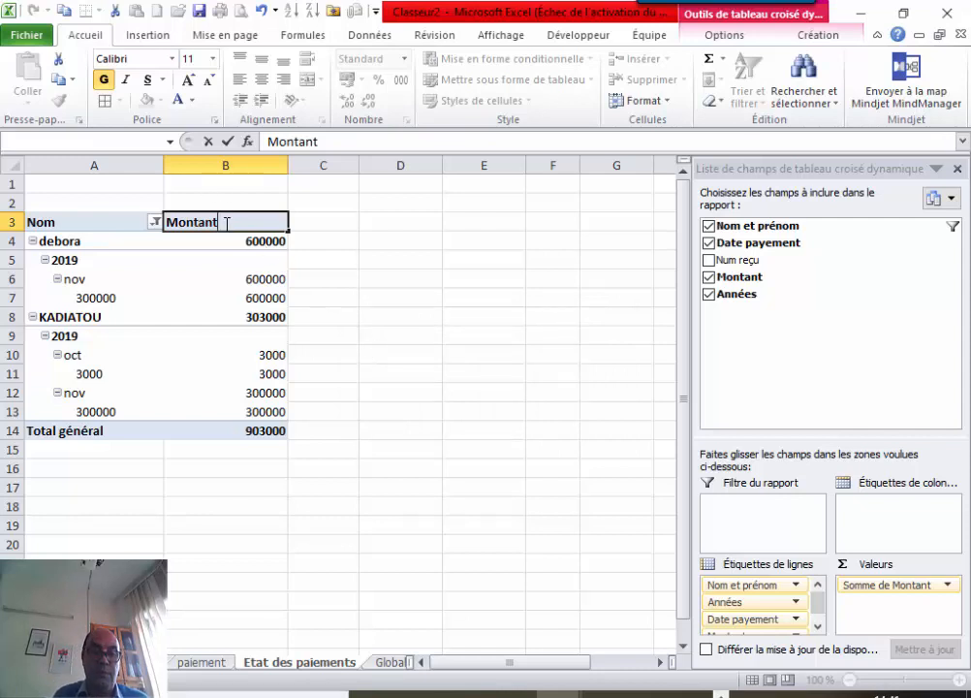
click(377, 272)
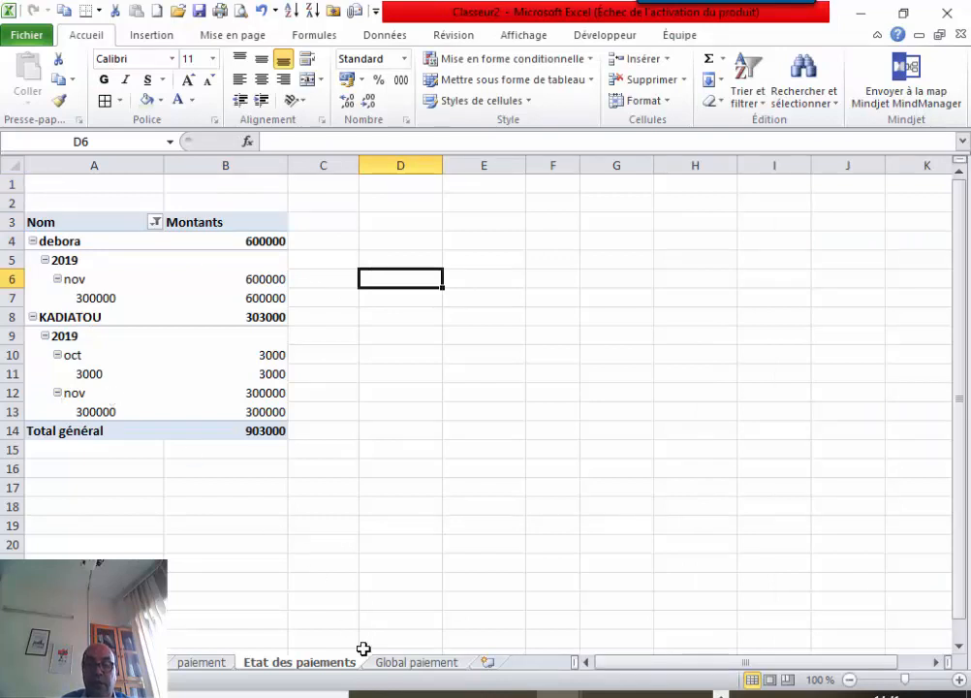
click(415, 664)
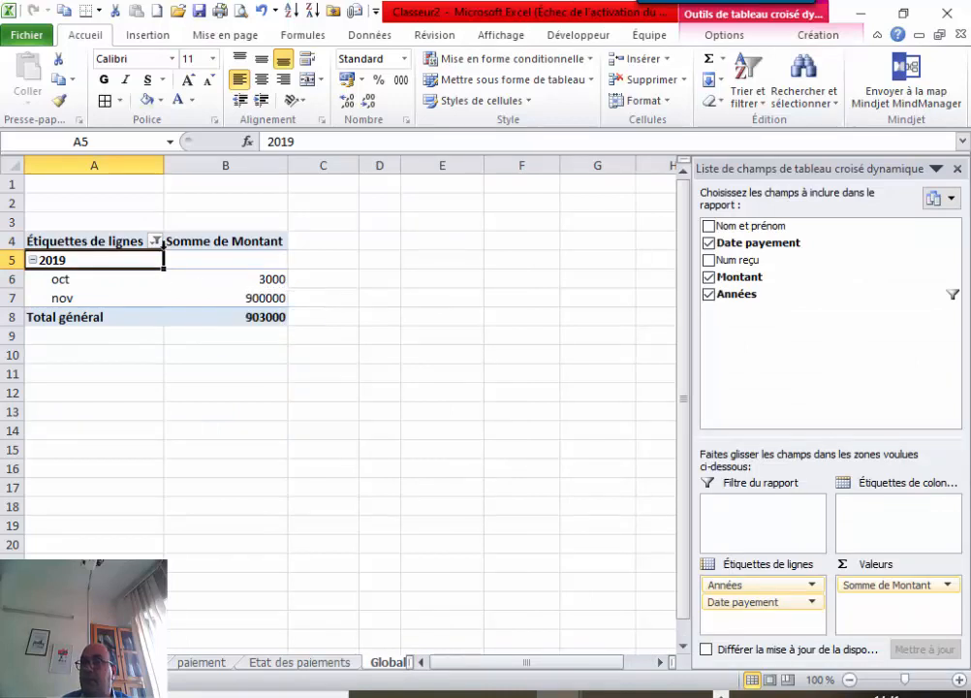
Type 'Année/moi' into the Global paiement pivot's row labels header in A4.
click(94, 240)
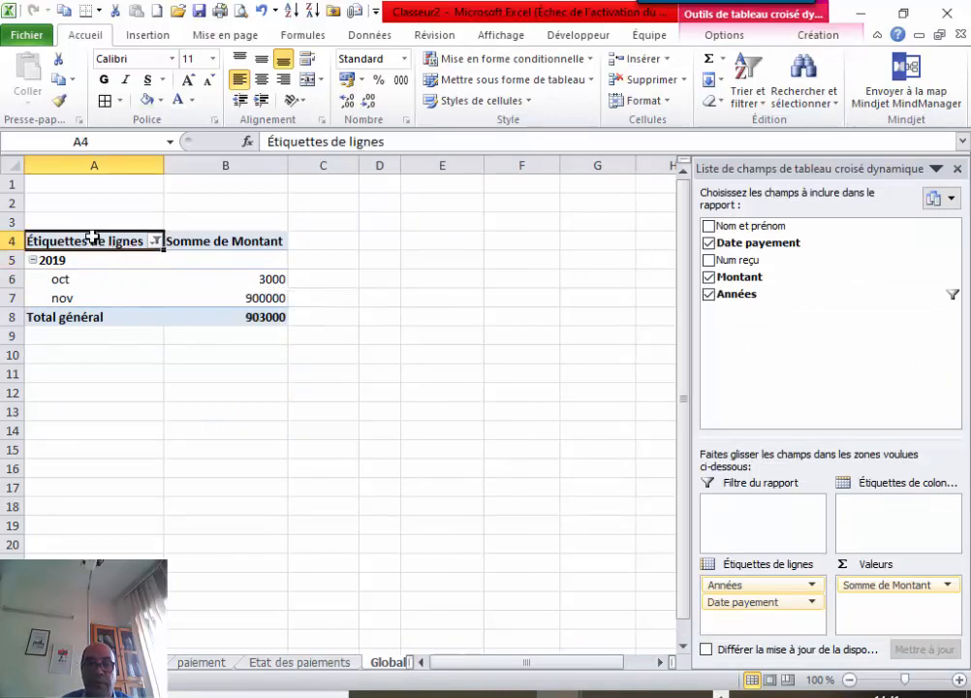
text(Année)
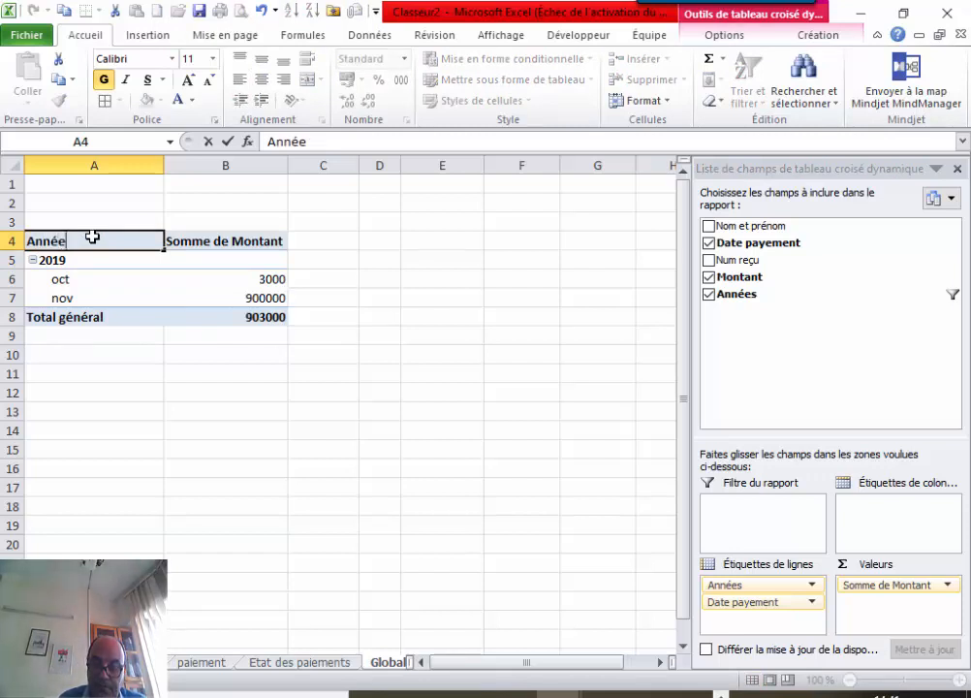
text(/mois)
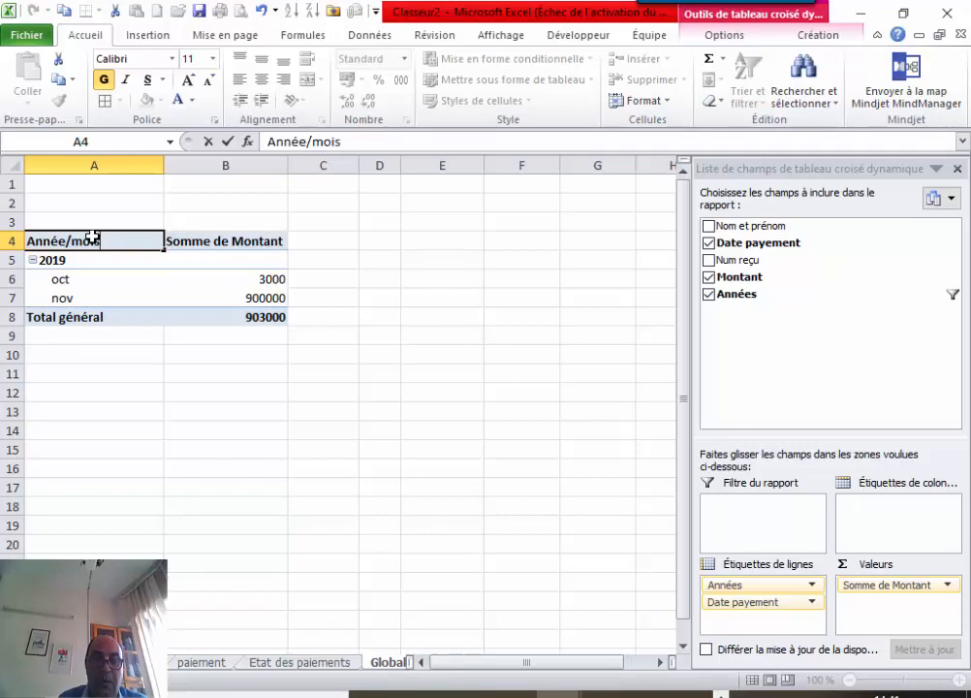